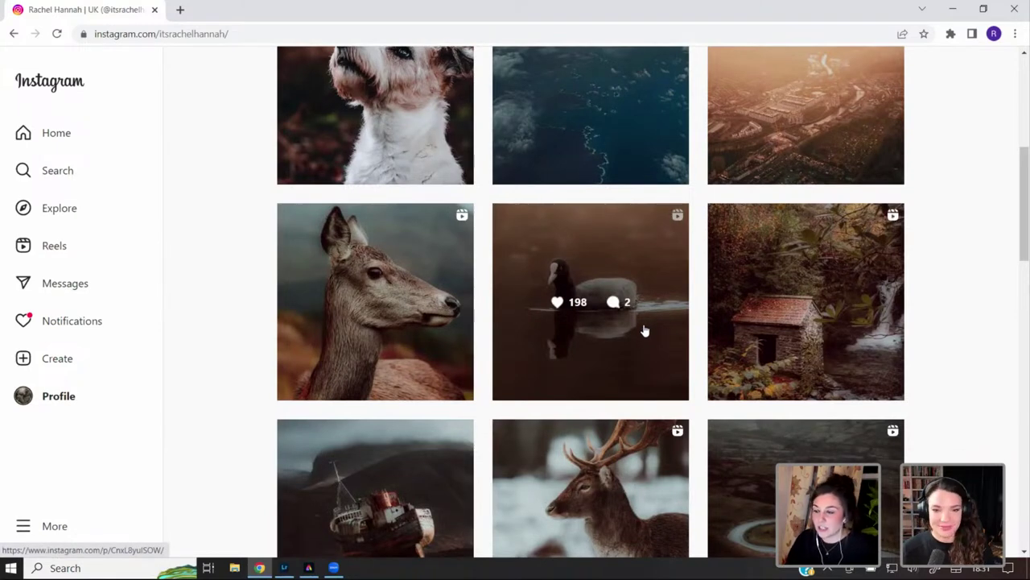
- Browse the Instagram profile's photo grid down to the owl and autumn road posts and back up to the profile header
scroll(652, 340, down, 2)
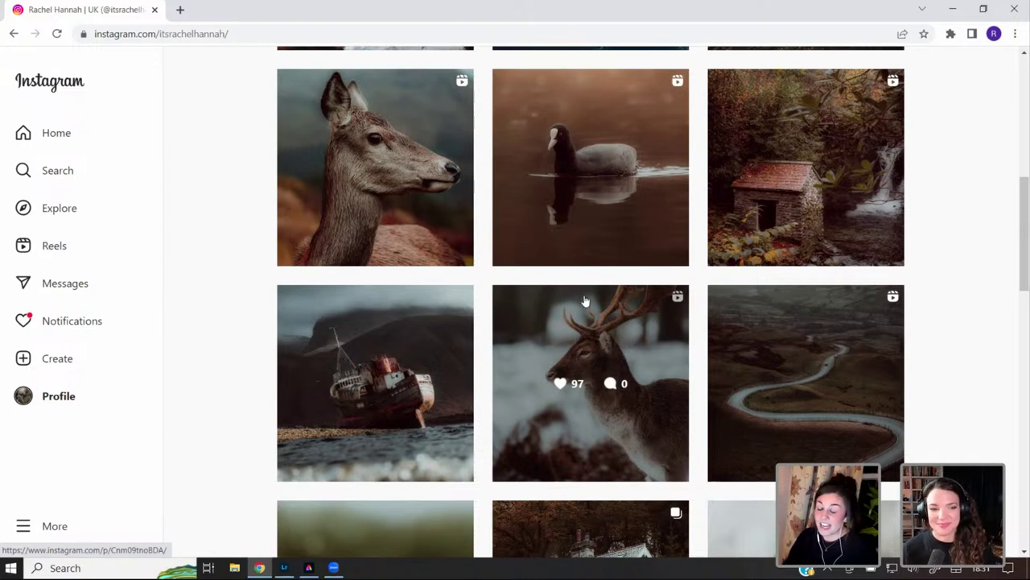
scroll(703, 341, up, 1)
scroll(704, 342, up, 2)
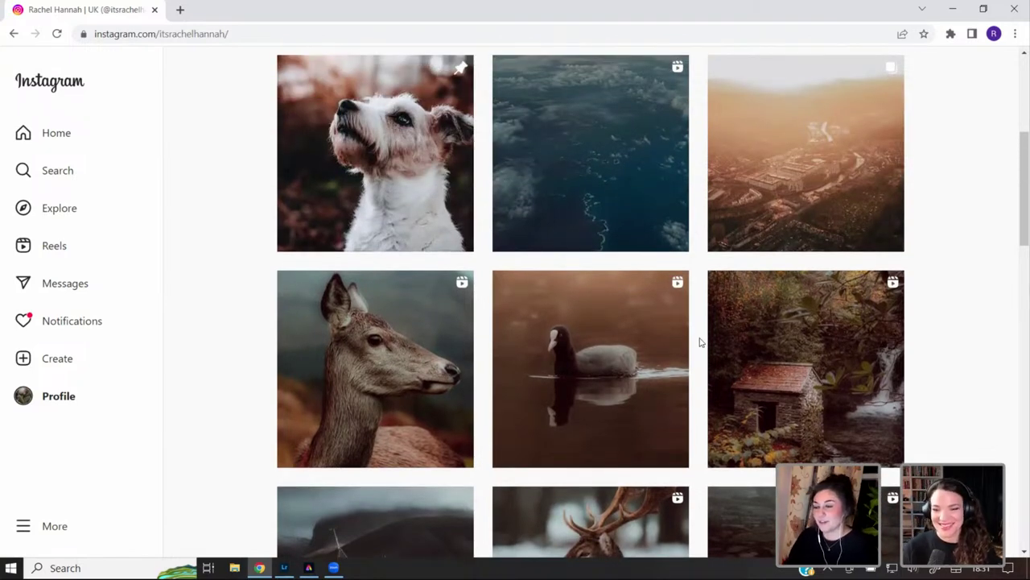
scroll(667, 403, down, 4)
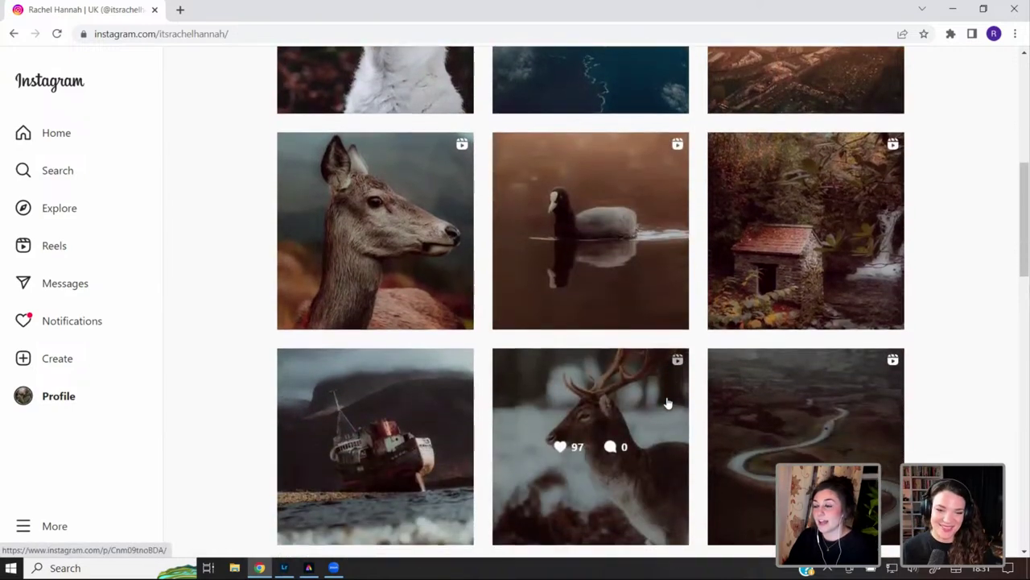
scroll(667, 403, down, 3)
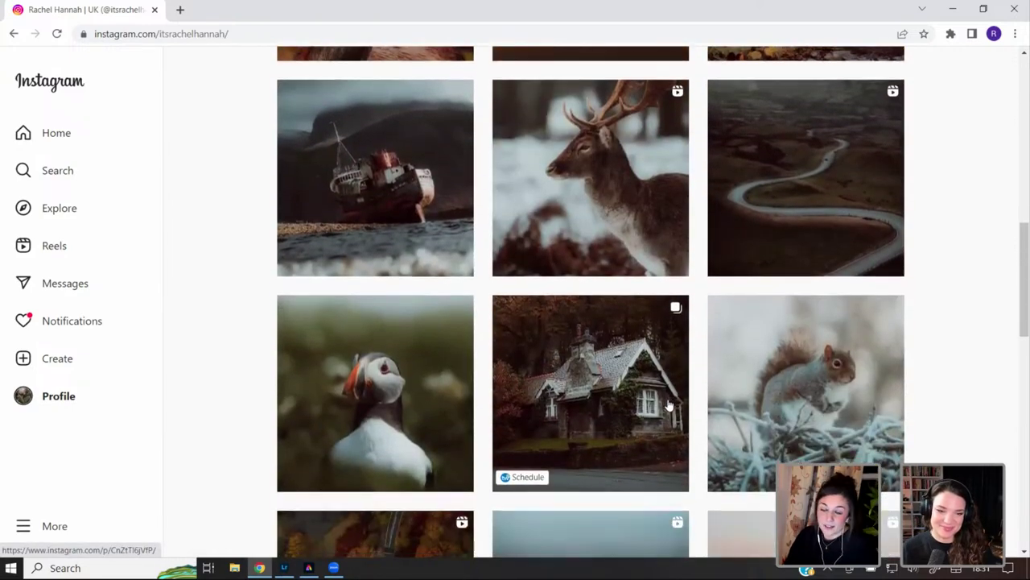
scroll(923, 420, down, 2)
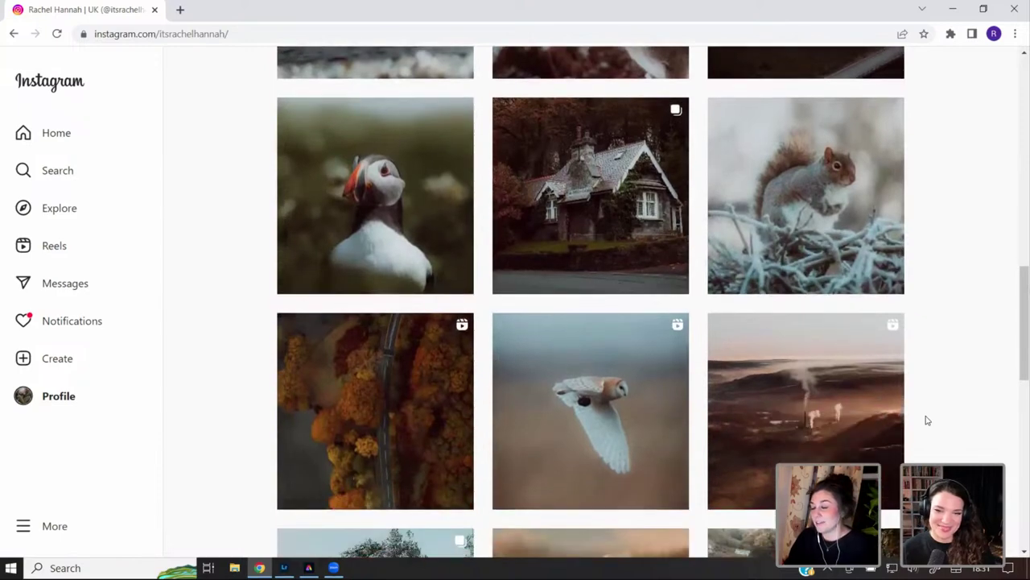
scroll(927, 419, down, 3)
scroll(926, 421, up, 6)
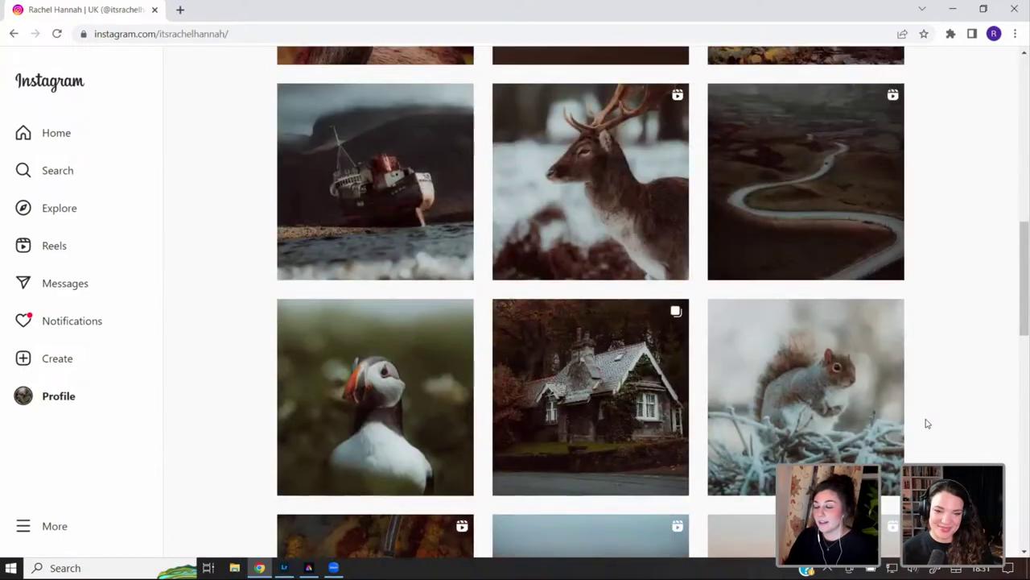
scroll(926, 423, up, 10)
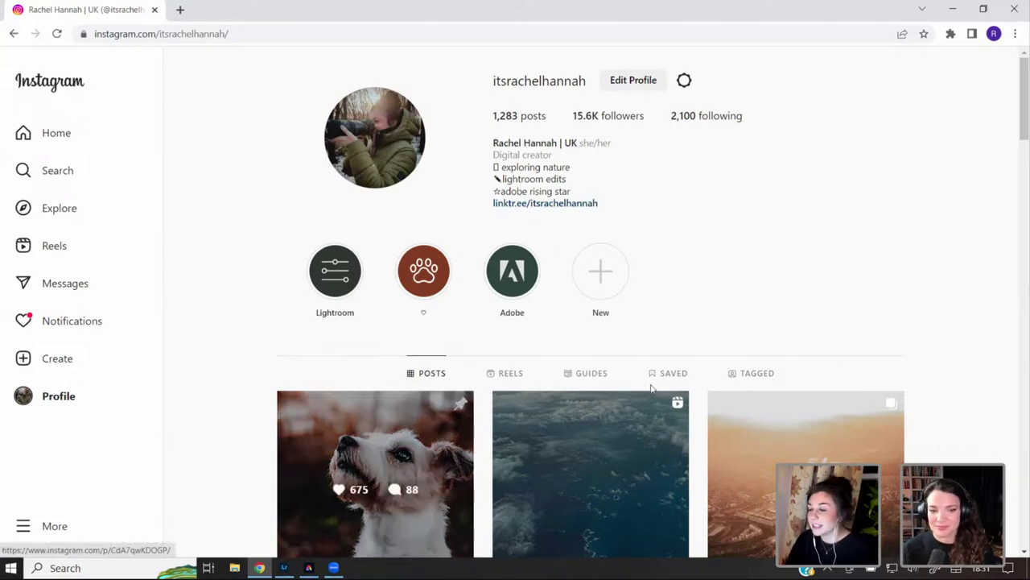
- Examine the editing style of the wildlife and landscape posts, from the pinned dog photo to the highland cow row
scroll(550, 398, down, 4)
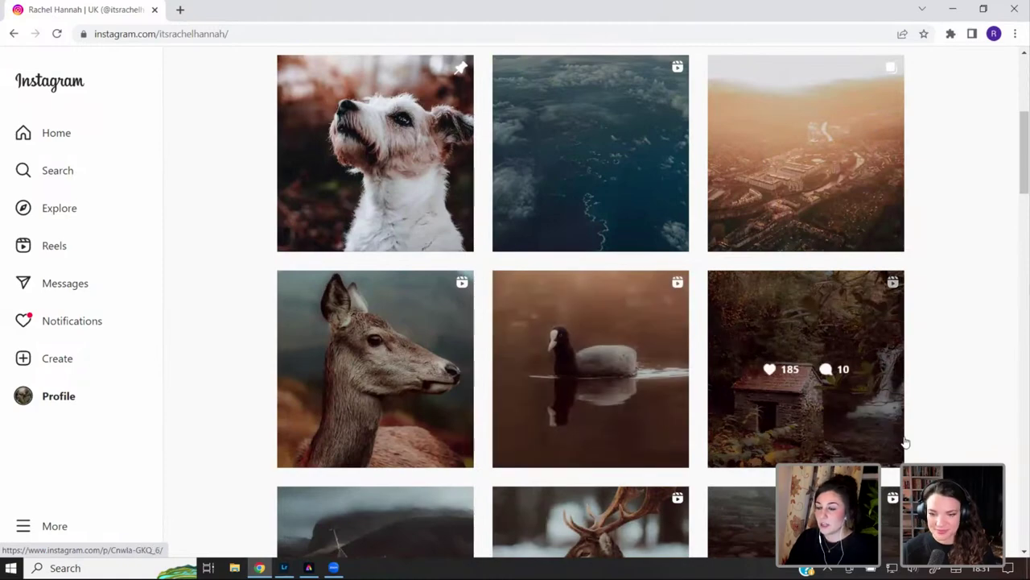
scroll(765, 418, down, 2)
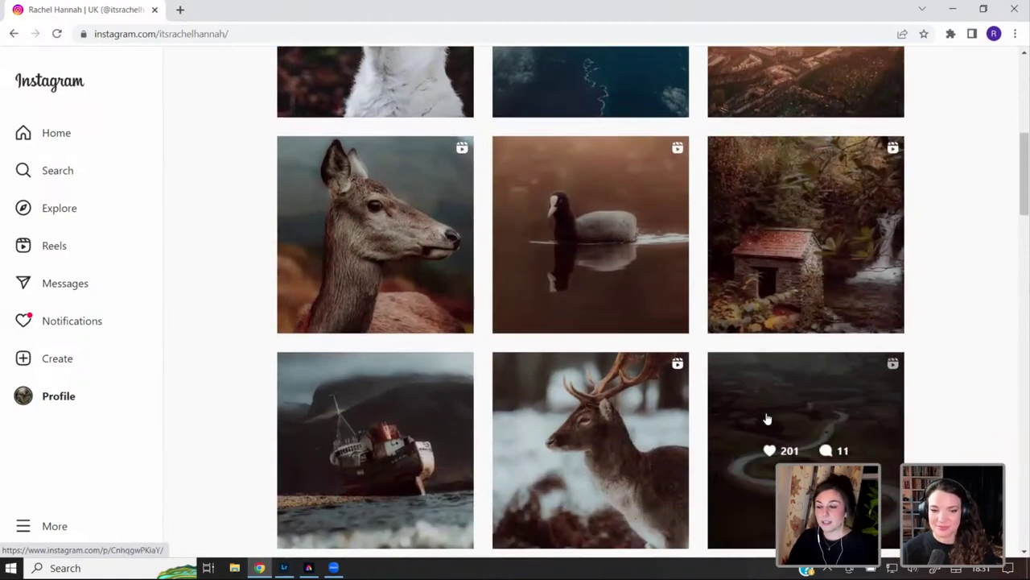
scroll(765, 418, down, 2)
scroll(919, 420, down, 1)
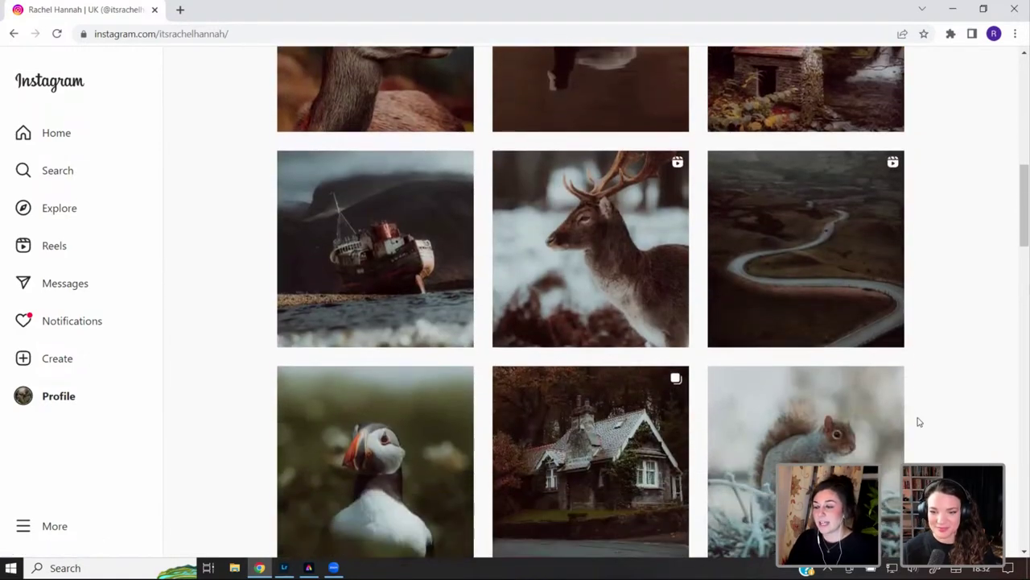
scroll(813, 423, down, 1)
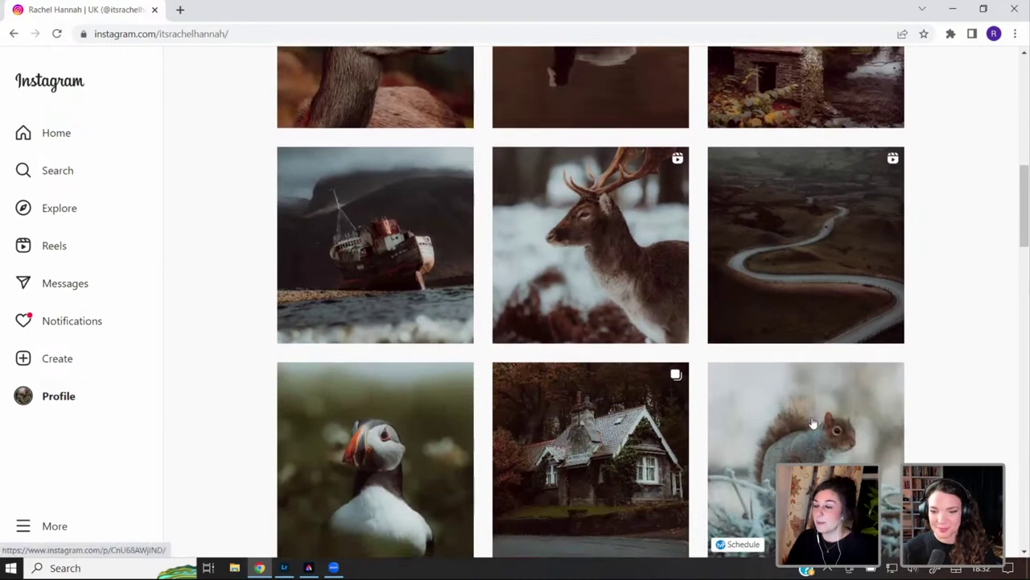
scroll(813, 423, down, 1)
scroll(853, 462, down, 1)
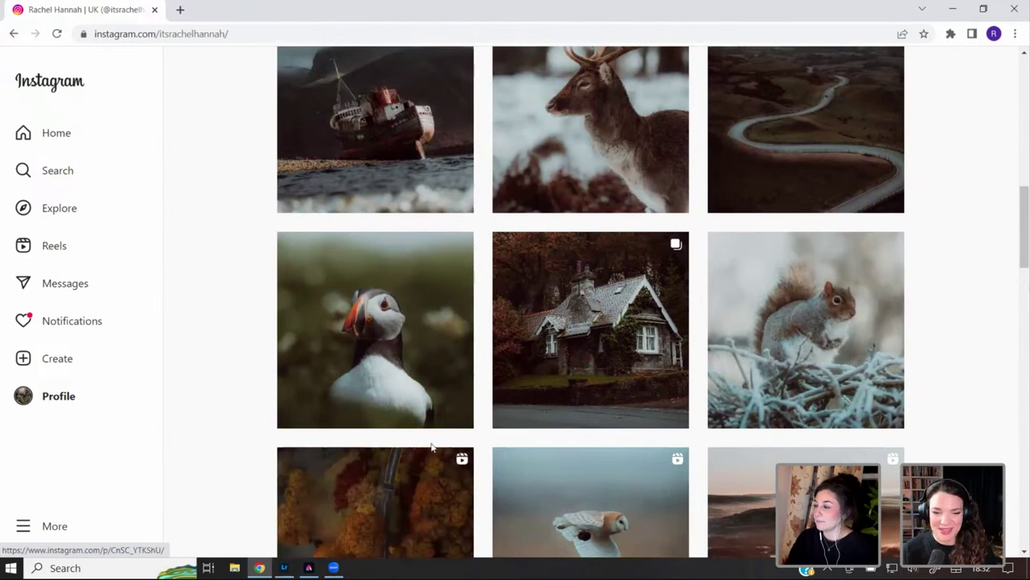
scroll(432, 448, down, 2)
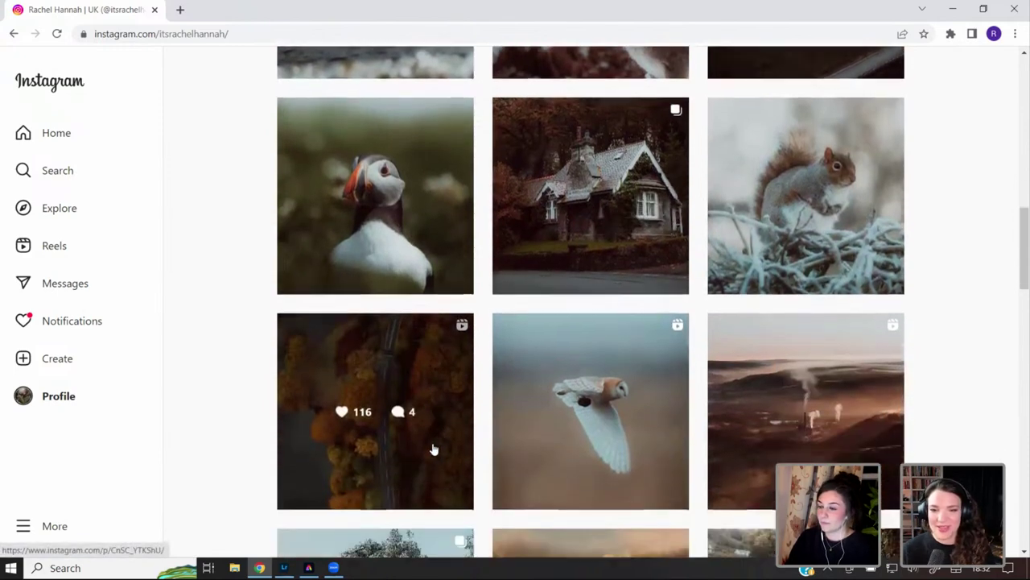
scroll(967, 444, down, 1)
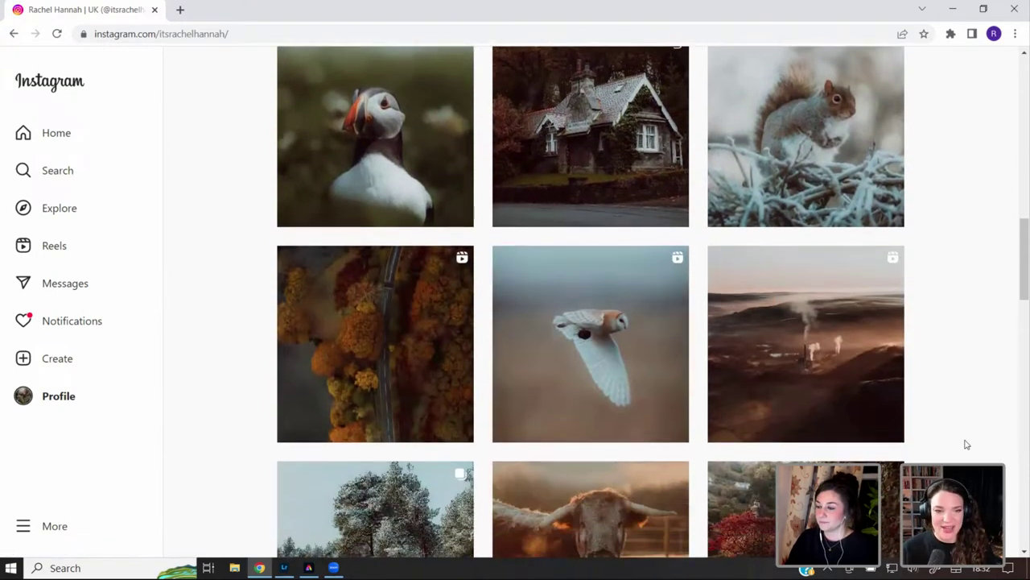
scroll(966, 444, down, 1)
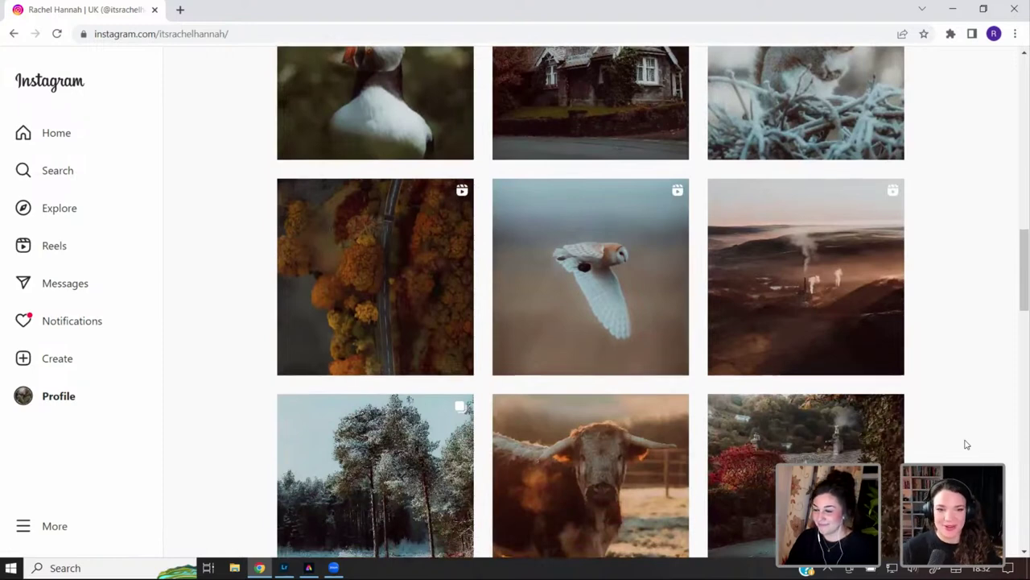
scroll(966, 445, up, 2)
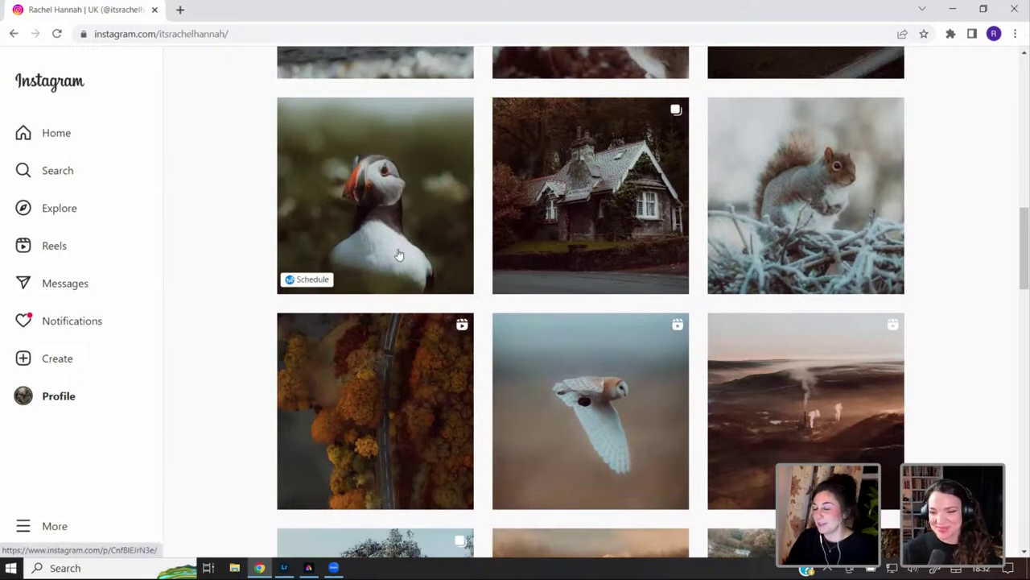
scroll(398, 252, up, 1)
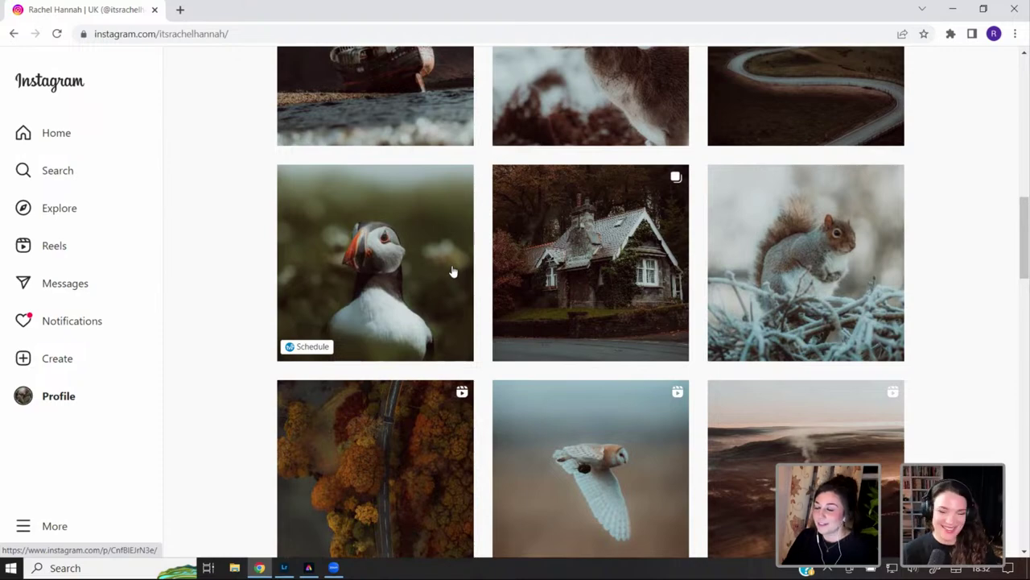
mouse_move(506, 283)
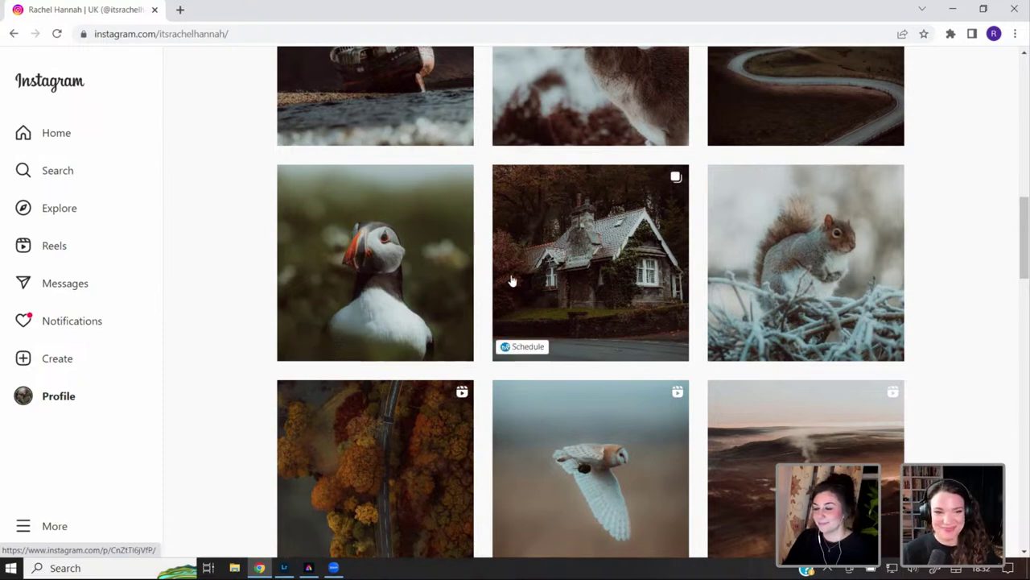
scroll(510, 281, up, 10)
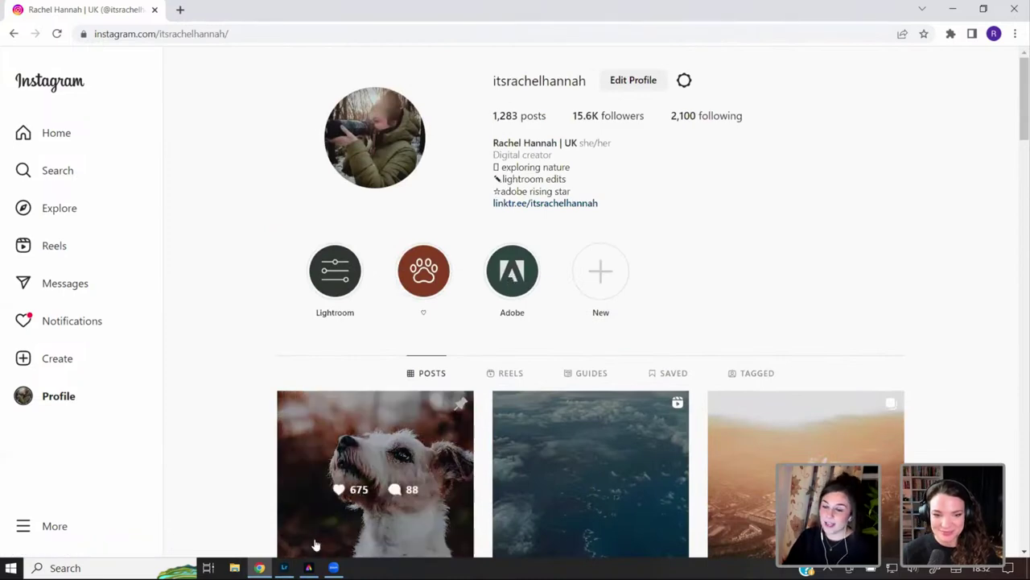
- Switch to Lightroom and open the snowy stag photo from the Healing album in the single-photo view
click(284, 567)
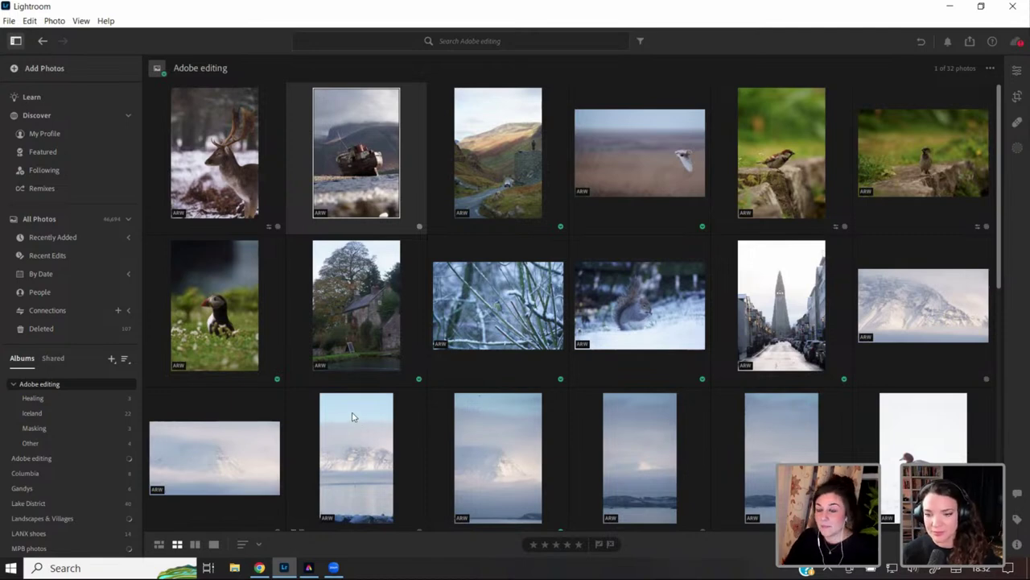
click(71, 397)
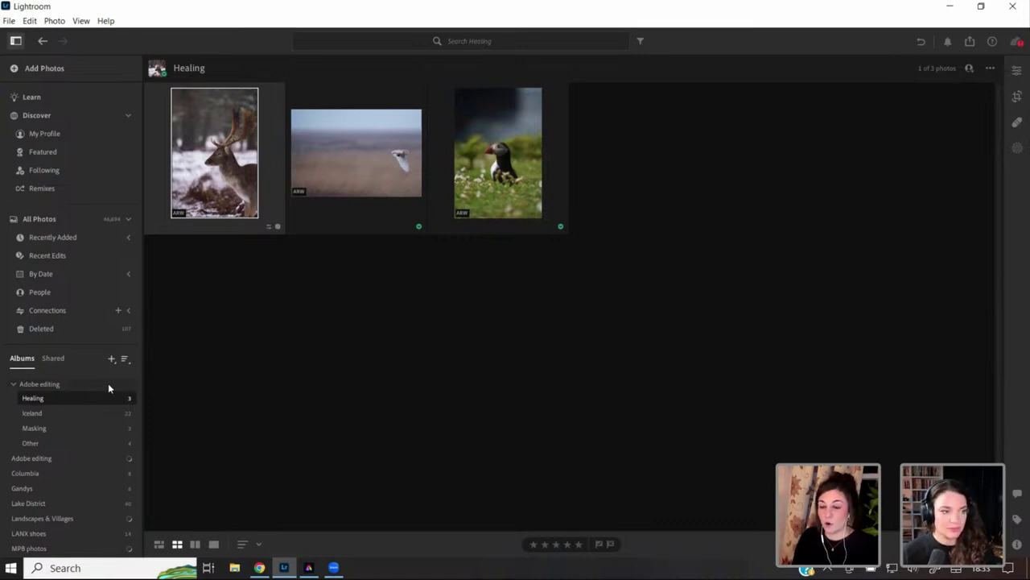
double_click(235, 139)
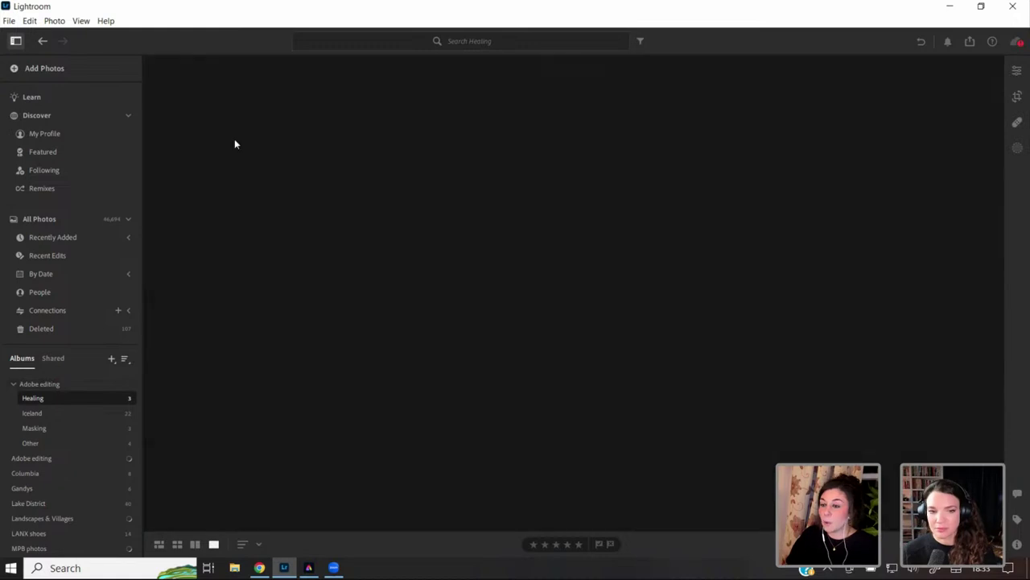
- Look over the export and share options for the stag photo without exporting it
click(969, 42)
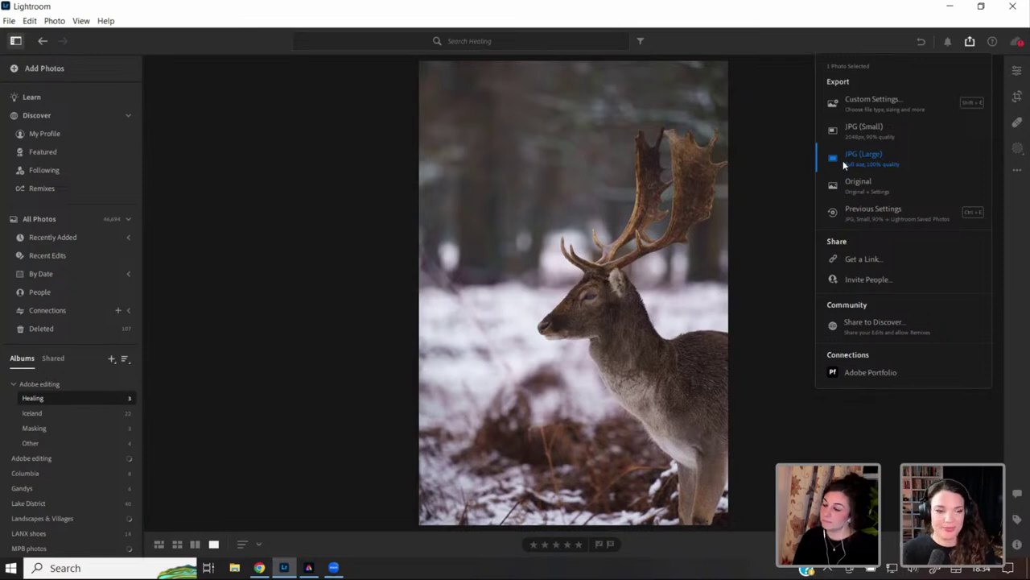
click(777, 121)
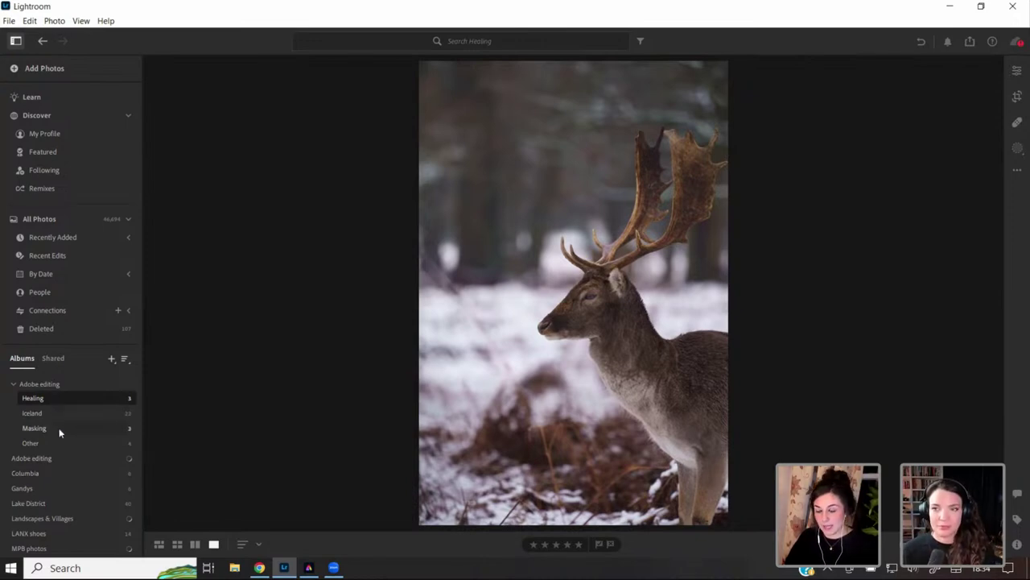
- Switch to Adobe Express and look over the new project formats and quick actions on its home page
mouse_move(308, 567)
click(294, 531)
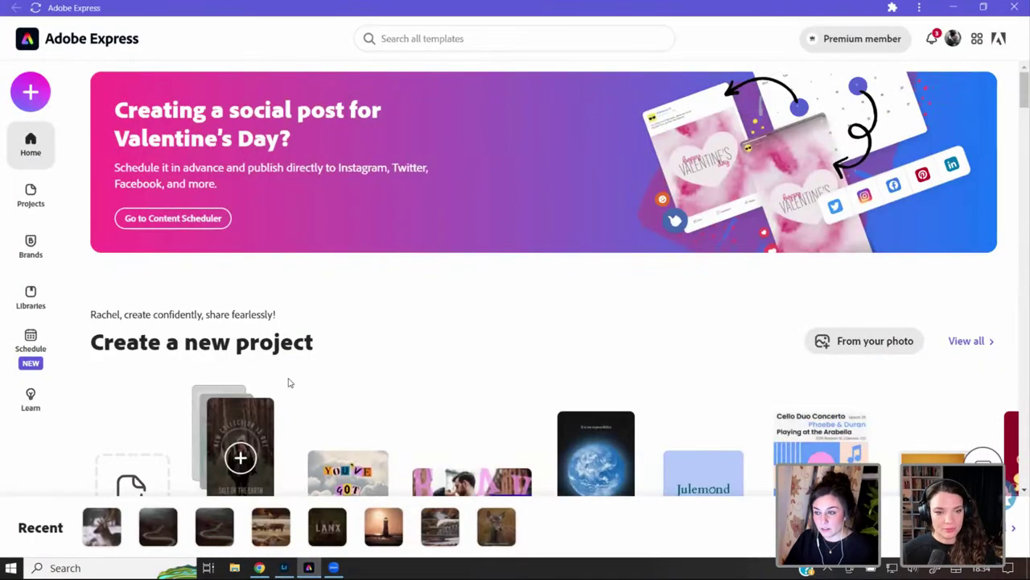
scroll(297, 361, down, 1)
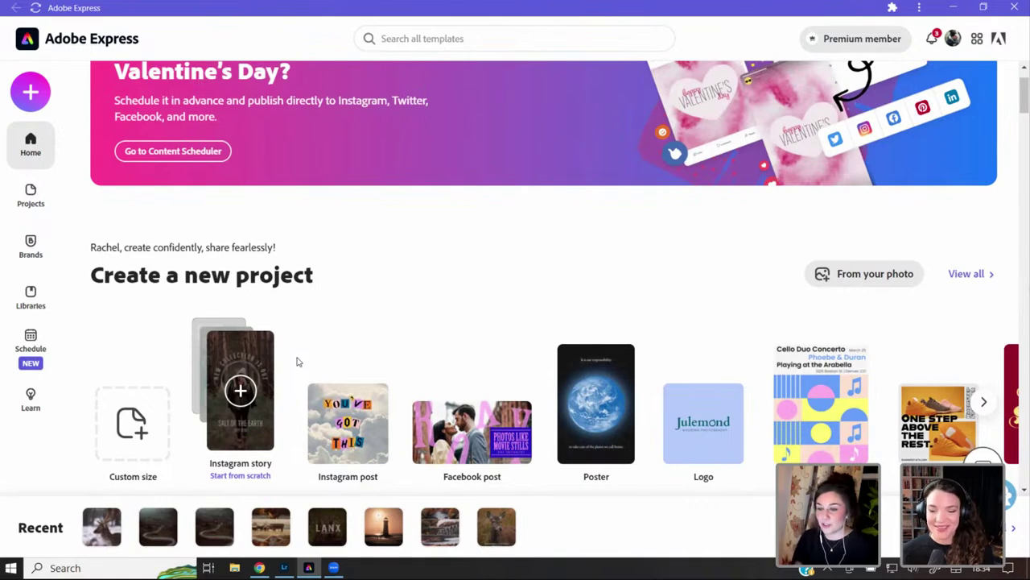
click(283, 568)
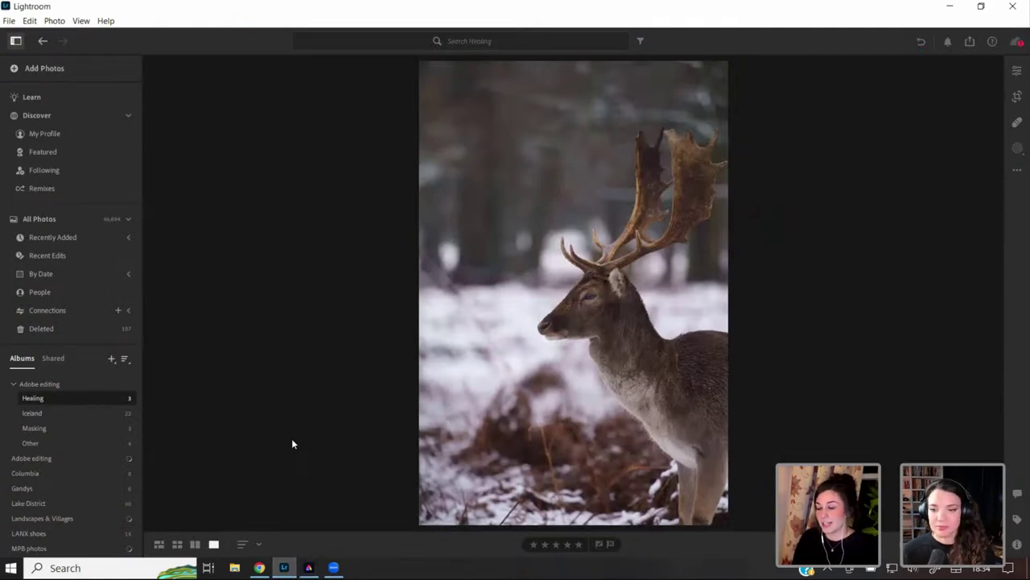
click(309, 567)
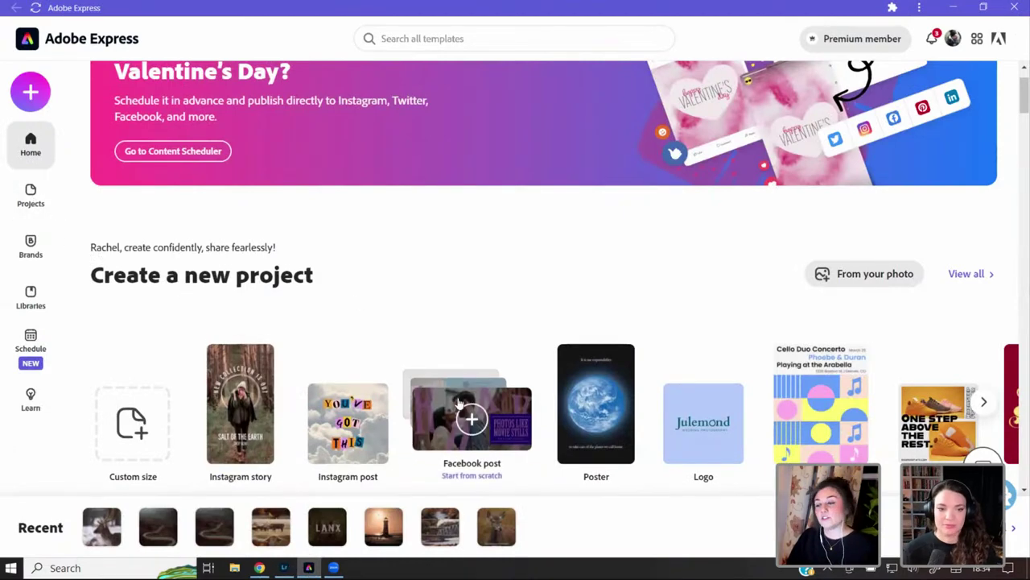
scroll(458, 402, down, 3)
scroll(458, 402, down, 1)
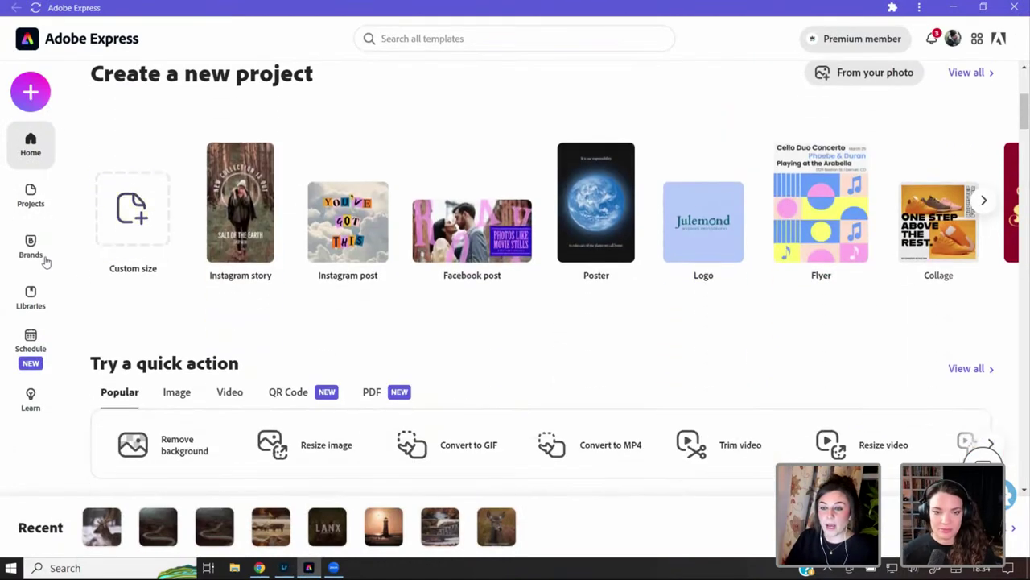
scroll(370, 358, up, 3)
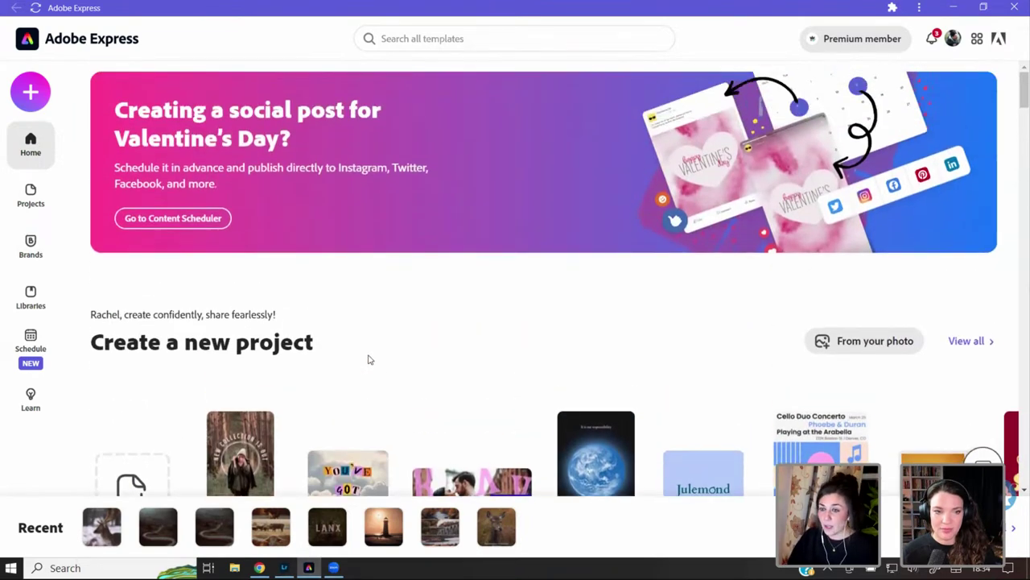
- Switch back to Lightroom and apply the saved Moody Tones preset to the stag photo at amount 100
click(287, 568)
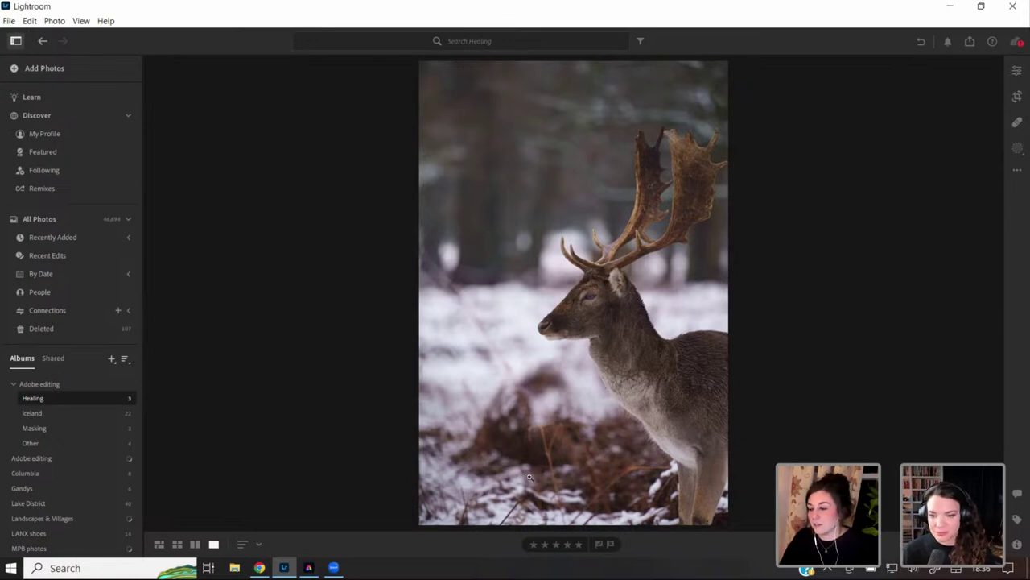
click(1016, 71)
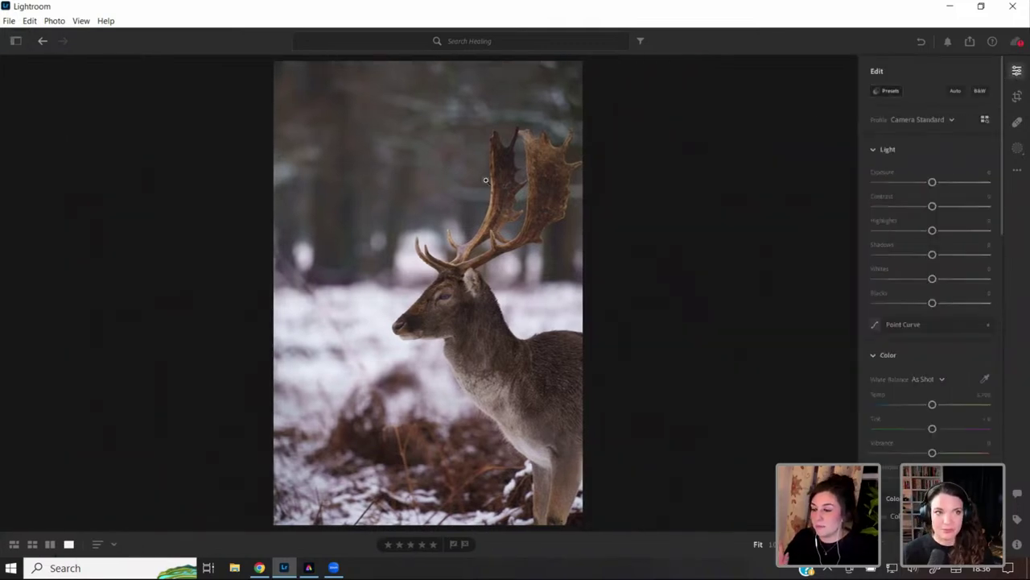
click(914, 90)
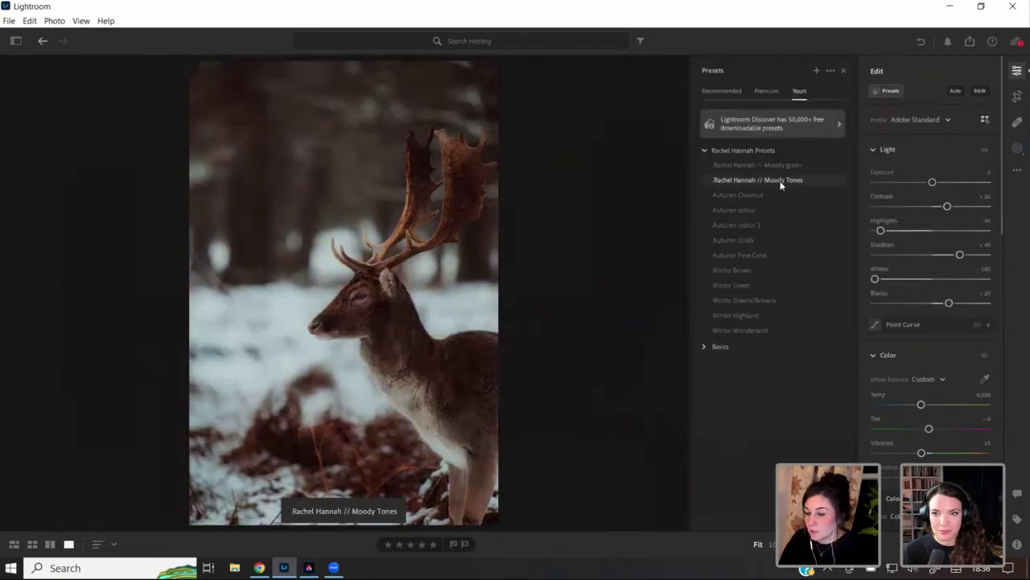
click(780, 180)
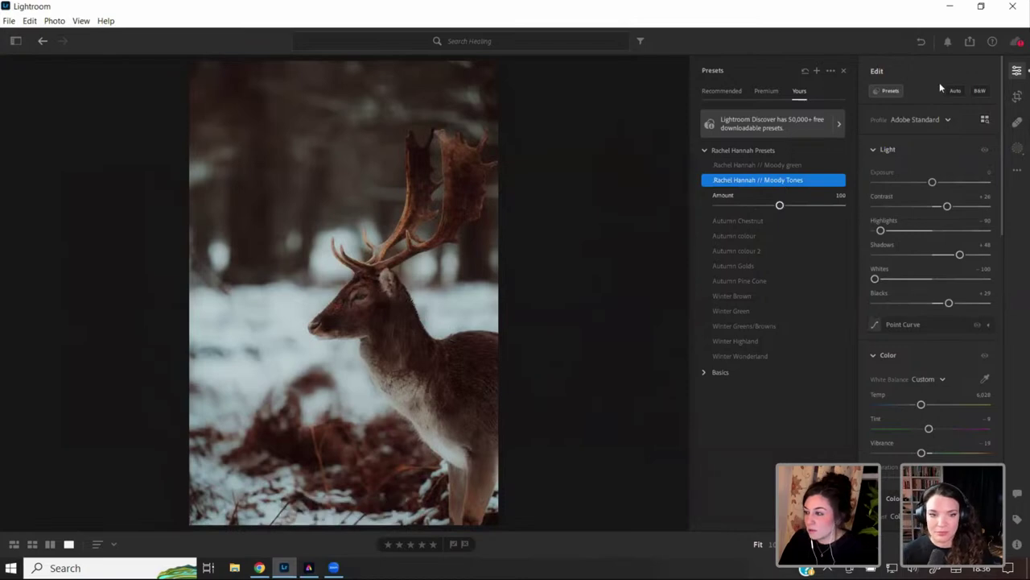
click(892, 91)
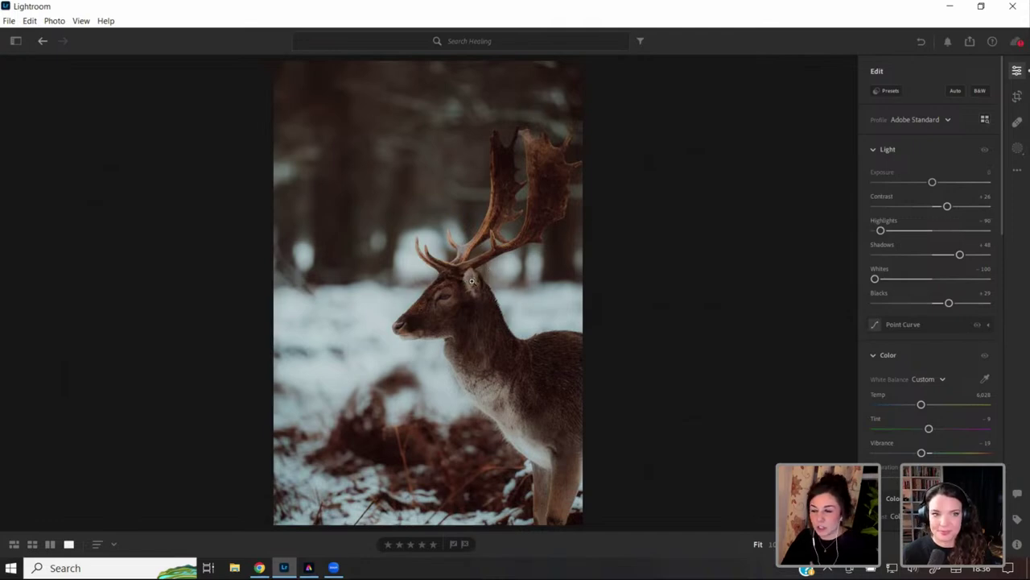
- Soften the stag photo a little less by setting its Clarity to -48
scroll(938, 354, down, 5)
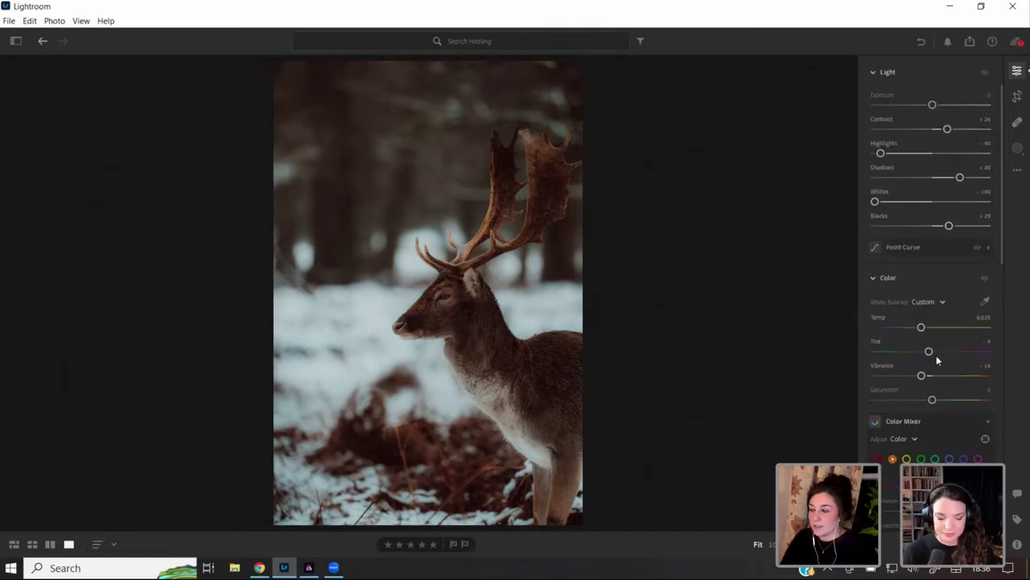
scroll(936, 355, down, 1)
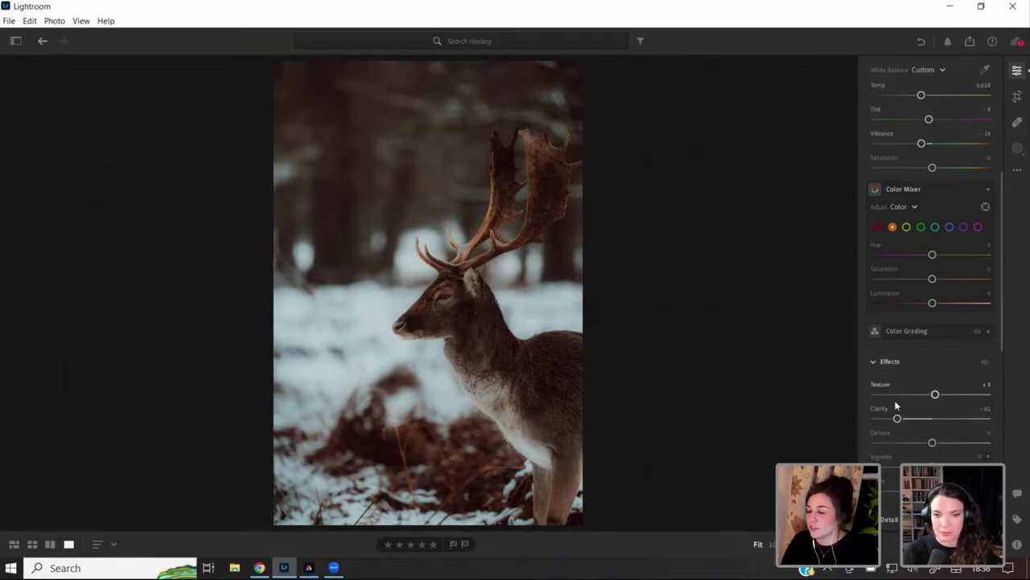
drag(899, 419, 906, 418)
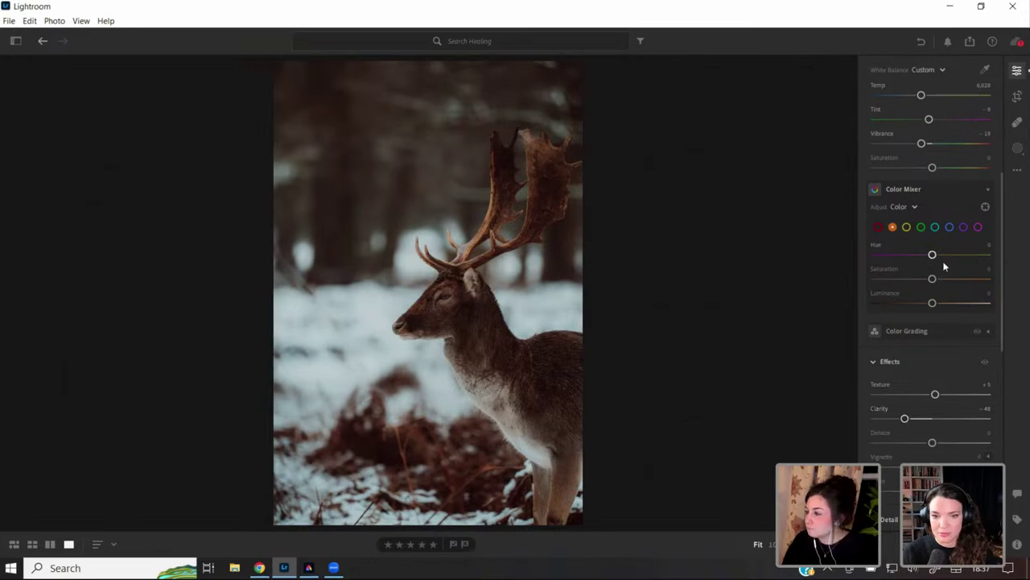
scroll(933, 242, up, 5)
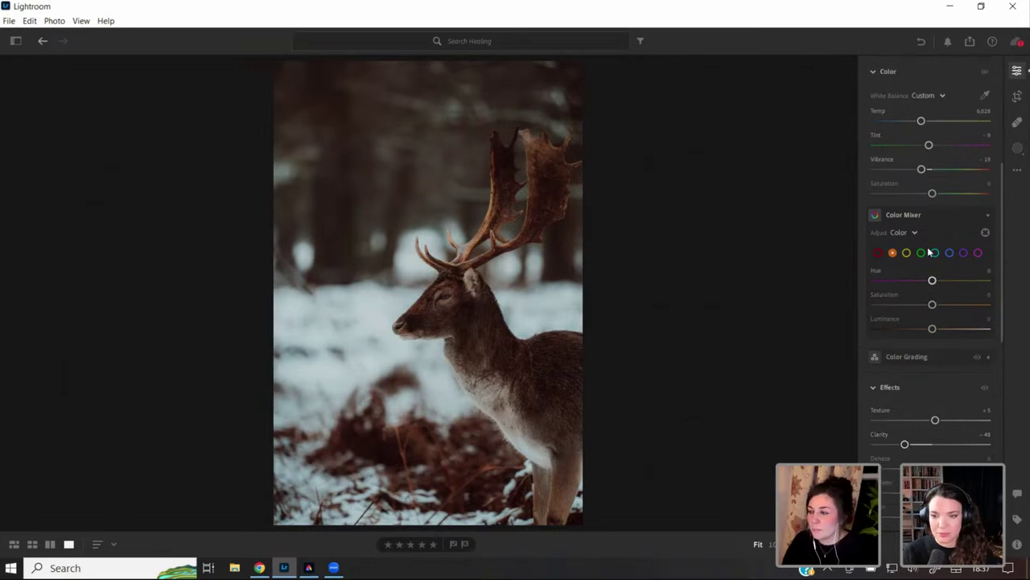
- Use Content-Aware Remove at size 32 to erase the three pale spots among the background trees on the photo's left side
click(1016, 149)
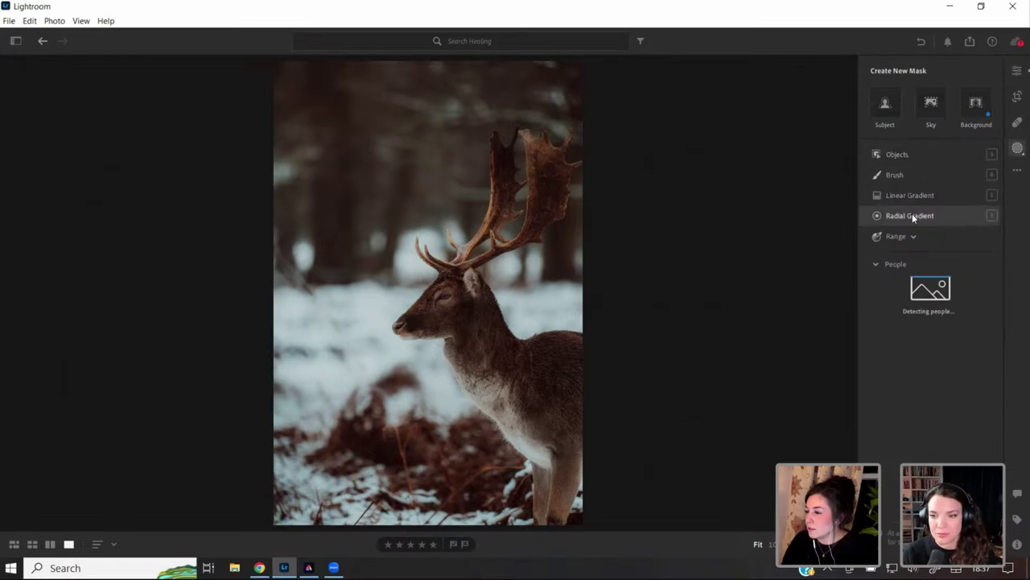
click(1017, 122)
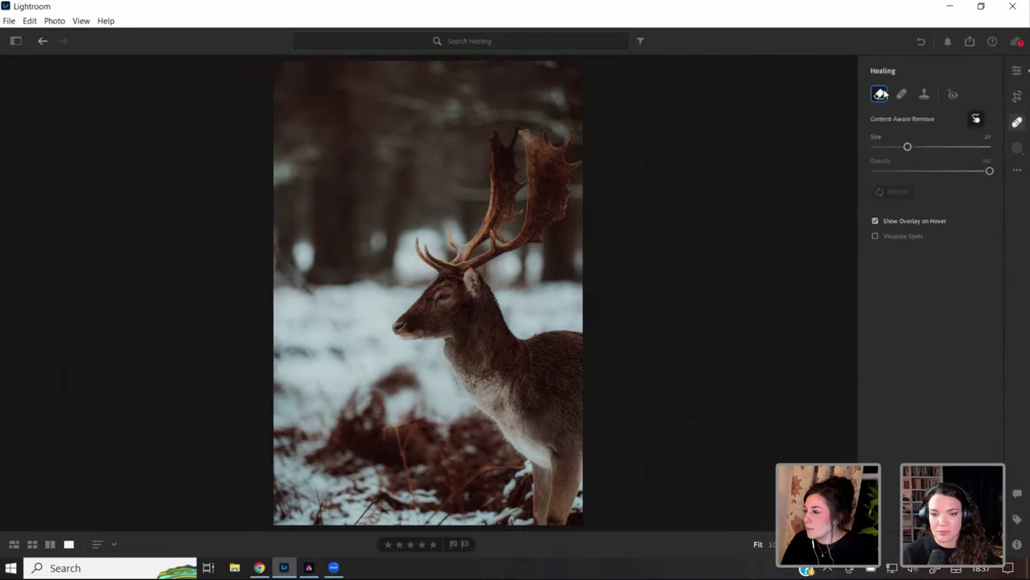
mouse_move(908, 149)
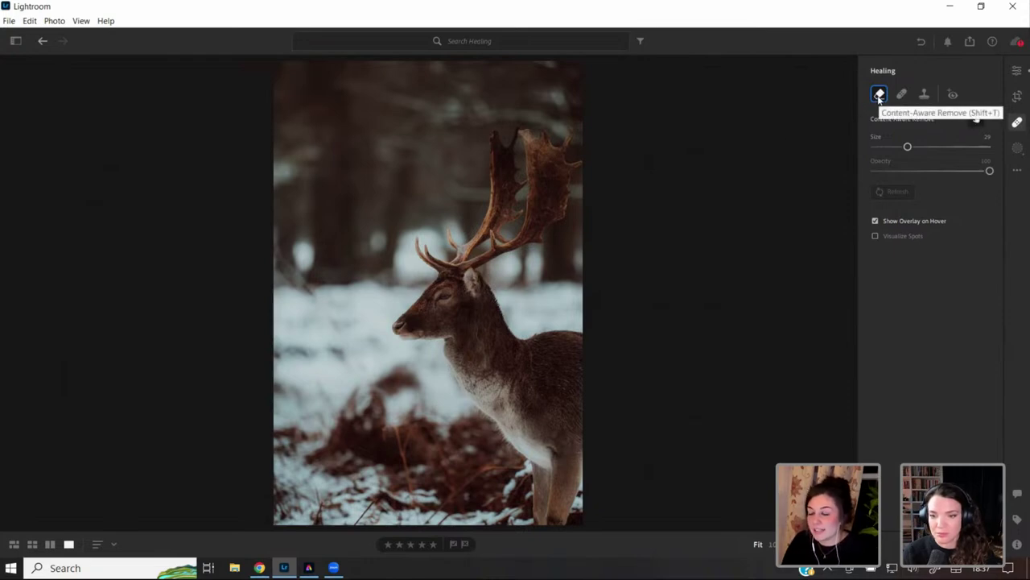
drag(907, 146, 910, 146)
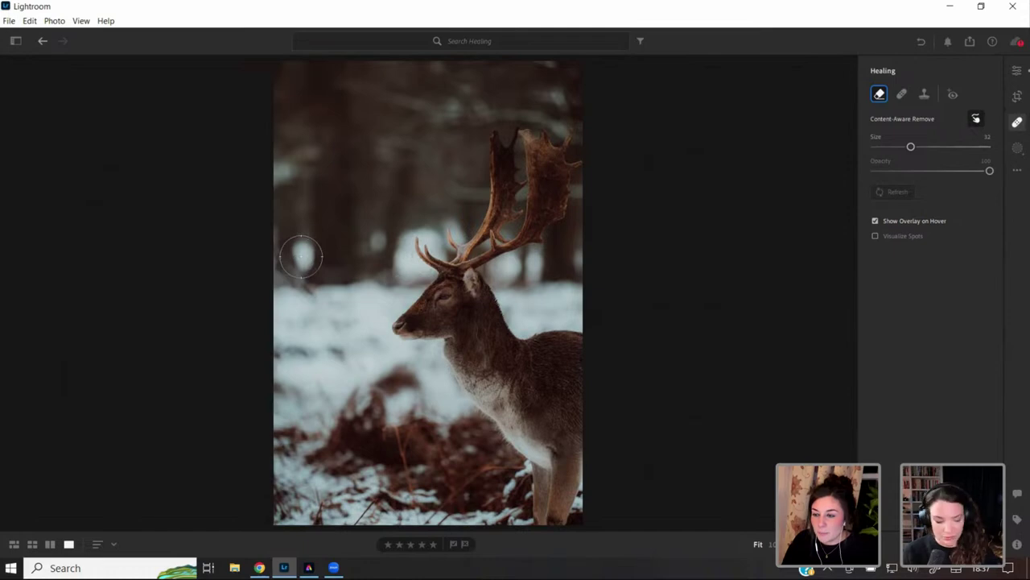
drag(302, 256, 320, 248)
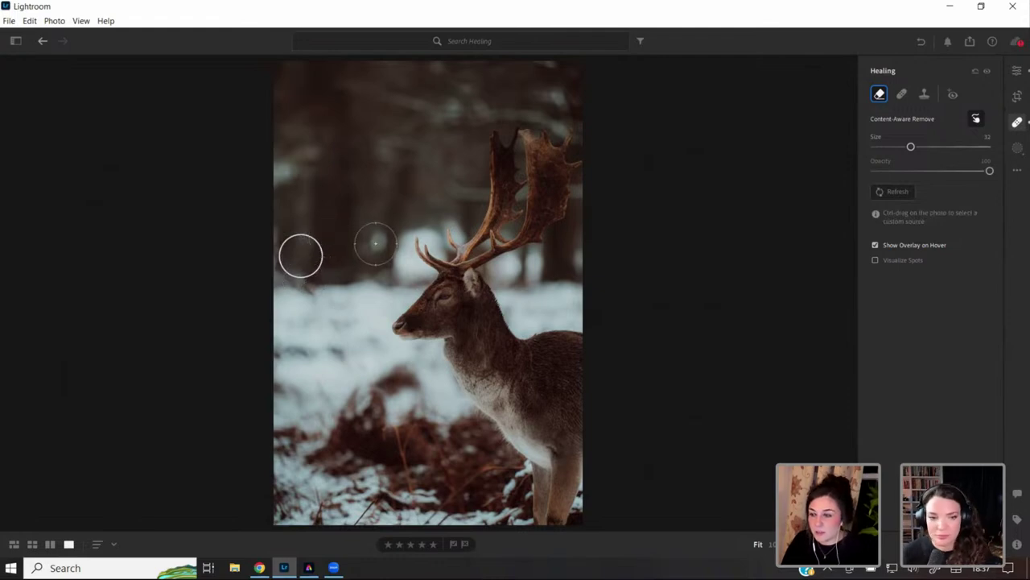
click(376, 244)
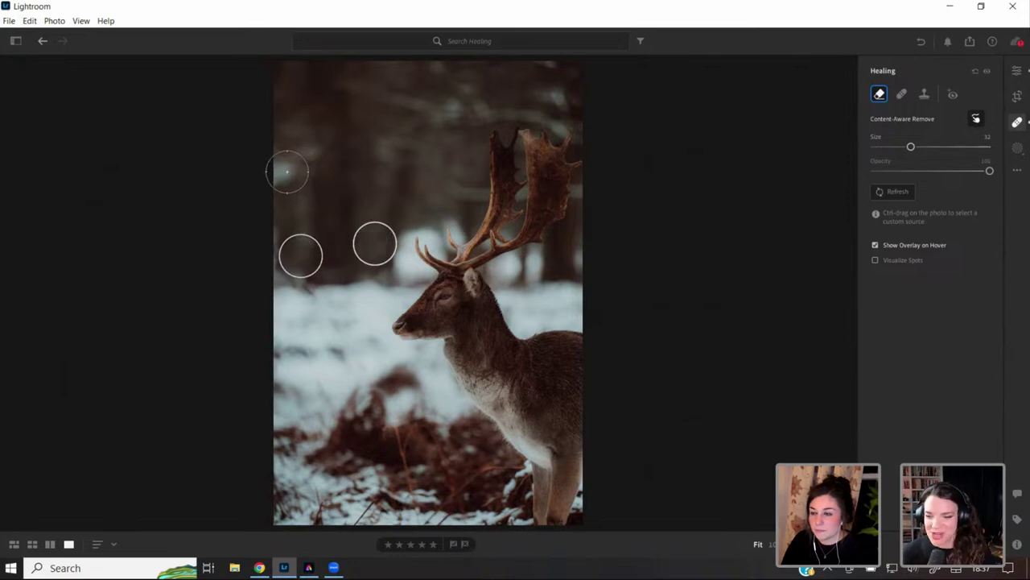
click(287, 170)
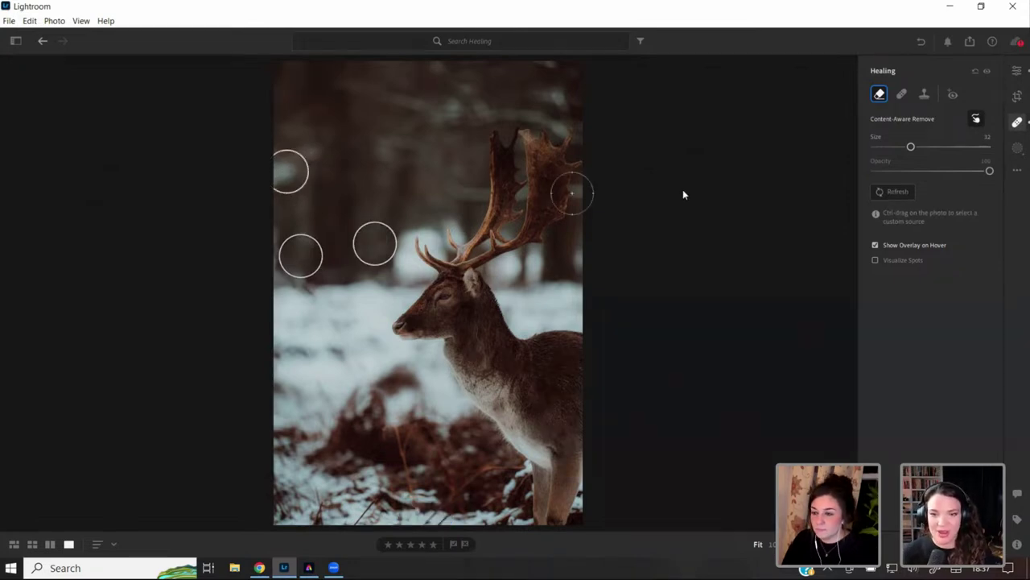
drag(910, 147, 910, 149)
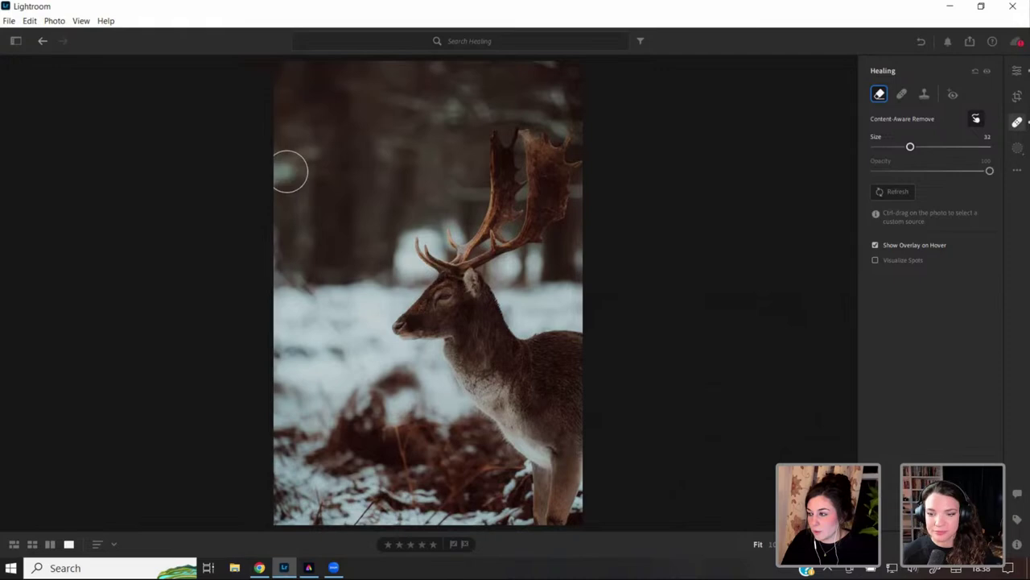
click(290, 171)
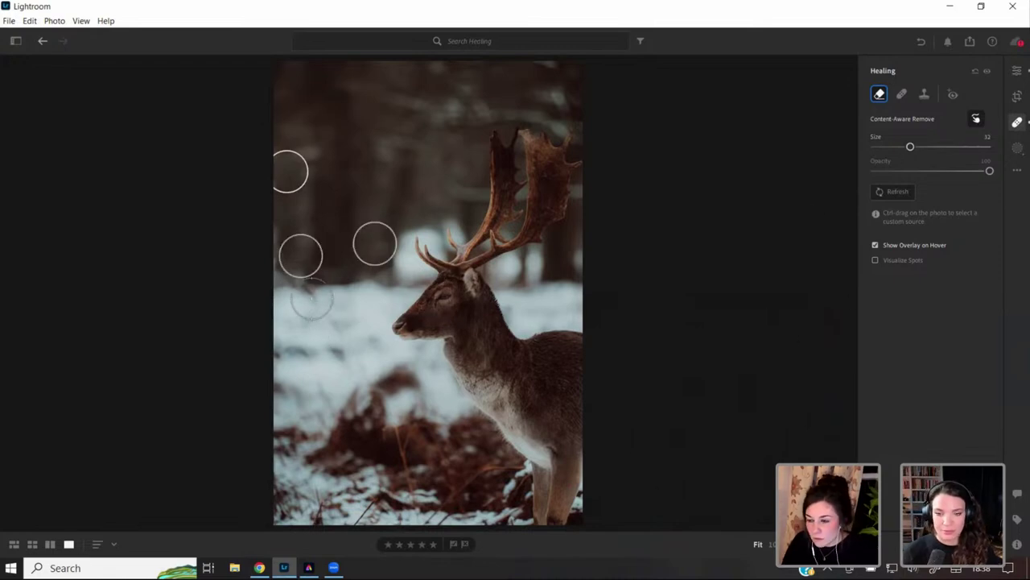
- Reduce the removal size to 25 and clean up the distracting marks along the photo's left edge and the upper snow
drag(911, 146, 900, 150)
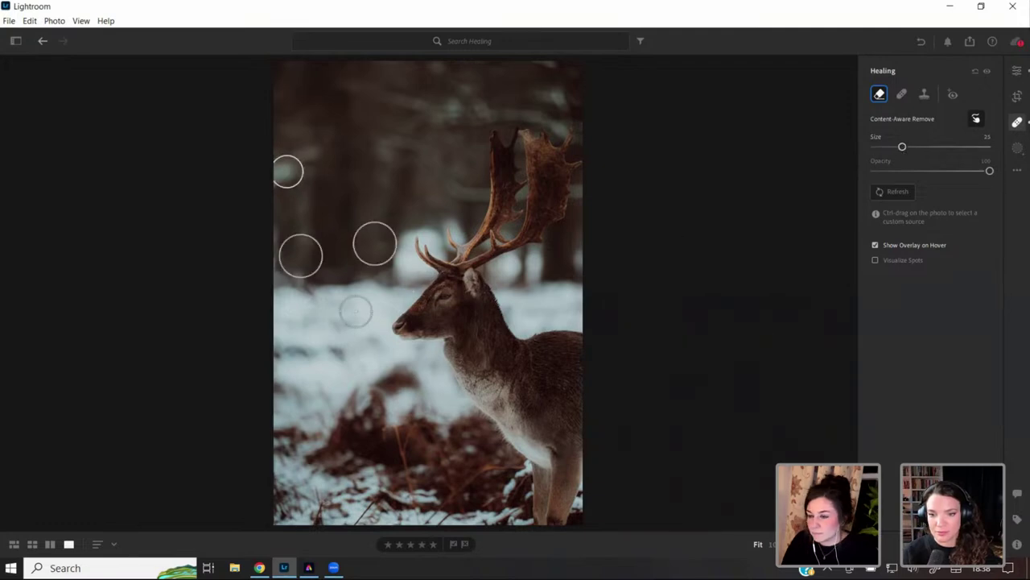
click(306, 297)
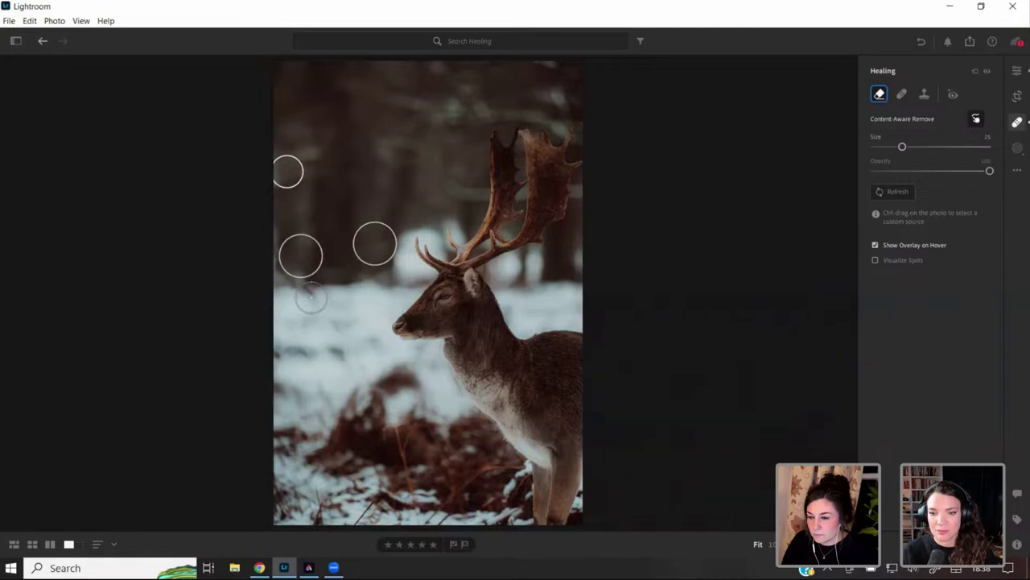
click(325, 316)
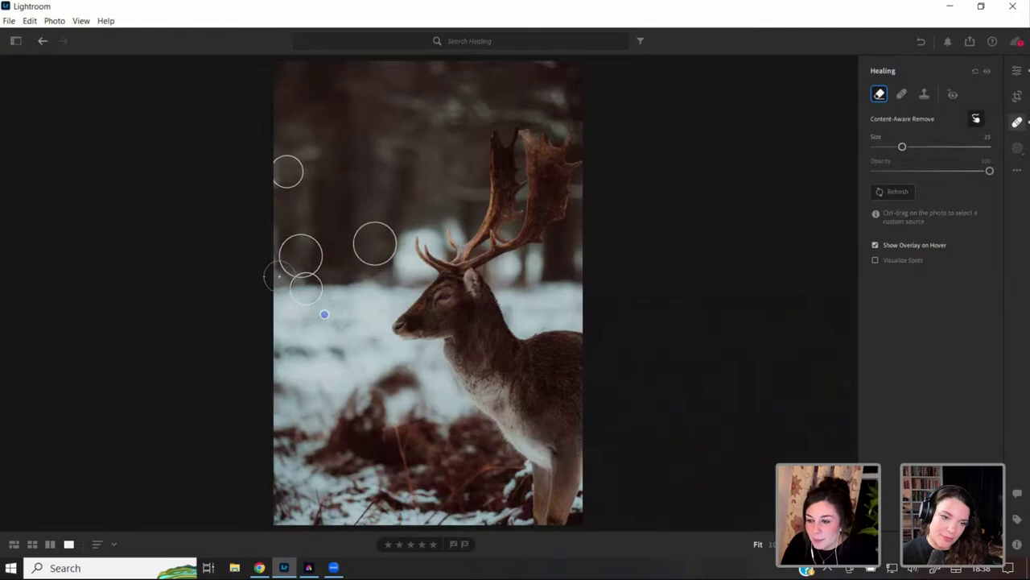
click(278, 234)
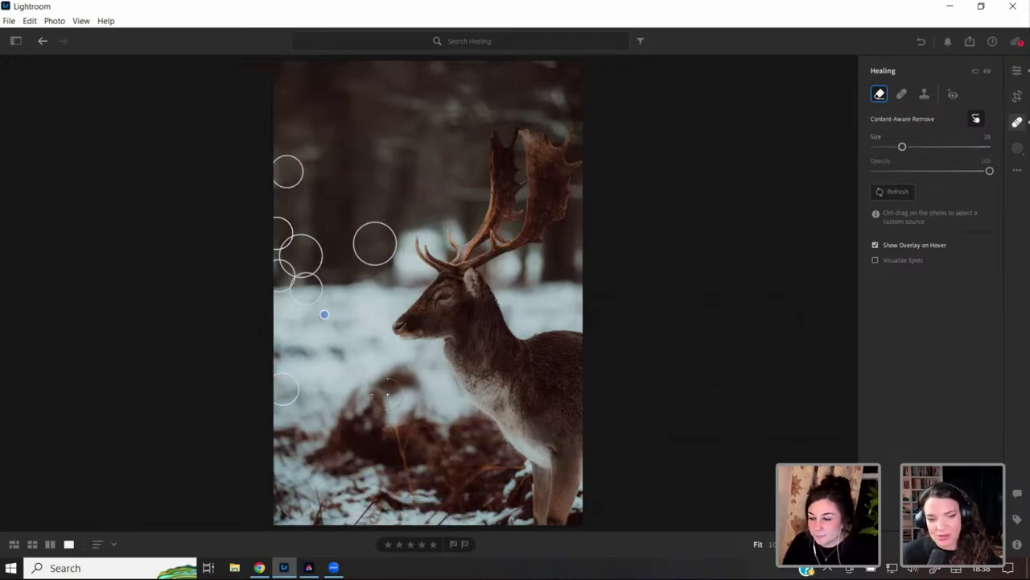
- Set the removal size to 32 and erase the bracken tip sticking up into the snow in front of the stag's chest
drag(901, 148, 904, 148)
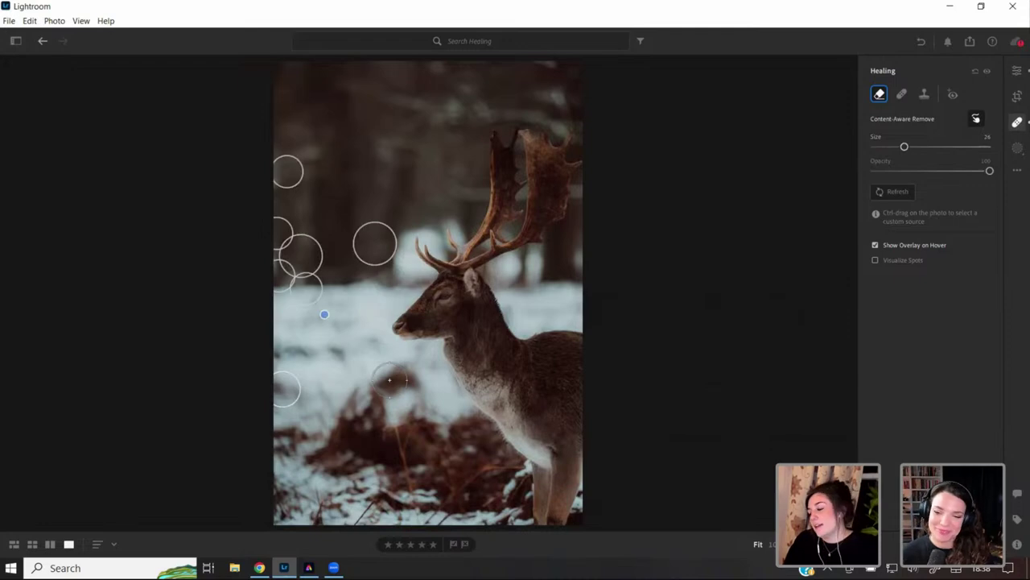
drag(904, 147, 904, 148)
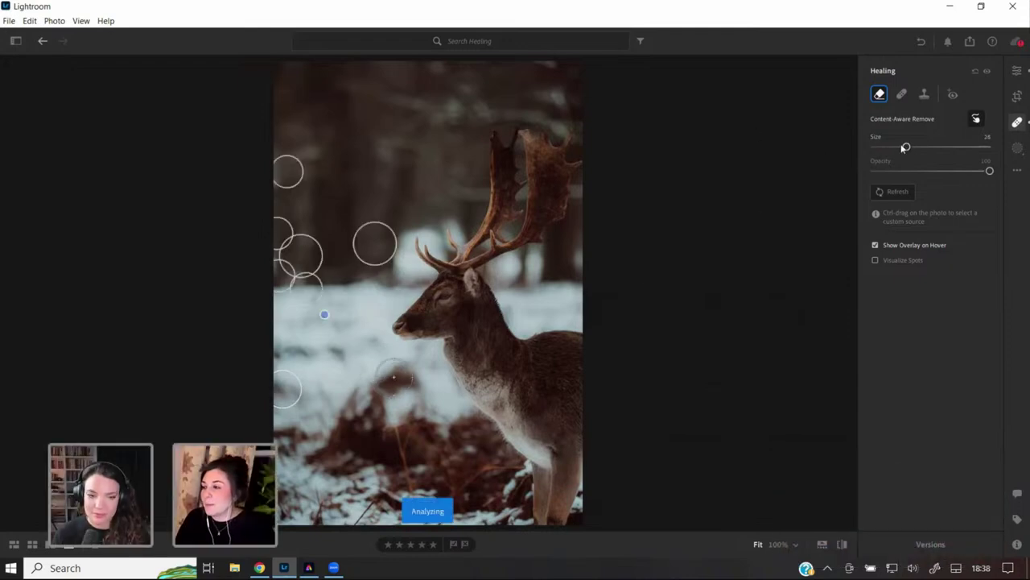
drag(908, 146, 910, 147)
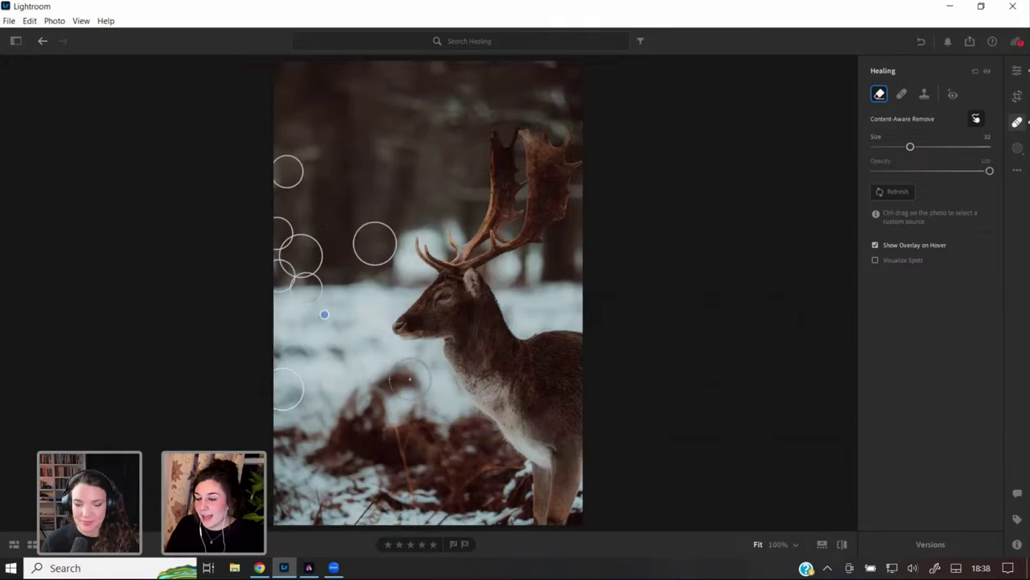
drag(410, 378, 386, 382)
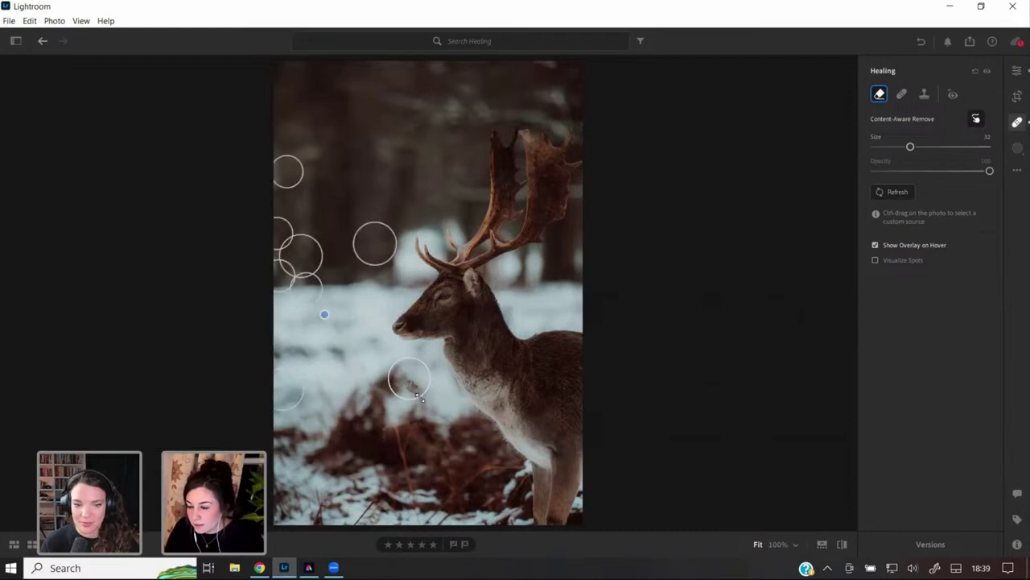
click(409, 380)
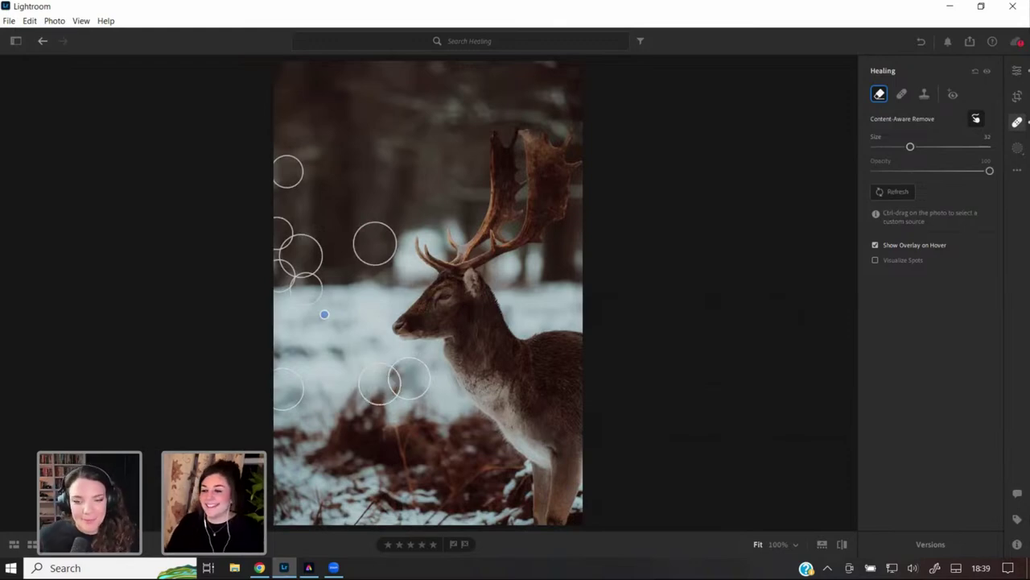
- Enlarge the removal brush slightly and erase the dark marks in the snow on the left, below the stag's muzzle level
drag(915, 145, 913, 145)
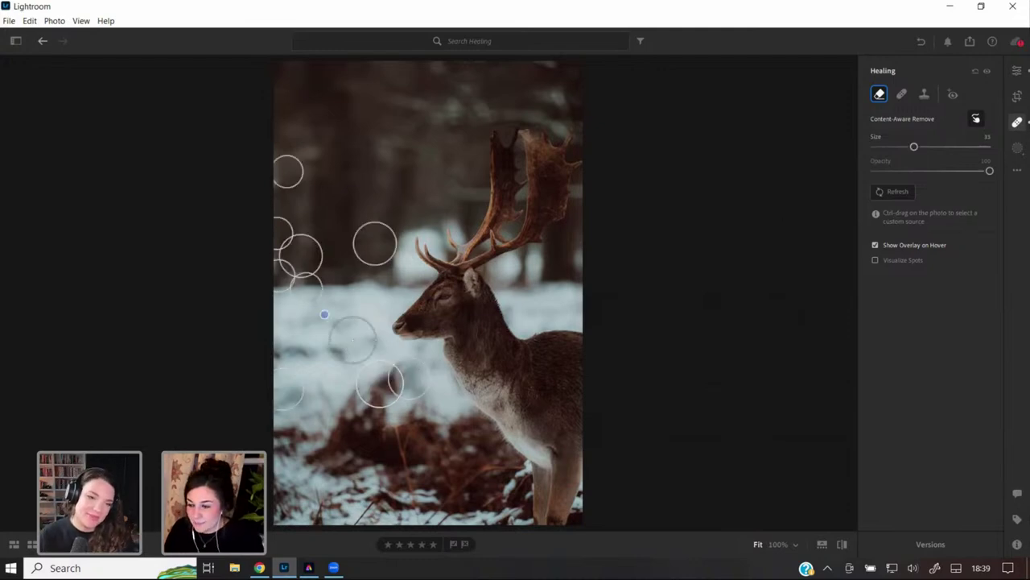
click(346, 349)
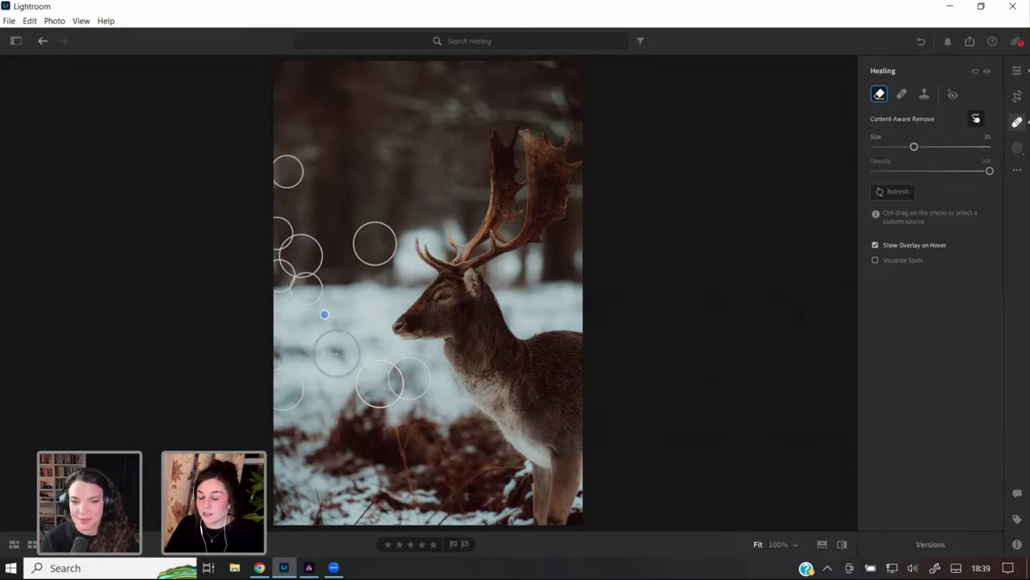
click(336, 352)
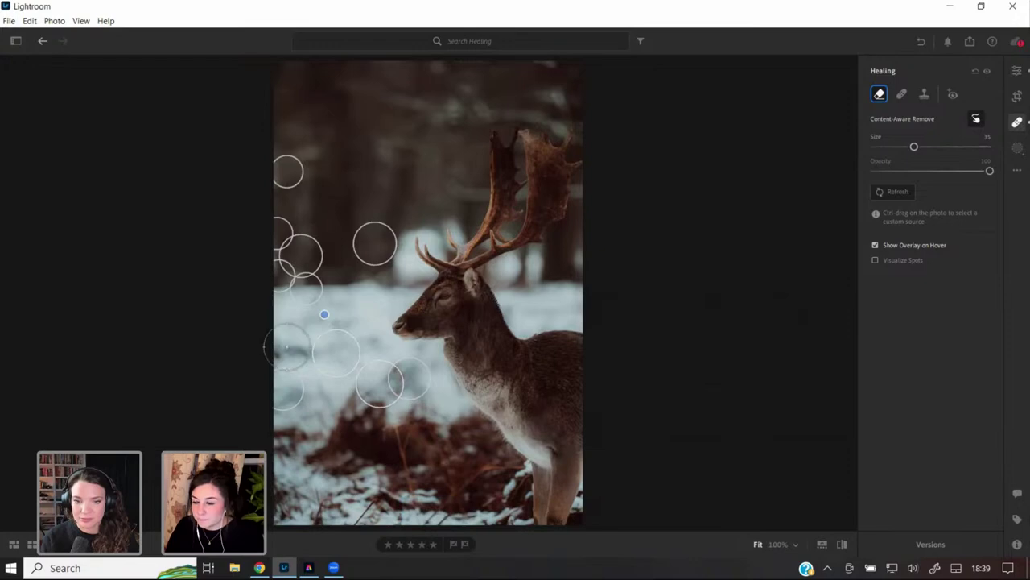
click(291, 351)
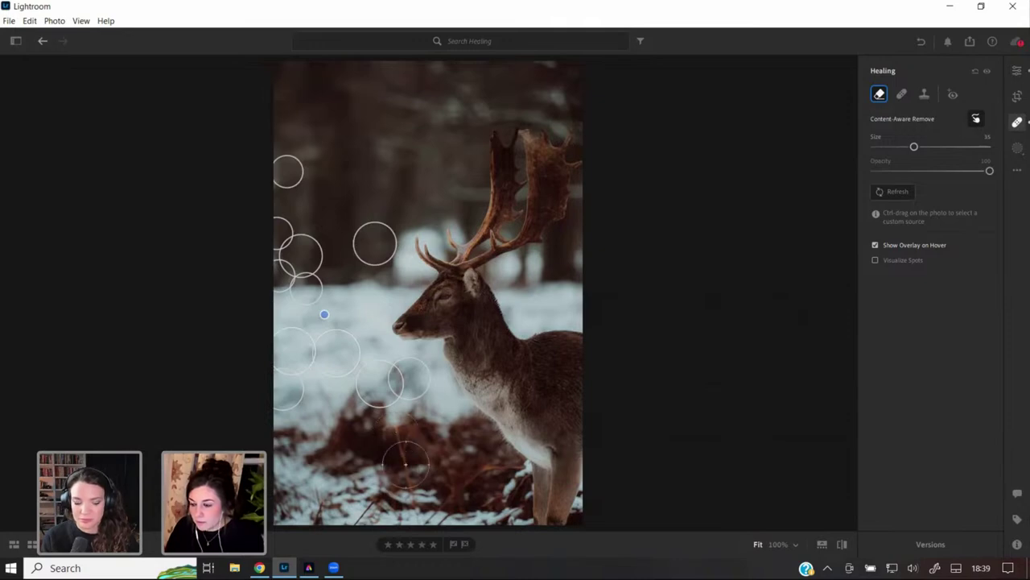
- Erase the thin upright twig and the stray stems from the brown bracken in the foreground
click(404, 463)
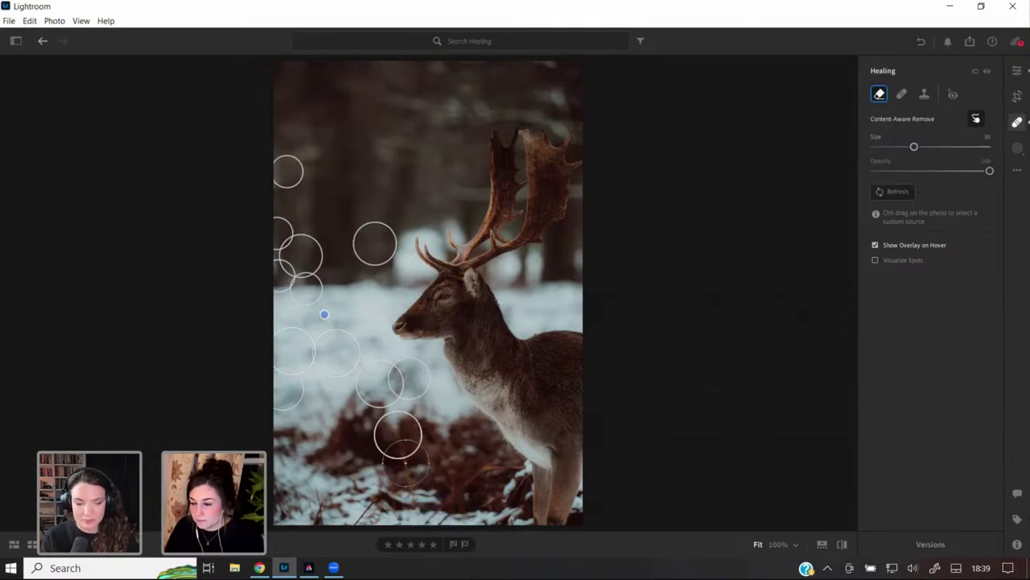
drag(405, 465, 410, 482)
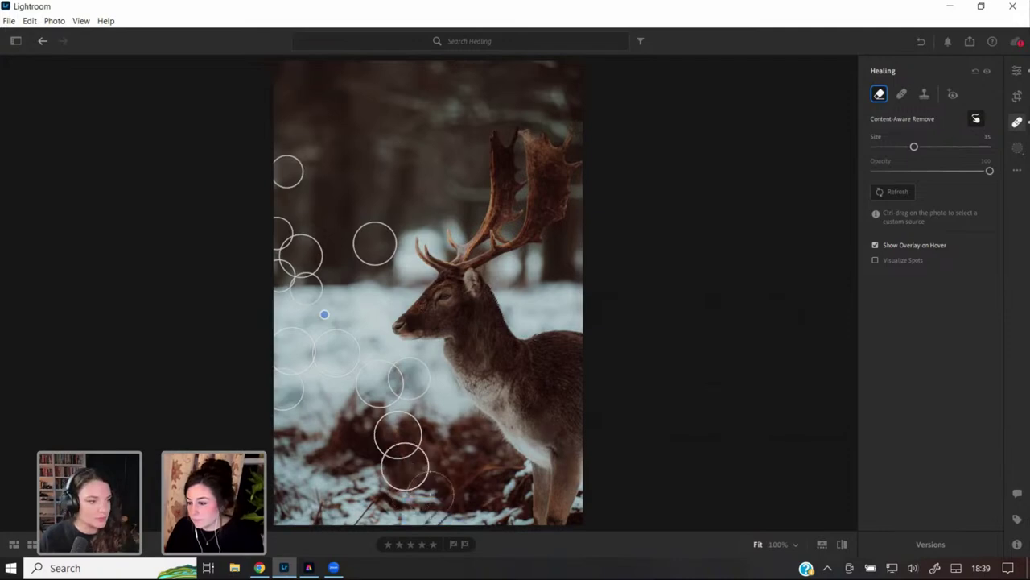
click(481, 472)
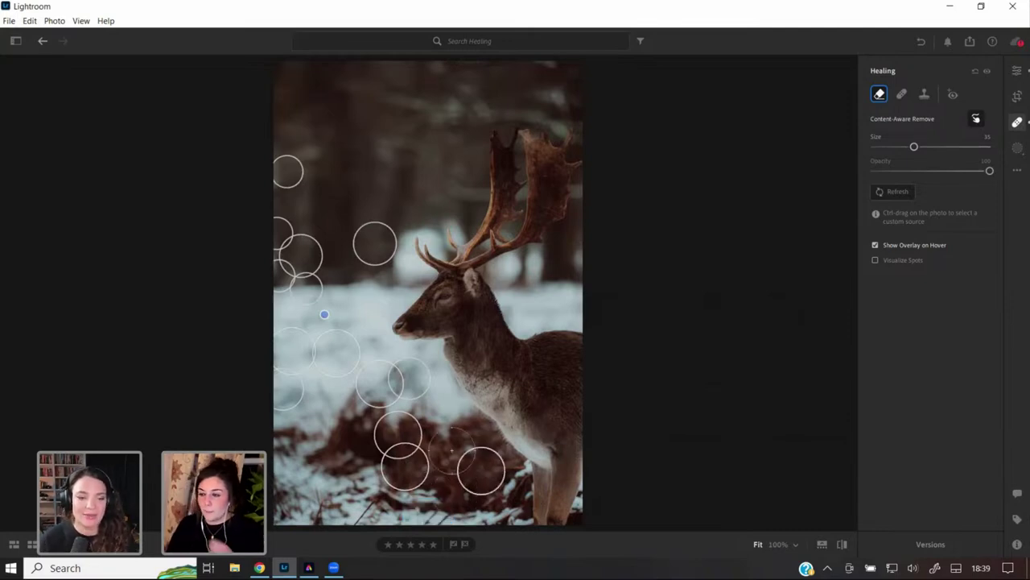
click(452, 487)
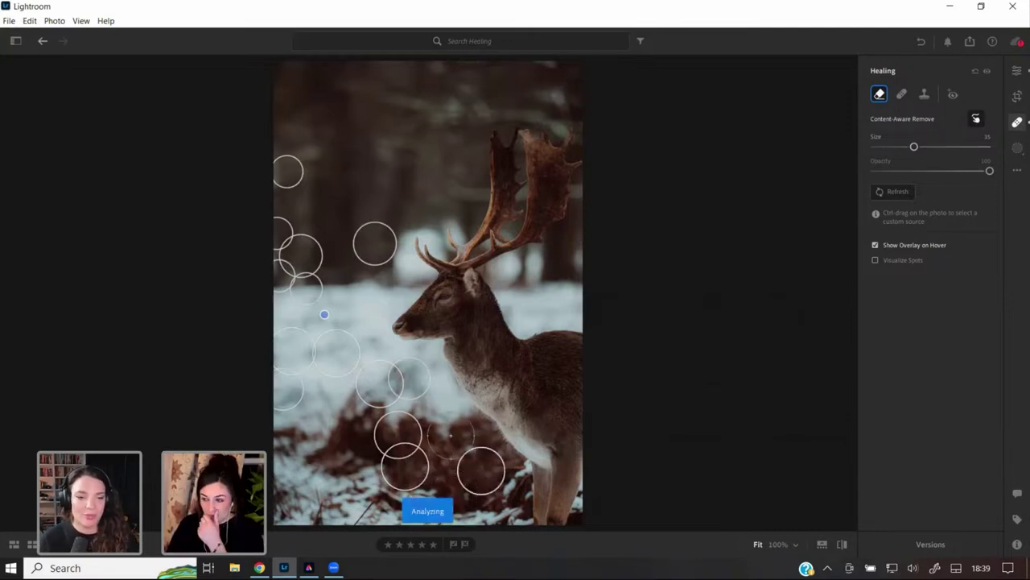
- Crop the photo to a 4 x 5 aspect ratio, tightened slightly around the stag, and compare the edit with the original
click(1017, 96)
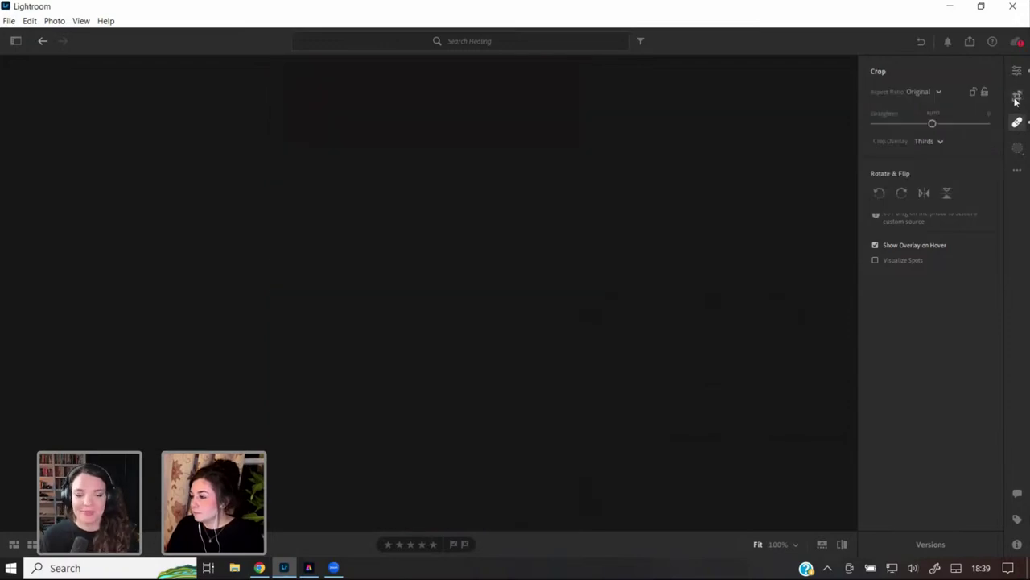
click(920, 93)
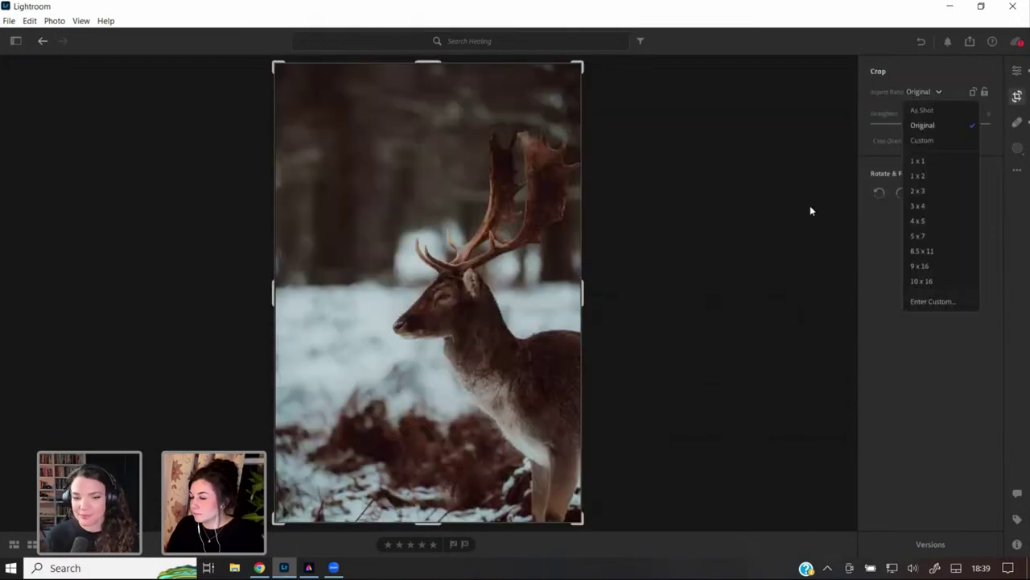
click(917, 220)
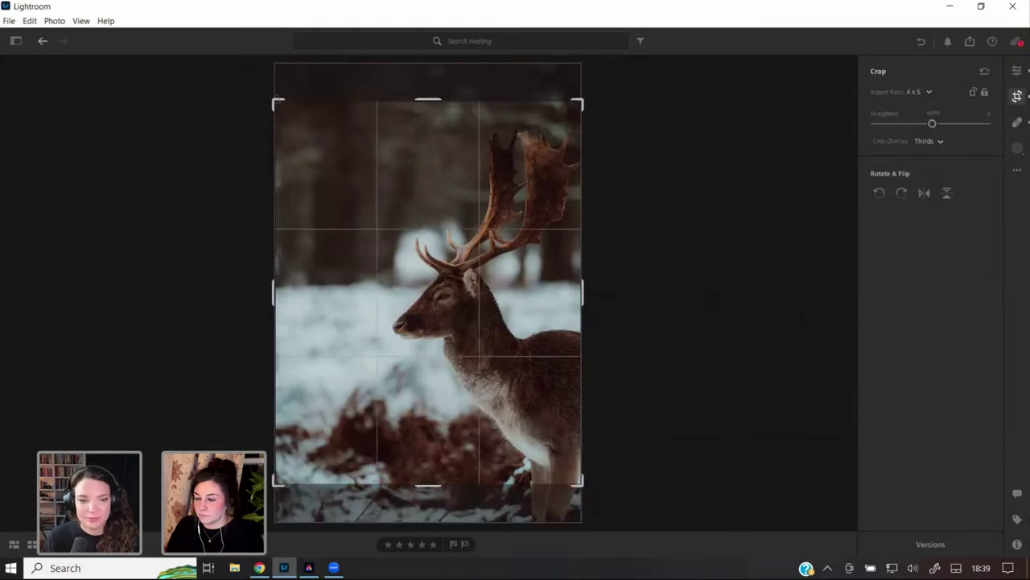
drag(274, 103, 282, 105)
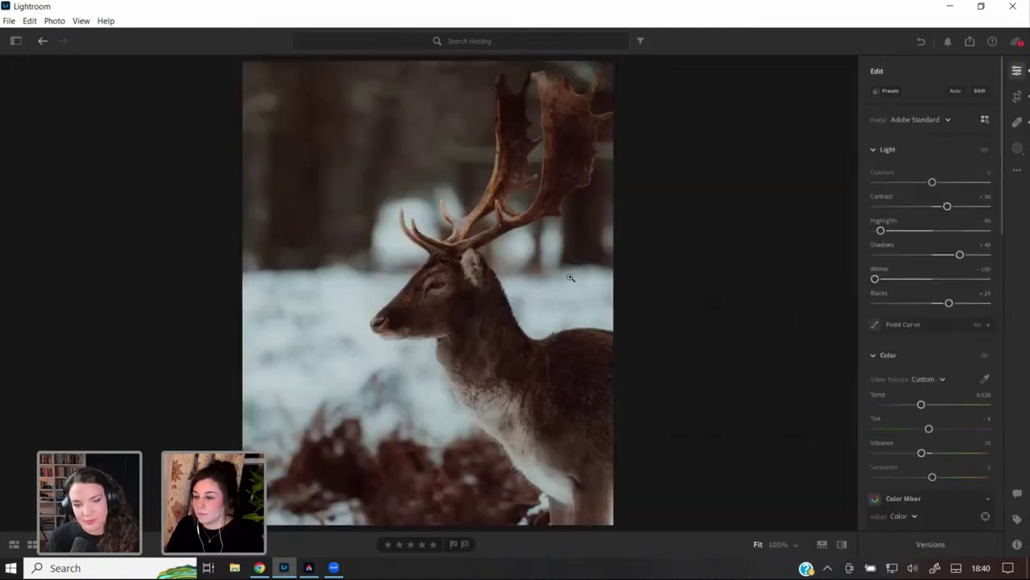
click(843, 545)
click(843, 544)
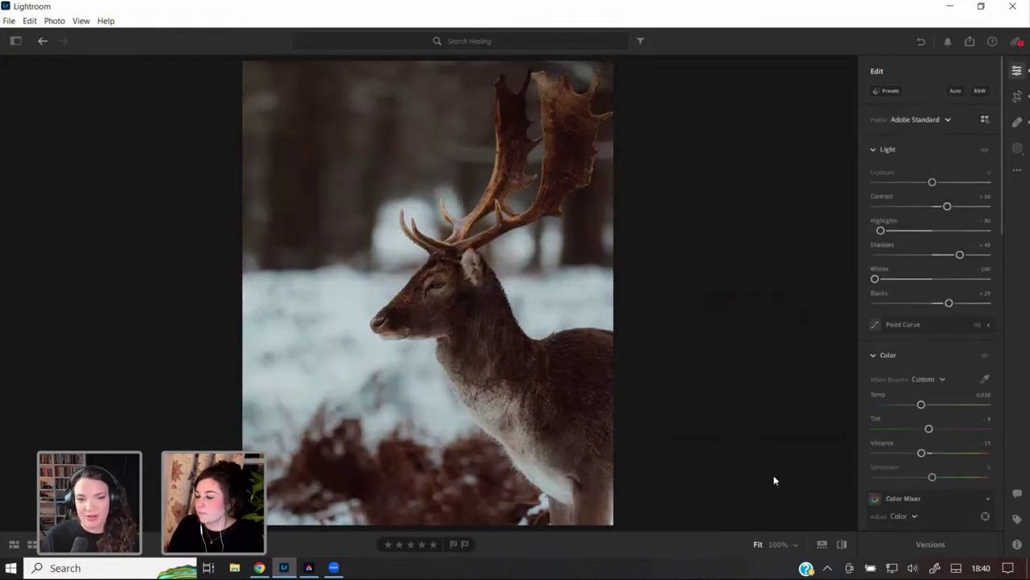
- Compare the cropped stag edit with the original photo
click(843, 545)
click(843, 545)
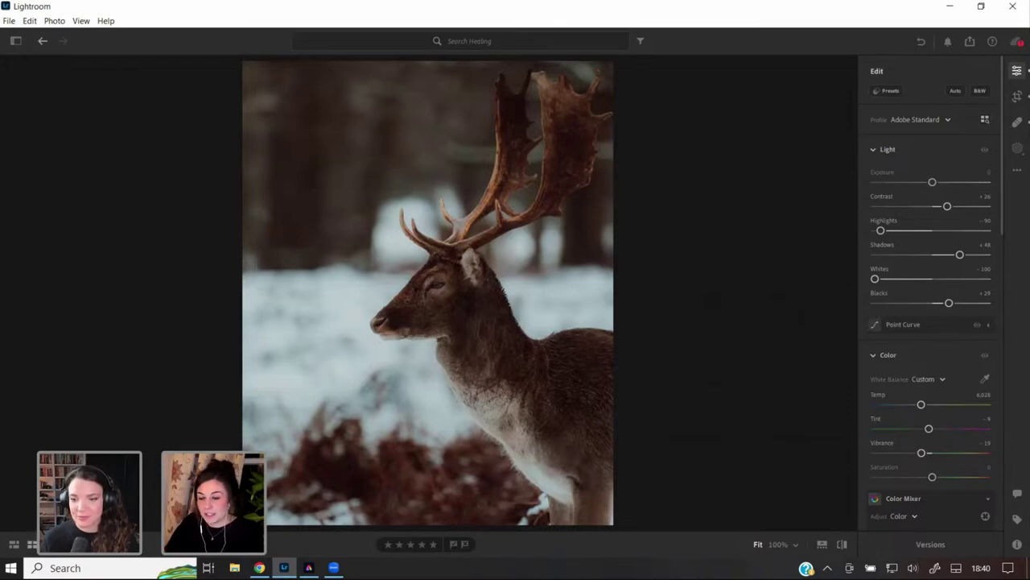
- Return to the photo grid, open the flying barn owl photo and check the owl close up
key(g)
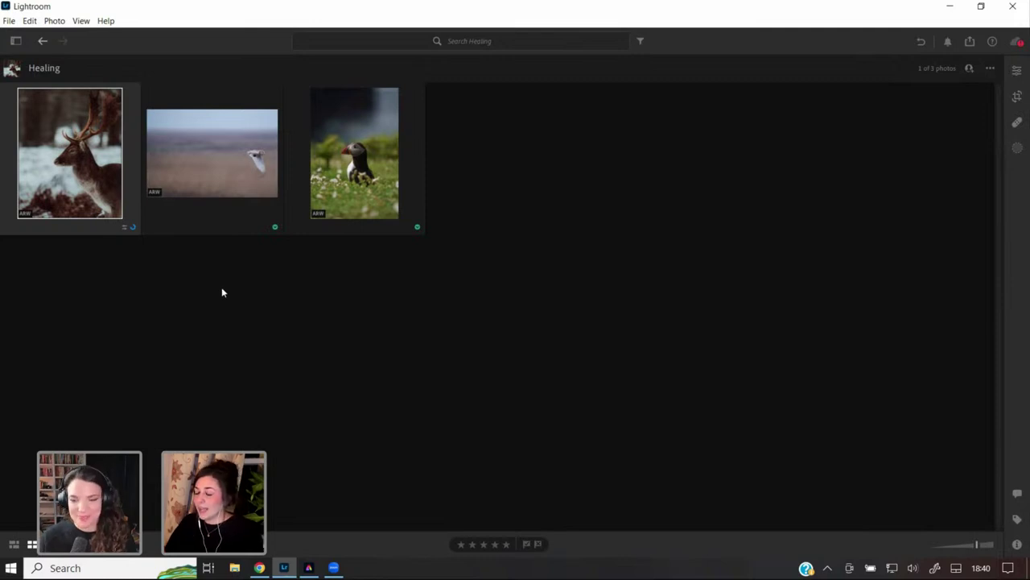
double_click(207, 172)
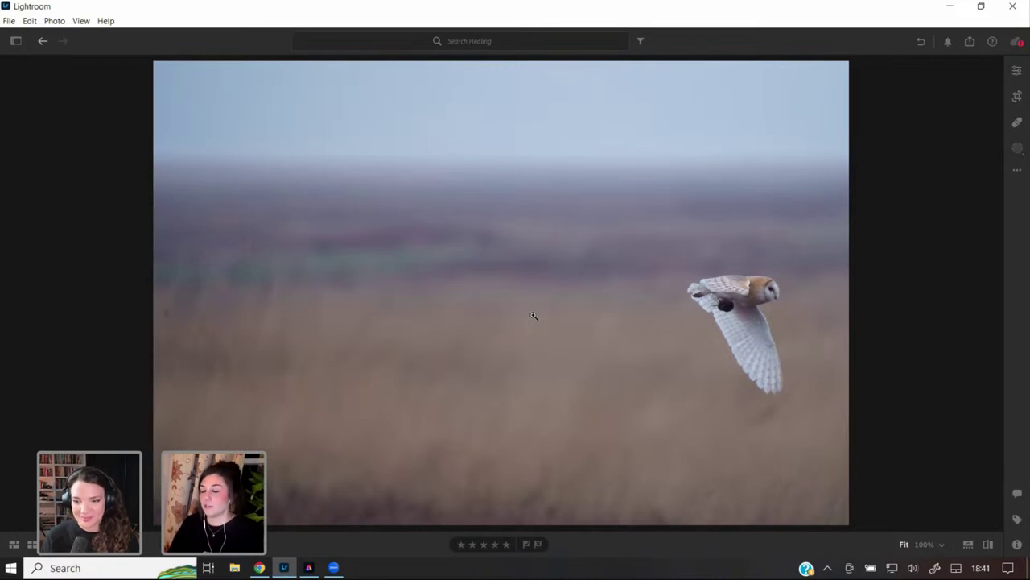
click(742, 315)
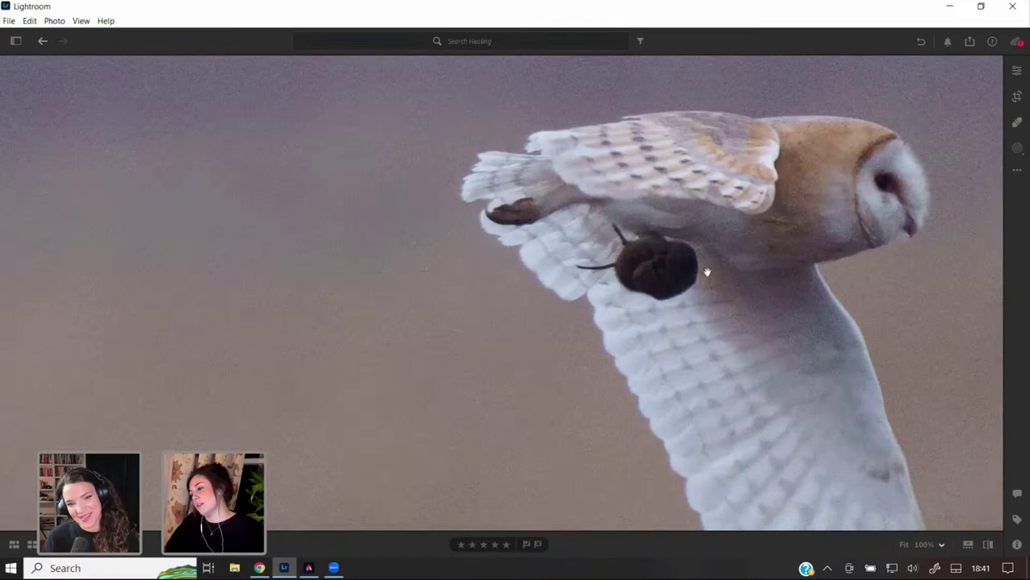
click(699, 277)
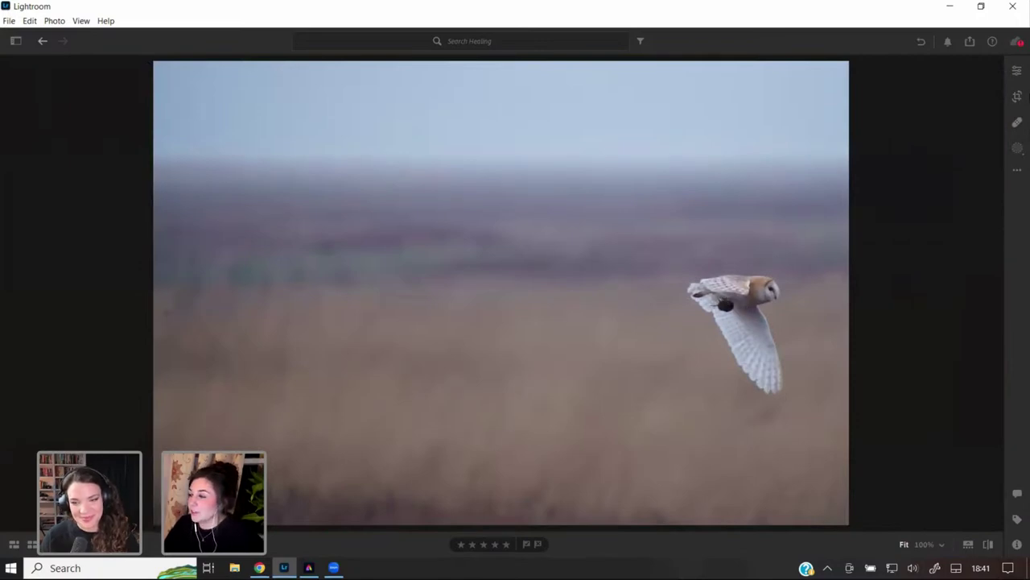
- Switch to the Heal brush for the owl photo and set its size to 99
click(1019, 97)
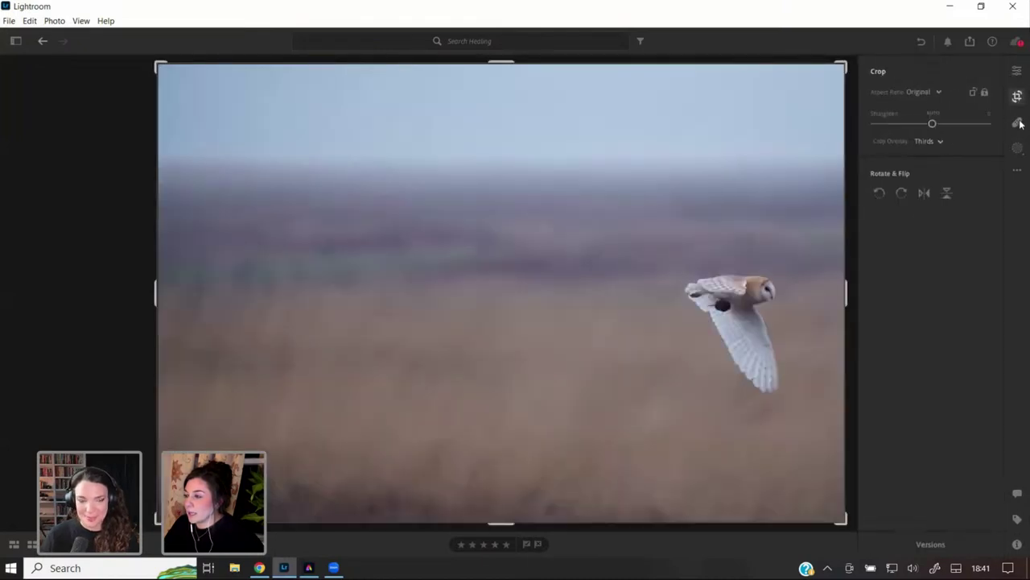
click(1017, 122)
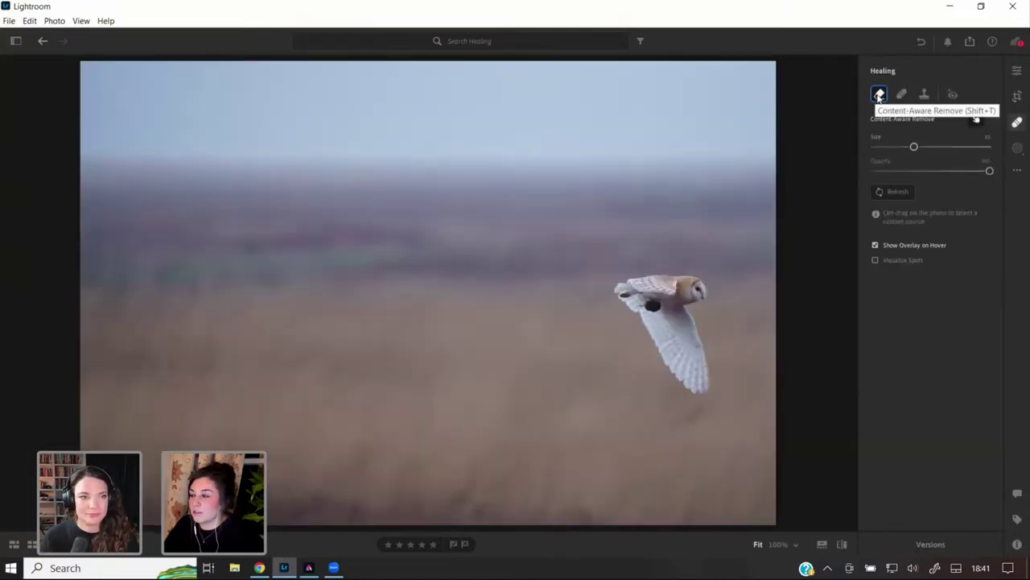
click(901, 95)
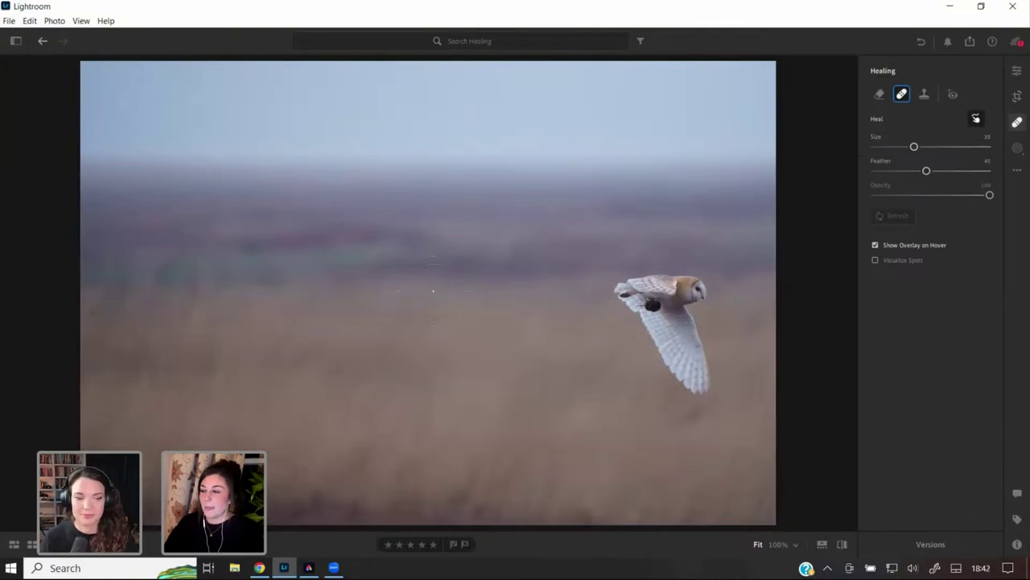
mouse_move(915, 147)
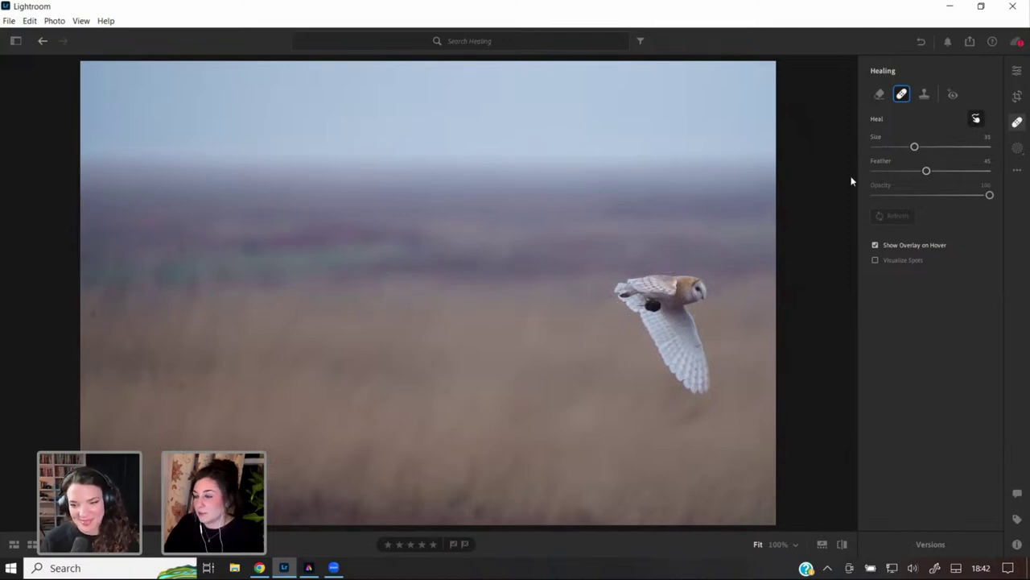
drag(914, 148, 995, 152)
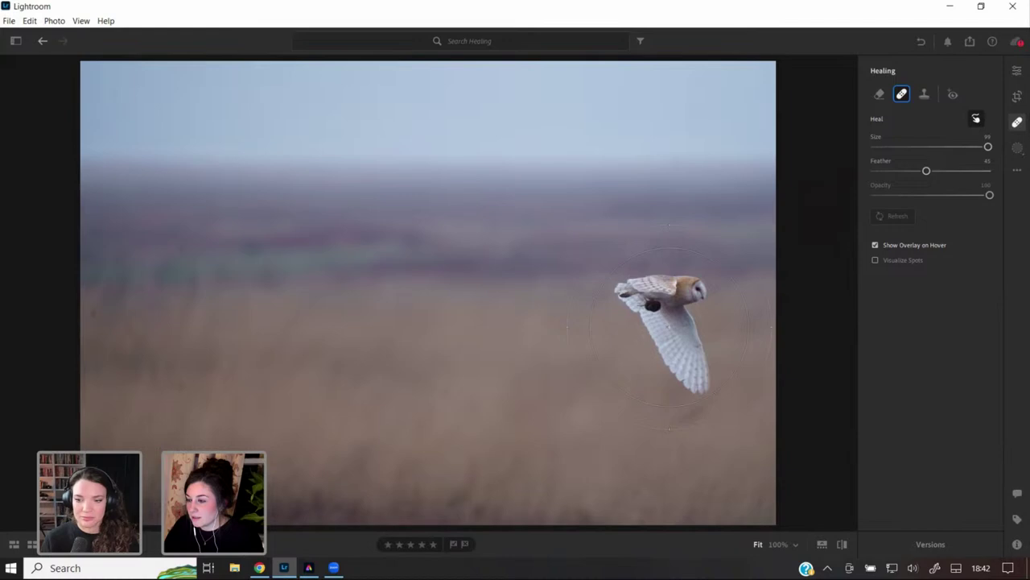
- Try a single large heal spot over the owl and undo it
click(668, 327)
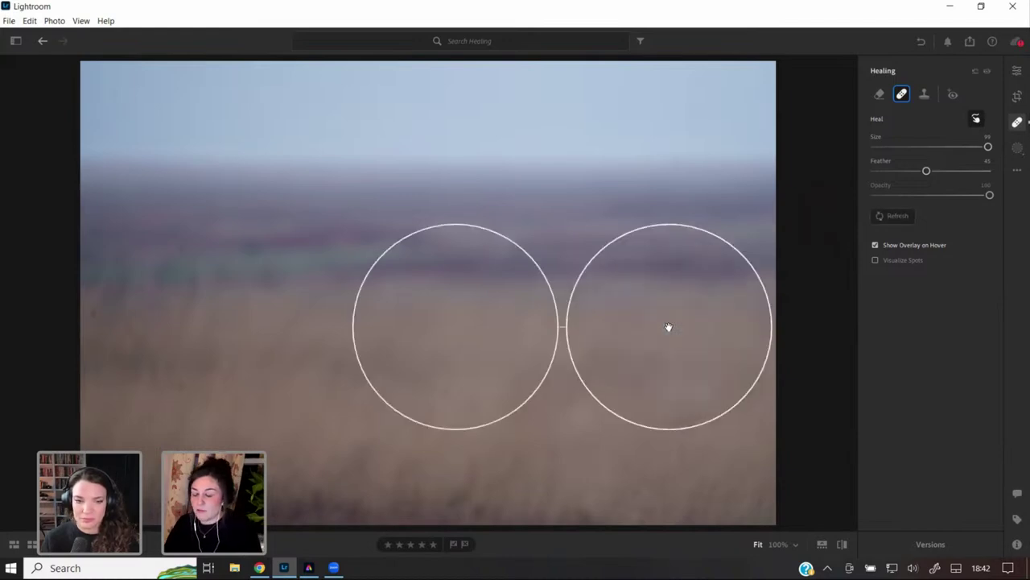
key(ctrl+z)
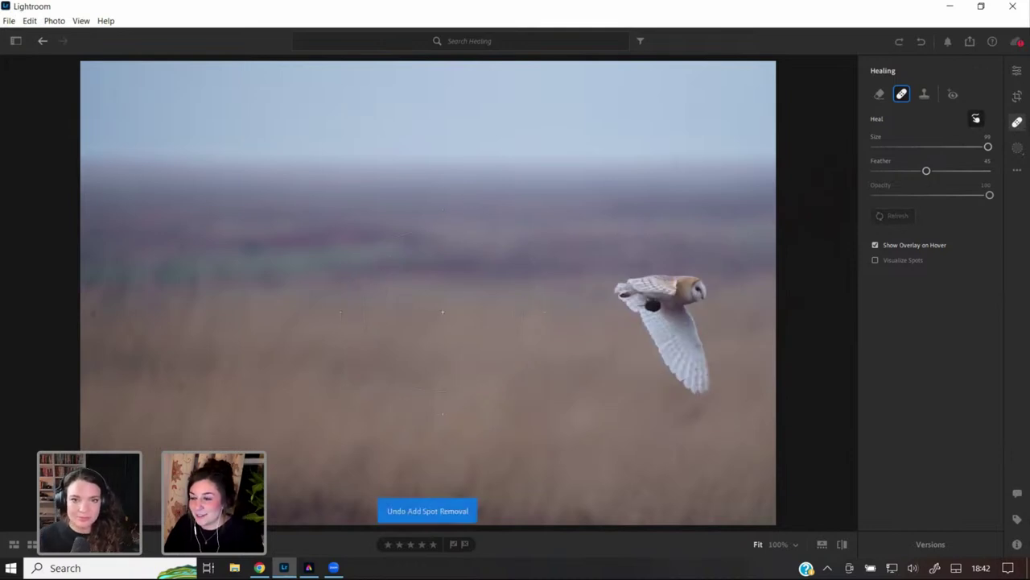
- Duplicate the owl by healing a large spot near the photo's centre with the original owl as source, slightly raising the copy
click(441, 309)
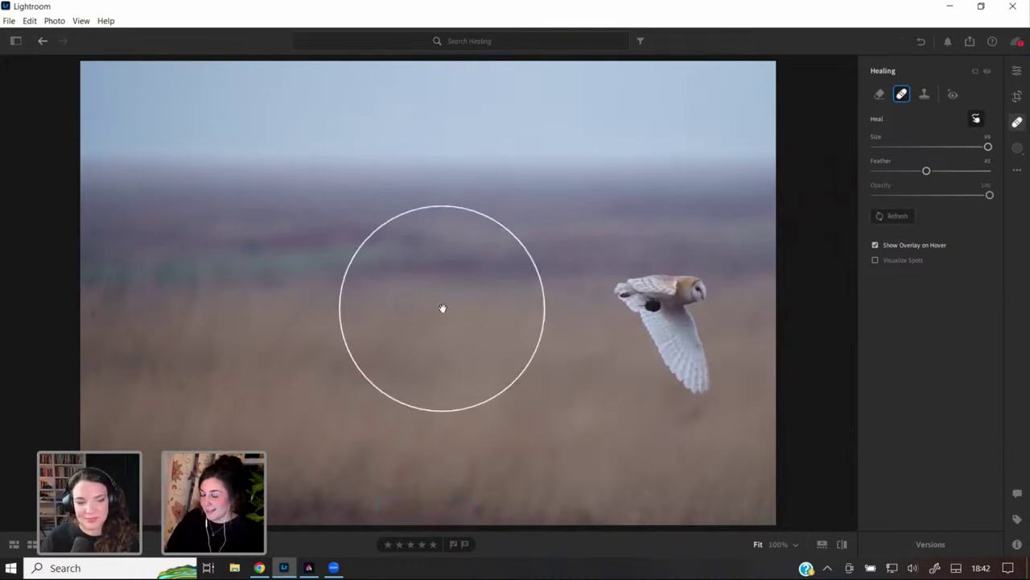
mouse_move(251, 305)
mouse_down()
mouse_move(372, 224)
mouse_move(732, 325)
mouse_move(678, 304)
mouse_move(689, 303)
mouse_move(671, 330)
mouse_up()
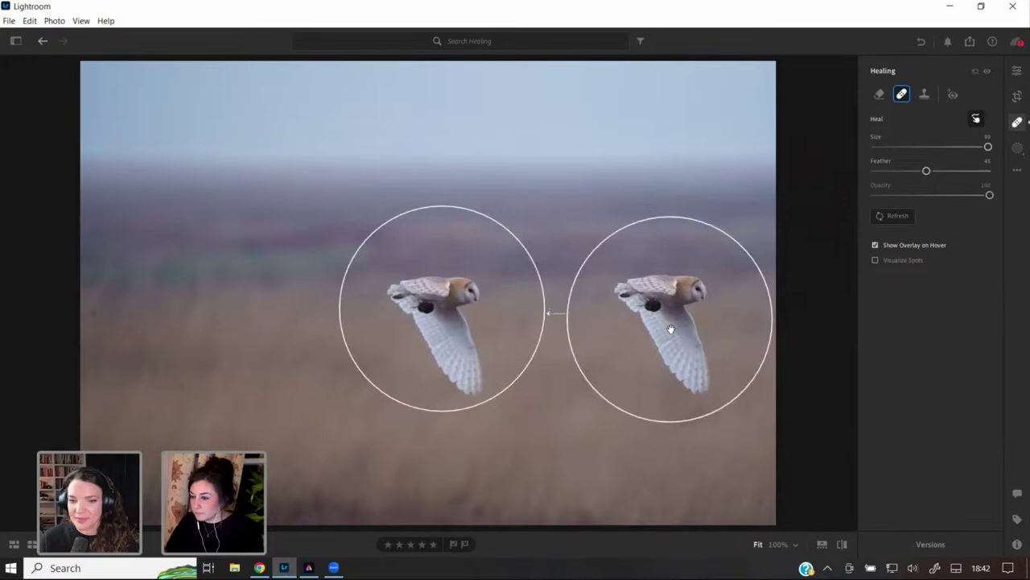
drag(456, 306, 452, 308)
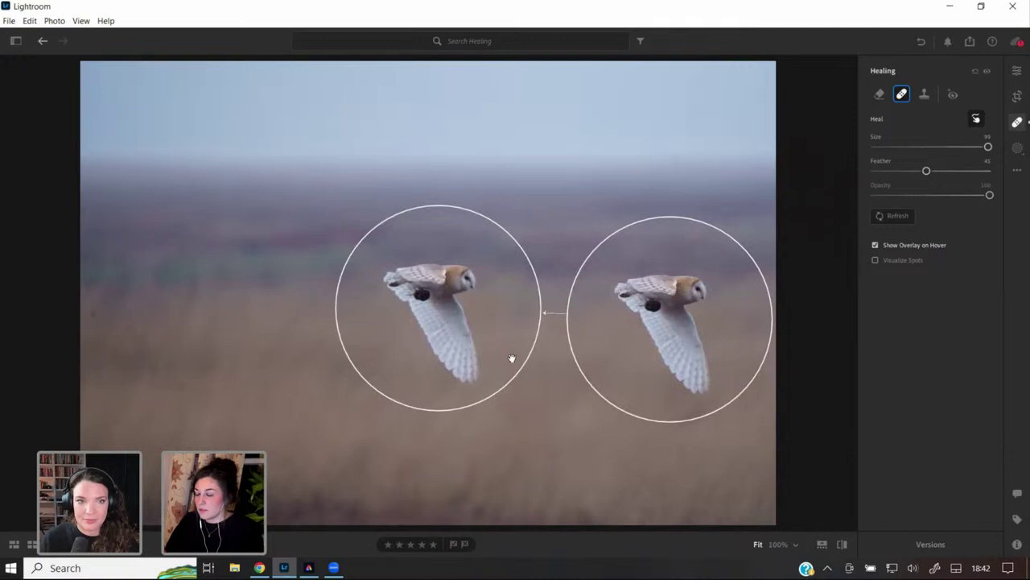
drag(697, 368, 695, 369)
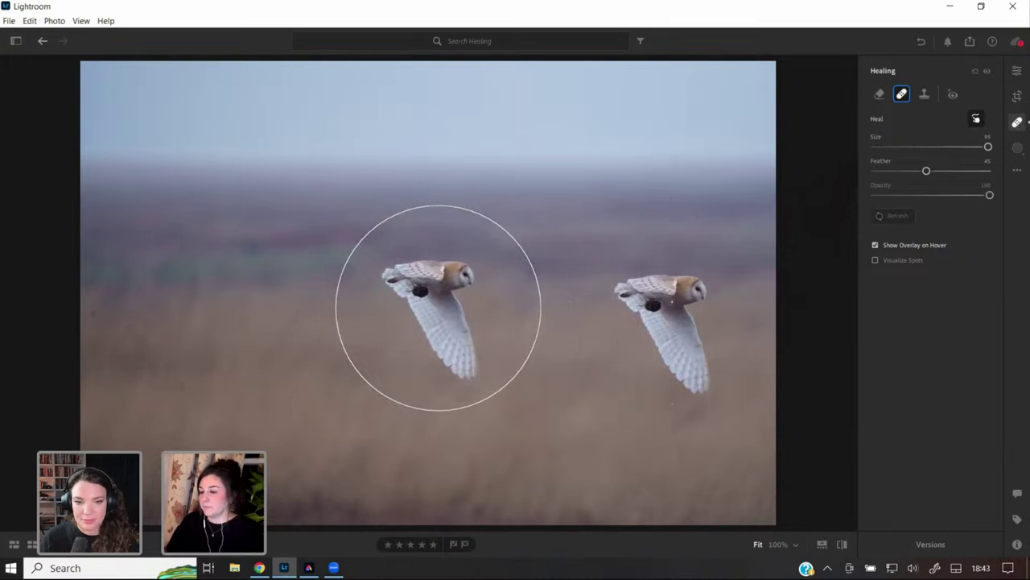
click(1019, 123)
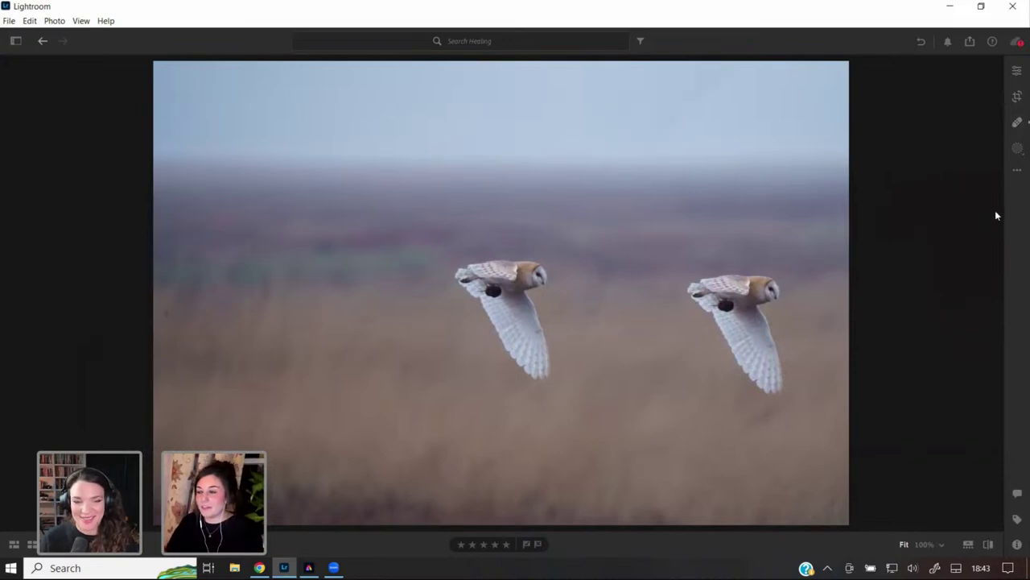
- Set the owl copy's heal feather to 52 and nudge the healed spot slightly
click(1017, 125)
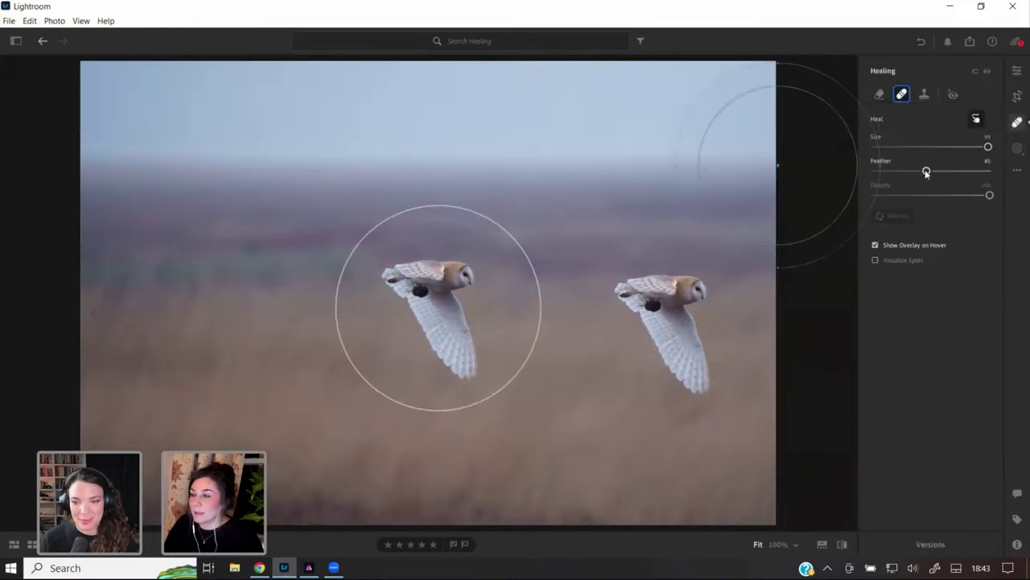
click(439, 307)
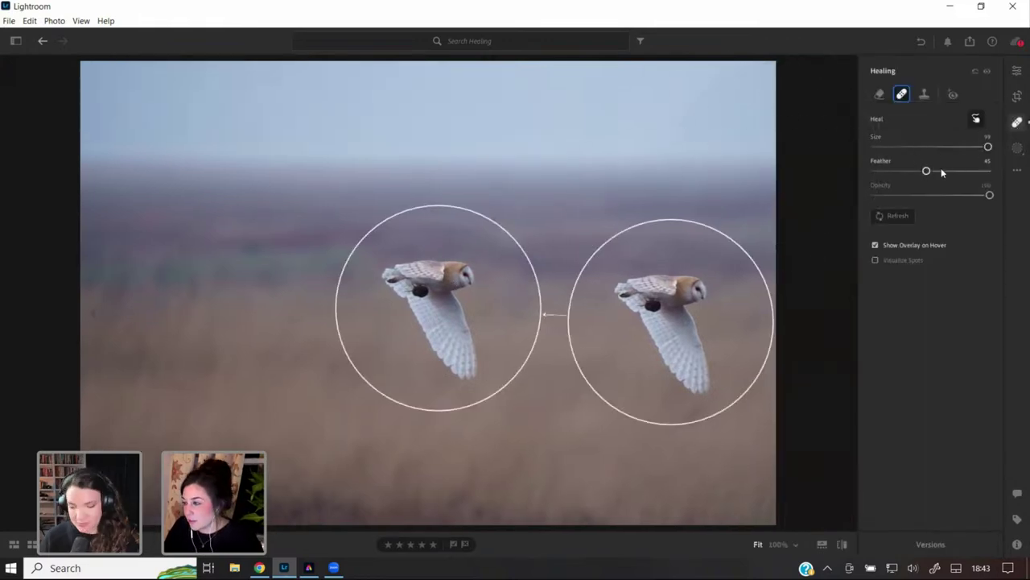
drag(927, 172, 934, 172)
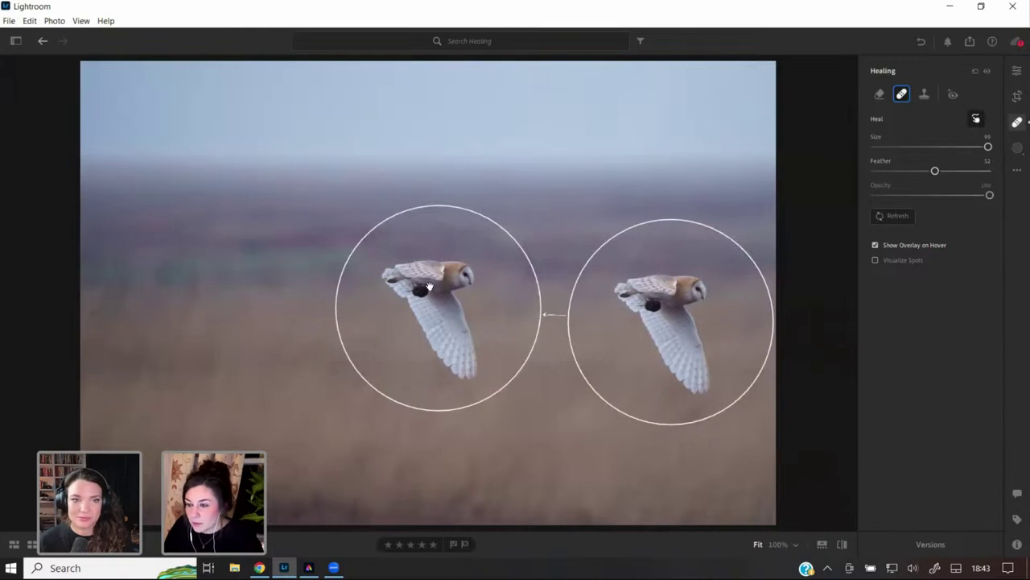
drag(418, 284, 416, 283)
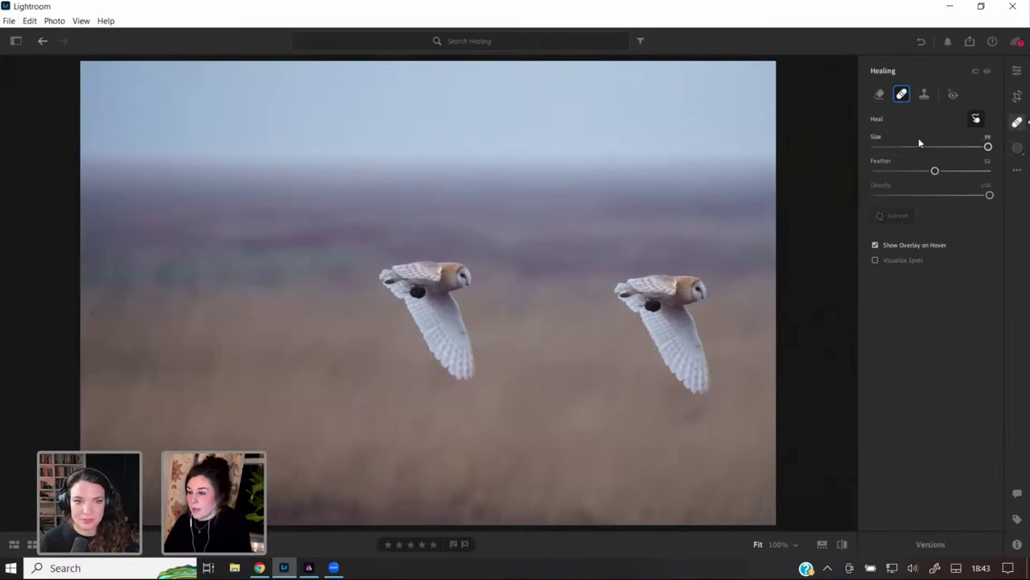
- Crop the photo to a narrow upright frame around the copied owl, leaving the original owl outside
click(1015, 95)
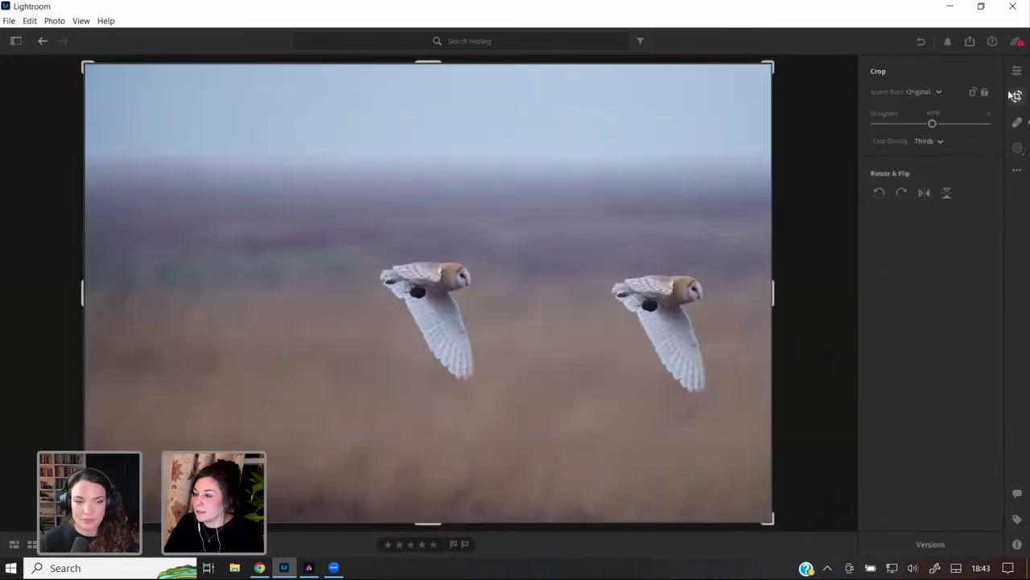
click(938, 91)
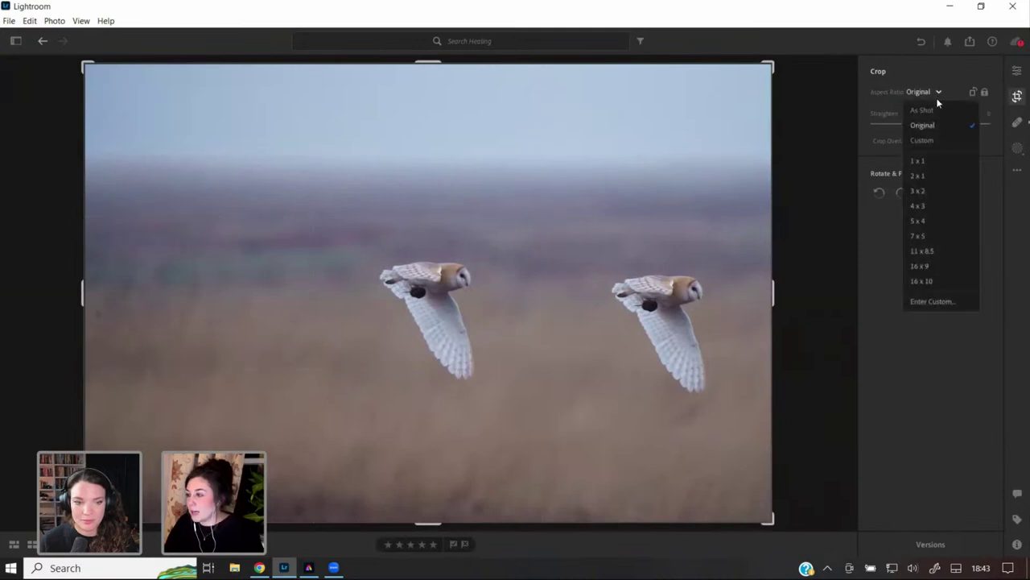
click(934, 91)
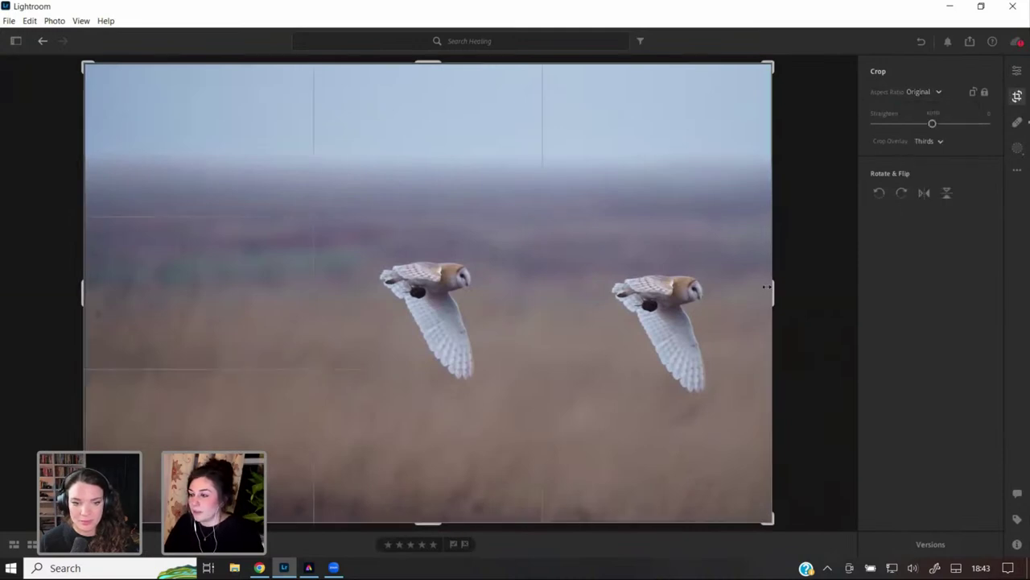
drag(763, 286, 655, 291)
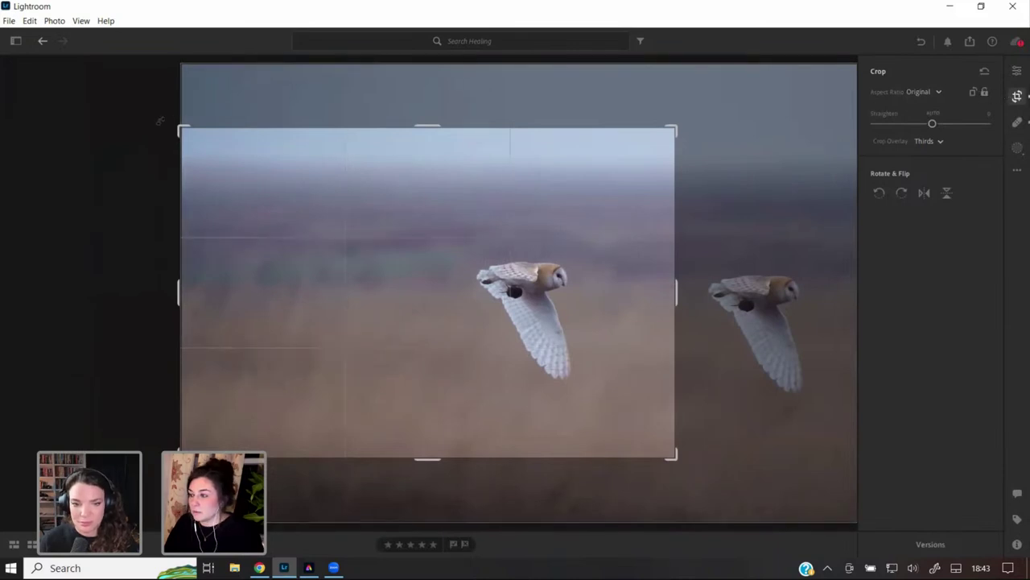
drag(185, 129, 295, 108)
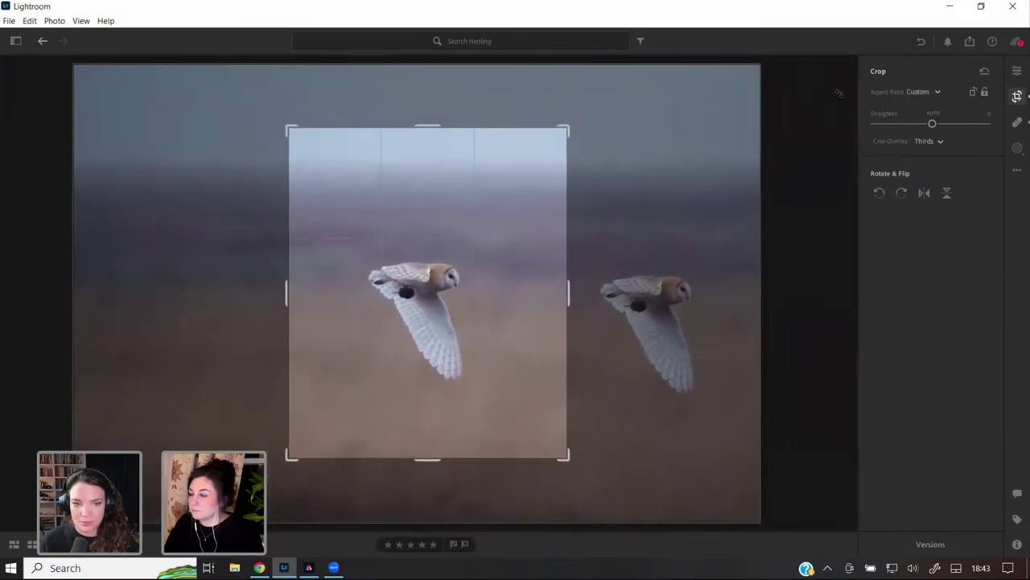
- Set the upright crop's aspect ratio to 4 x 3, fine-tune its frame around the copied owl and apply it
click(931, 95)
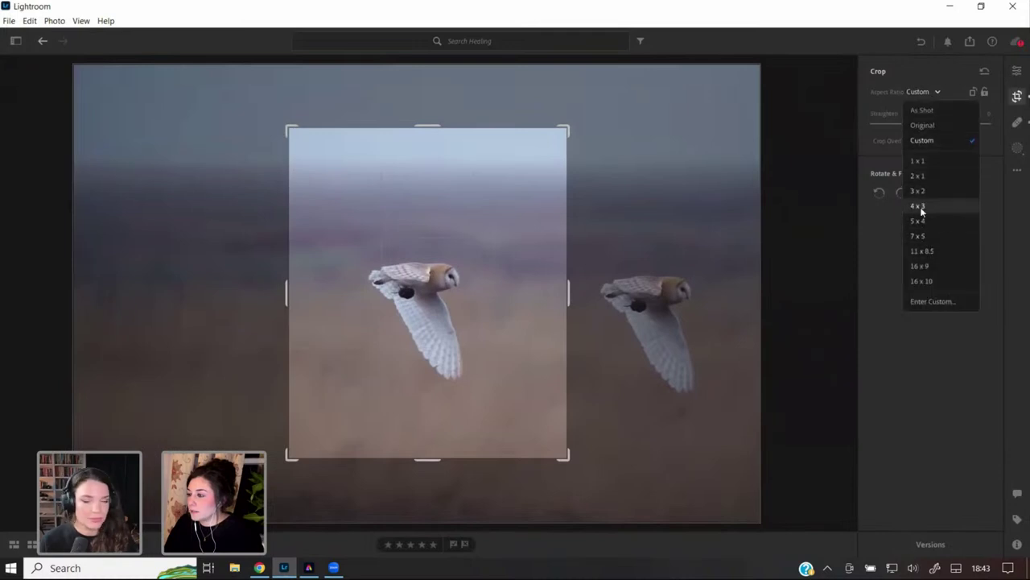
click(545, 112)
drag(566, 128, 554, 121)
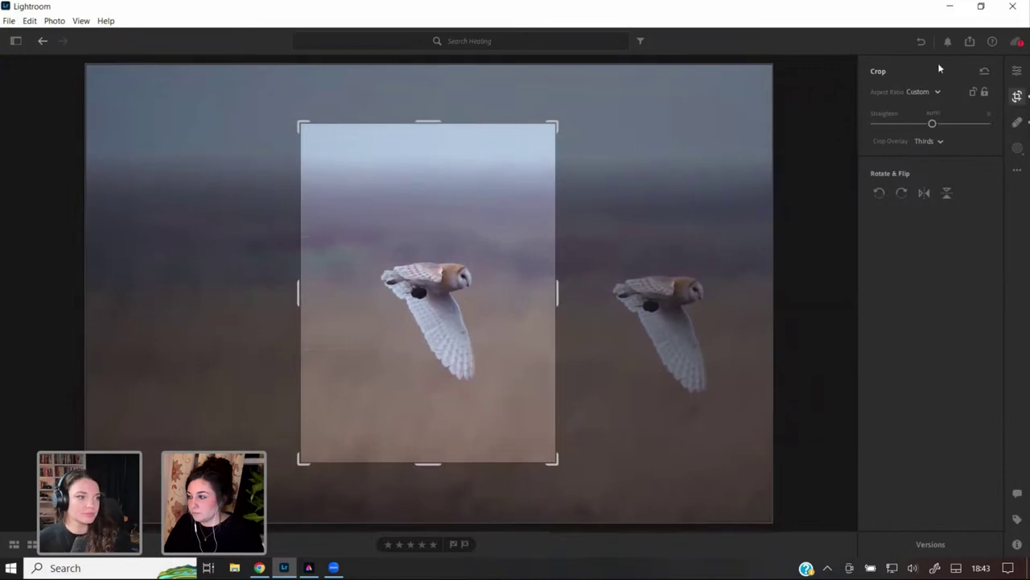
click(931, 93)
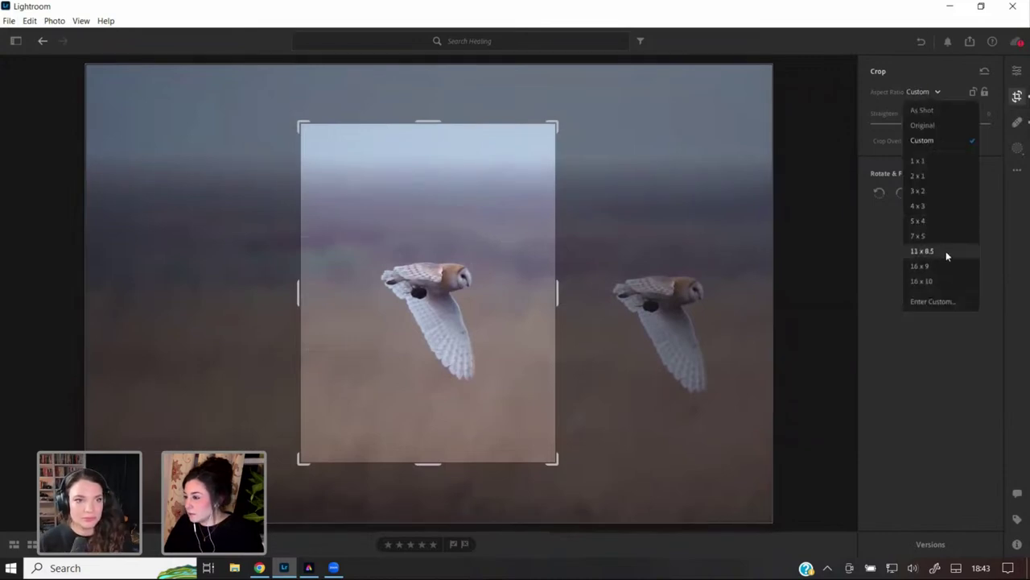
click(947, 206)
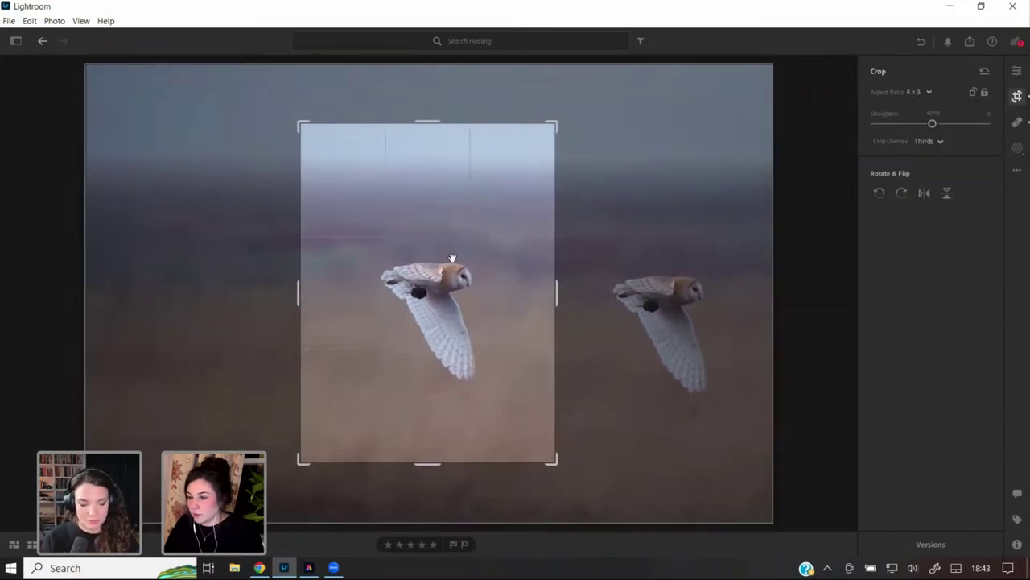
drag(299, 127, 304, 126)
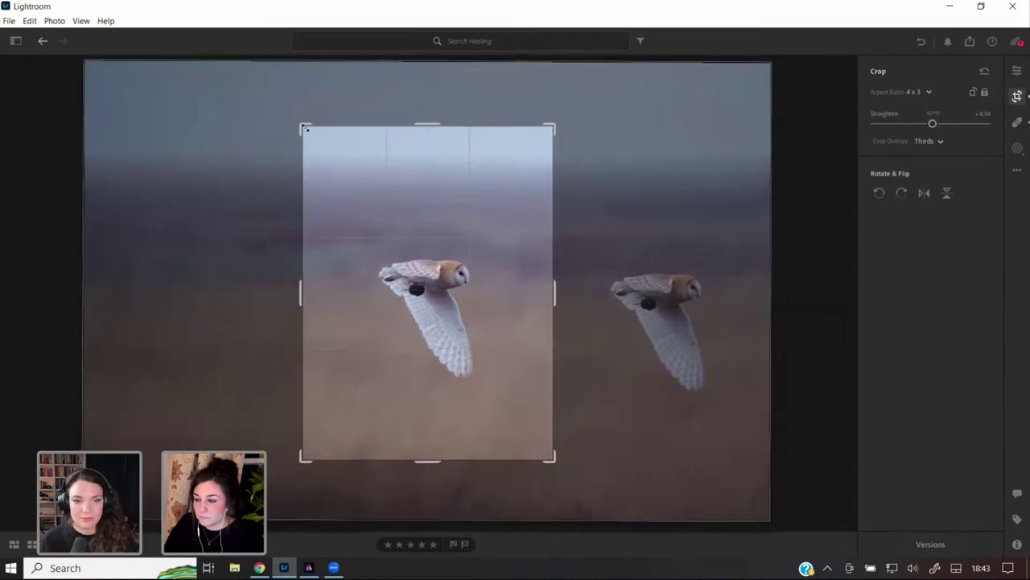
key(e)
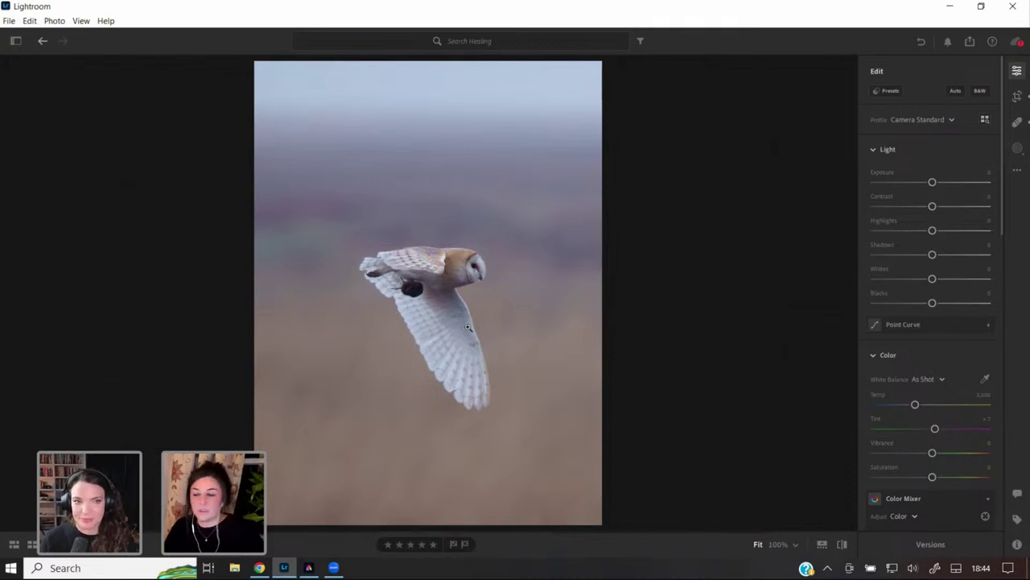
click(889, 91)
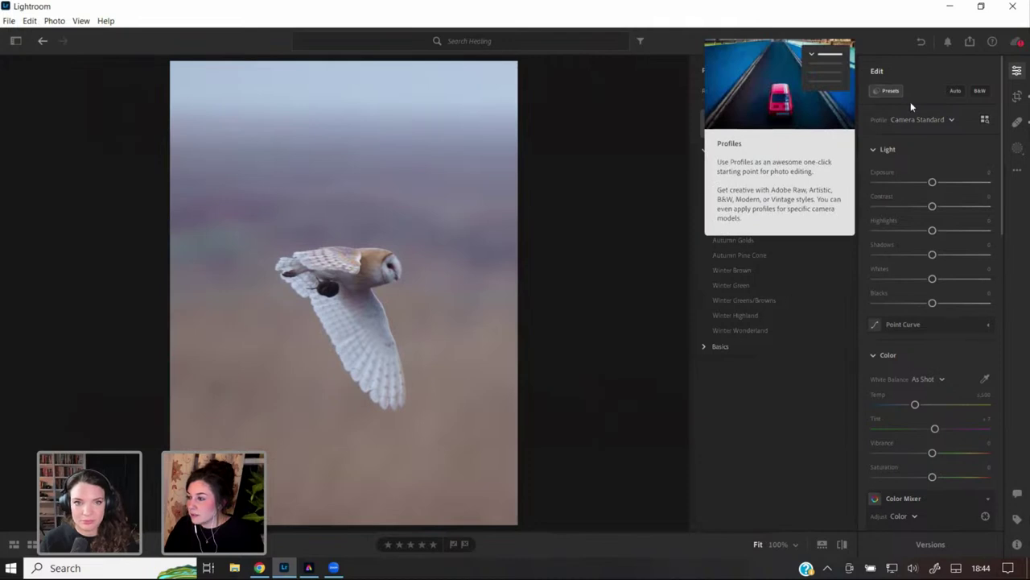
mouse_move(891, 92)
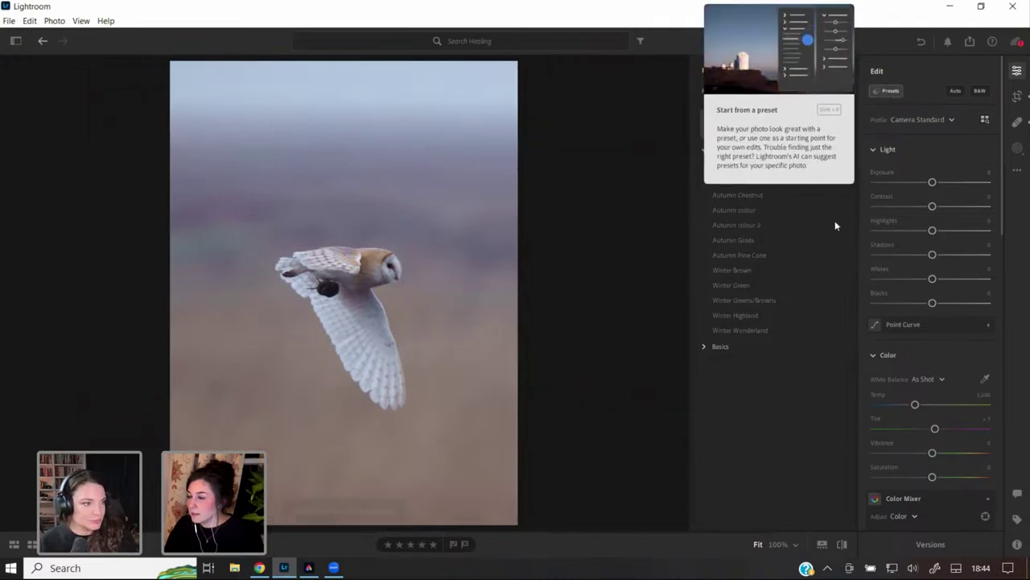
click(893, 90)
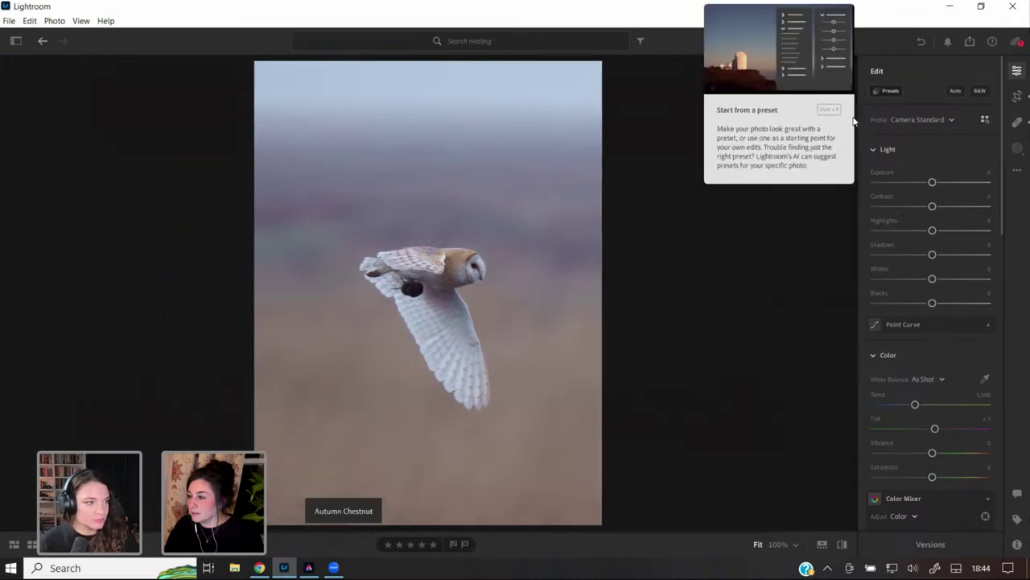
- Apply the Moody Tones preset to the owl photo and lower its white balance temperature to 5,935
click(893, 92)
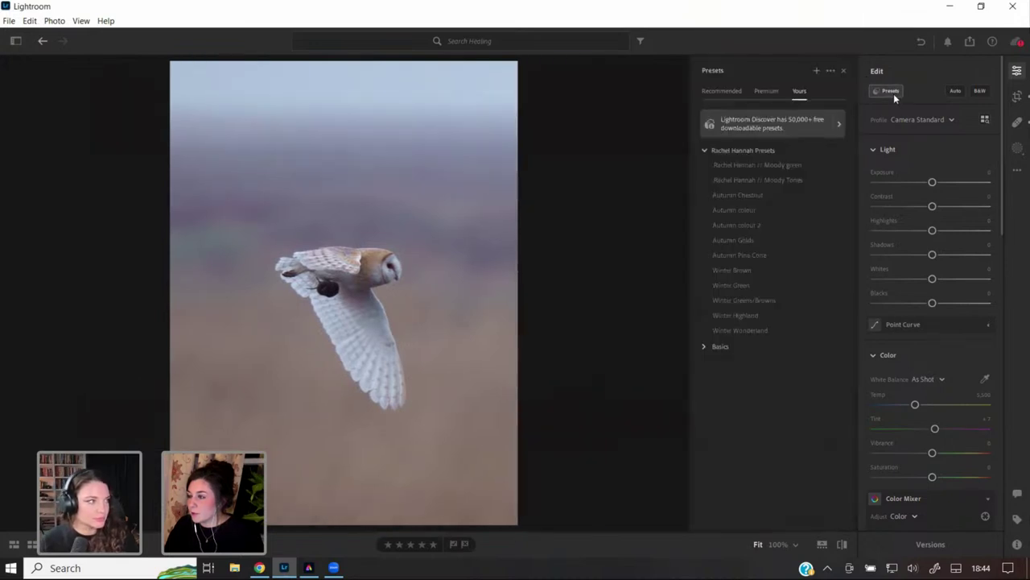
click(789, 182)
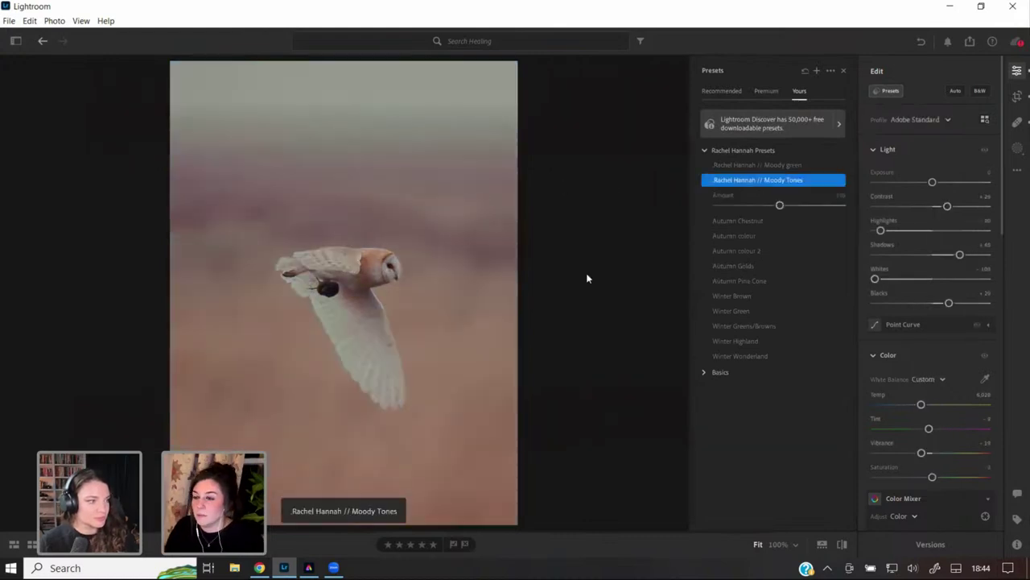
drag(920, 404, 928, 407)
- Set the owl photo's clarity to -55 and reduce its noise reduction to about 36
scroll(908, 278, down, 2)
scroll(928, 421, down, 2)
scroll(927, 383, down, 2)
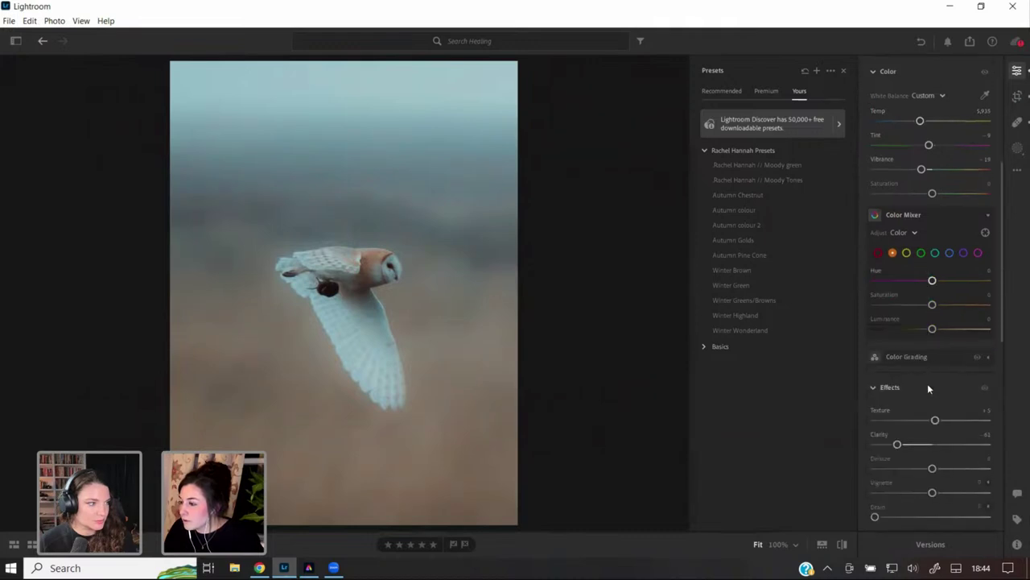
drag(900, 445, 904, 449)
scroll(903, 449, down, 3)
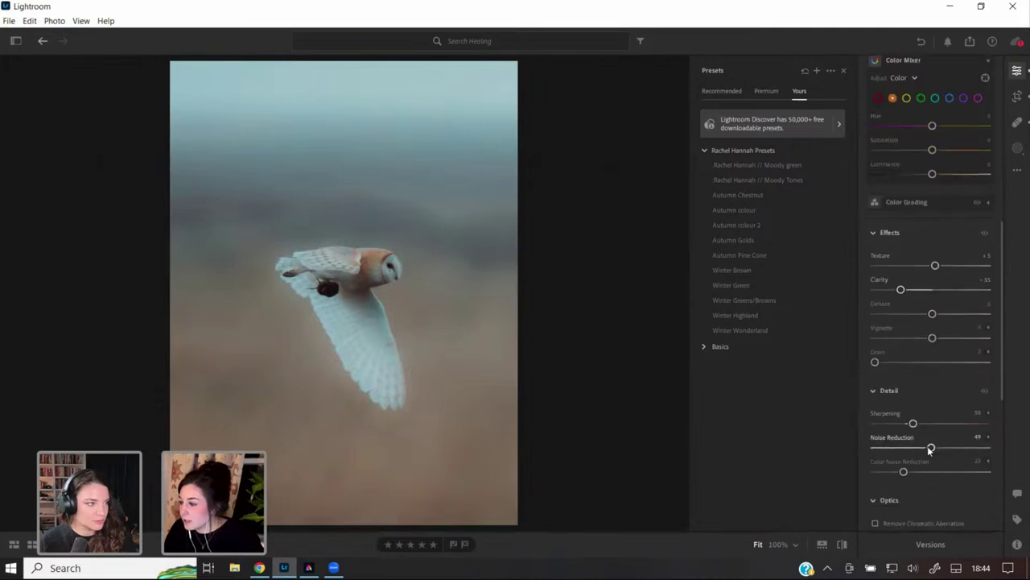
drag(921, 448, 916, 449)
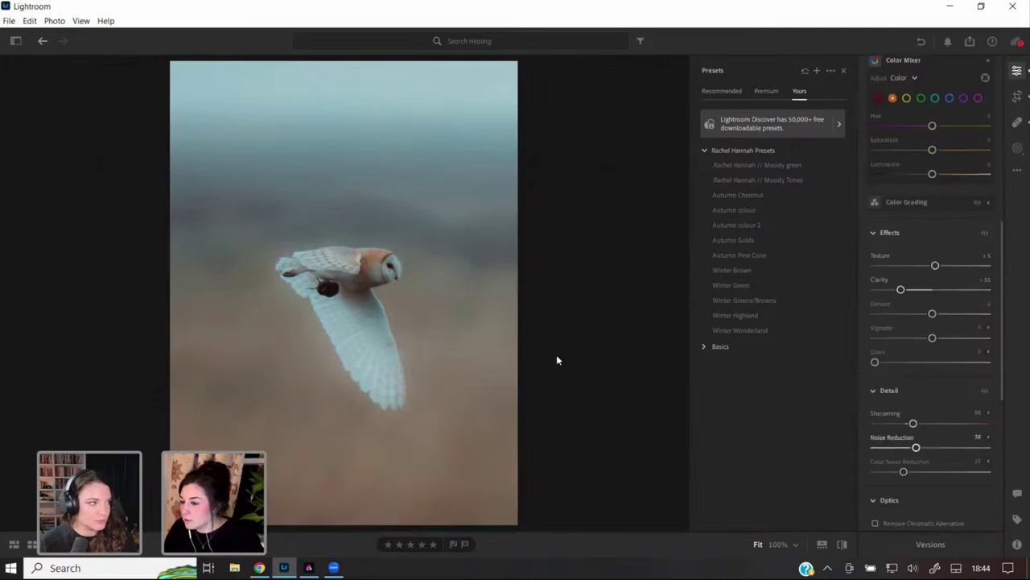
- Ease the owl photo's negative clarity to -39
scroll(895, 298, up, 6)
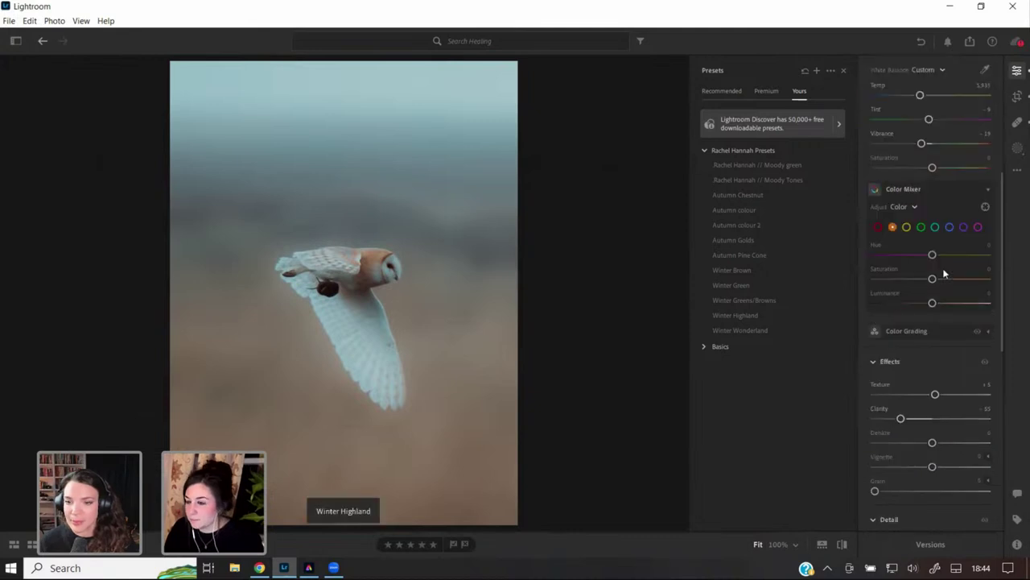
scroll(977, 257, up, 3)
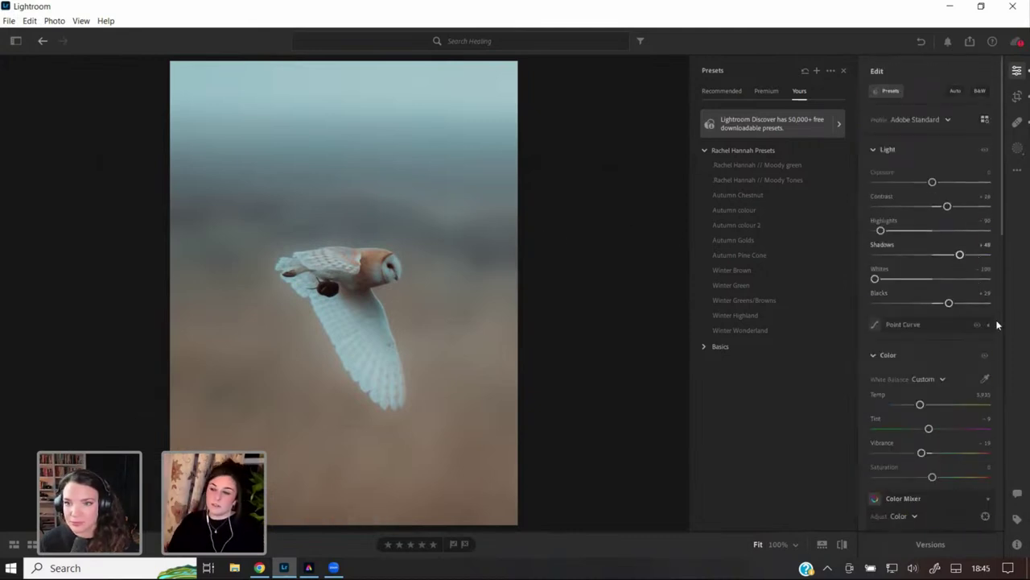
scroll(953, 302, down, 5)
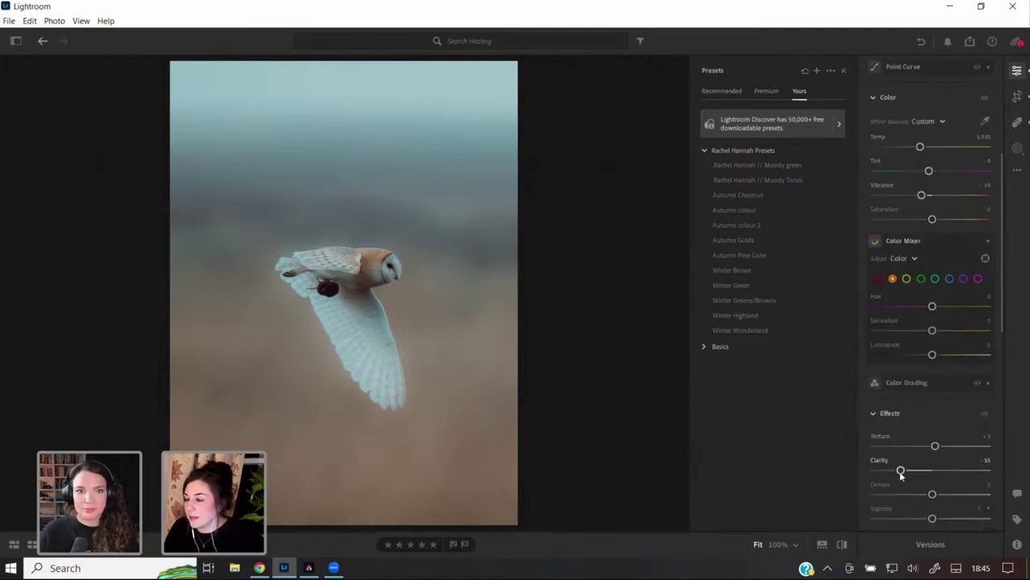
drag(901, 471, 911, 473)
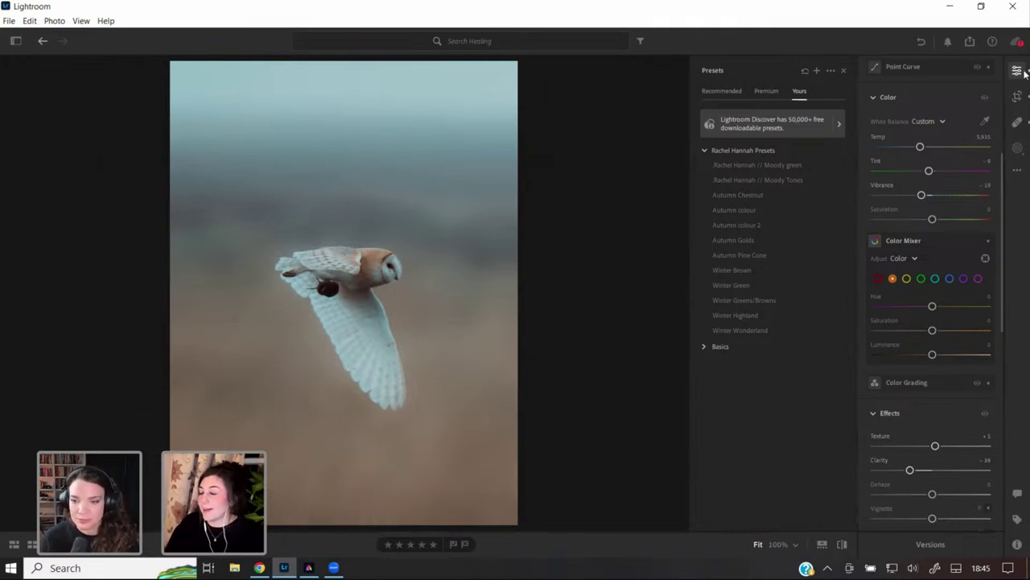
- Add a linear gradient mask over the sky, fading downward to the owl at a slight tilt, and fine-tune its position and extent
click(1019, 149)
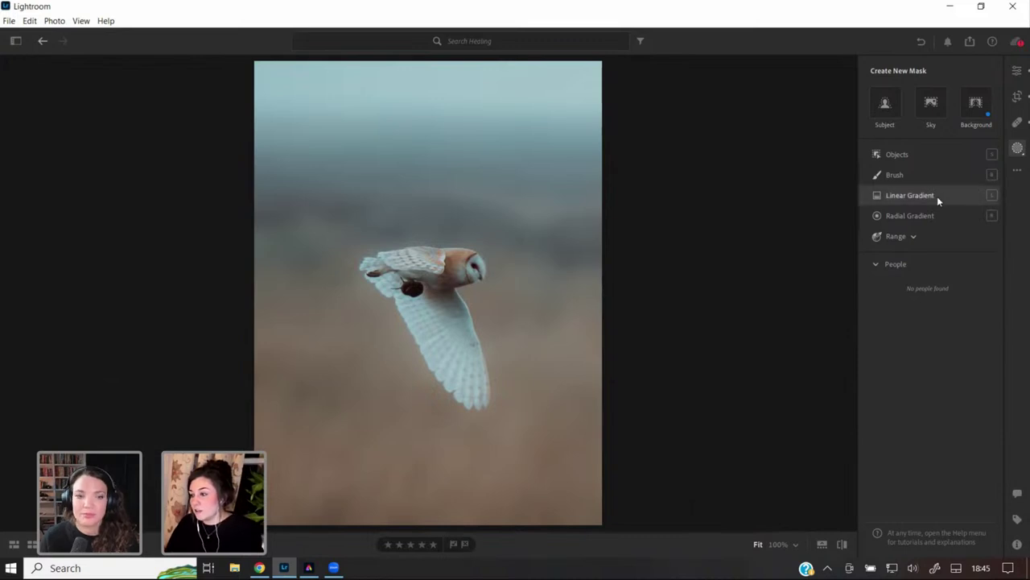
mouse_move(937, 196)
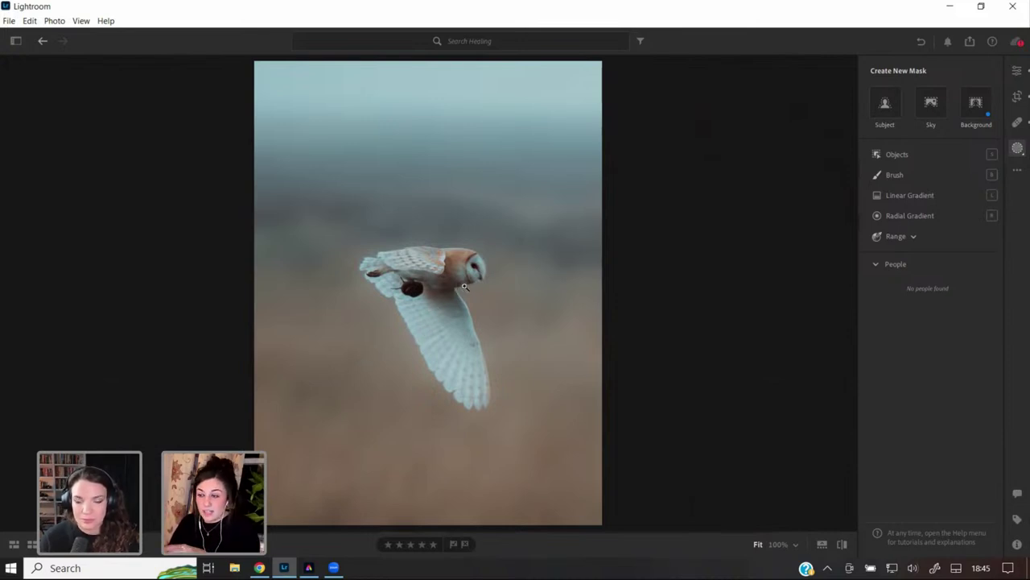
click(945, 198)
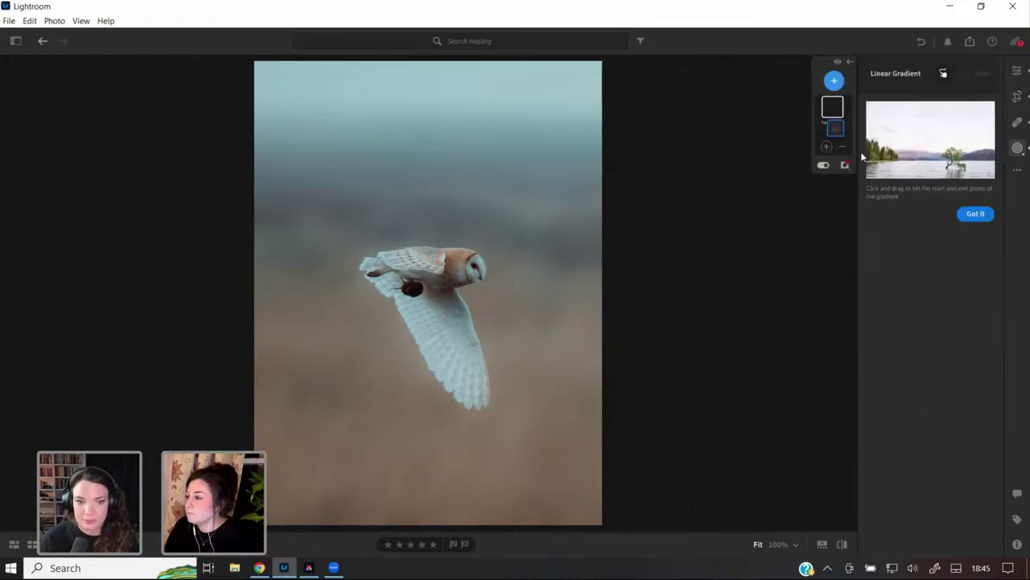
click(835, 82)
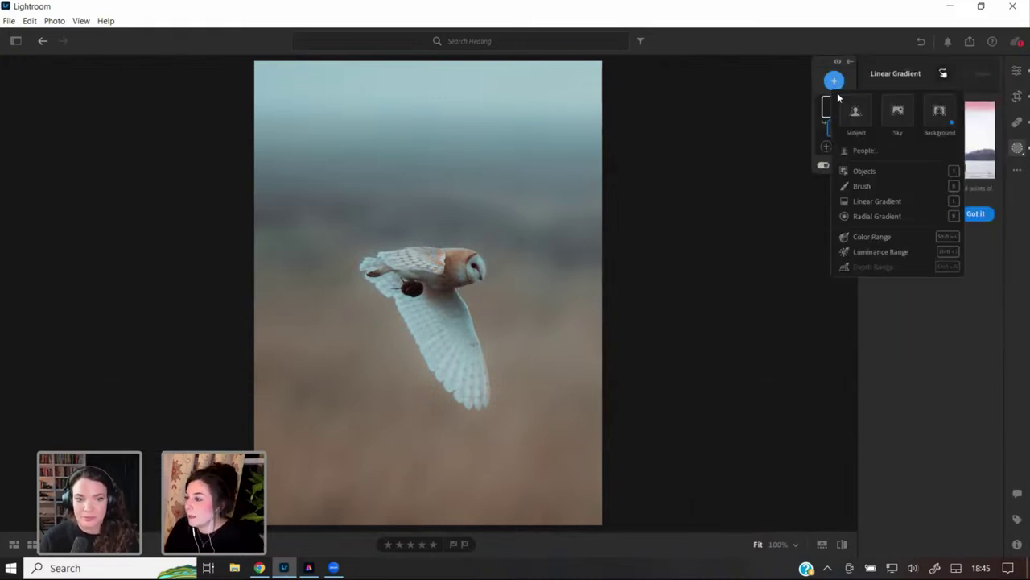
click(314, 78)
drag(315, 78, 345, 297)
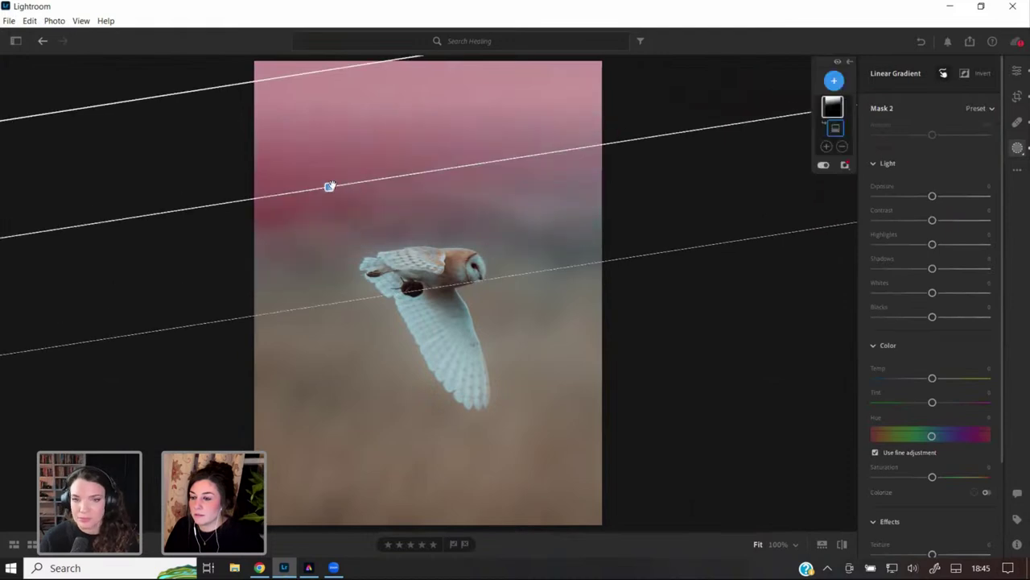
drag(329, 186, 325, 156)
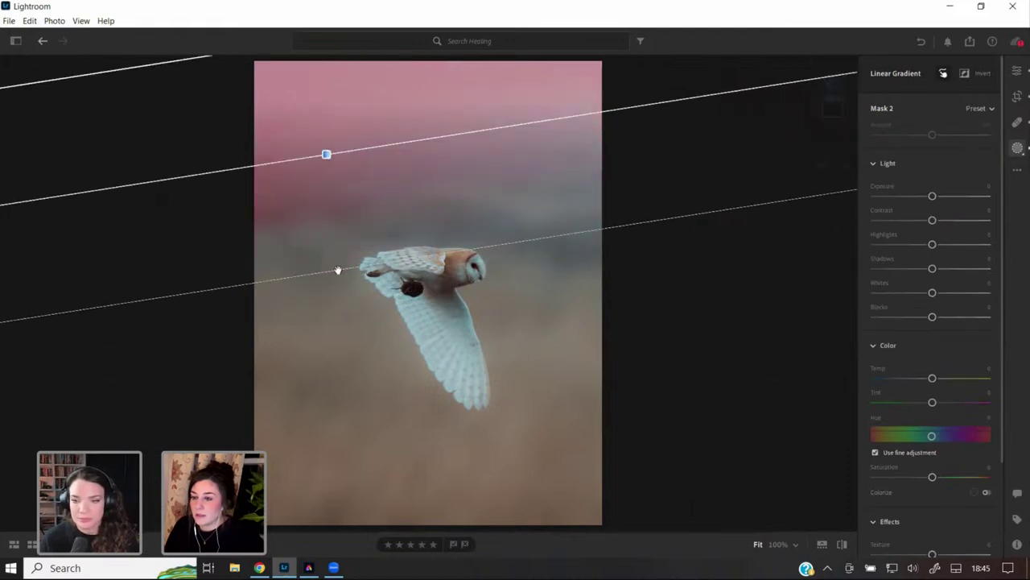
drag(338, 283, 341, 292)
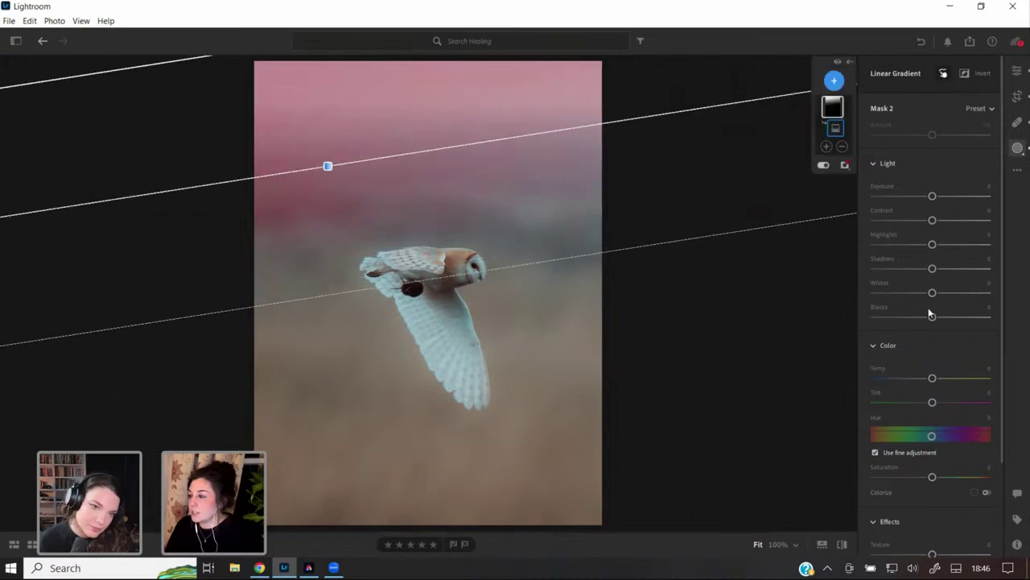
- Set the sky gradient's dehaze to -51 and shift the gradient slightly downward
scroll(930, 318, down, 2)
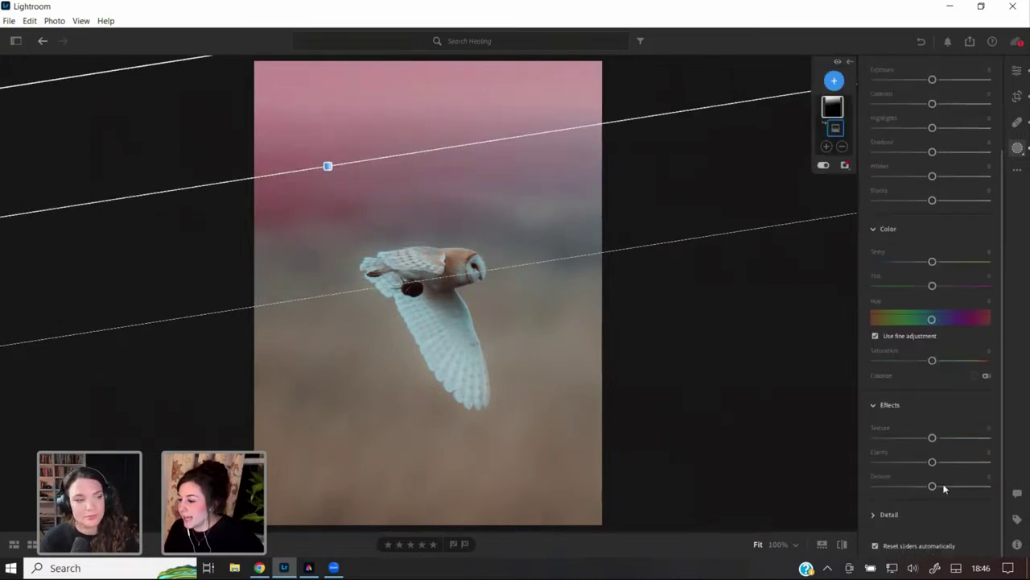
drag(933, 491, 908, 491)
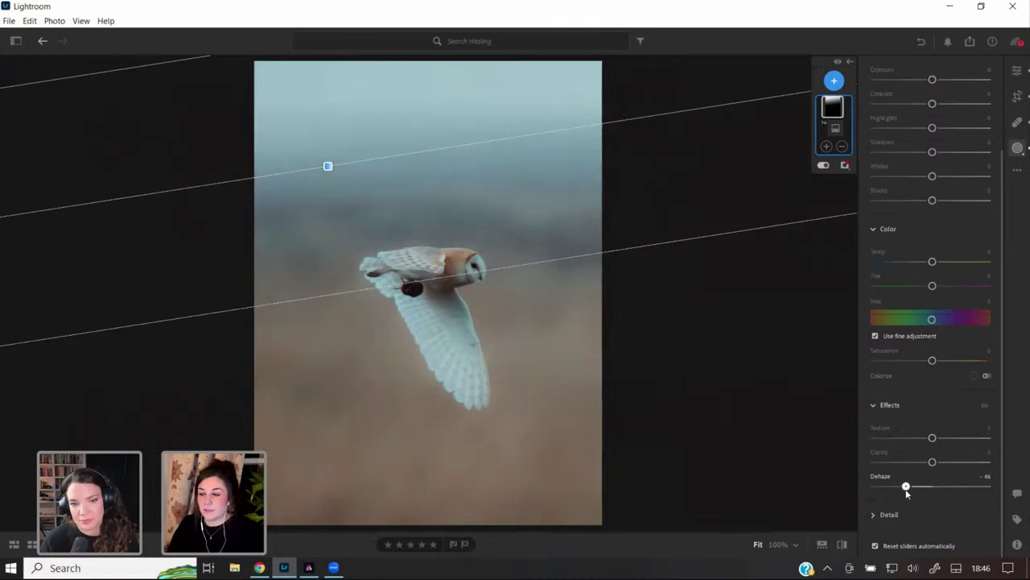
drag(906, 493, 902, 491)
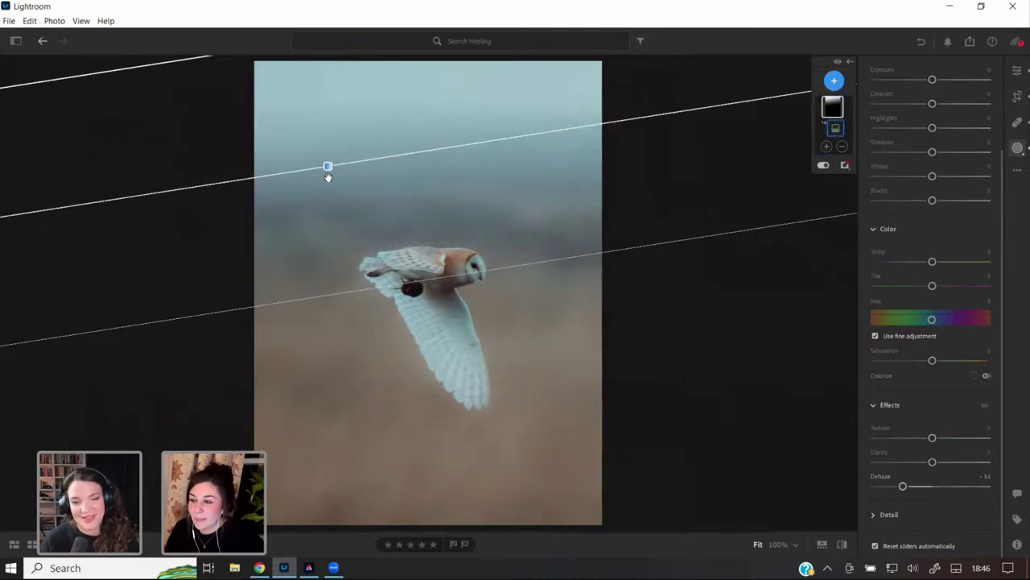
drag(328, 172, 329, 182)
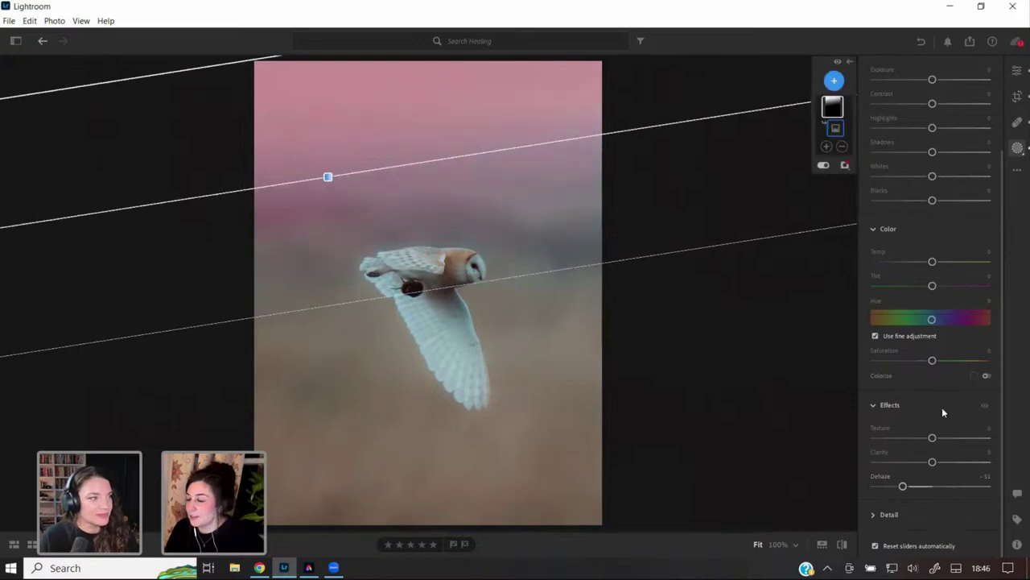
- Add a second linear gradient rising from the photo's lower edge to the owl's wing and set its exposure to -0.46
click(833, 82)
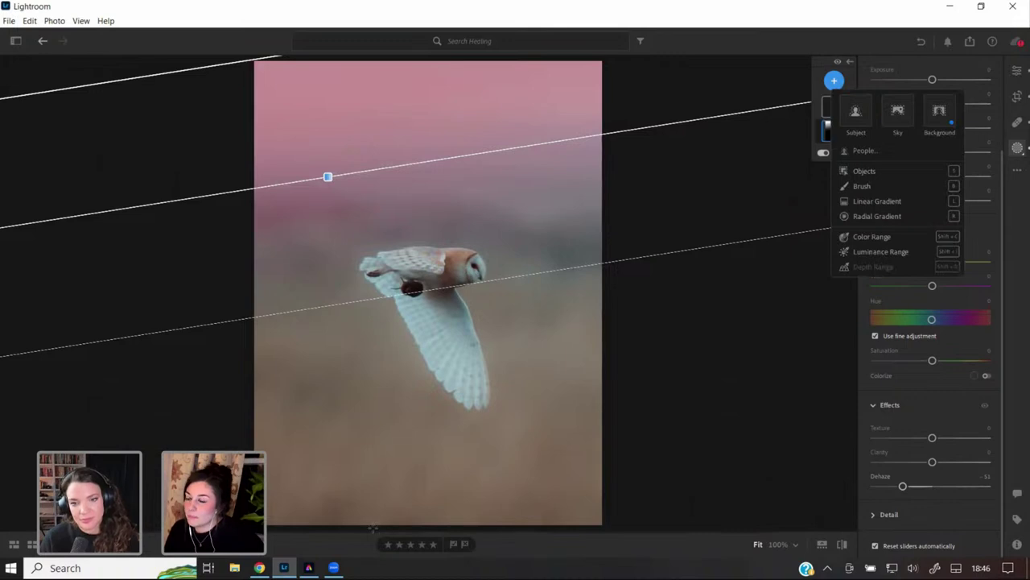
key(l)
drag(384, 462, 395, 349)
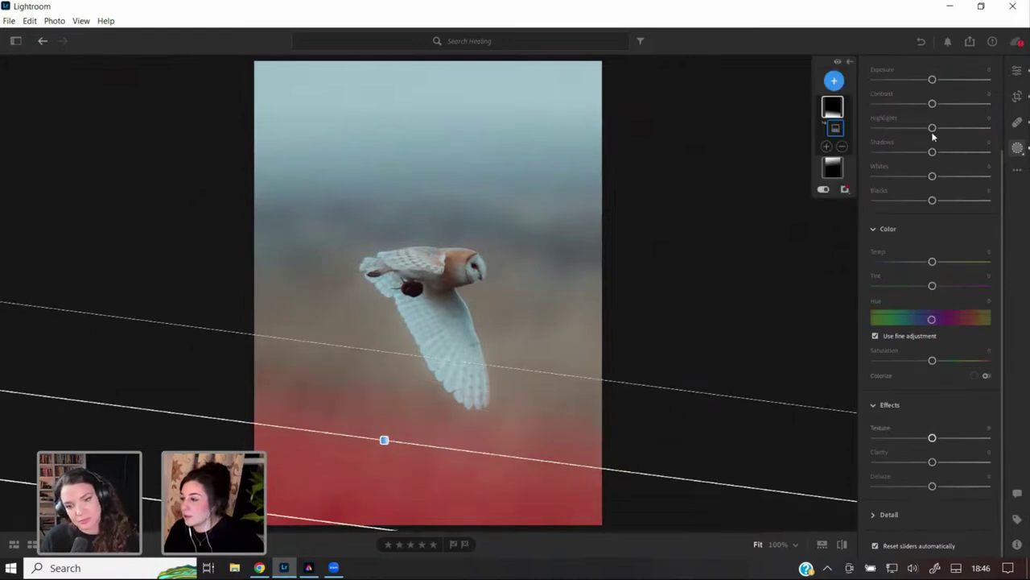
scroll(932, 137, up, 1)
drag(932, 139, 926, 138)
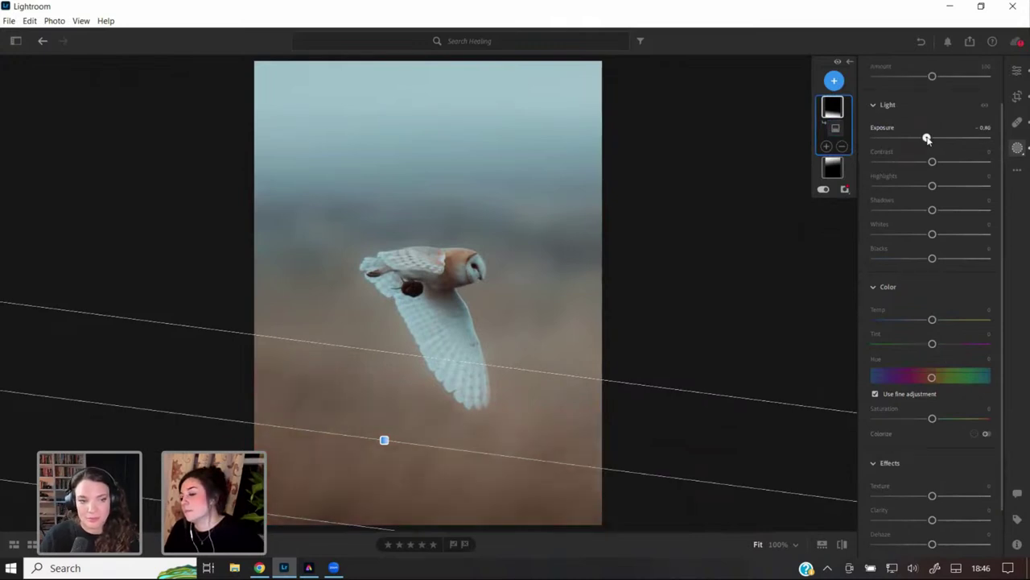
- Hide the masking controls to inspect the owl photo with both gradients applied
click(1017, 150)
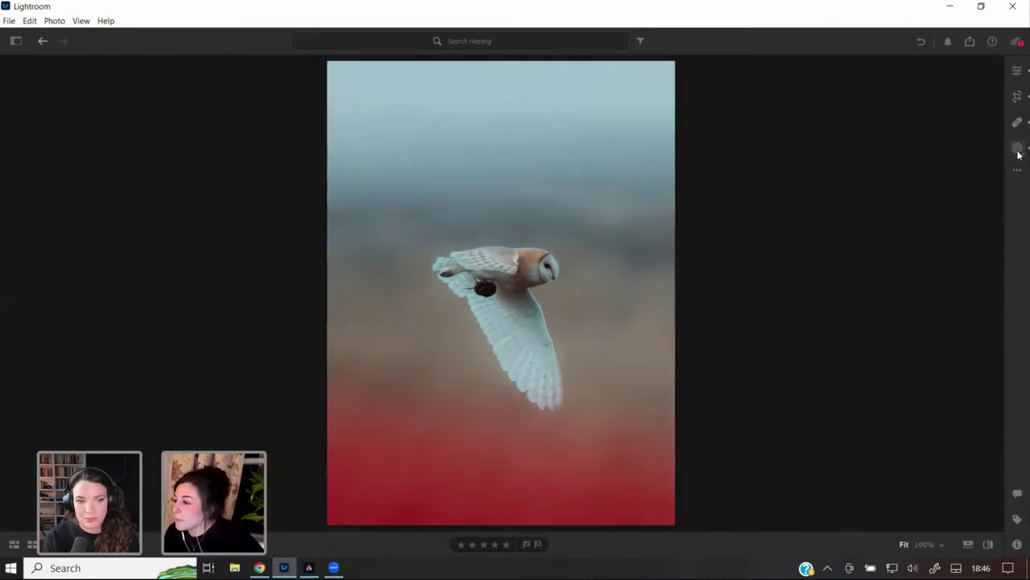
click(1017, 149)
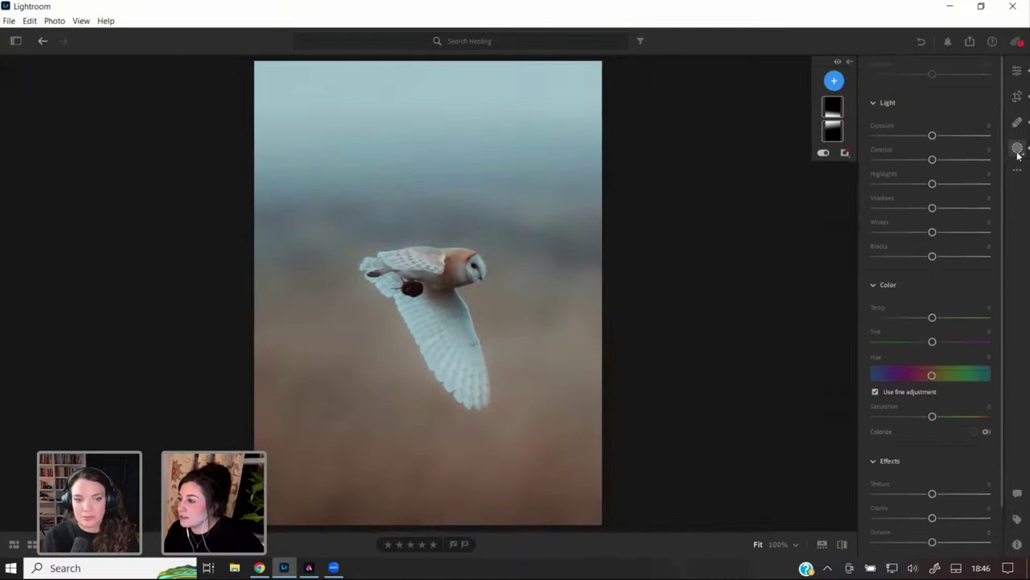
click(1018, 150)
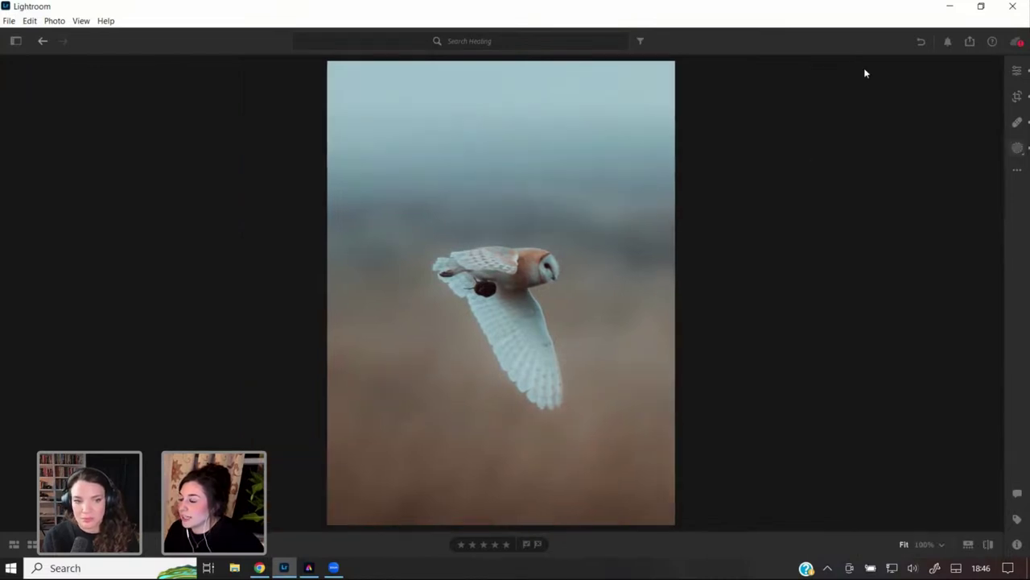
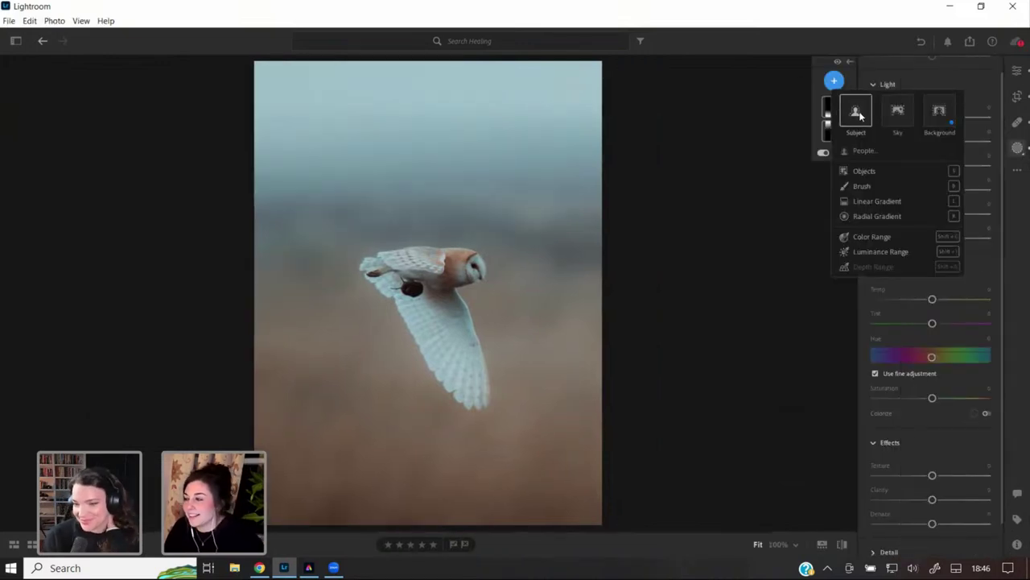
- Add a Subject mask selecting the owl and slightly raise its sharpness
click(856, 112)
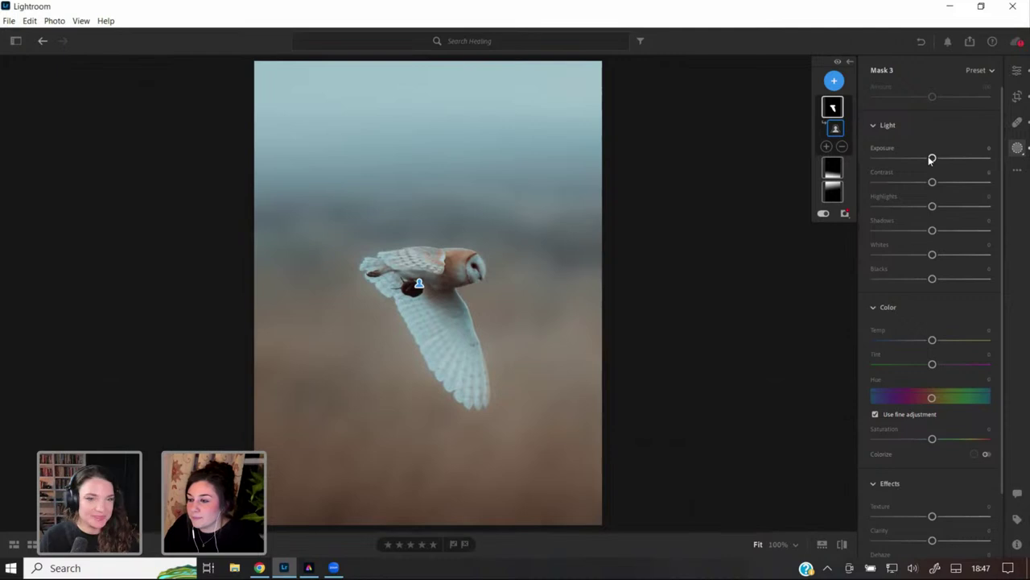
key(y)
scroll(931, 336, down, 3)
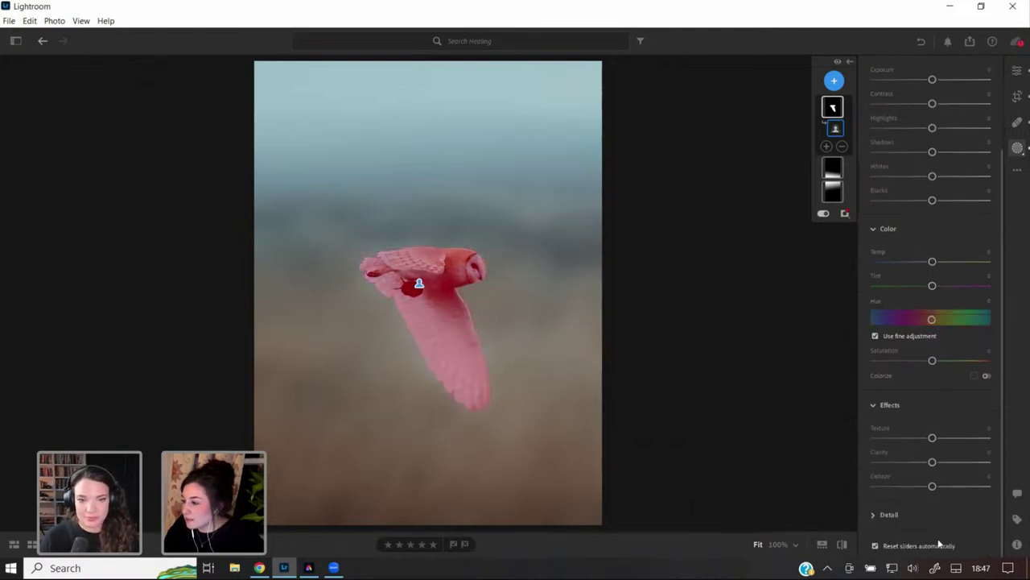
click(877, 515)
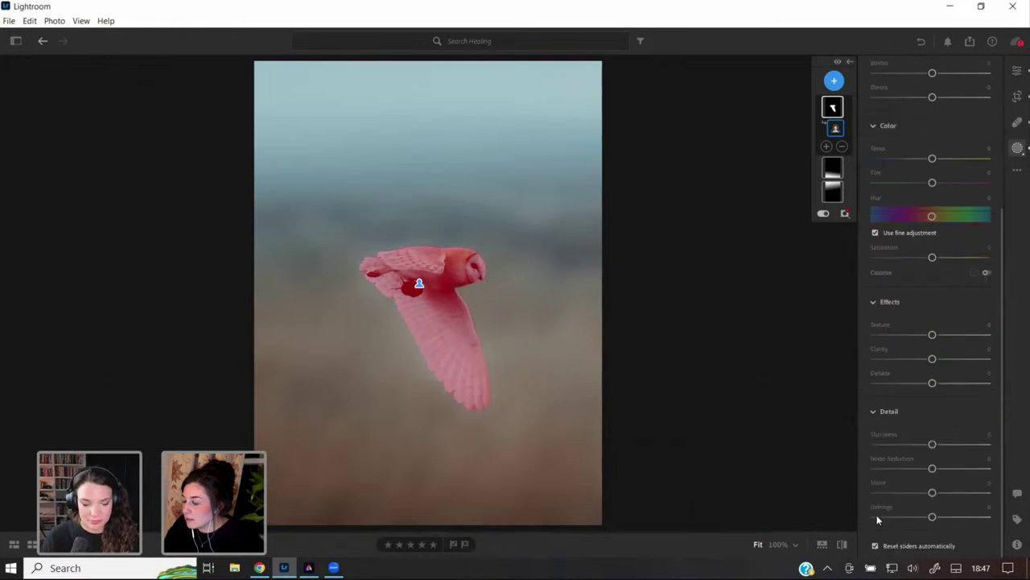
drag(932, 444, 943, 442)
- Set the owl subject mask's contrast to +13 and its exposure to +0.04
scroll(932, 367, up, 6)
scroll(931, 367, up, 2)
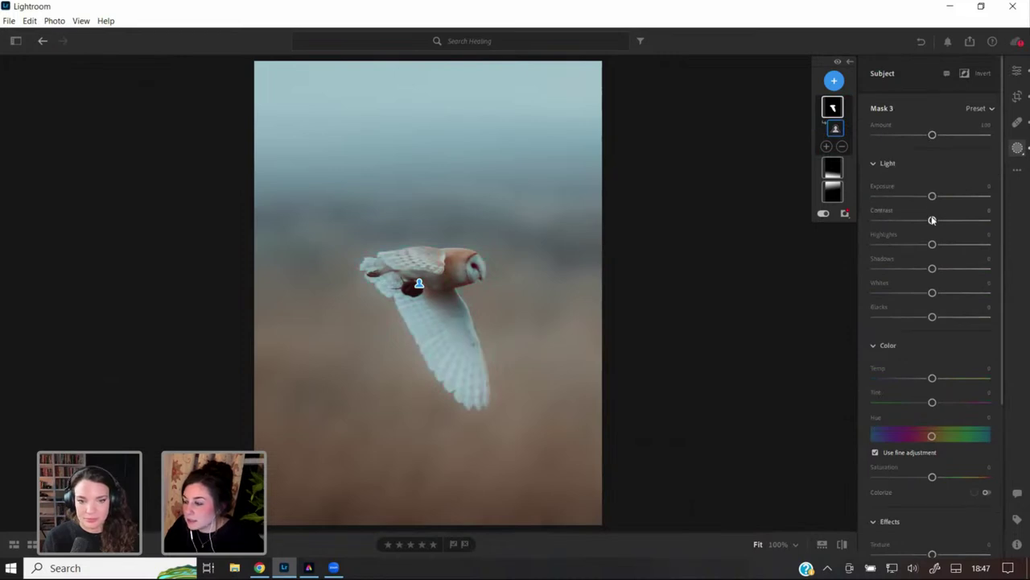
drag(932, 219, 943, 223)
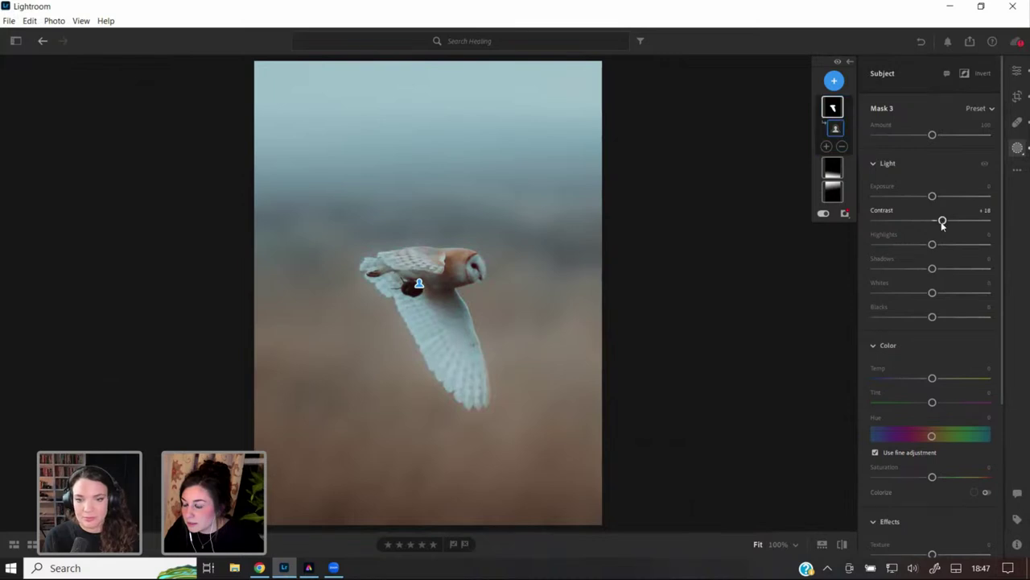
drag(942, 223, 936, 196)
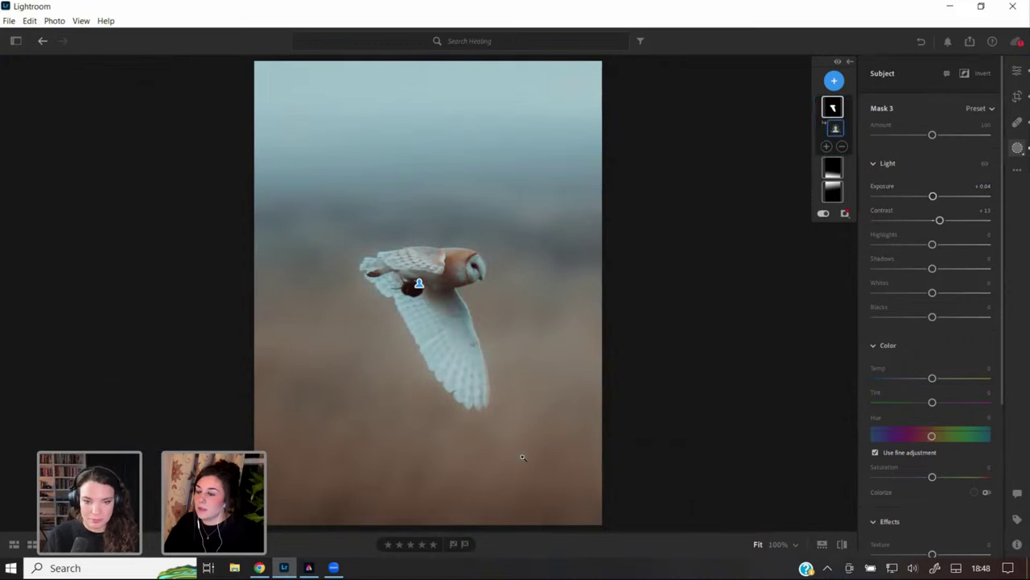
- Compare the edited owl photo with the original version
key(y)
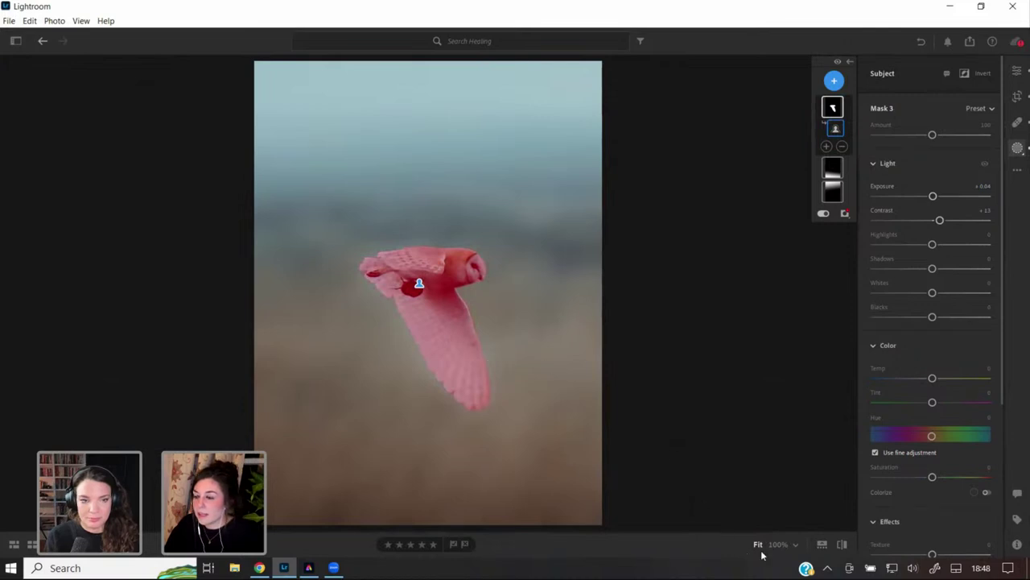
click(844, 547)
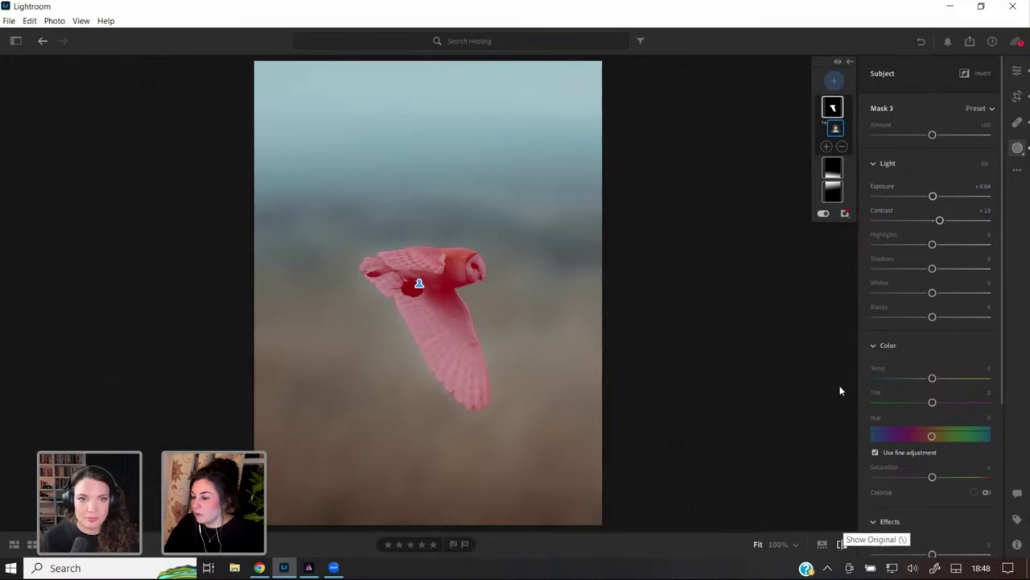
- Leave the owl photo and return to the Healing album's photo grid
click(825, 545)
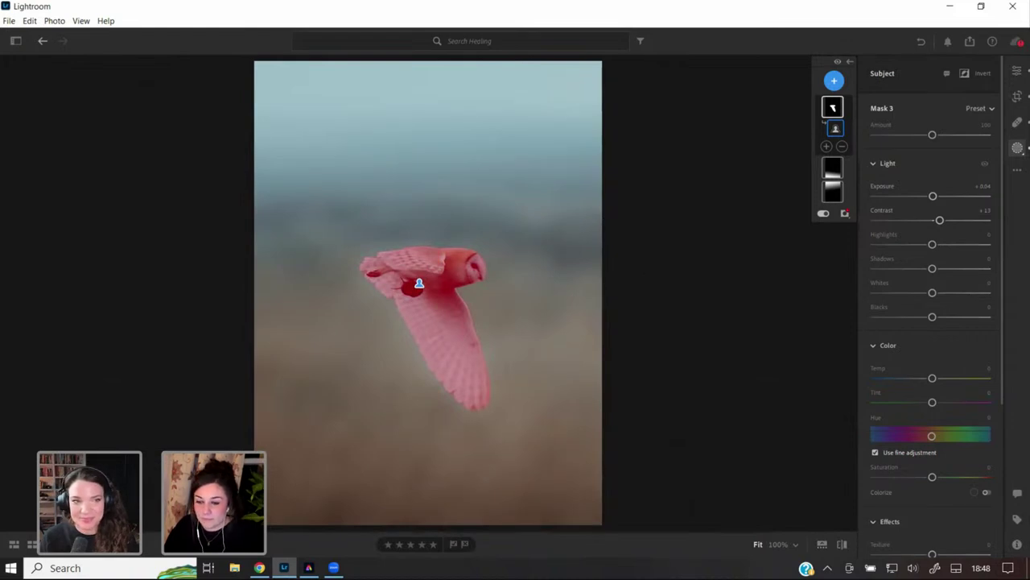
key(c)
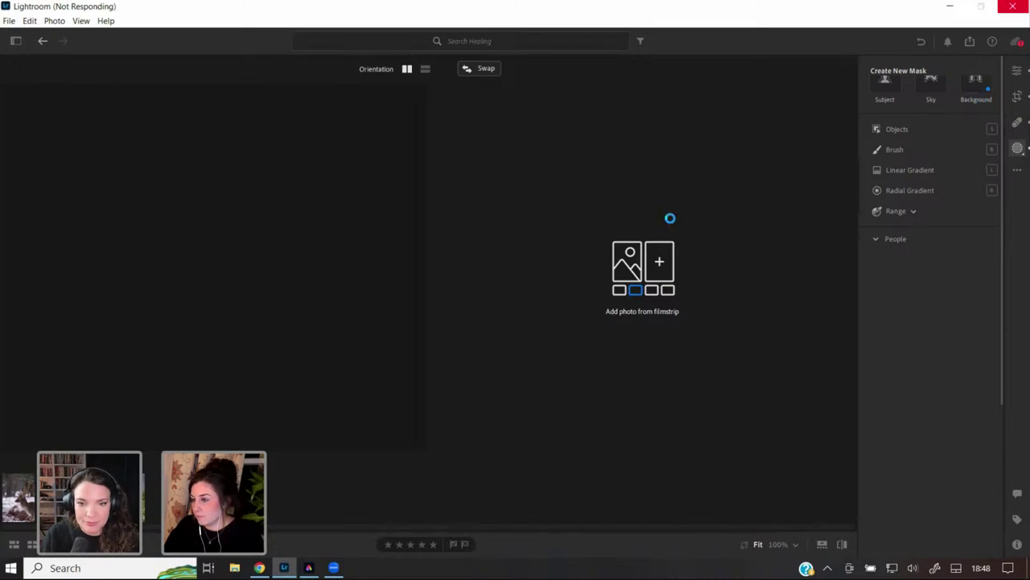
key(g)
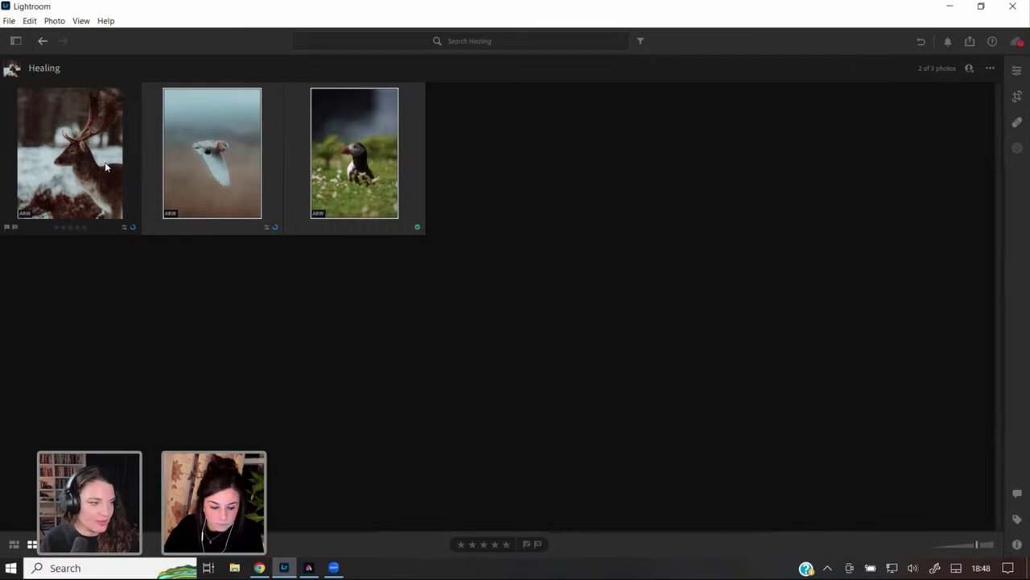
- Switch to the Masking album and open its portrait photo of the white car on the valley road
click(15, 40)
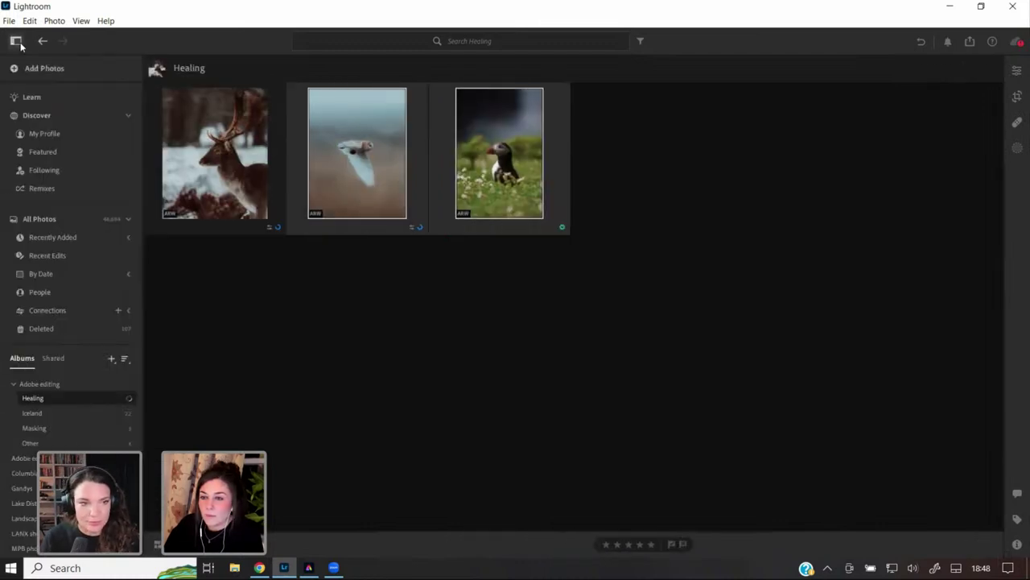
click(60, 425)
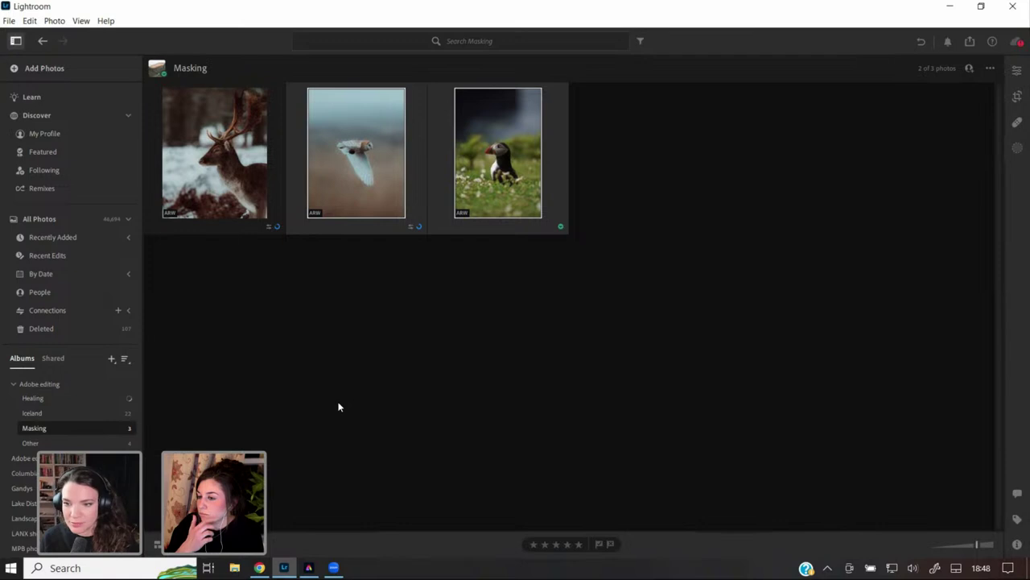
click(56, 396)
click(59, 427)
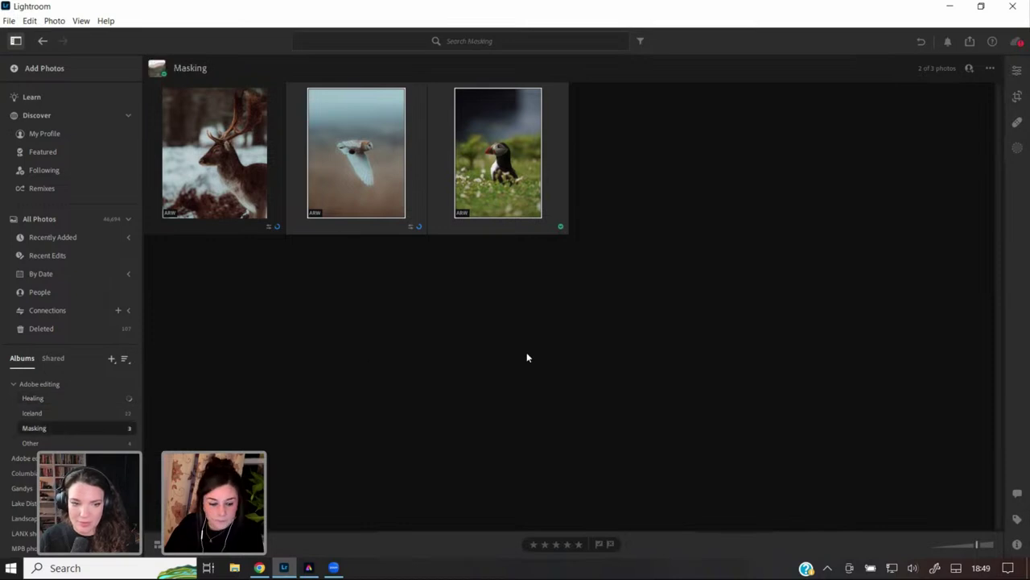
click(84, 427)
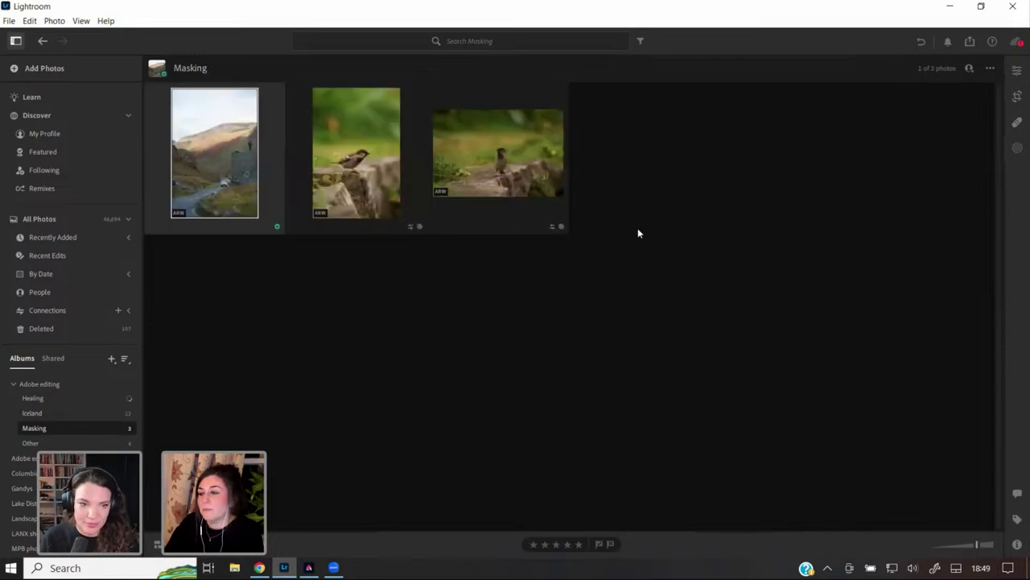
double_click(213, 159)
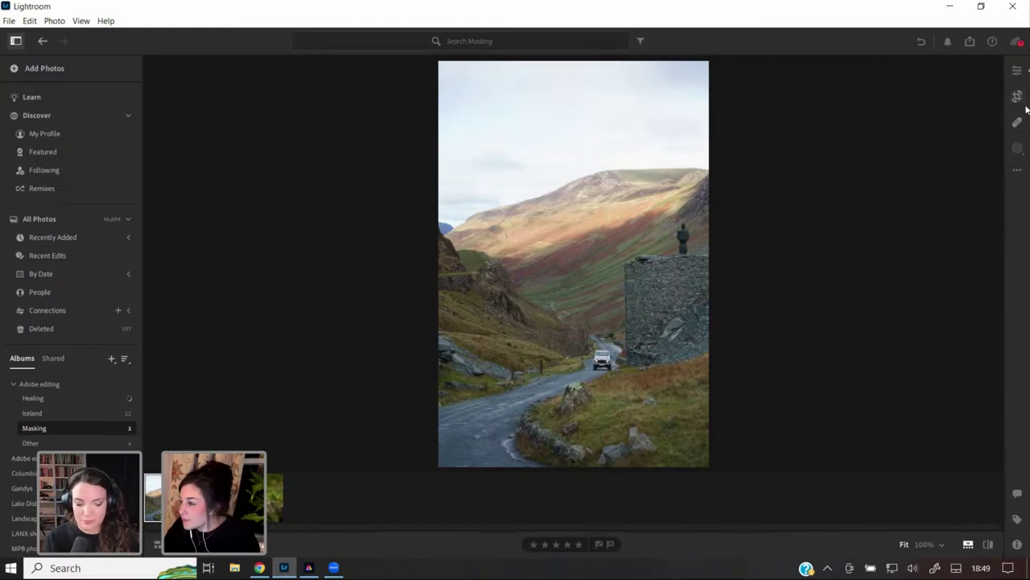
- Apply the saved Moody Tones preset to the valley road photo
click(1016, 151)
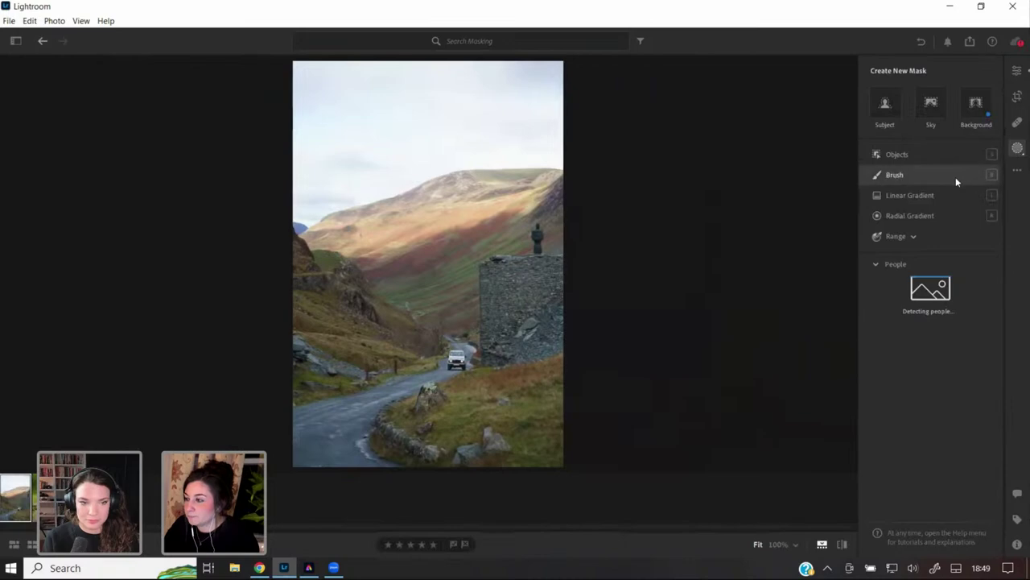
click(1016, 71)
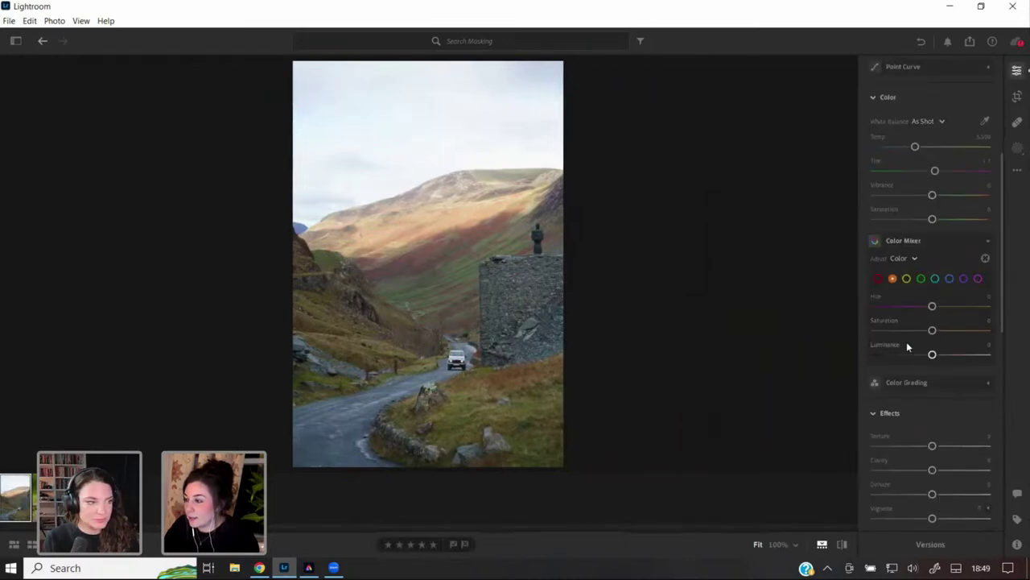
scroll(907, 341, up, 3)
scroll(912, 113, up, 1)
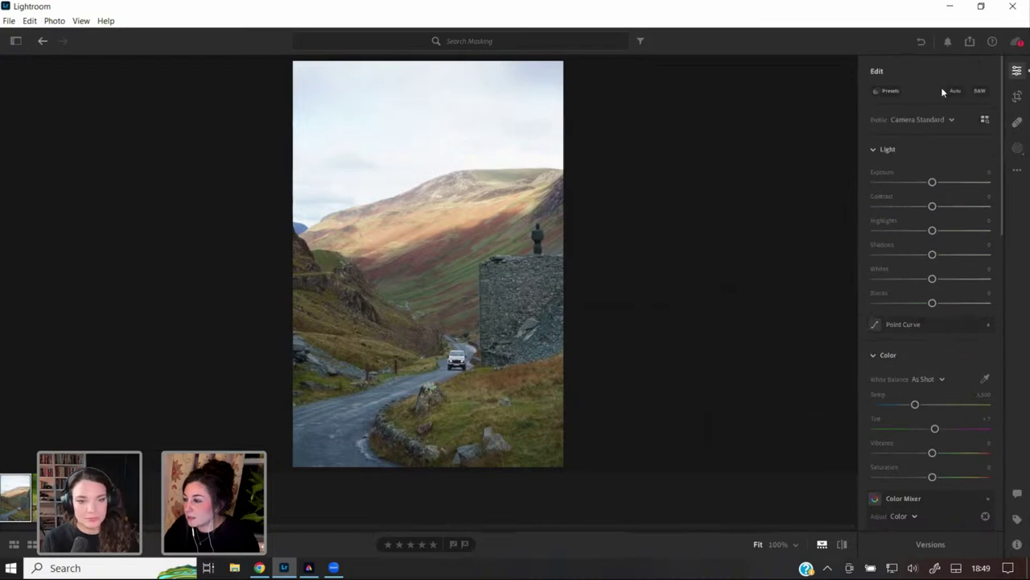
click(884, 90)
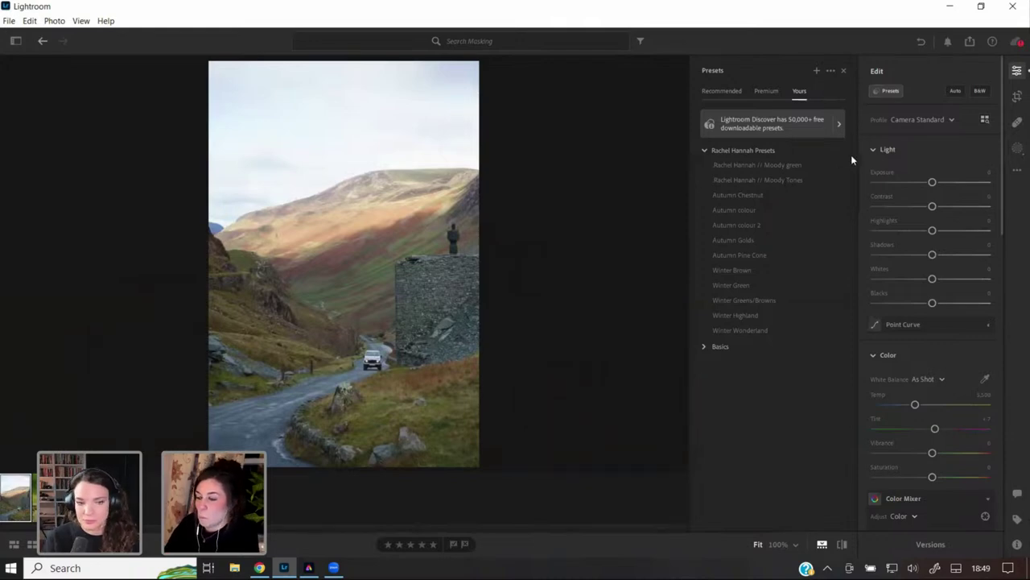
click(784, 180)
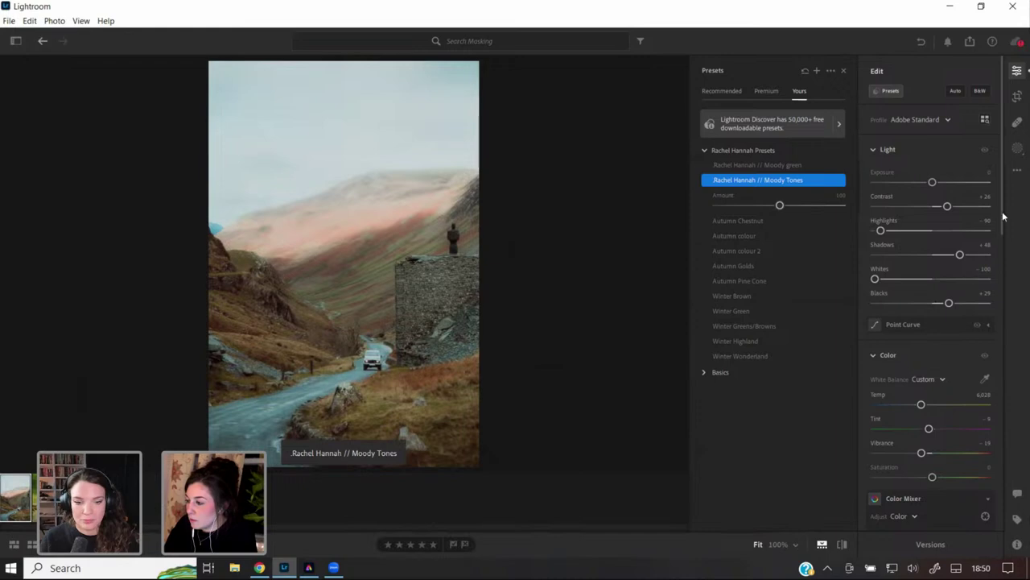
- Set the valley road photo's clarity to -31 and its noise reduction to 13
scroll(969, 271, down, 2)
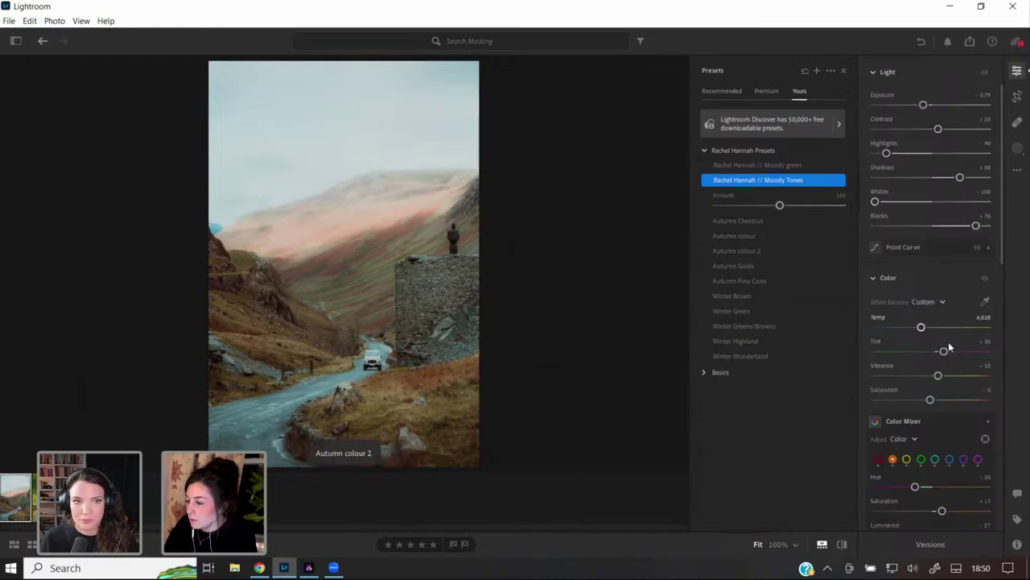
scroll(948, 341, down, 5)
scroll(937, 429, down, 1)
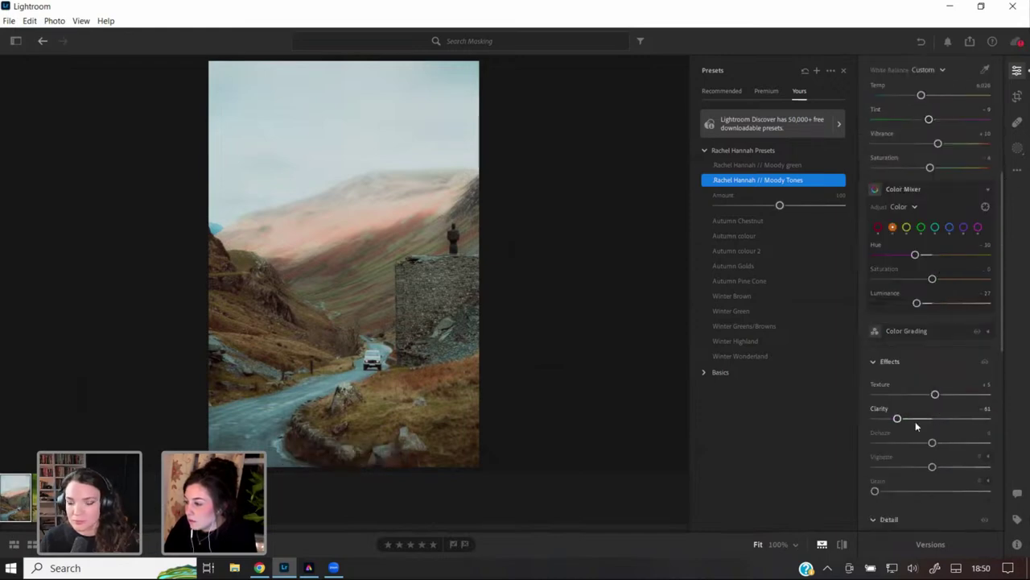
drag(897, 419, 915, 420)
scroll(914, 417, down, 4)
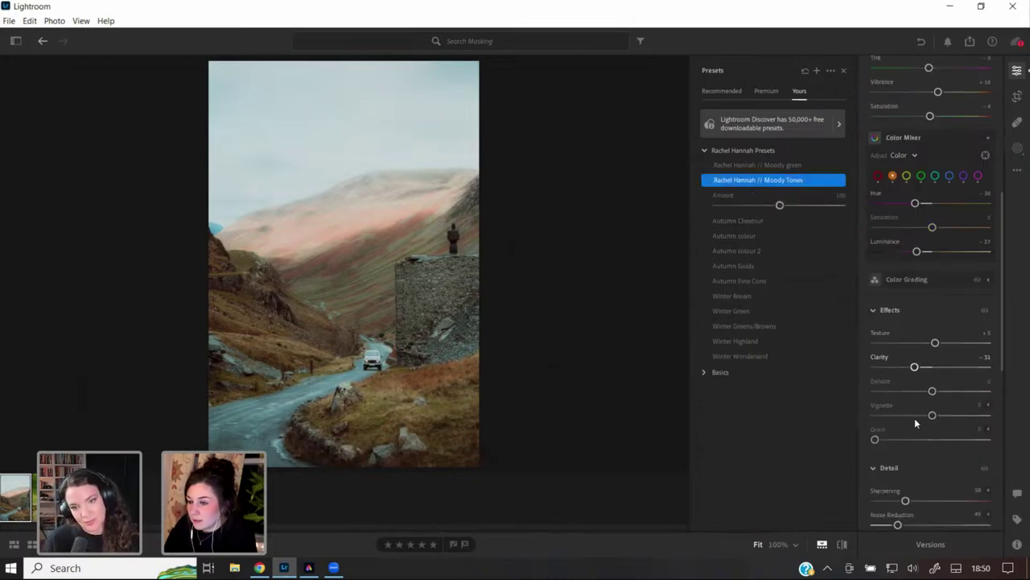
mouse_move(912, 474)
mouse_down()
mouse_move(930, 475)
mouse_move(896, 475)
mouse_up()
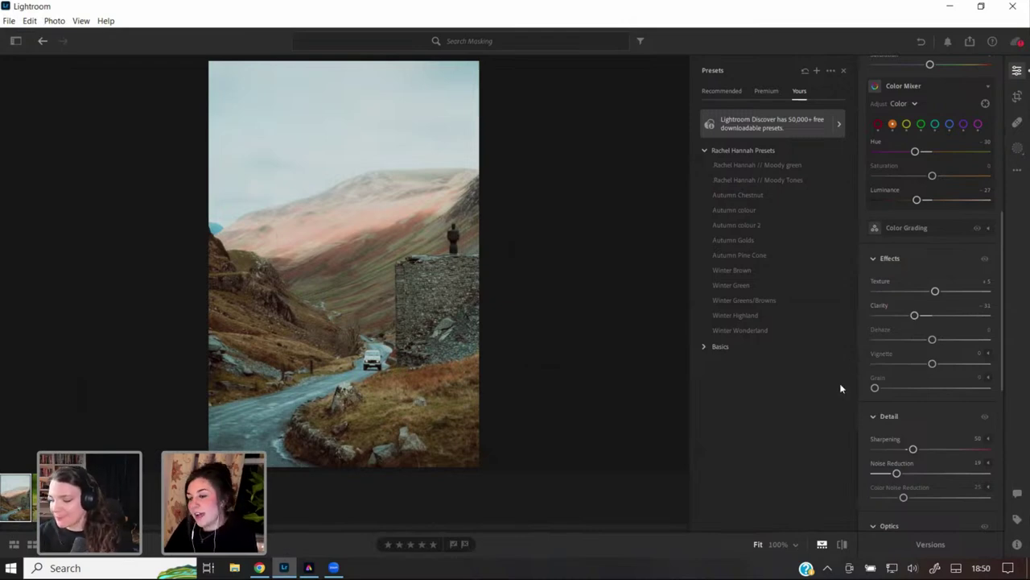
scroll(908, 427, down, 1)
drag(898, 424, 889, 422)
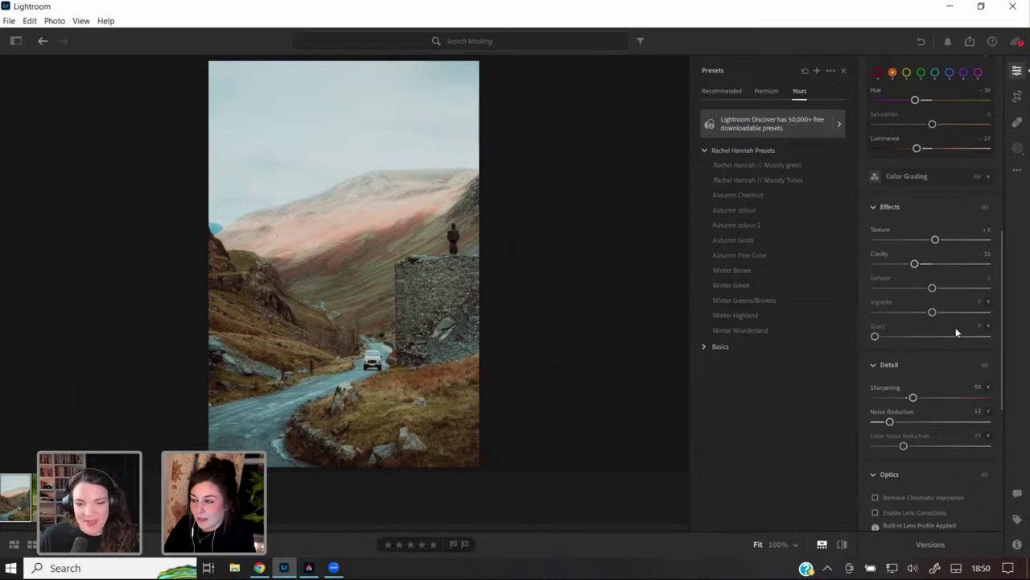
- Add a slightly tilted linear gradient mask fading from the sky down over the hills, and adjust its spread and position
scroll(956, 332, up, 4)
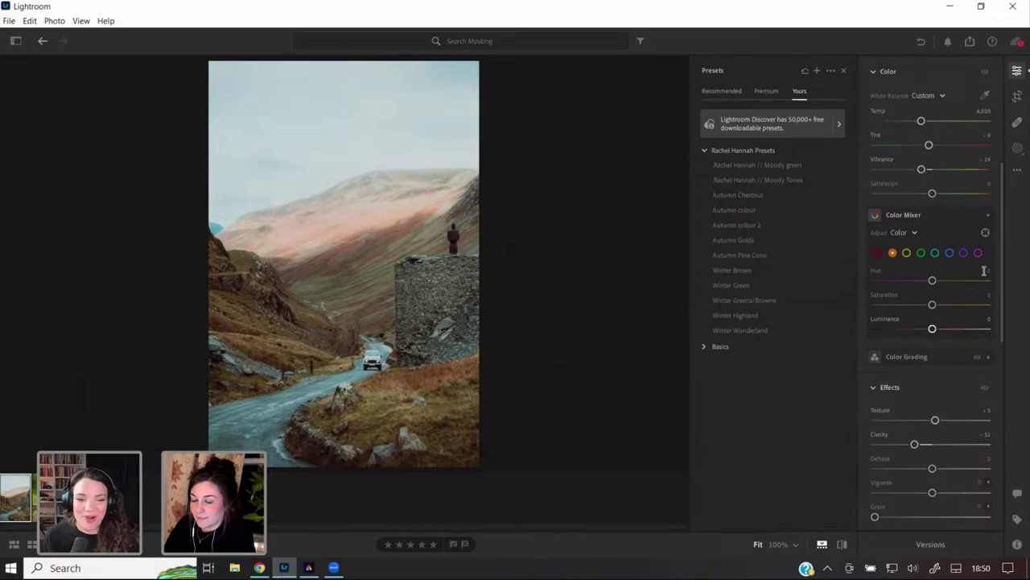
scroll(989, 249, up, 1)
scroll(989, 249, up, 5)
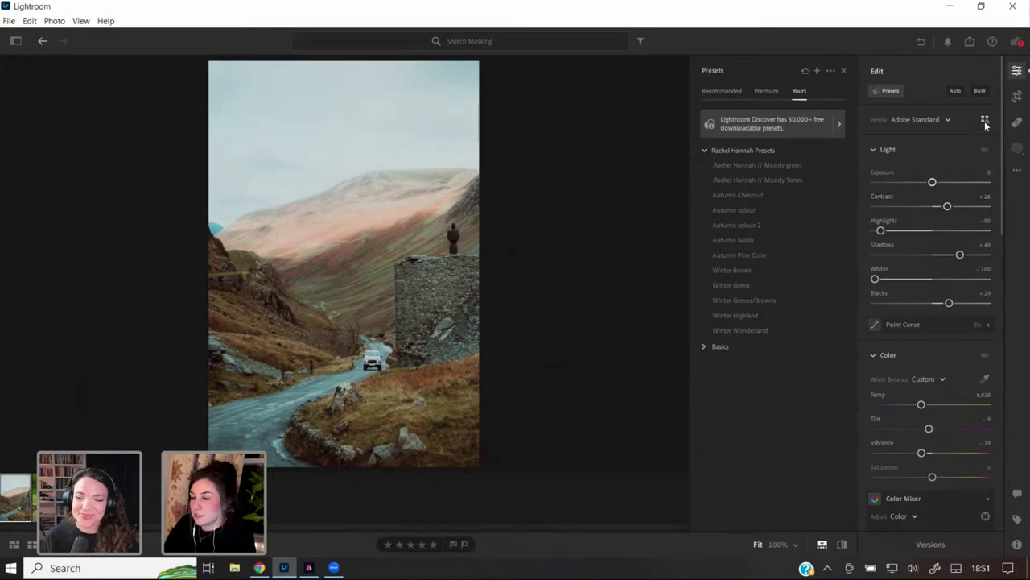
click(1016, 149)
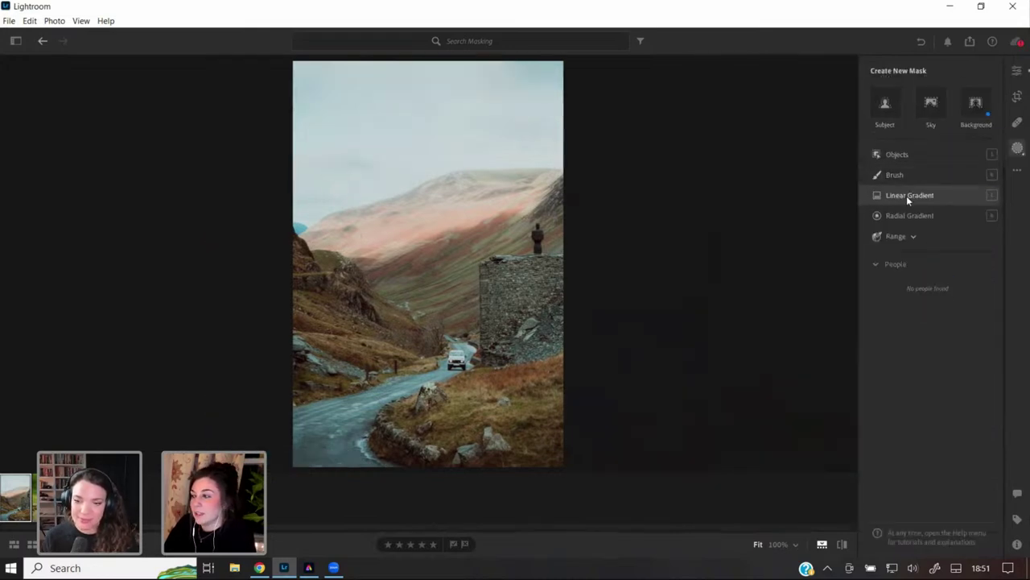
mouse_move(908, 198)
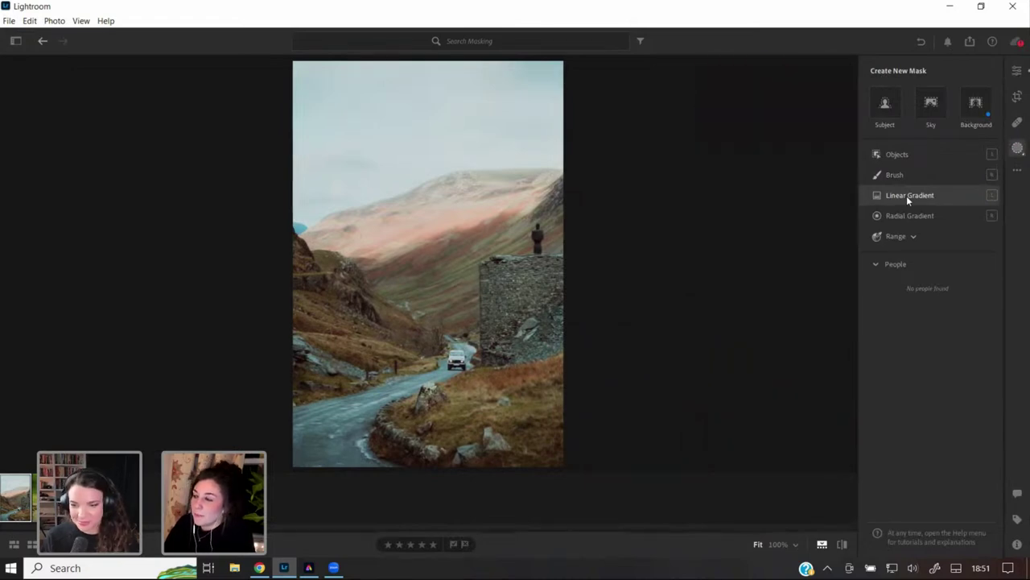
key(m)
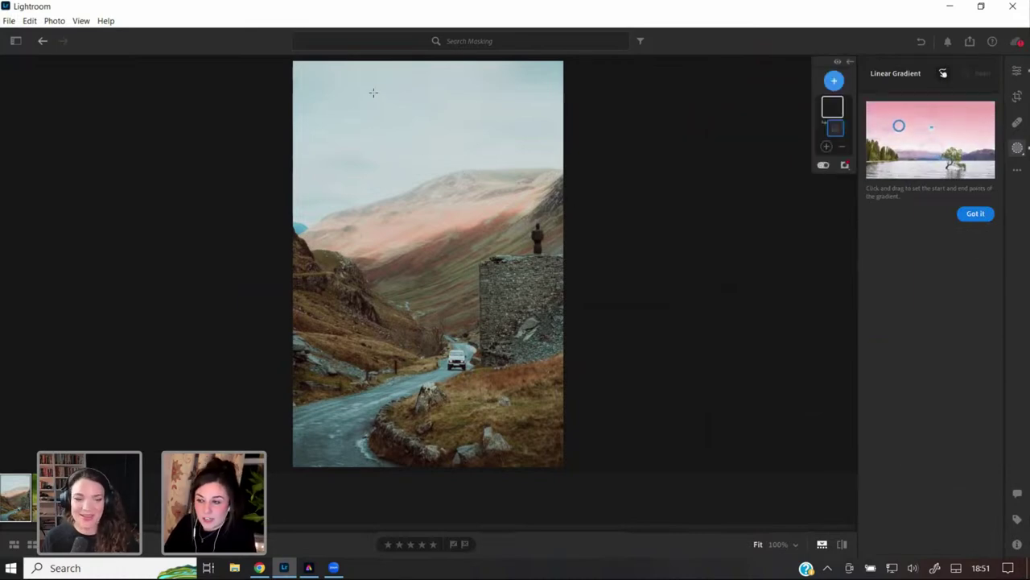
drag(371, 110, 399, 291)
drag(383, 191, 386, 202)
drag(414, 301, 416, 312)
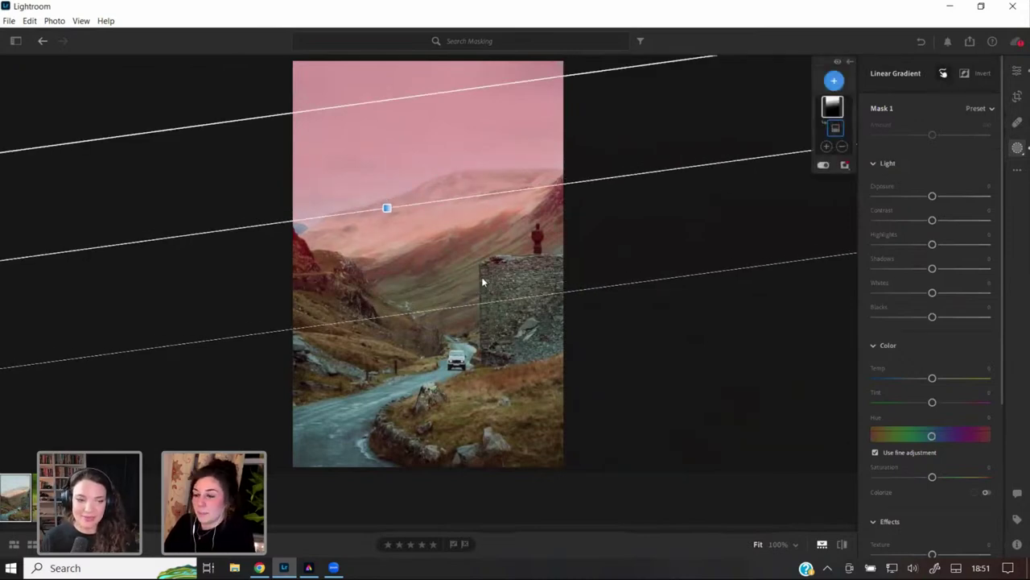
drag(386, 210, 385, 215)
- Add a misty haze within the sky gradient and set its exposure to +0.20
scroll(941, 329, down, 2)
scroll(941, 328, down, 3)
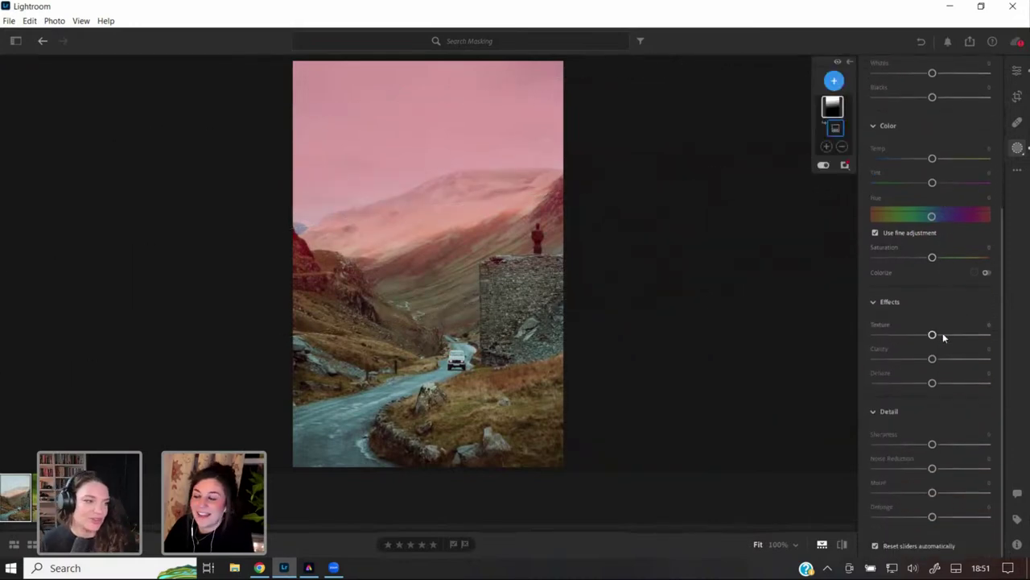
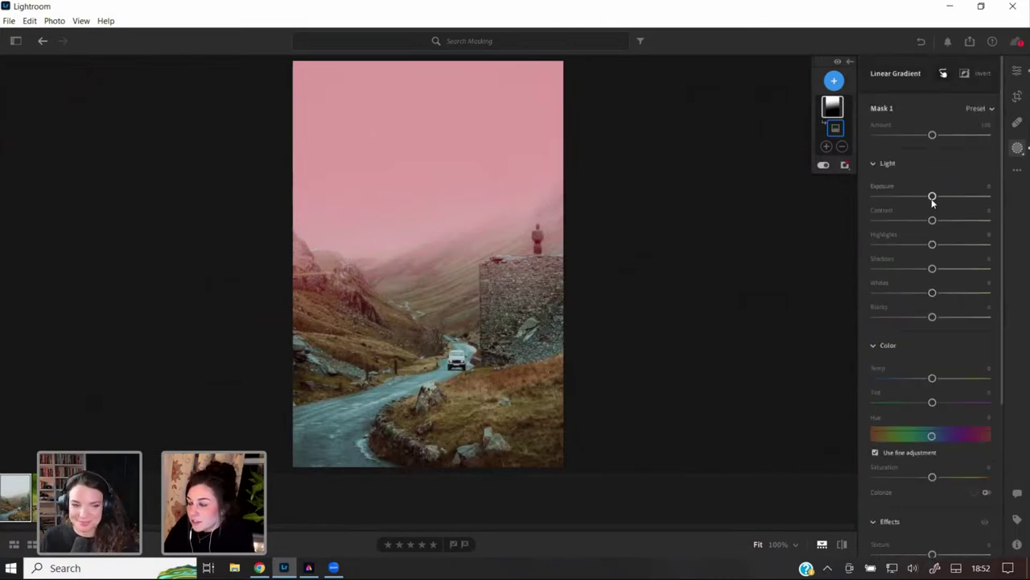
drag(932, 197, 934, 198)
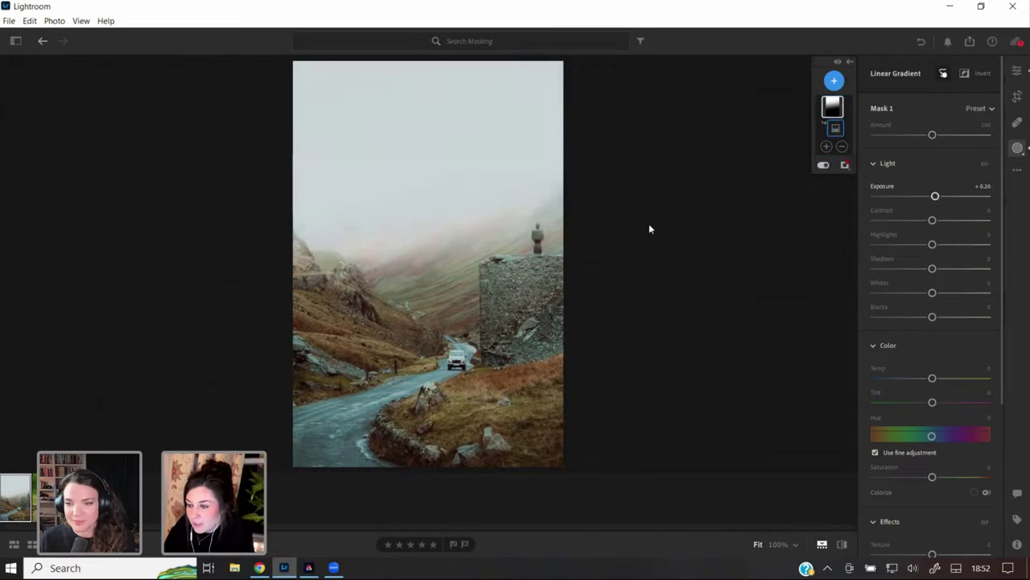
- Nudge the sky gradient slightly lower over the hills and close masking to inspect the photo
mouse_move(385, 242)
drag(384, 243, 386, 245)
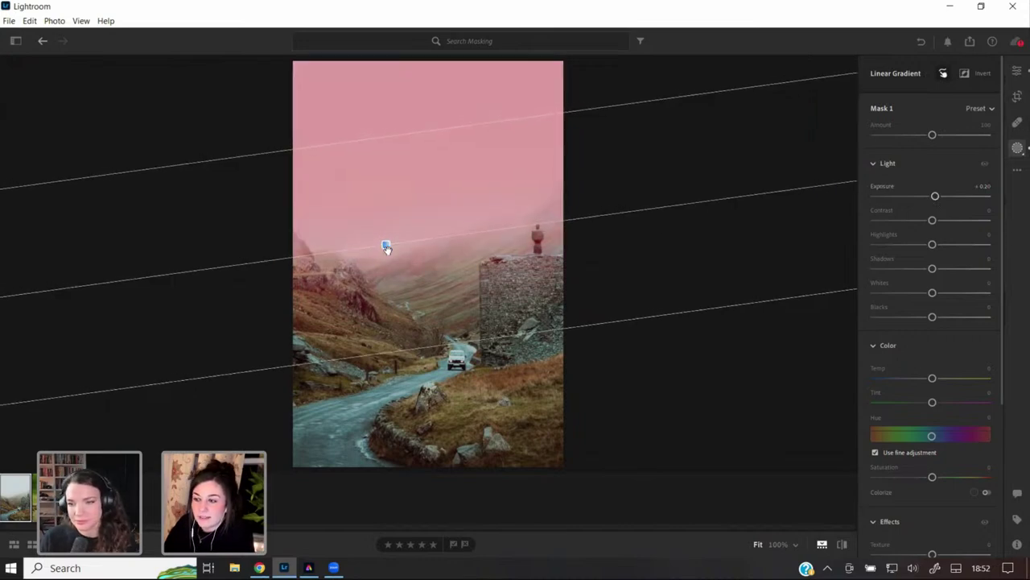
click(1018, 148)
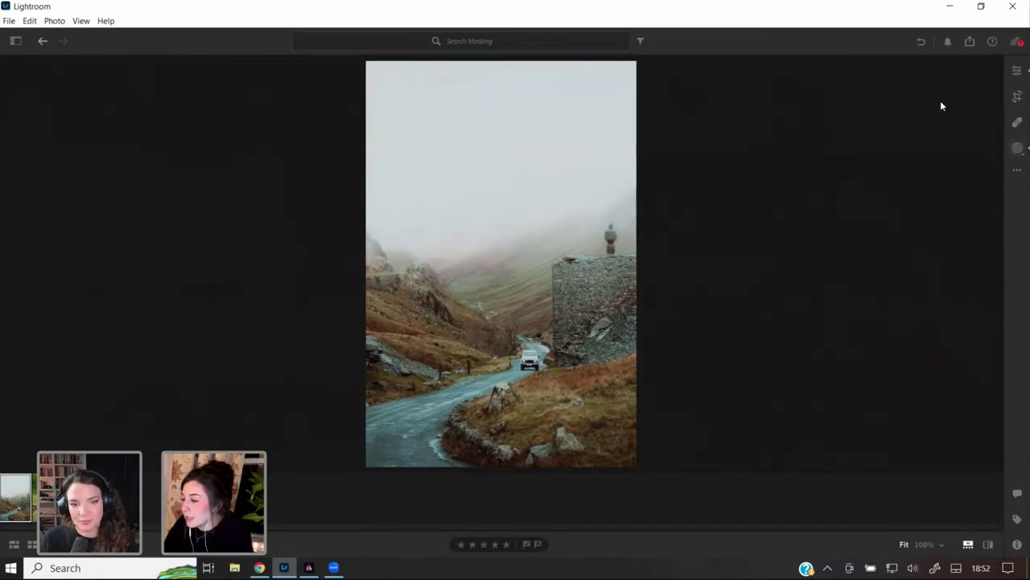
- Add a second linear gradient mask fading upward from the foreground grass and road
key(m)
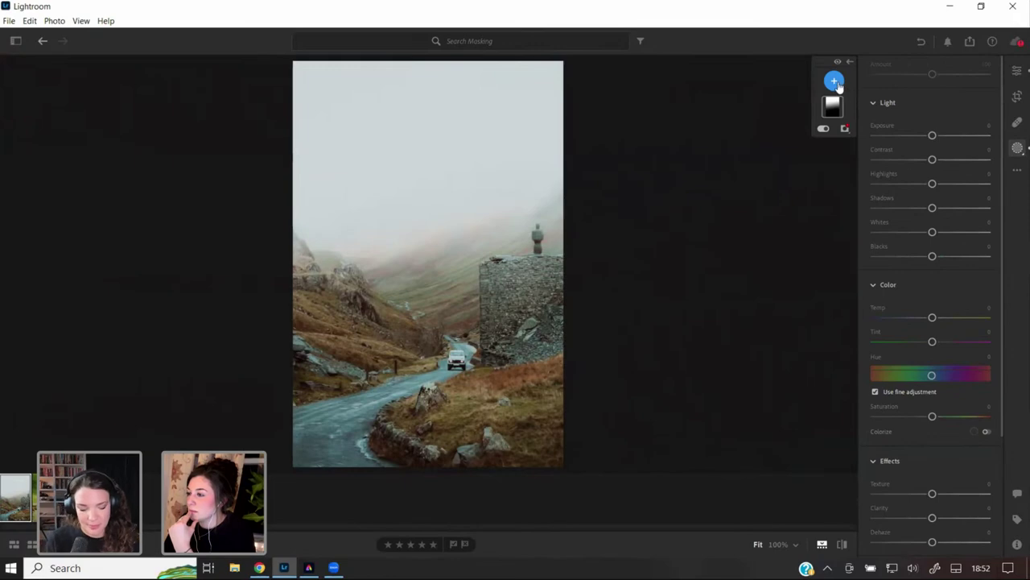
click(834, 80)
click(878, 201)
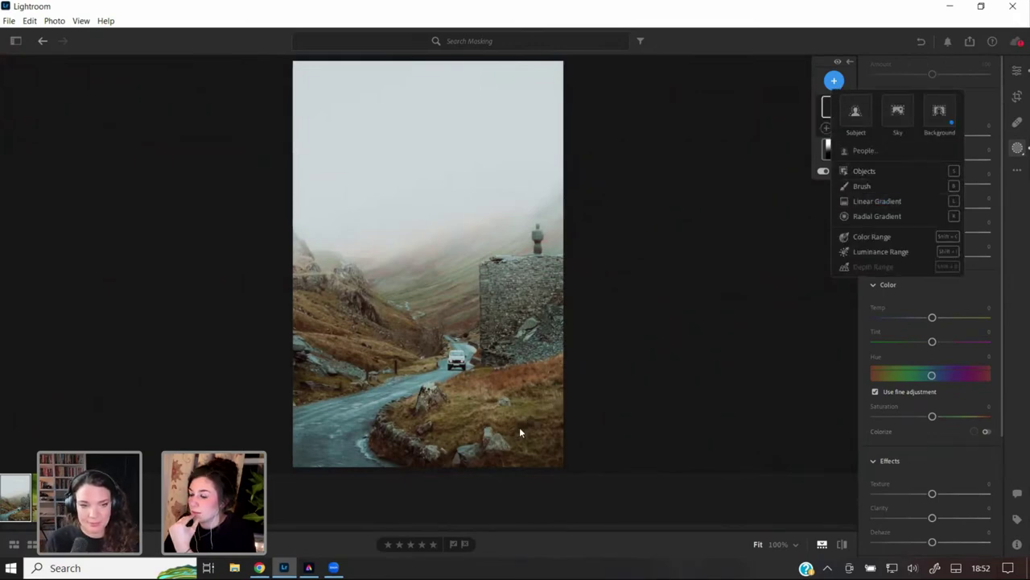
drag(494, 430, 505, 392)
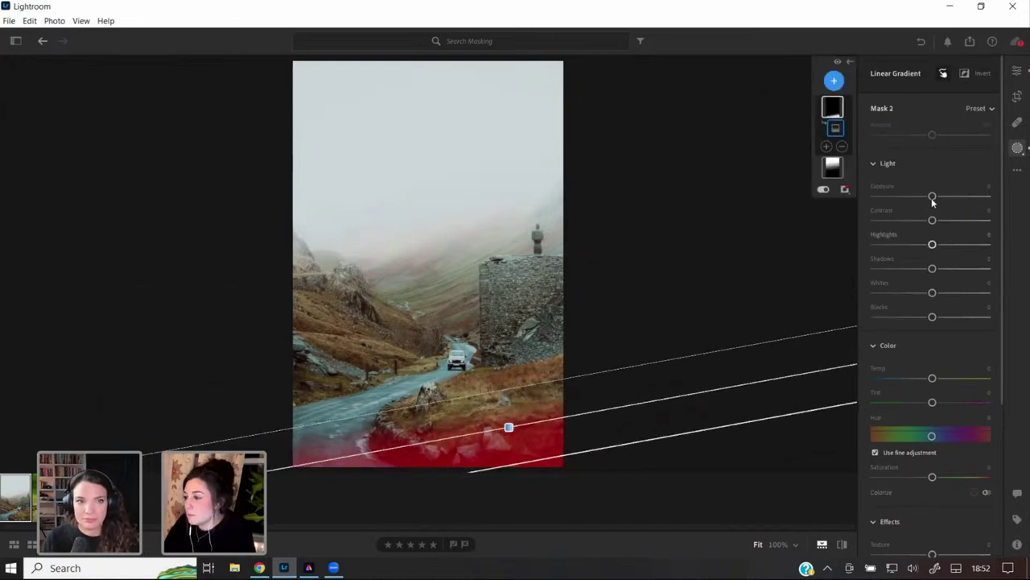
- Set the foreground gradient's exposure to -0.52 and widen its transition across the road and grass
drag(932, 197, 924, 199)
drag(494, 379, 495, 372)
drag(520, 462, 522, 474)
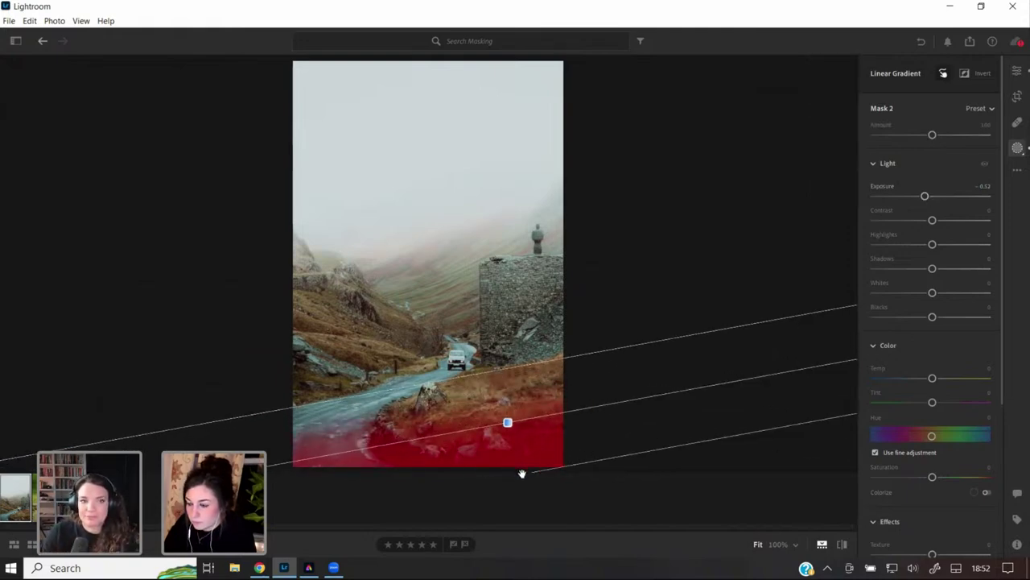
- Lower the whole valley road photo's exposure to about -0.2
click(1017, 72)
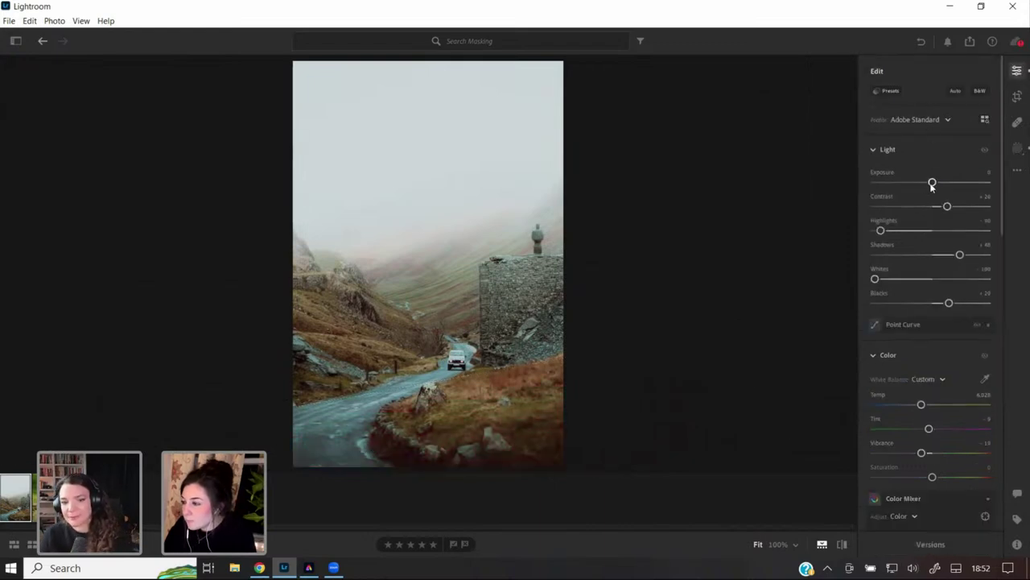
drag(932, 184, 928, 185)
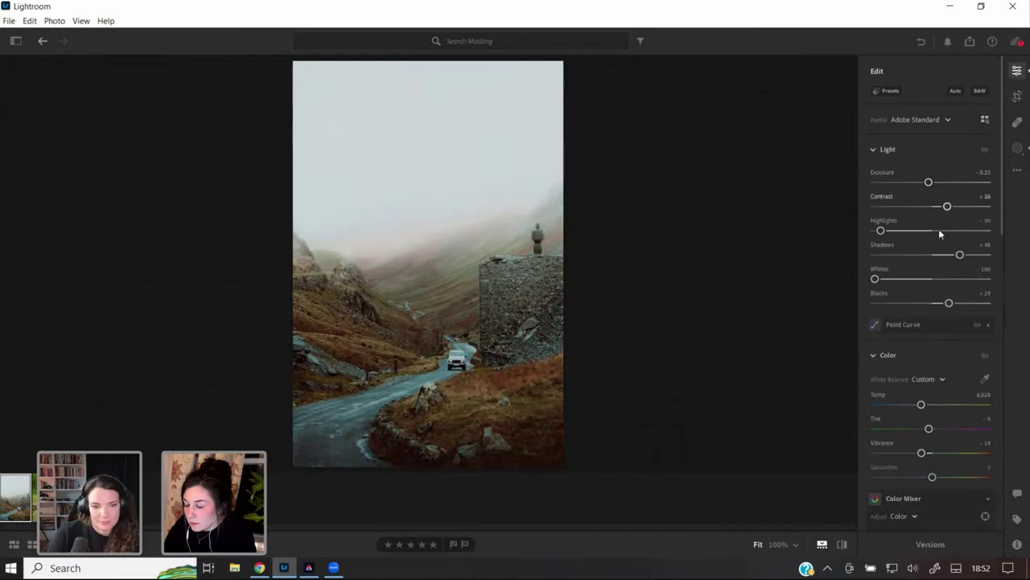
- Set the valley road photo's highlights to -100, exposure to -0.47 and shadows to +65
drag(880, 230, 860, 229)
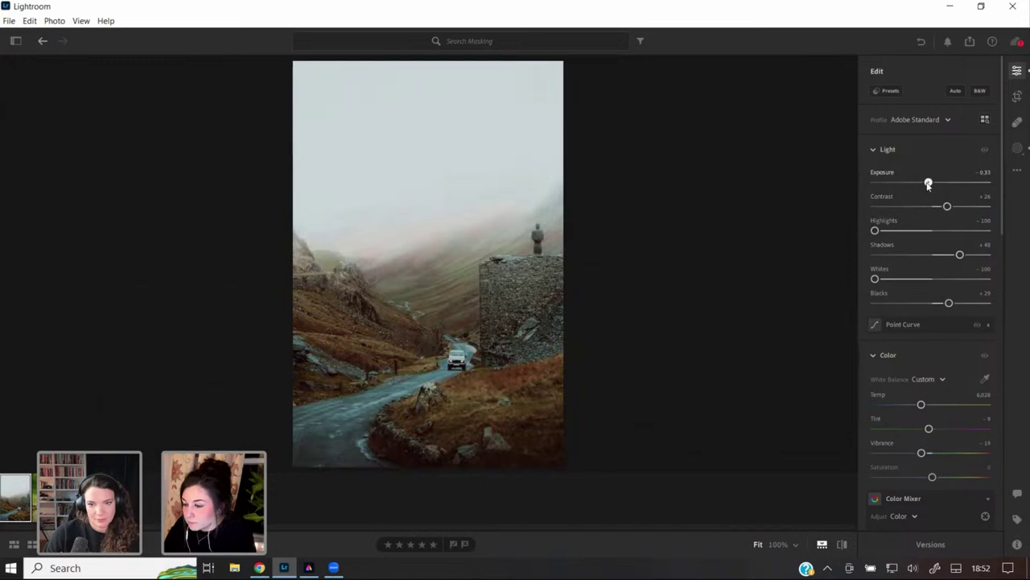
drag(928, 184, 926, 185)
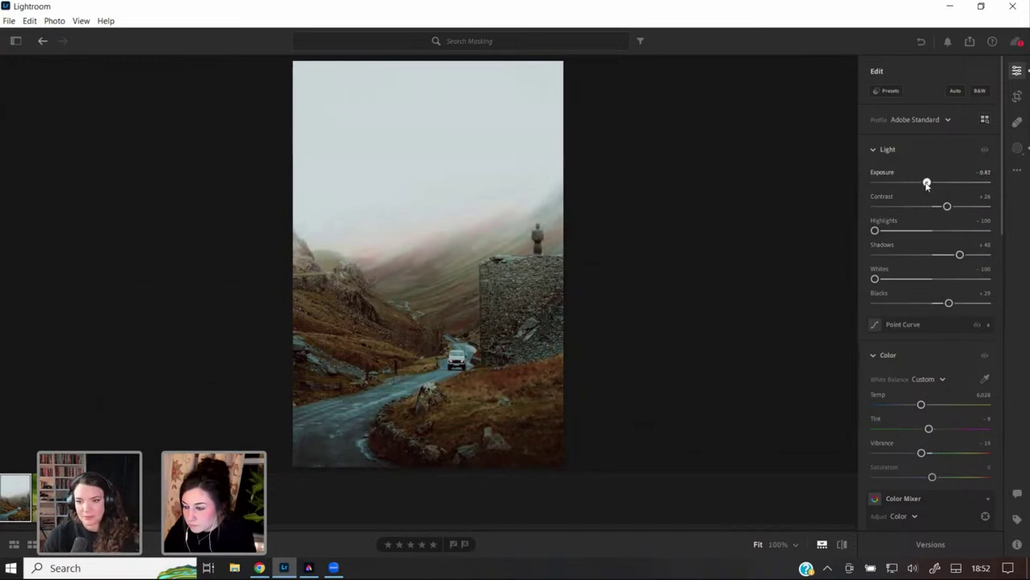
drag(960, 255, 971, 256)
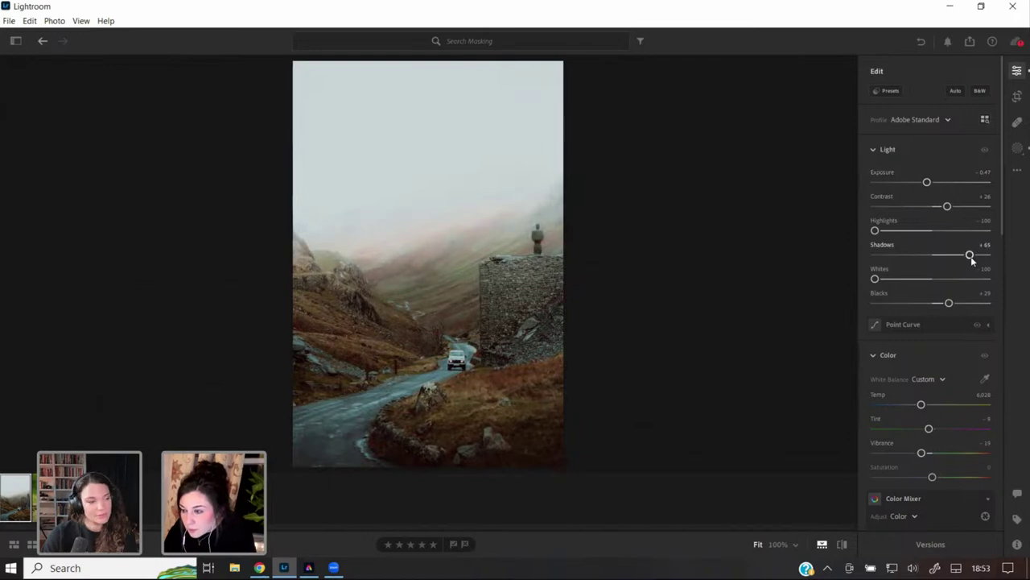
- Adjust the orange tones in the color mixer to hue -10, saturation -11 and luminance +16
scroll(959, 367, down, 4)
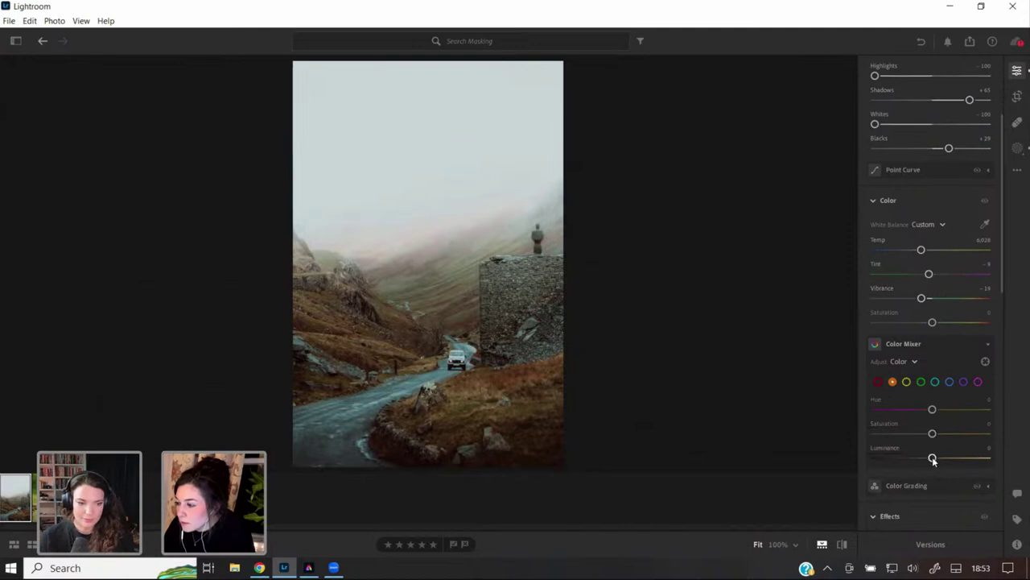
drag(930, 456, 927, 410)
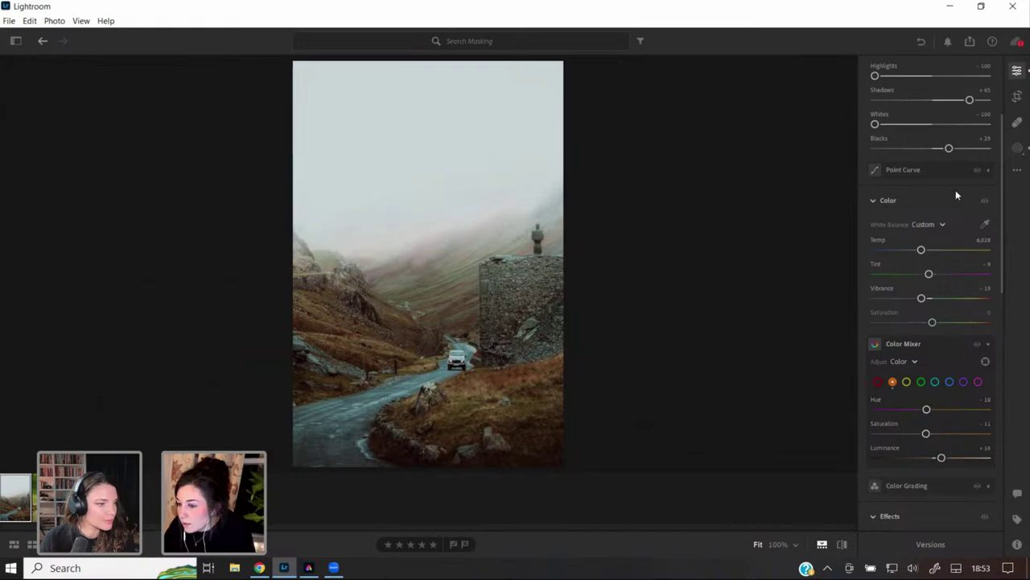
- Raise the sky gradient mask's exposure to +0.64 and shift the gradient slightly lower over the hills
click(1019, 149)
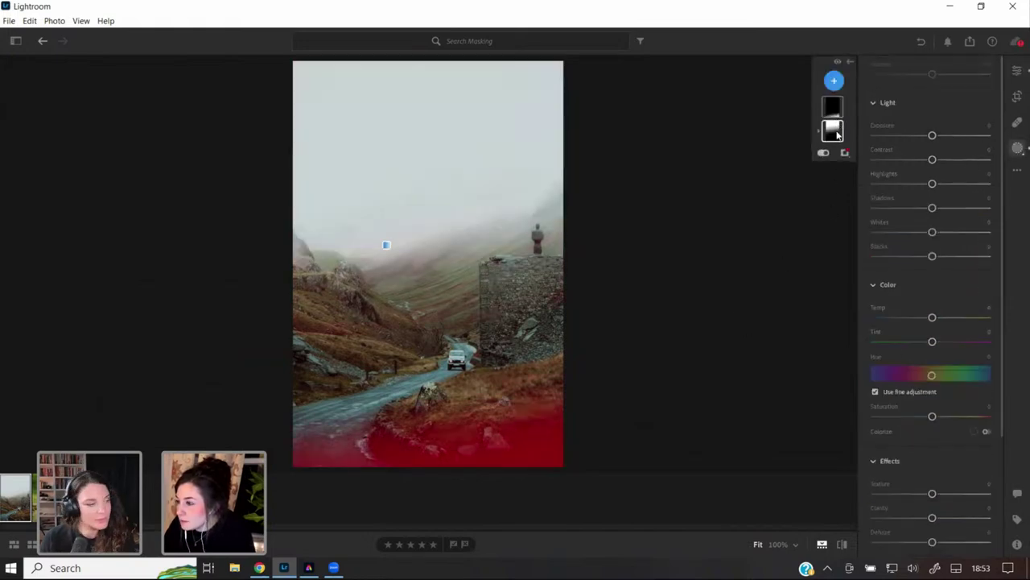
click(837, 126)
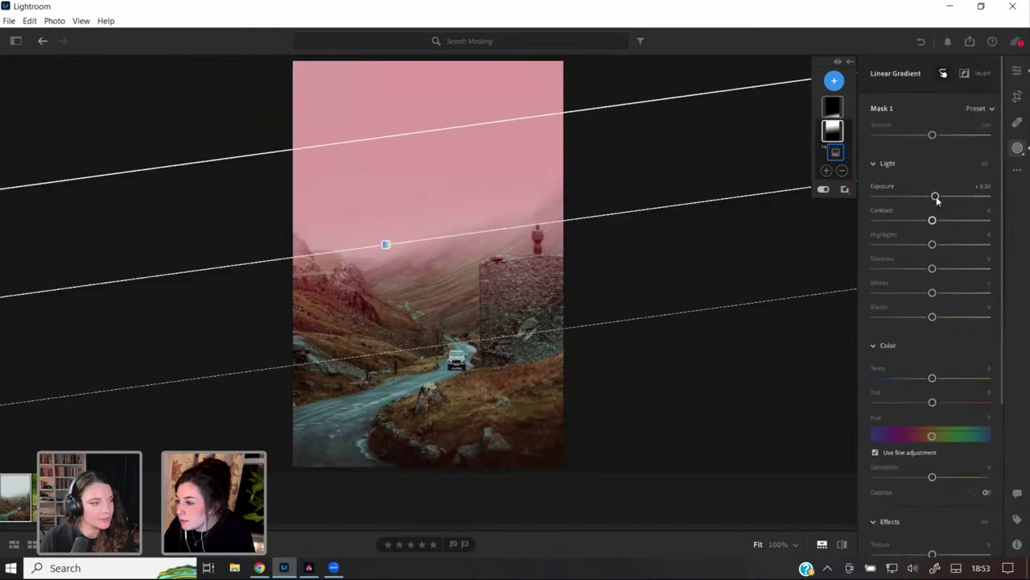
drag(936, 198, 943, 198)
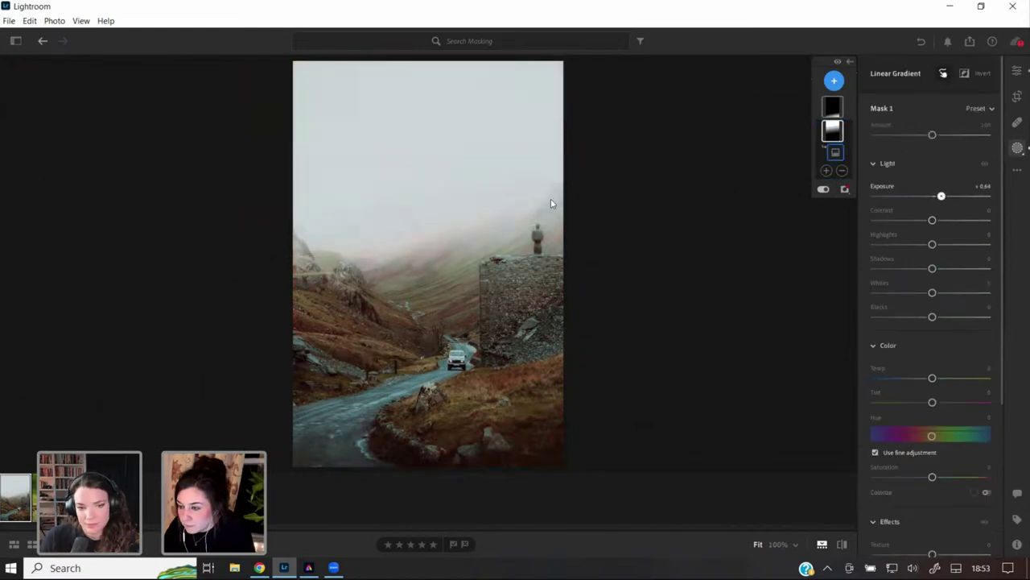
drag(387, 248, 387, 253)
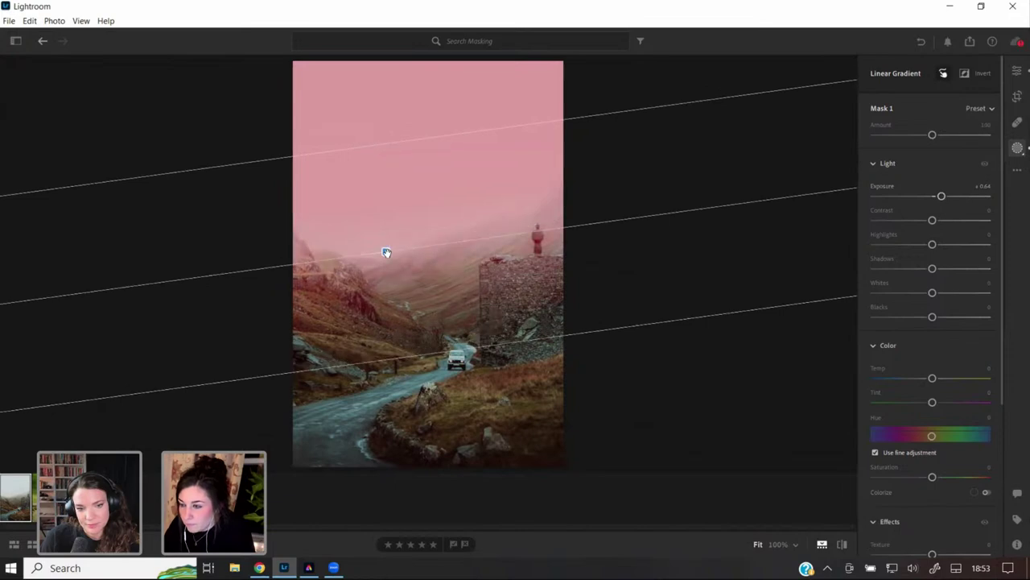
- Close masking and compare the edited valley road photo with its original
click(1017, 149)
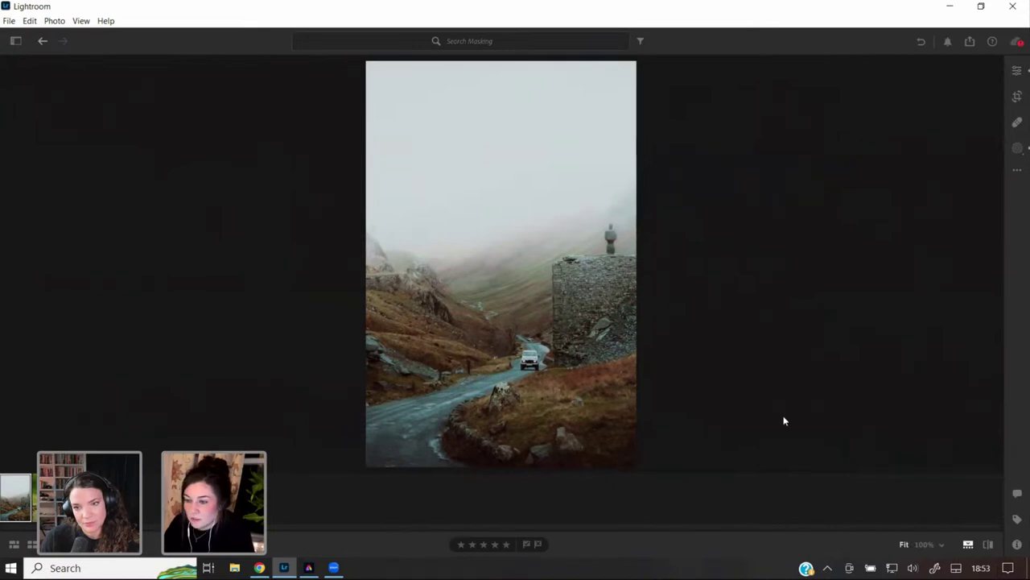
click(989, 546)
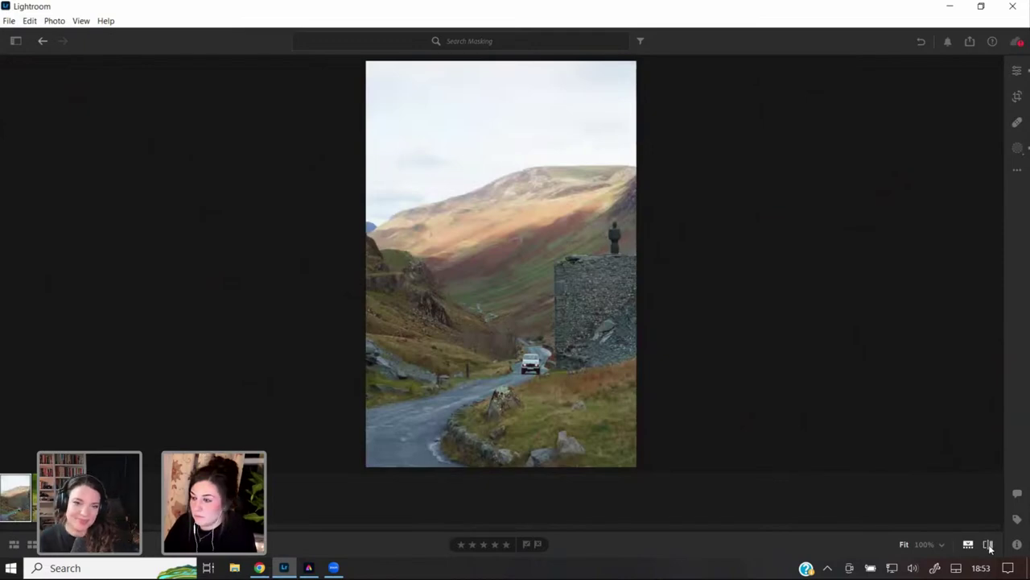
click(989, 545)
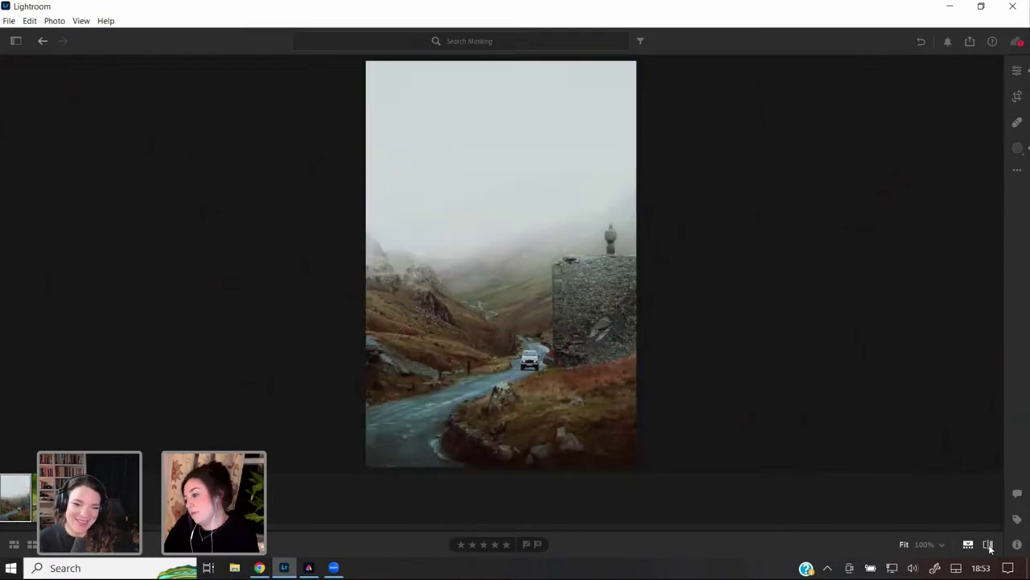
- Set the whole photo's exposure to -0.75 and contrast to +19, and compare the edit with the original
click(1016, 71)
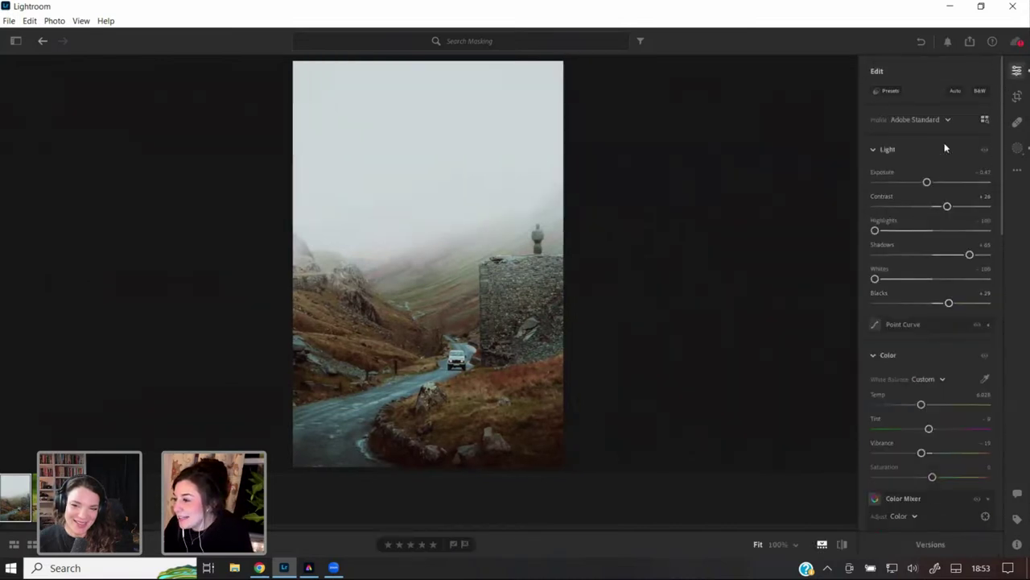
drag(926, 182, 924, 182)
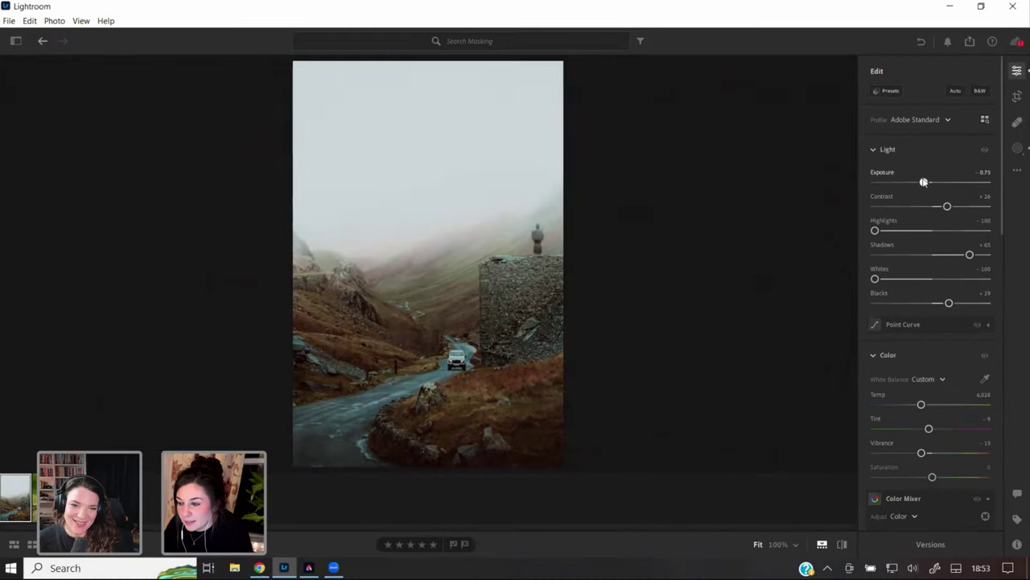
mouse_move(948, 206)
mouse_down()
mouse_move(956, 206)
mouse_move(943, 206)
mouse_up()
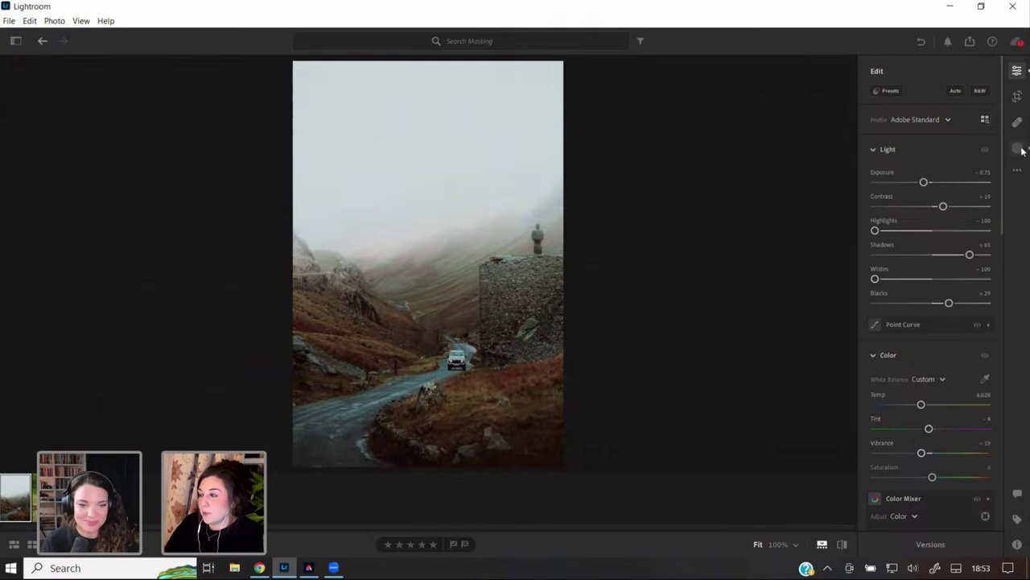
click(843, 544)
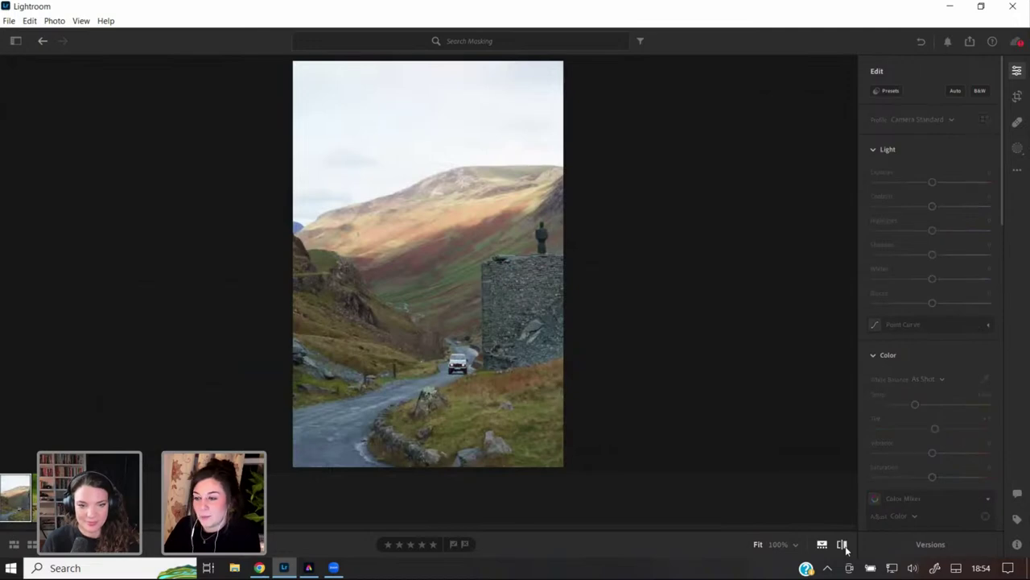
click(842, 544)
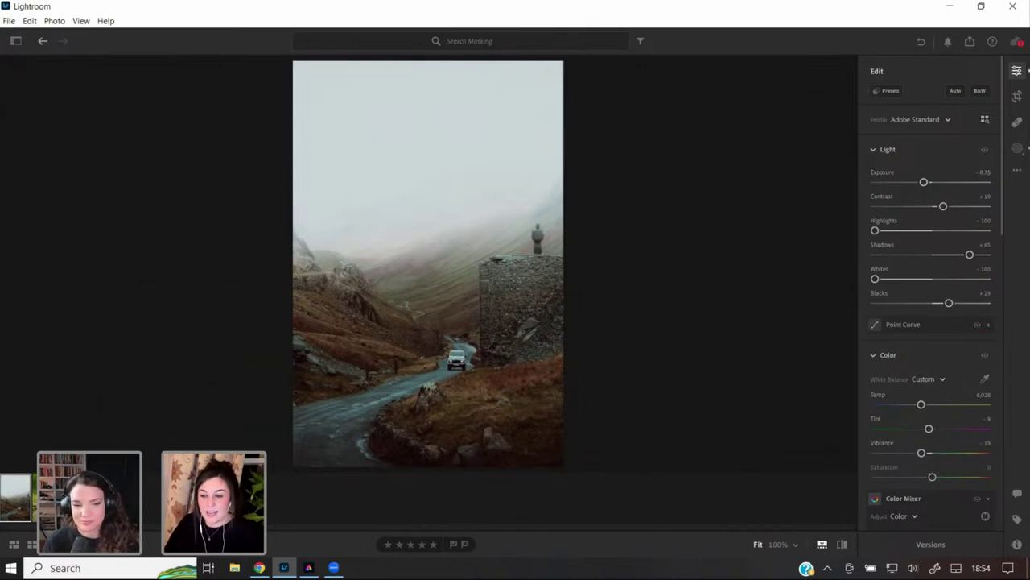
- Go to the sparrow photo and crop it to a 4 x 5 aspect ratio
key(Right)
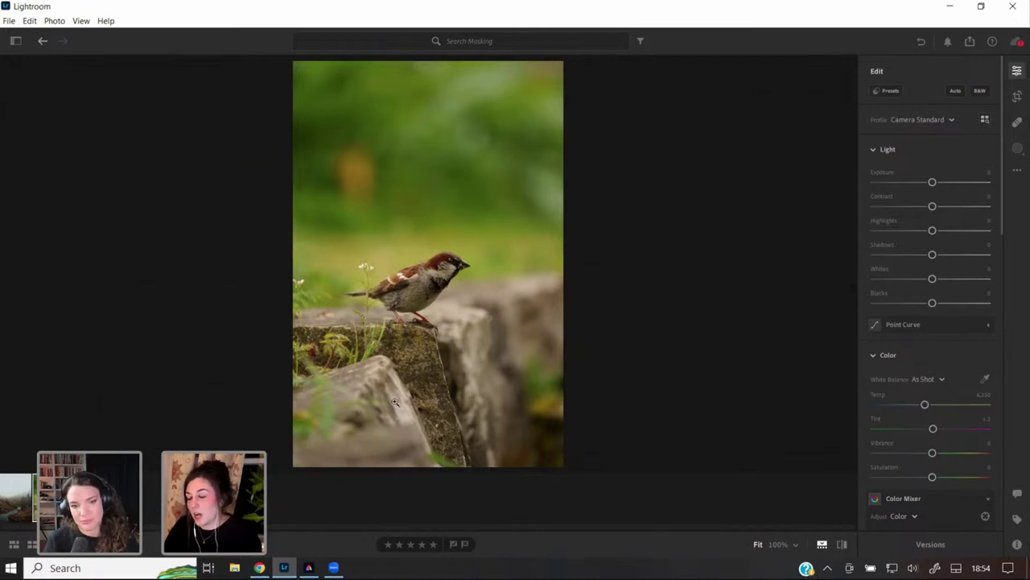
click(1017, 95)
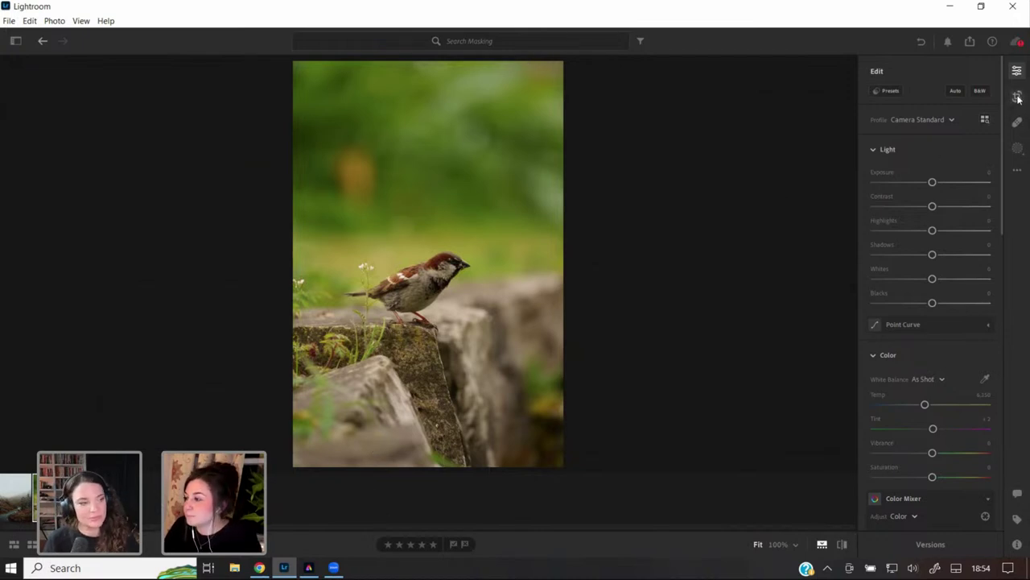
click(983, 93)
click(939, 94)
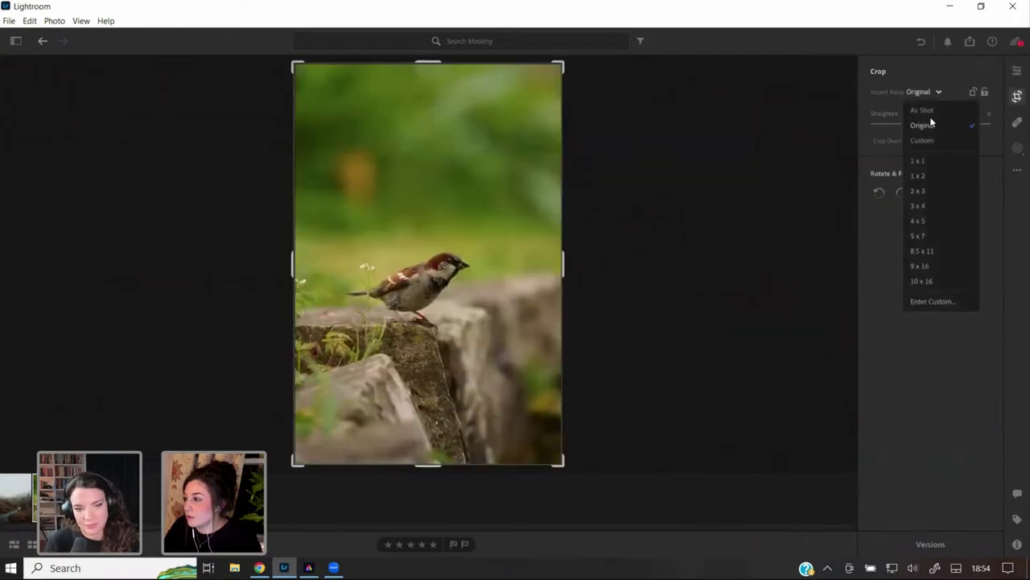
click(916, 223)
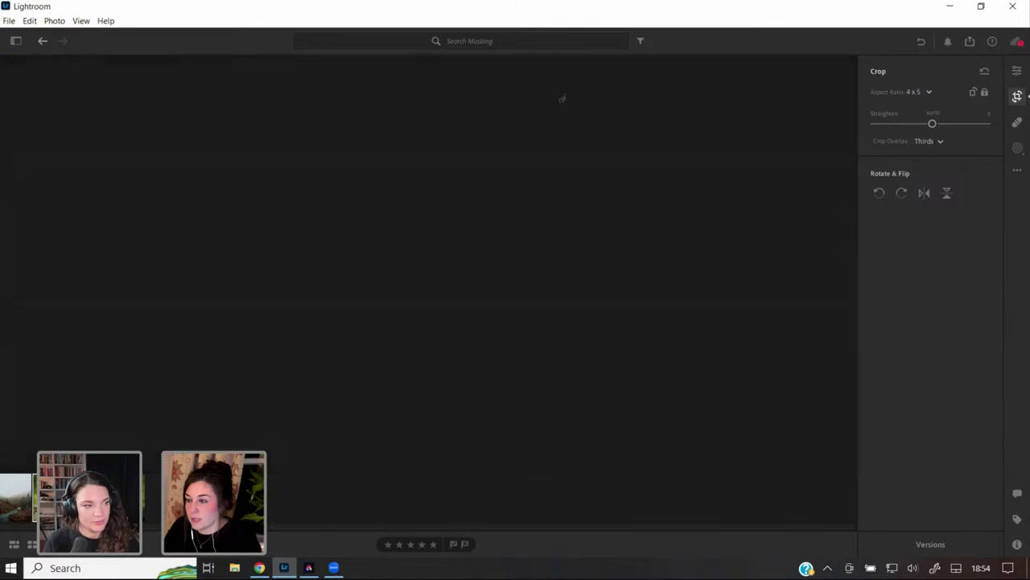
key(Return)
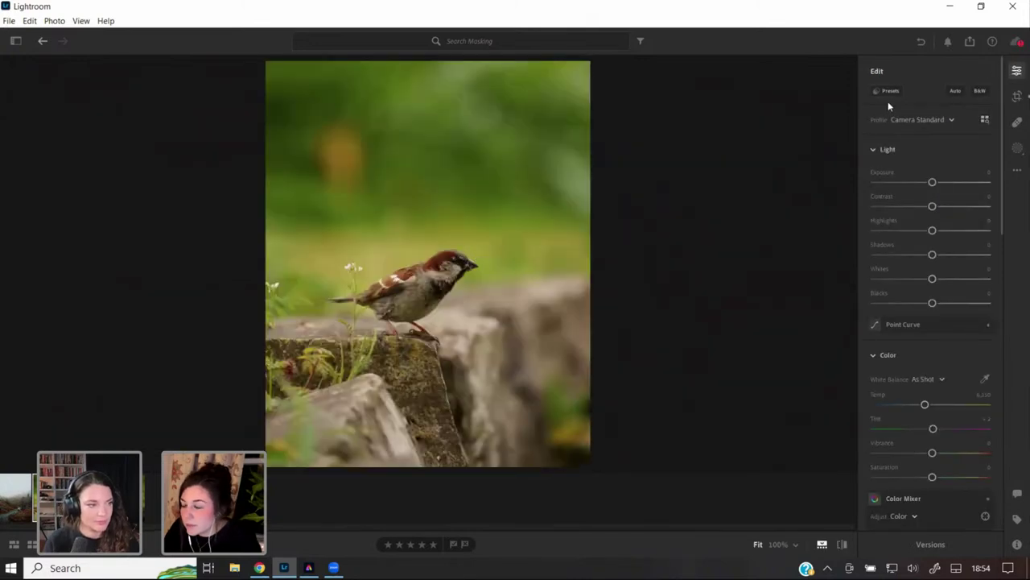
- Tighten the 4 x 5 crop around the sparrow, reposition the bird within the frame and apply the crop
key(c)
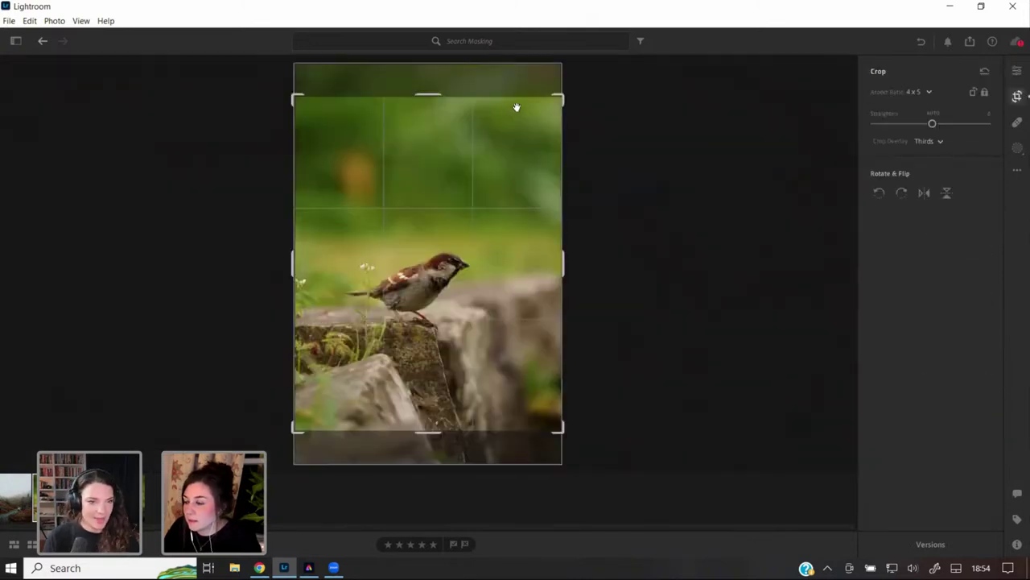
drag(559, 98, 523, 131)
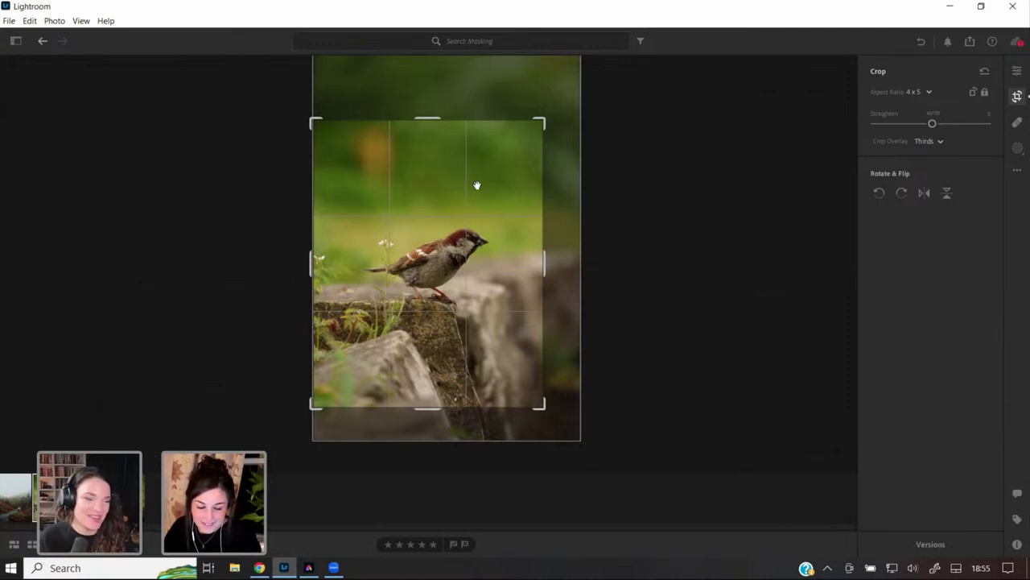
drag(449, 260, 442, 261)
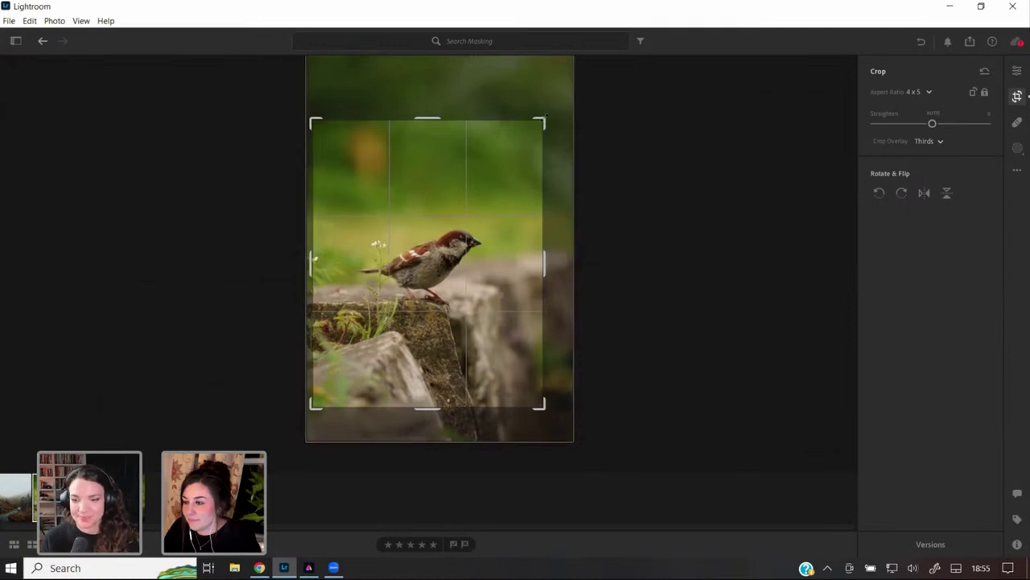
drag(470, 200, 467, 202)
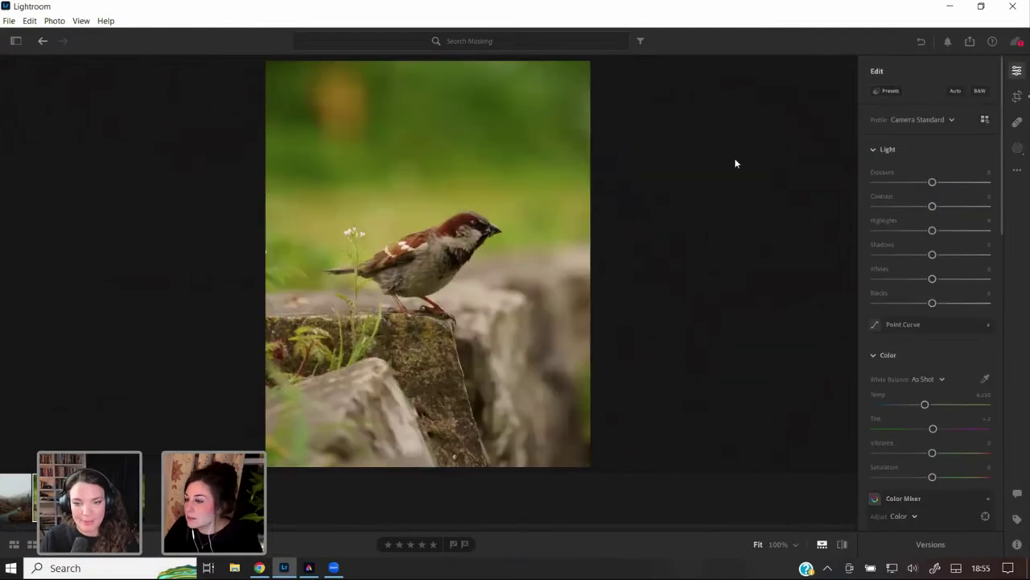
- Apply the Moody Tones preset to the sparrow photo
click(1018, 148)
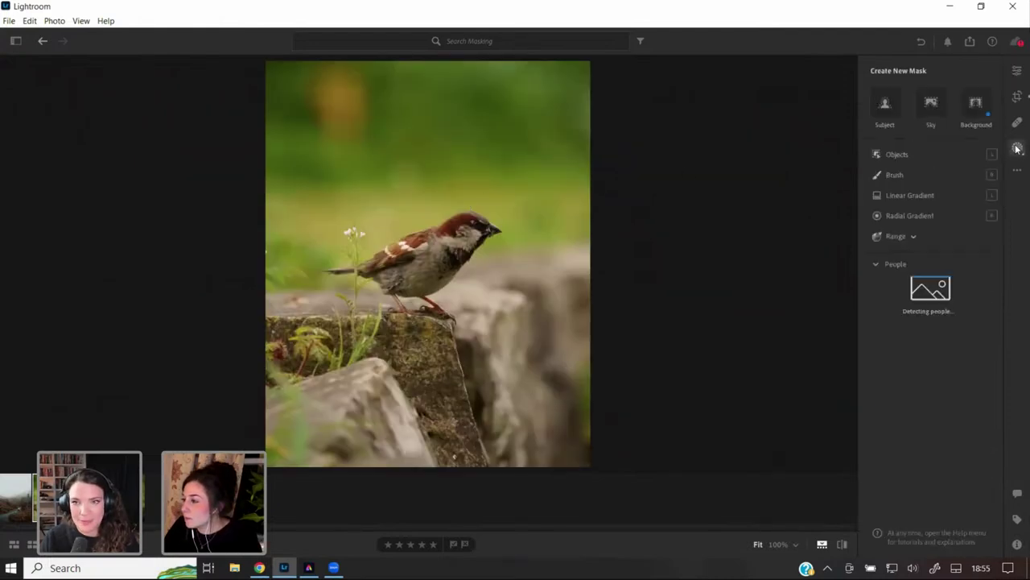
click(1017, 72)
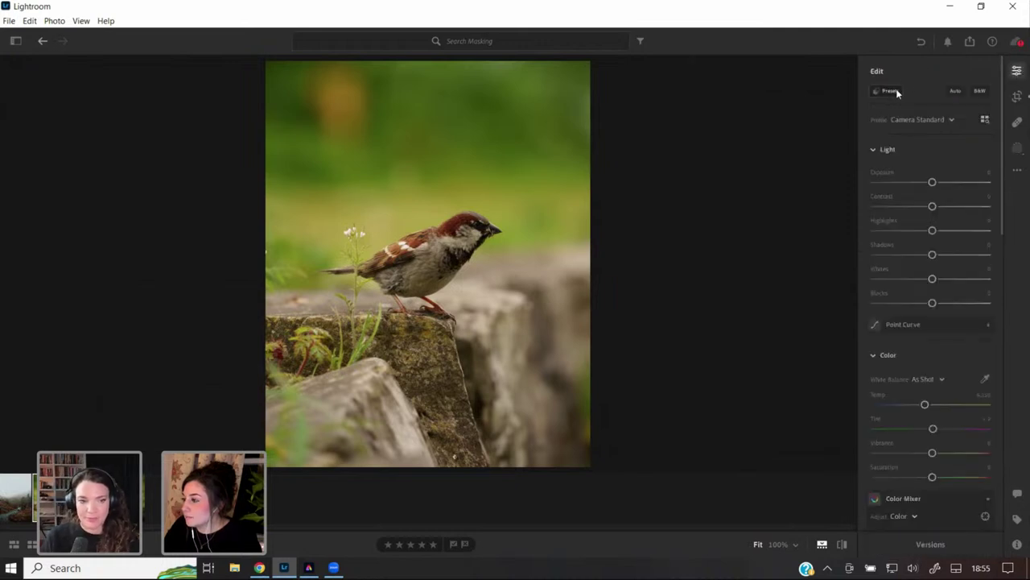
click(889, 91)
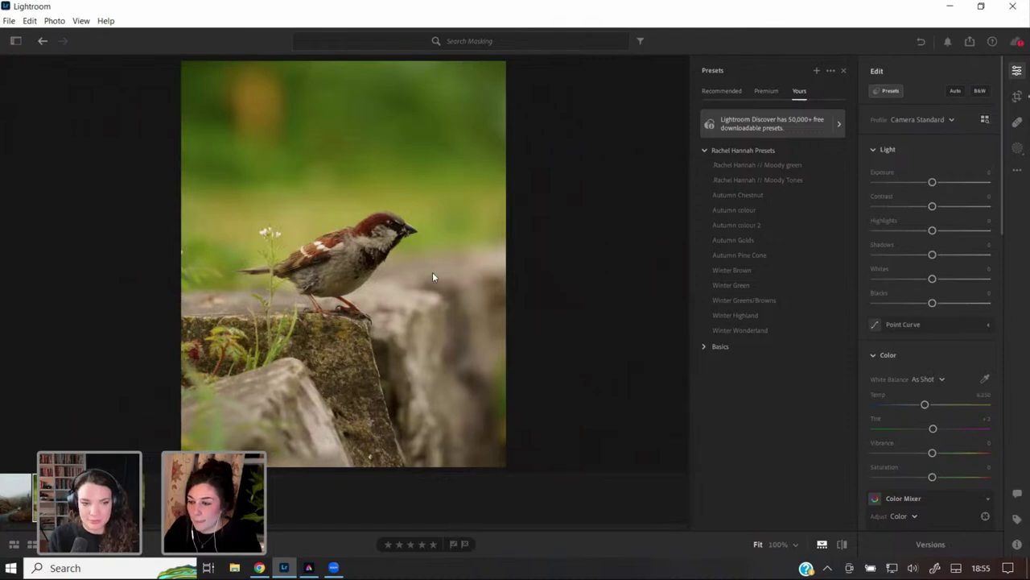
click(758, 180)
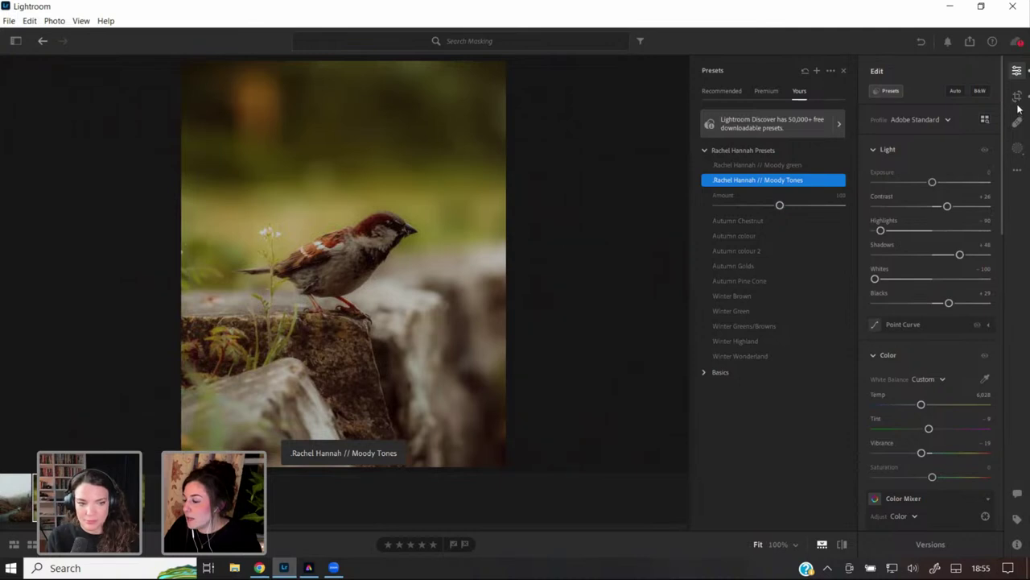
- Add a linear gradient mask fading from the upper green background down to the sparrow, and fine-tune its position
click(1017, 152)
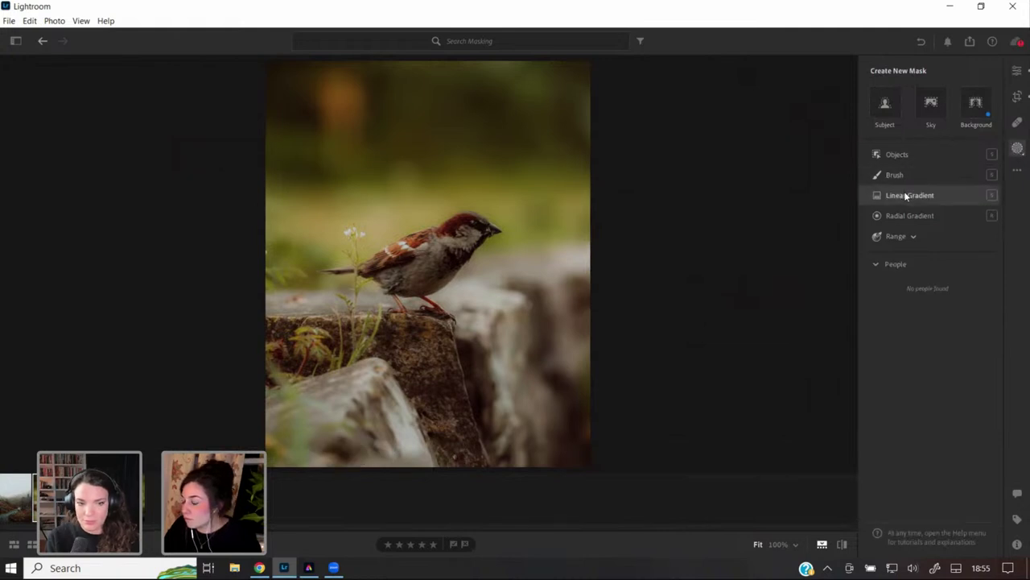
click(910, 195)
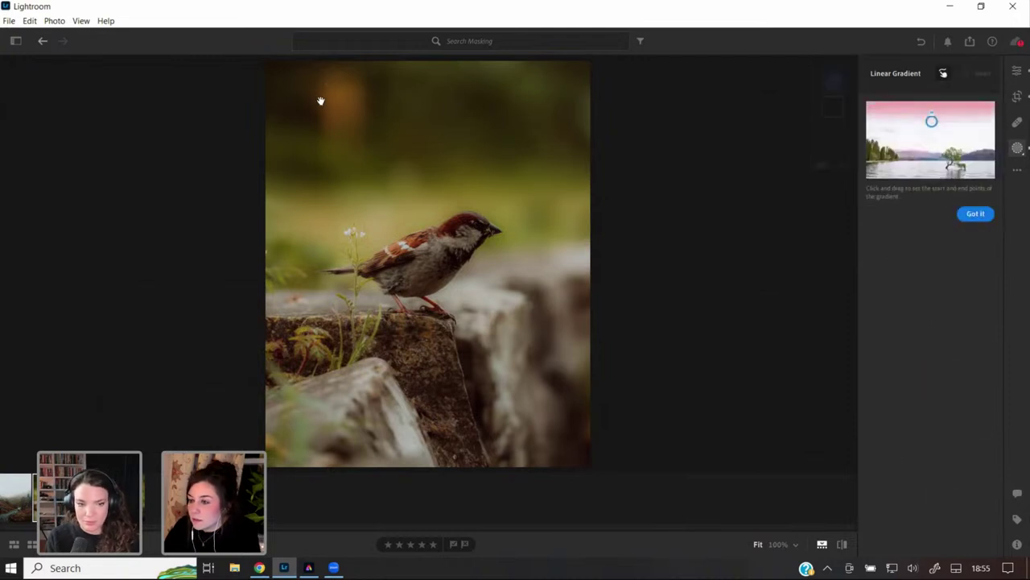
drag(322, 115, 403, 246)
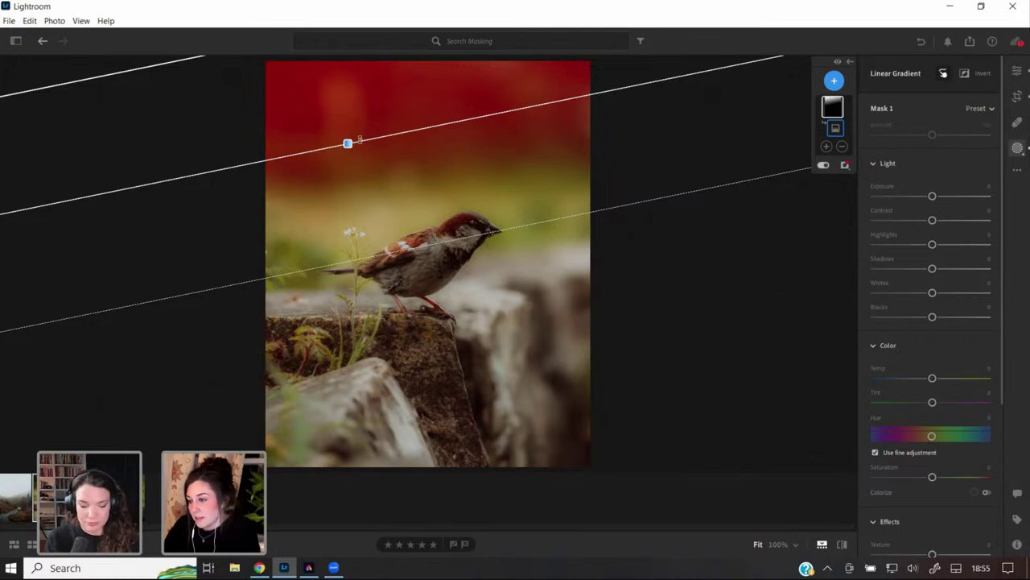
drag(346, 144, 350, 147)
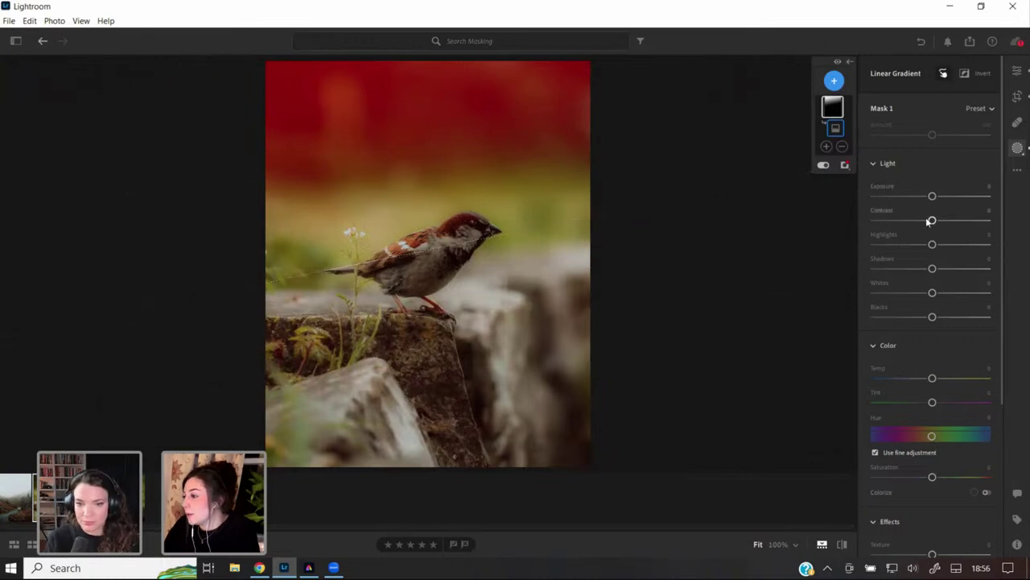
- Set the background gradient's dehaze to -100 and bring the gradient lower toward the sparrow
scroll(938, 385, down, 3)
drag(932, 487, 874, 488)
drag(537, 234, 488, 193)
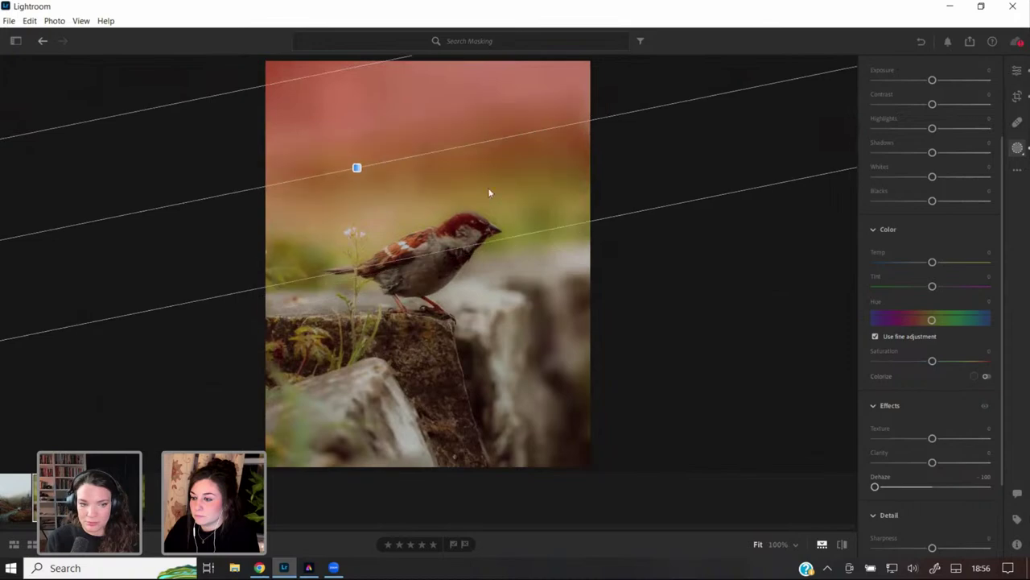
- Tilt the background gradient more steeply across the area above the sparrow and fine-tune its position
drag(359, 166, 363, 184)
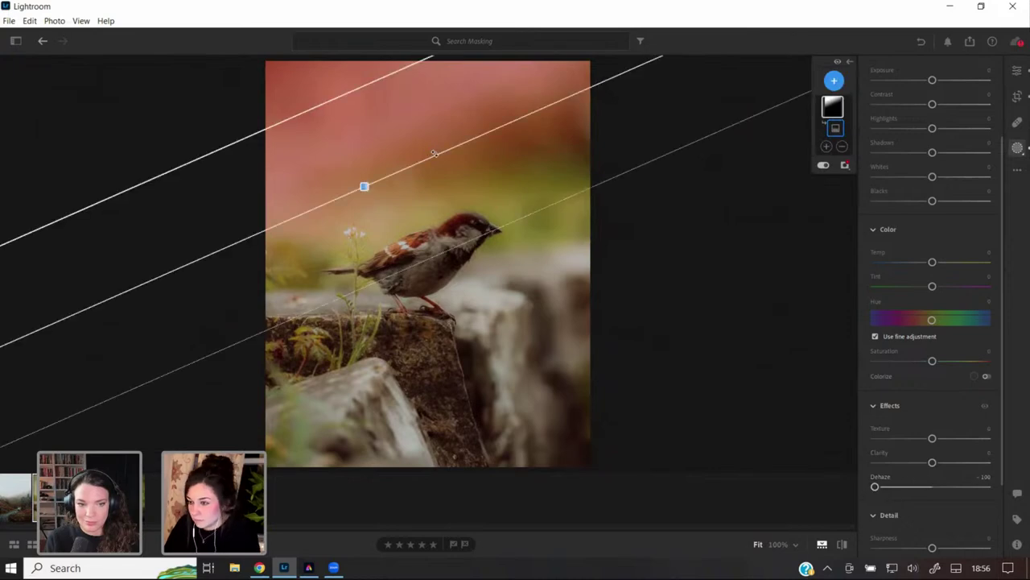
mouse_move(361, 186)
mouse_down()
mouse_move(361, 177)
mouse_move(504, 212)
mouse_move(517, 229)
mouse_move(362, 178)
mouse_up()
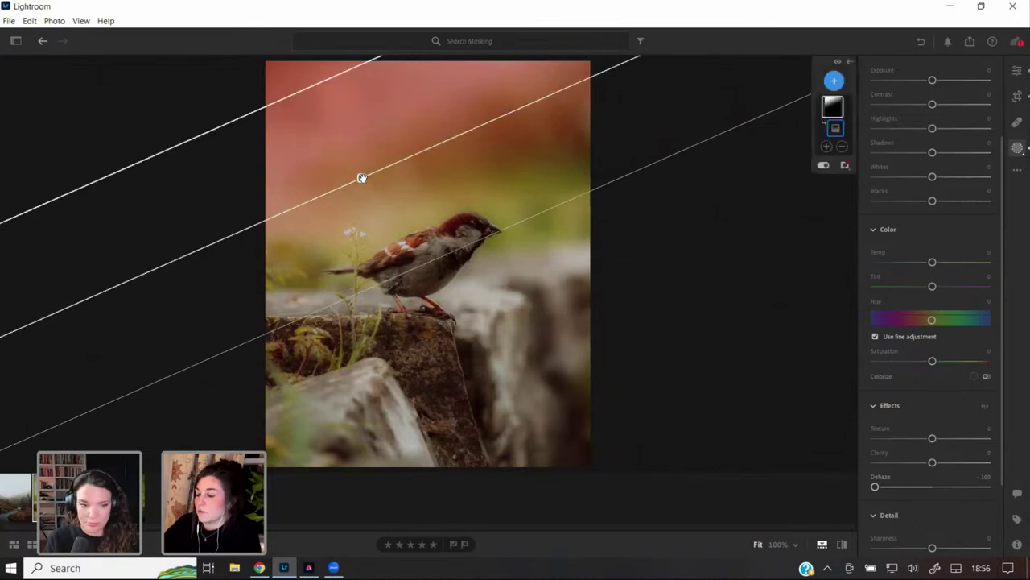
key(Delete)
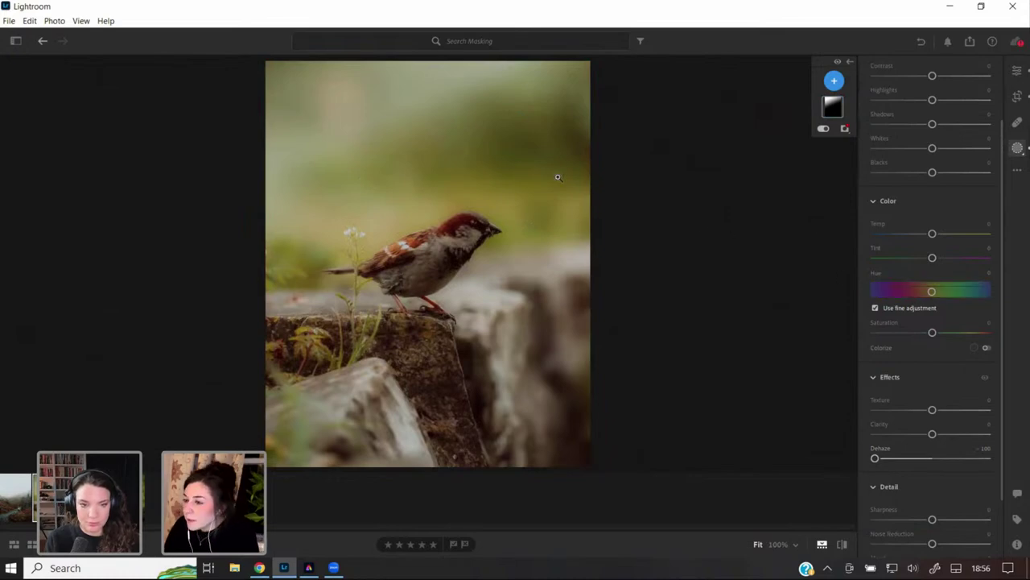
scroll(979, 206, up, 1)
scroll(992, 142, down, 1)
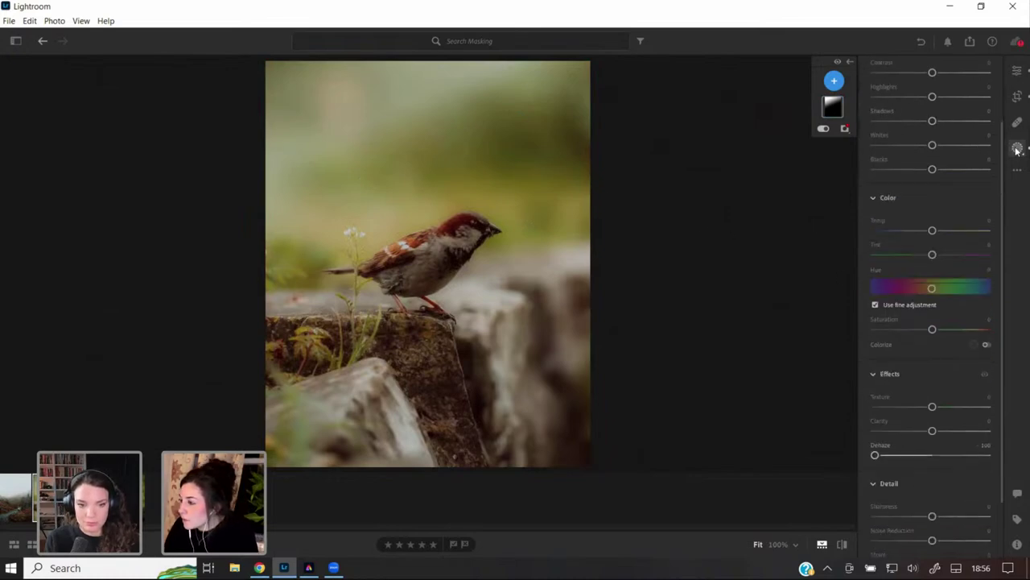
key(ctrl+z)
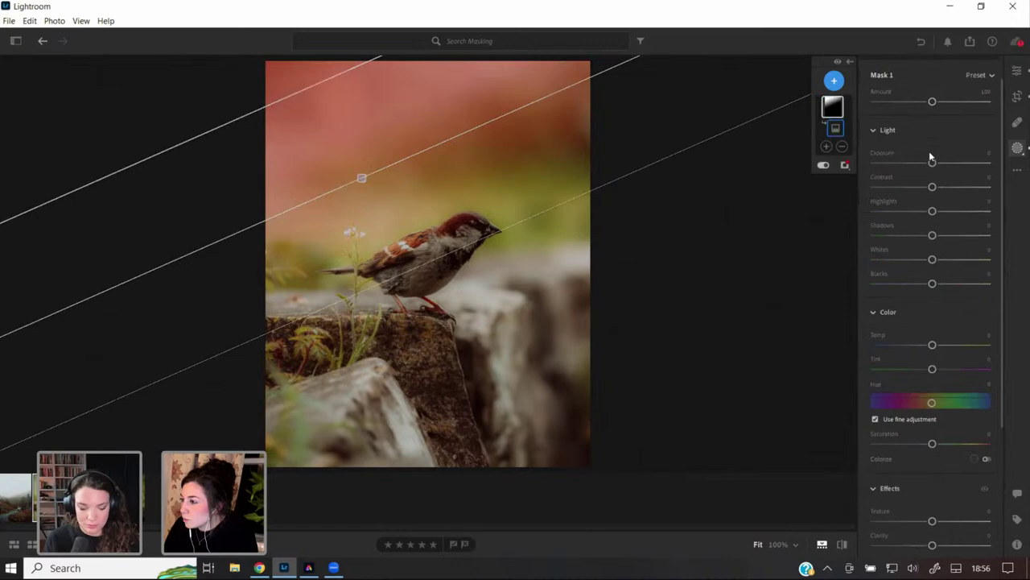
- Set the background gradient's exposure to +0.68, highlights to -93 and temperature to +31, and leave masking
drag(933, 164, 941, 164)
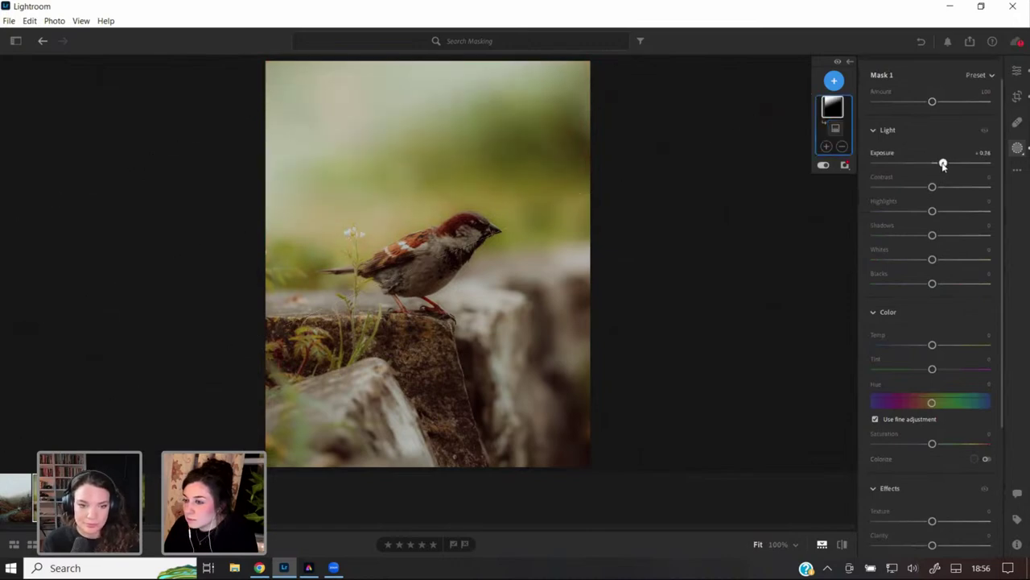
drag(932, 211, 878, 211)
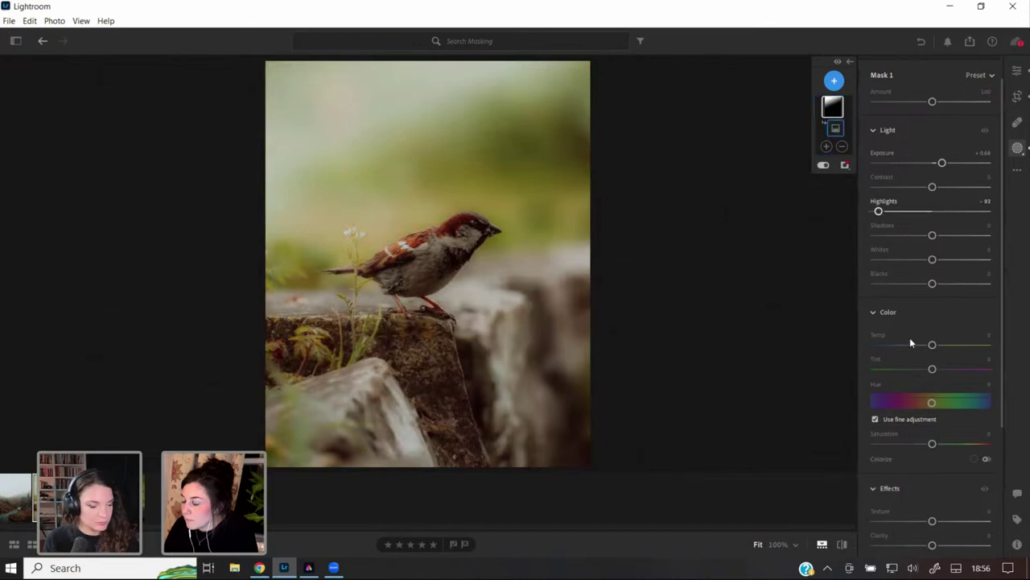
drag(932, 346, 950, 346)
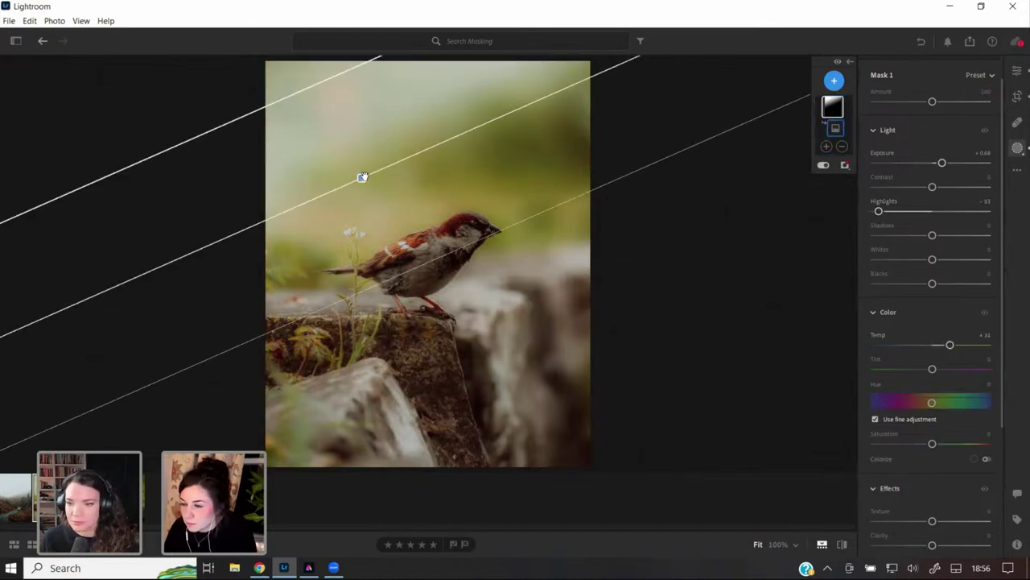
click(1017, 149)
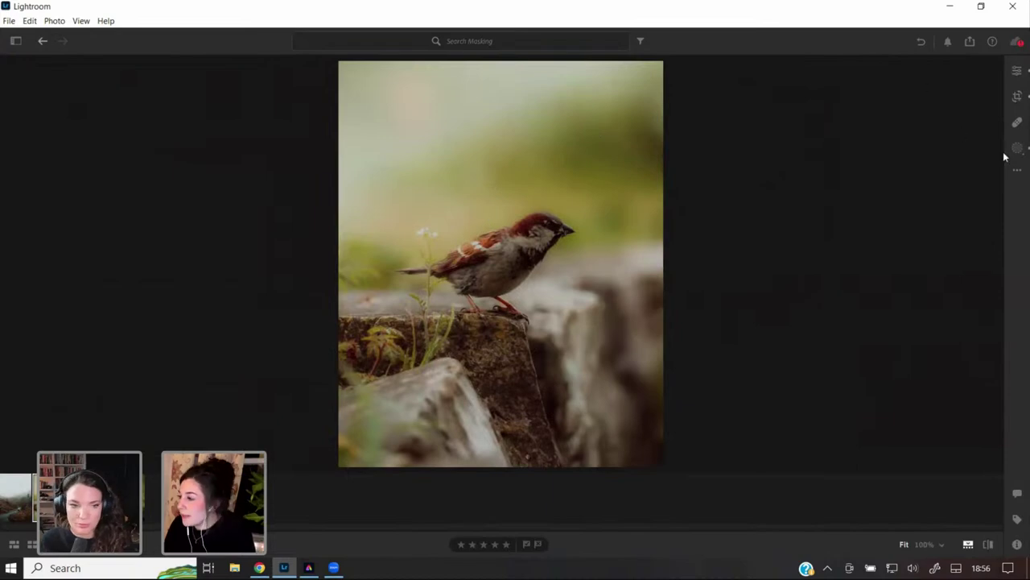
- Add a second linear gradient mask rising from the photo's bottom edge to the stone beneath the sparrow's feet
key(m)
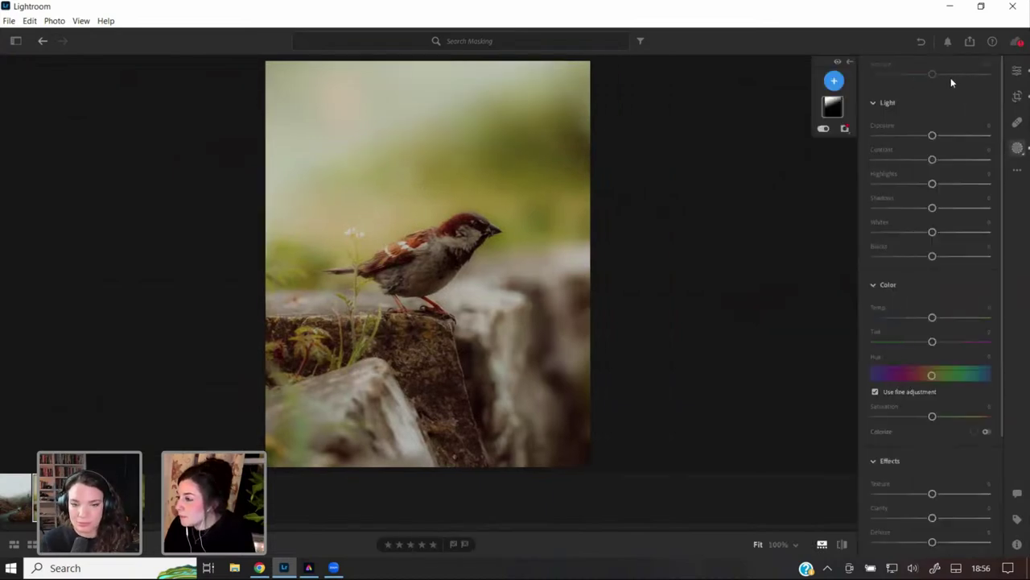
click(834, 80)
click(876, 201)
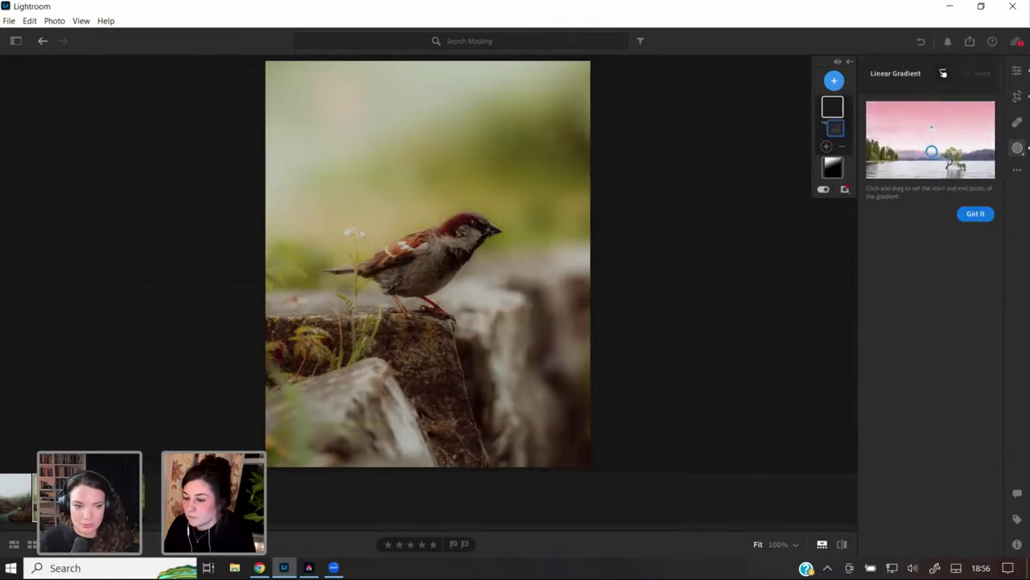
drag(447, 462, 443, 391)
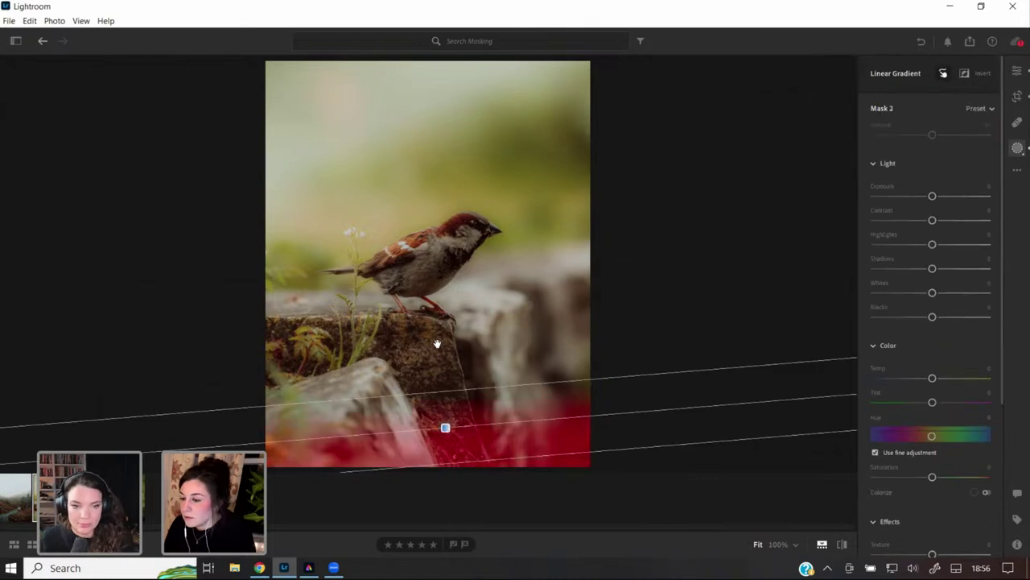
drag(437, 349, 437, 327)
drag(444, 402, 444, 391)
drag(450, 462, 451, 486)
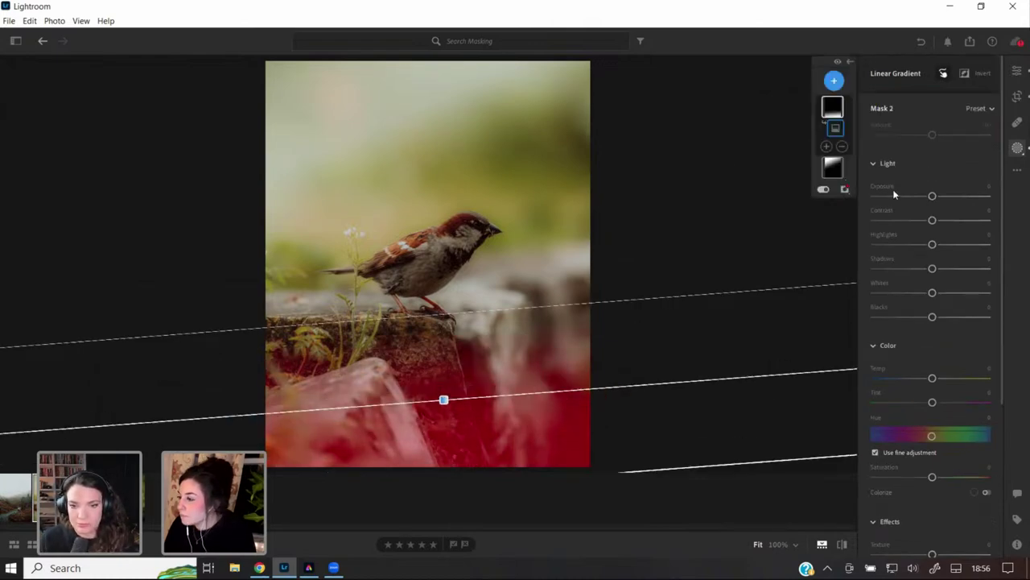
- Set the foreground gradient's exposure to -1.44, extend it slightly higher, and compare the edit with the original
drag(925, 200, 918, 198)
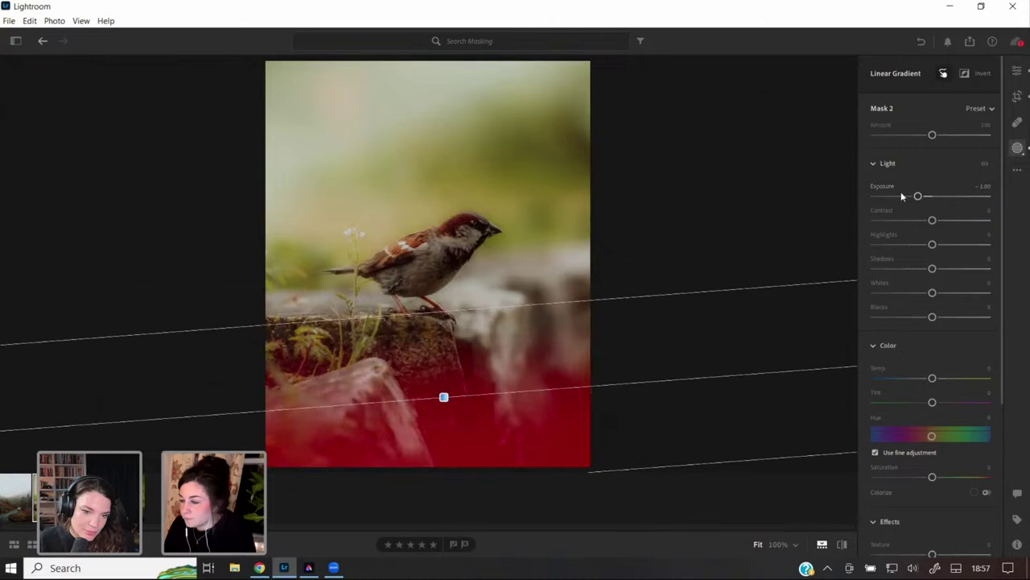
drag(913, 198, 902, 197)
mouse_move(724, 225)
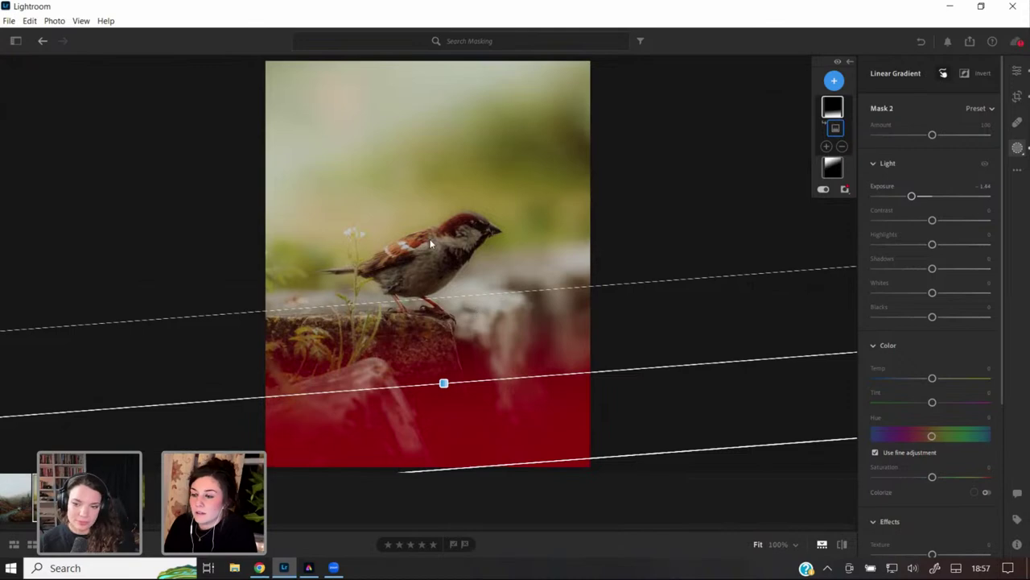
click(809, 472)
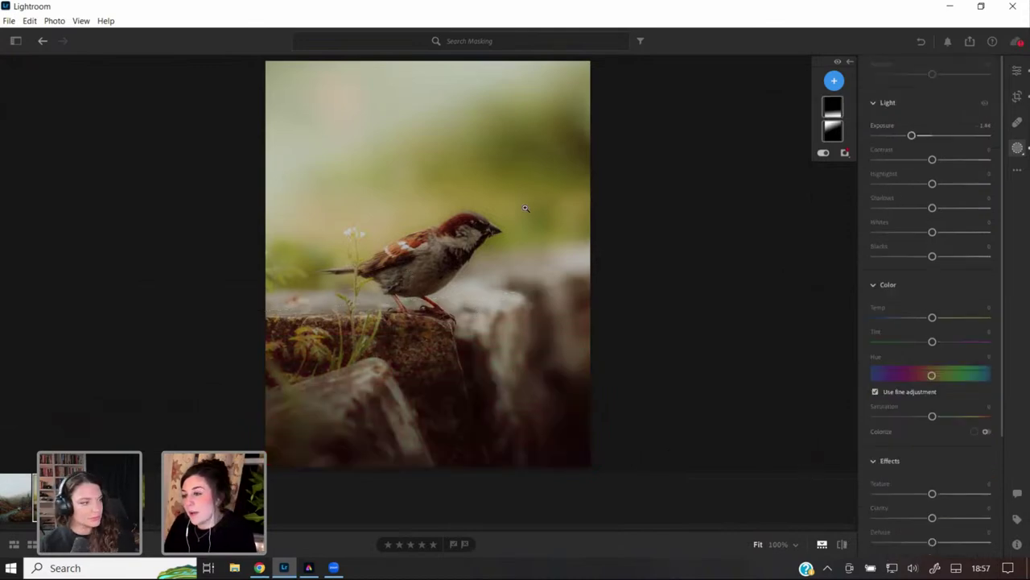
click(842, 545)
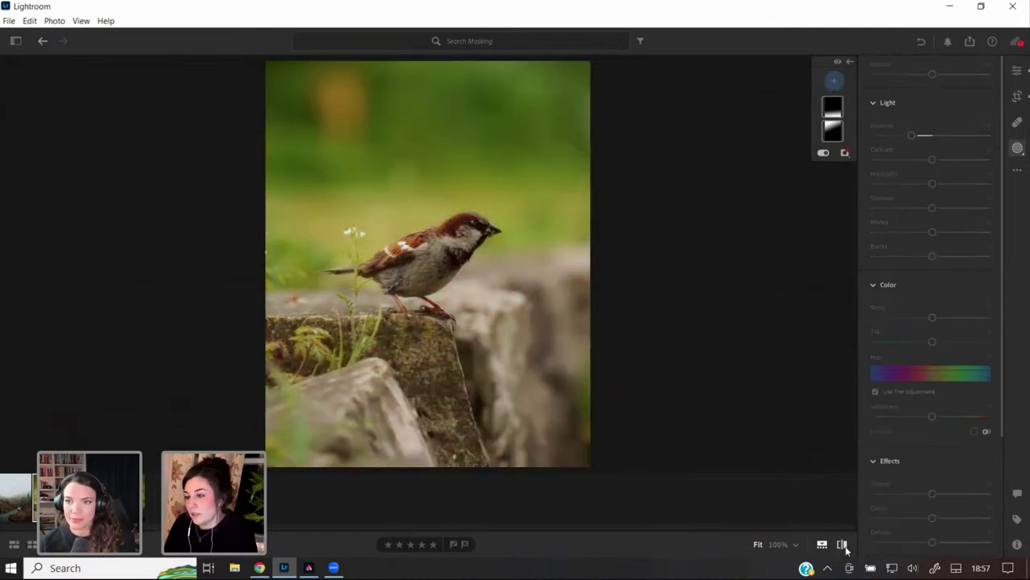
click(842, 545)
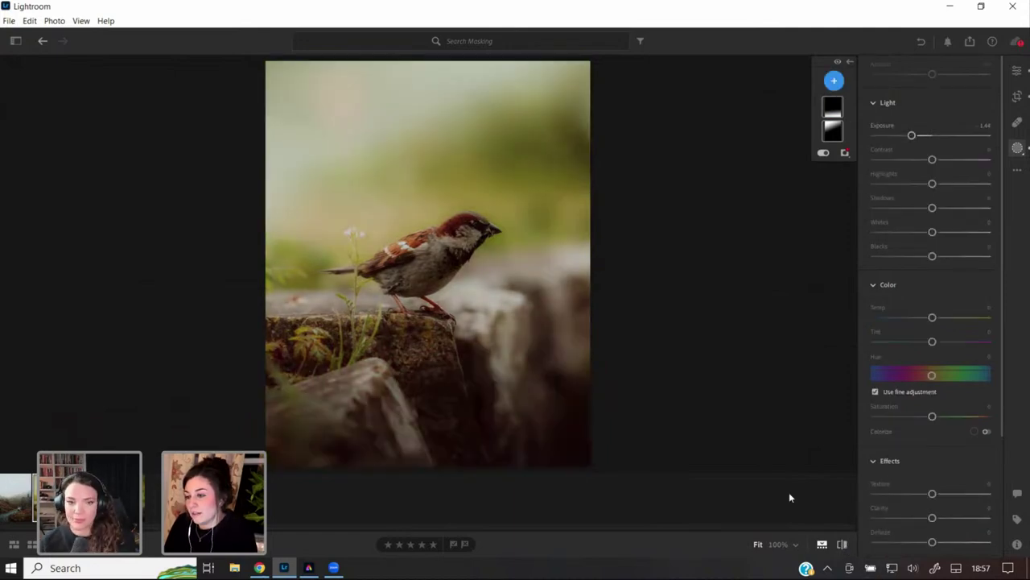
- Add a subject mask on the sparrow and raise its exposure to about +0.35
click(1016, 150)
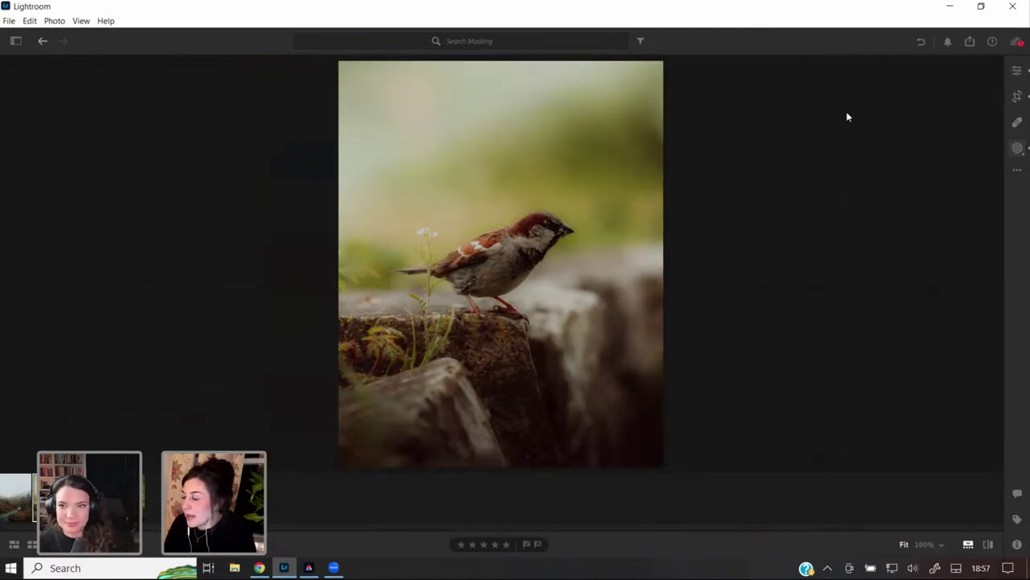
key(m)
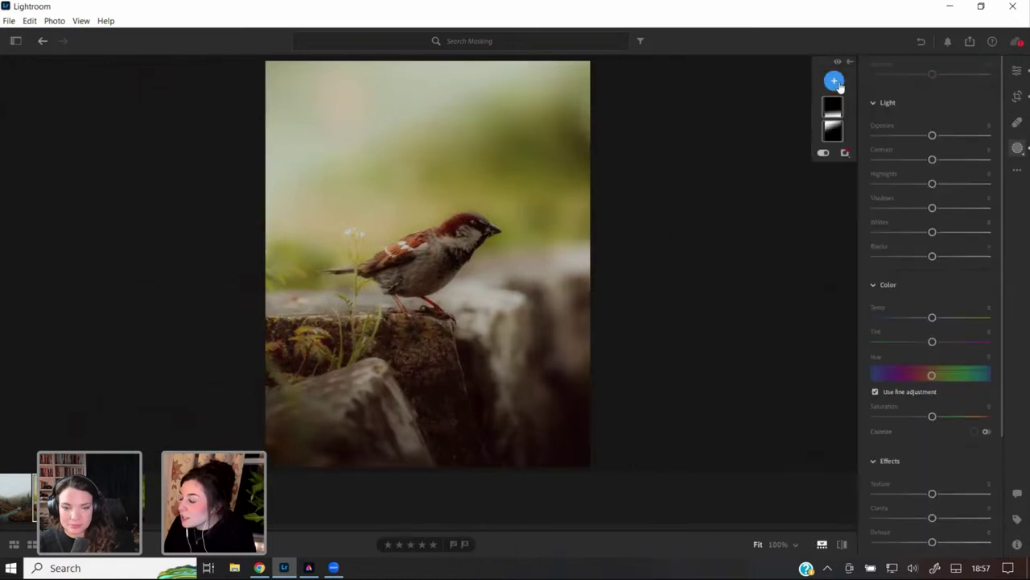
click(834, 82)
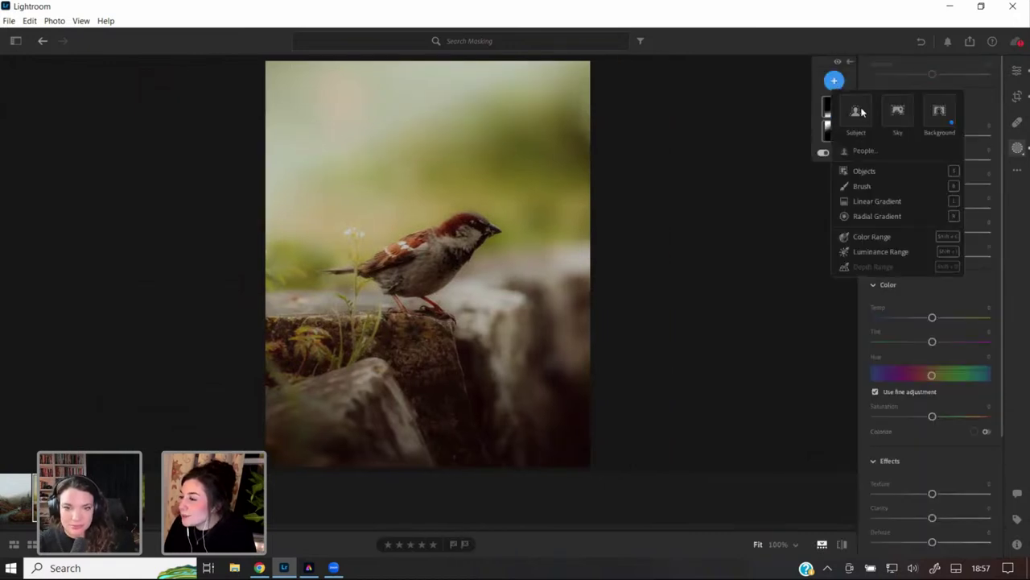
key(shift+s)
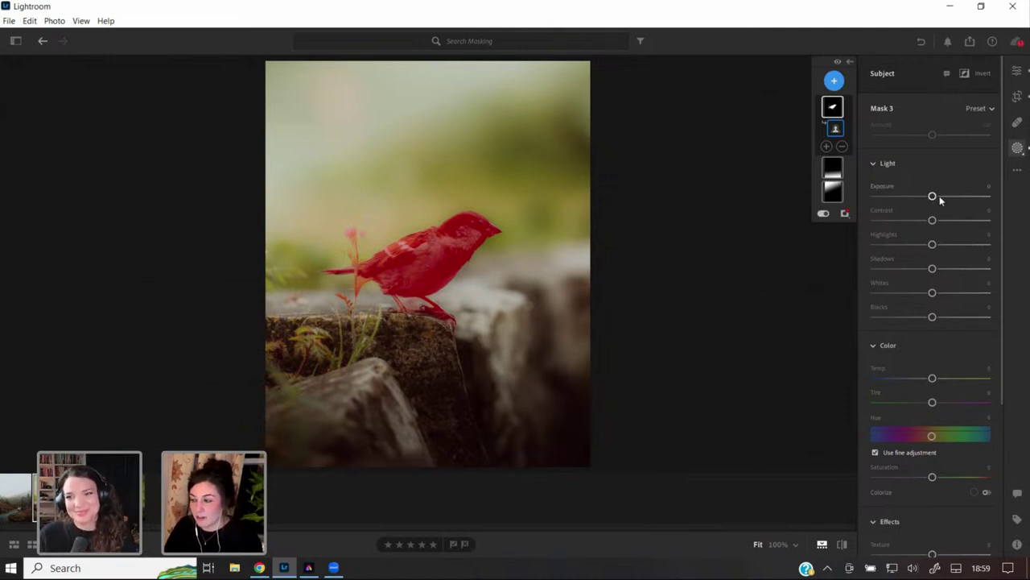
drag(933, 196, 938, 198)
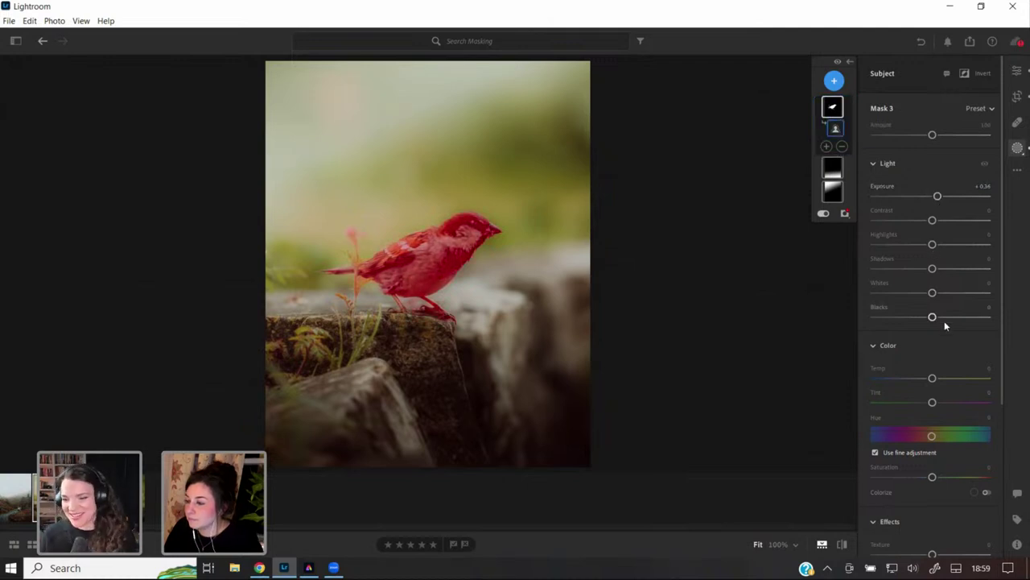
- Set the sparrow subject mask's sharpness to +33
scroll(946, 320, down, 1)
scroll(946, 321, down, 3)
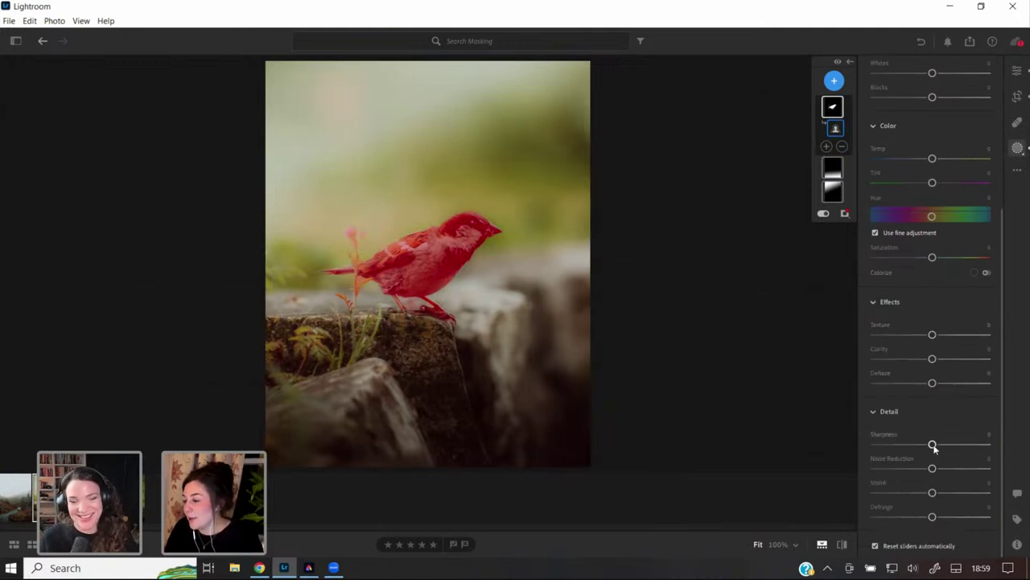
drag(933, 447, 945, 447)
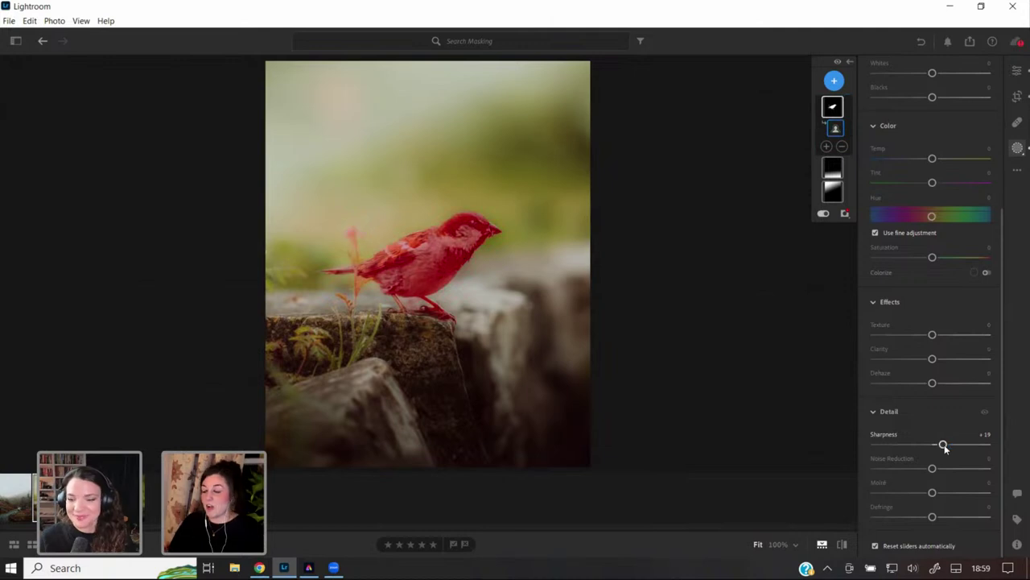
drag(944, 448, 945, 447)
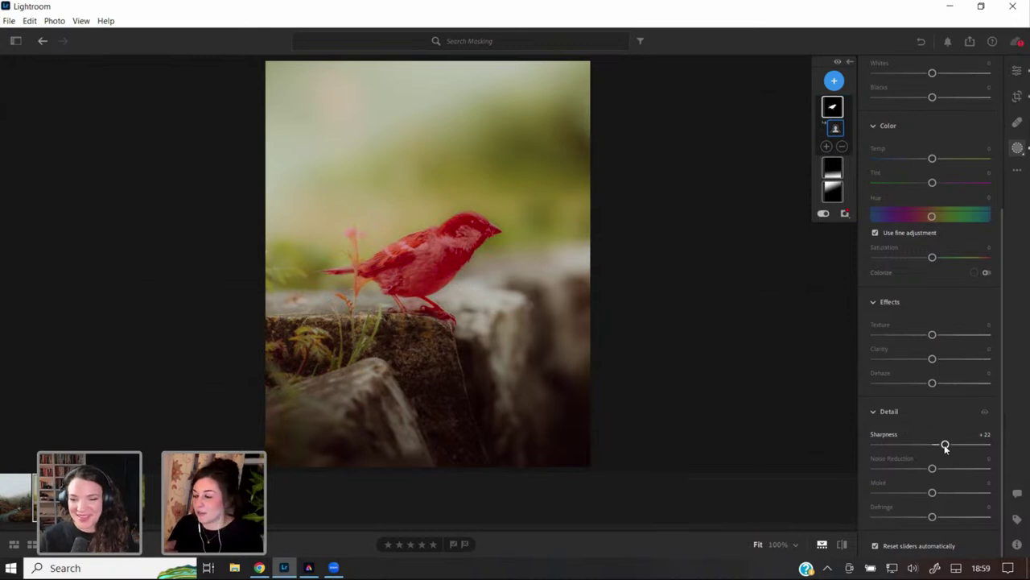
drag(945, 448, 952, 445)
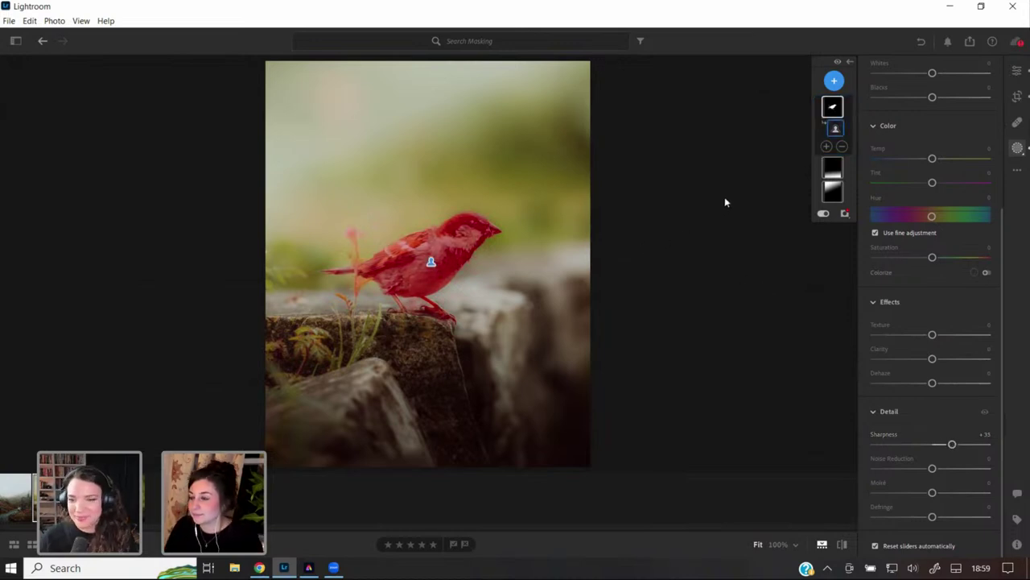
- Reduce the background gradient's whites to -29
click(834, 190)
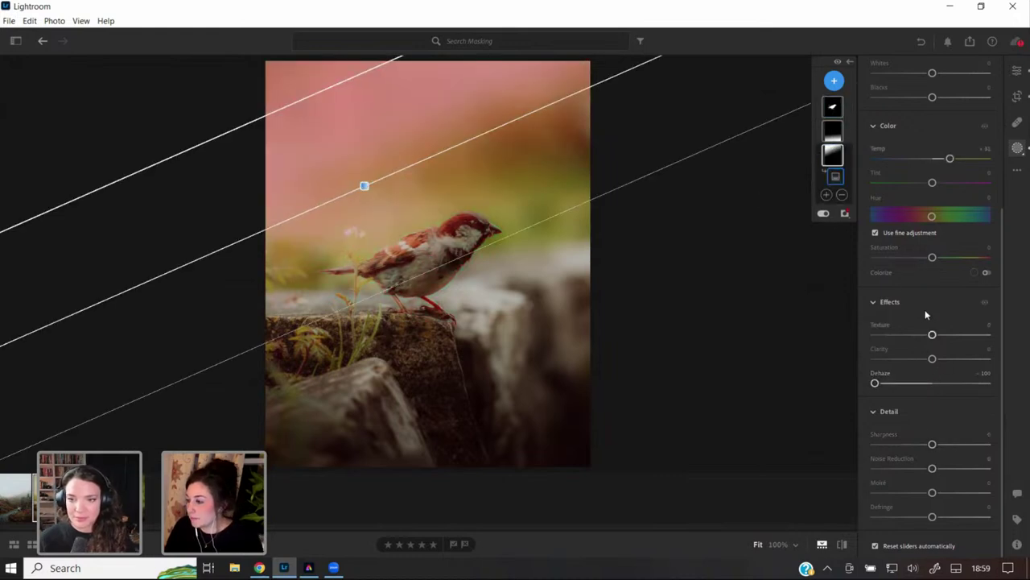
scroll(925, 309, up, 5)
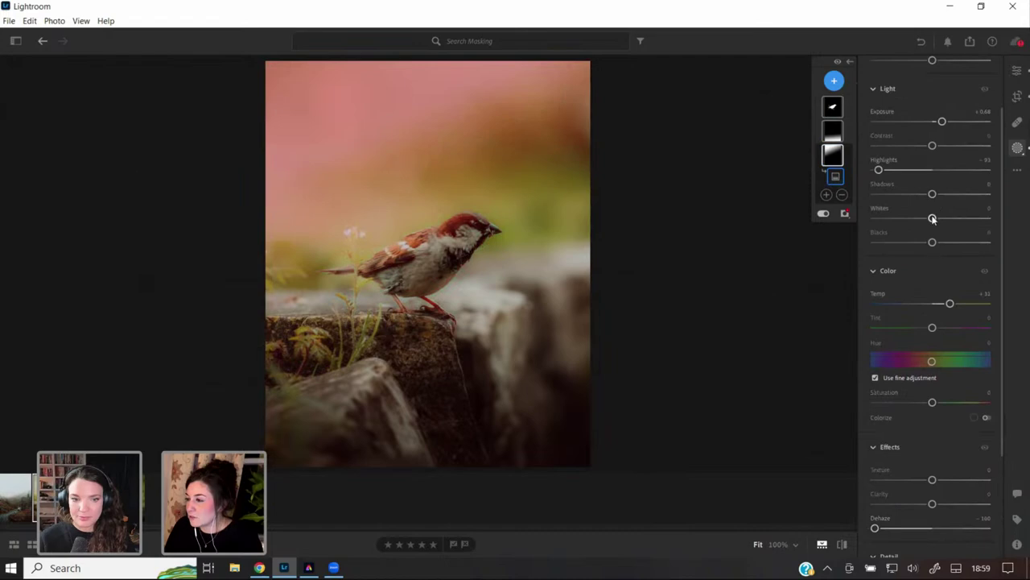
mouse_move(919, 217)
mouse_down()
mouse_move(885, 218)
mouse_move(917, 218)
mouse_up()
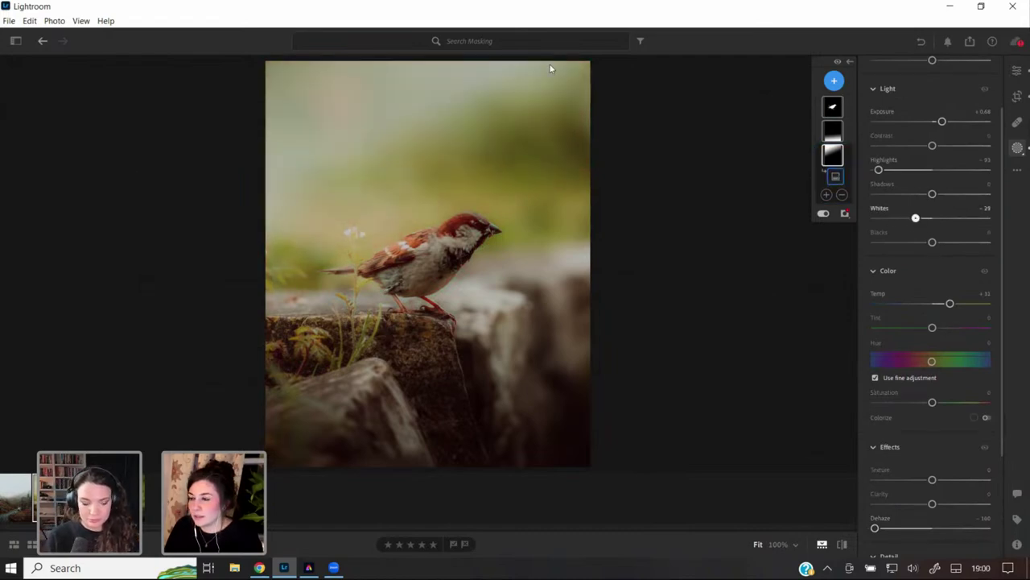
- Flatten the background gradient's angle and shift it lower over the sparrow's front side, and compare the edit with the original
drag(620, 191, 628, 216)
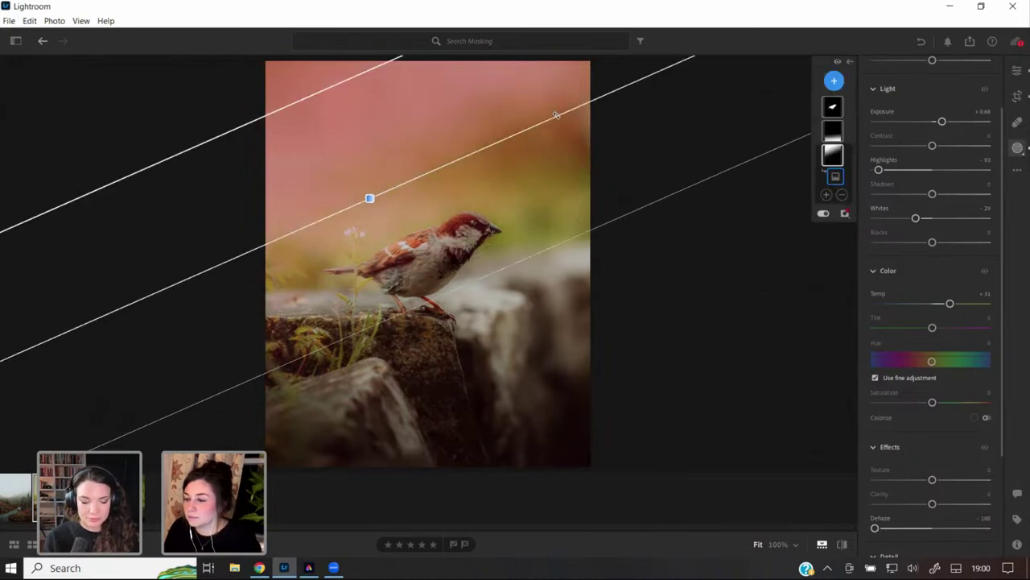
drag(554, 114, 559, 138)
drag(628, 232, 621, 212)
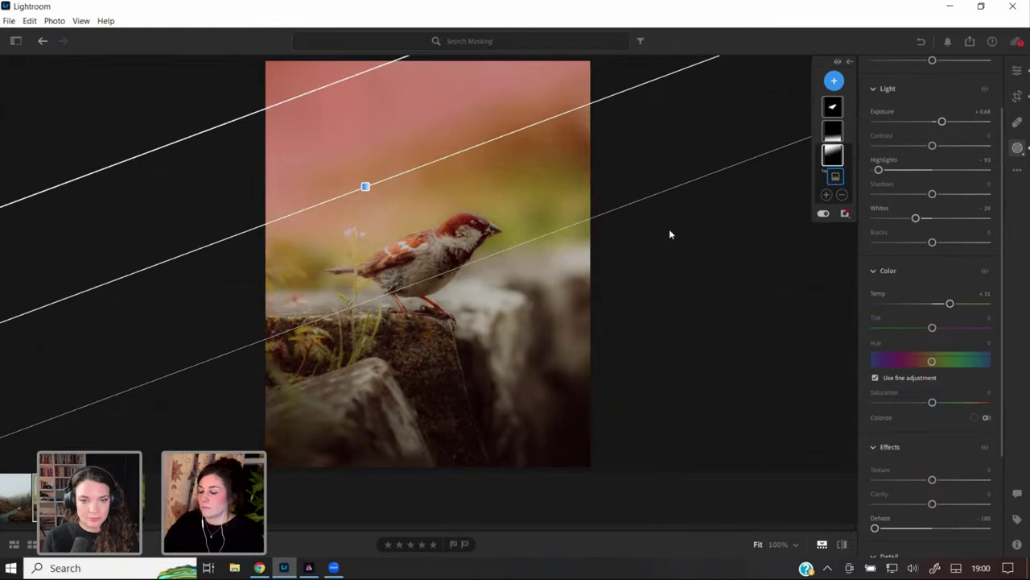
key(Delete)
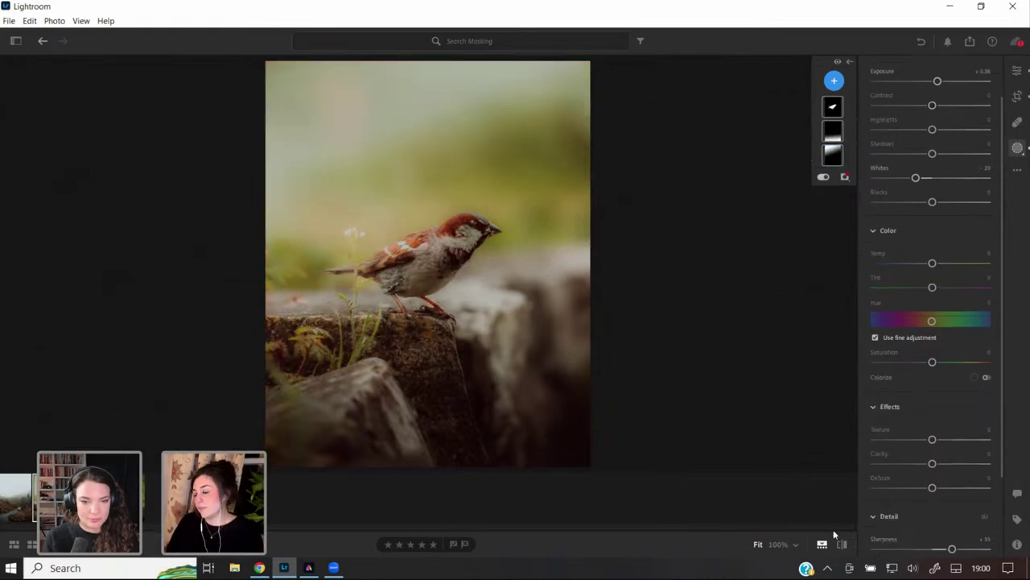
click(841, 545)
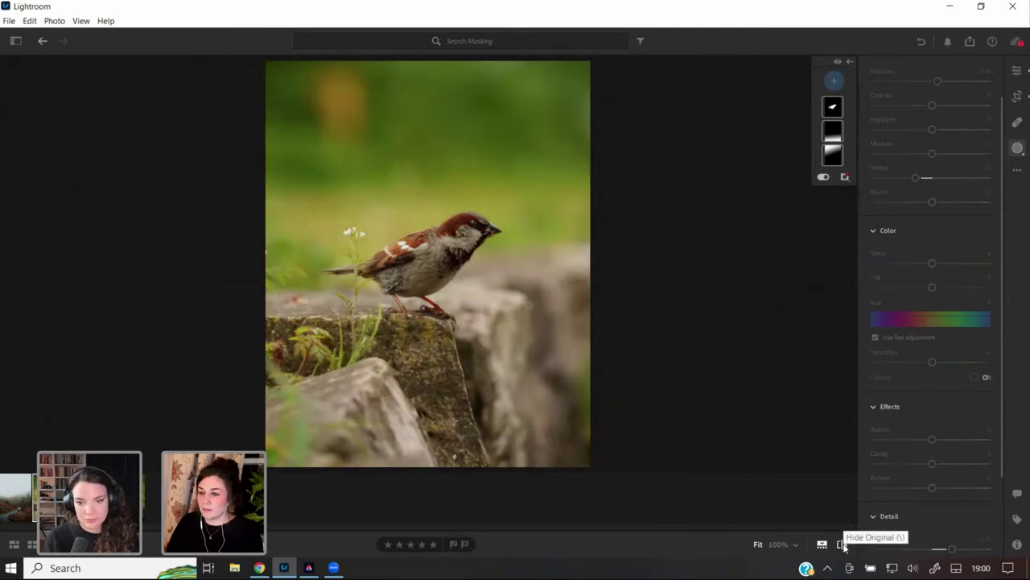
click(842, 545)
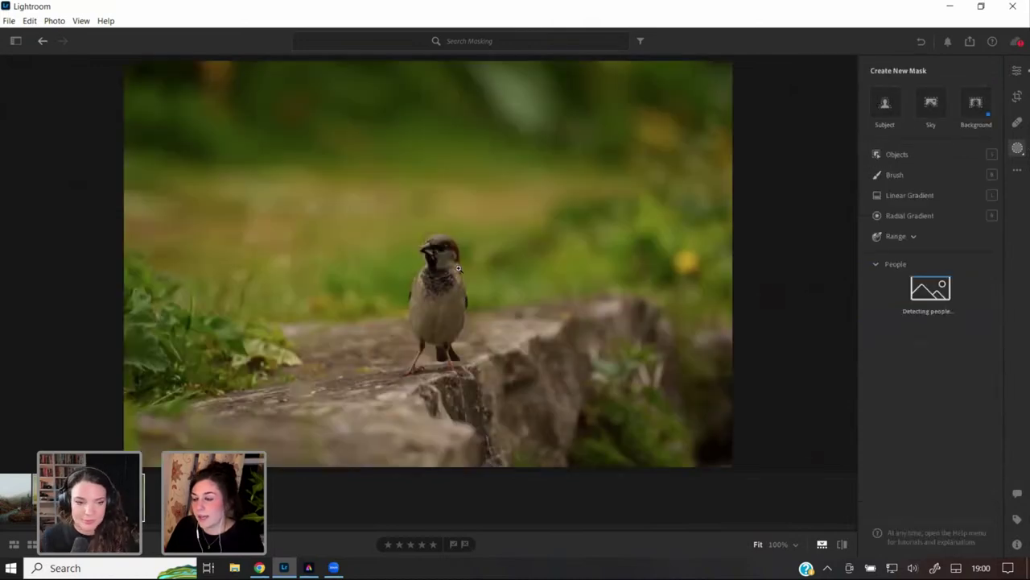
- Crop the sparrow photo to an upright 4 x 3 frame with the bird near the centre, and return to editing
click(1018, 98)
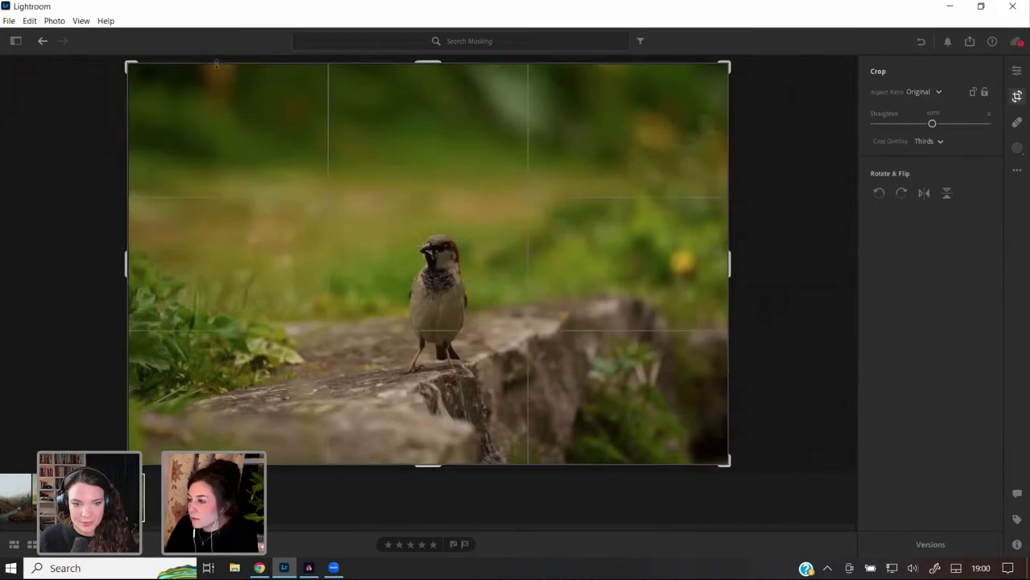
drag(126, 66, 217, 82)
drag(637, 83, 554, 89)
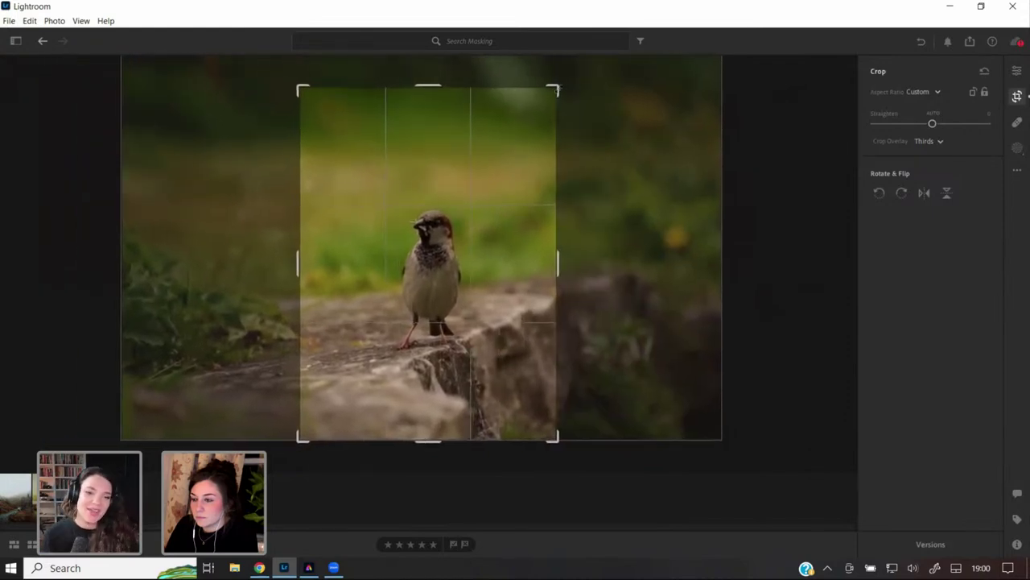
click(916, 92)
click(934, 208)
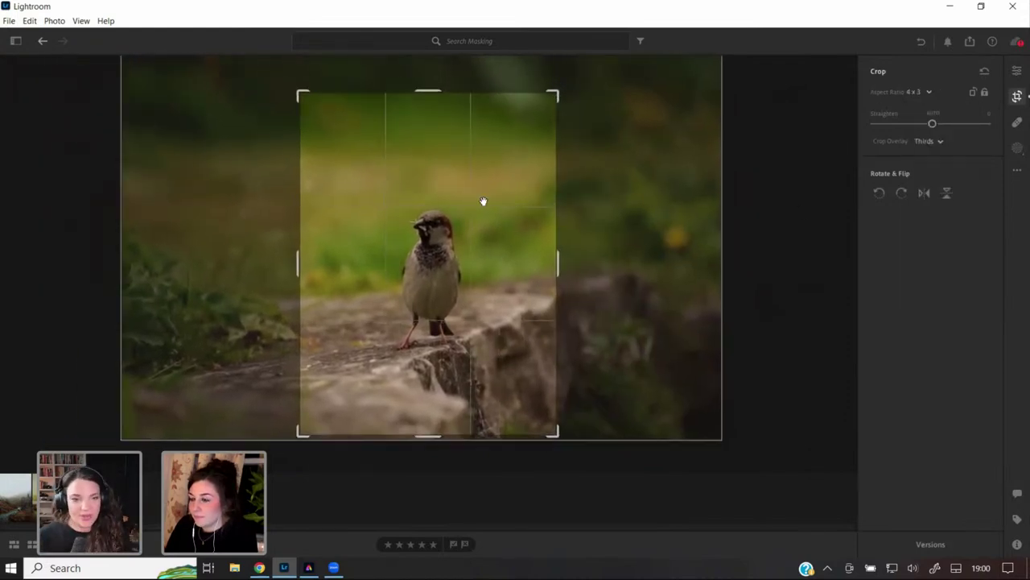
drag(556, 94, 556, 105)
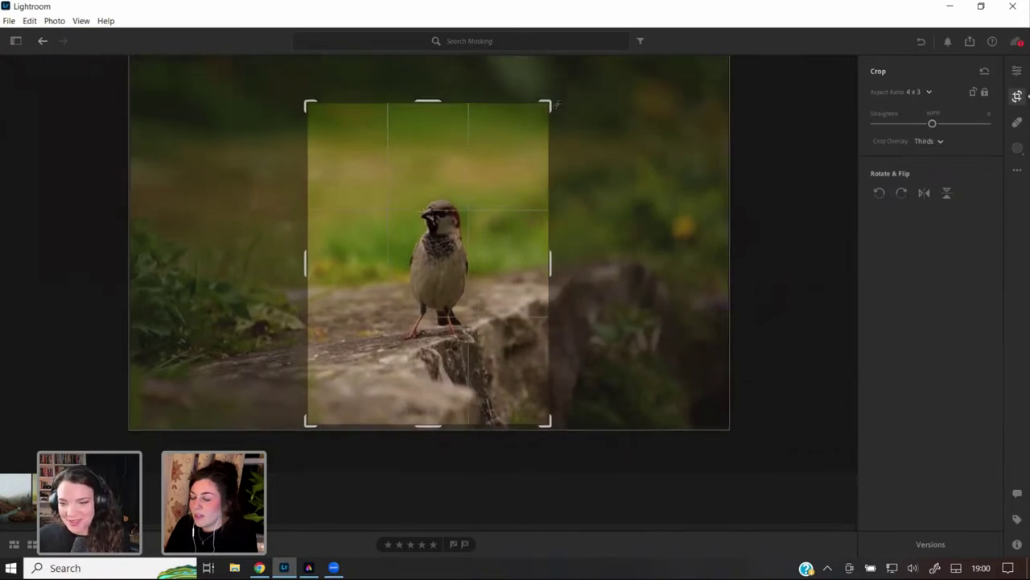
drag(479, 172, 459, 223)
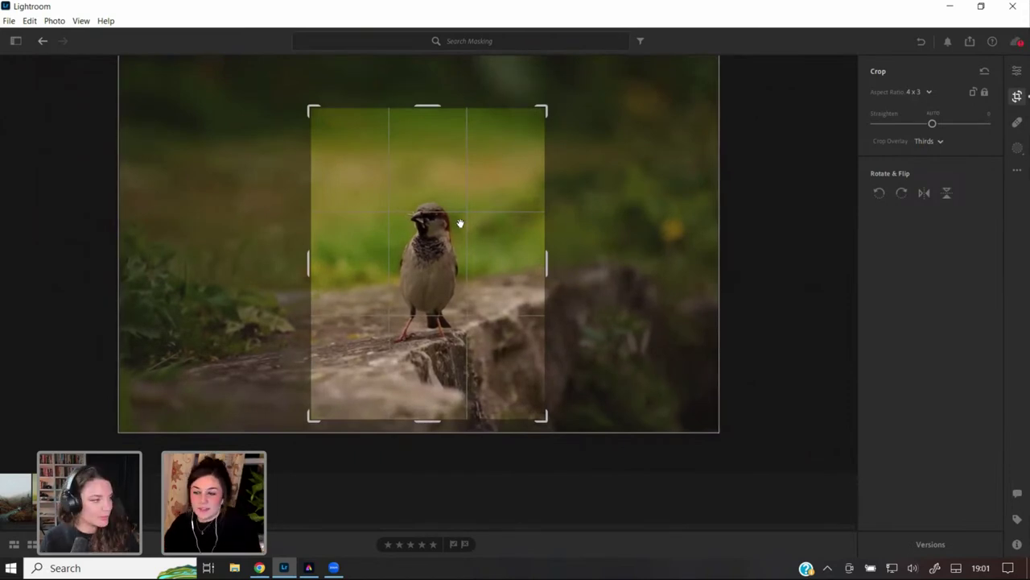
key(e)
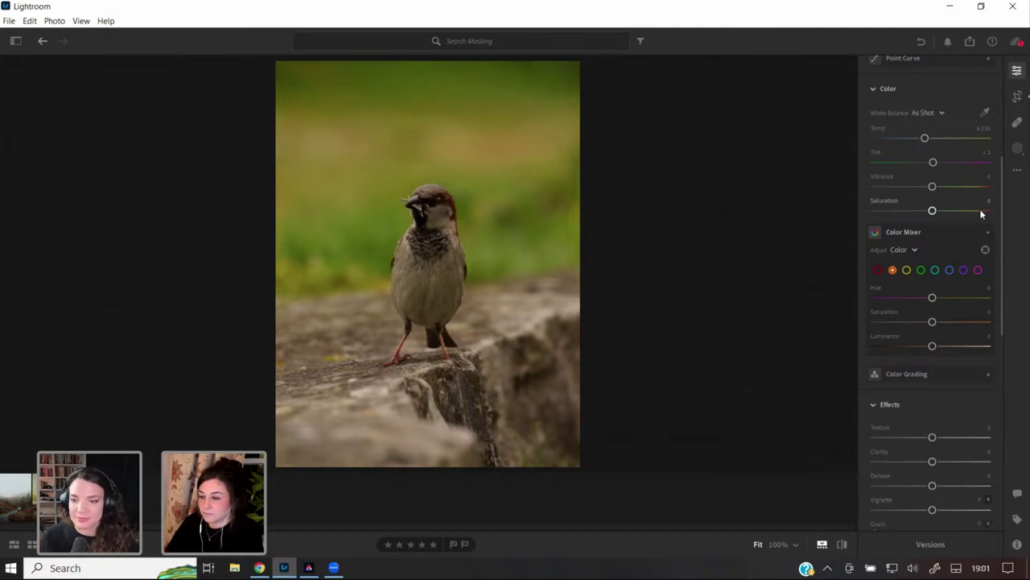
- Add a linear gradient mask fading from the photo's upper edge down to the sparrow's neck
click(1019, 151)
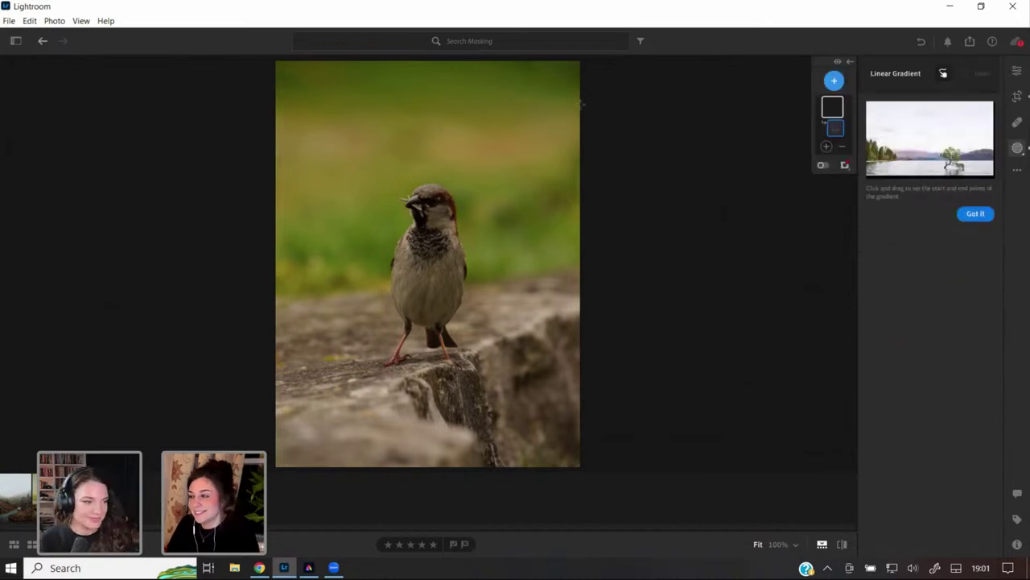
click(408, 109)
mouse_move(408, 110)
mouse_down()
mouse_move(413, 215)
mouse_move(414, 127)
mouse_up()
drag(509, 199, 511, 217)
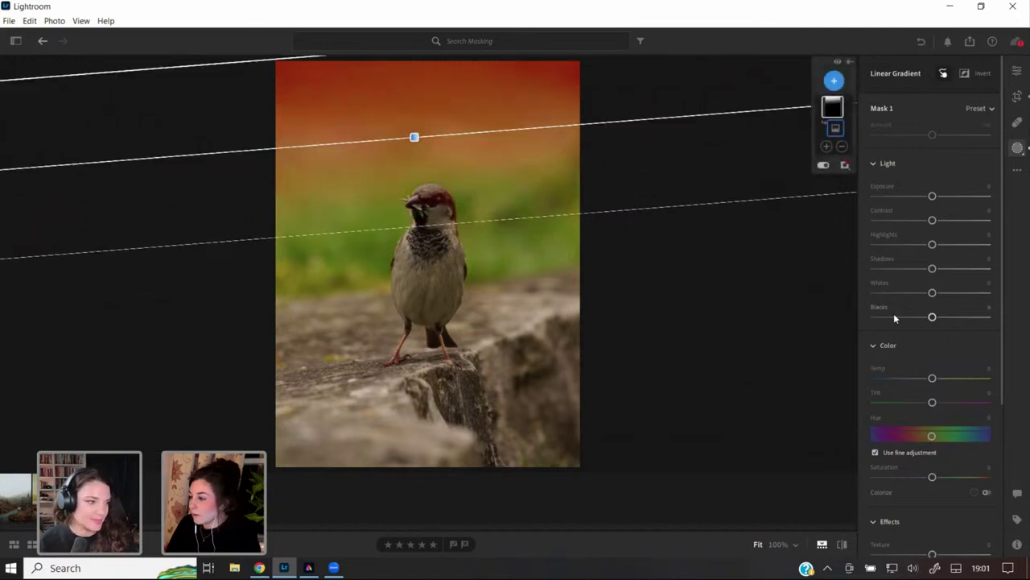
- Lower the upper gradient's dehaze to -97
scroll(901, 354, down, 3)
drag(931, 458, 877, 461)
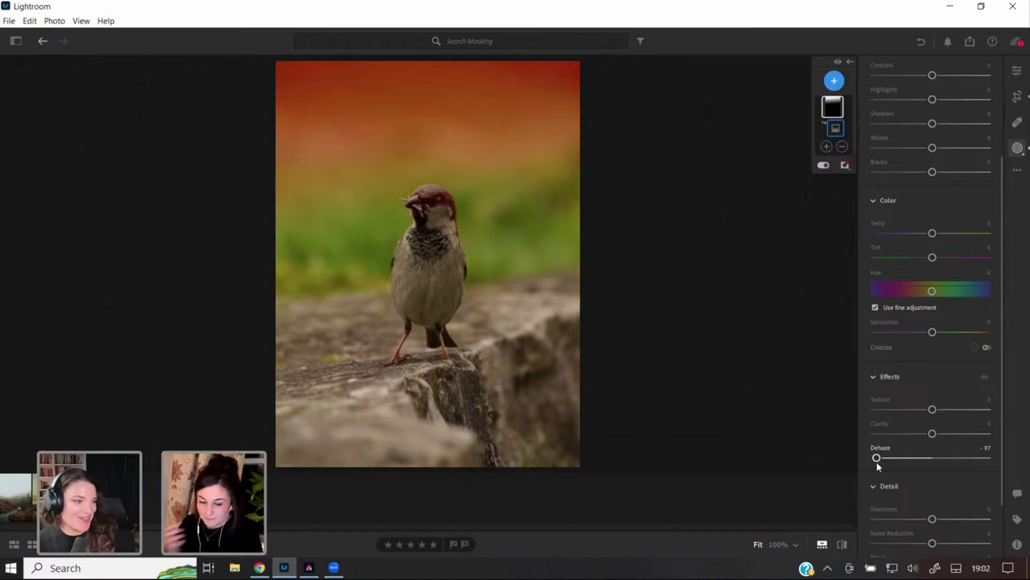
mouse_move(848, 288)
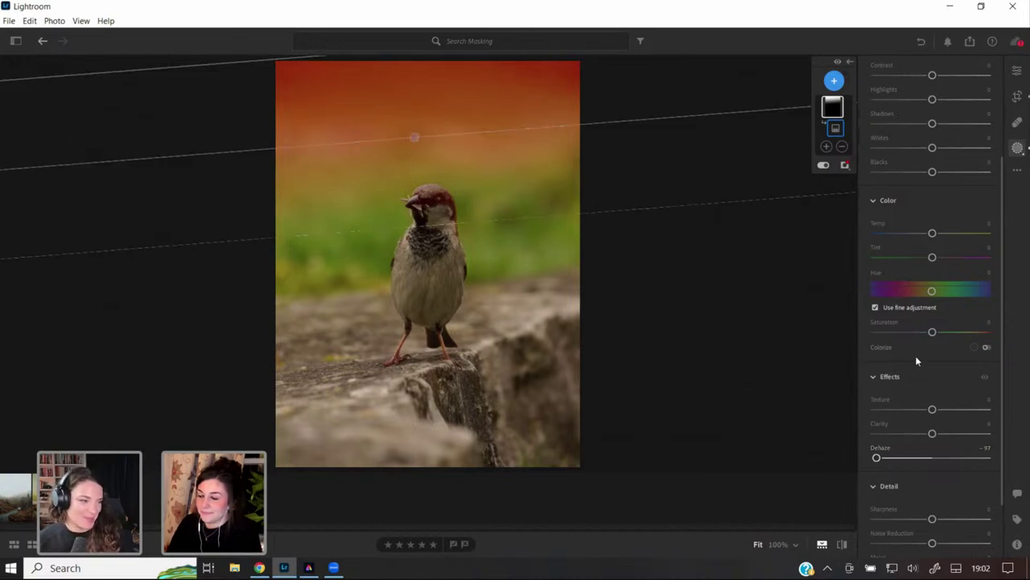
- Raise the upper gradient's exposure to +1.64 and nudge the gradient slightly lower over the background
scroll(948, 215, up, 2)
scroll(942, 186, up, 3)
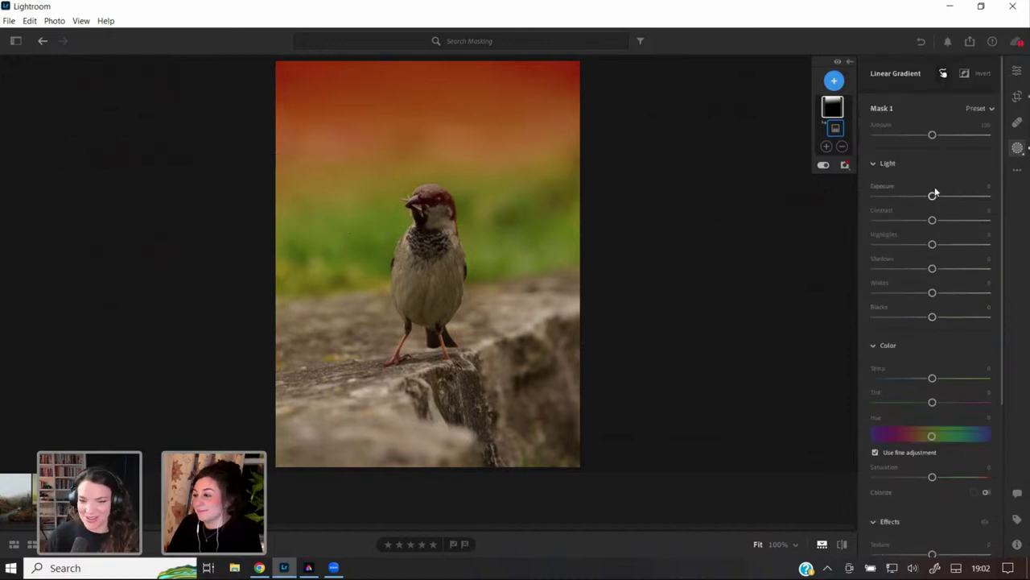
drag(932, 197, 925, 196)
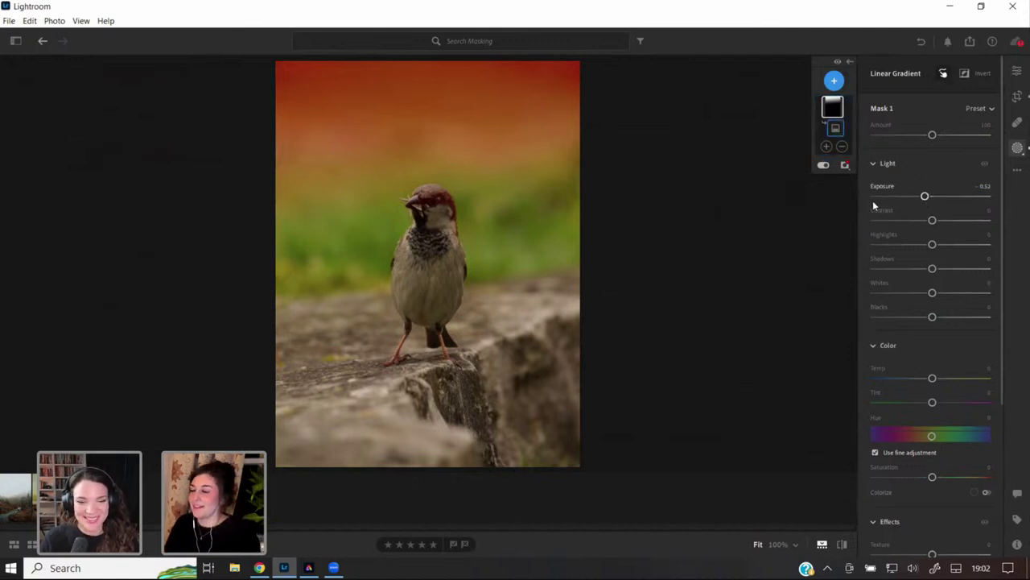
click(934, 221)
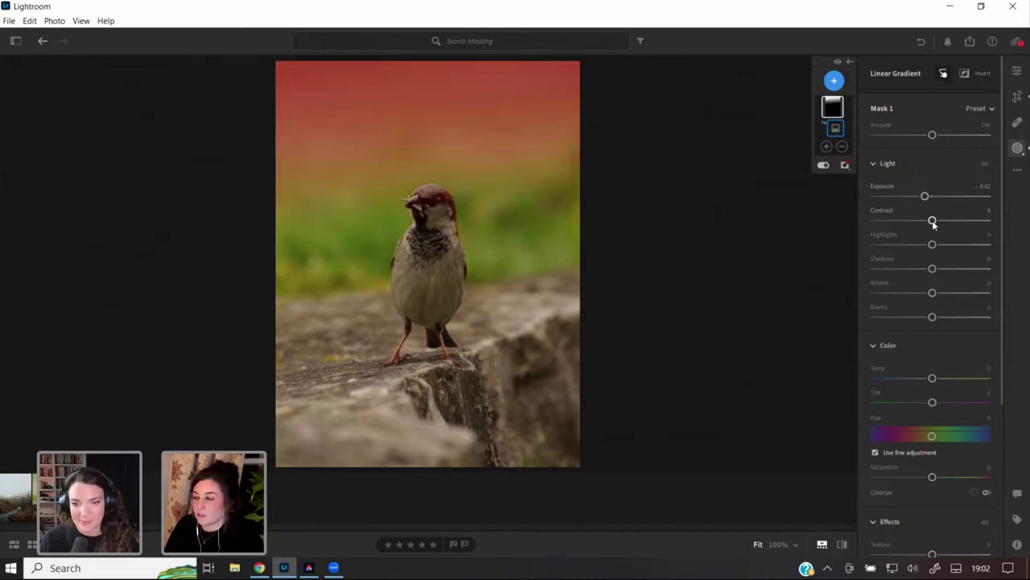
drag(925, 195, 955, 196)
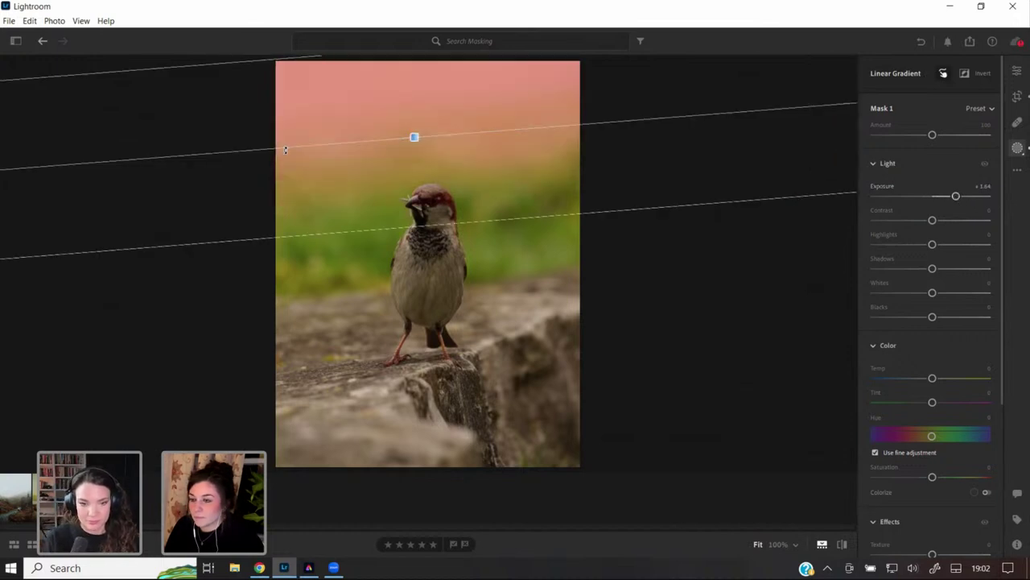
drag(413, 150, 416, 152)
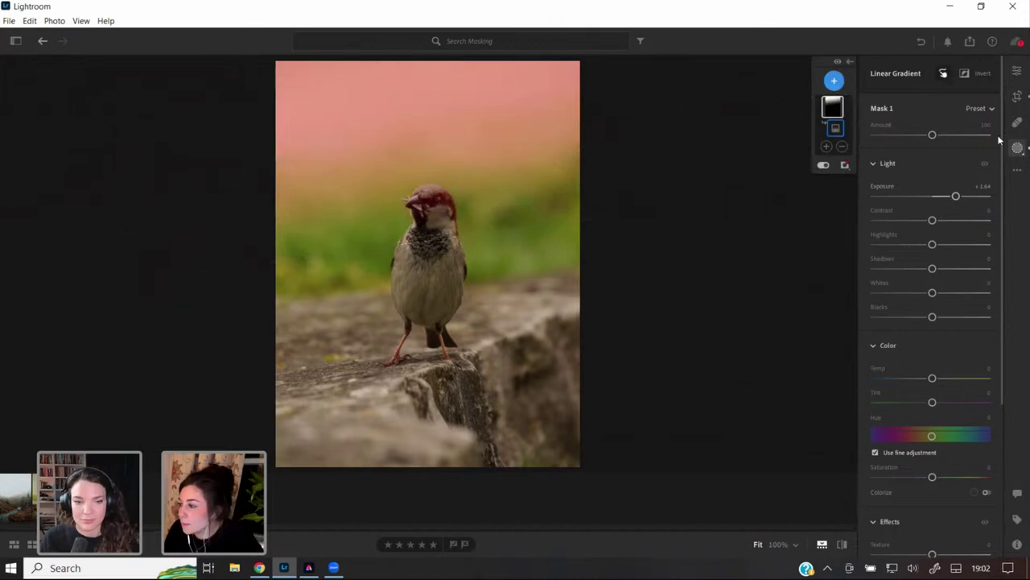
- Add a second linear gradient rising over the foreground stone to the sparrow's body, and set its exposure to -2.08
click(837, 84)
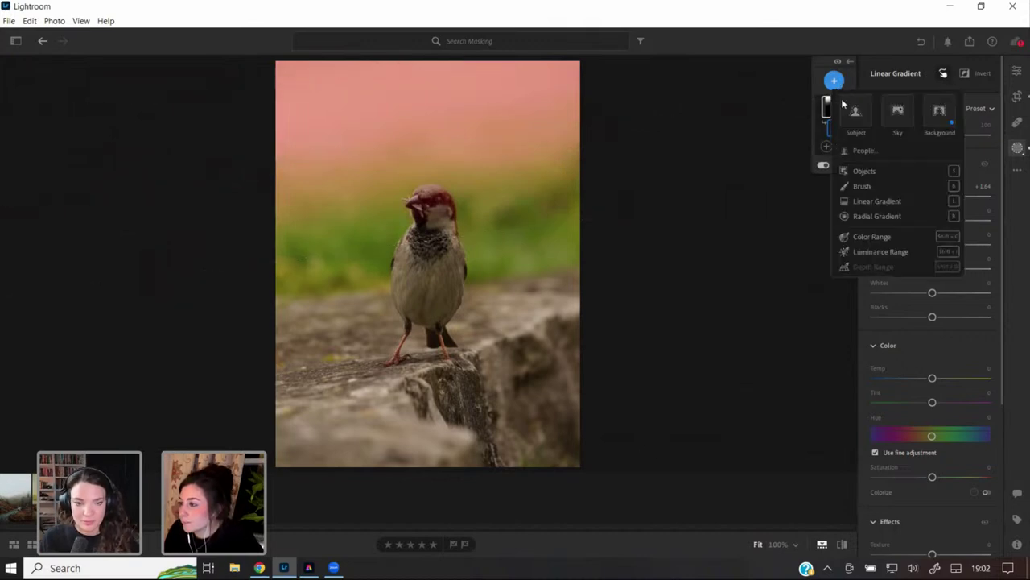
click(870, 201)
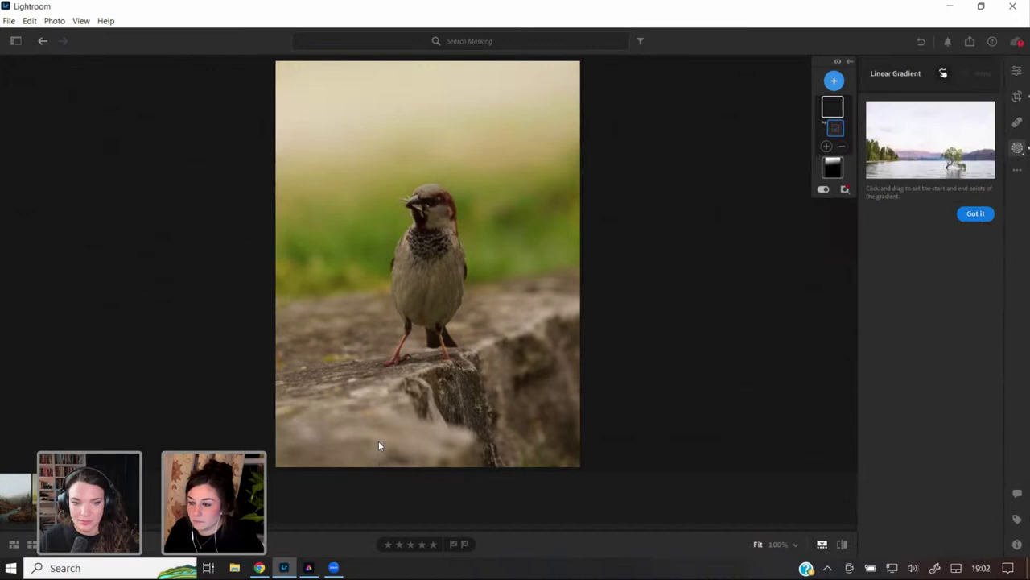
drag(347, 459, 355, 298)
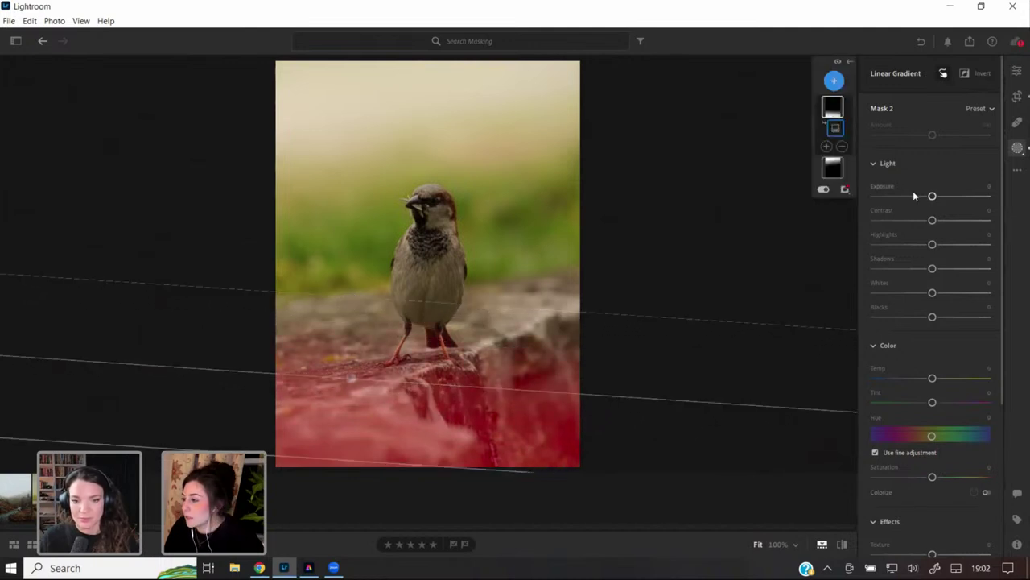
drag(932, 196, 901, 197)
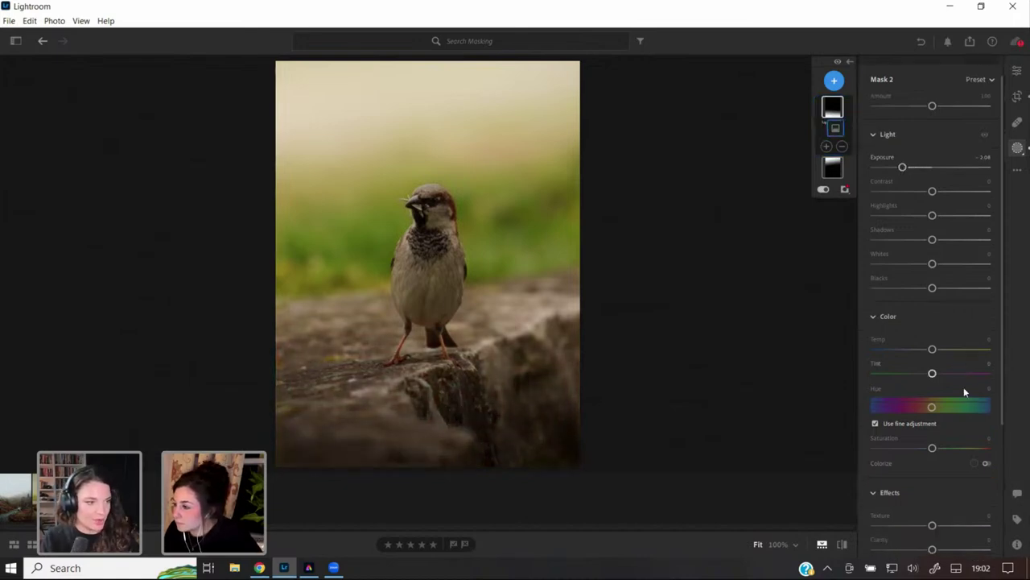
scroll(963, 387, down, 3)
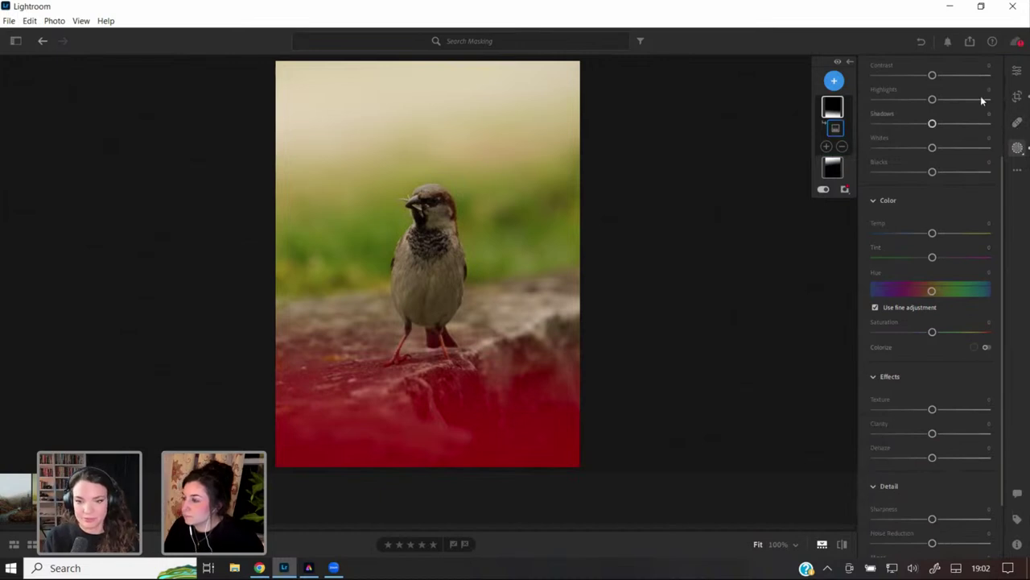
- Reduce the whole photo's highlights to -10
click(1016, 73)
click(1016, 72)
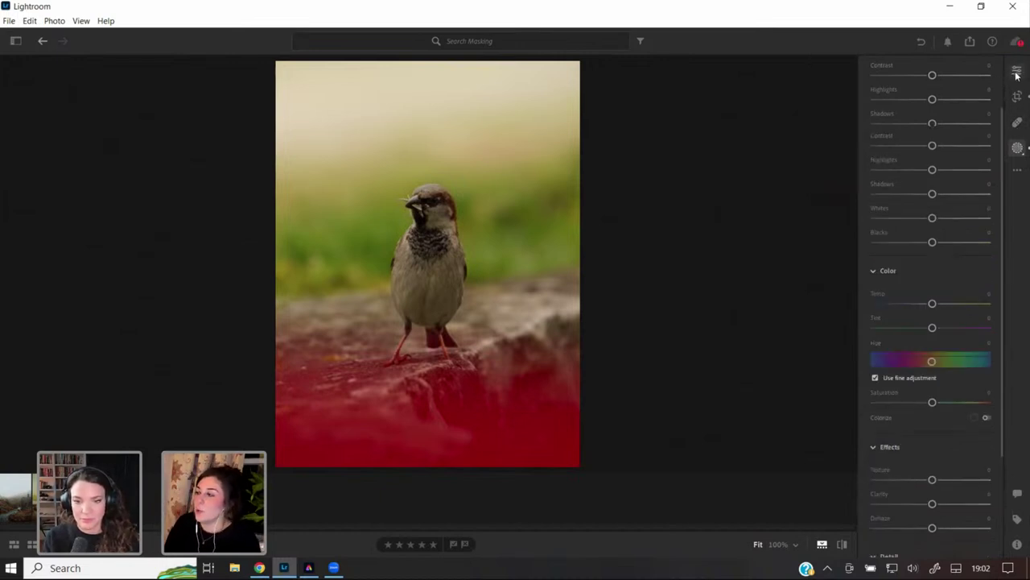
scroll(957, 185, up, 1)
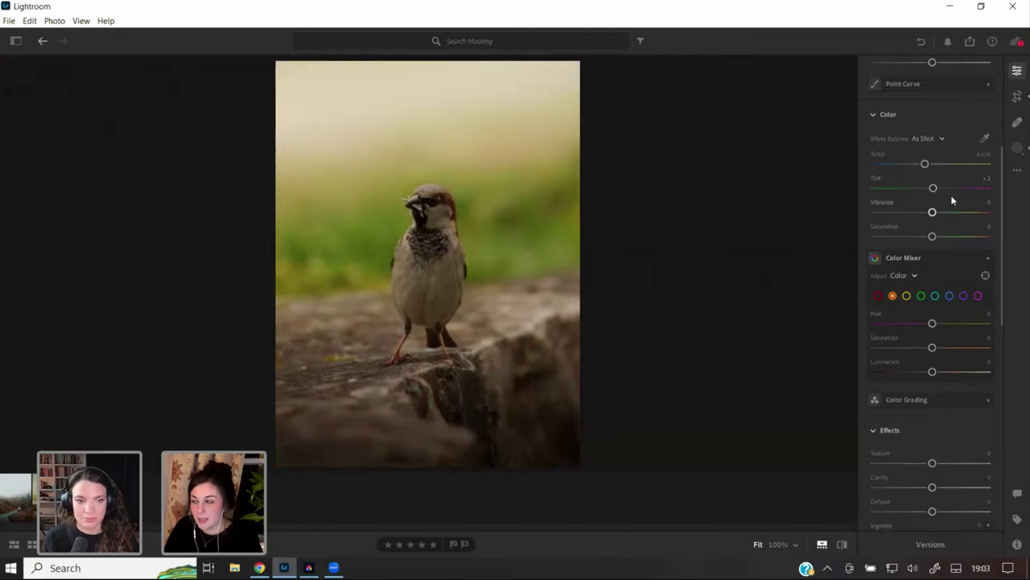
scroll(951, 195, up, 2)
scroll(951, 194, up, 3)
scroll(945, 207, up, 3)
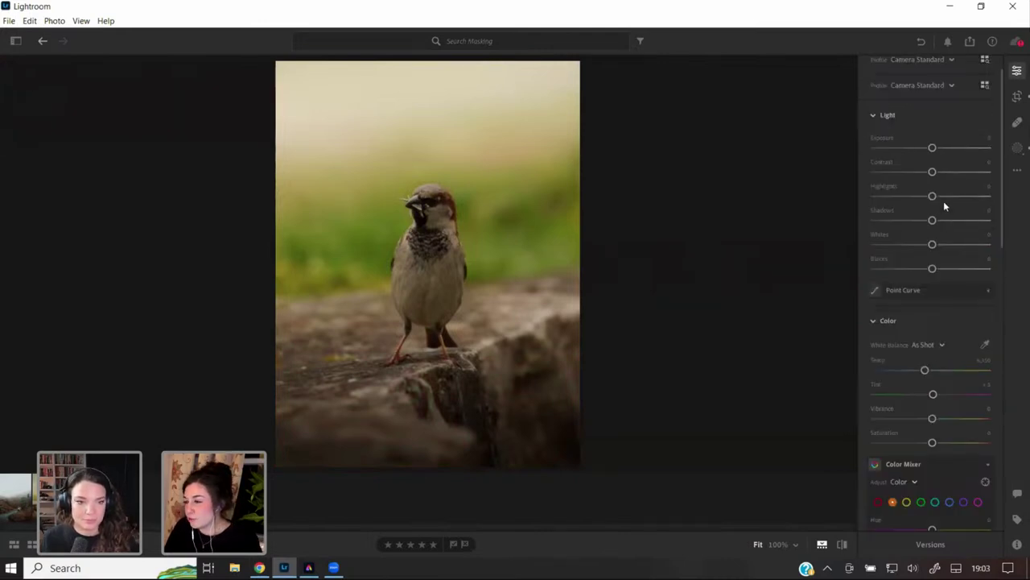
scroll(944, 201, up, 2)
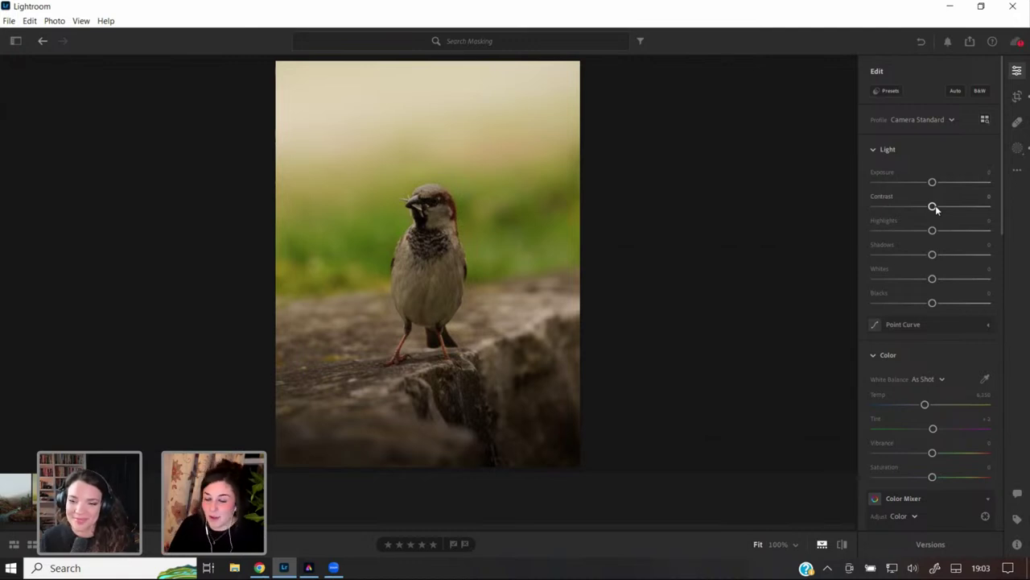
drag(932, 230, 926, 231)
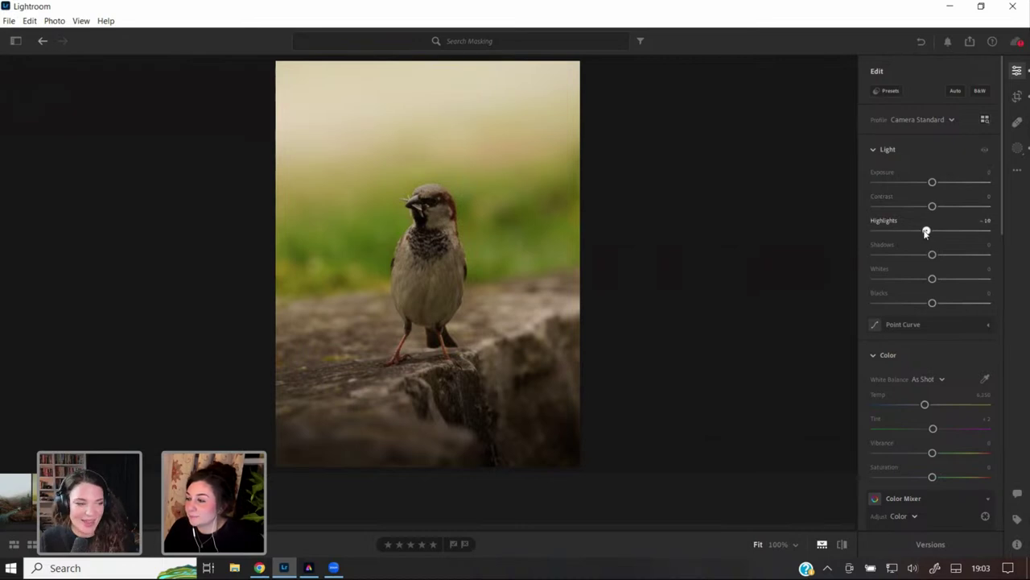
- Add a brush mask with size 18.2, feather 100 and flow 50, and paint it over the sparrow's head and body
click(1019, 148)
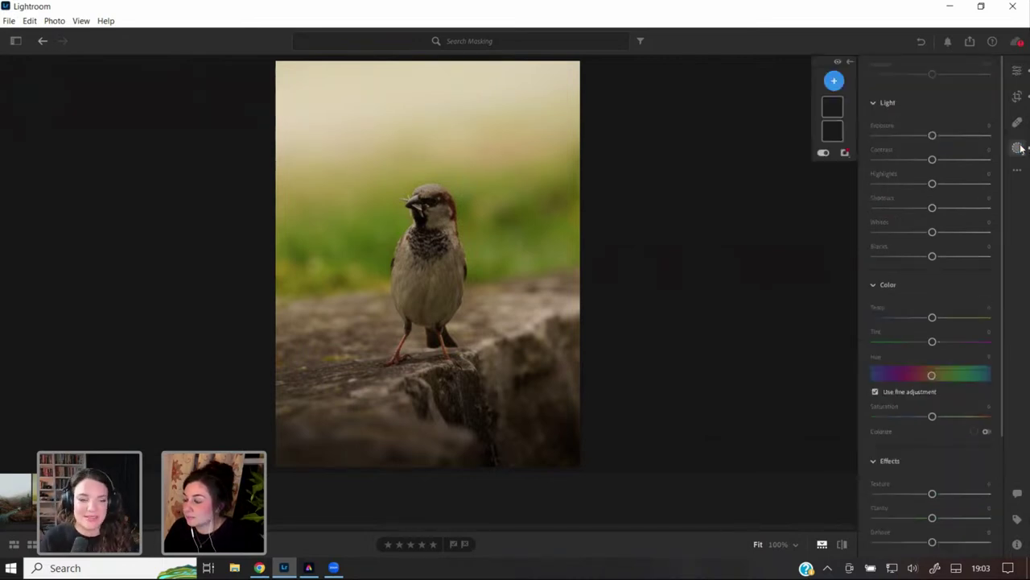
click(835, 81)
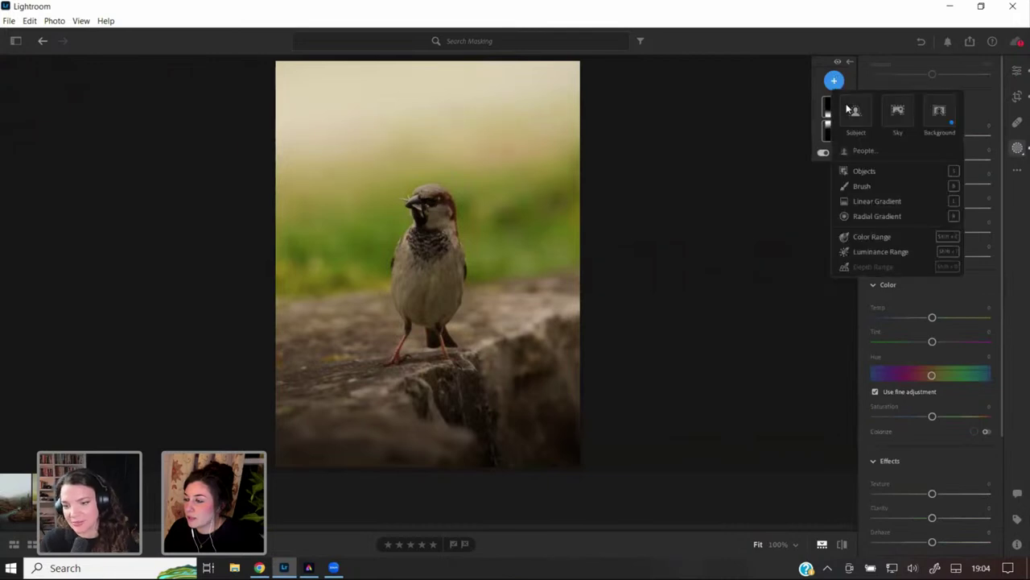
click(823, 108)
click(835, 81)
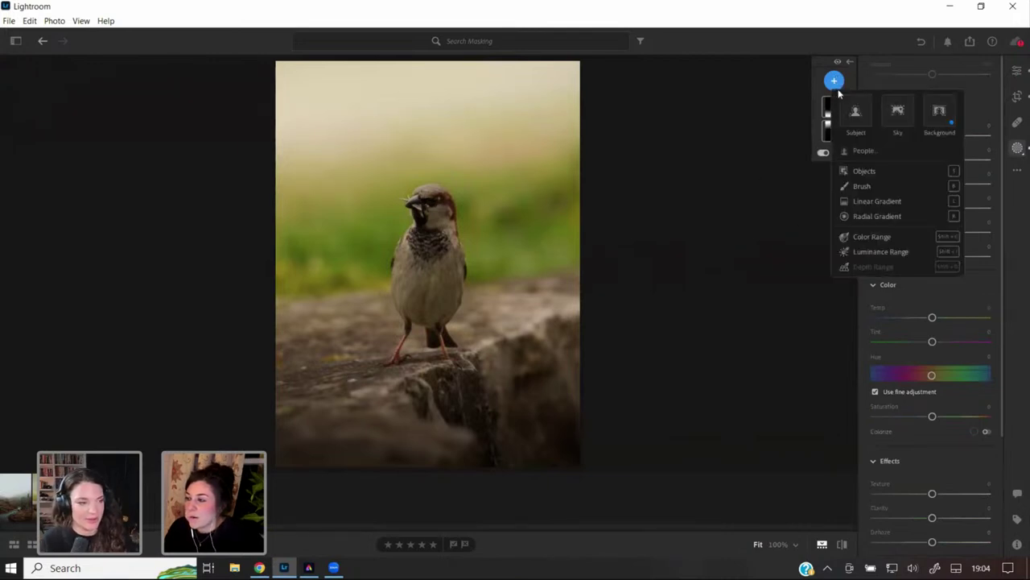
click(858, 186)
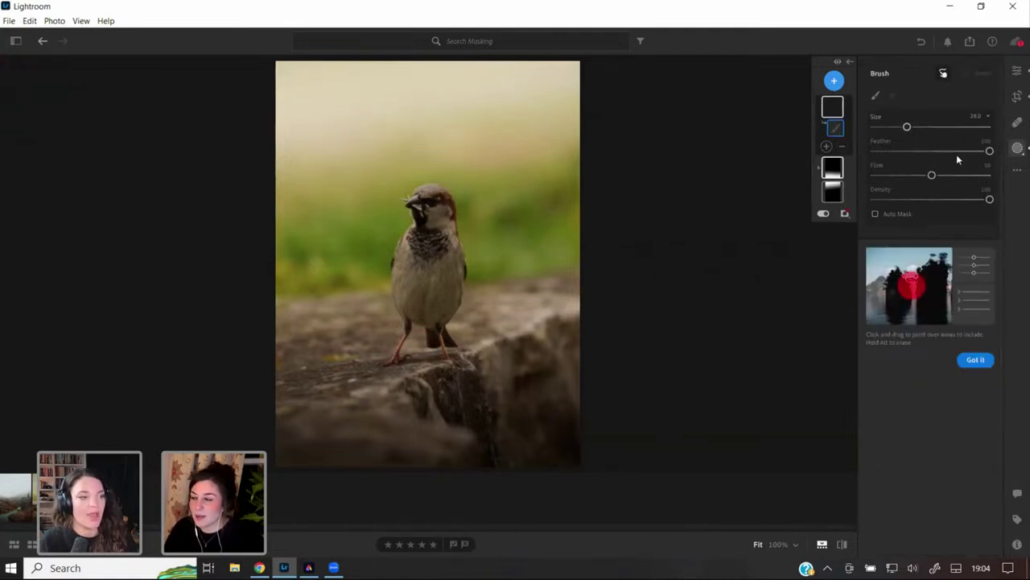
drag(905, 127, 895, 126)
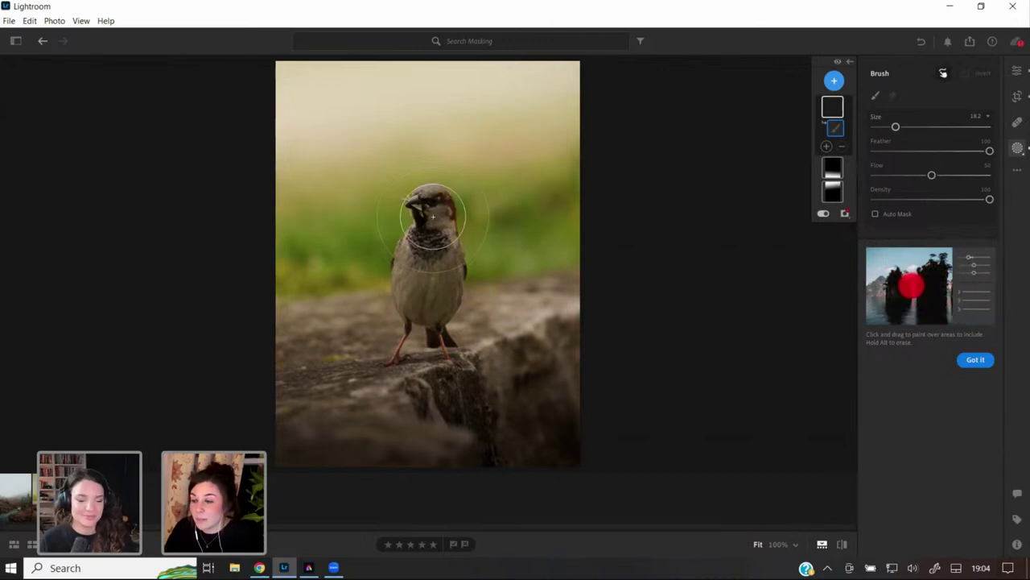
mouse_move(433, 219)
mouse_down()
mouse_move(407, 284)
mouse_move(425, 313)
mouse_move(438, 295)
mouse_move(428, 201)
mouse_move(408, 265)
mouse_move(424, 298)
mouse_move(438, 274)
mouse_move(426, 217)
mouse_up()
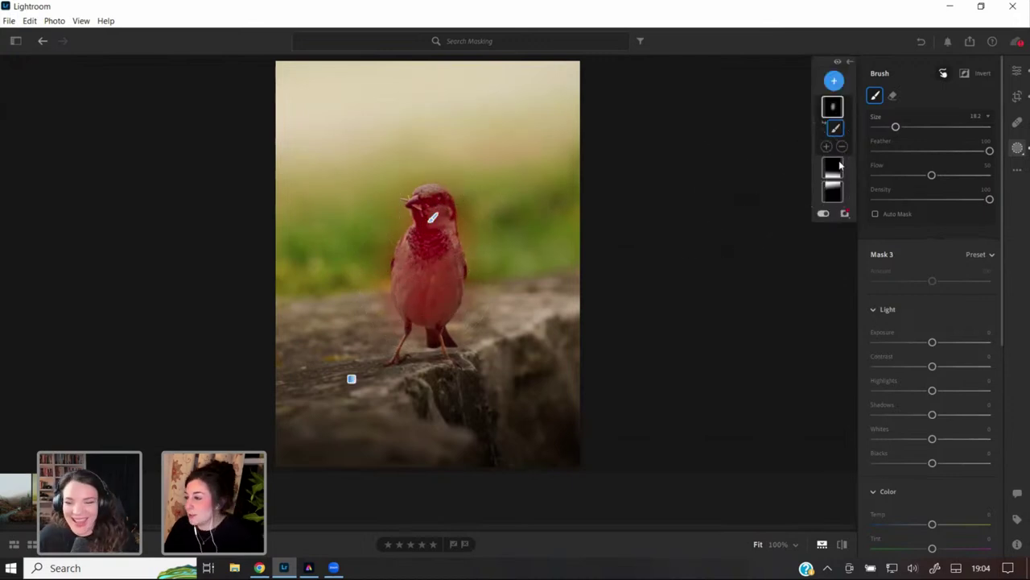
- Set the sparrow brush mask's exposure to +0.80 and its highlights to -14
drag(931, 342, 944, 349)
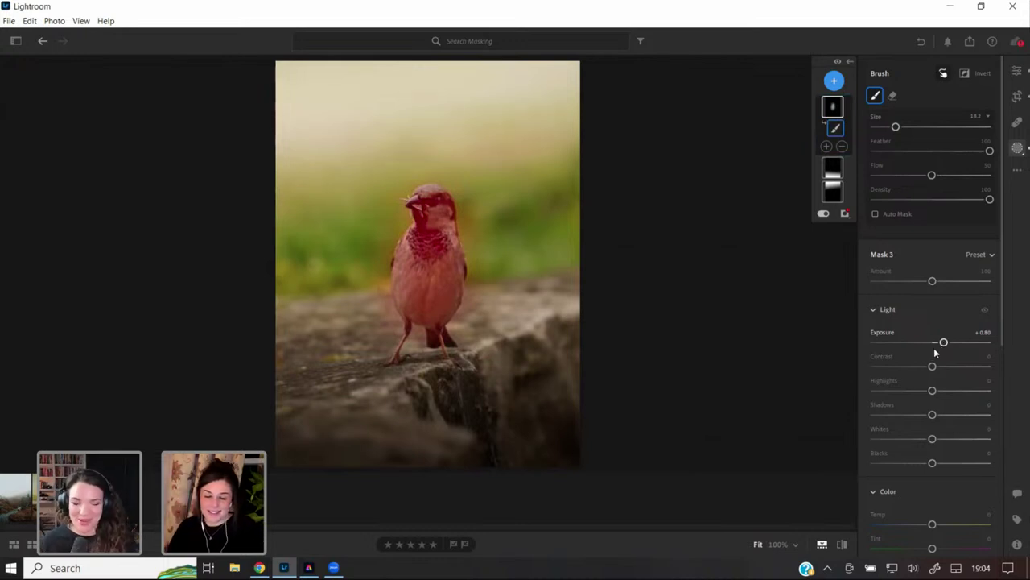
drag(932, 391, 923, 392)
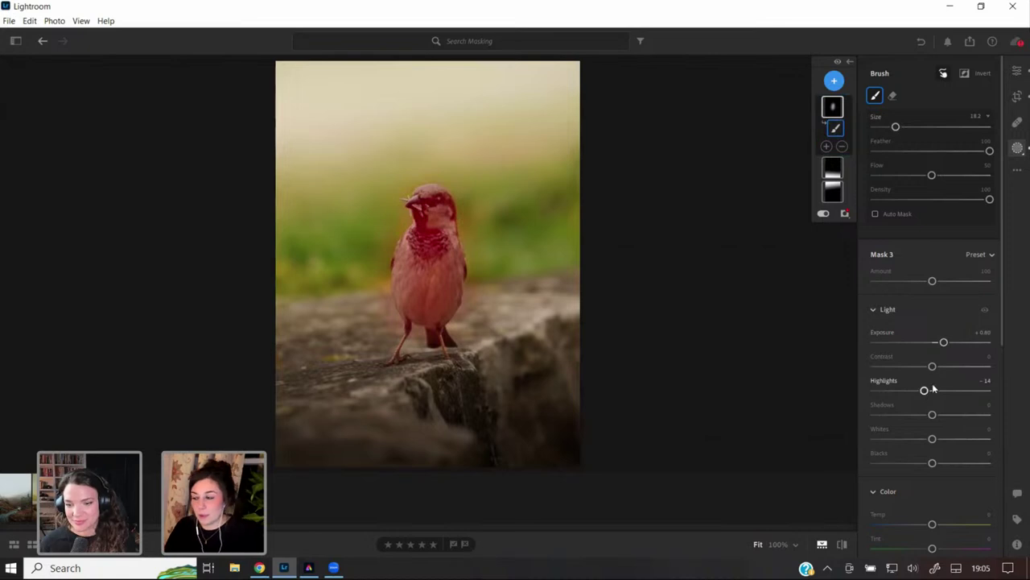
scroll(961, 381, down, 1)
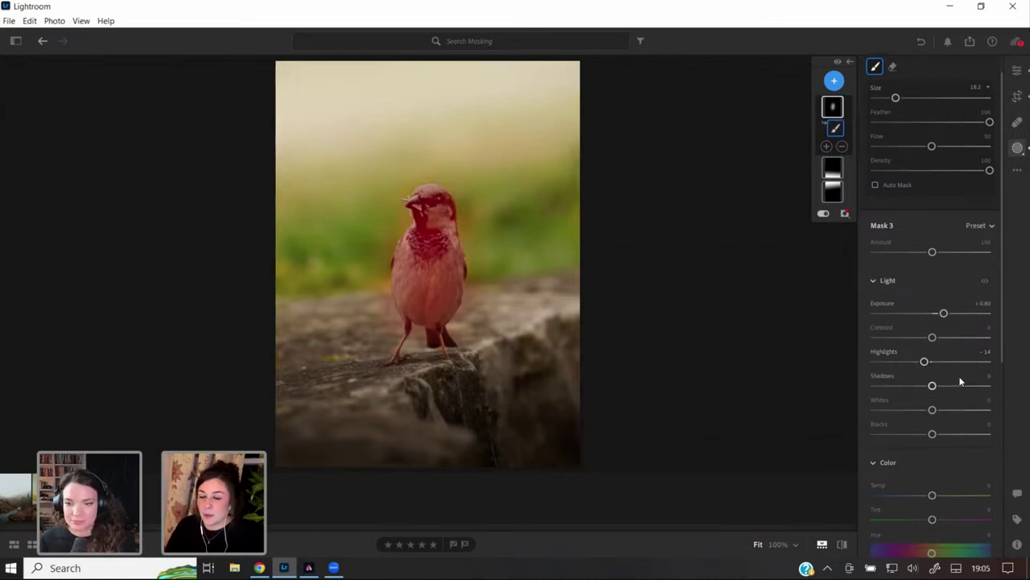
scroll(961, 407, down, 1)
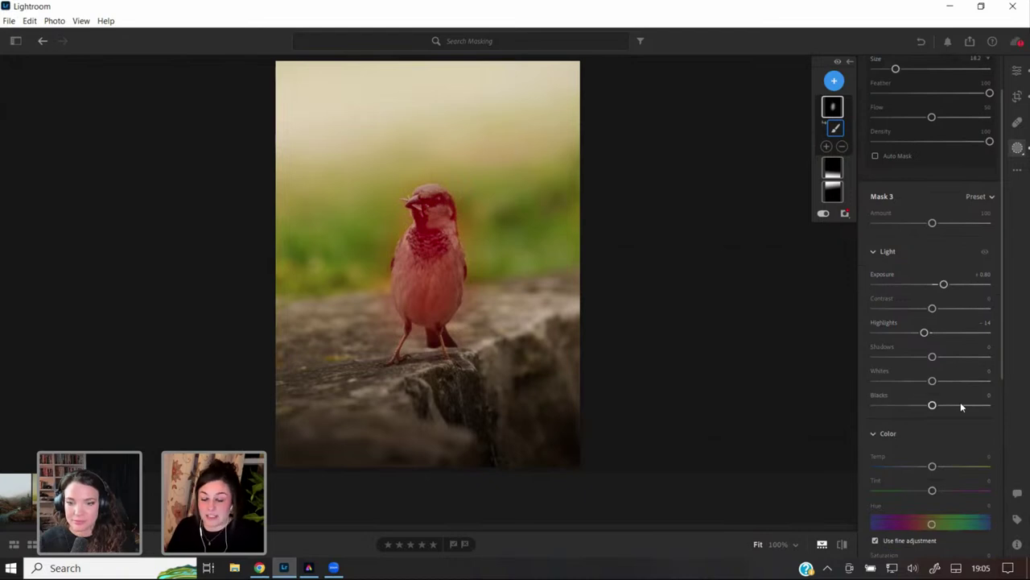
scroll(960, 405, down, 3)
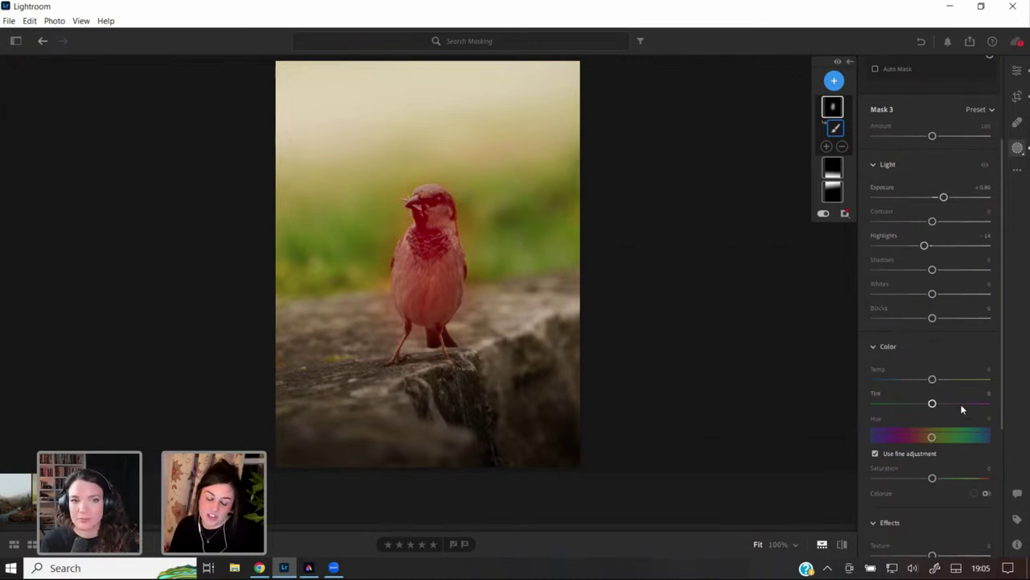
scroll(961, 410, down, 1)
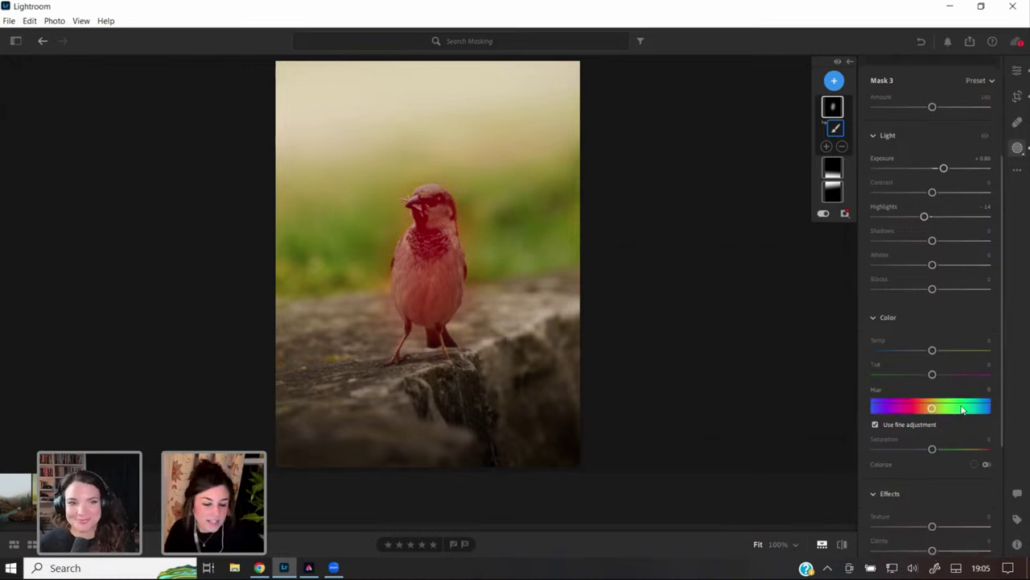
scroll(952, 405, down, 2)
scroll(949, 407, up, 5)
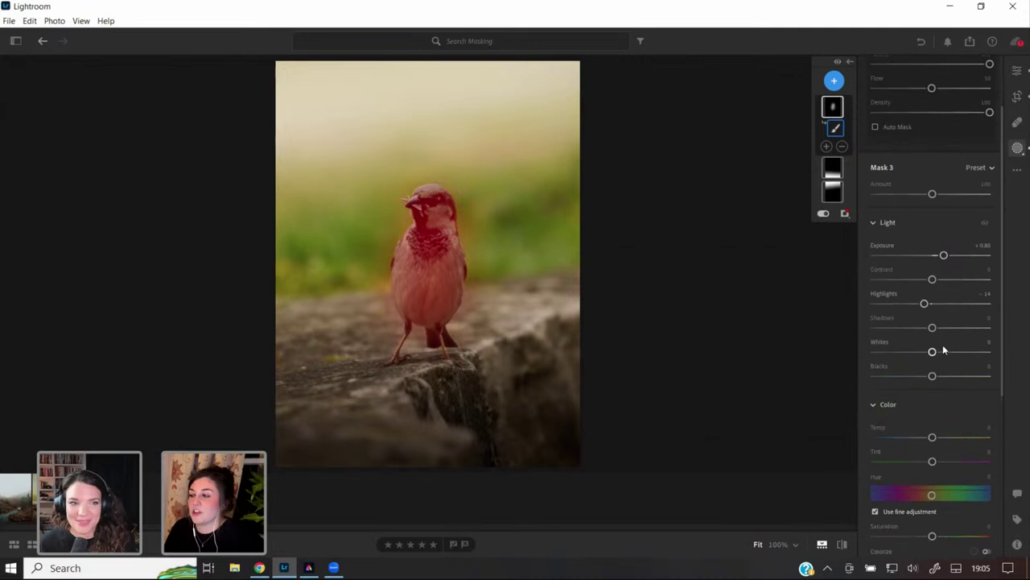
- Mute the greens in the Color Mixer, and set the yellows to saturation -9 and luminance +16
click(1016, 70)
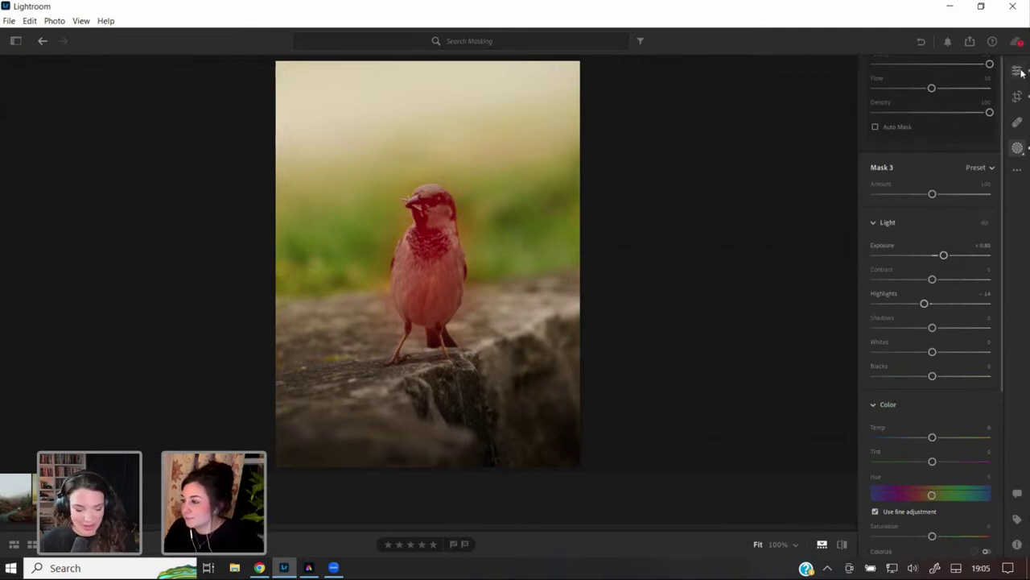
scroll(955, 391, down, 3)
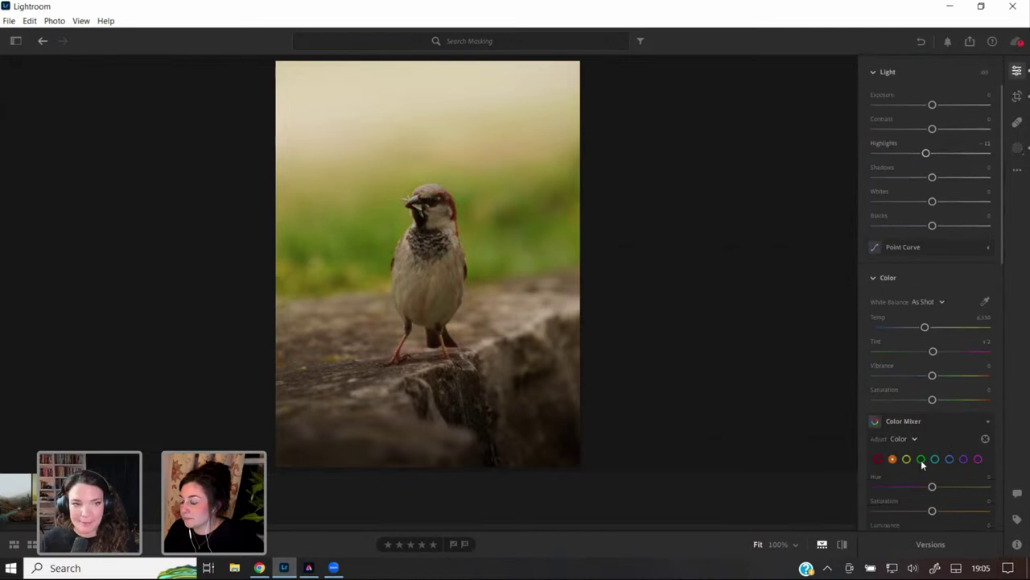
click(921, 459)
scroll(922, 460, down, 1)
drag(932, 486, 924, 486)
drag(920, 486, 941, 510)
click(906, 433)
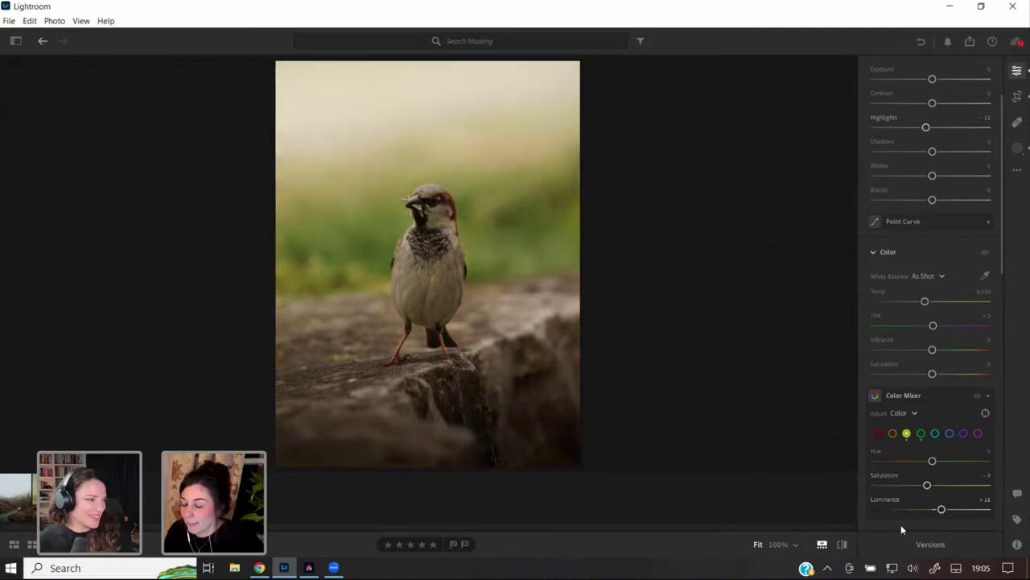
- Compare the edited sparrow photo with its unedited original, then return to the edited version
click(843, 544)
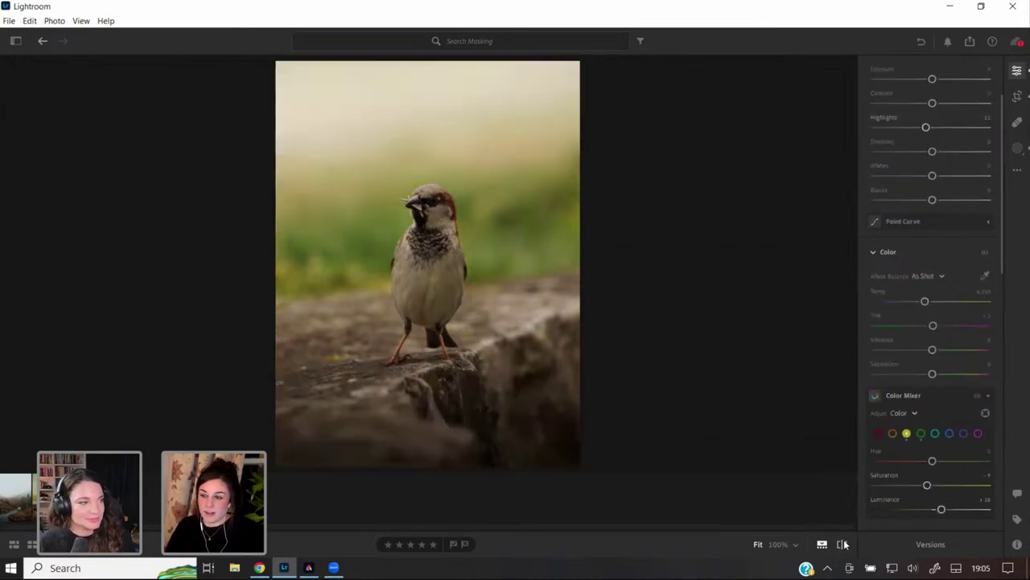
click(844, 551)
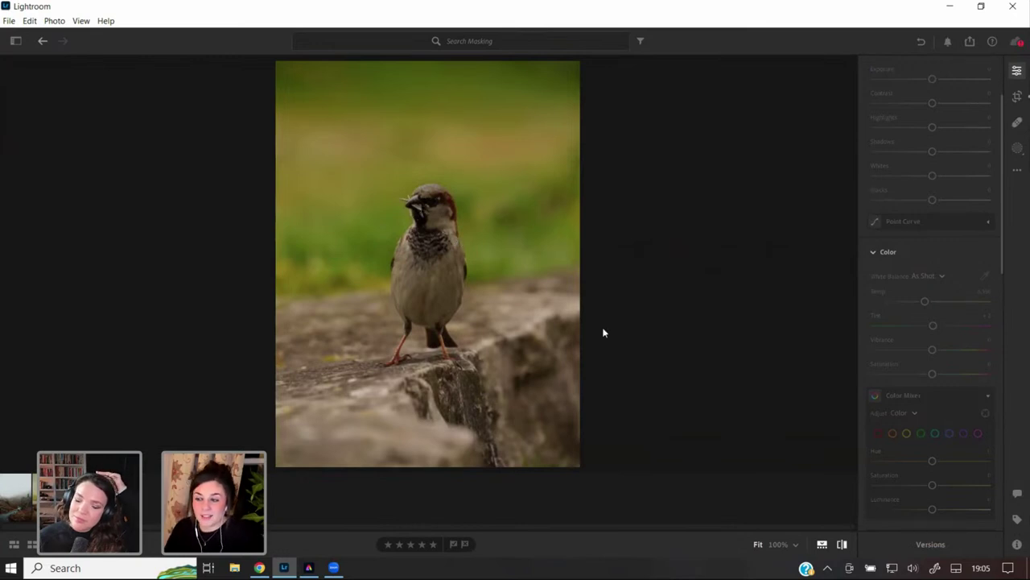
click(842, 545)
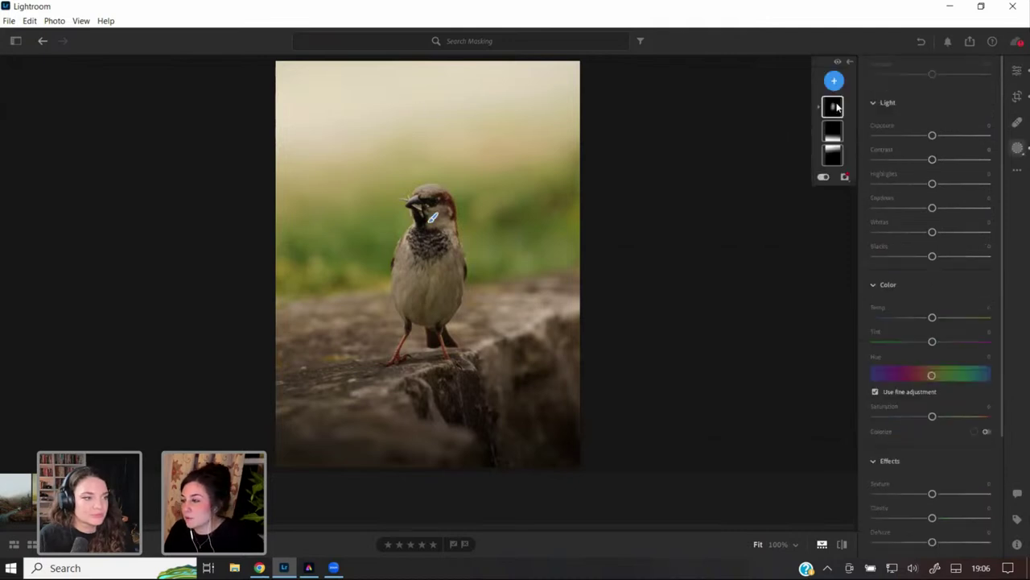
- Set the upper background gradient's temp to +18, exposure to +1.08, highlights to -68 and whites to -19, and check it against the original
click(834, 152)
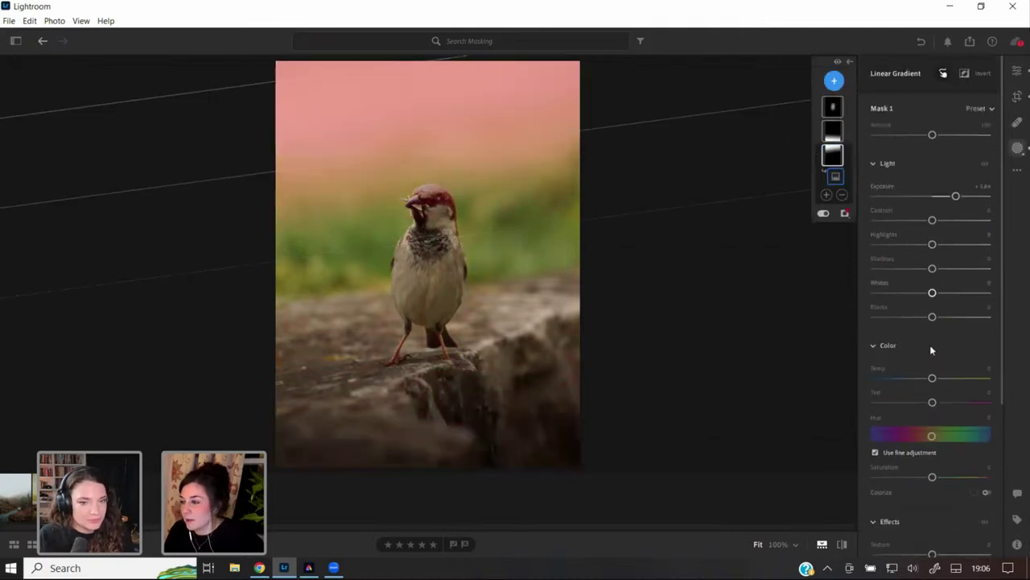
drag(931, 350, 947, 351)
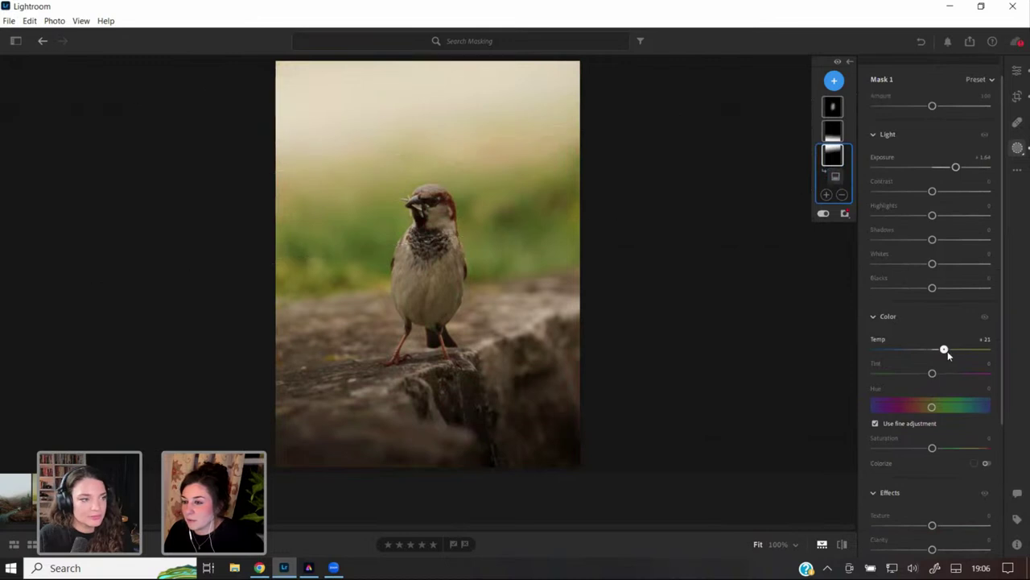
drag(956, 172, 948, 169)
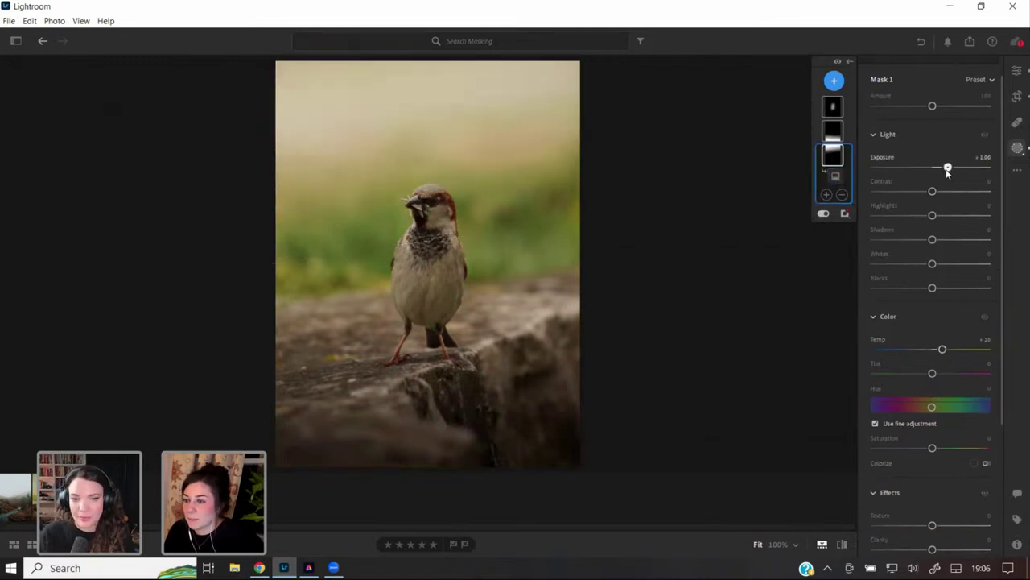
drag(932, 215, 892, 215)
drag(924, 263, 921, 265)
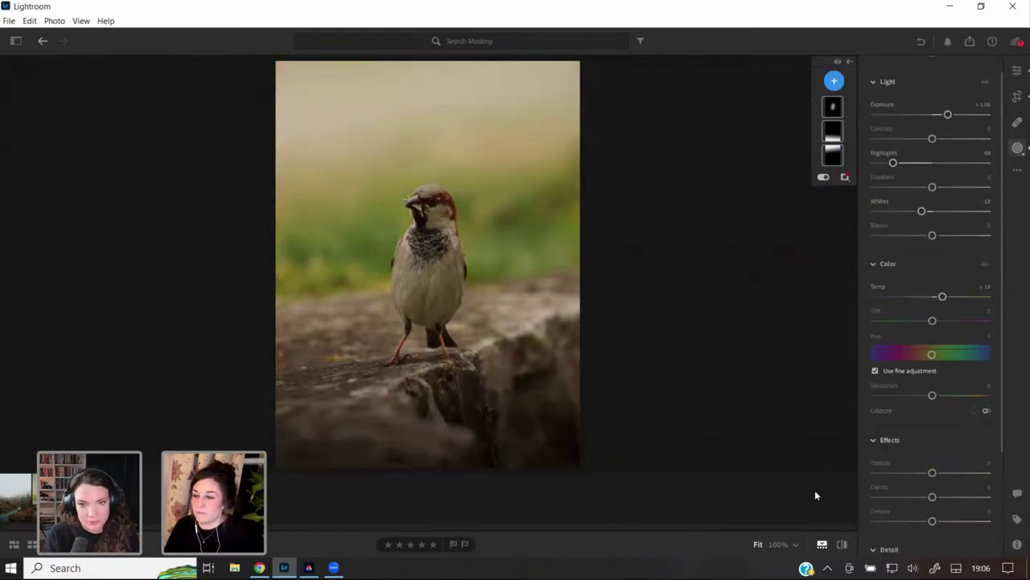
drag(842, 546, 842, 543)
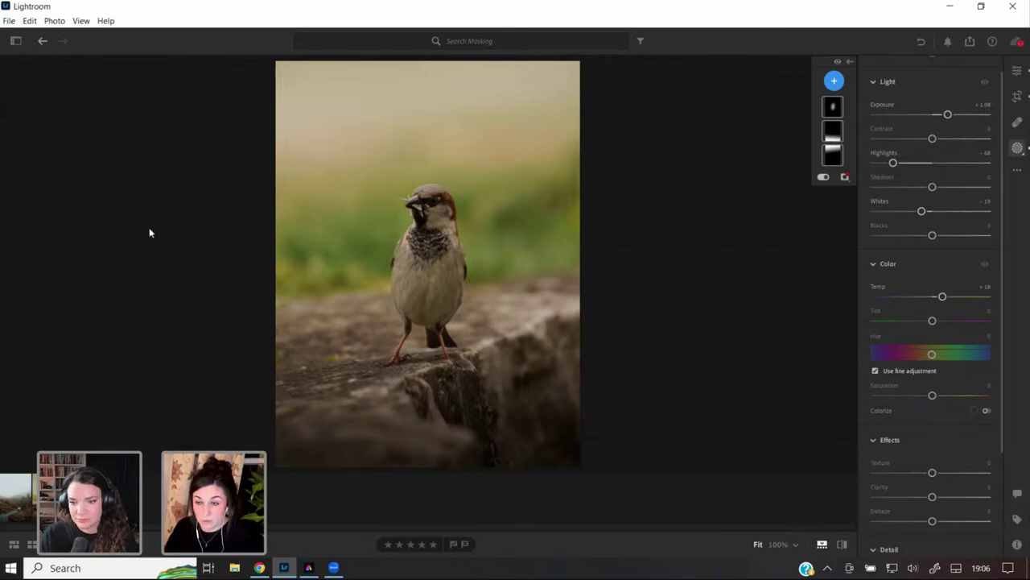
- Switch to the Iceland album and open its aerial photo of the snowy city with the church
click(17, 41)
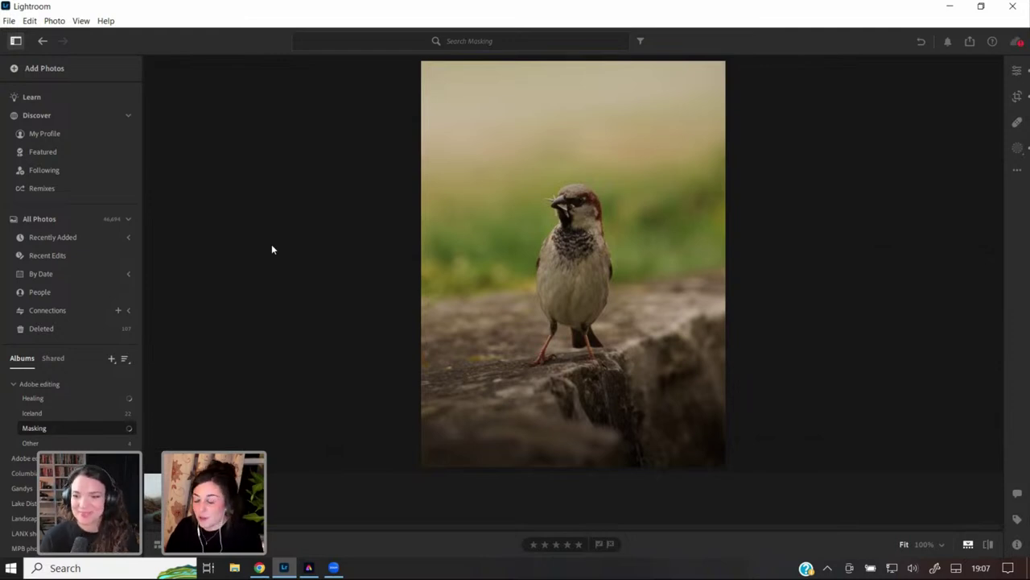
click(57, 411)
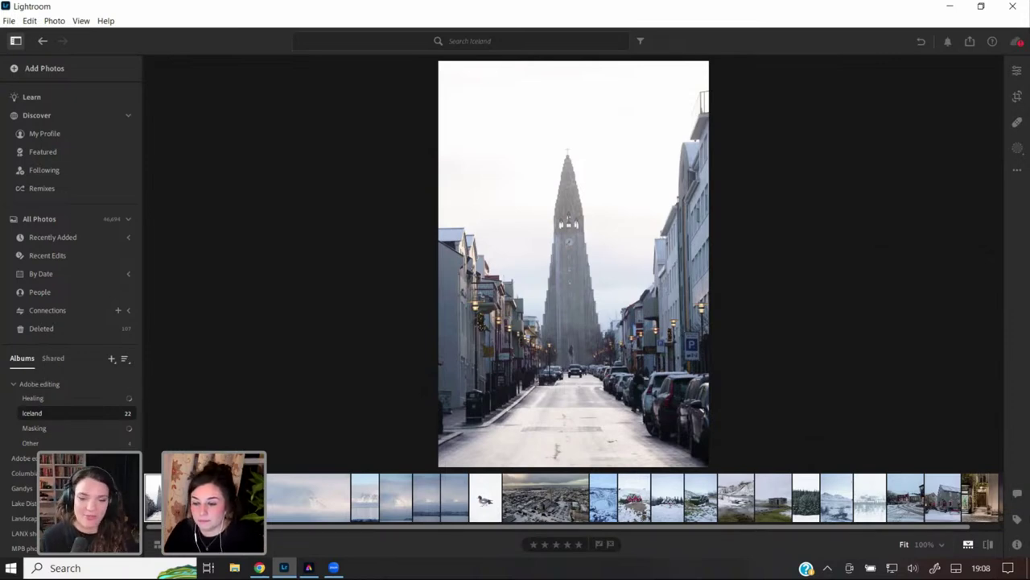
key(g)
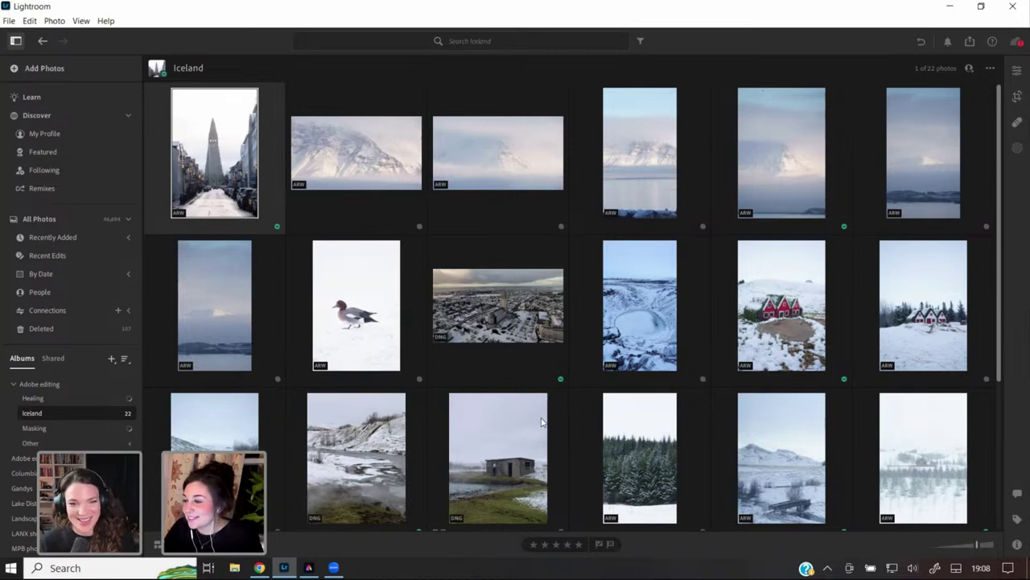
double_click(501, 303)
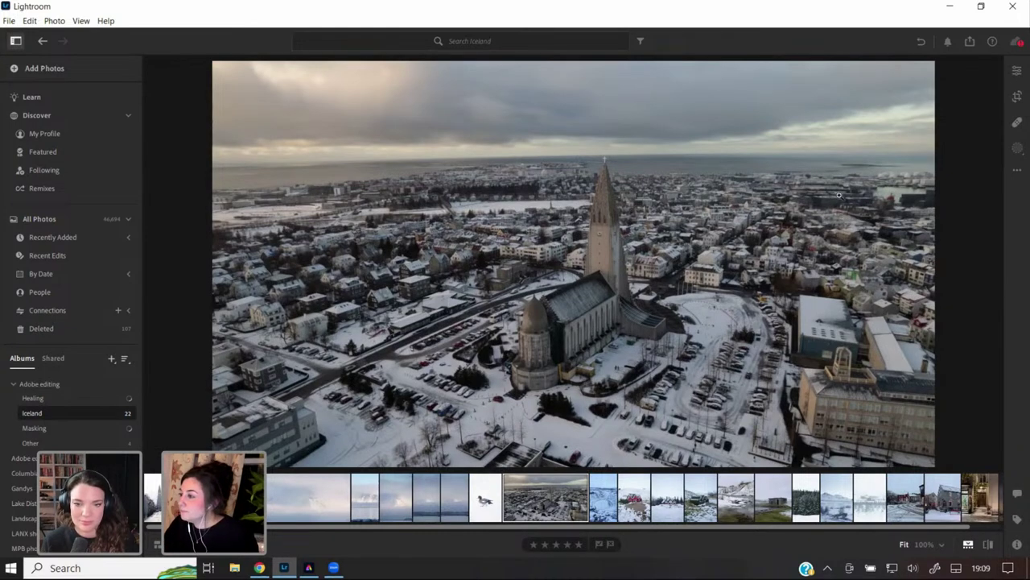
- Apply the saved Moody Tones preset to the aerial city photo
click(1017, 76)
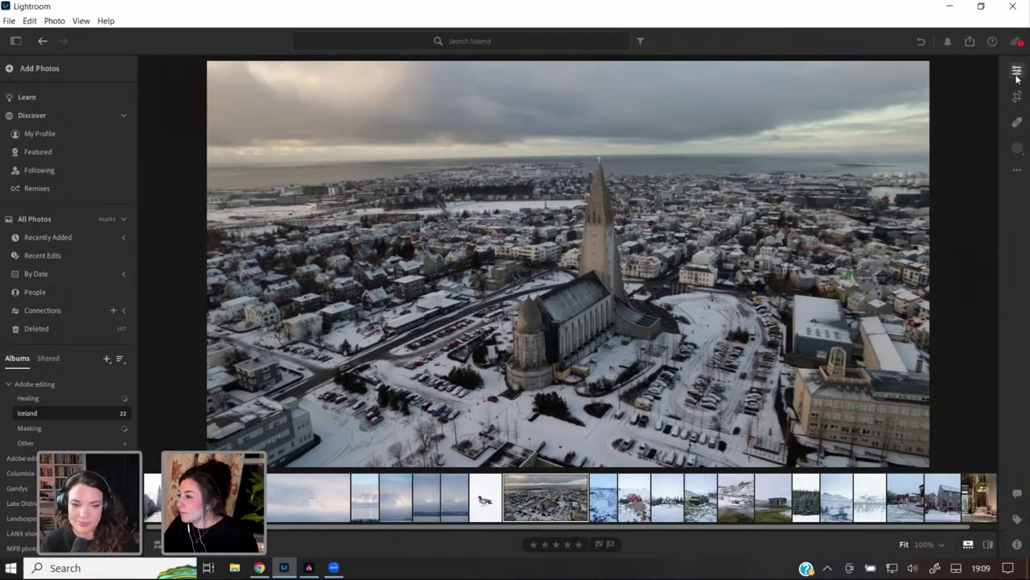
scroll(952, 210, up, 3)
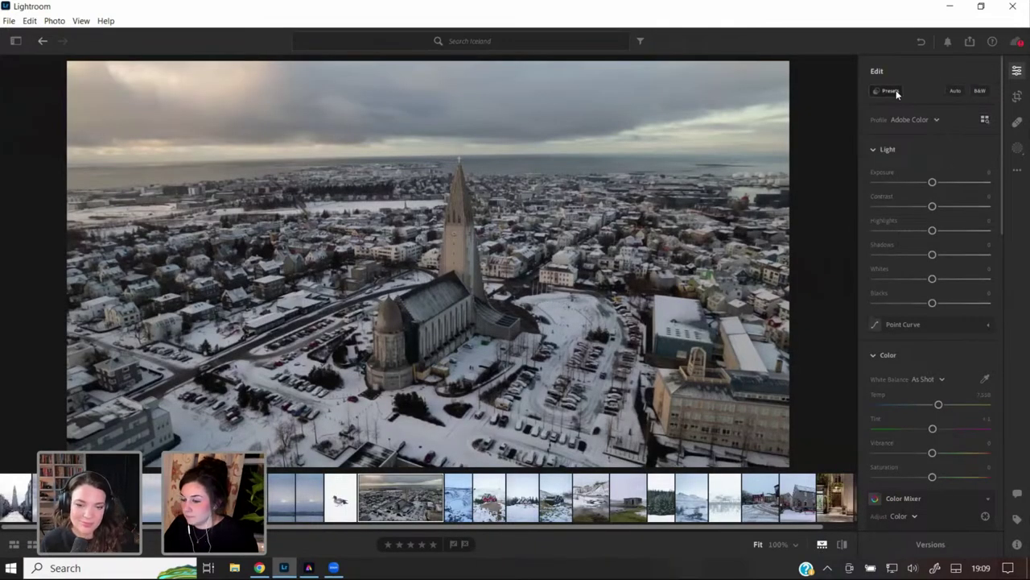
click(885, 92)
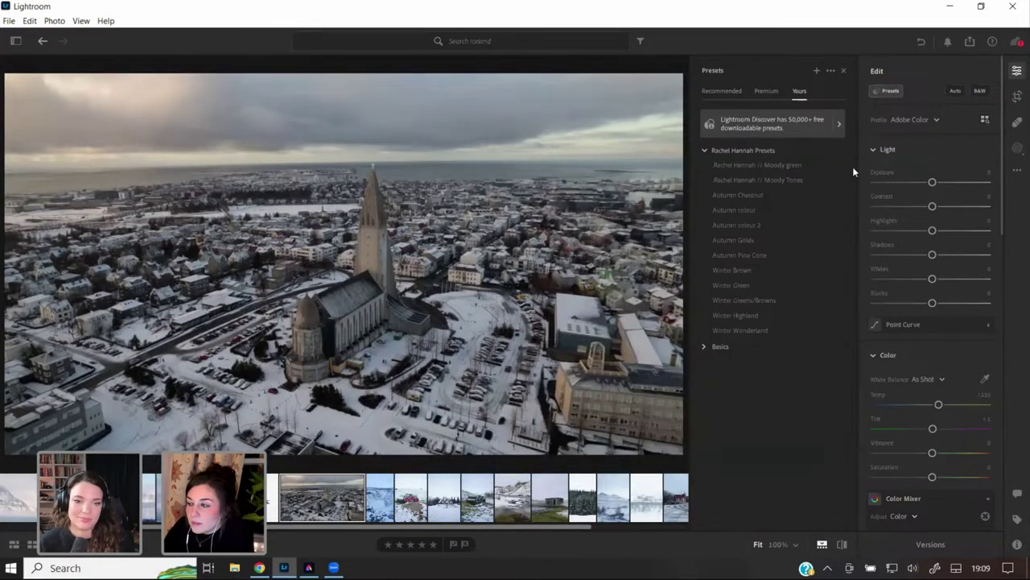
click(780, 180)
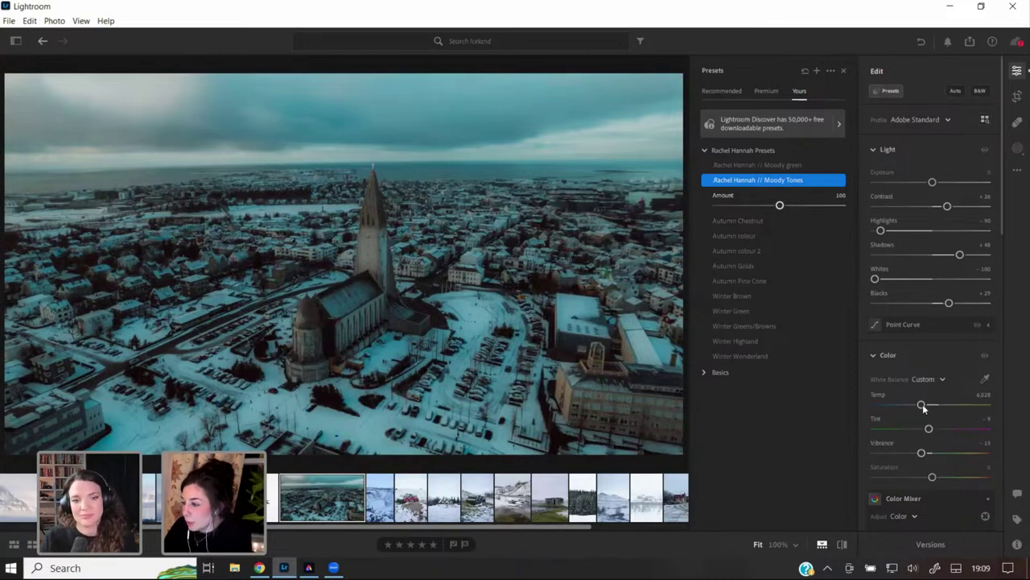
- Warm the aerial photo's white balance by setting the temp to 7,570
scroll(943, 376, down, 1)
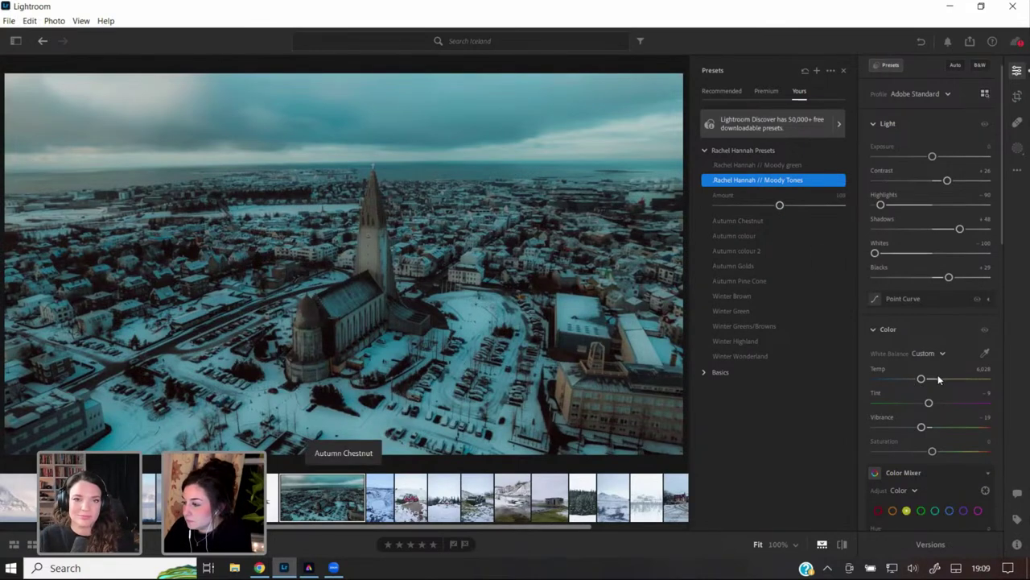
drag(922, 378, 941, 383)
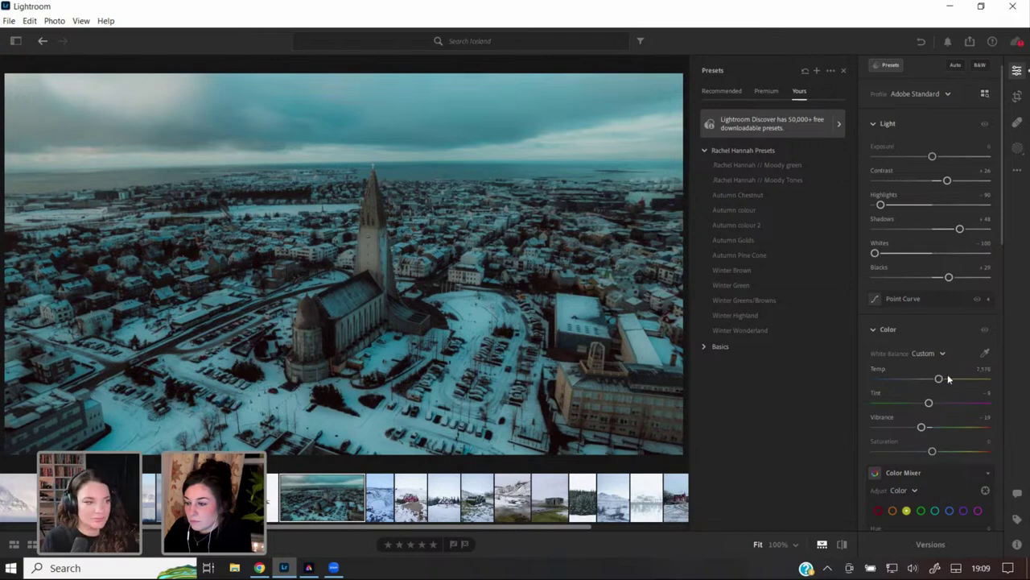
drag(940, 378, 941, 378)
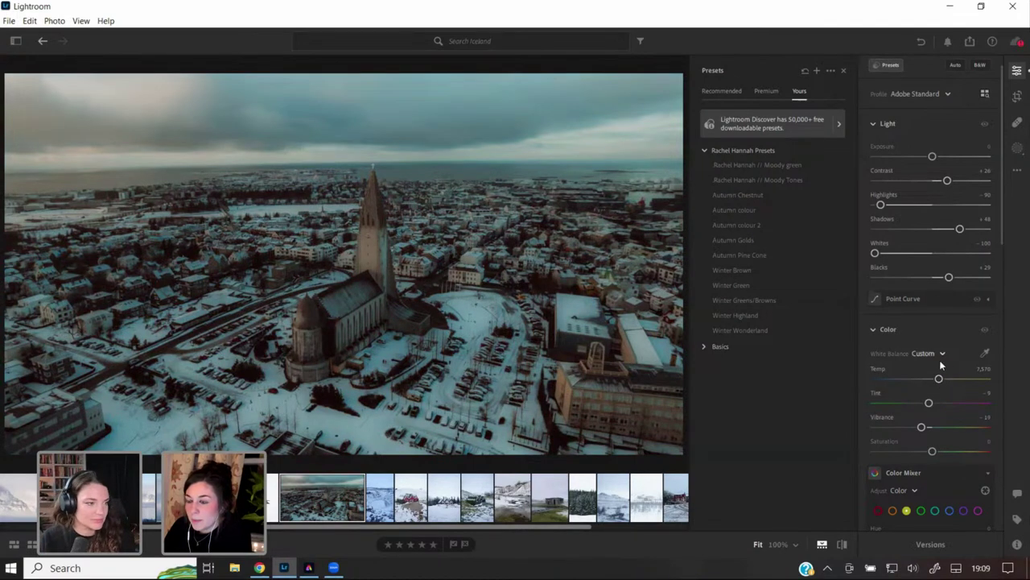
- Set the aerial photo's highlights to -25 and its exposure to +0.14
scroll(956, 300, up, 1)
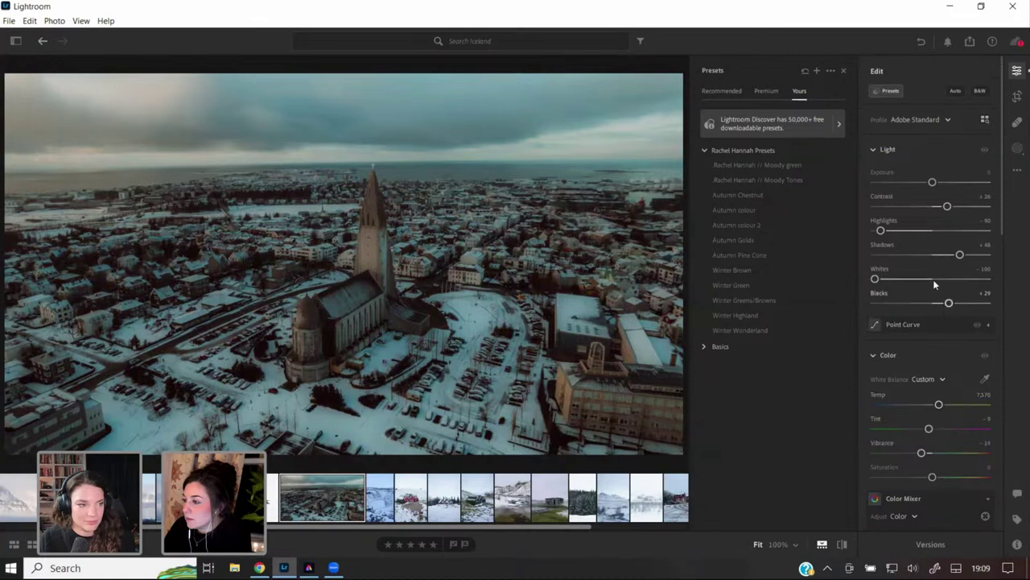
drag(881, 231, 916, 232)
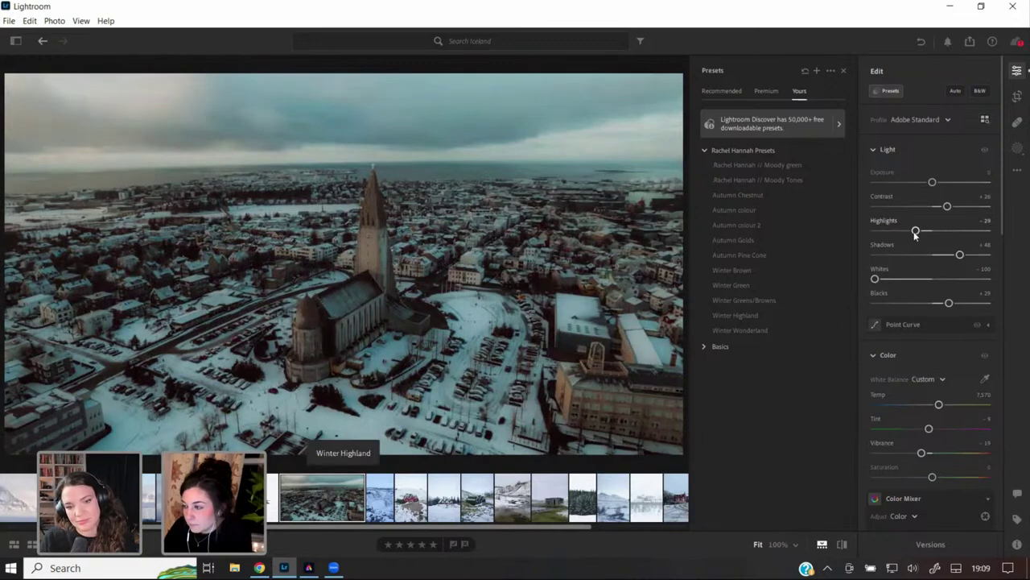
drag(913, 231, 917, 232)
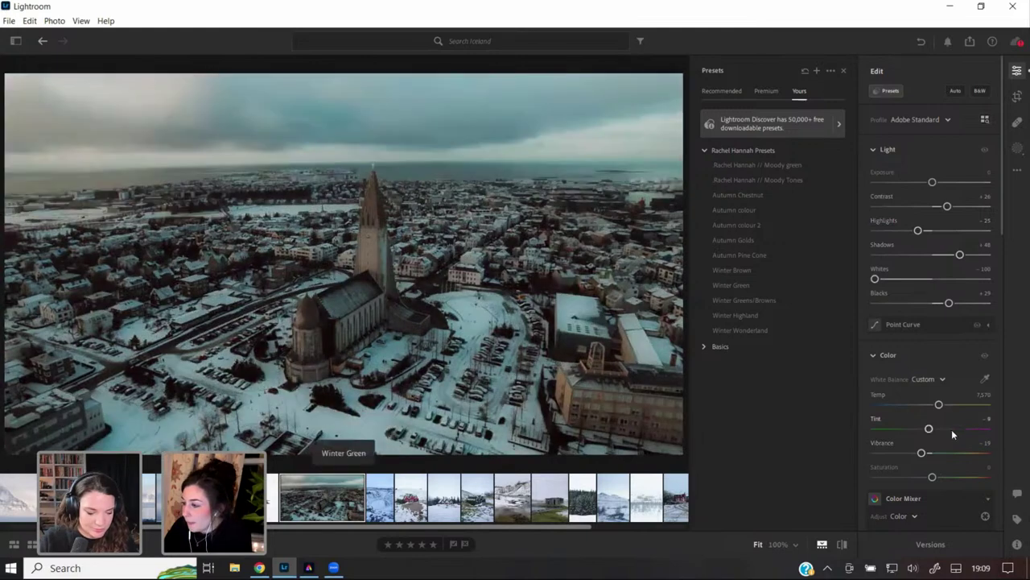
drag(933, 182, 934, 184)
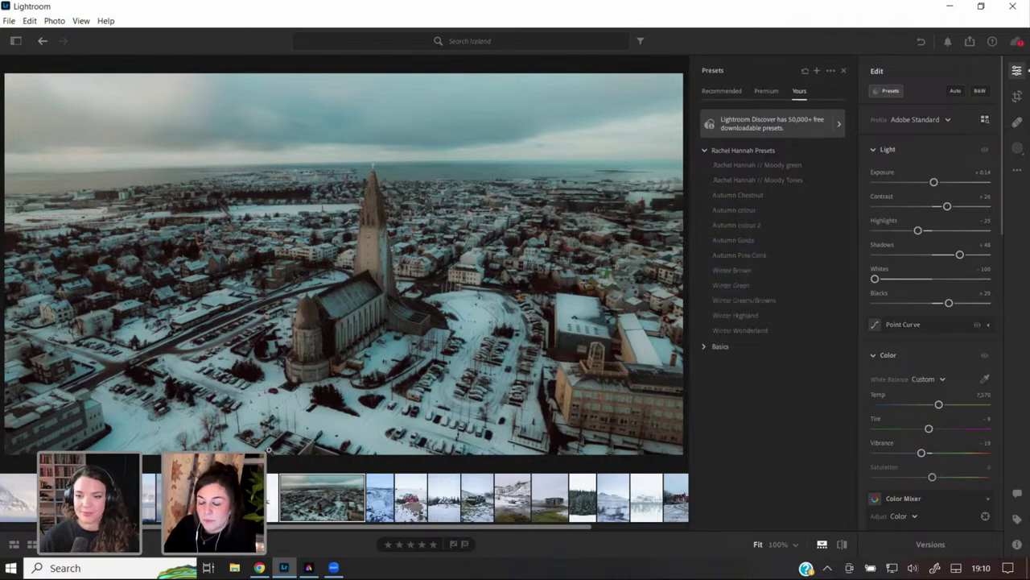
- Add a slanted linear gradient mask over the sky, fading down across the city, and shift it slightly upward
click(1018, 150)
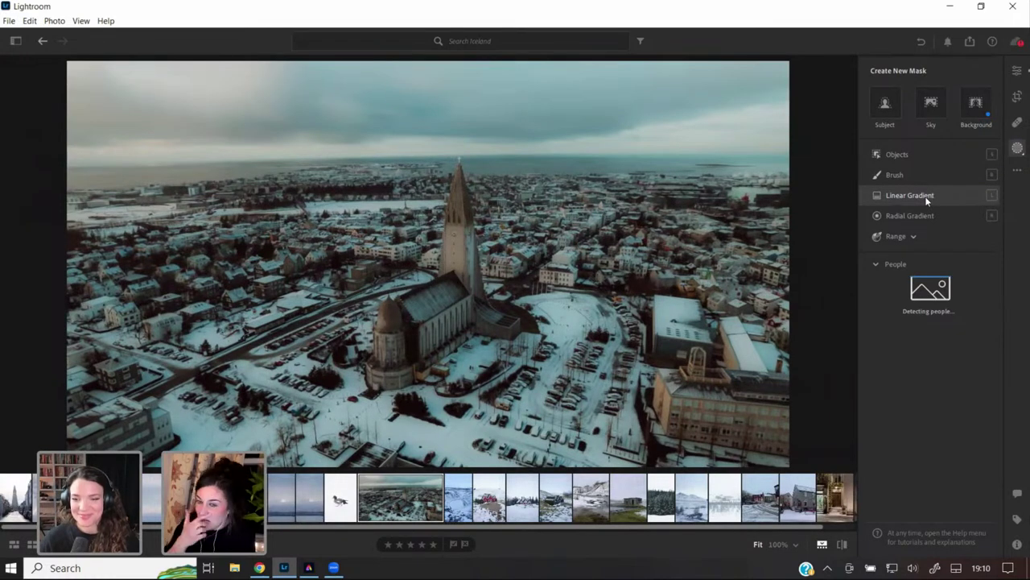
click(910, 195)
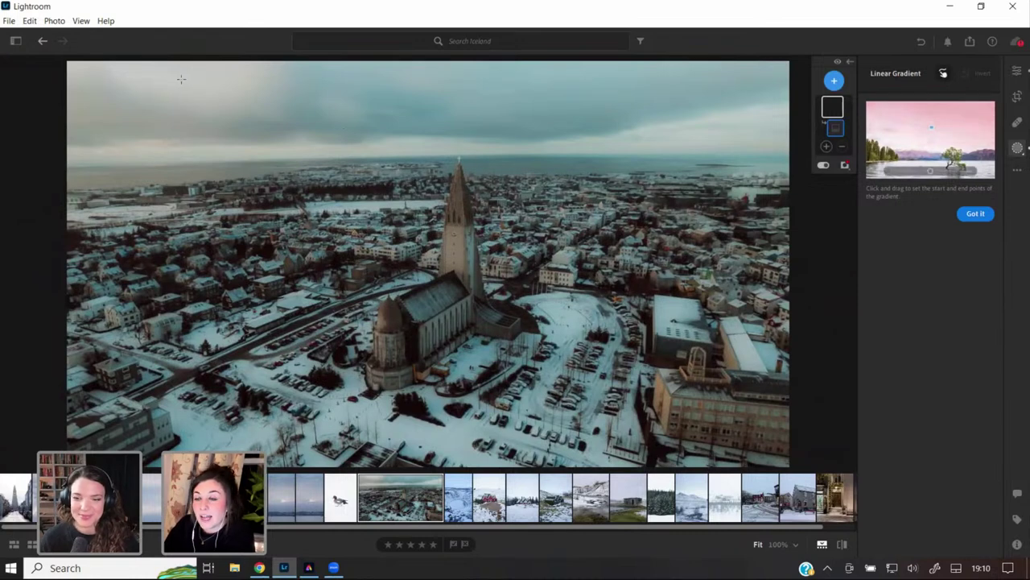
drag(180, 108, 219, 286)
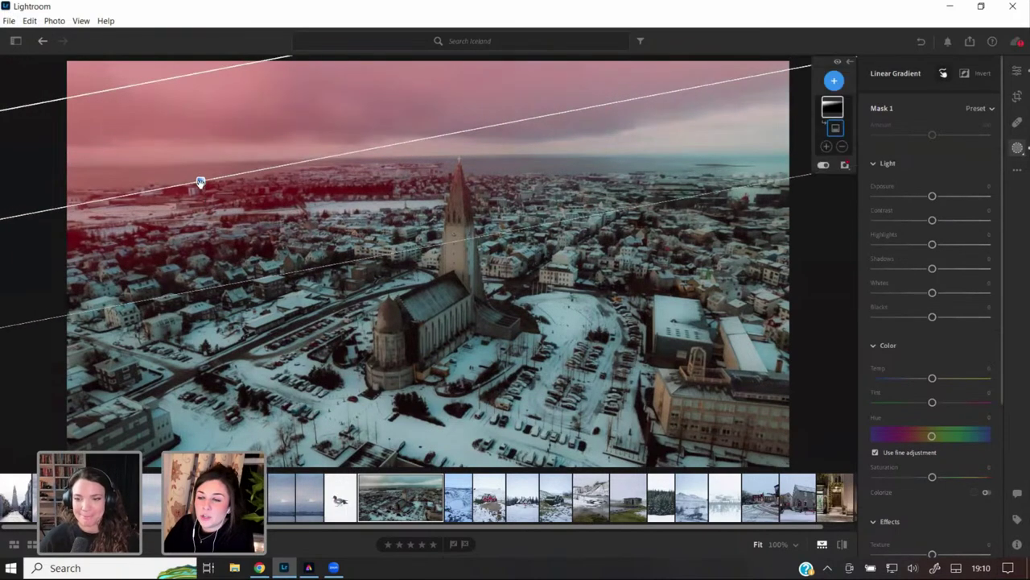
drag(200, 180, 198, 149)
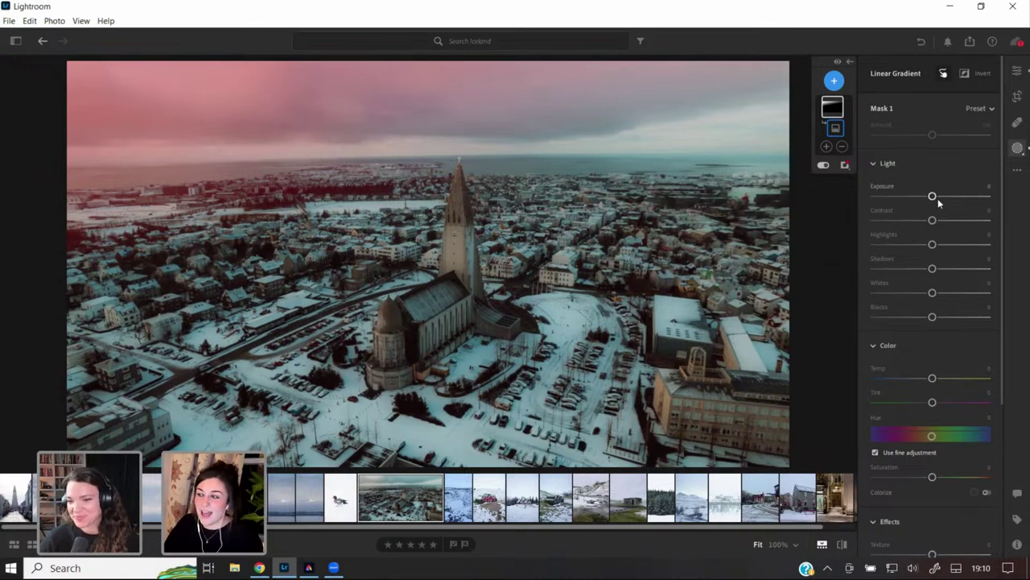
- Set the sky gradient's exposure to about +0.9 and its dehaze to -41
drag(932, 197, 945, 198)
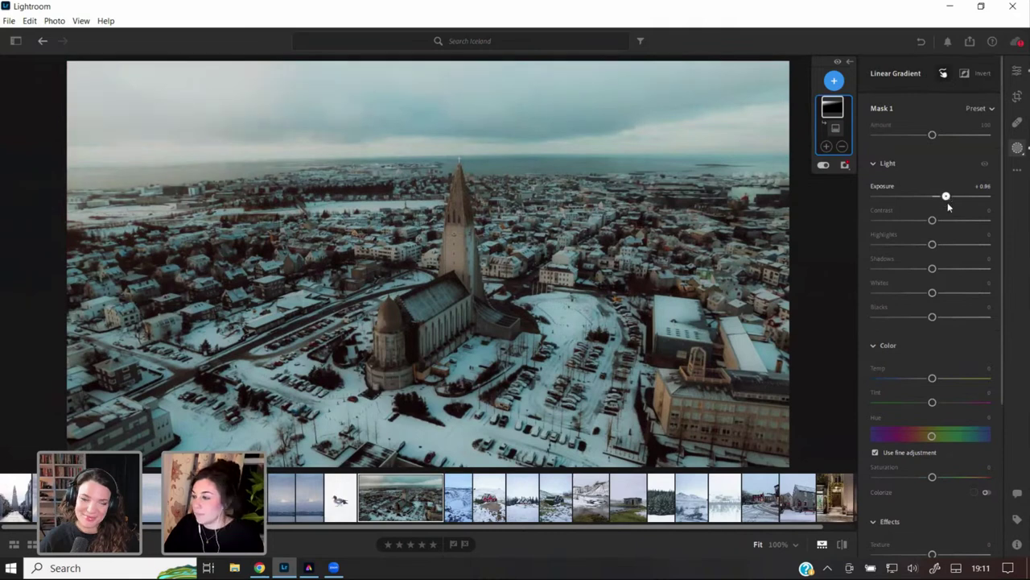
scroll(958, 387, down, 3)
scroll(934, 297, down, 2)
drag(932, 457, 910, 459)
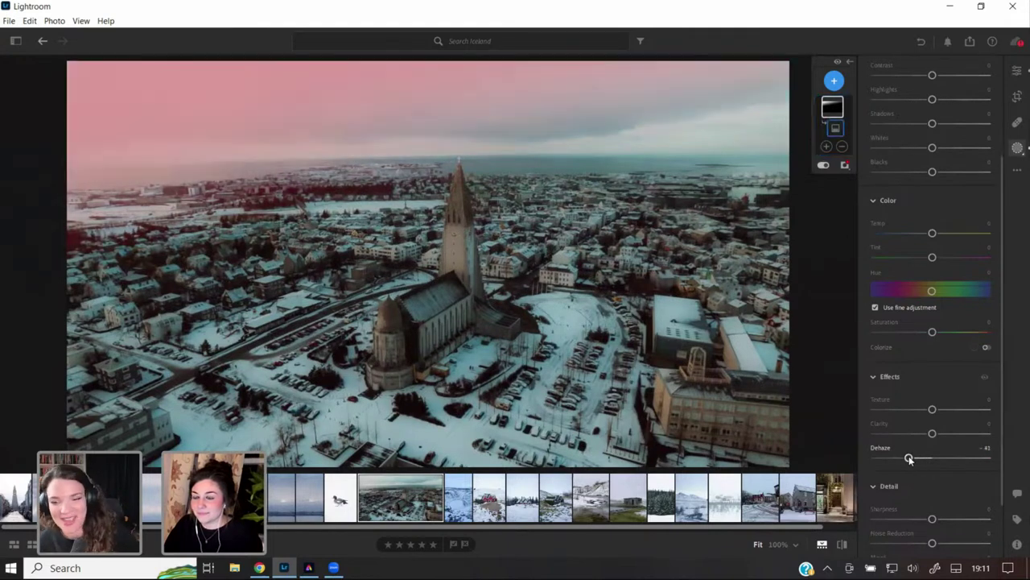
- Reposition the sky gradient over the horizon, adjust its fade across the city, and set its dehaze to about -65
drag(198, 150, 197, 166)
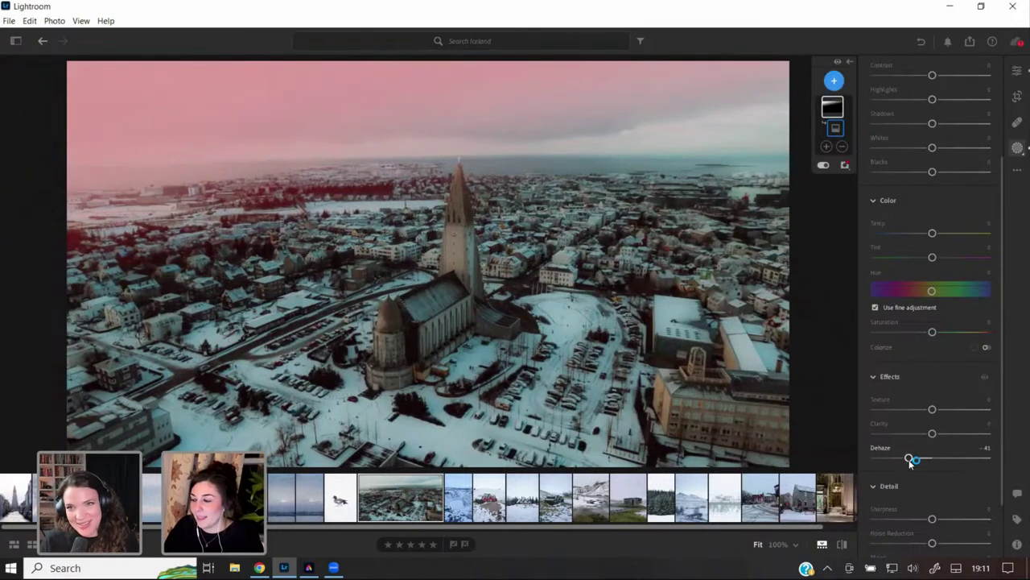
mouse_move(910, 458)
mouse_down()
mouse_move(948, 457)
mouse_move(895, 459)
mouse_up()
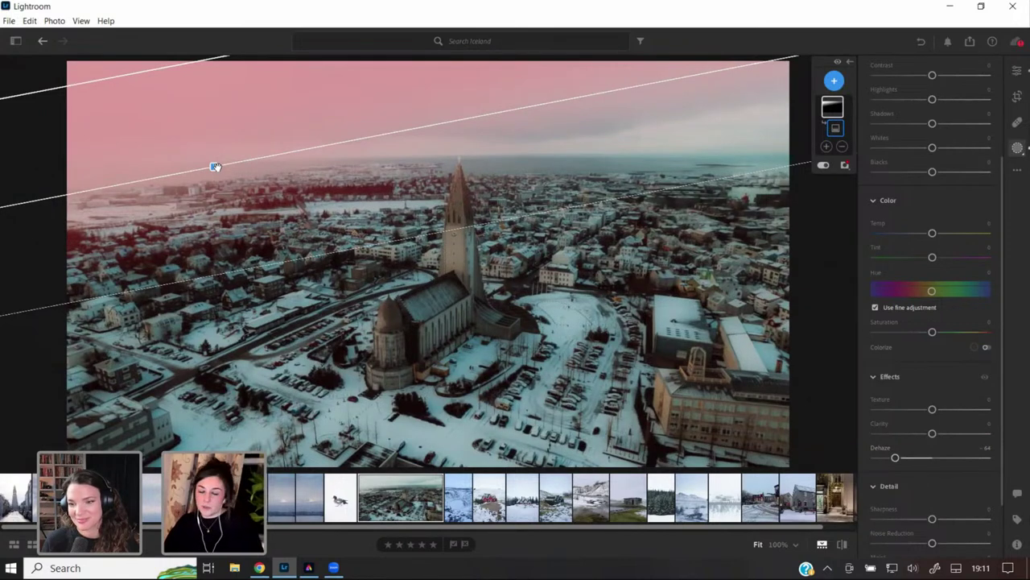
drag(309, 149, 264, 271)
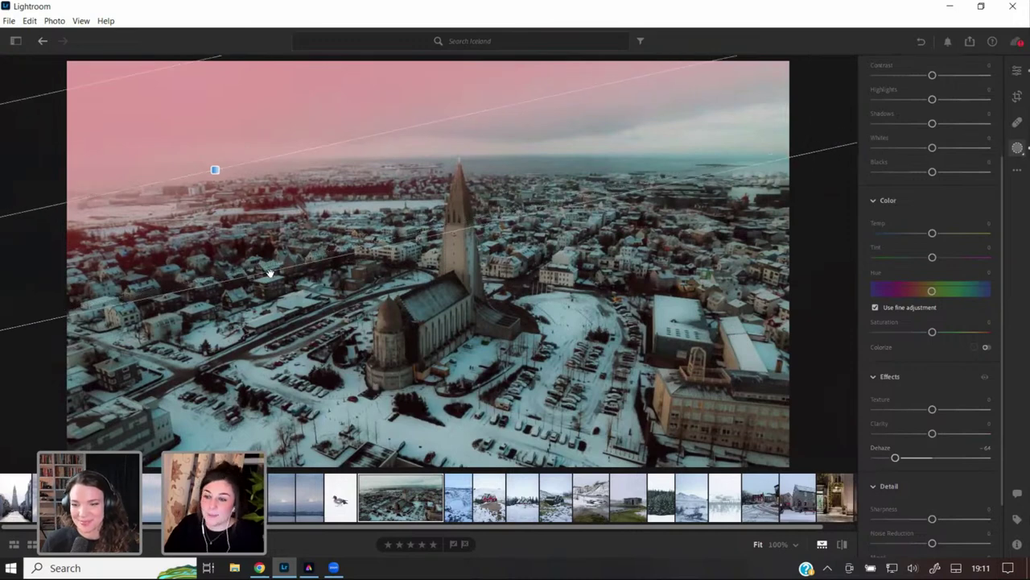
drag(214, 169, 263, 157)
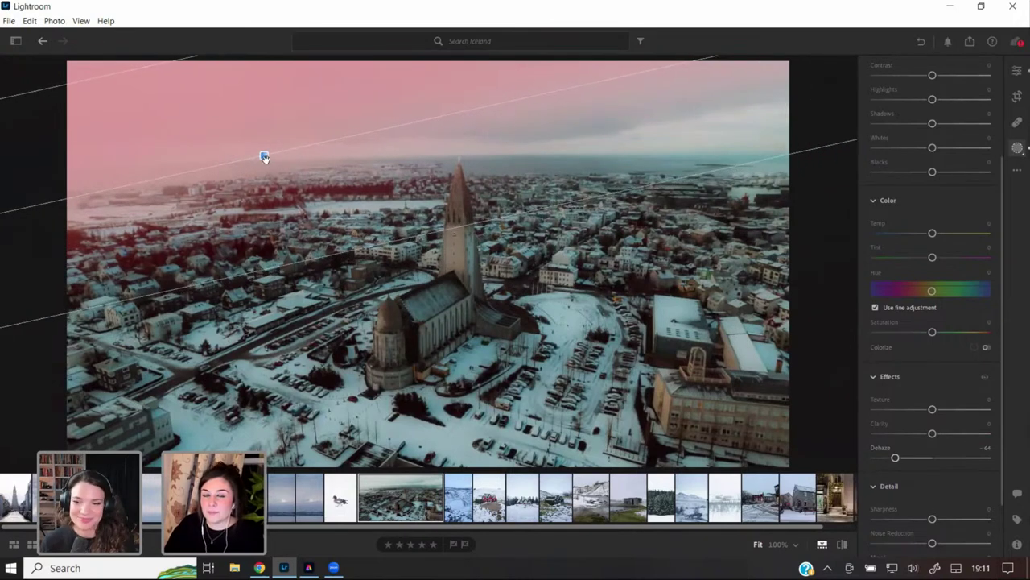
drag(302, 260, 308, 268)
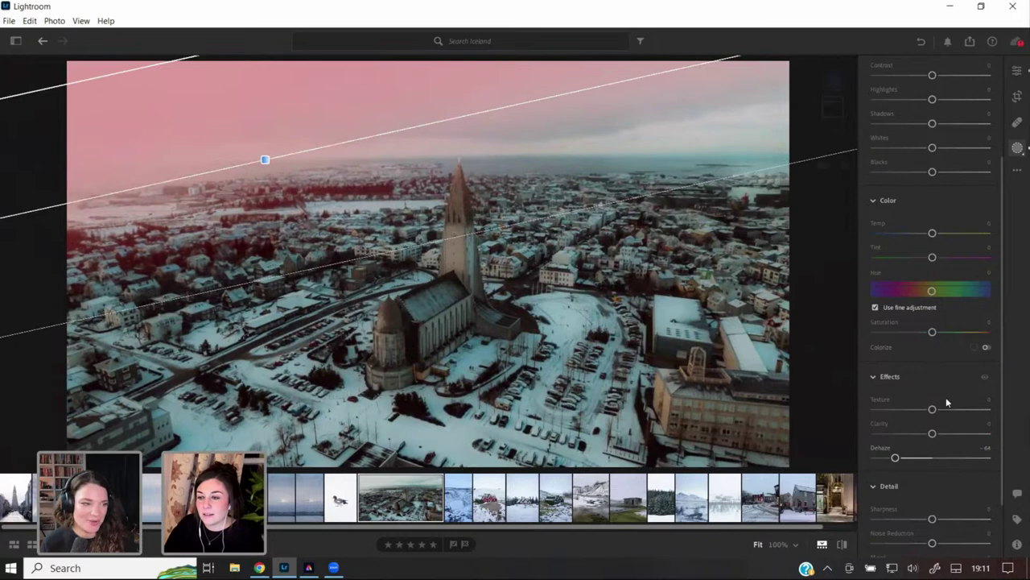
drag(896, 457, 894, 457)
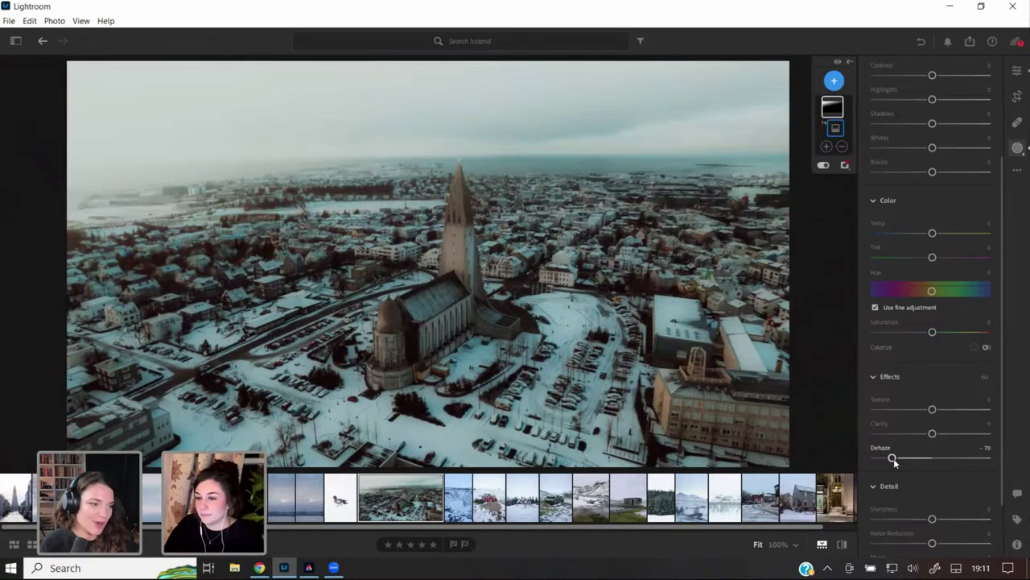
- Warm the sky gradient by setting its temp to +36
drag(932, 233, 945, 235)
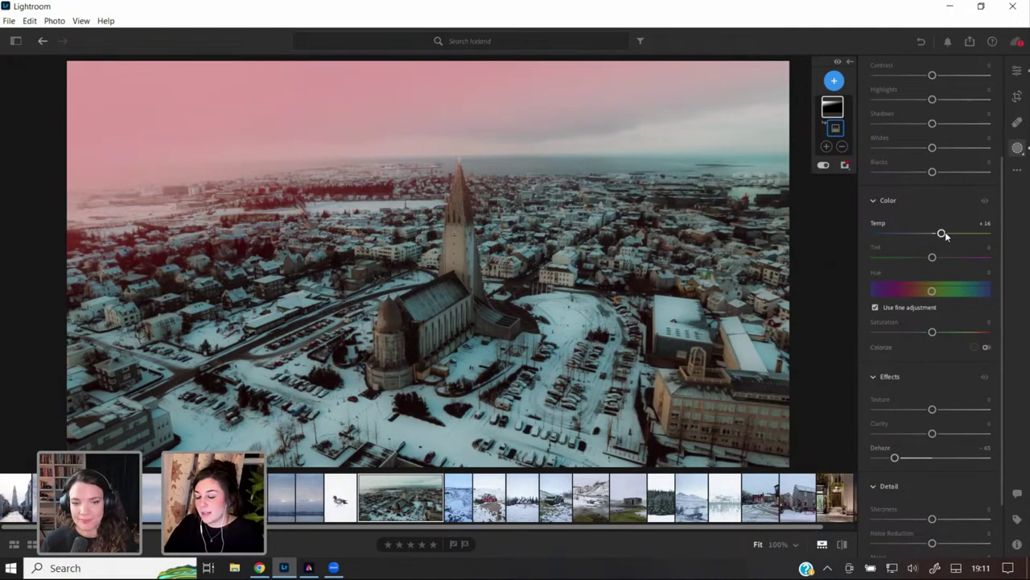
drag(945, 234, 946, 233)
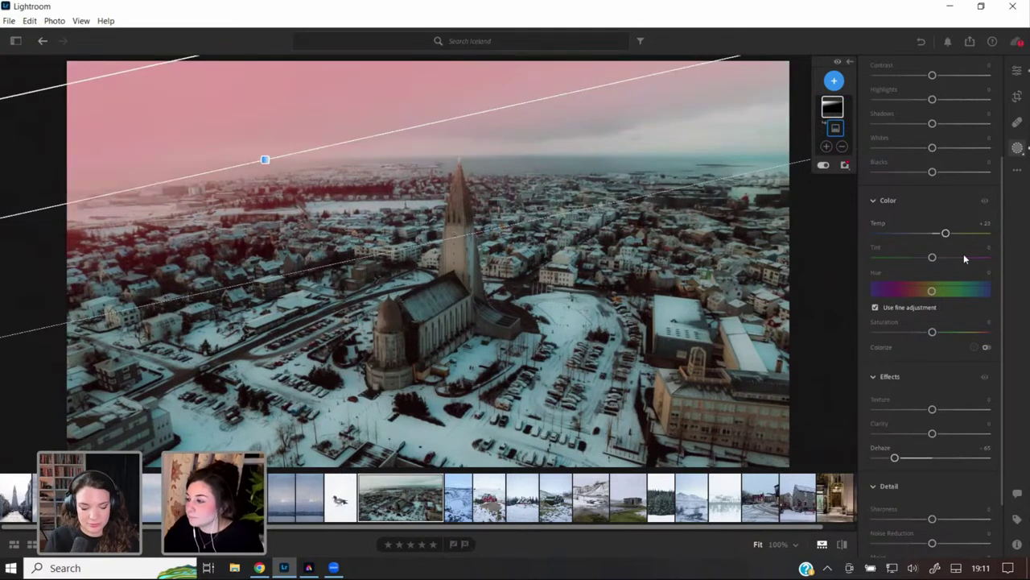
drag(945, 233, 953, 234)
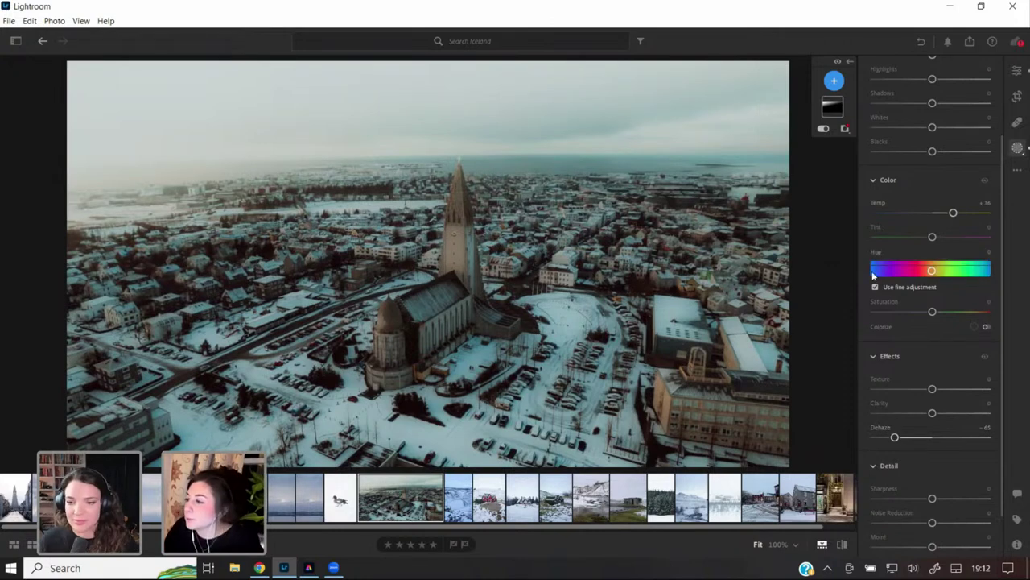
- Tilt the sky gradient closer to the horizon line, extend its fade over the city, and shift it upward
click(832, 106)
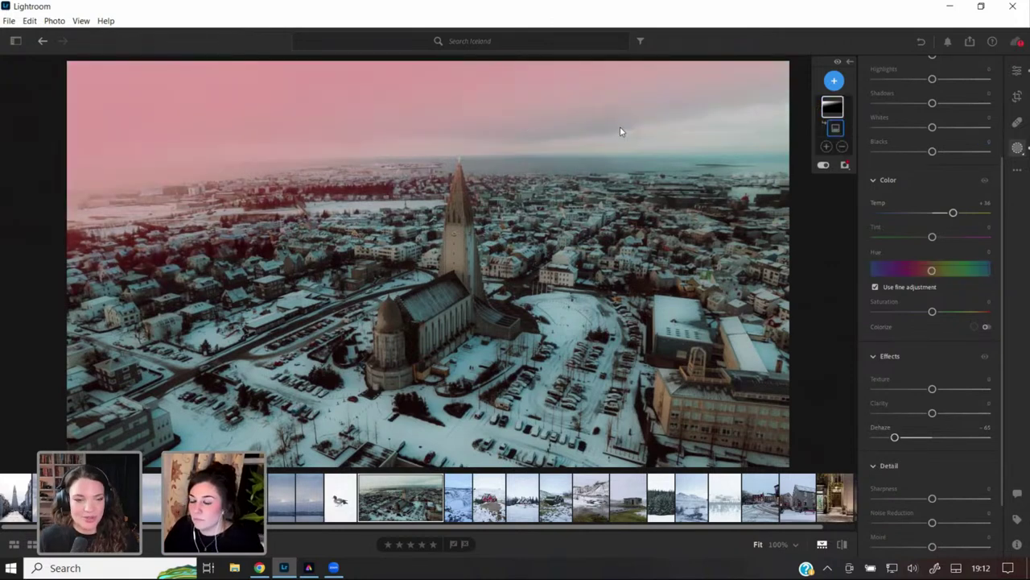
drag(534, 101, 535, 115)
drag(578, 223, 584, 246)
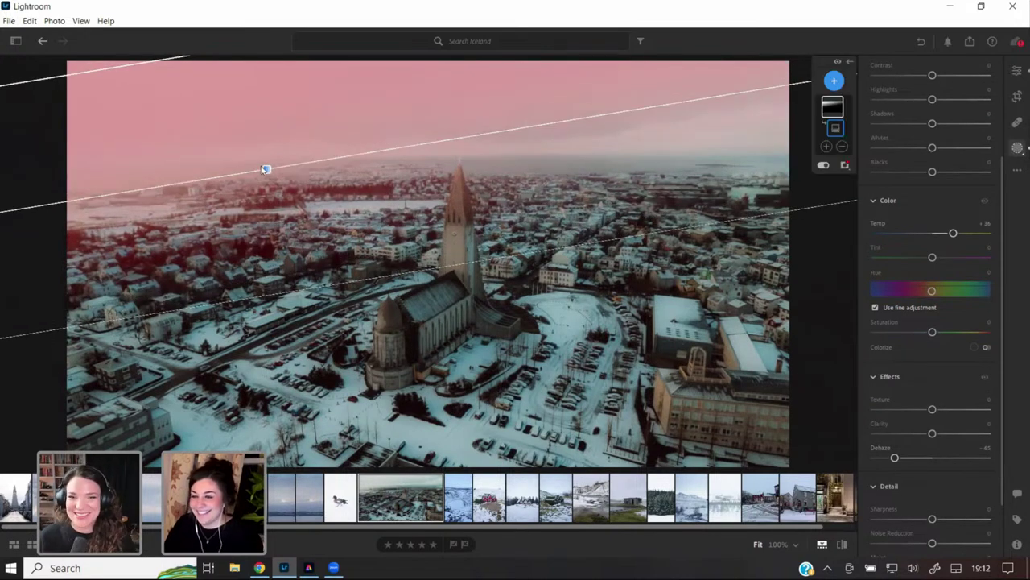
drag(265, 171, 267, 154)
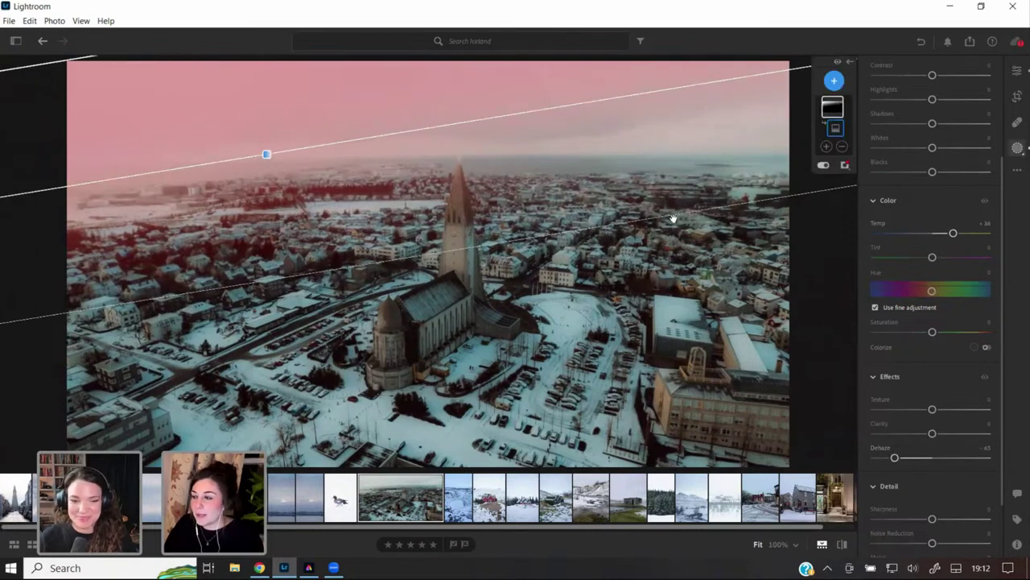
drag(669, 85, 676, 94)
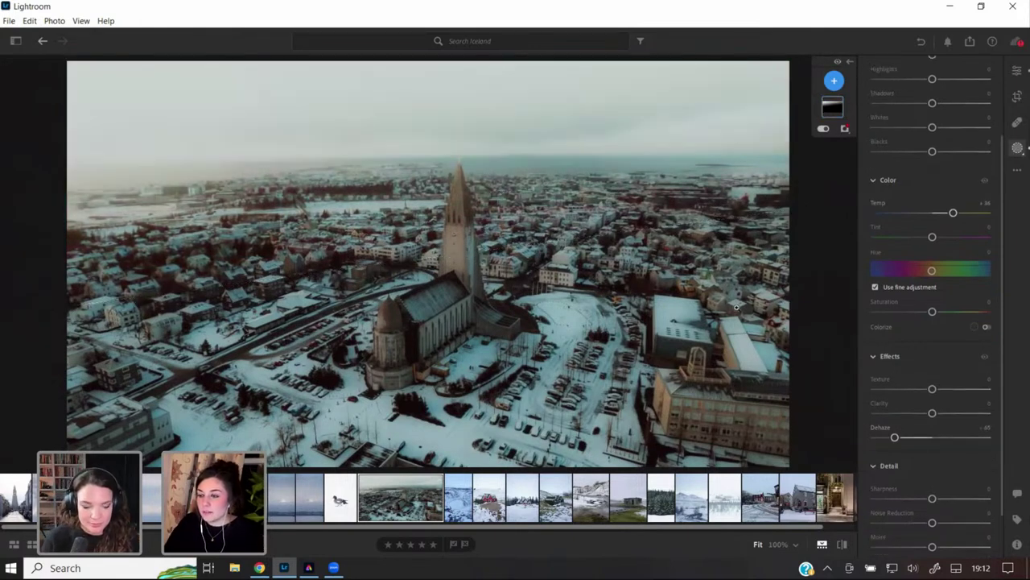
- Add a brush mask with size 7.0 and paint it over the whole church, from the spire to the nave
click(1016, 70)
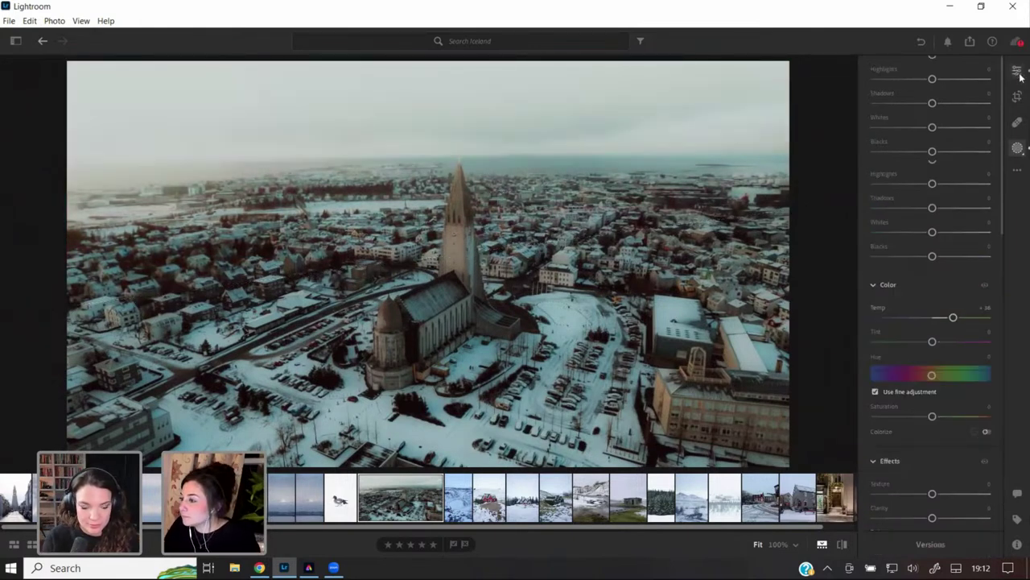
click(1018, 148)
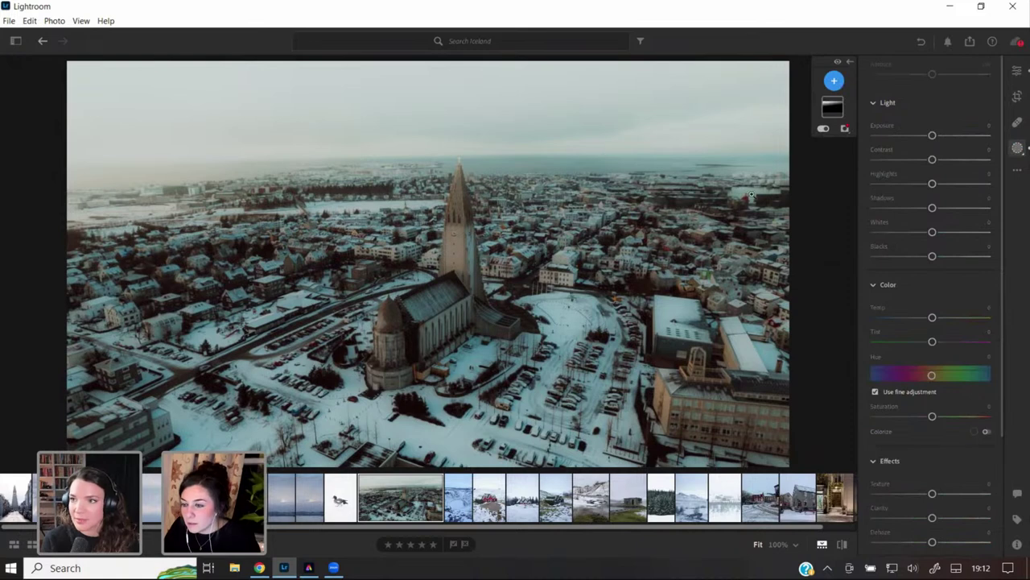
click(834, 81)
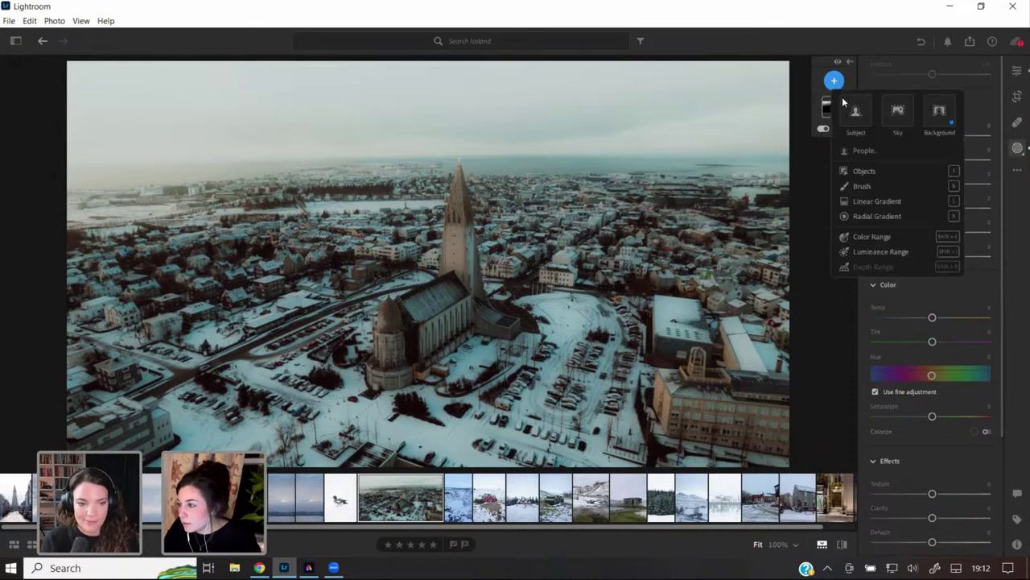
click(863, 187)
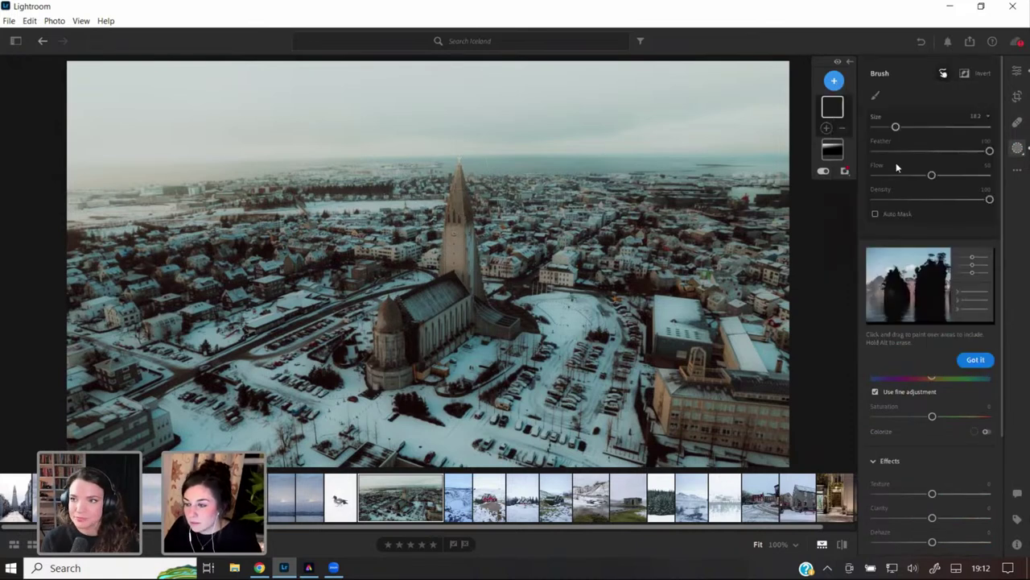
drag(896, 127, 885, 127)
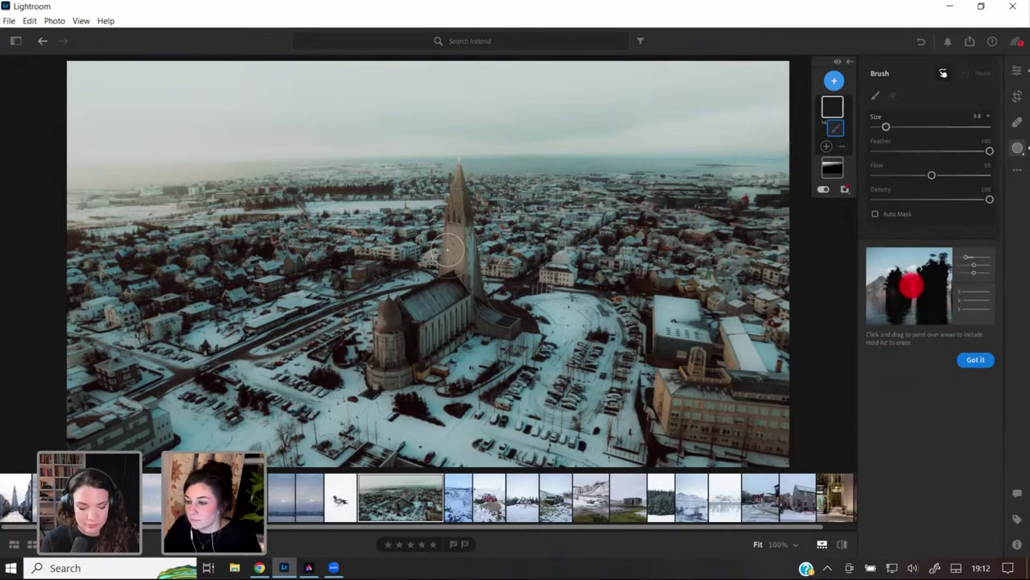
drag(885, 127, 883, 127)
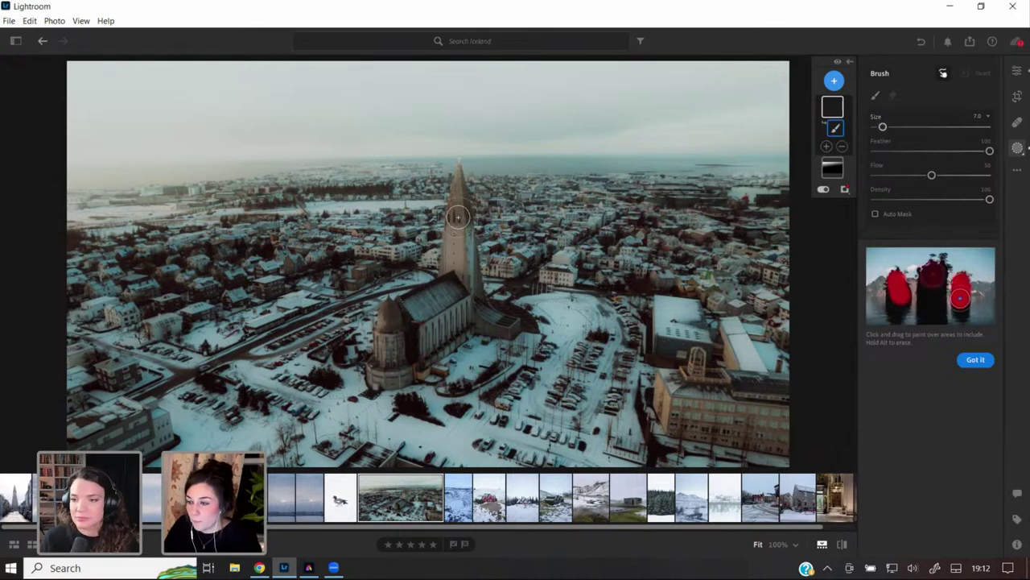
click(457, 206)
mouse_move(457, 206)
mouse_down()
mouse_move(458, 175)
mouse_move(451, 266)
mouse_move(459, 224)
mouse_move(460, 269)
mouse_move(462, 234)
mouse_move(475, 296)
mouse_move(500, 324)
mouse_move(460, 281)
mouse_move(435, 300)
mouse_move(450, 284)
mouse_move(391, 307)
mouse_move(373, 375)
mouse_move(399, 375)
mouse_move(411, 324)
mouse_move(409, 351)
mouse_move(443, 306)
mouse_move(420, 346)
mouse_move(466, 315)
mouse_move(435, 342)
mouse_move(456, 323)
mouse_move(427, 331)
mouse_move(410, 327)
mouse_move(423, 304)
mouse_move(401, 310)
mouse_move(443, 291)
mouse_move(455, 264)
mouse_move(461, 179)
mouse_move(471, 281)
mouse_move(524, 322)
mouse_up()
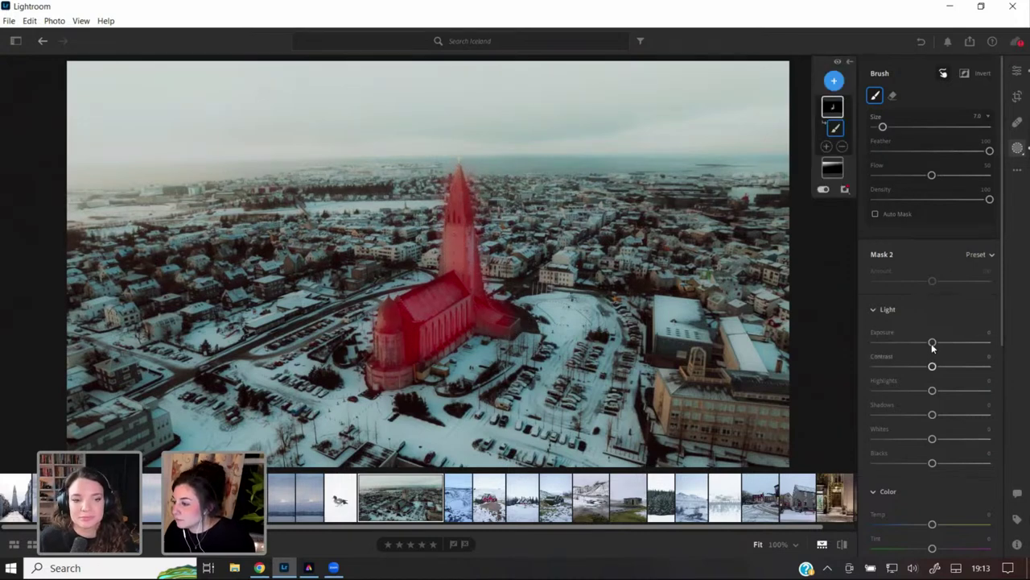
- Set the church mask's exposure to +0.16, whites to +4 and clarity to +16
drag(932, 344, 935, 344)
scroll(934, 399, down, 1)
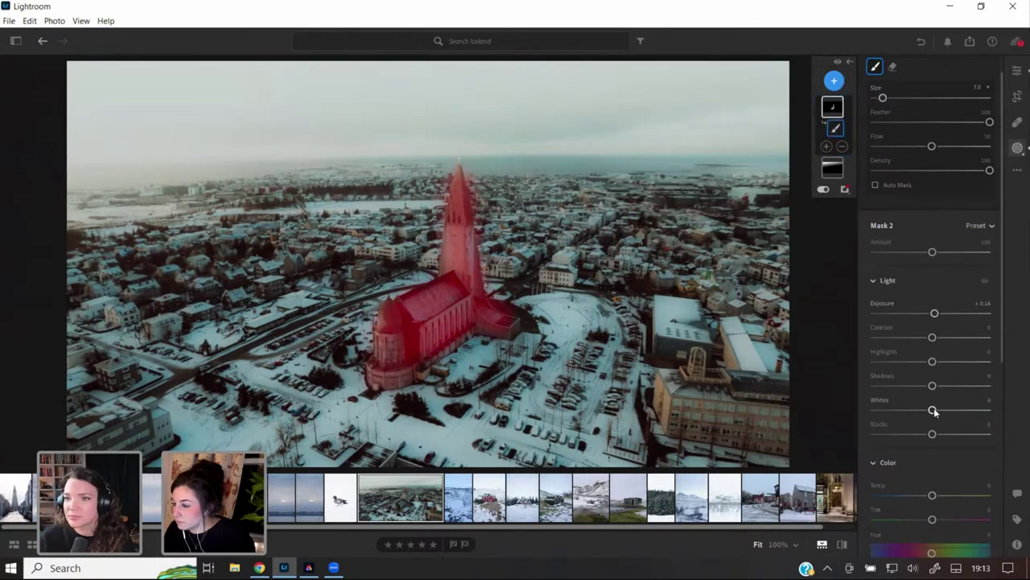
scroll(938, 400, down, 1)
scroll(934, 408, down, 8)
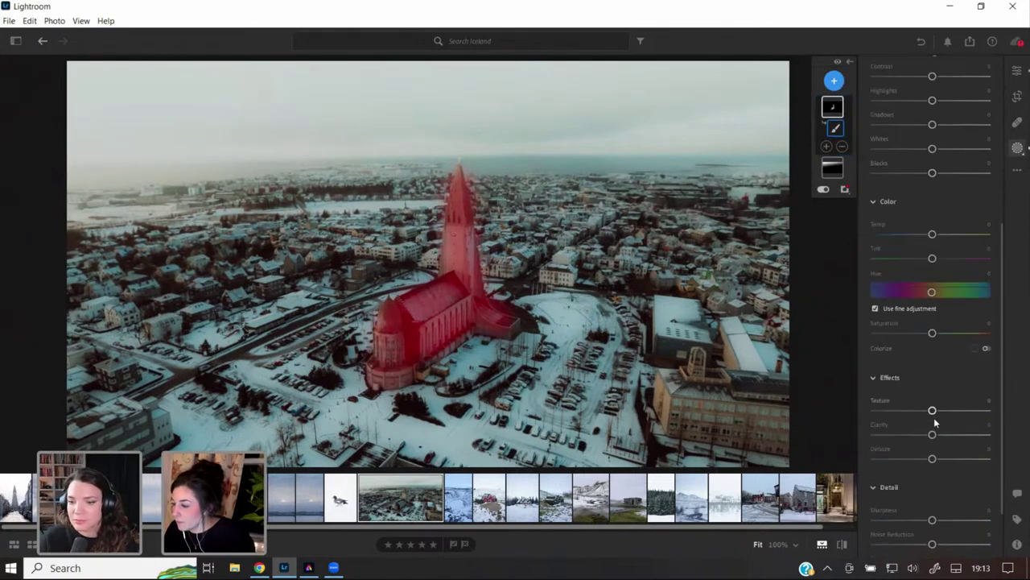
drag(933, 435, 935, 435)
scroll(932, 210, up, 3)
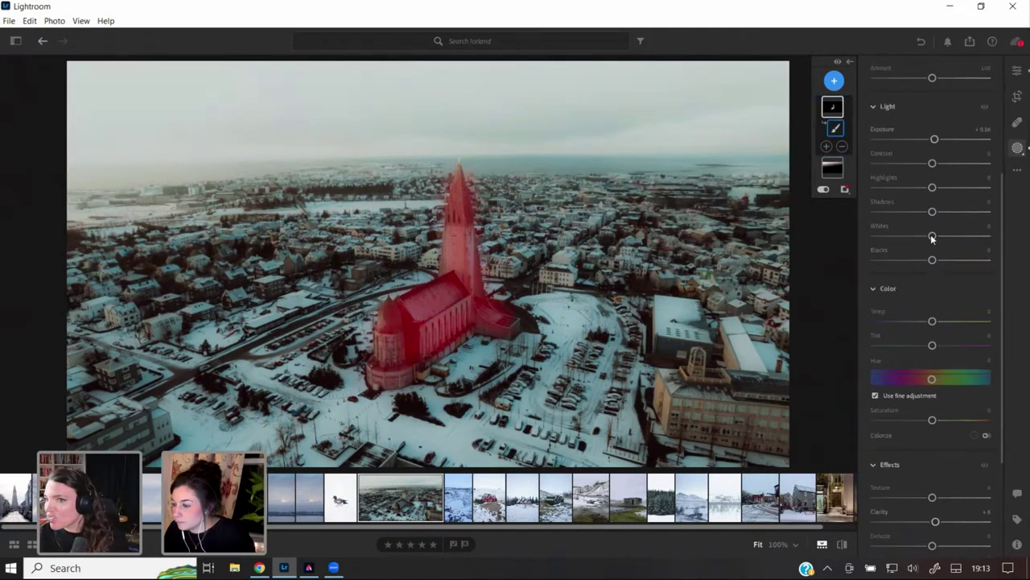
drag(932, 236, 934, 236)
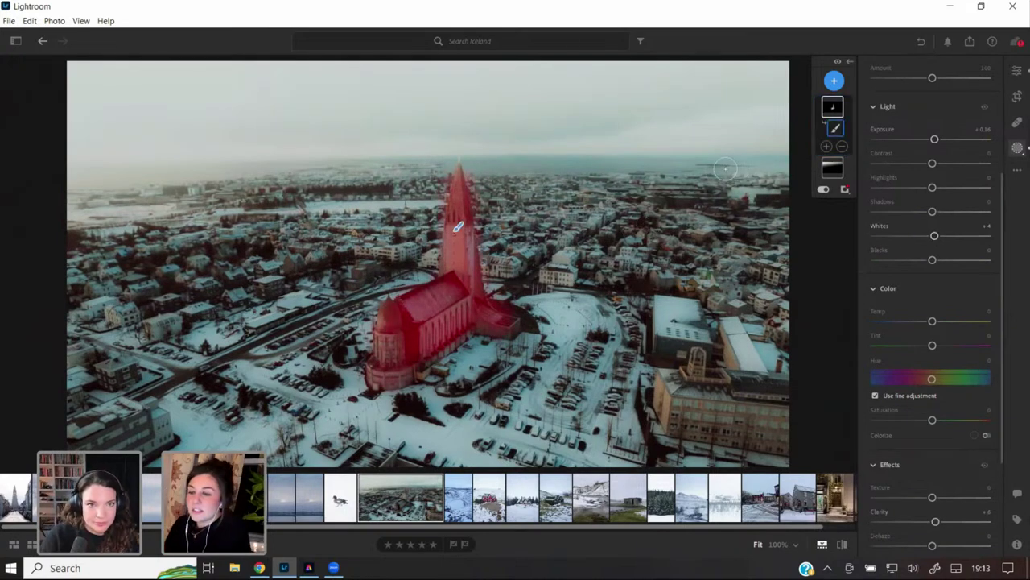
drag(934, 139, 936, 142)
scroll(945, 294, down, 2)
drag(941, 462, 942, 463)
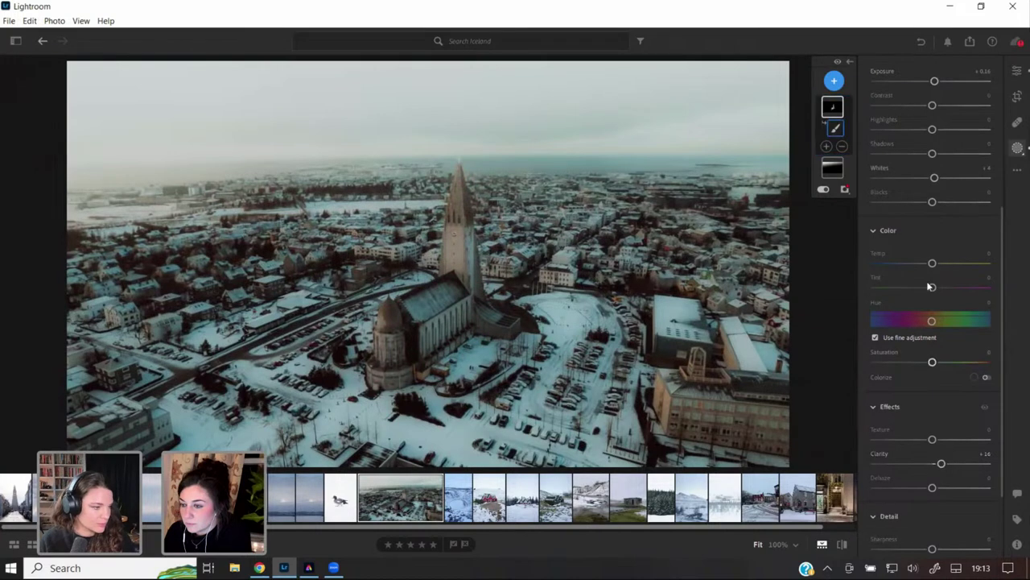
- Return to the aerial photo's overall adjustments and set contrast to +8 and highlights to -69
scroll(934, 274, up, 4)
click(1017, 71)
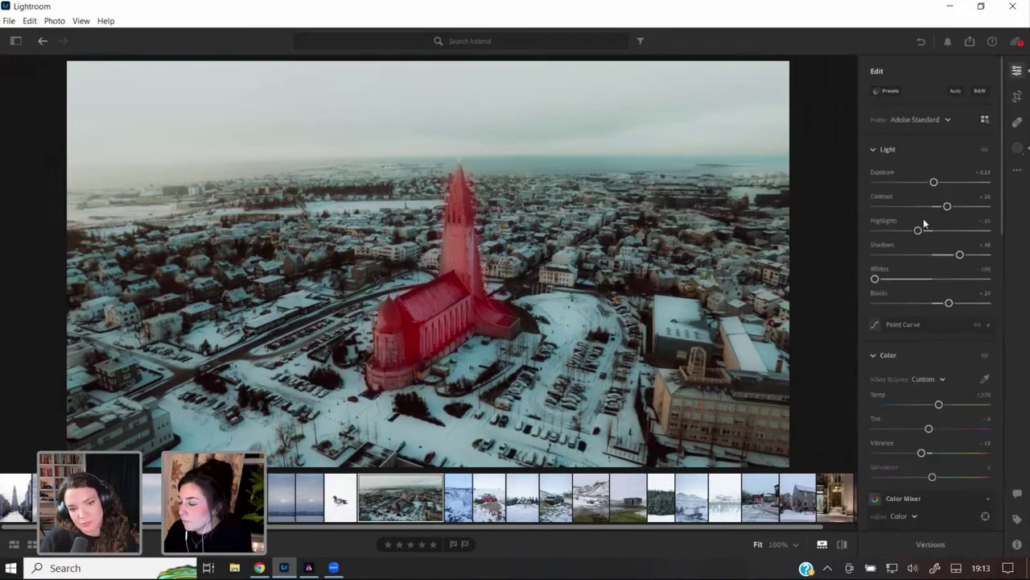
drag(951, 208, 941, 207)
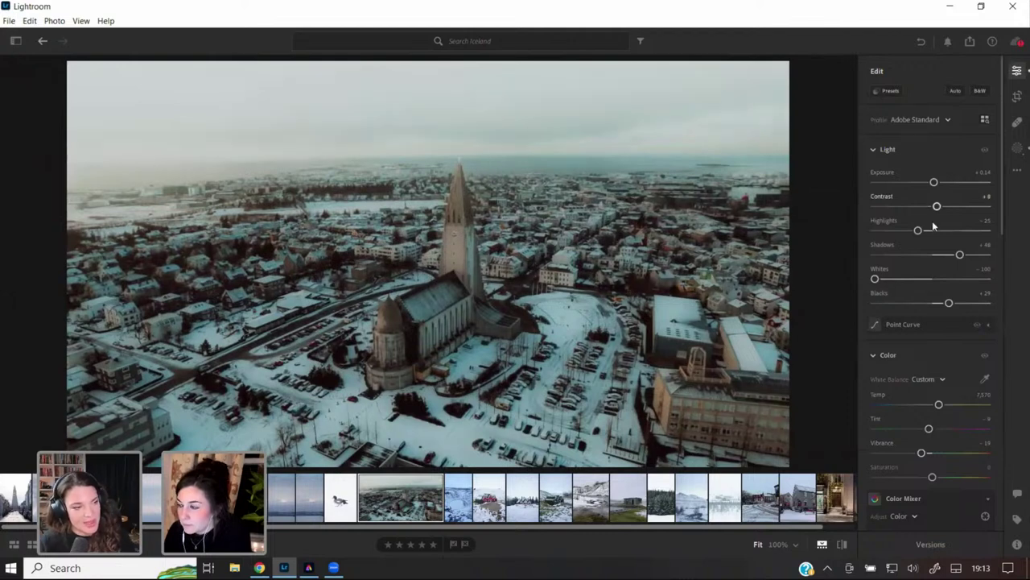
drag(919, 231, 898, 233)
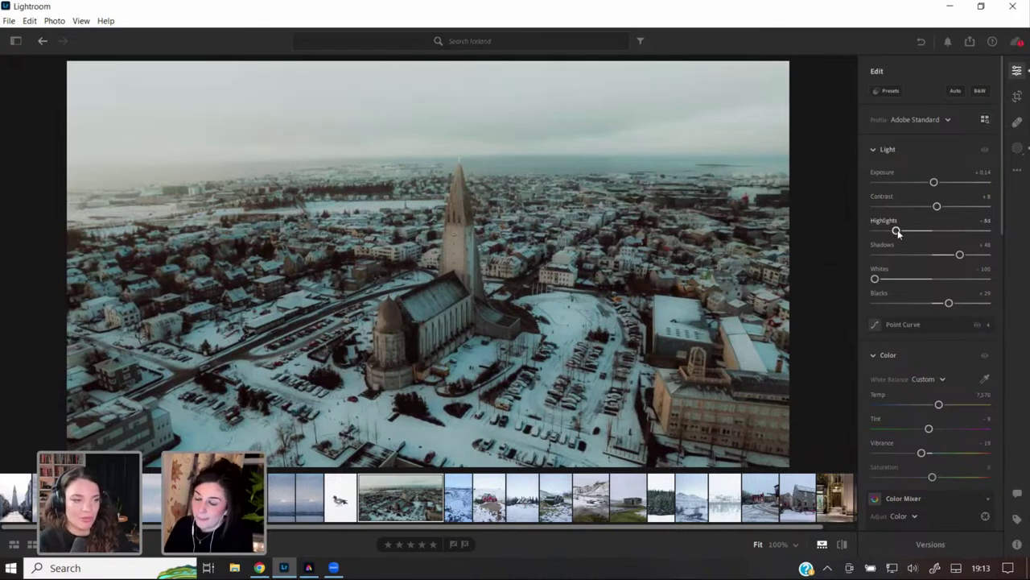
scroll(897, 229, down, 1)
drag(896, 202, 893, 206)
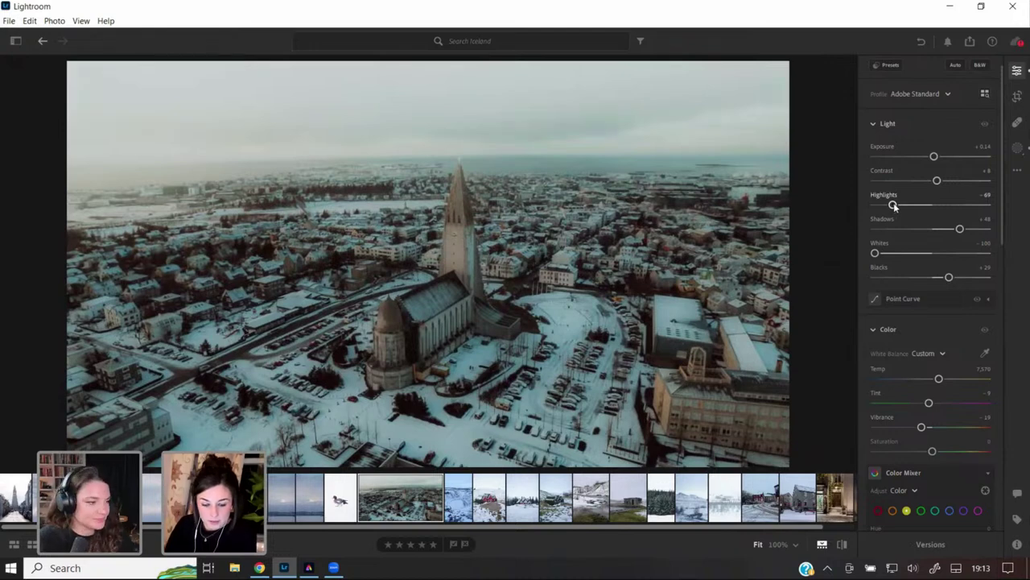
- Set the aerial photo's vibrance to -10
scroll(937, 275, down, 2)
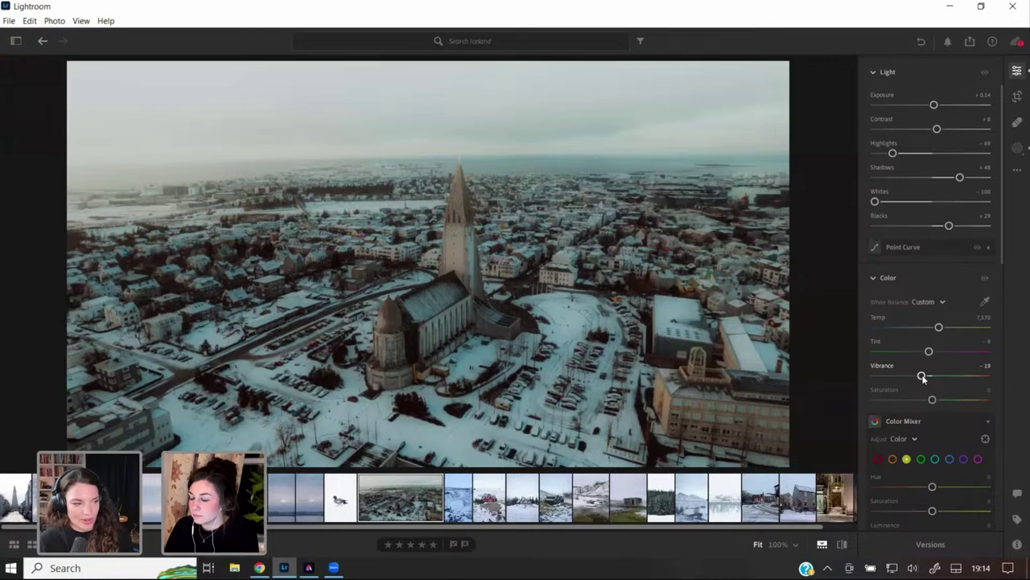
drag(922, 375, 924, 377)
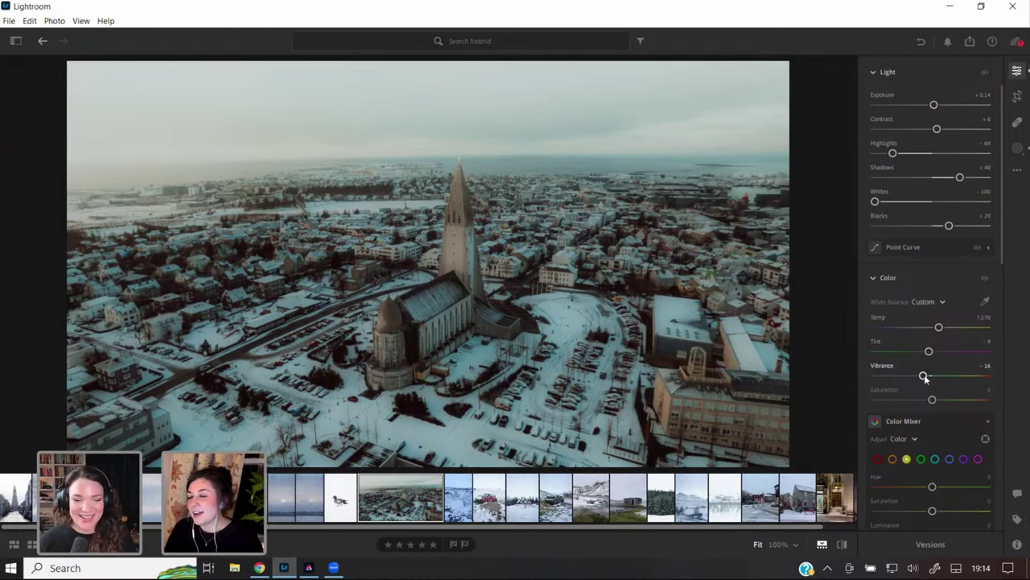
drag(924, 374, 927, 376)
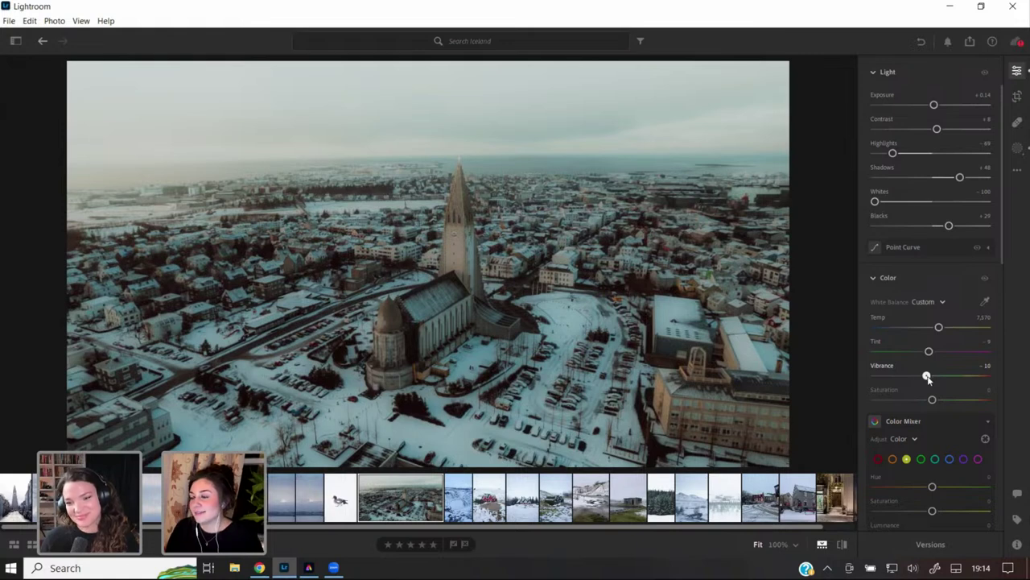
- Open the crater lake photo and widen its crop freely to the full image width, trimming a strip of sky from the upper edge
key(Right)
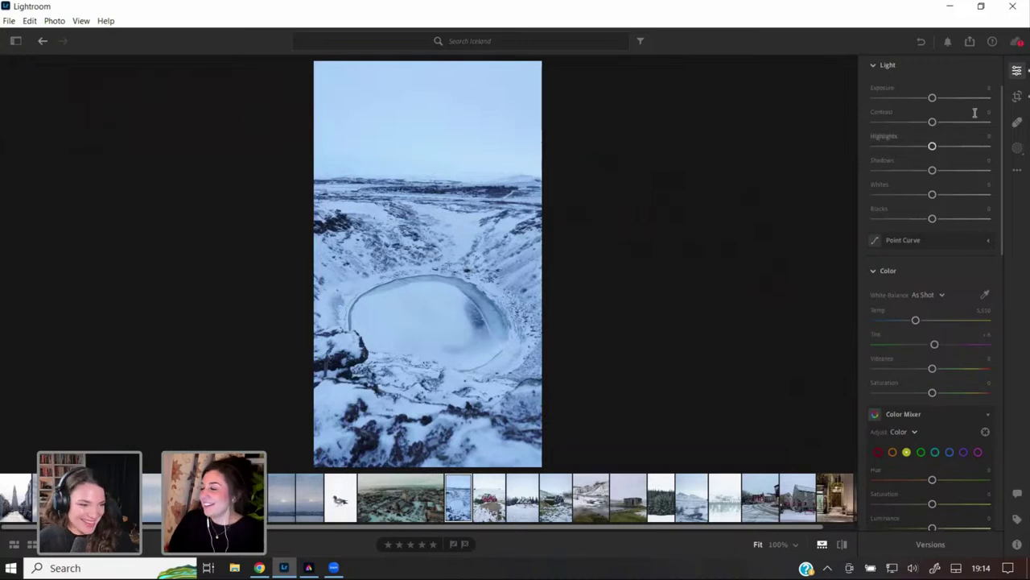
click(1017, 97)
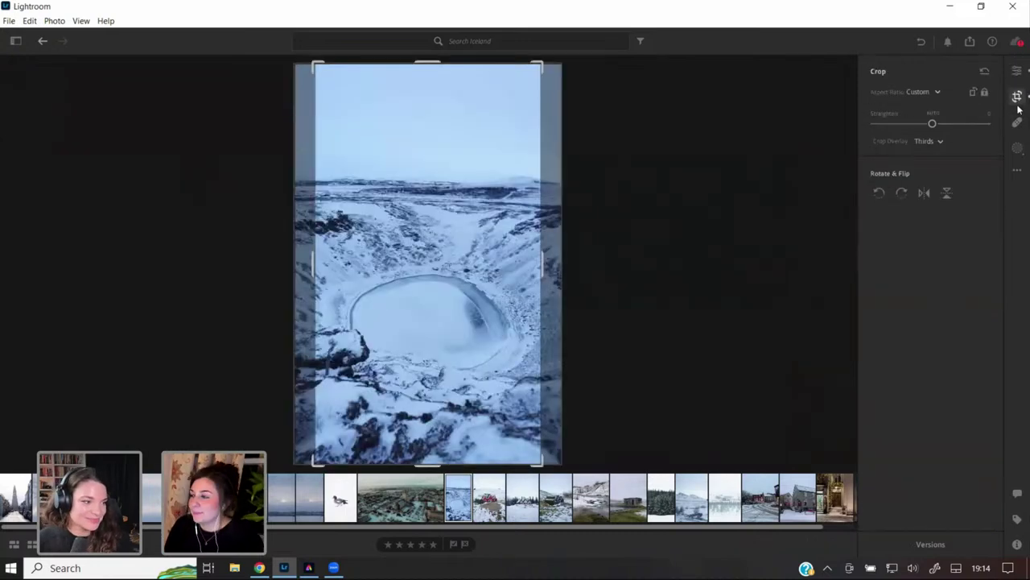
click(935, 93)
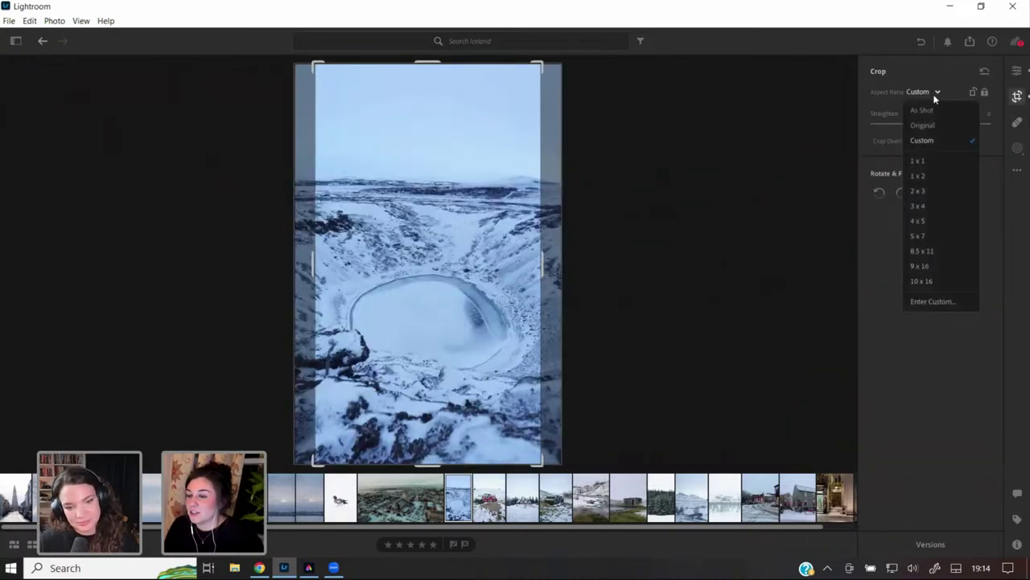
click(335, 67)
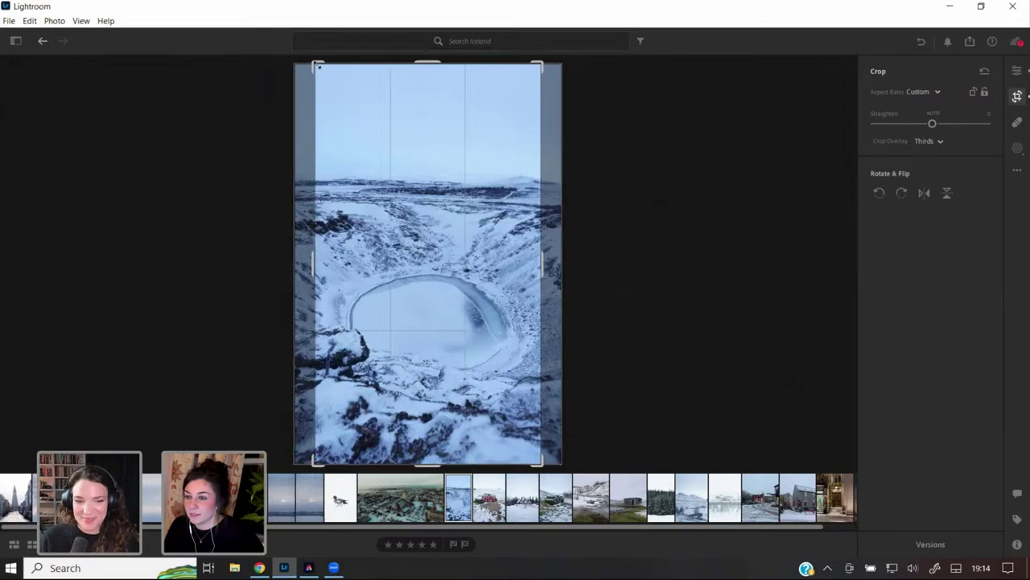
drag(317, 65, 271, 71)
drag(547, 74, 573, 76)
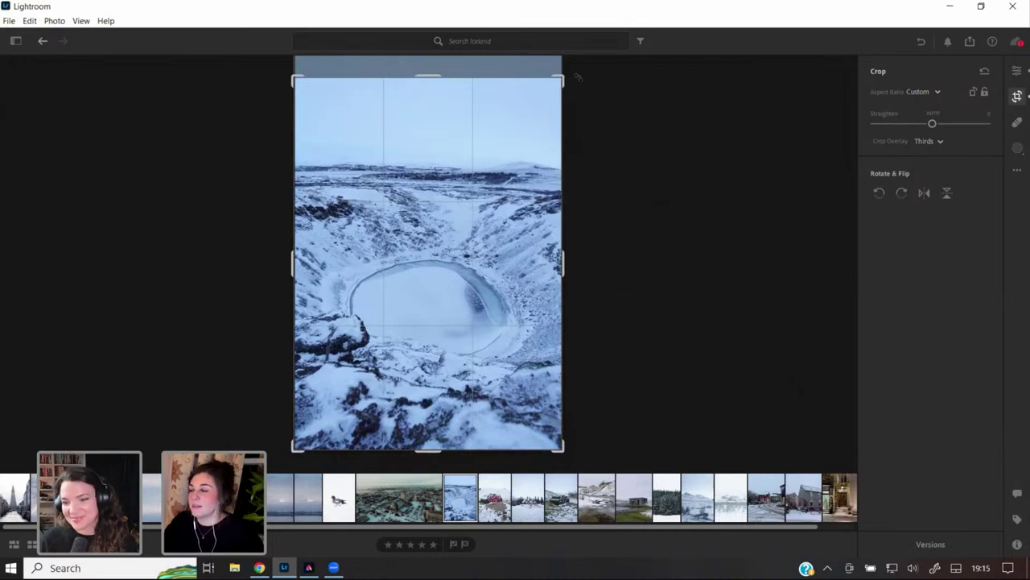
key(Return)
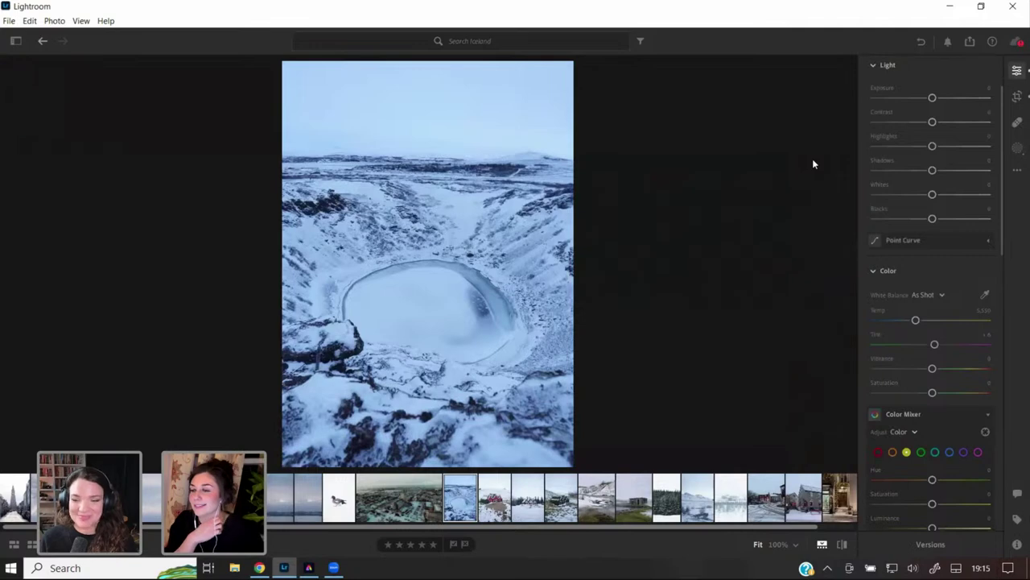
click(1017, 97)
click(1016, 72)
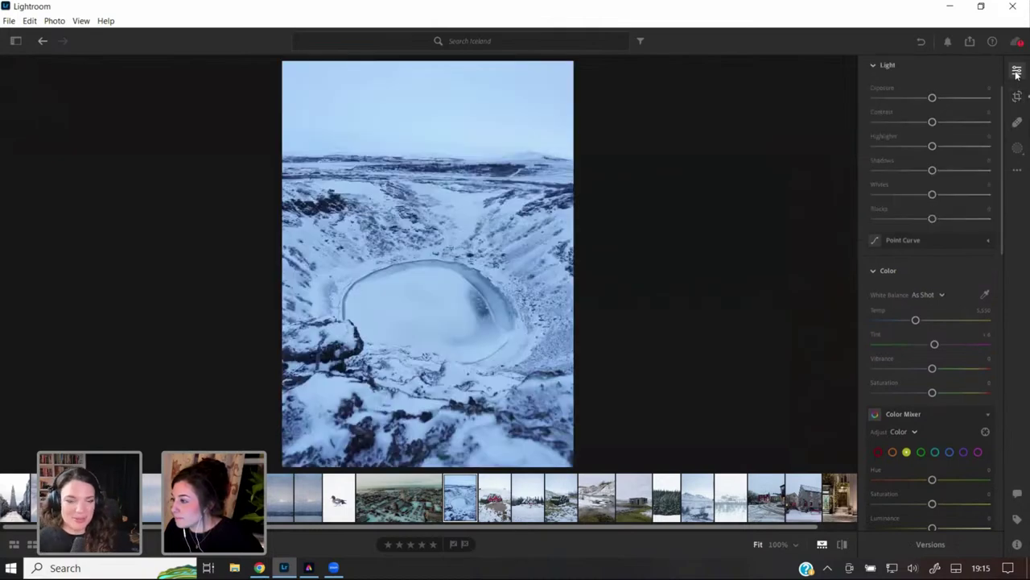
- Apply the saved Moody Tones preset to the crater lake photo
scroll(957, 245, down, 2)
scroll(958, 244, up, 3)
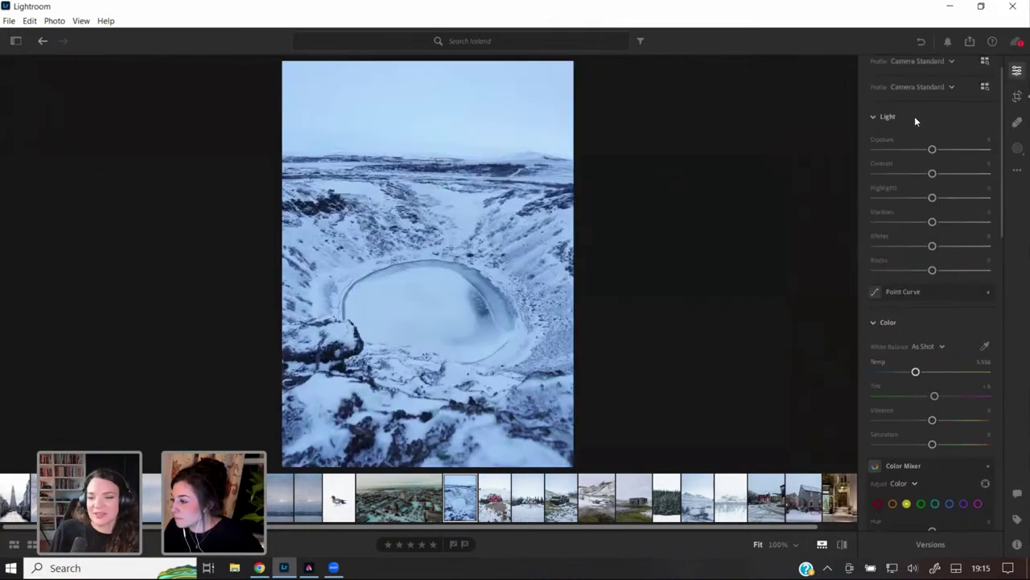
scroll(907, 78, up, 1)
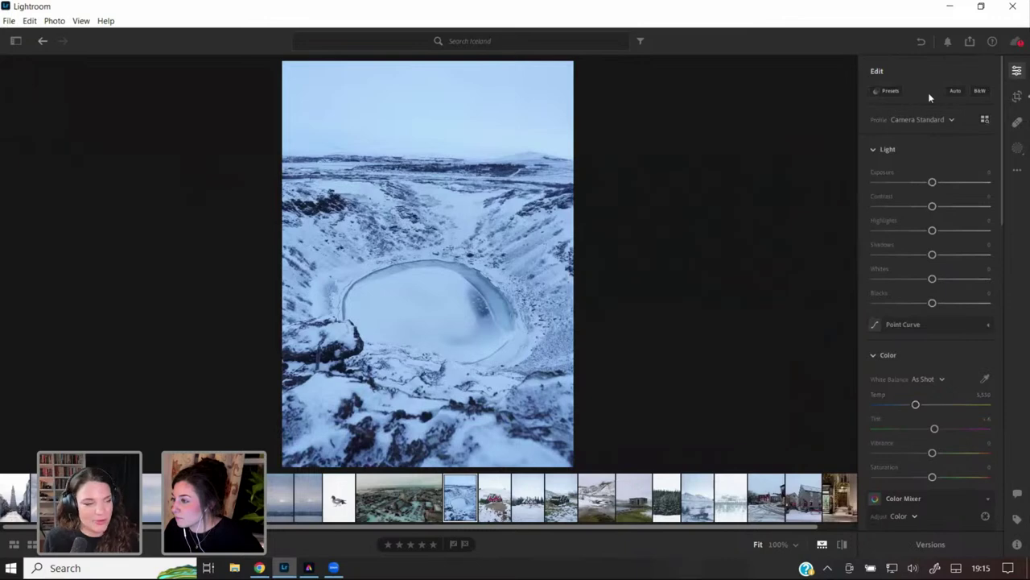
click(889, 90)
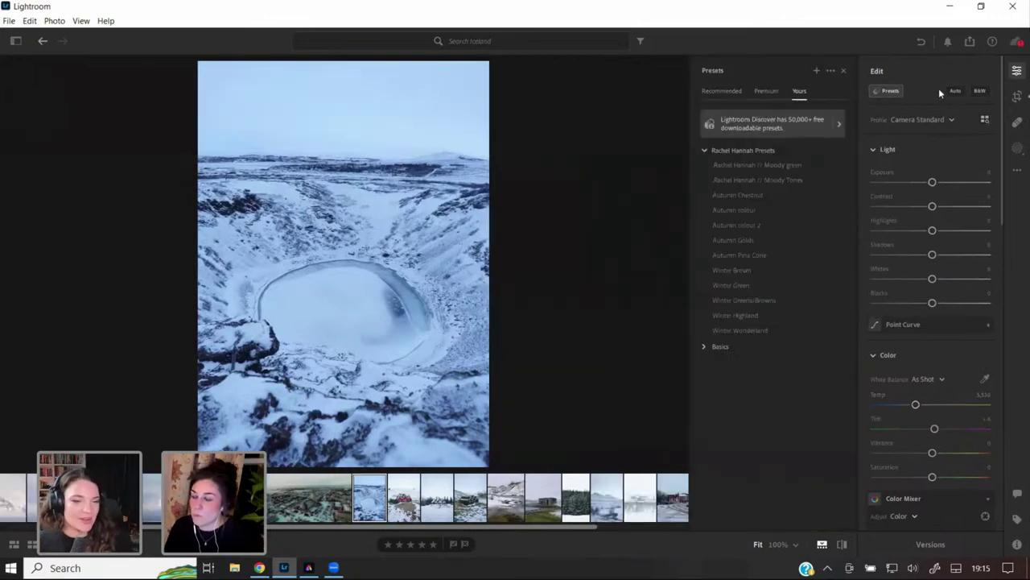
click(781, 180)
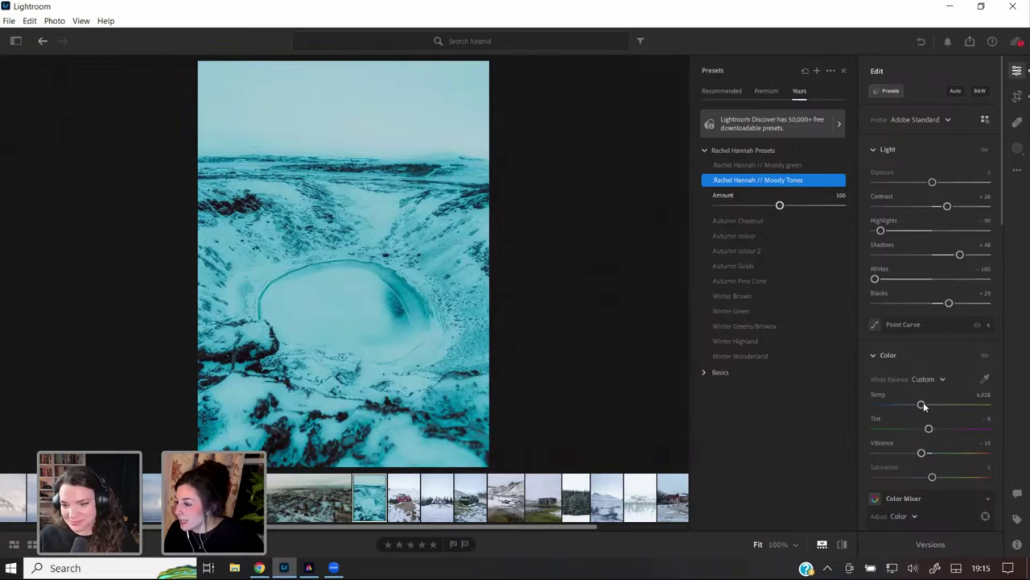
- Set the crater lake photo's temperature to 7,196, exposure to -0.13 and contrast to -39
drag(924, 405, 925, 406)
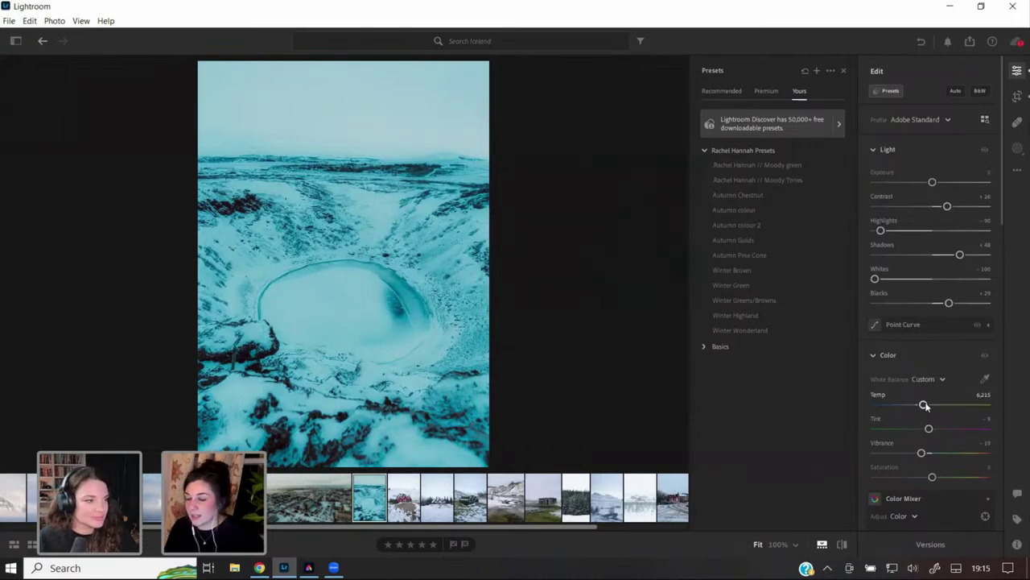
drag(925, 405, 935, 405)
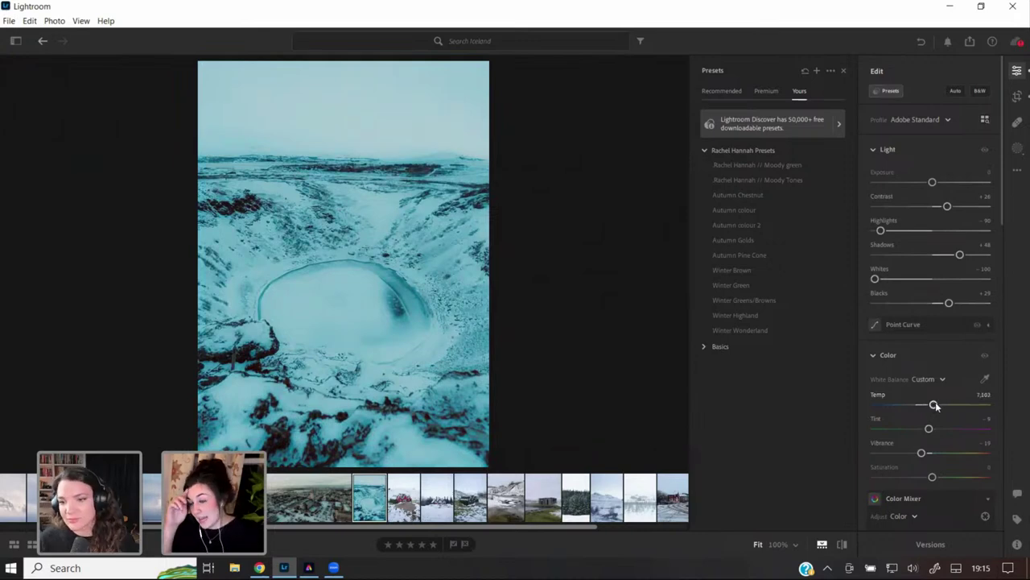
drag(934, 405, 935, 405)
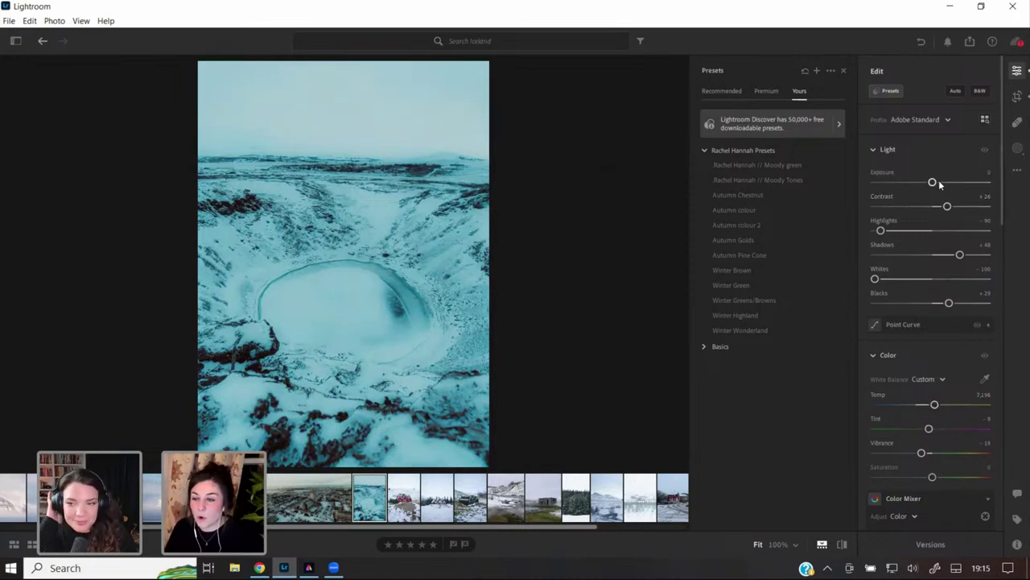
drag(932, 183, 909, 210)
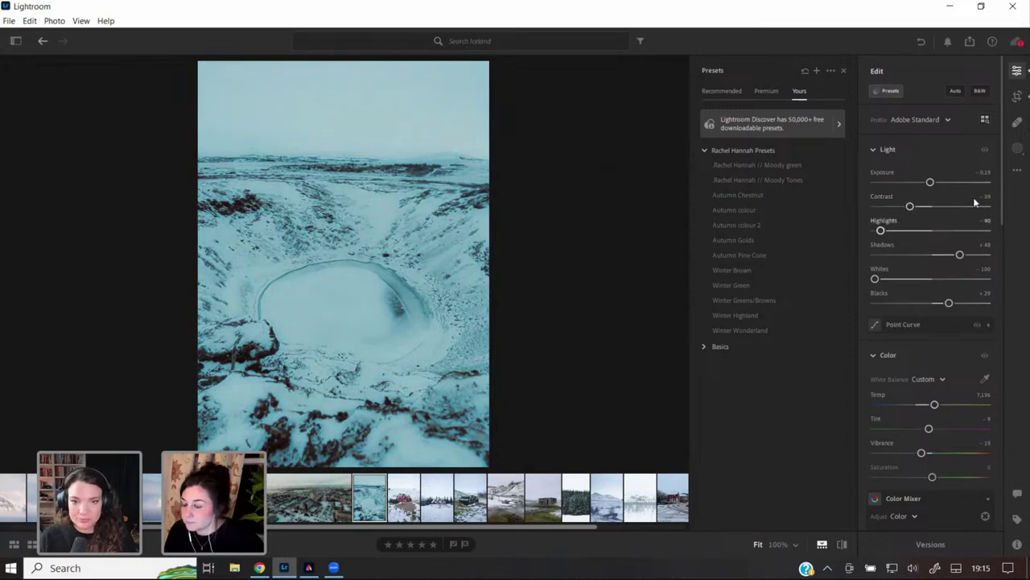
- Add a linear gradient mask running from the sky down to just above the crater lake
click(1017, 149)
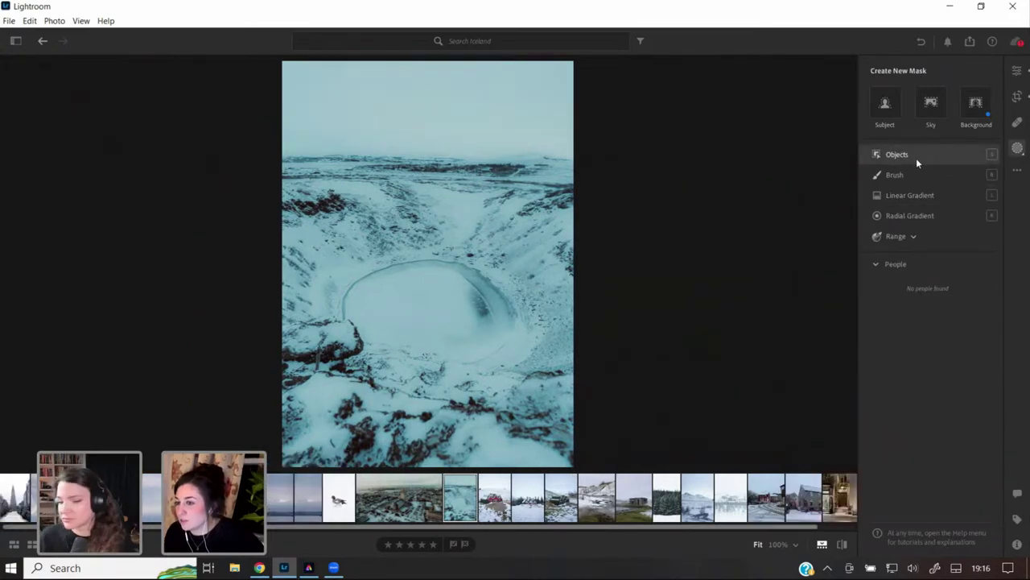
mouse_move(916, 157)
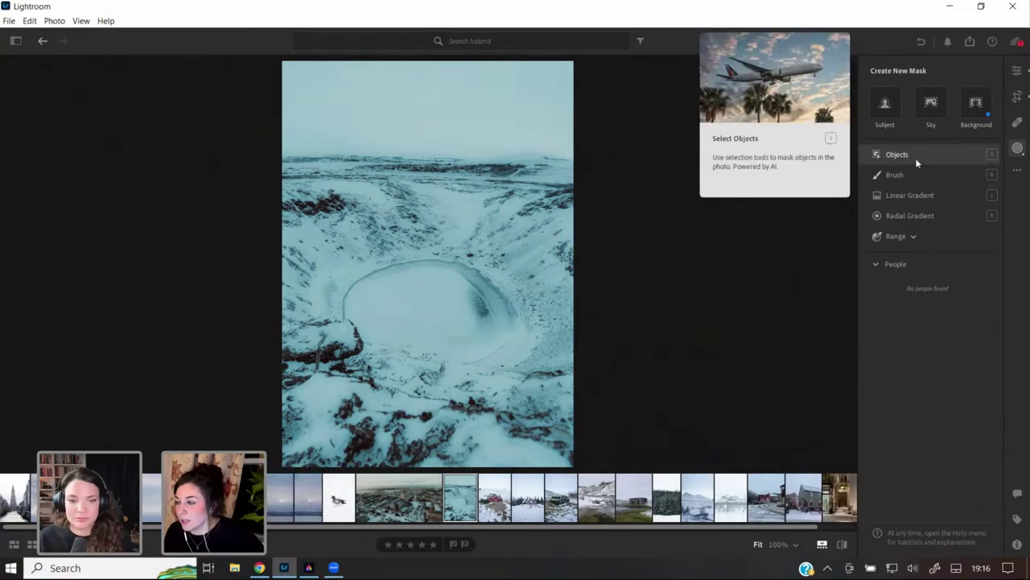
click(917, 202)
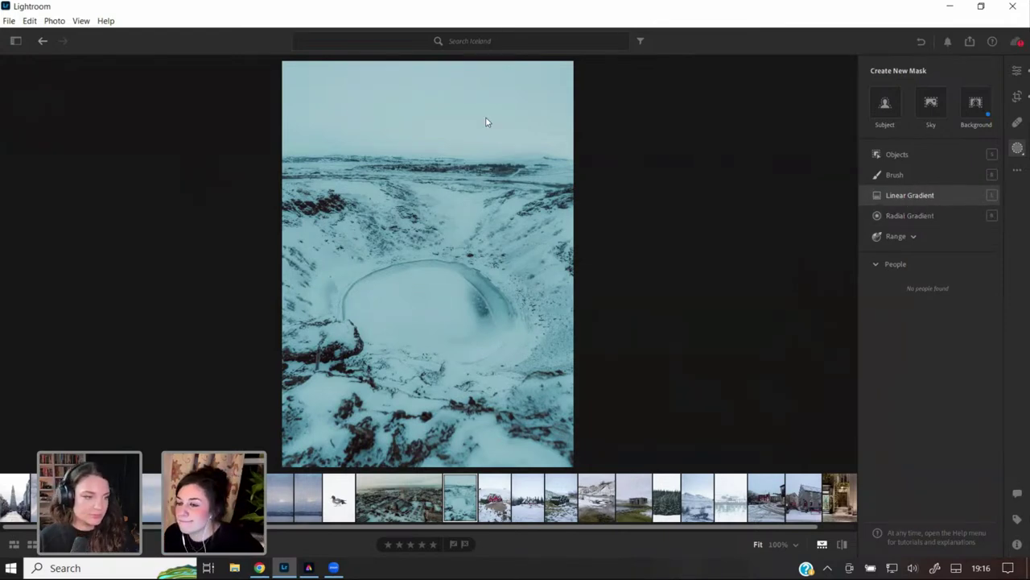
drag(377, 92, 405, 238)
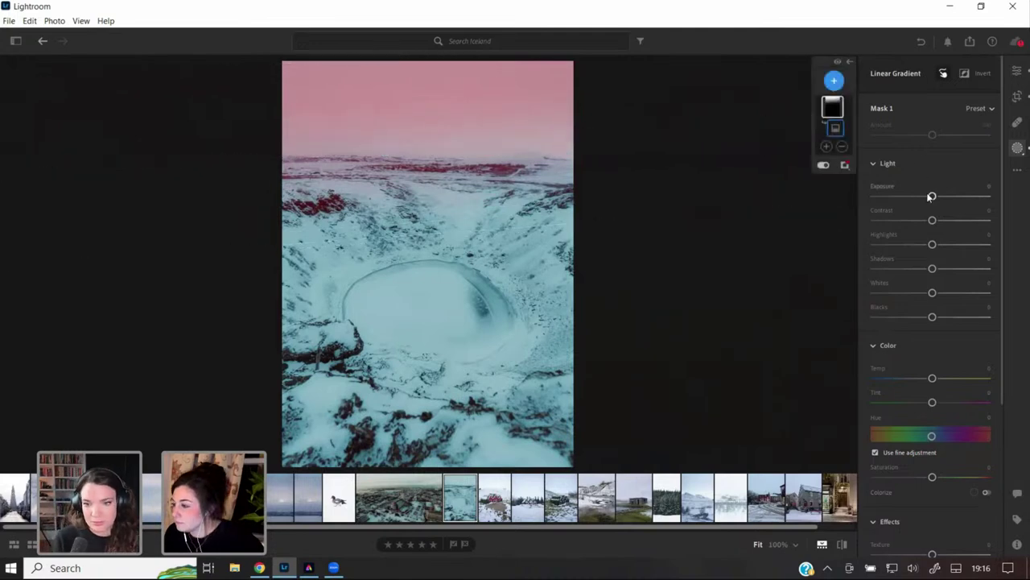
- Set the sky gradient's exposure to +0.44 and its dehaze to −80
mouse_move(931, 198)
mouse_down()
mouse_move(922, 198)
mouse_move(947, 196)
mouse_move(938, 198)
mouse_up()
scroll(892, 315, down, 3)
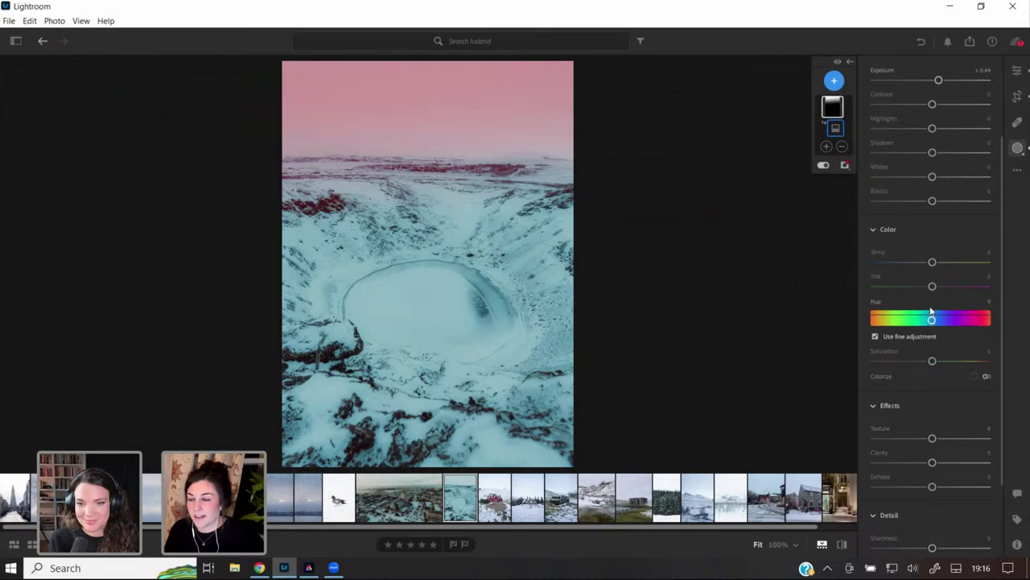
scroll(947, 392, down, 3)
drag(931, 388, 885, 386)
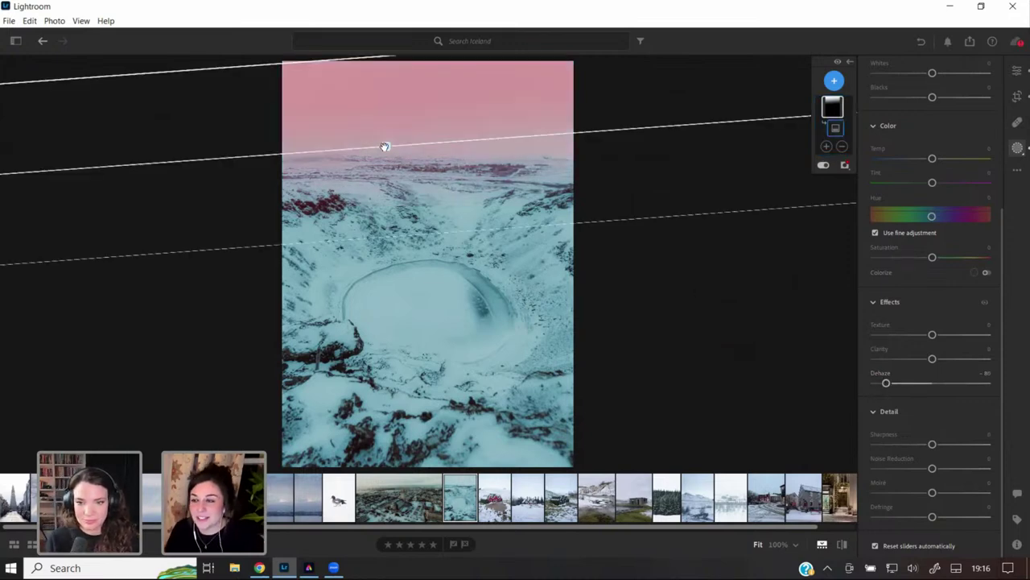
- Shift the sky's linear gradient slightly lower so its middle line sits on the horizon
click(384, 151)
drag(382, 157, 384, 157)
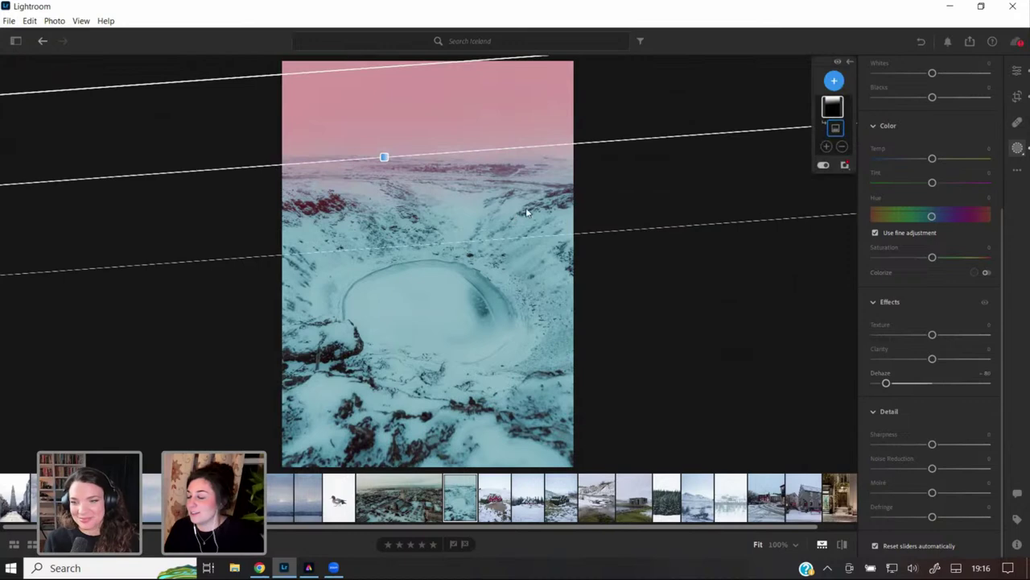
click(1016, 148)
click(1018, 149)
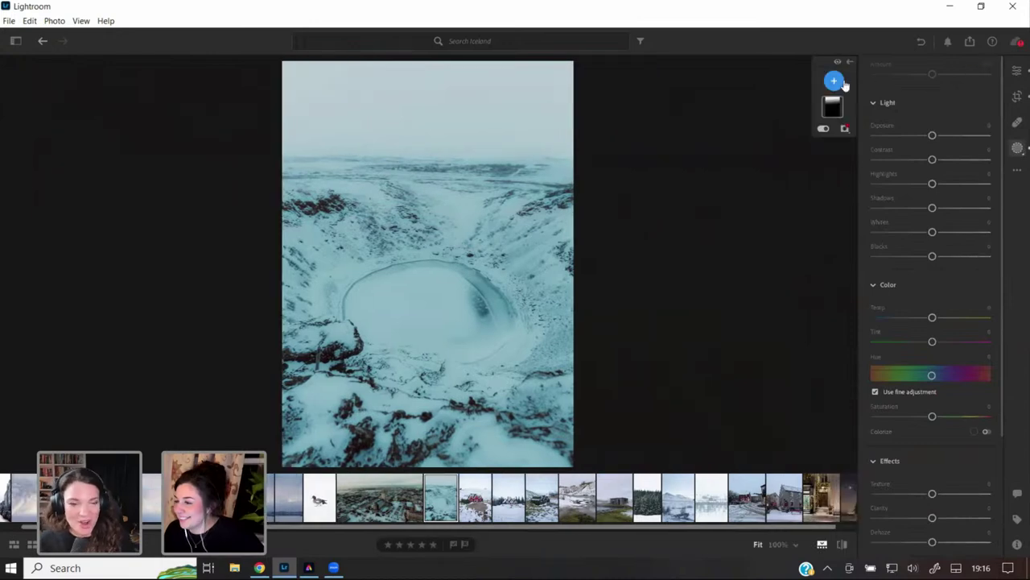
- Add a second linear gradient rising from the photo's bottom edge over the foreground rocks, with exposure −0.84
click(837, 82)
click(875, 203)
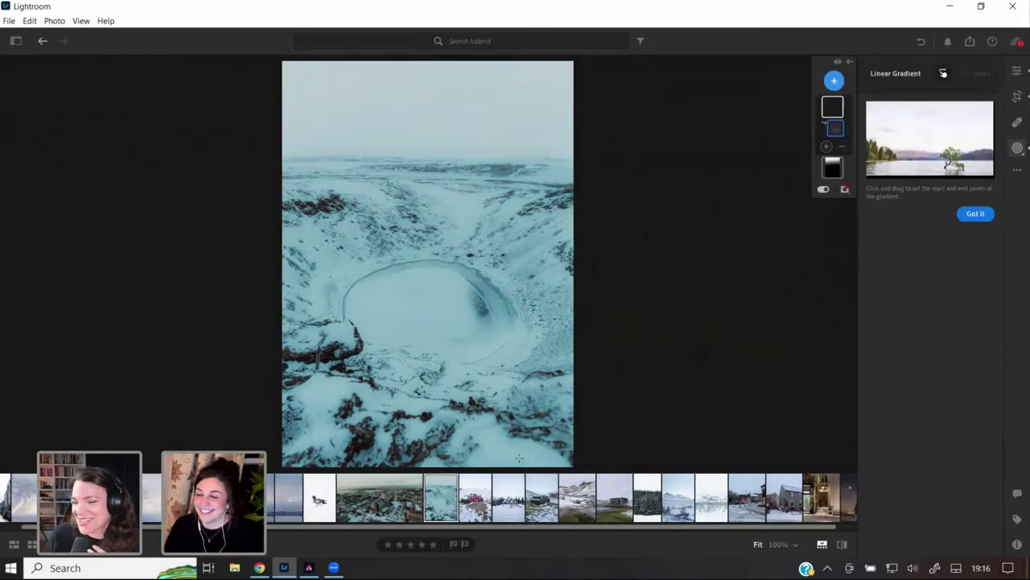
drag(519, 457, 508, 349)
drag(549, 459, 562, 456)
mouse_move(514, 404)
mouse_down()
mouse_move(511, 419)
mouse_move(515, 406)
mouse_up()
drag(933, 196, 920, 198)
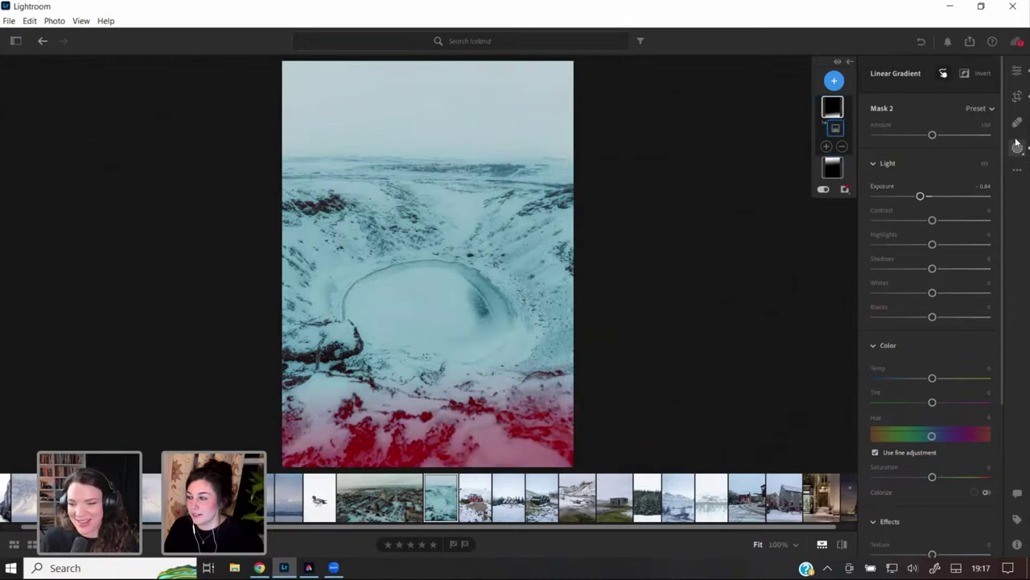
- Set the whole photo's clarity to −25 and its noise reduction to 17
click(1016, 72)
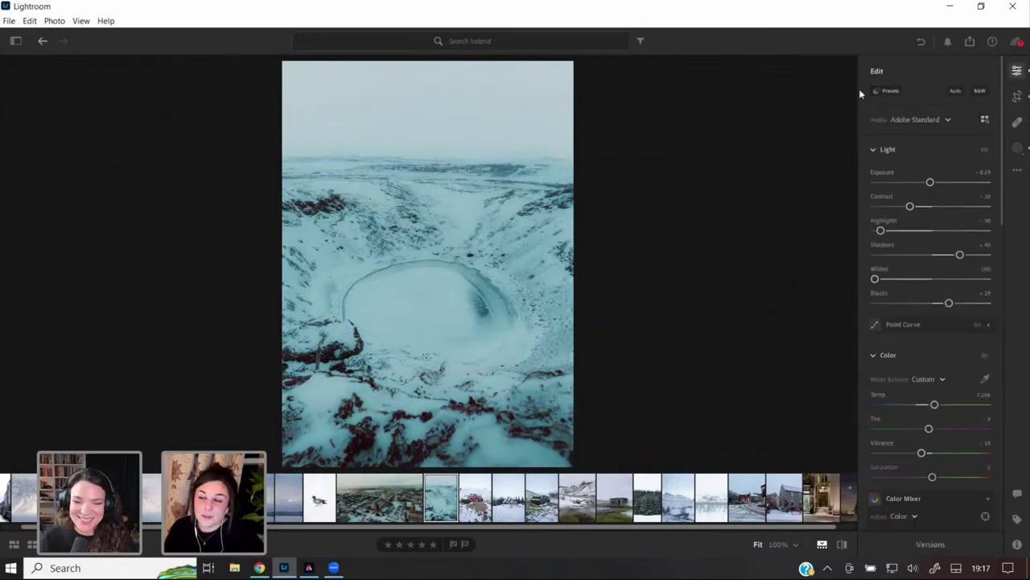
scroll(928, 325, down, 1)
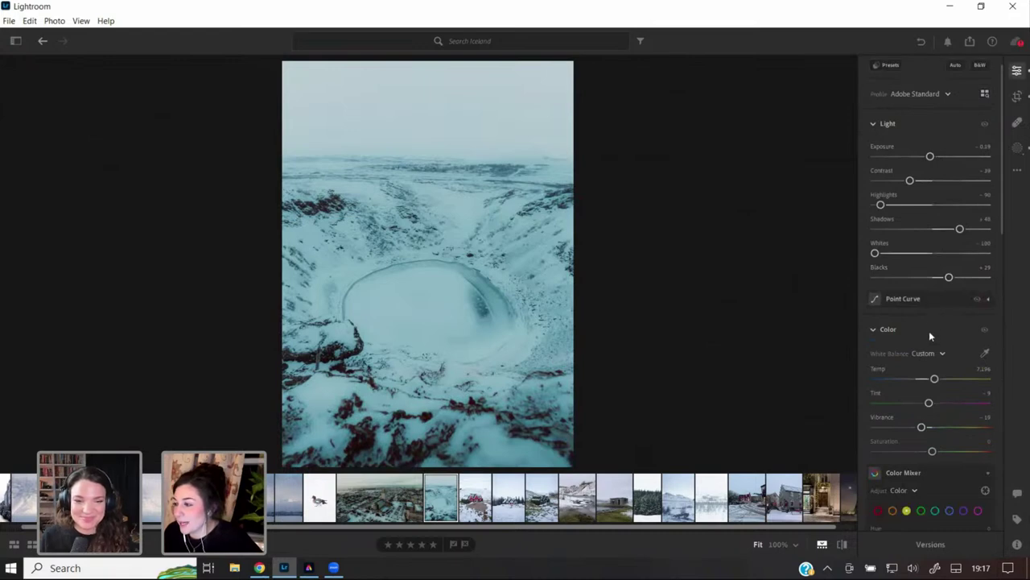
scroll(943, 394, down, 5)
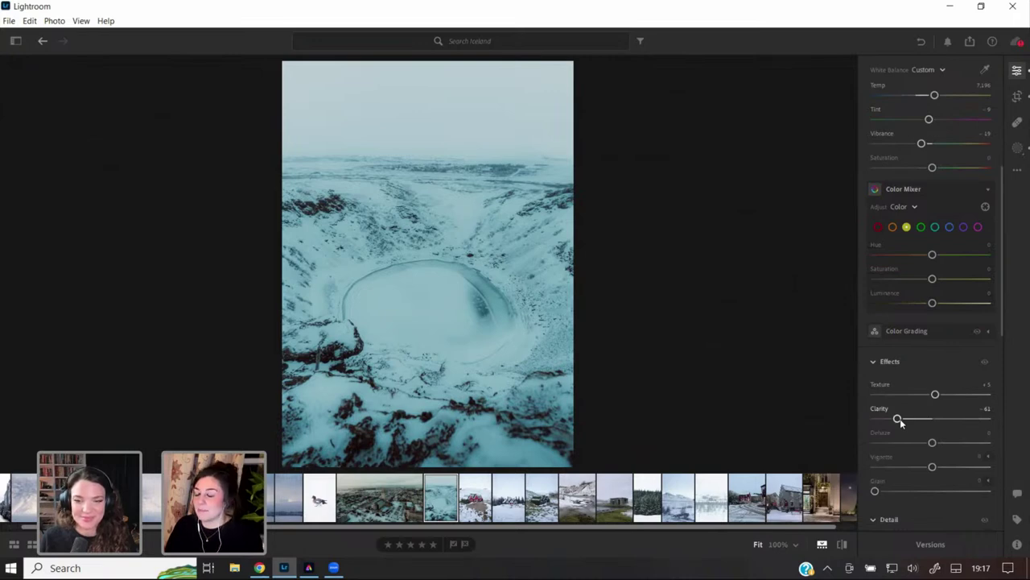
drag(899, 418, 916, 421)
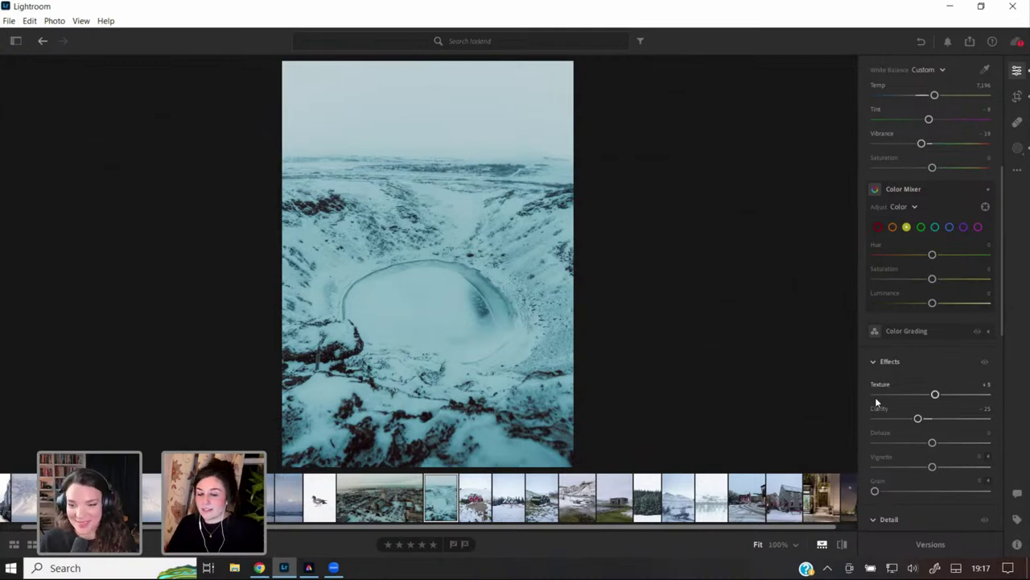
scroll(958, 437, down, 1)
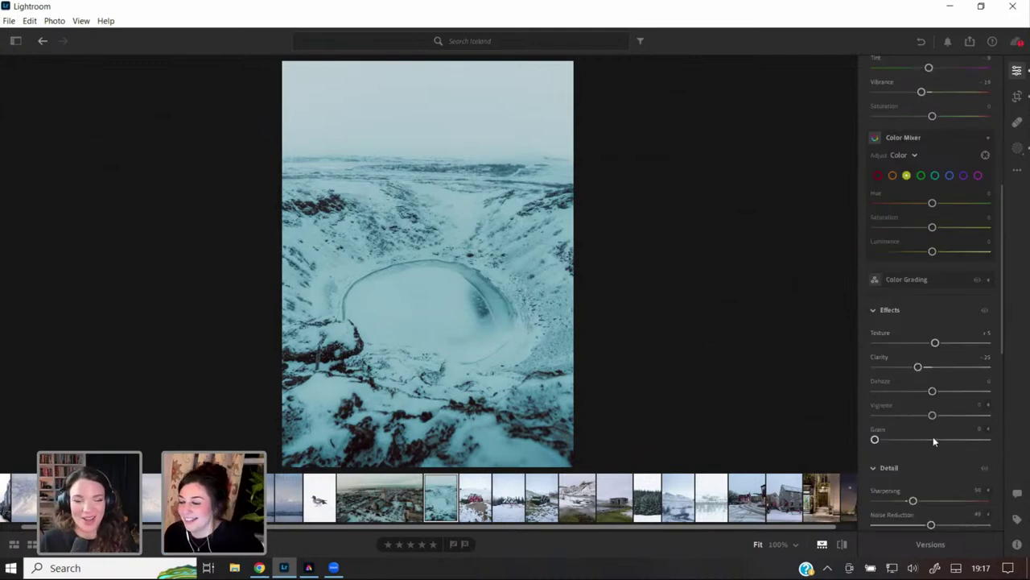
scroll(934, 441, down, 1)
drag(895, 500, 895, 500)
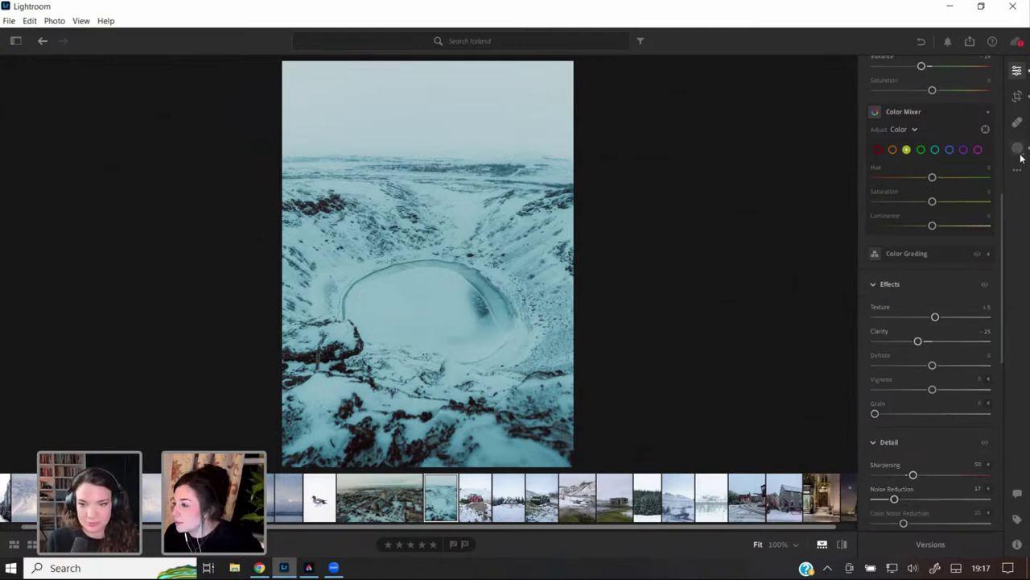
- Add a radial gradient mask around the crater lake and centre it on the ice
scroll(1001, 166, up, 5)
key(m)
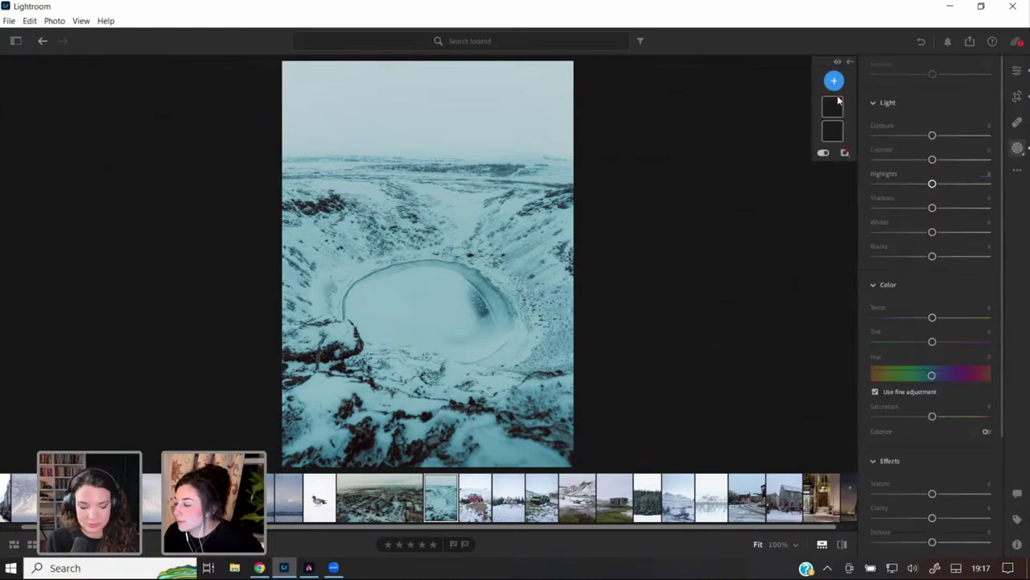
click(833, 81)
click(877, 215)
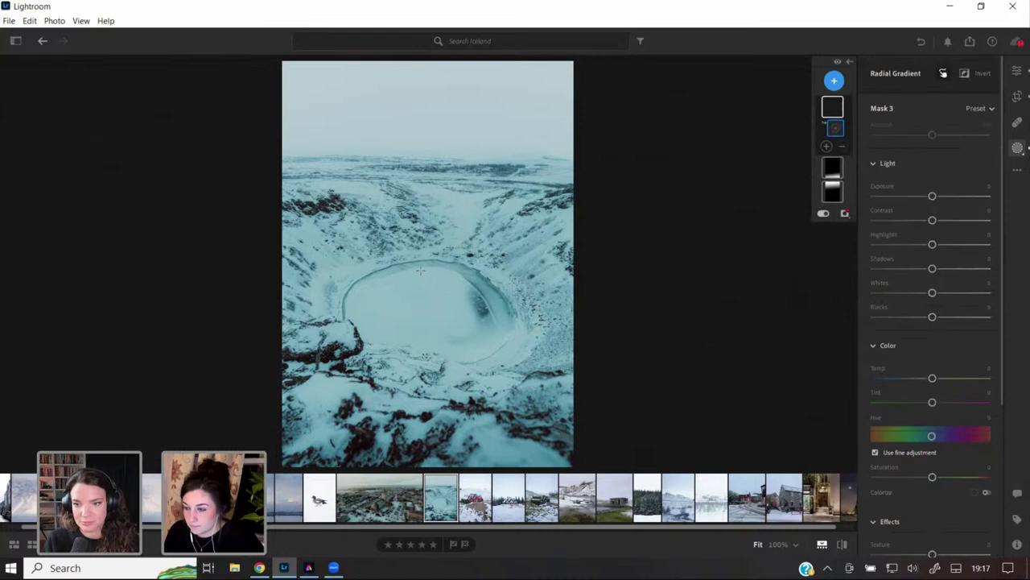
drag(420, 266, 527, 367)
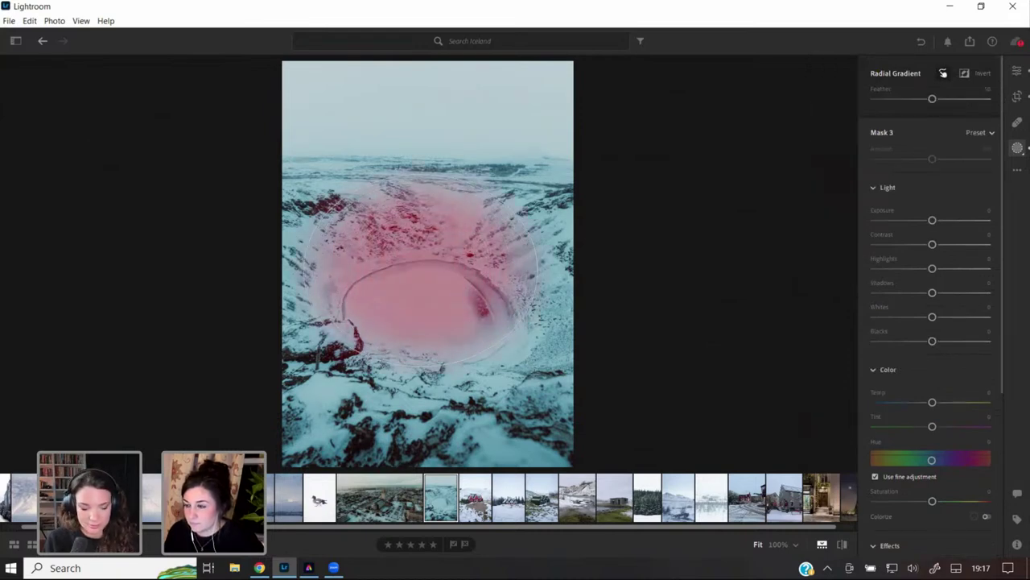
drag(421, 274, 438, 295)
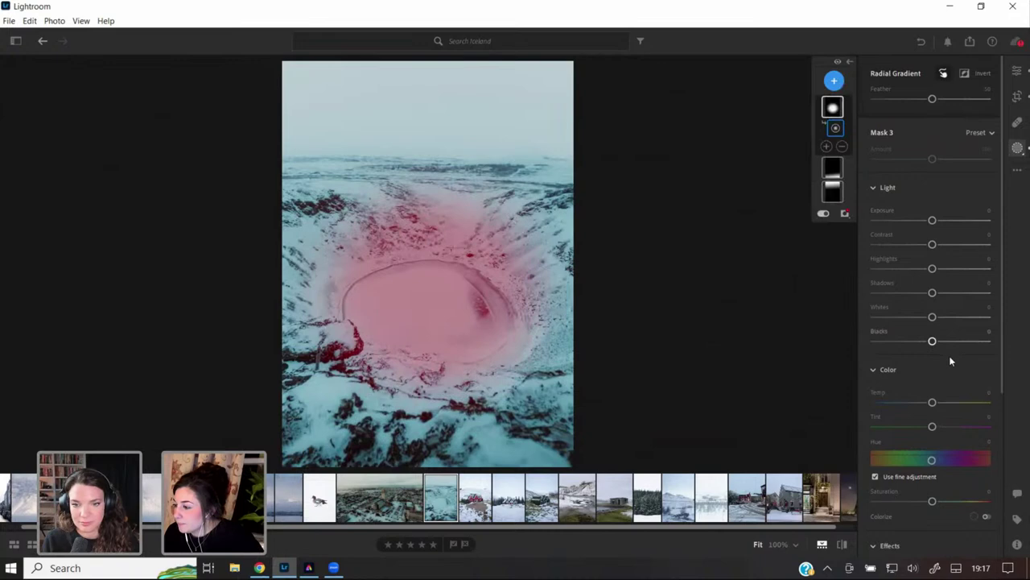
- Set the radial mask's clarity to +37 and slightly reduce the ellipse's height
scroll(949, 360, down, 3)
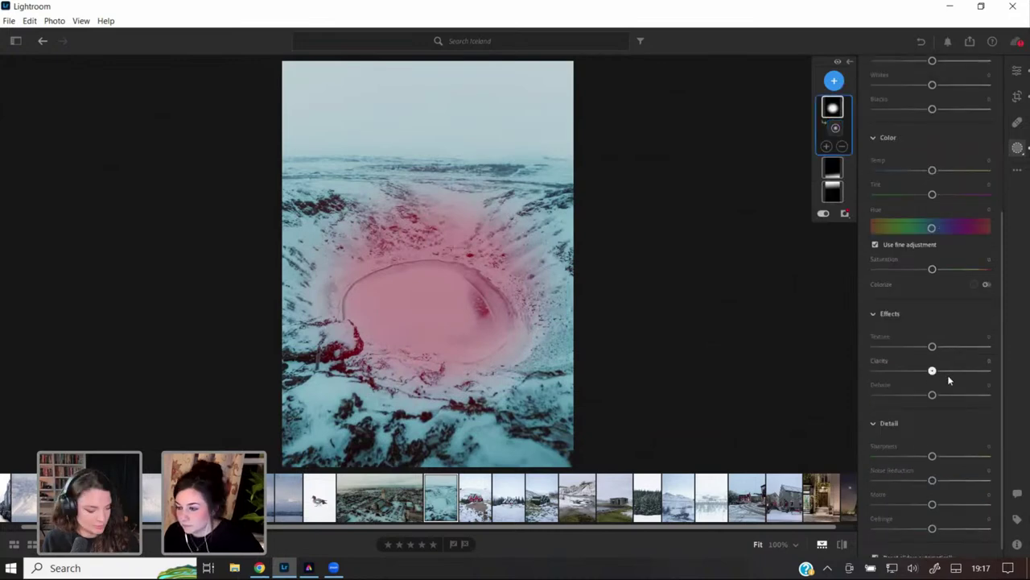
drag(947, 380, 954, 383)
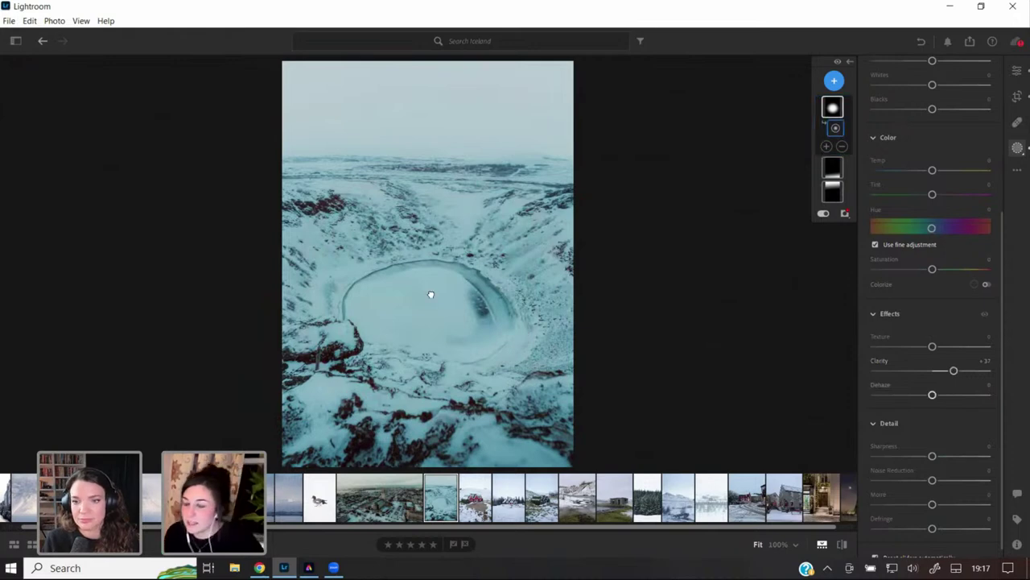
mouse_move(431, 294)
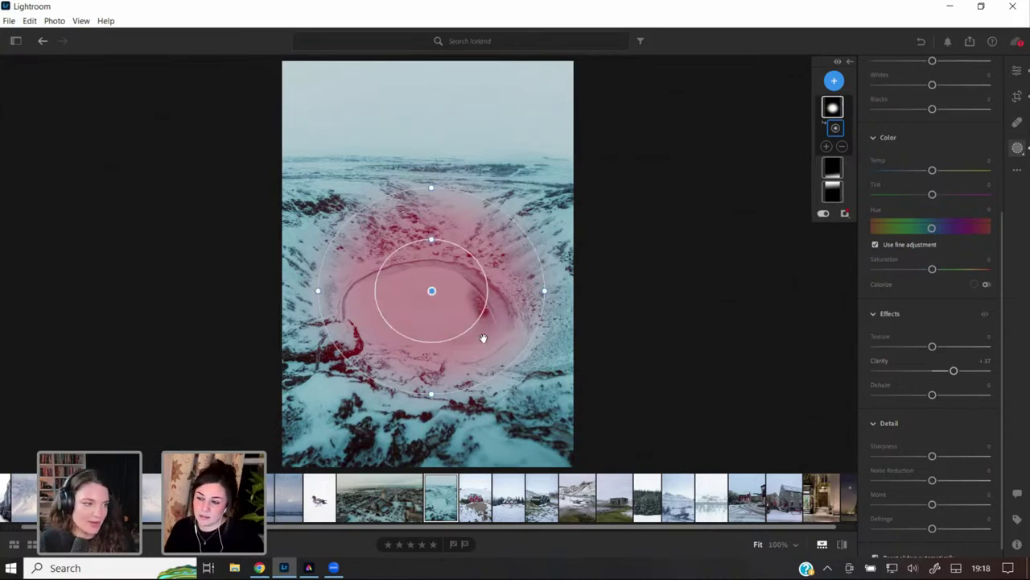
drag(431, 394, 433, 386)
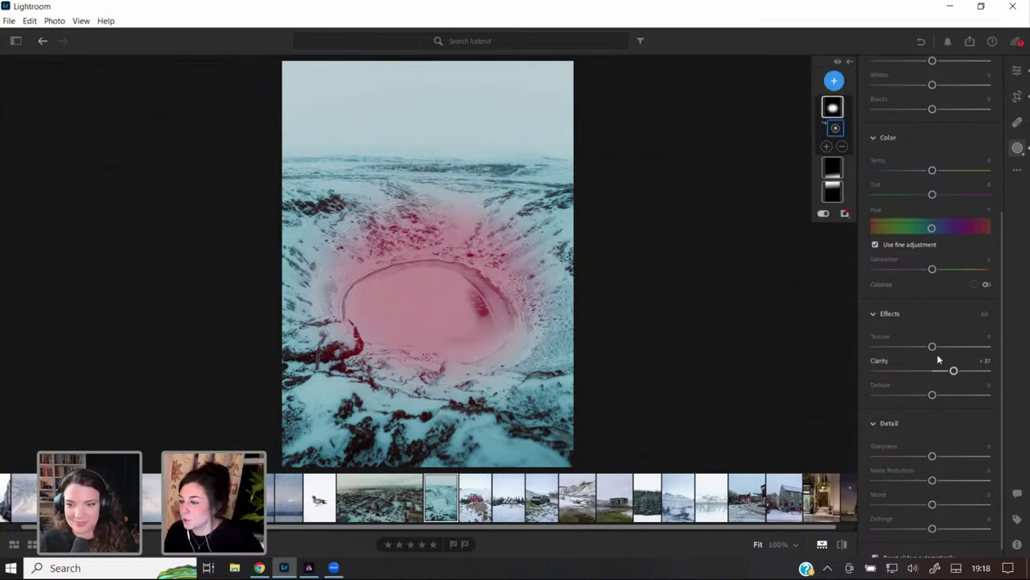
- Set the highlights of the crater lake's radial mask to −46
scroll(937, 360, up, 3)
scroll(937, 359, up, 3)
drag(932, 268, 905, 270)
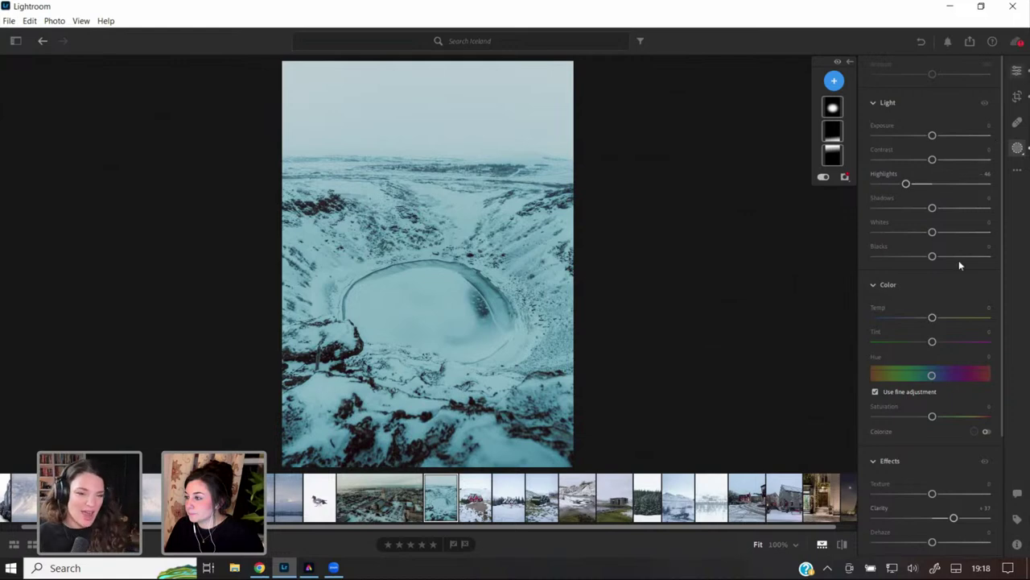
- Warm the whole photo by setting its white balance temperature to 9,576
key(e)
scroll(939, 203, down, 5)
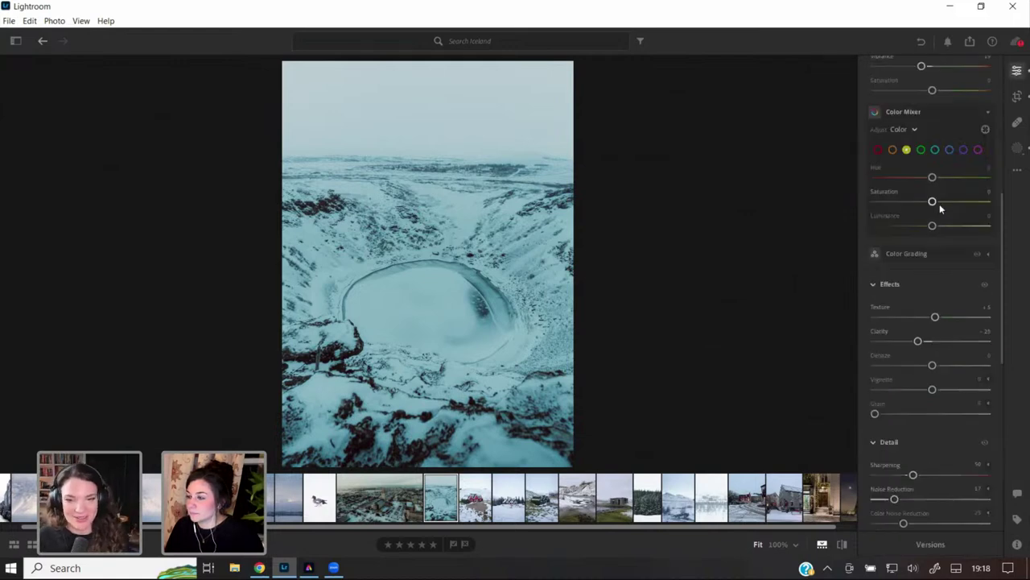
scroll(936, 147, up, 2)
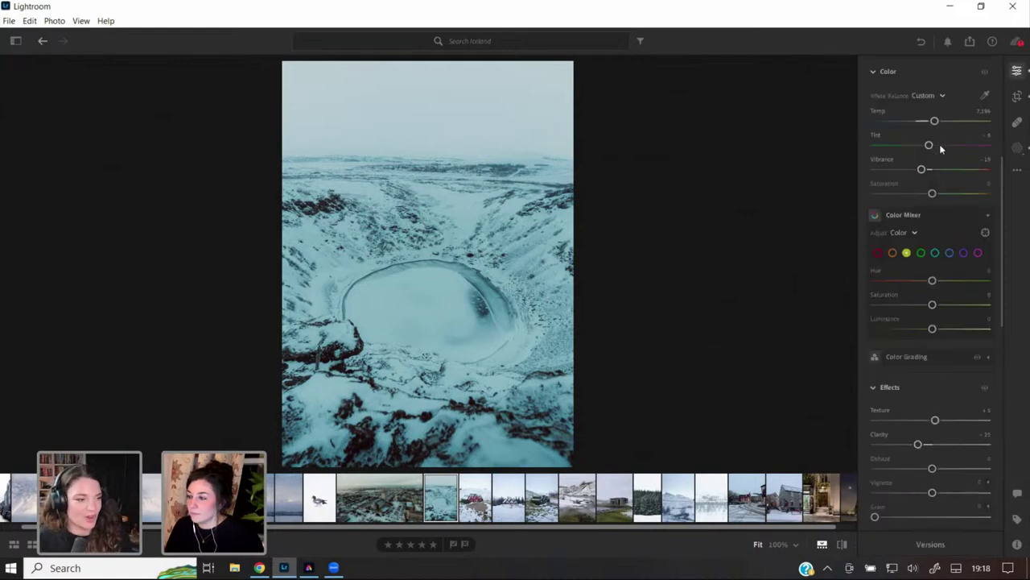
scroll(940, 144, up, 1)
click(942, 147)
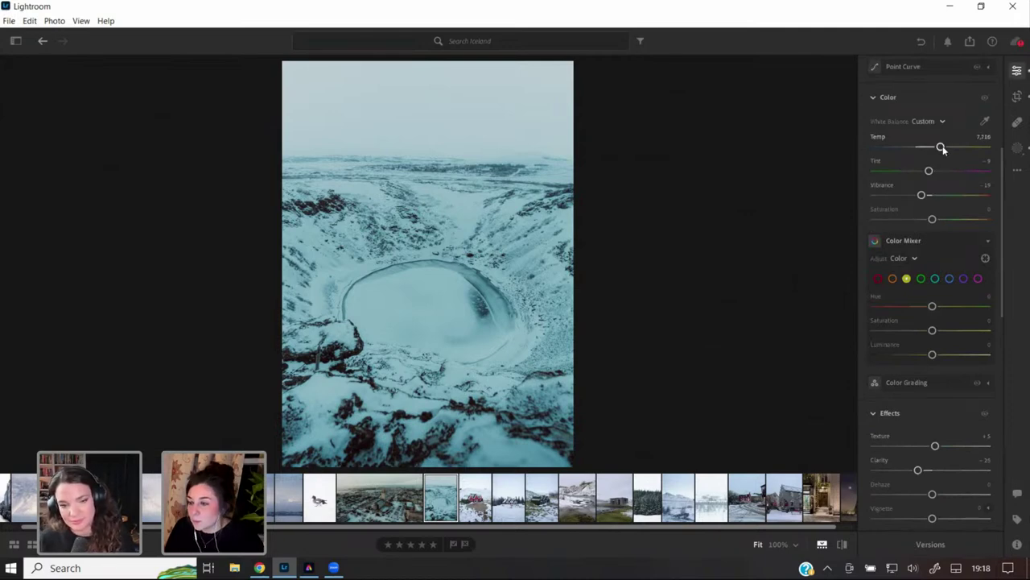
click(947, 147)
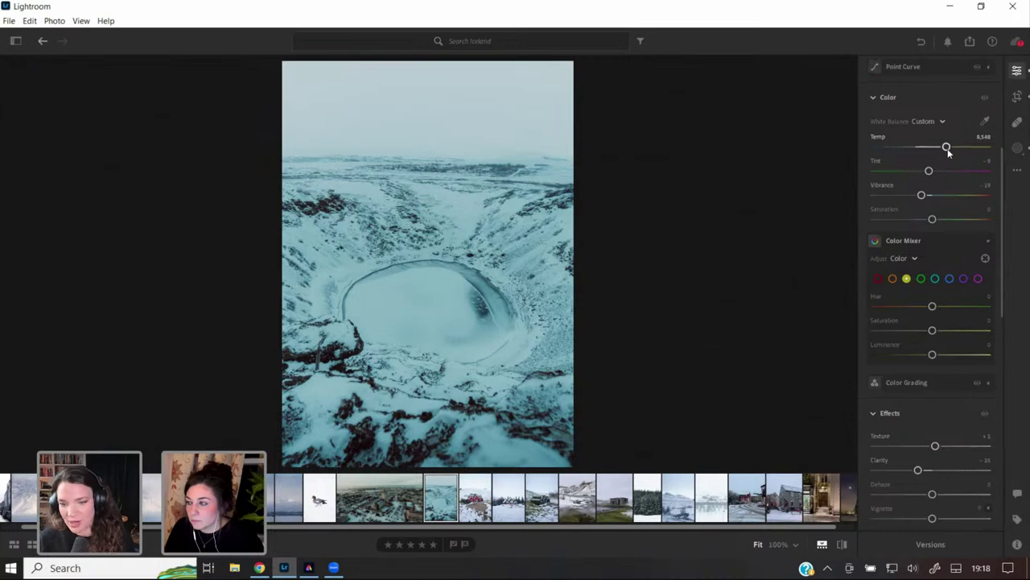
click(950, 148)
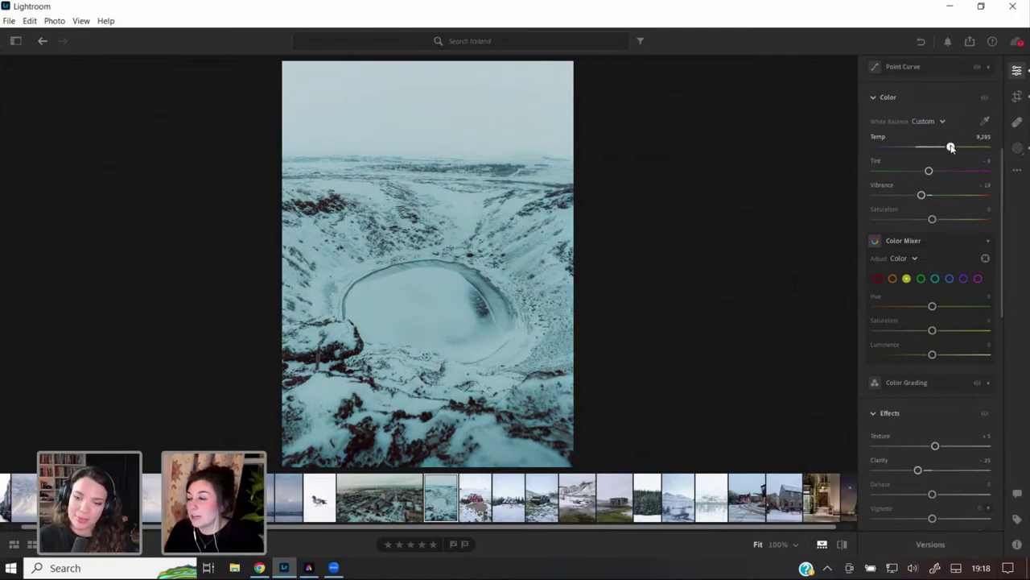
drag(952, 147, 953, 147)
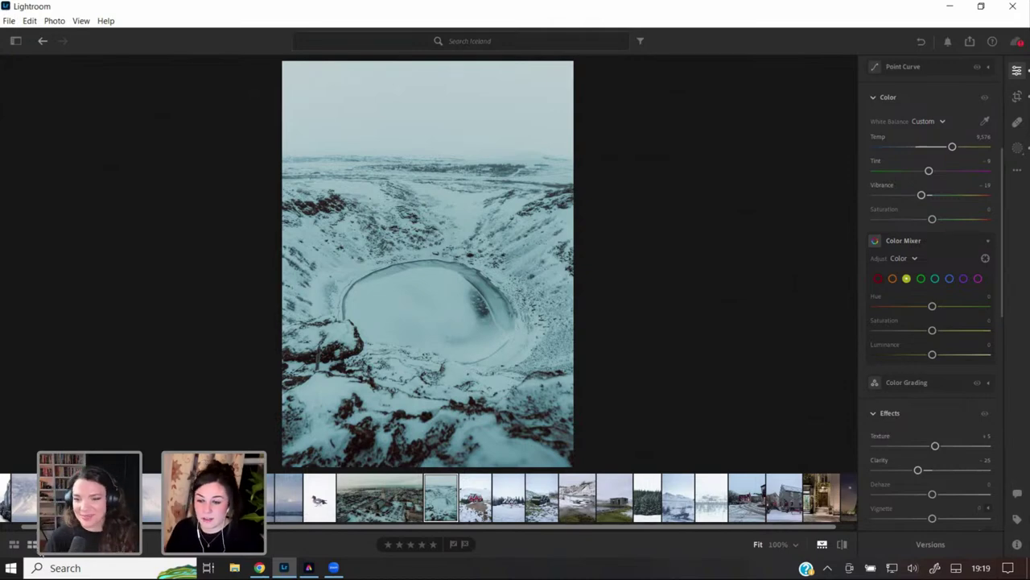
- Open the Iceland album's photo of the concrete hut beside the steaming water for editing
key(g)
click(361, 341)
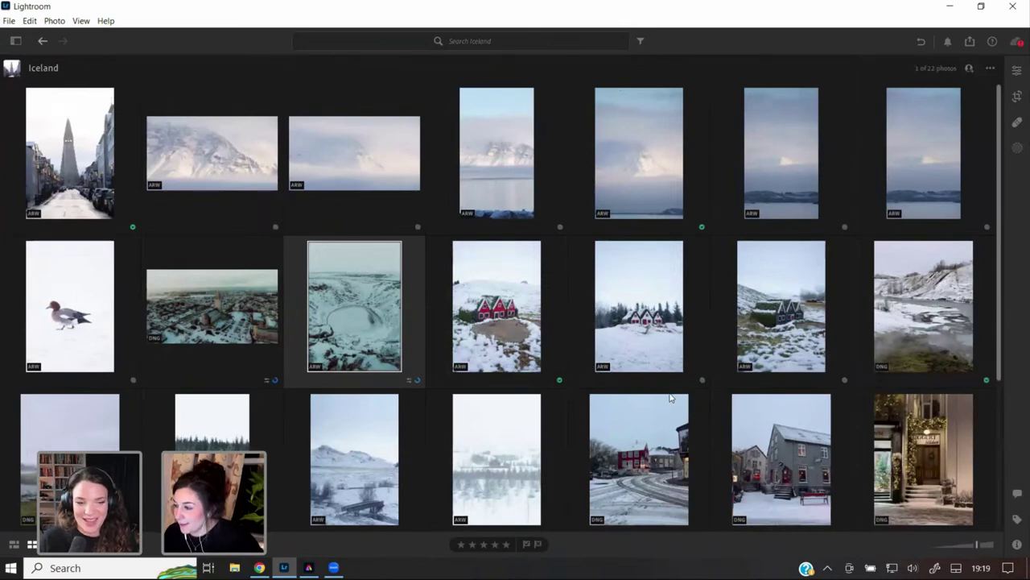
scroll(670, 398, down, 2)
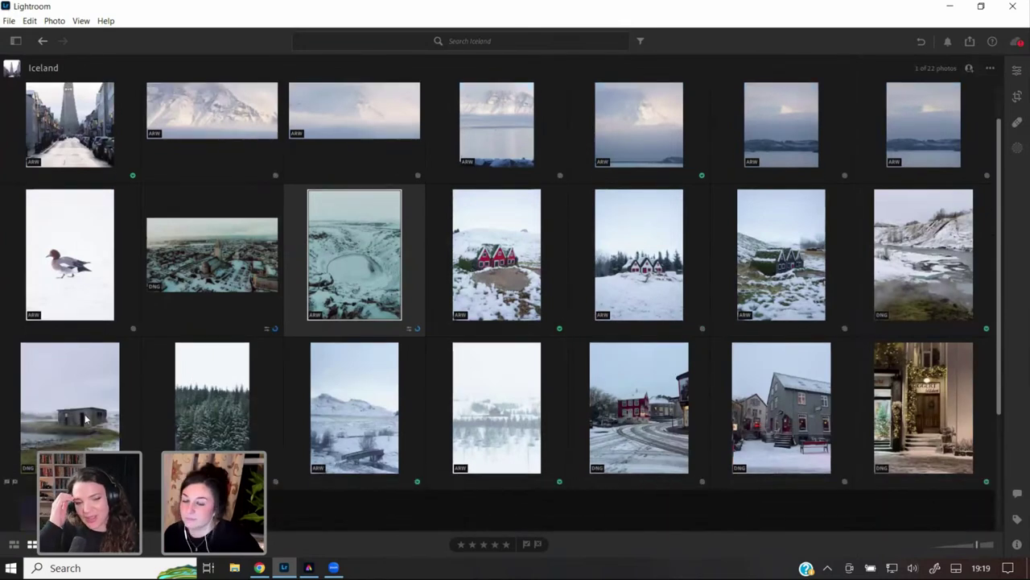
key(d)
double_click(66, 410)
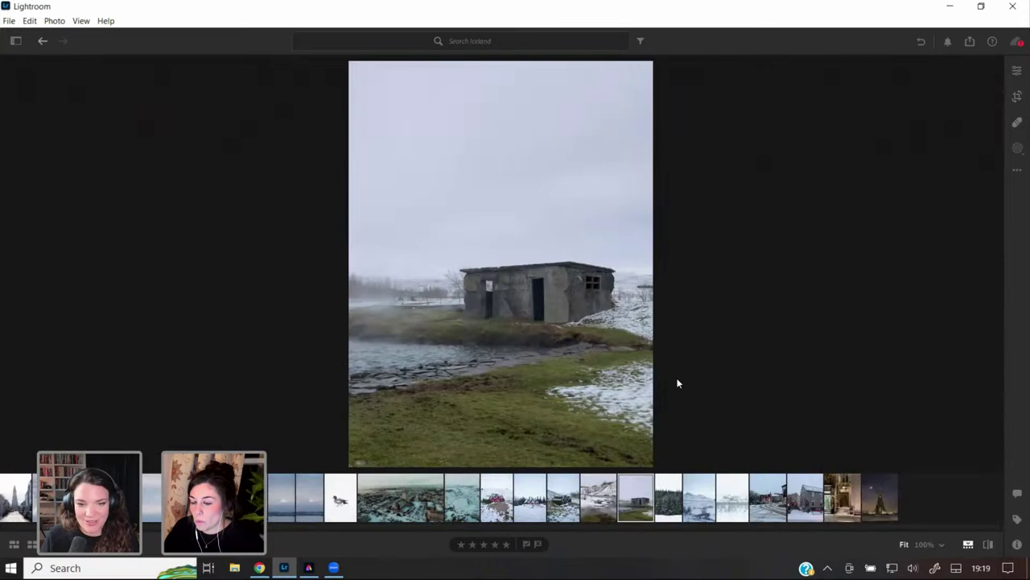
click(1016, 72)
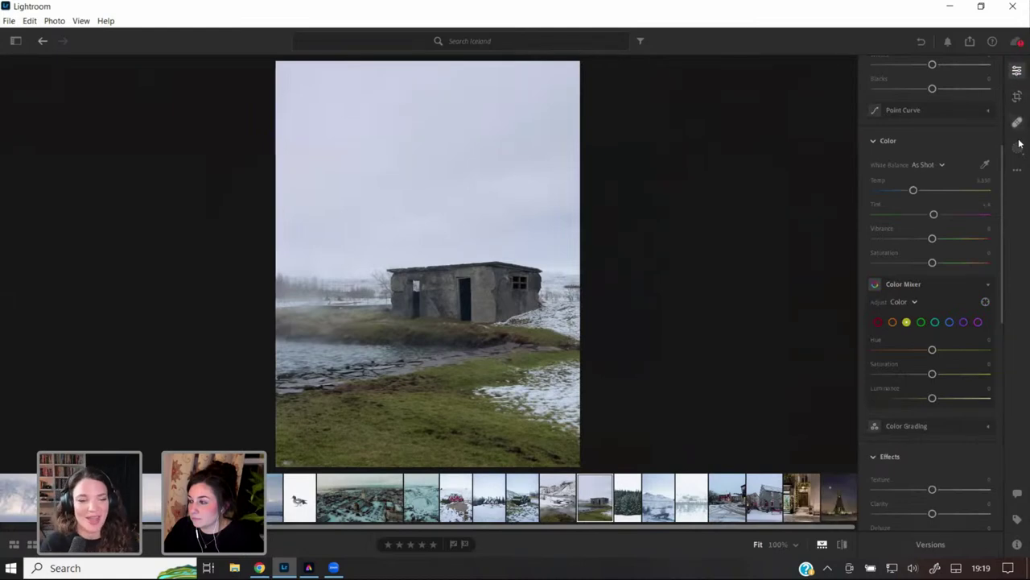
- Apply the custom Moody Tones preset to the hut photo and set its exposure to −0.14
click(1017, 147)
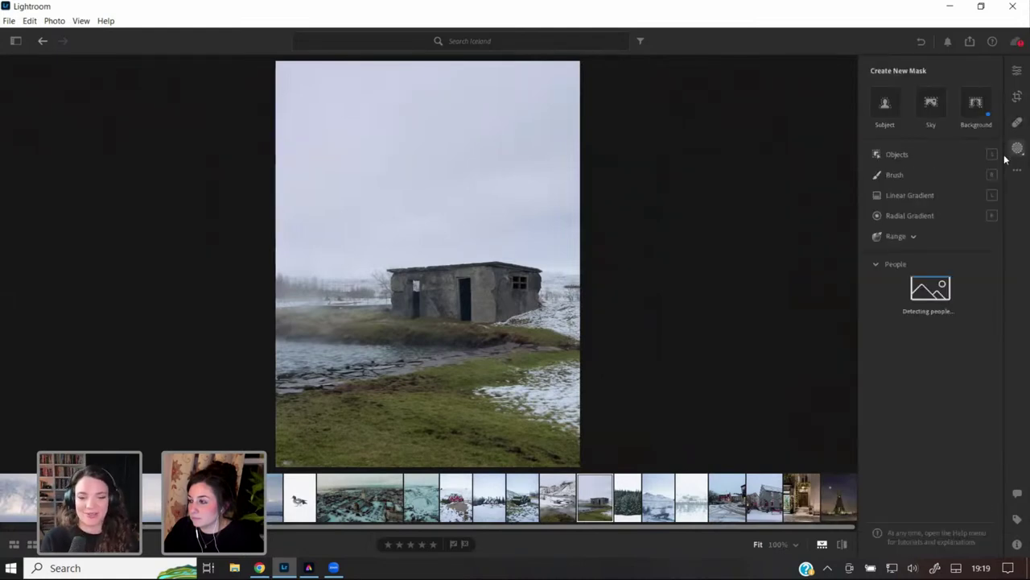
click(1017, 71)
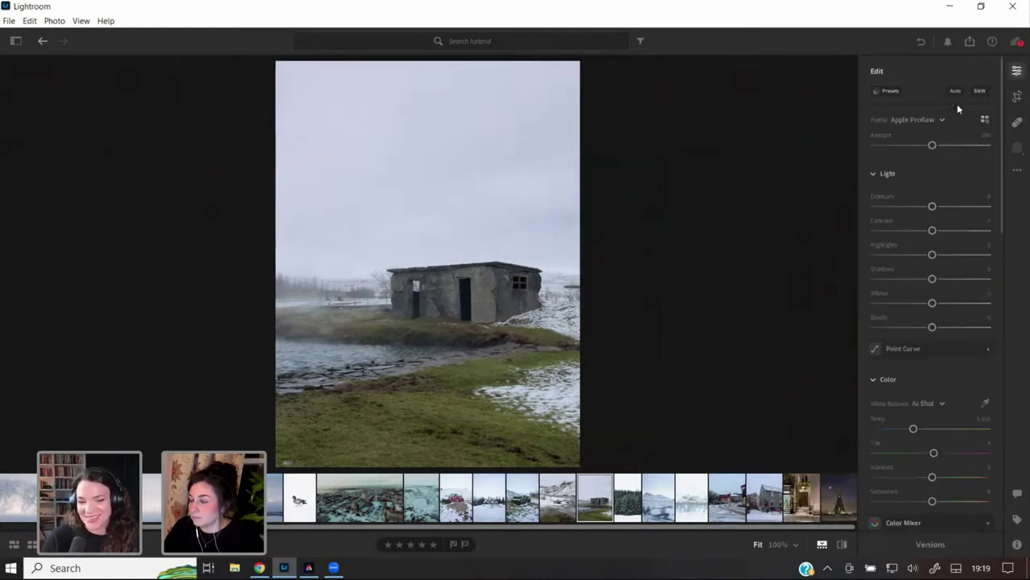
click(894, 89)
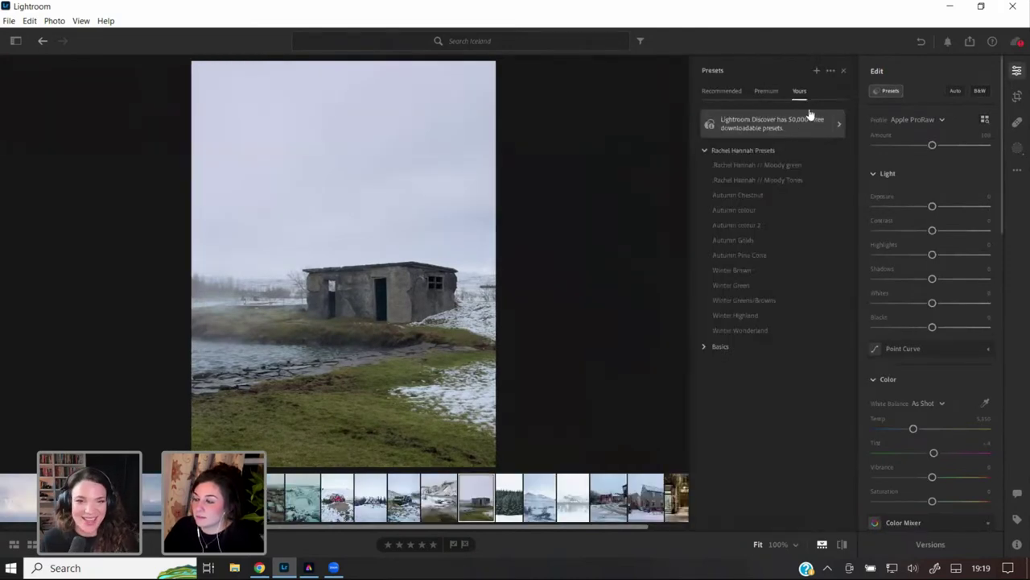
click(793, 181)
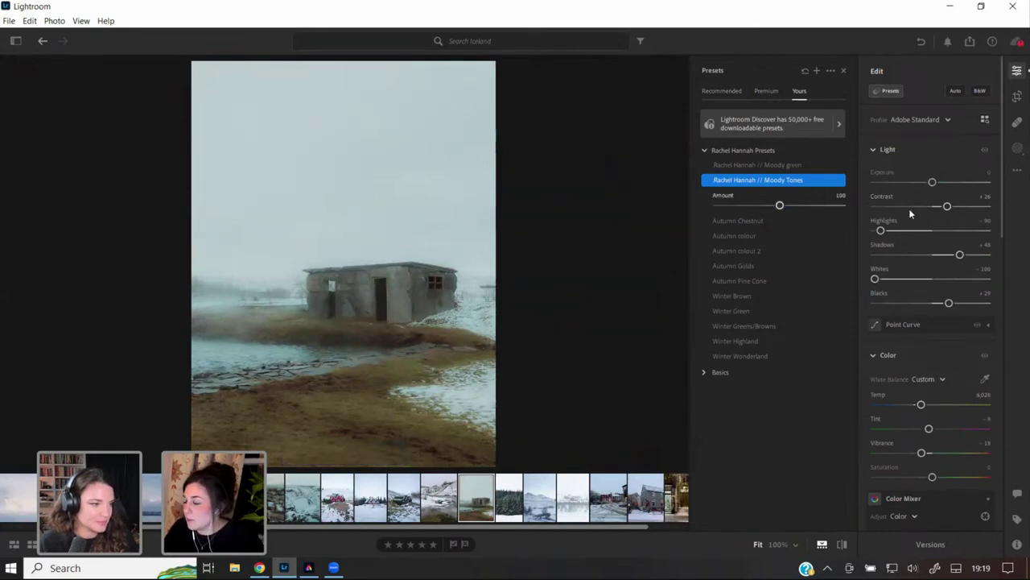
key(Down)
key(Up)
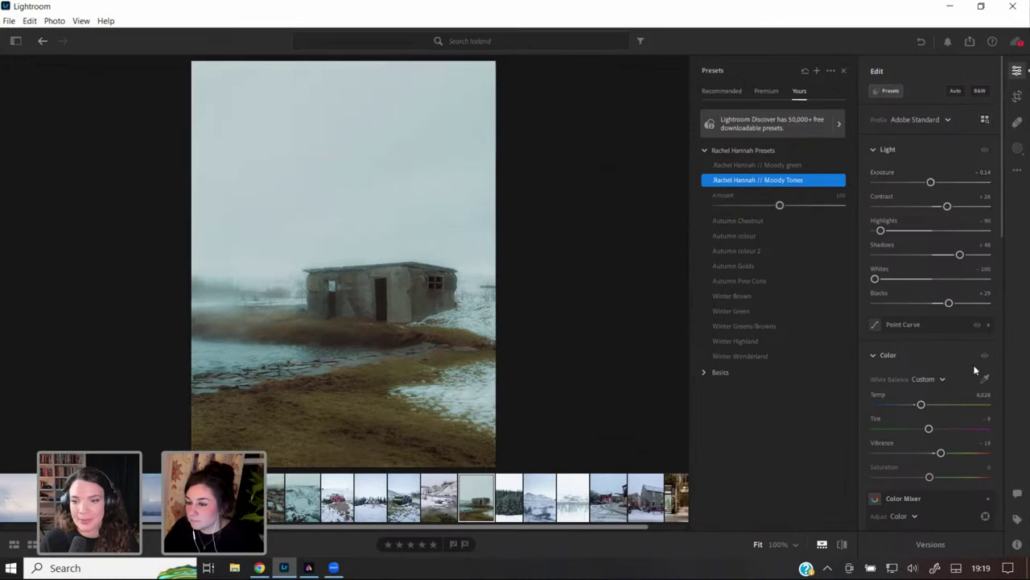
- Lower the hut photo's noise reduction to 13
scroll(974, 366, down, 2)
scroll(973, 370, down, 10)
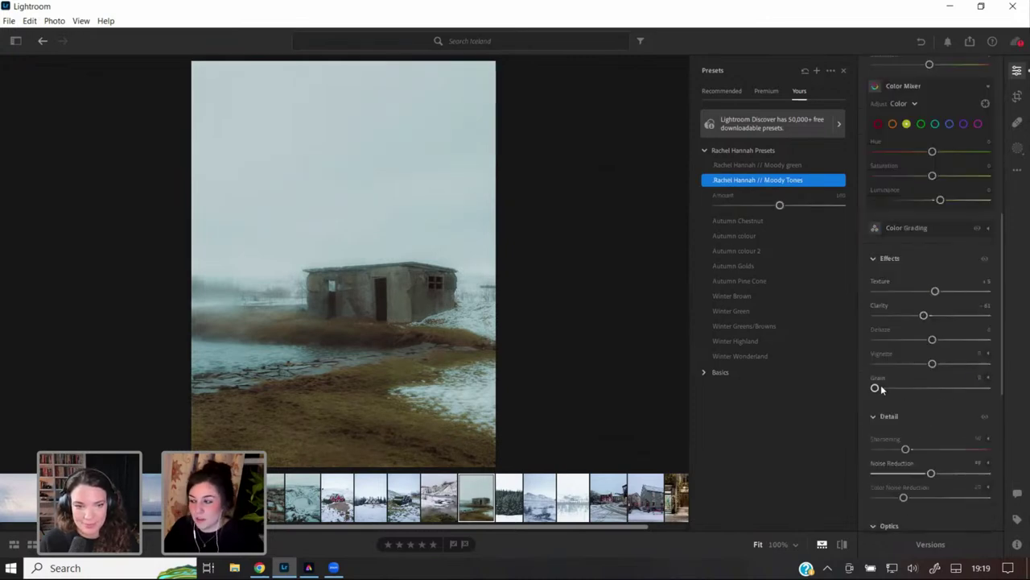
drag(930, 318, 898, 320)
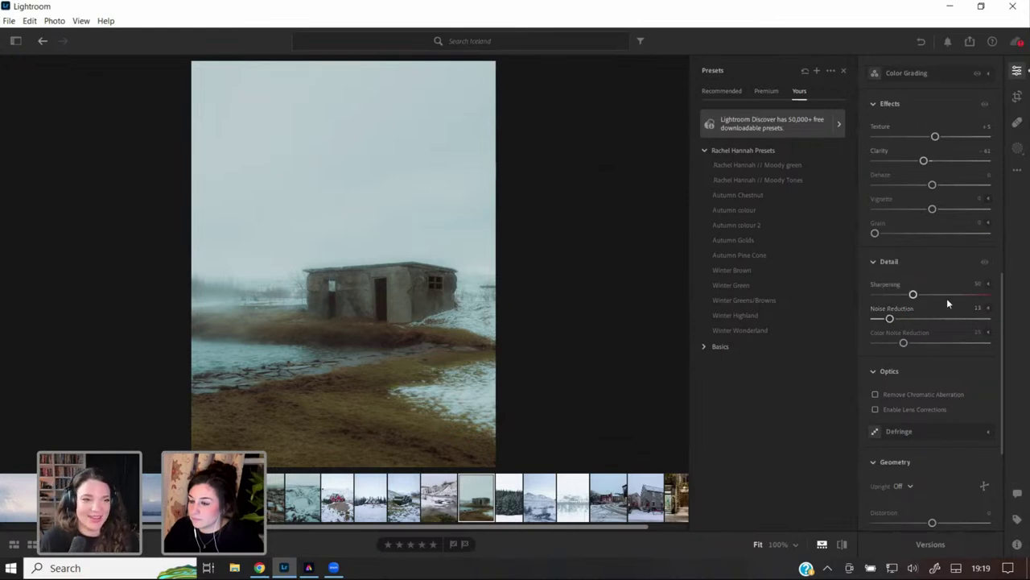
scroll(948, 304, up, 1)
scroll(947, 302, up, 4)
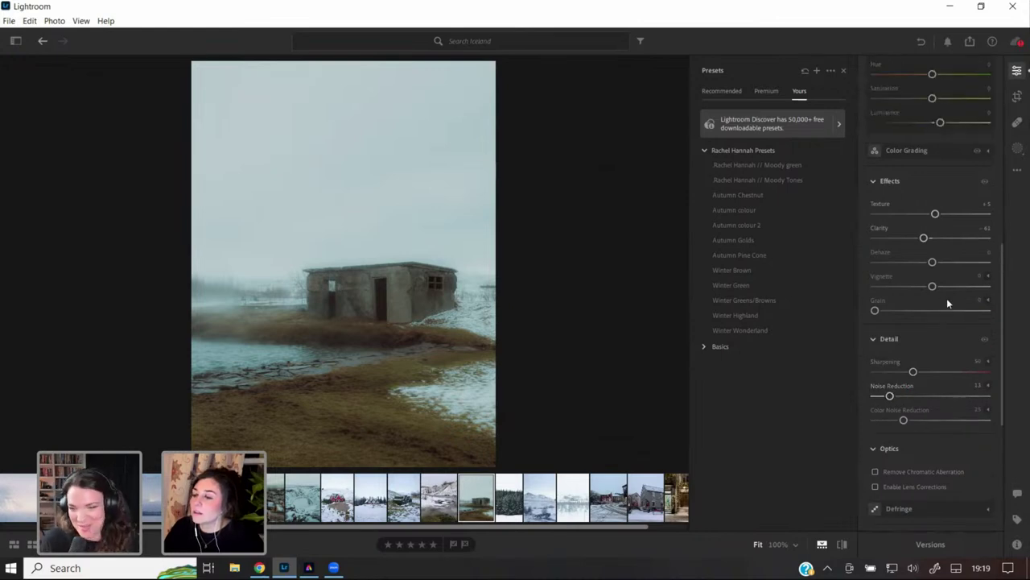
scroll(942, 171, up, 2)
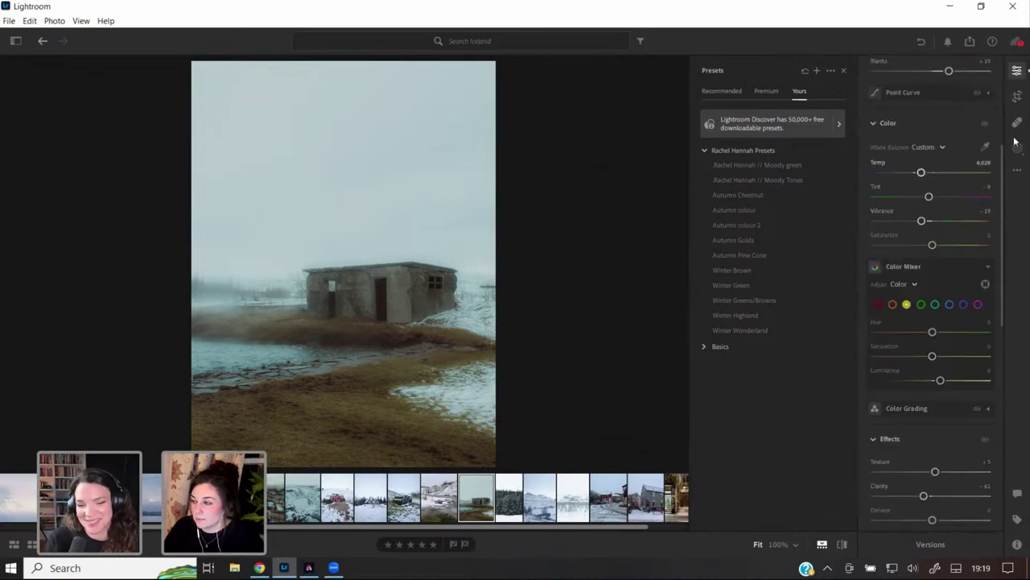
- Add a linear gradient mask that fades from the top of the sky down to about the hut's roofline
click(1016, 149)
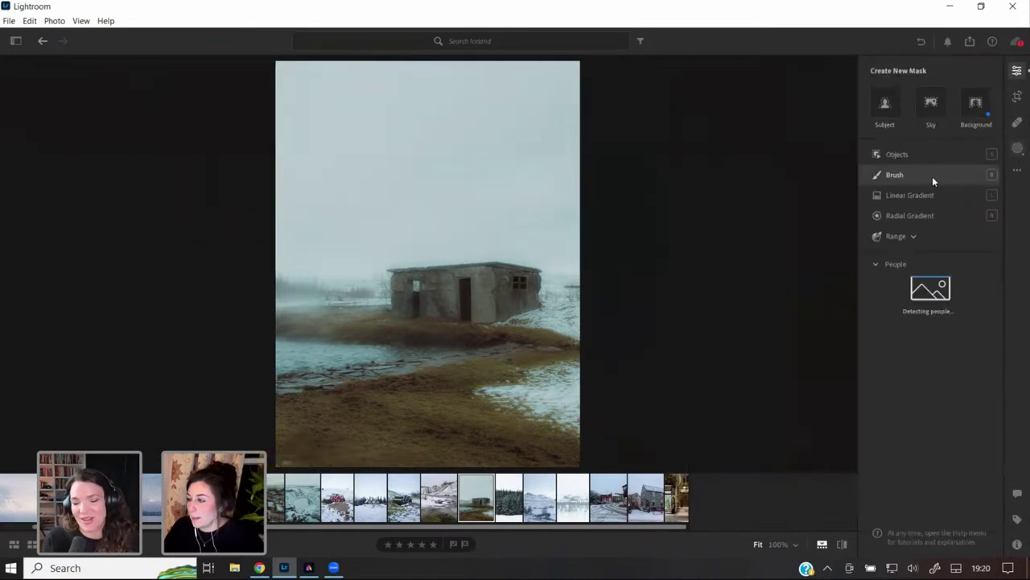
click(895, 198)
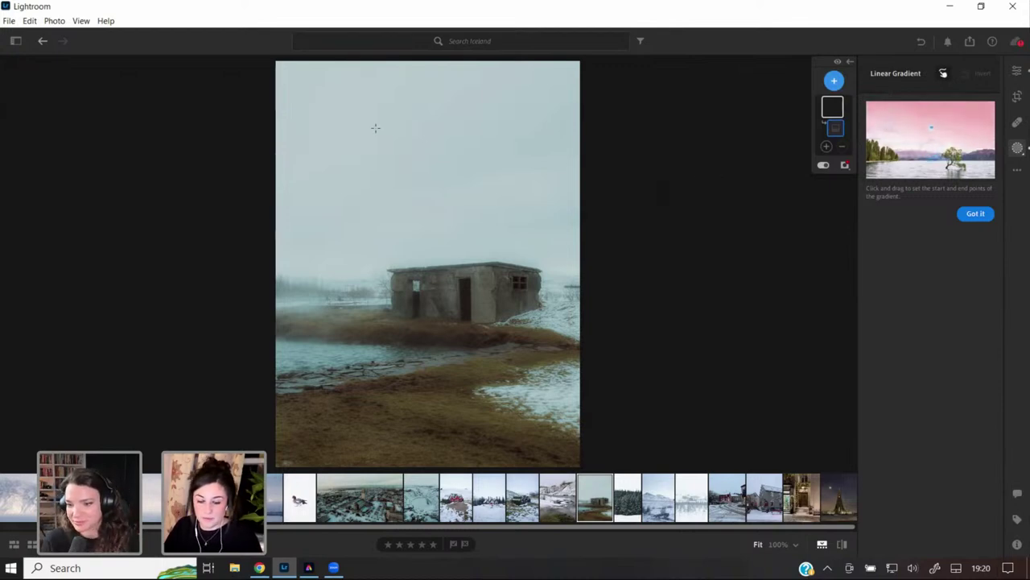
drag(361, 82, 384, 289)
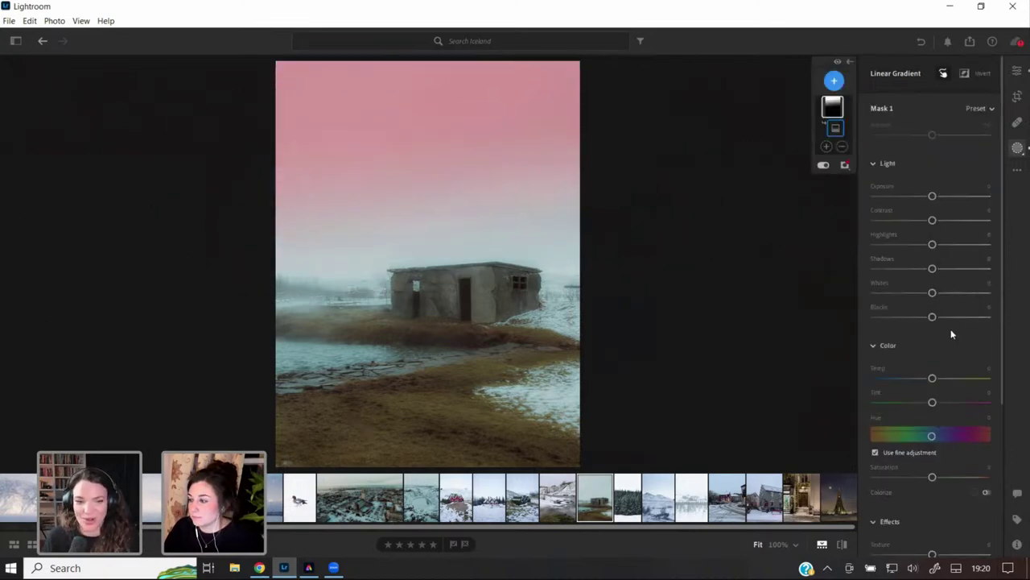
- Set the sky gradient mask's dehaze to −28
scroll(951, 334, down, 1)
scroll(952, 334, down, 3)
scroll(927, 359, down, 1)
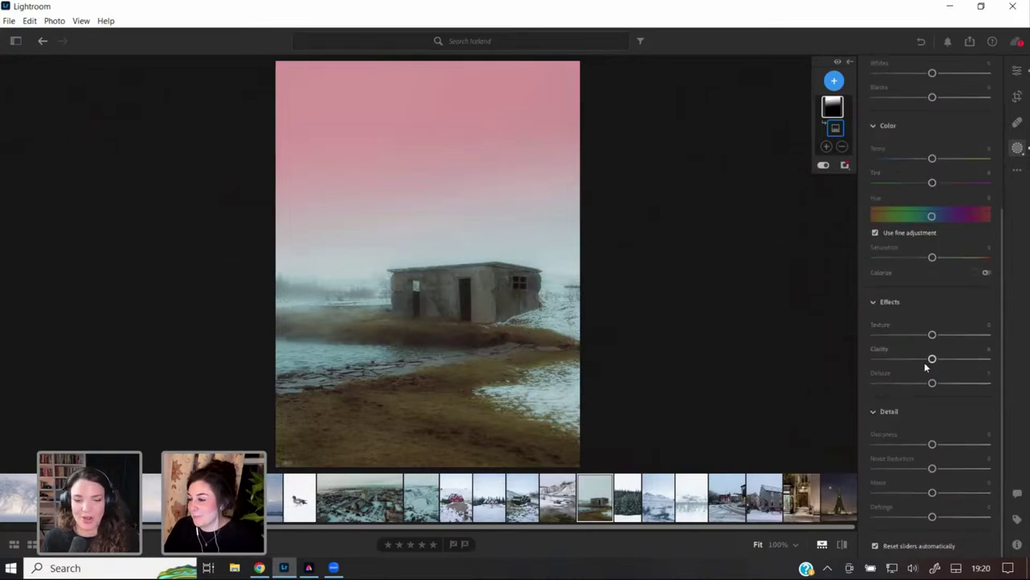
drag(932, 383, 920, 384)
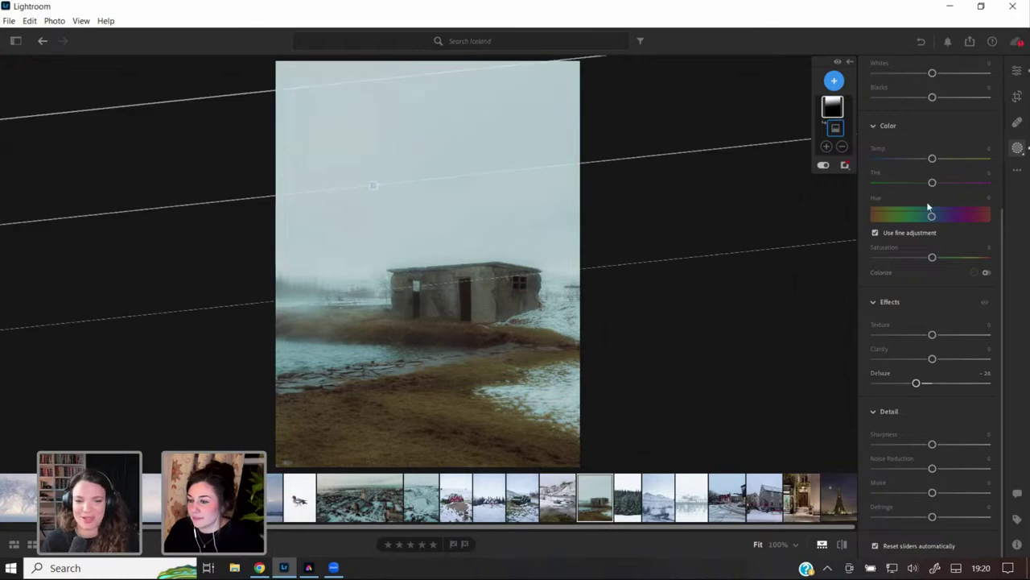
- Add a second linear gradient mask over the foreground grass, fading upward from the photo's bottom edge
click(841, 146)
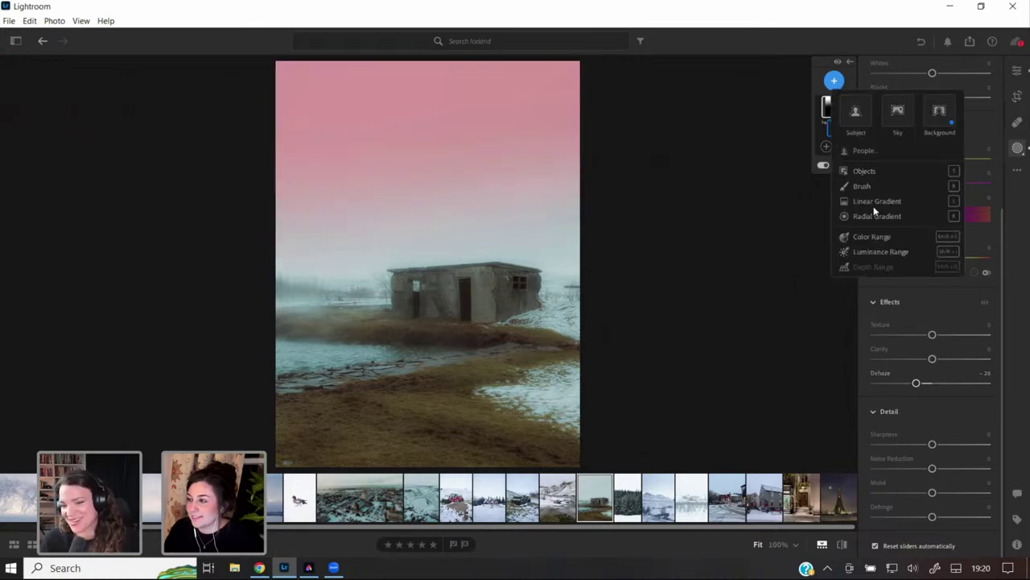
key(l)
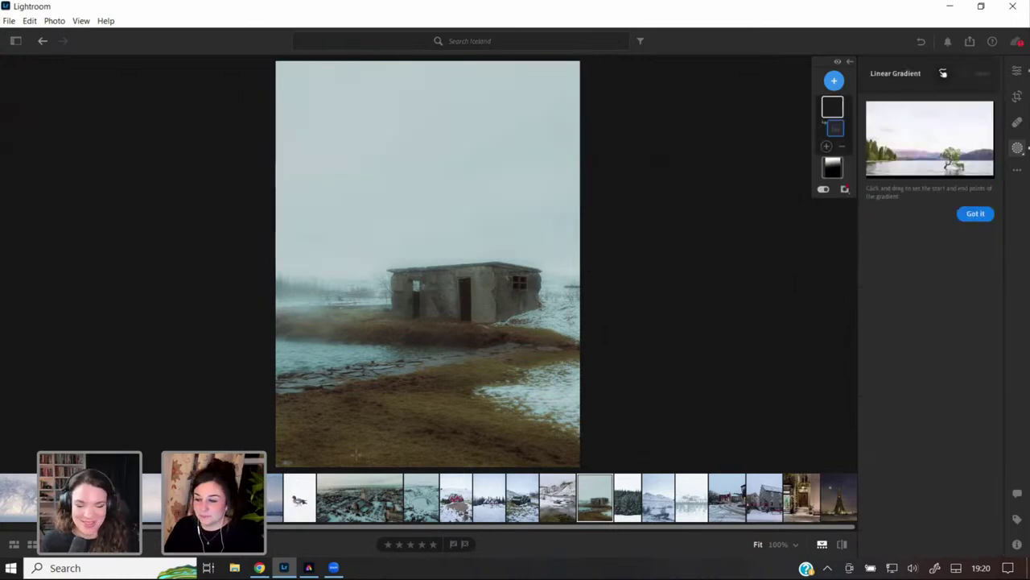
drag(357, 455, 359, 393)
drag(329, 458, 326, 483)
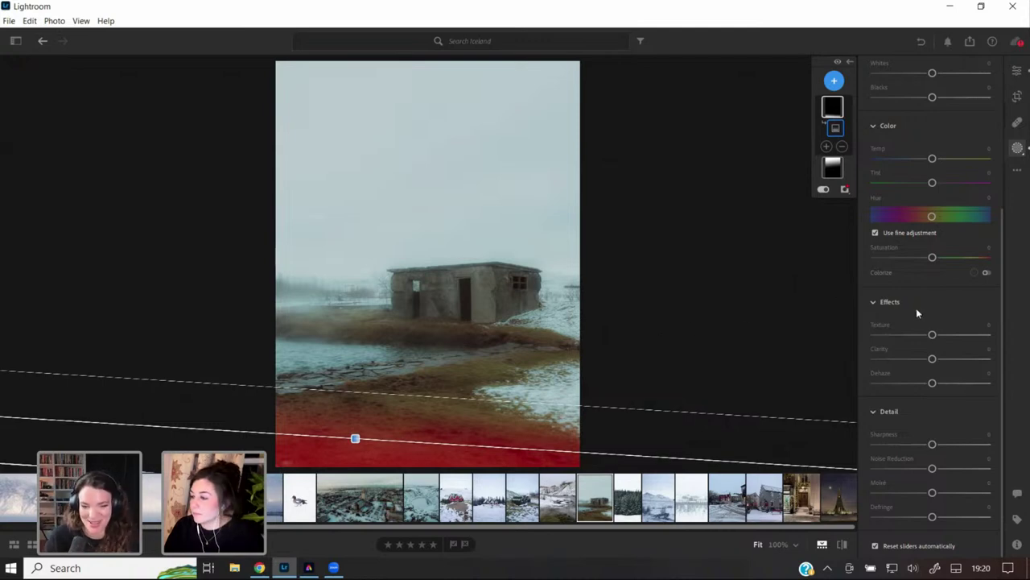
- Darken the foreground gradient mask by setting its exposure to −0.68
scroll(914, 311, up, 5)
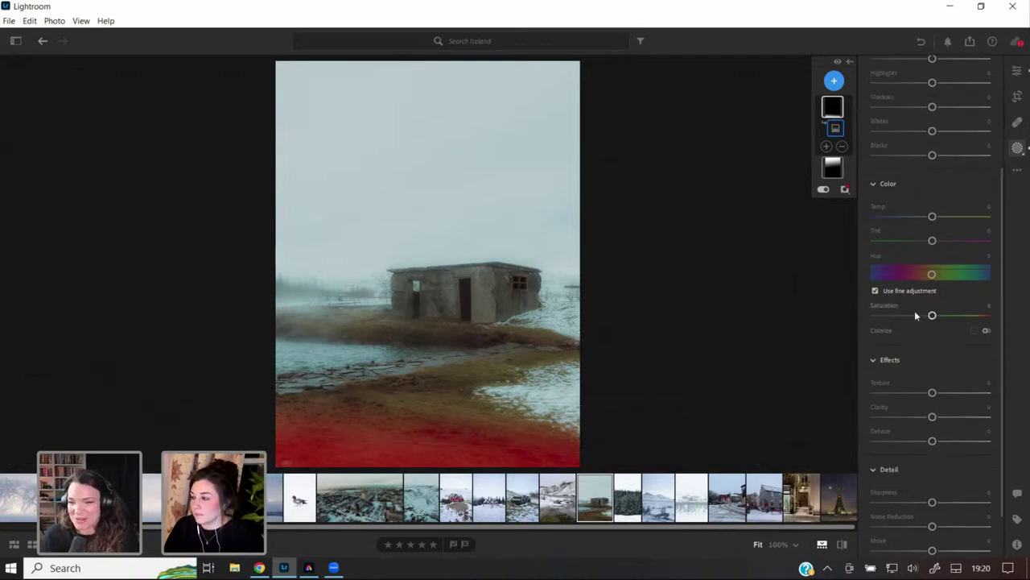
scroll(914, 310, up, 1)
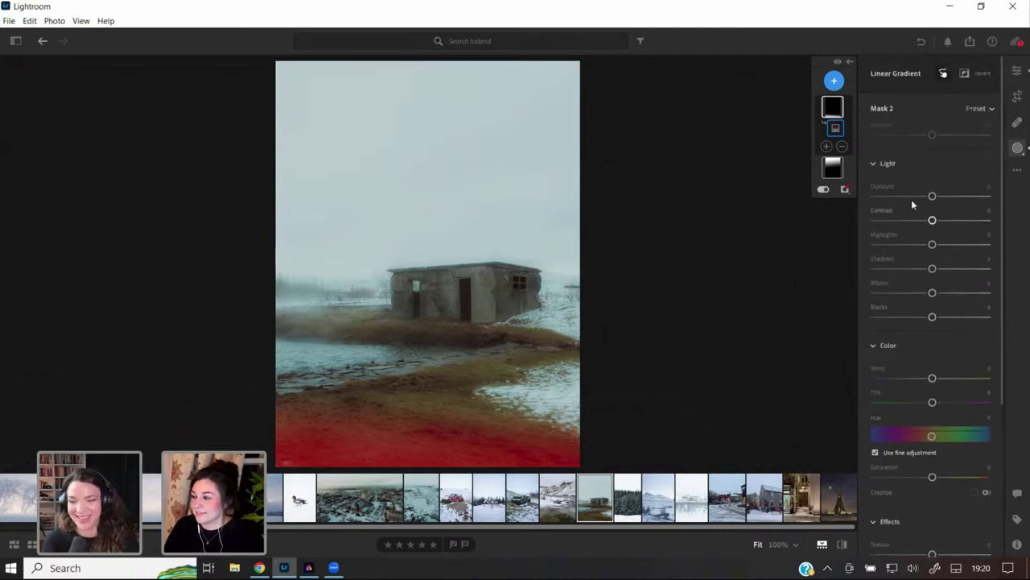
drag(931, 200, 924, 200)
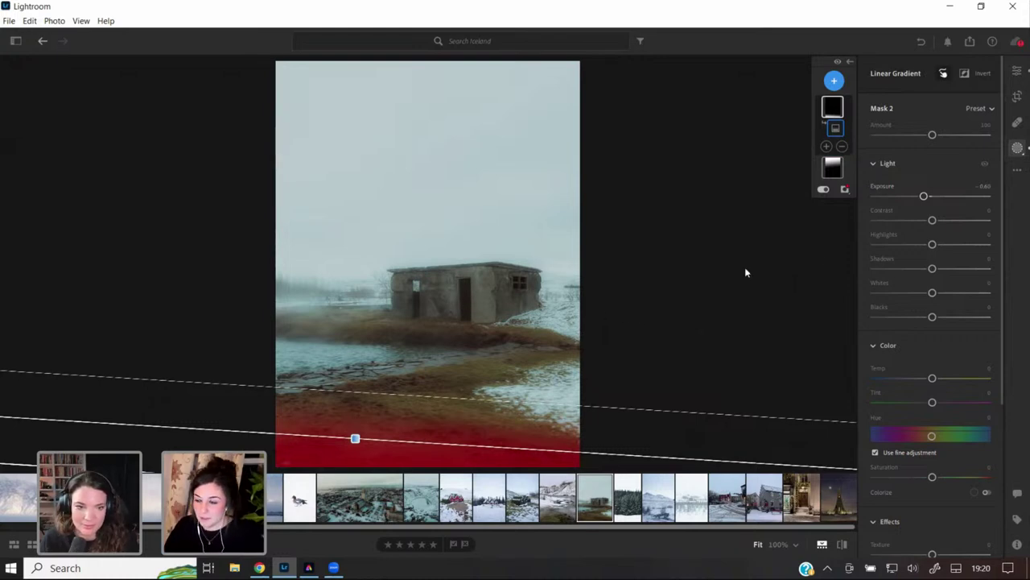
click(923, 197)
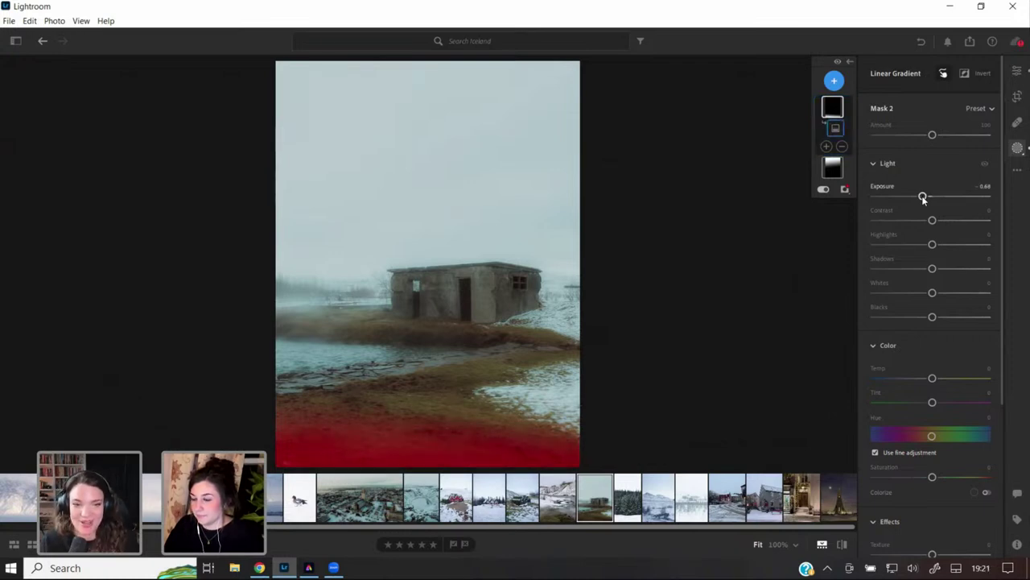
scroll(923, 199, down, 1)
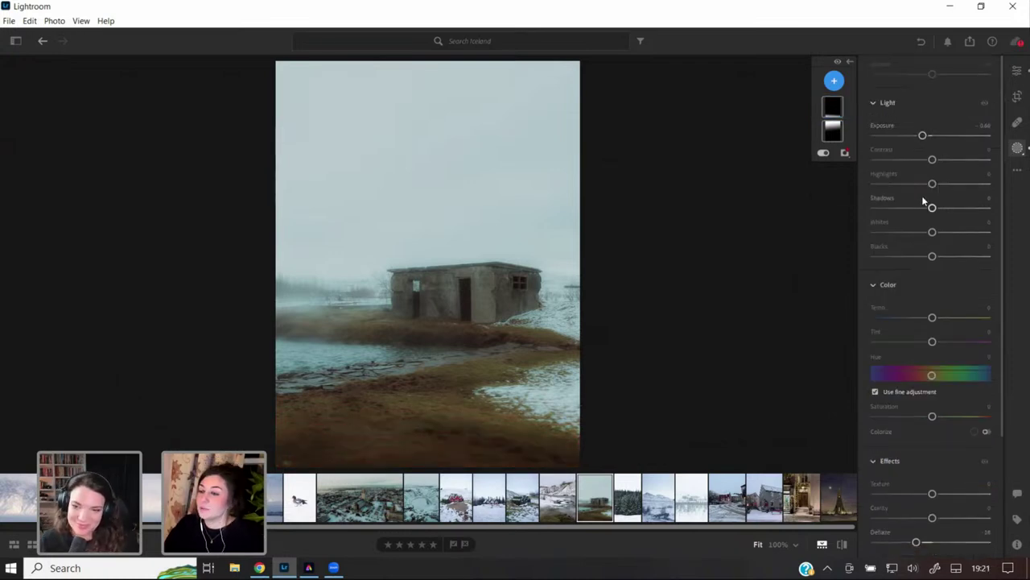
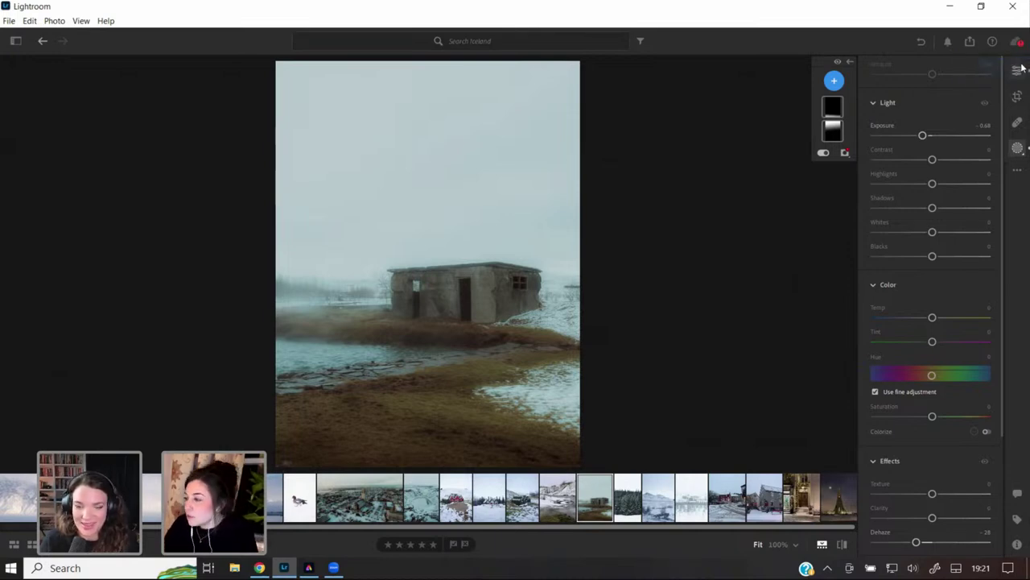
- With the Heal brush at size 28, retouch the spots in the photo's lower-left corner and in the middle of the foreground grass
click(1019, 133)
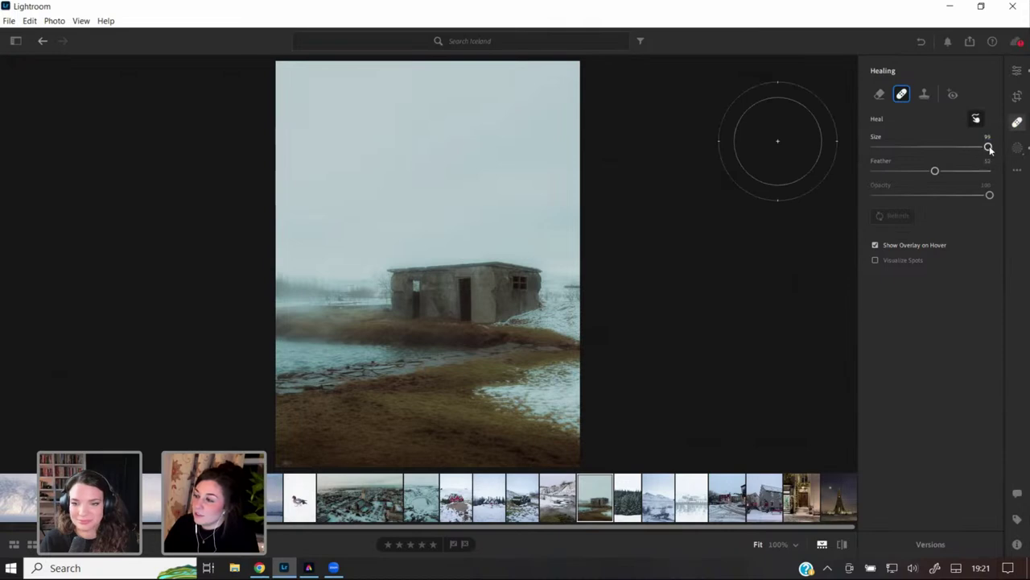
drag(987, 146, 906, 146)
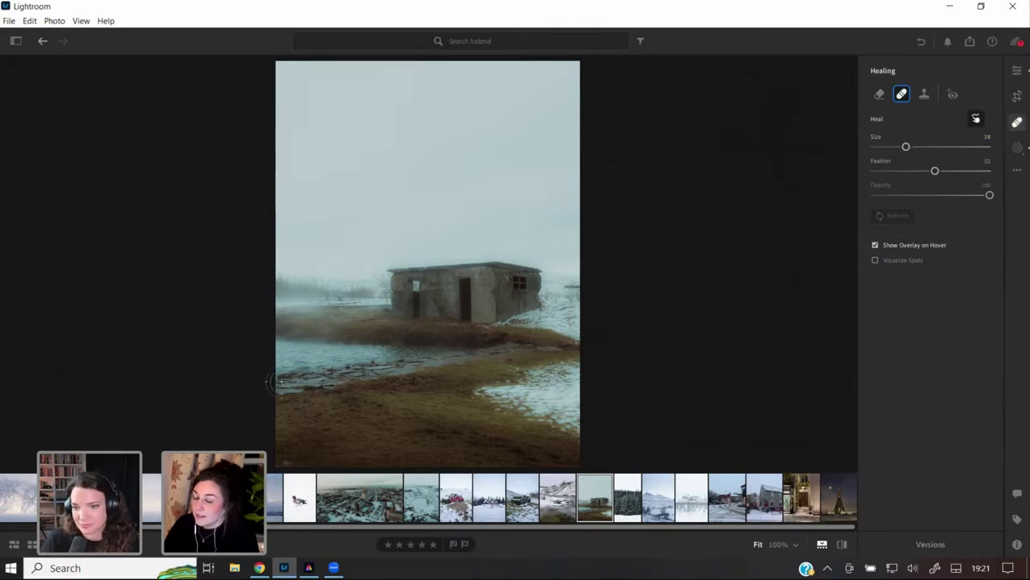
click(285, 460)
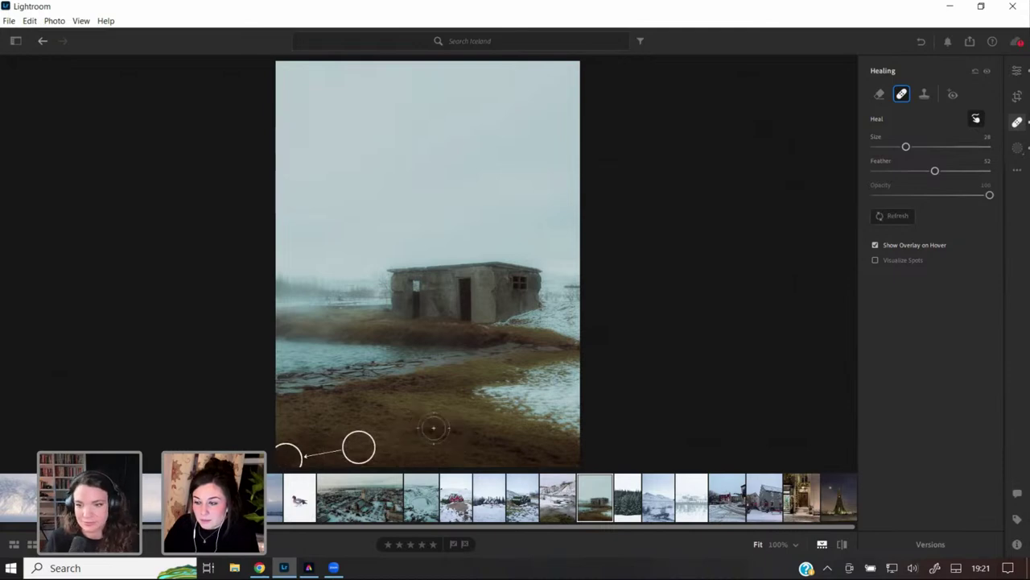
click(419, 429)
click(440, 428)
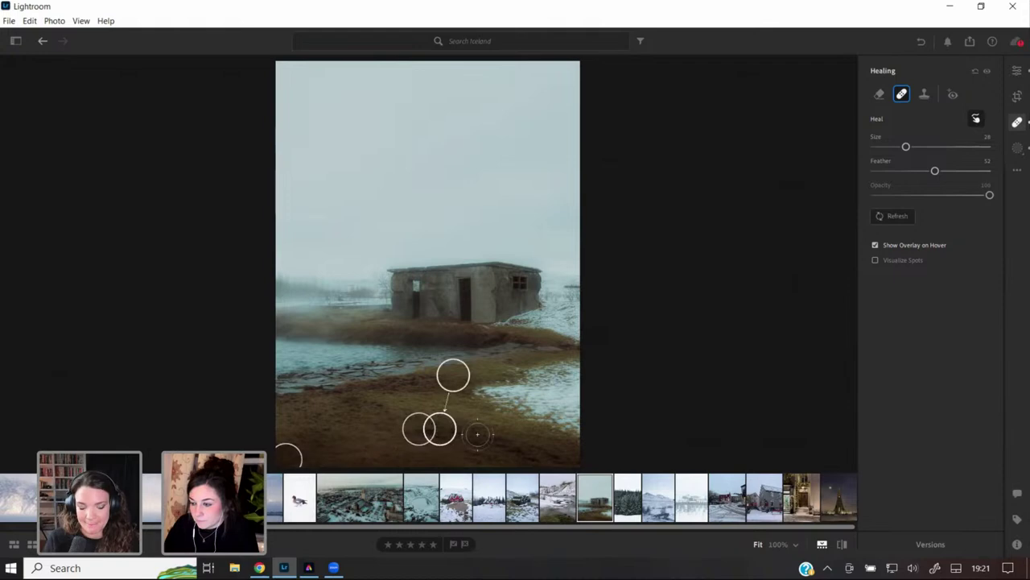
click(475, 437)
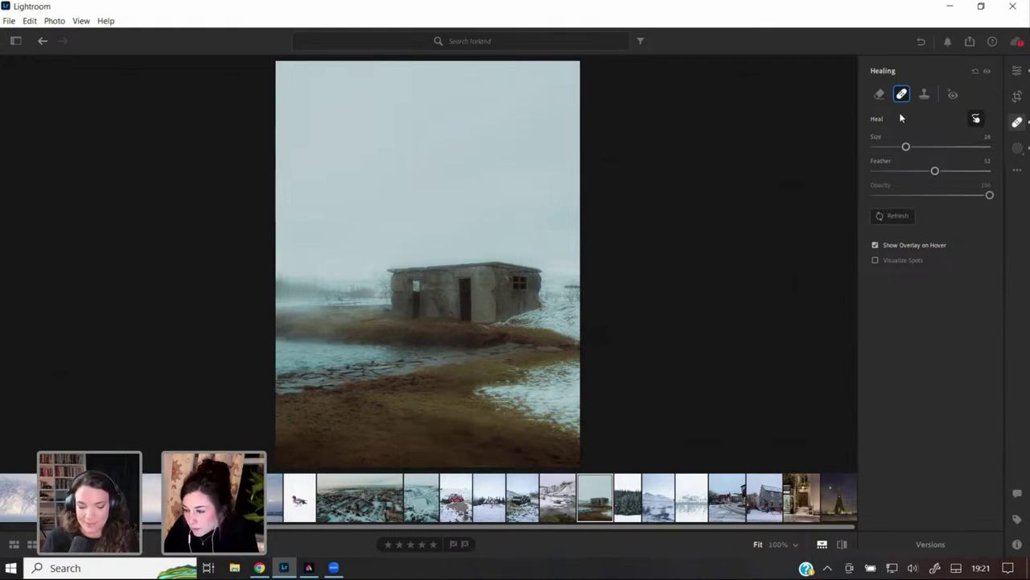
- Retouch two spots in the grass near the photo's lower-right corner using Content-Aware Remove and Heal
click(879, 94)
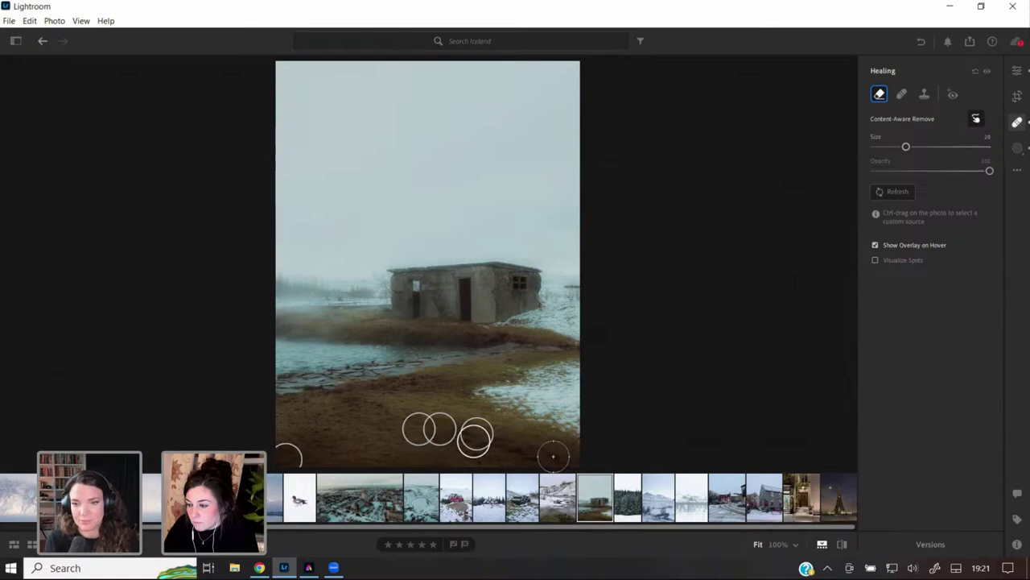
click(553, 456)
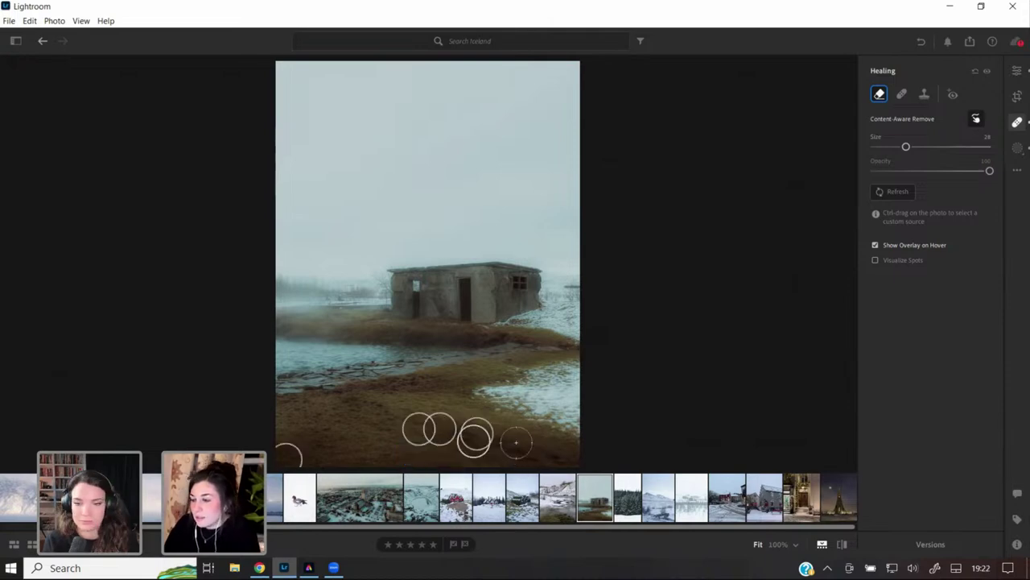
click(902, 94)
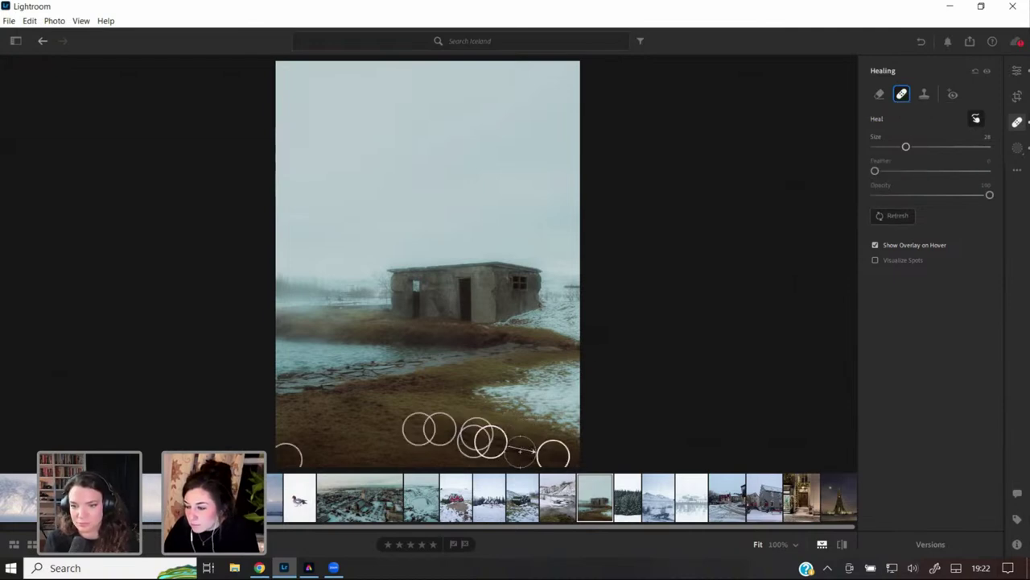
click(520, 453)
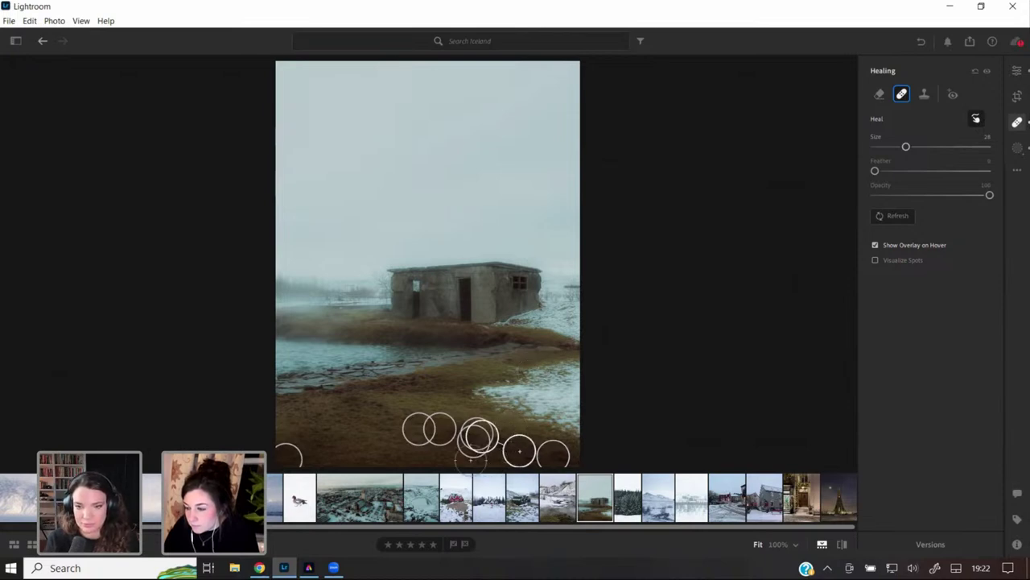
- Heal a spot in the left foreground from the grass beside it, and remove one right of the foreground's centre with Content-Aware Remove
click(323, 427)
mouse_move(421, 323)
mouse_down()
mouse_move(375, 380)
mouse_move(368, 421)
mouse_up()
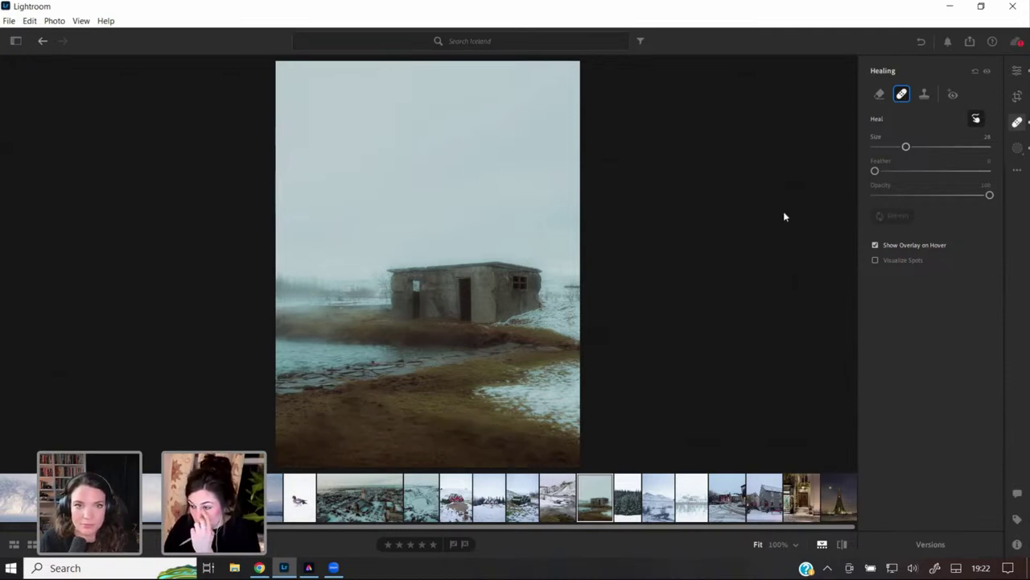
click(880, 95)
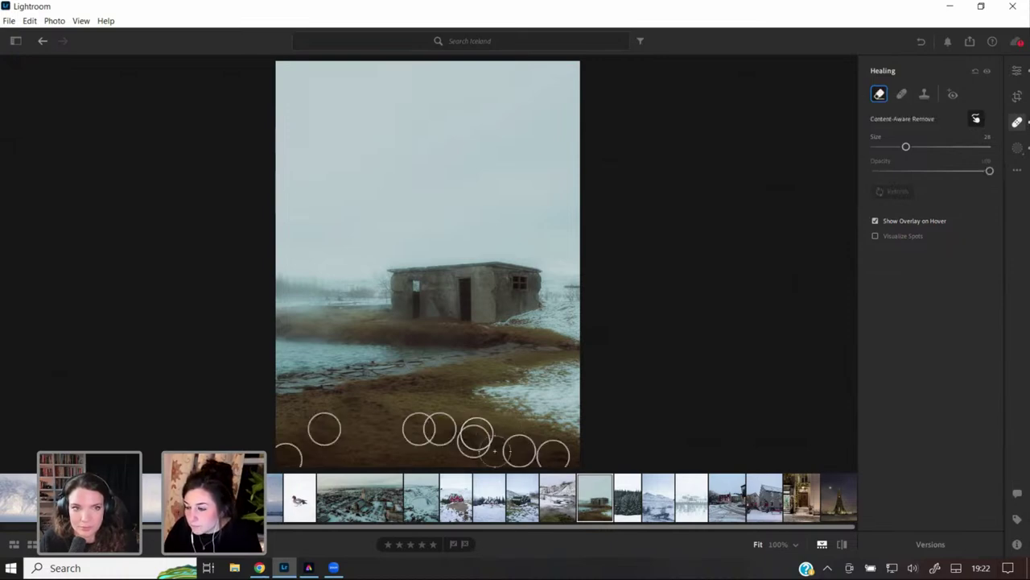
click(494, 451)
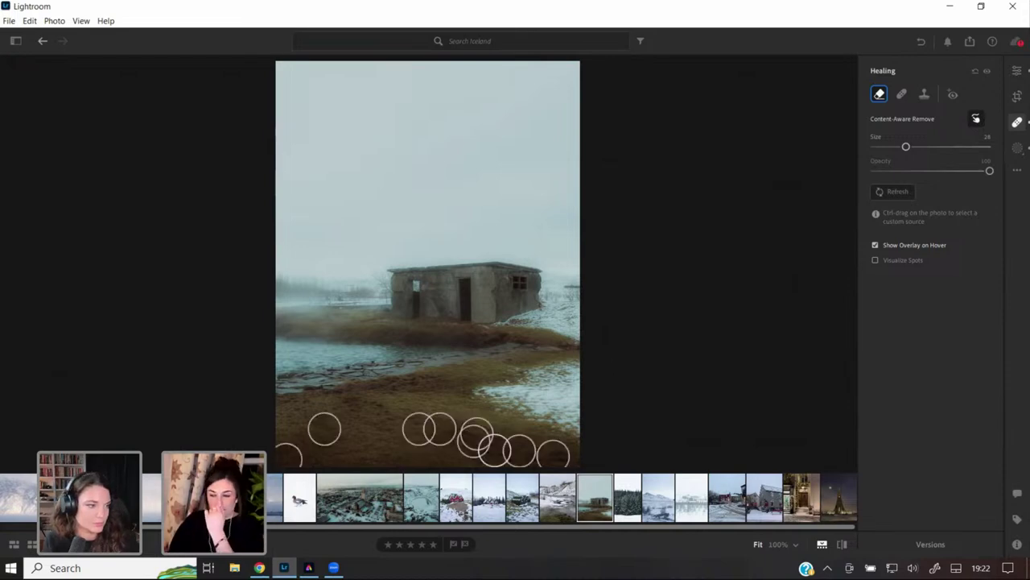
- Retouch one more spot in the grass right of the foreground's centre with Content-Aware Remove, and leave the healing tools
click(503, 425)
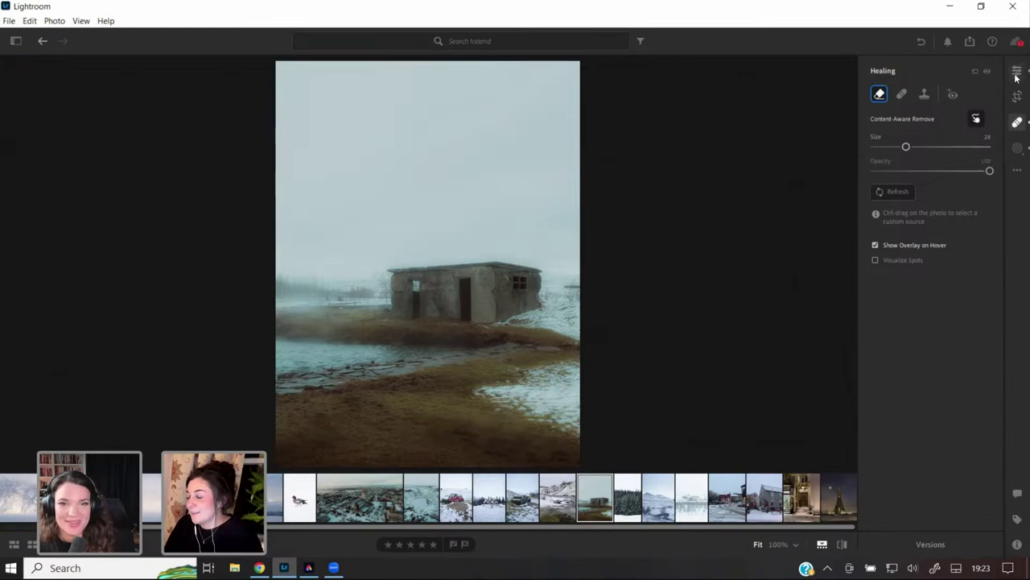
key(e)
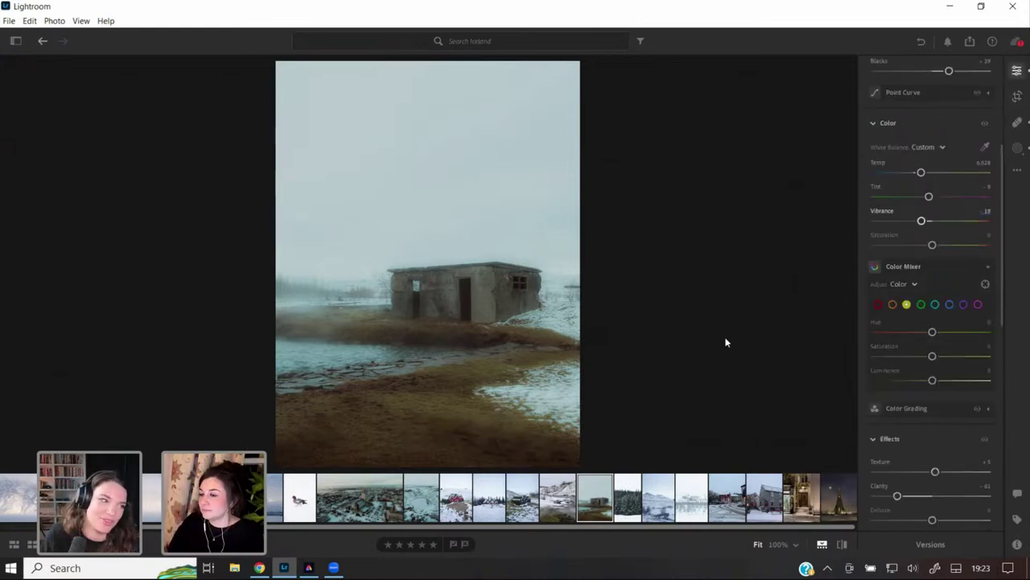
- Open the photo of the duck in the snow and crop it freehand more tightly around the bird
click(308, 500)
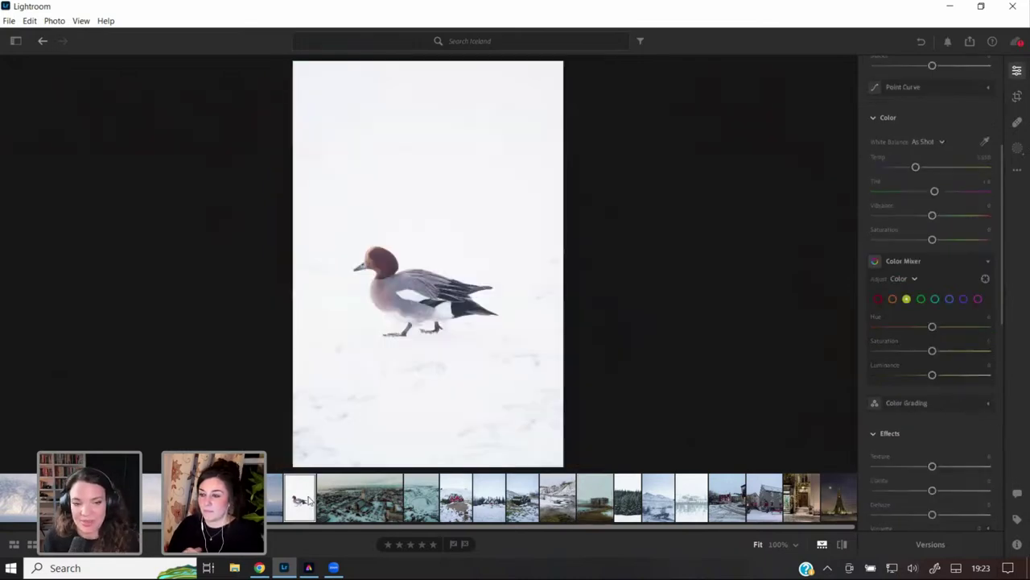
click(1017, 96)
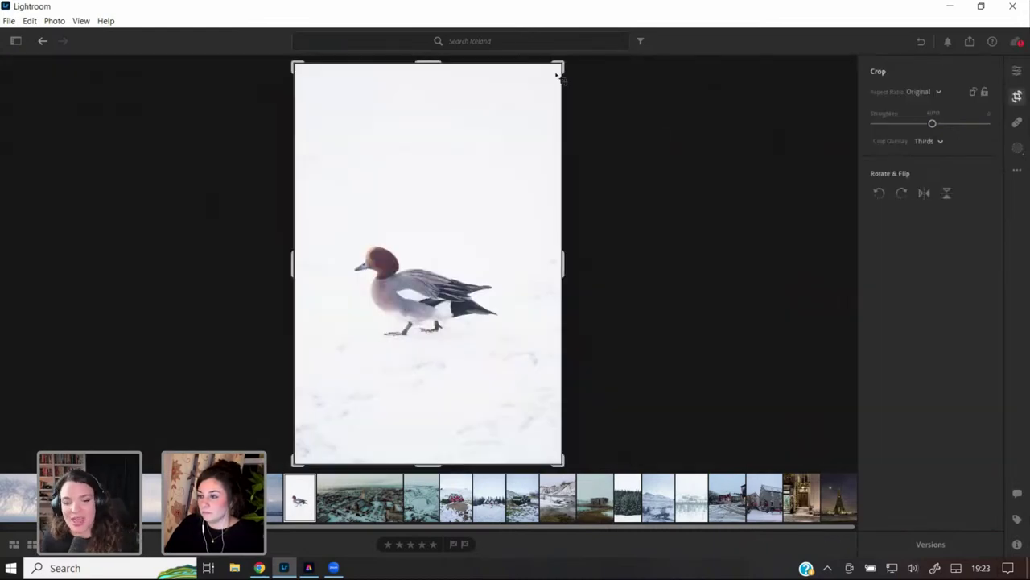
drag(556, 69, 535, 106)
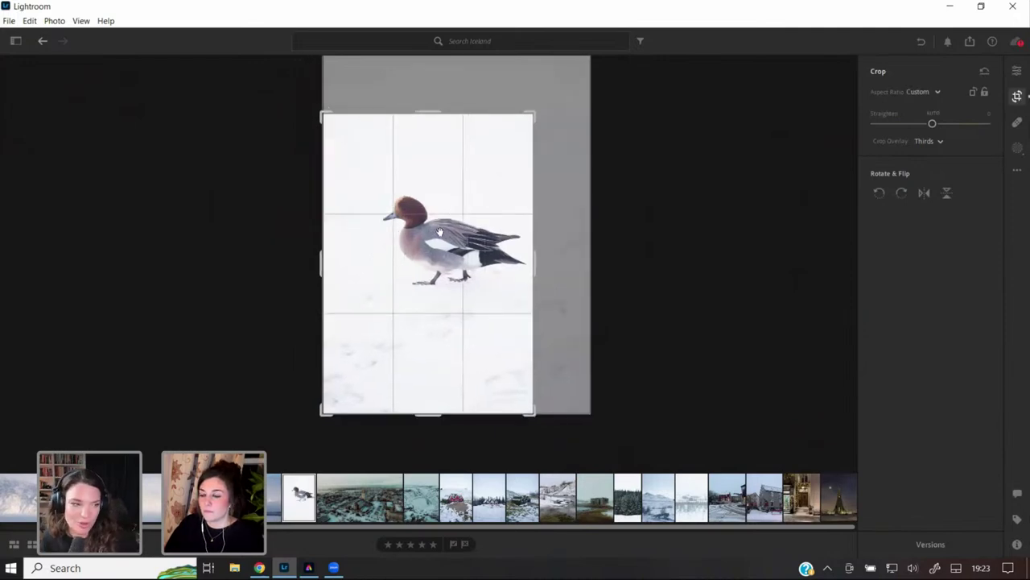
drag(440, 231, 418, 264)
- Set the crop's aspect ratio to 4 x 5, reposition the duck slightly higher in the frame and apply the crop
click(927, 92)
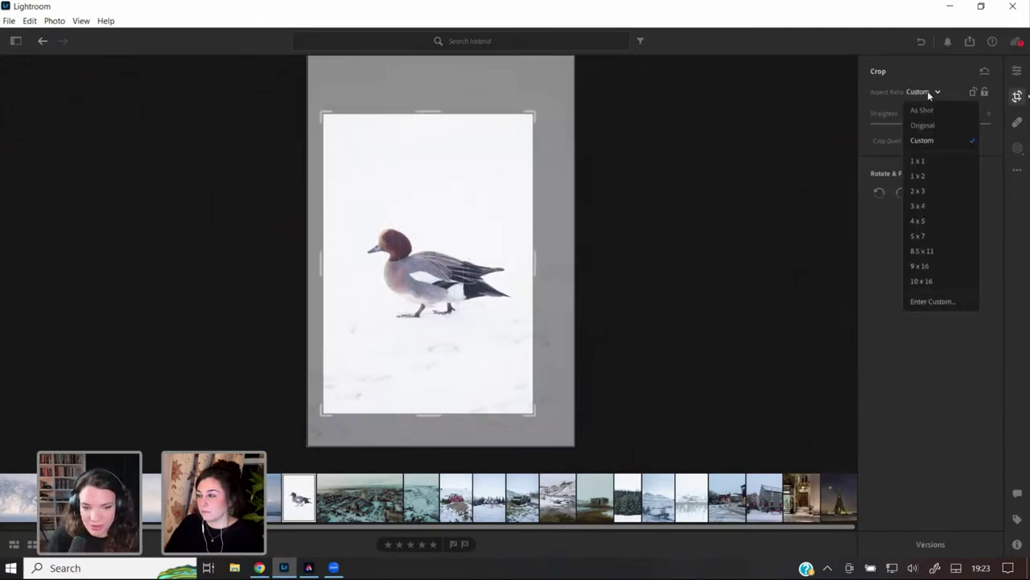
click(918, 222)
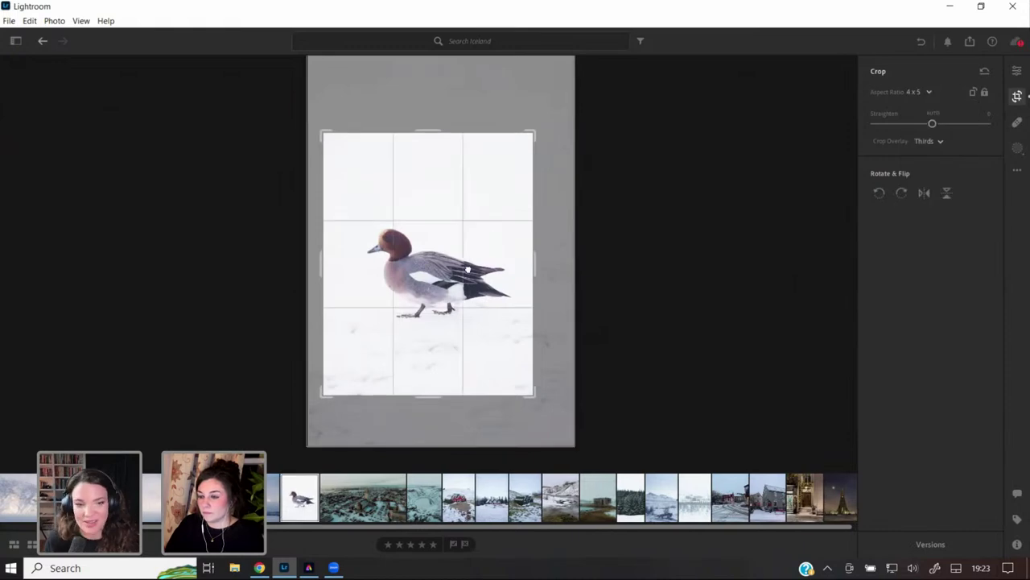
drag(468, 260, 468, 255)
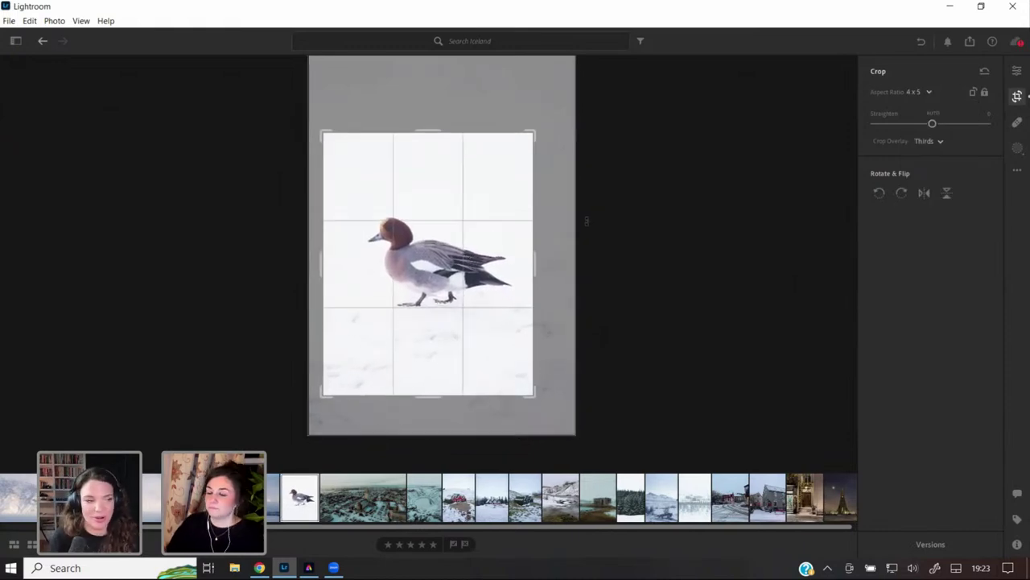
key(e)
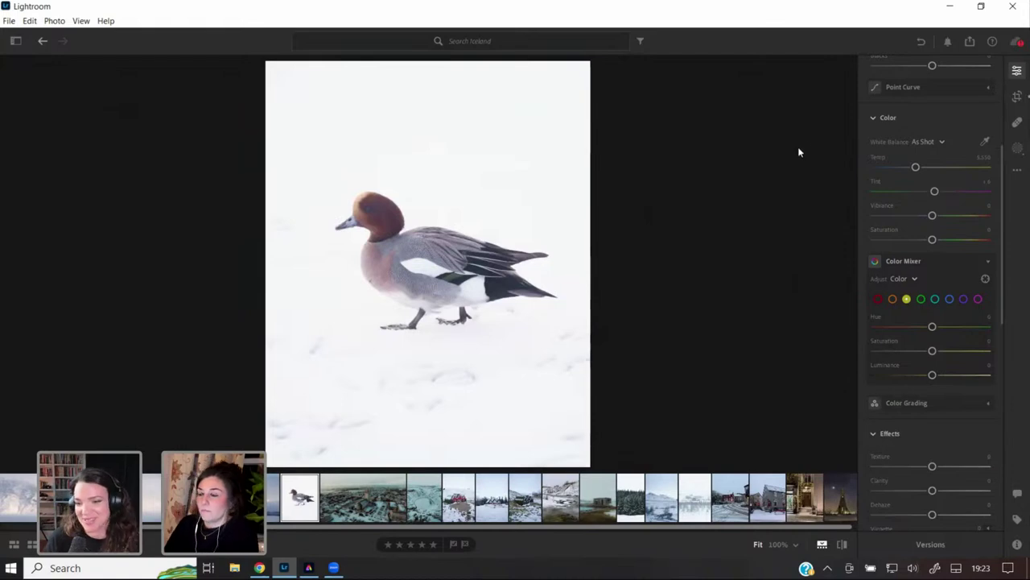
- Apply the Moody Tones preset to the cropped duck photo
drag(1004, 161, 1004, 46)
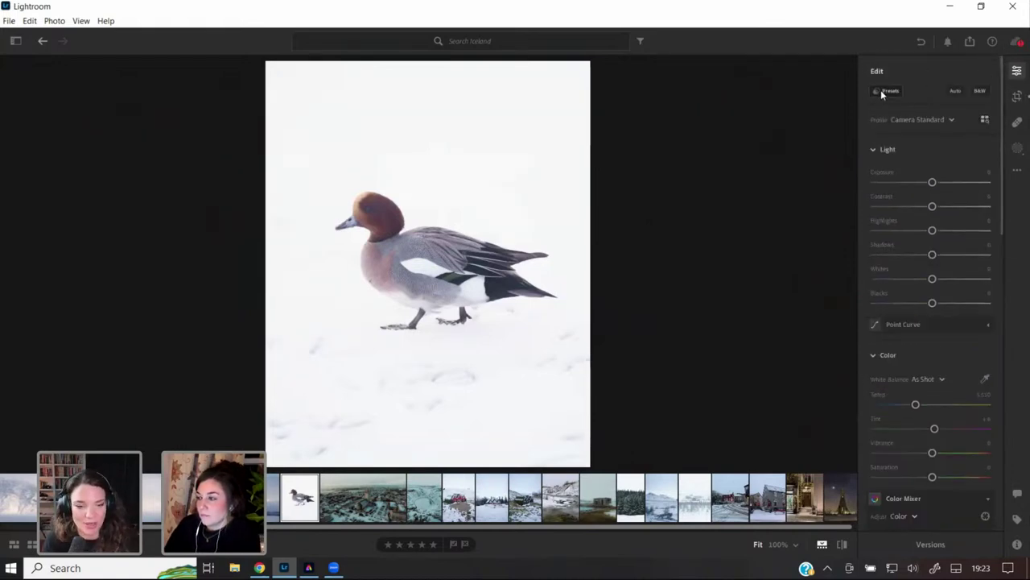
click(881, 90)
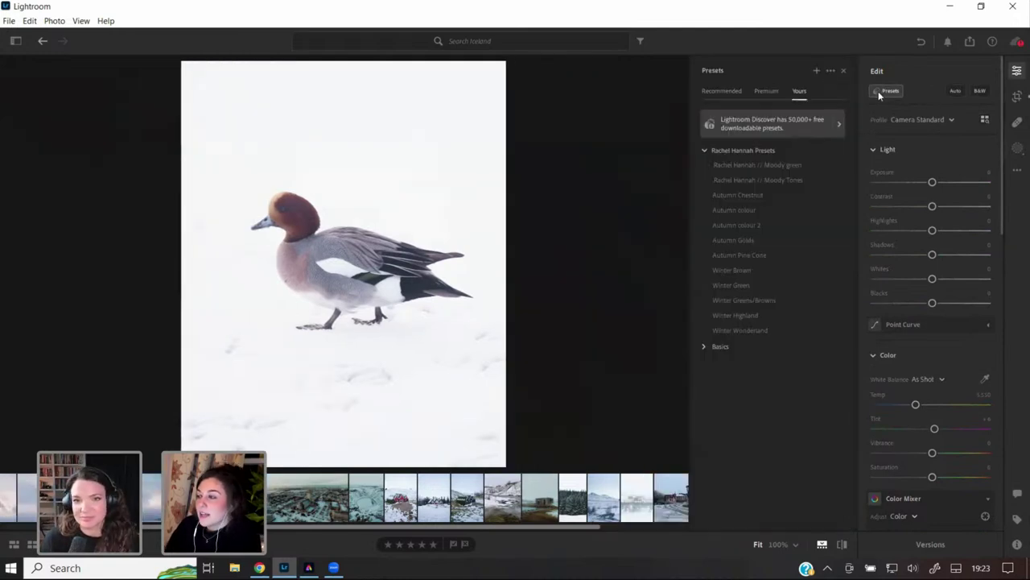
click(779, 181)
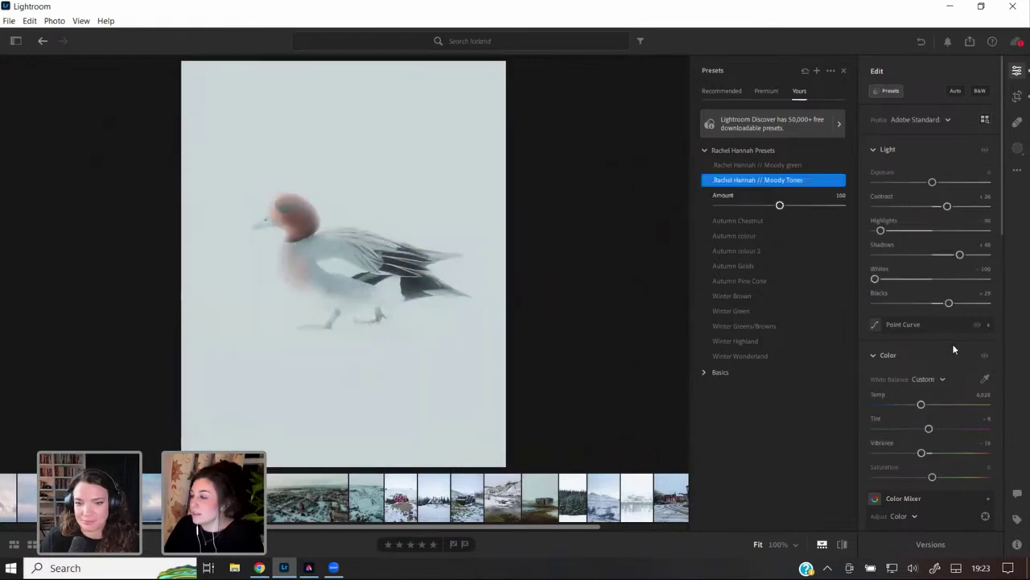
- Set the duck photo's clarity to −13
scroll(952, 348, down, 4)
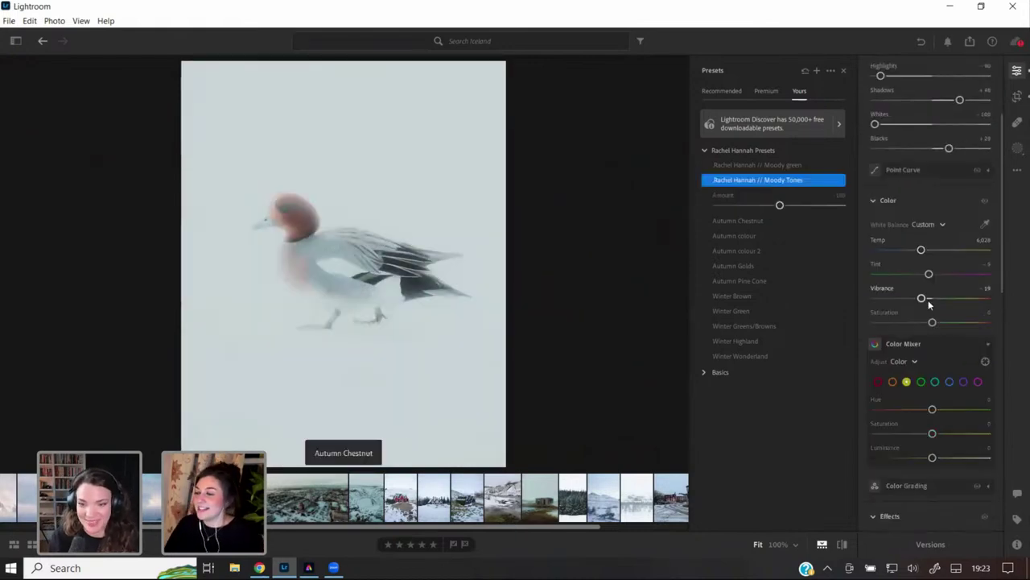
scroll(928, 304, down, 5)
drag(904, 394, 926, 392)
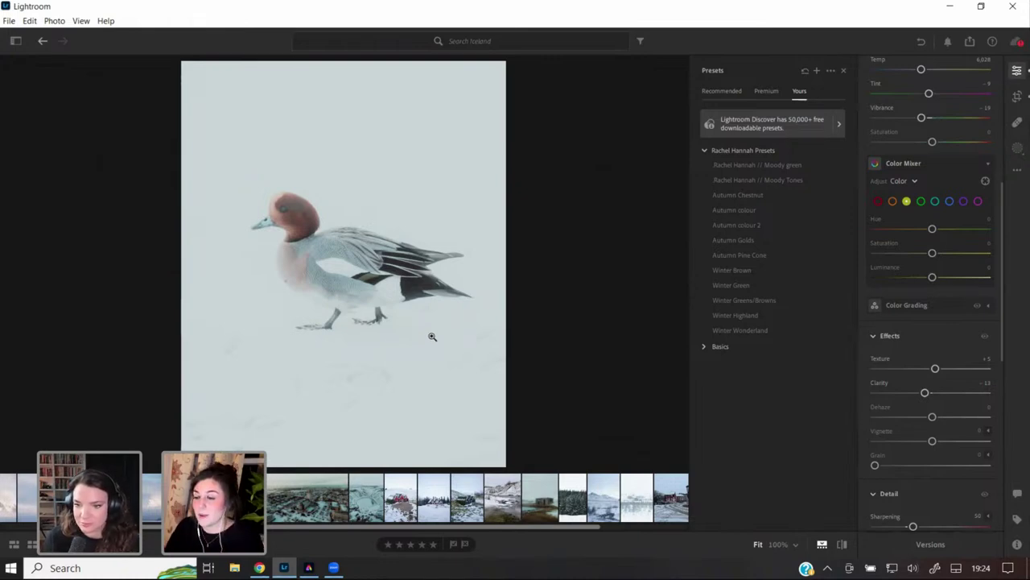
- Set the duck photo's exposure to −0.42 and its highlights to −98
scroll(940, 251, up, 5)
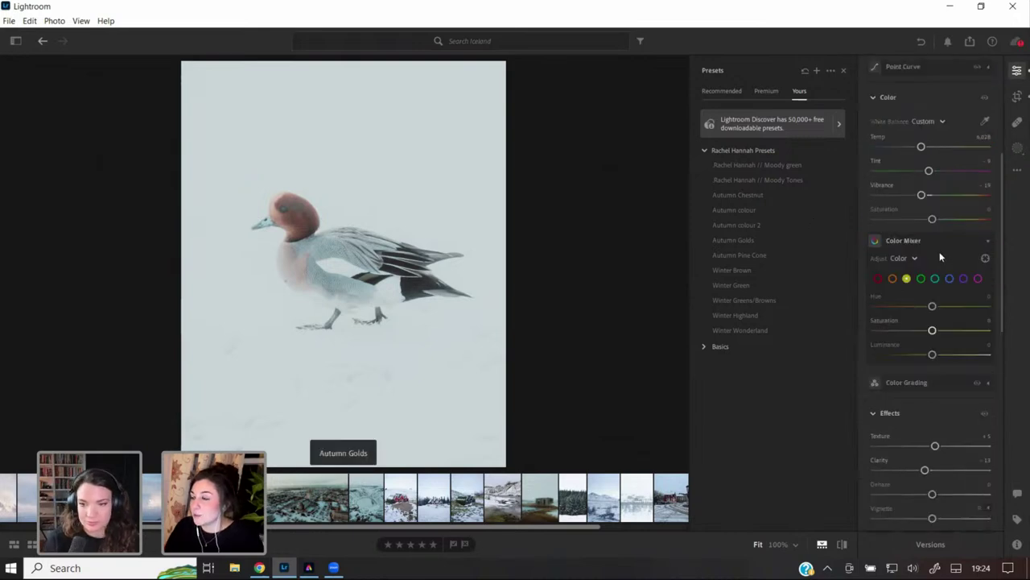
scroll(936, 250, up, 2)
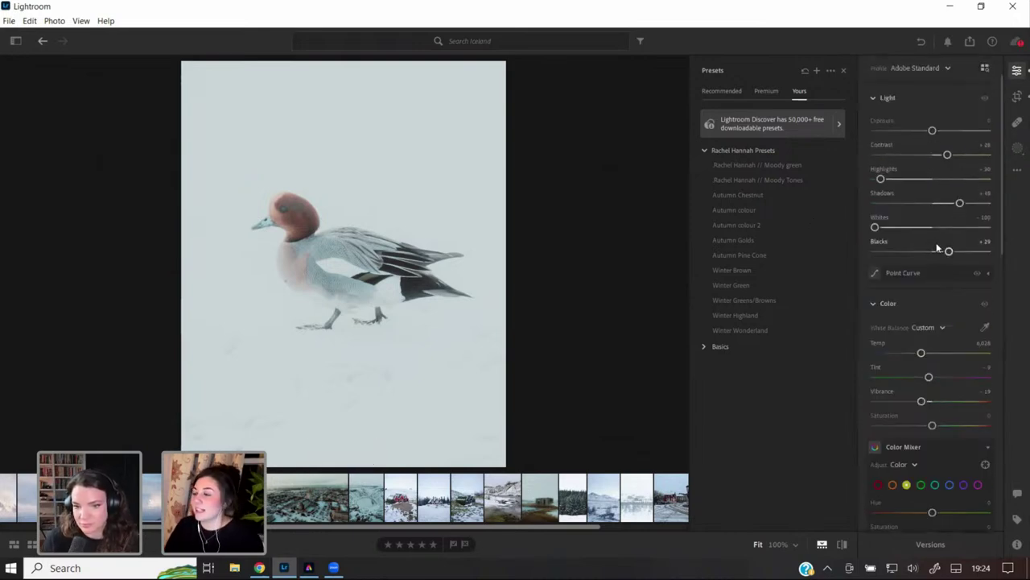
drag(931, 131, 928, 133)
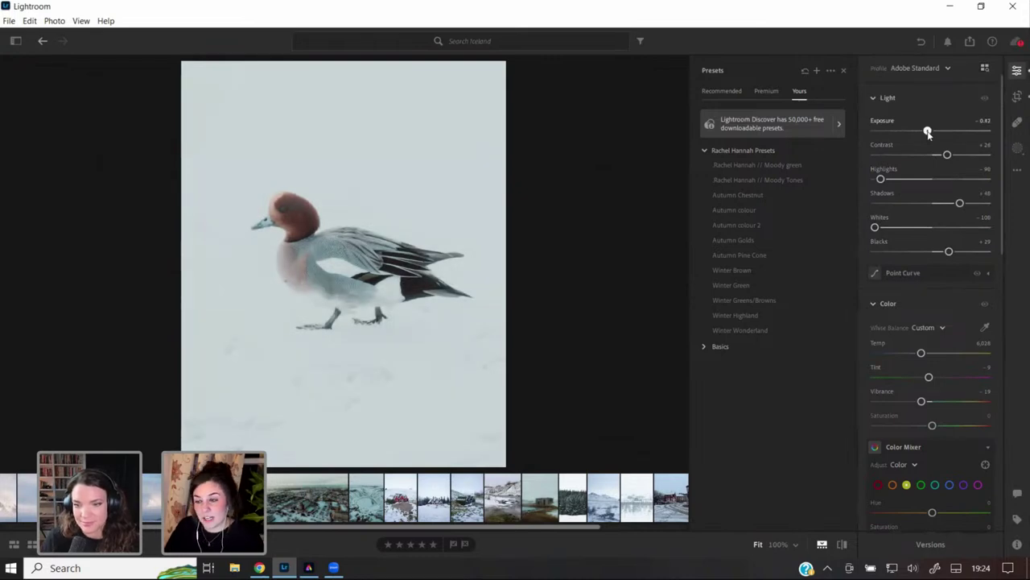
drag(881, 178, 876, 181)
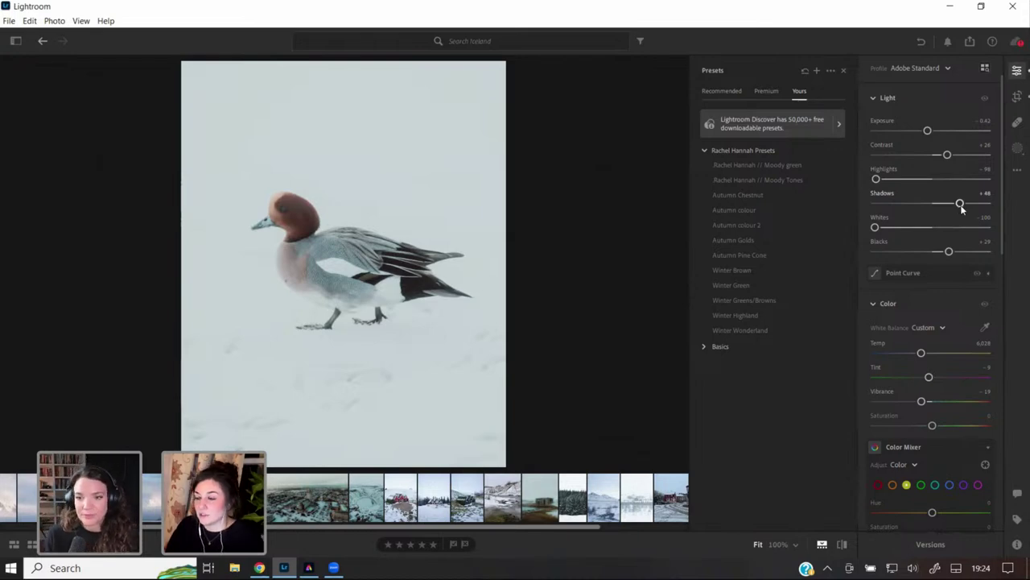
click(786, 223)
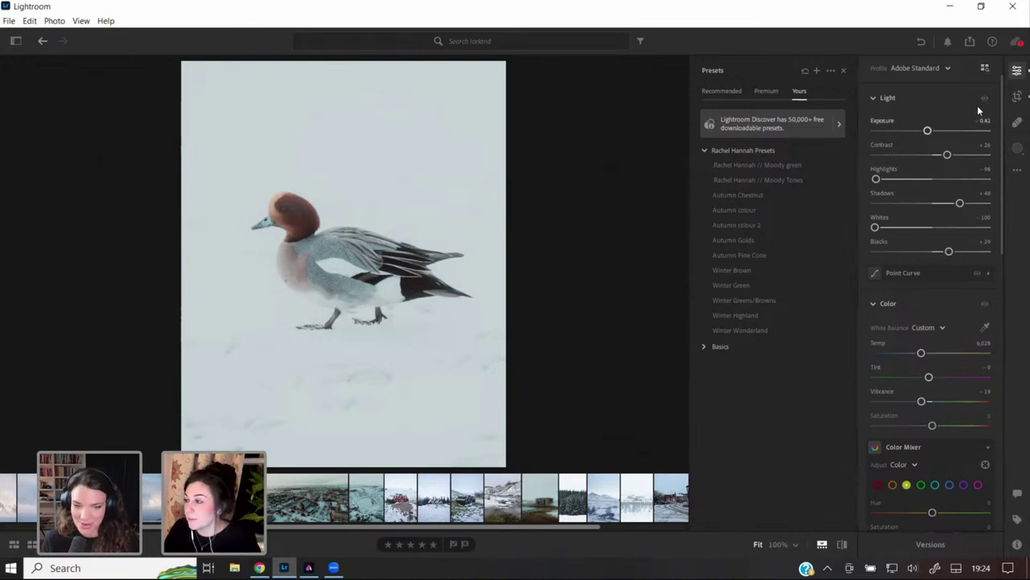
- Brush over the footprint in the snow below the duck with Content-Aware Remove at size 28
click(1018, 150)
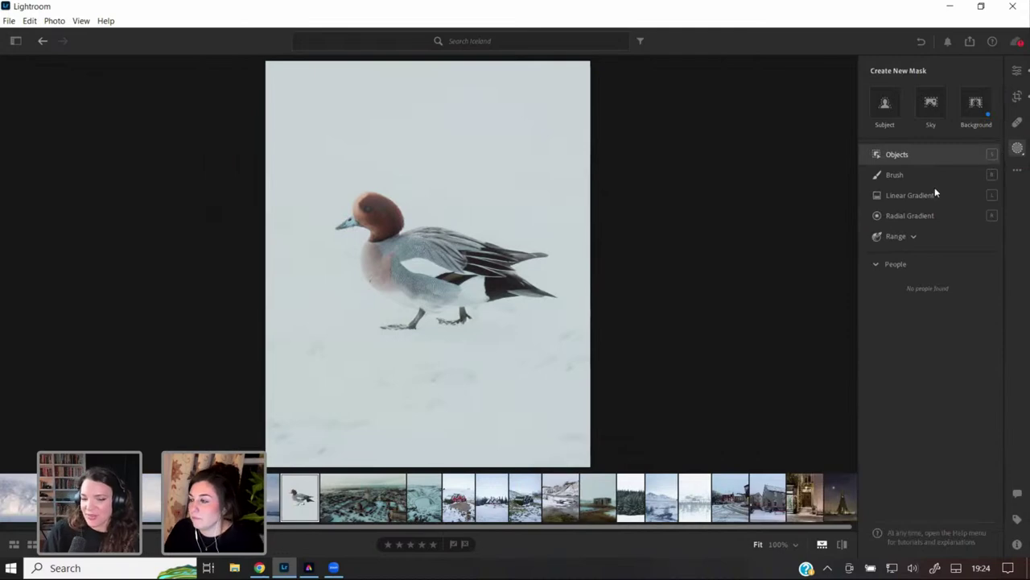
click(1017, 122)
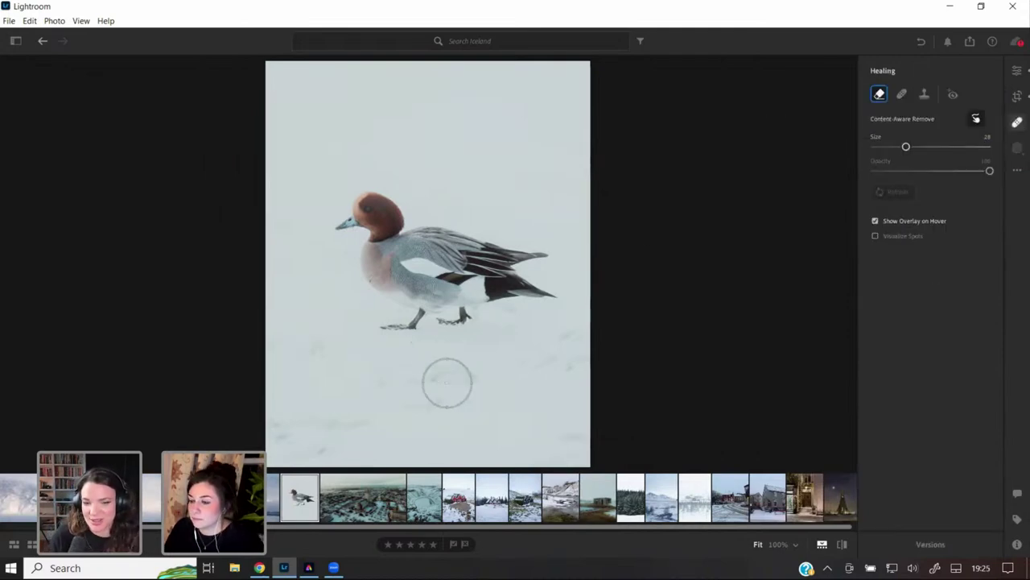
drag(465, 375, 427, 377)
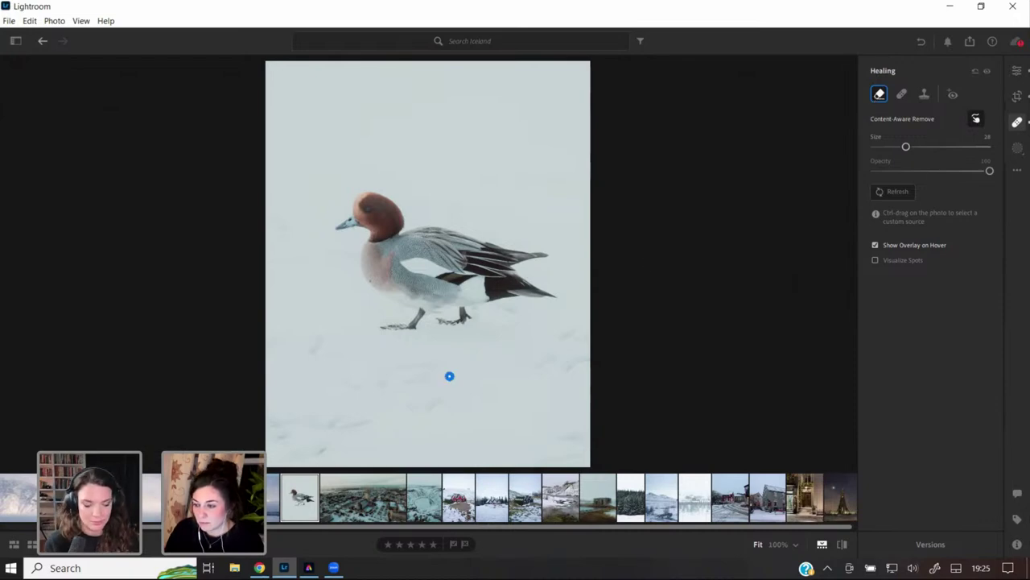
- With the Heal brush at size 24, retouch the marks in the snow below the duck and along the photo's right edge
drag(902, 148, 901, 147)
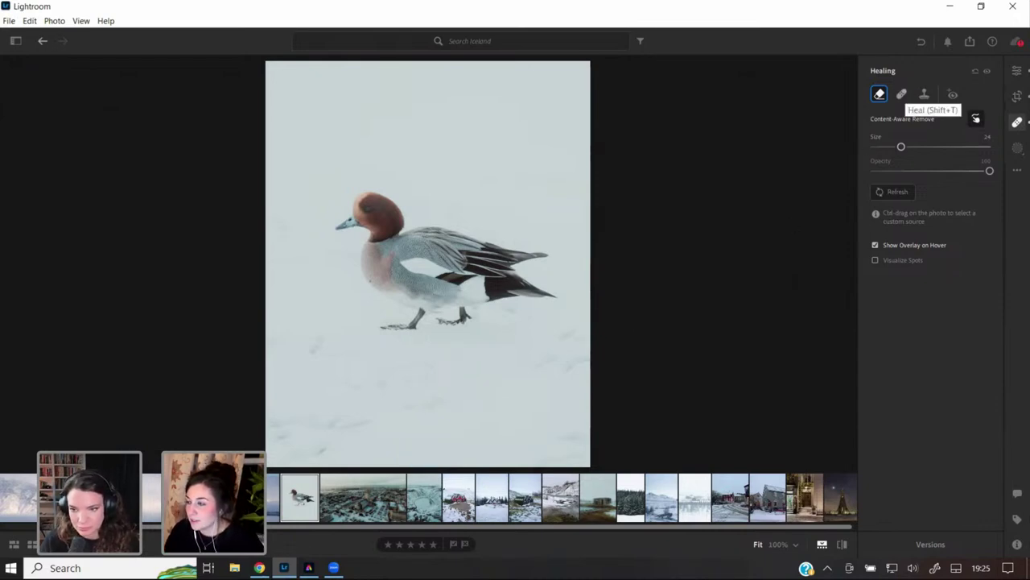
key(shift+t)
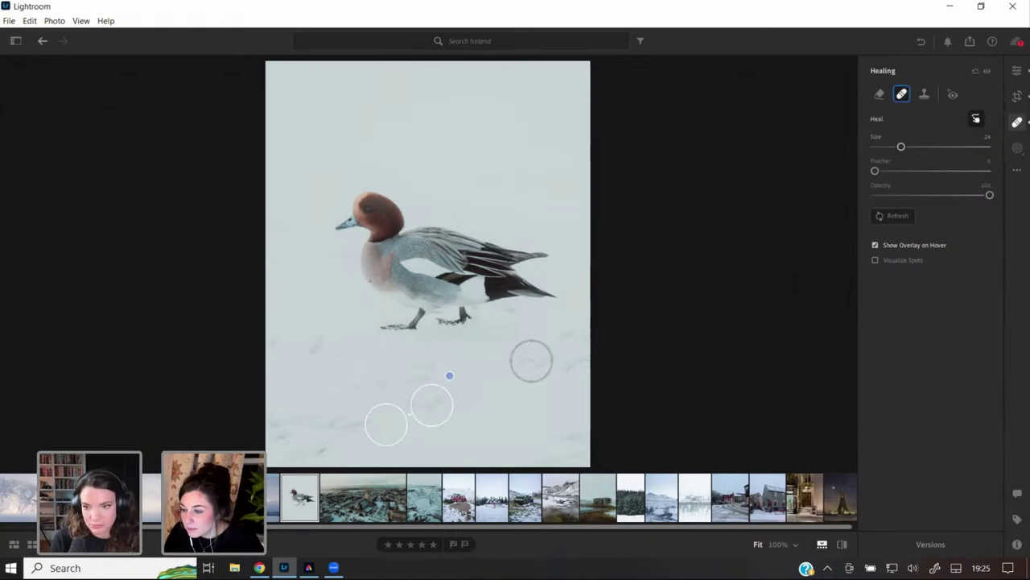
click(567, 337)
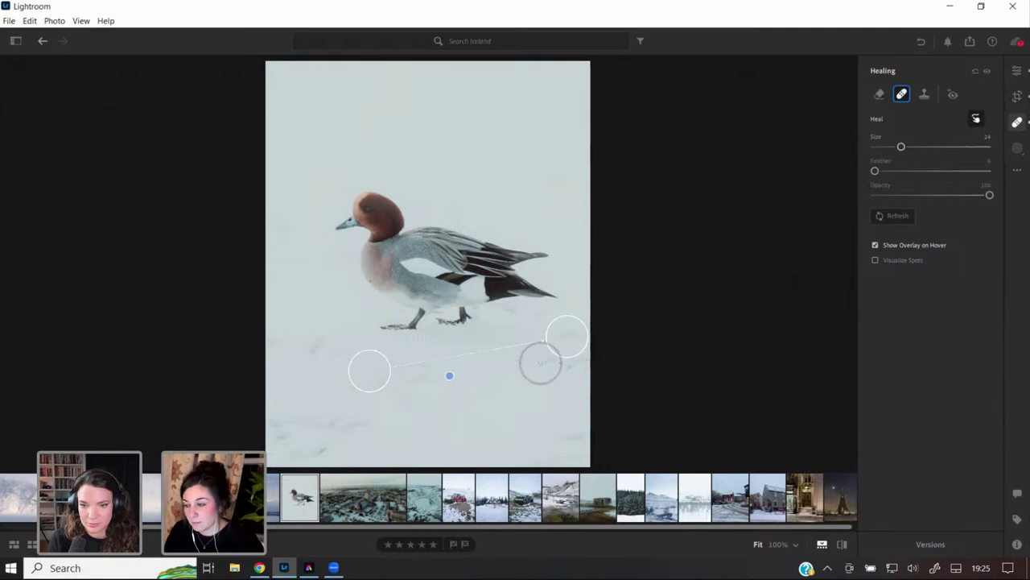
click(563, 363)
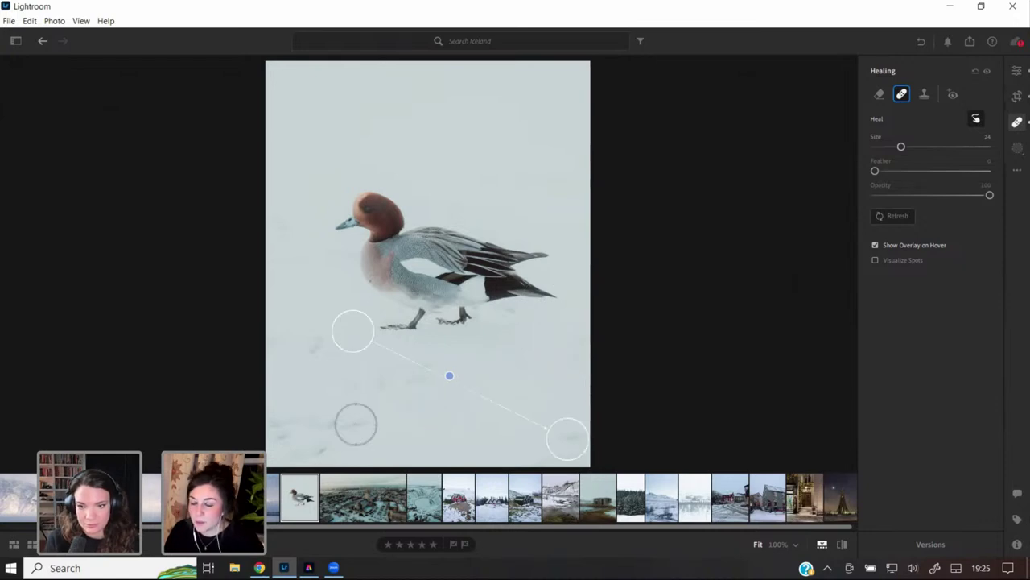
- Heal the marks in the snow near the photo's lower-left corner, left of the duck's feet and just beneath the duck
click(302, 422)
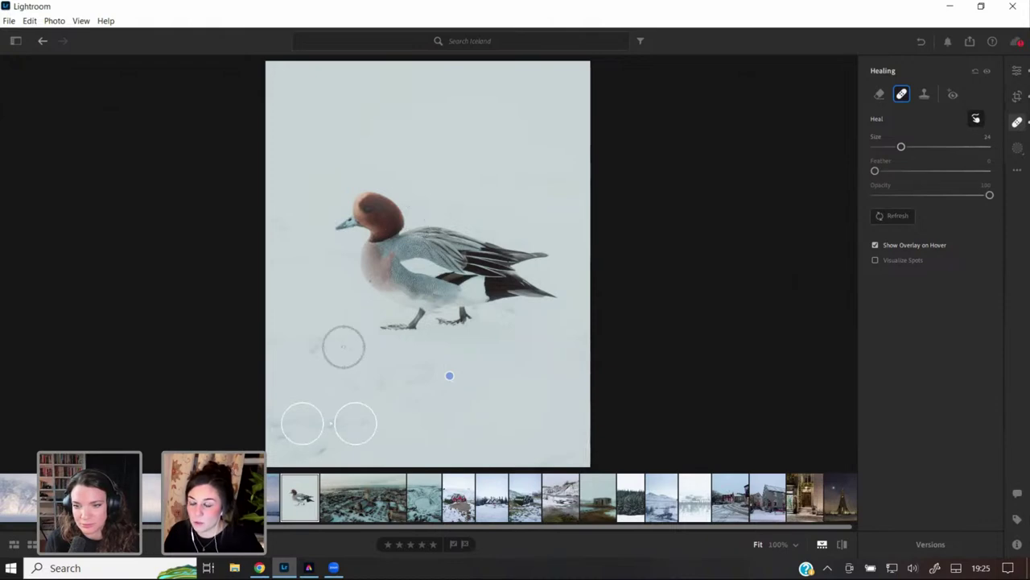
click(314, 347)
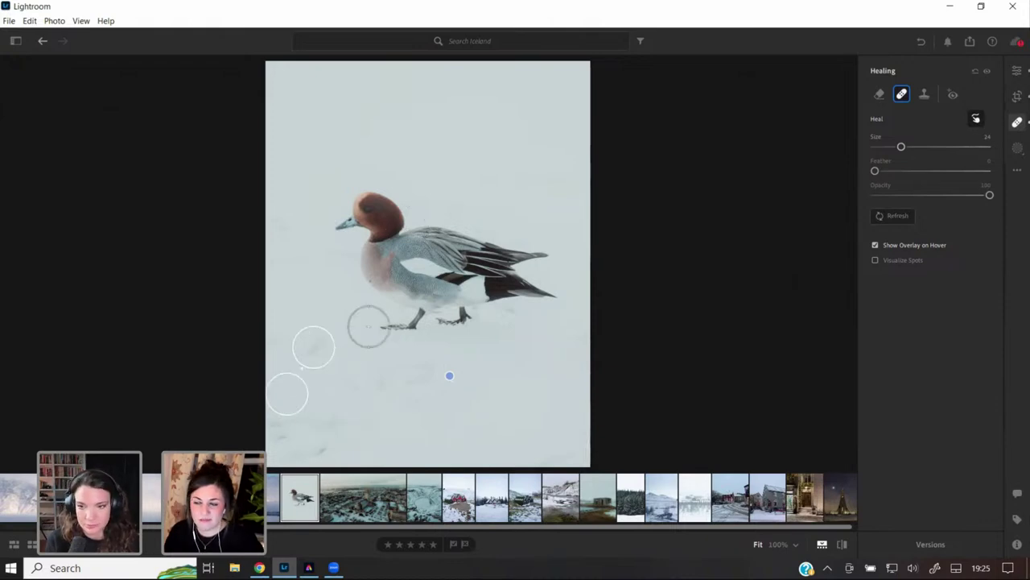
click(412, 368)
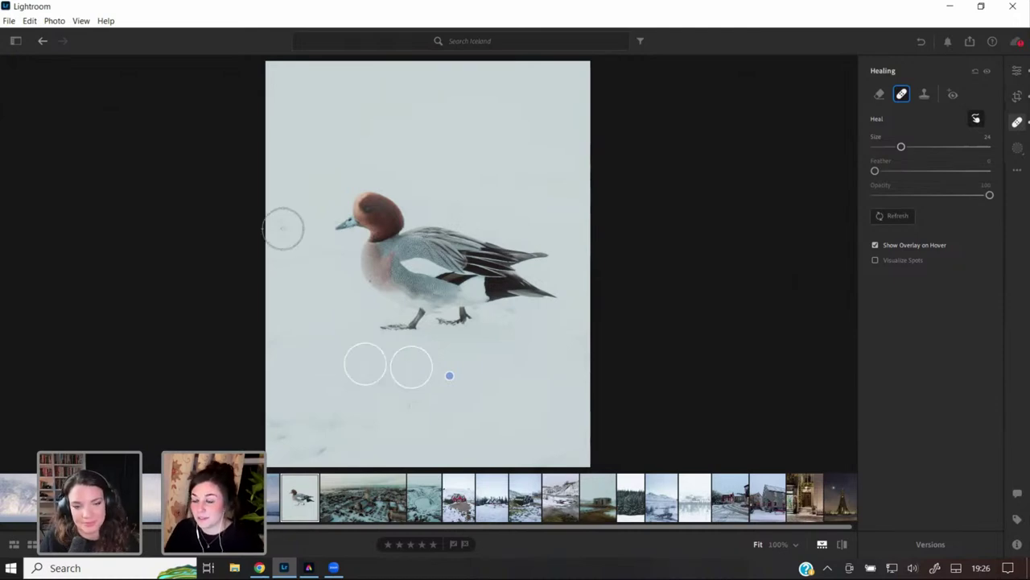
- Heal the dark marks in the photo's lower-left corner, moving the healing source to clean snow farther right
click(290, 424)
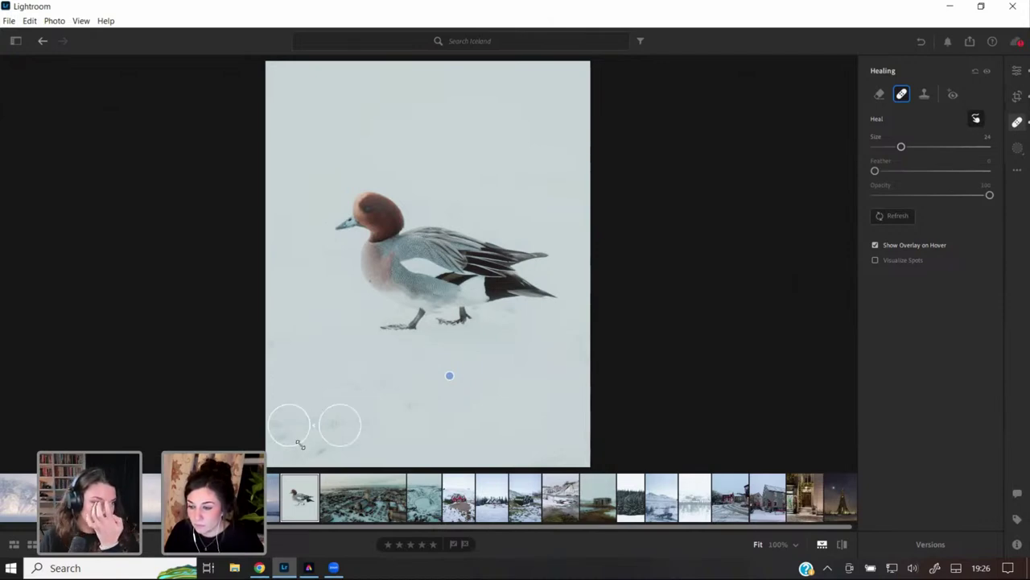
drag(290, 433, 303, 395)
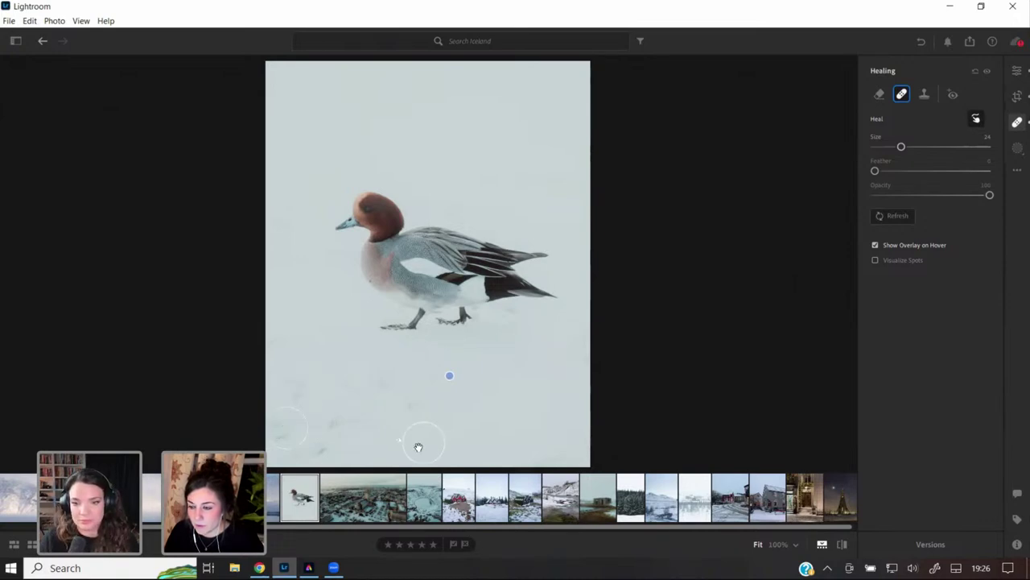
click(291, 423)
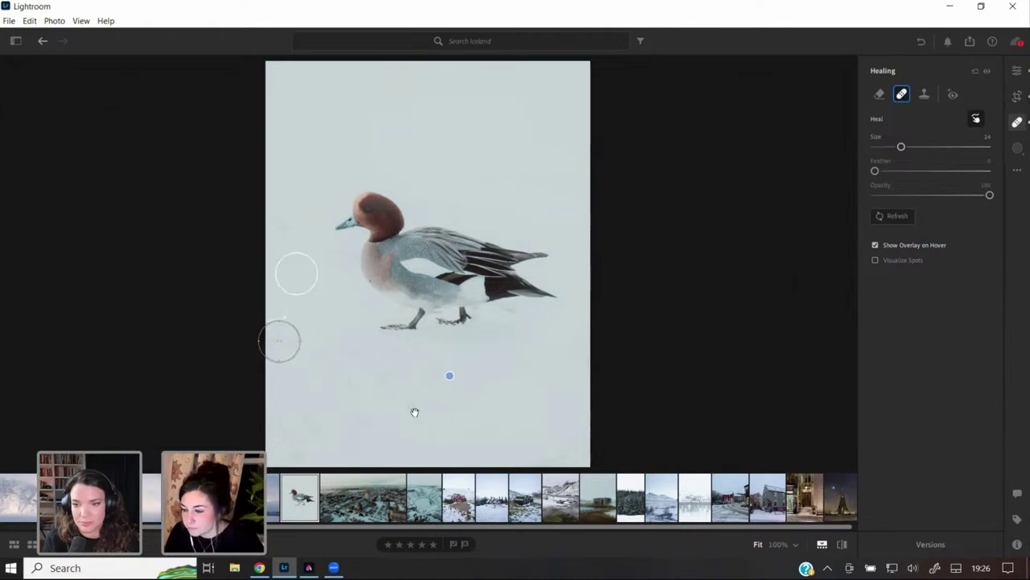
- Heal the remaining faint marks in the snow below and left of the duck's feet and at the lower-left corner
click(380, 385)
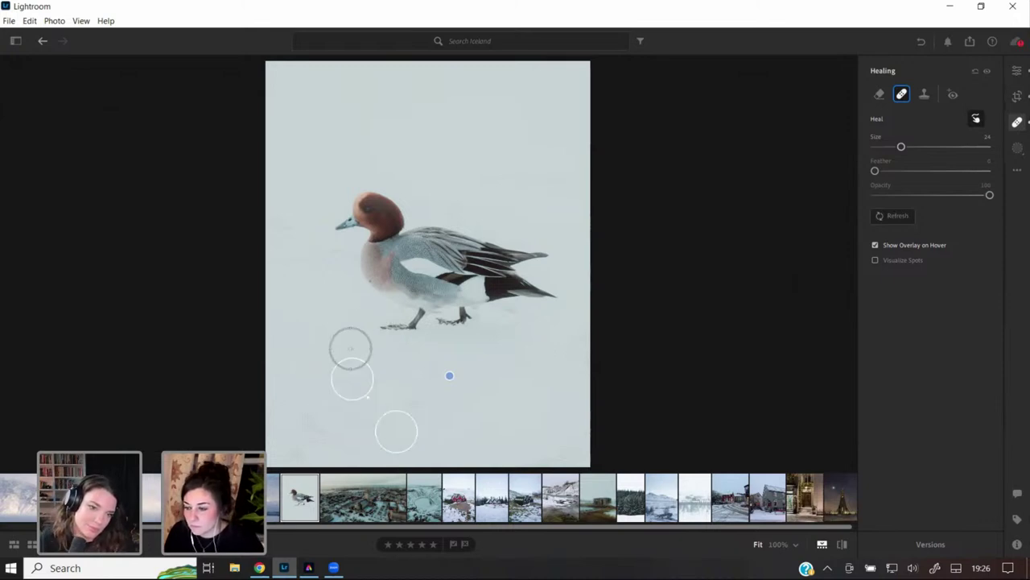
click(349, 347)
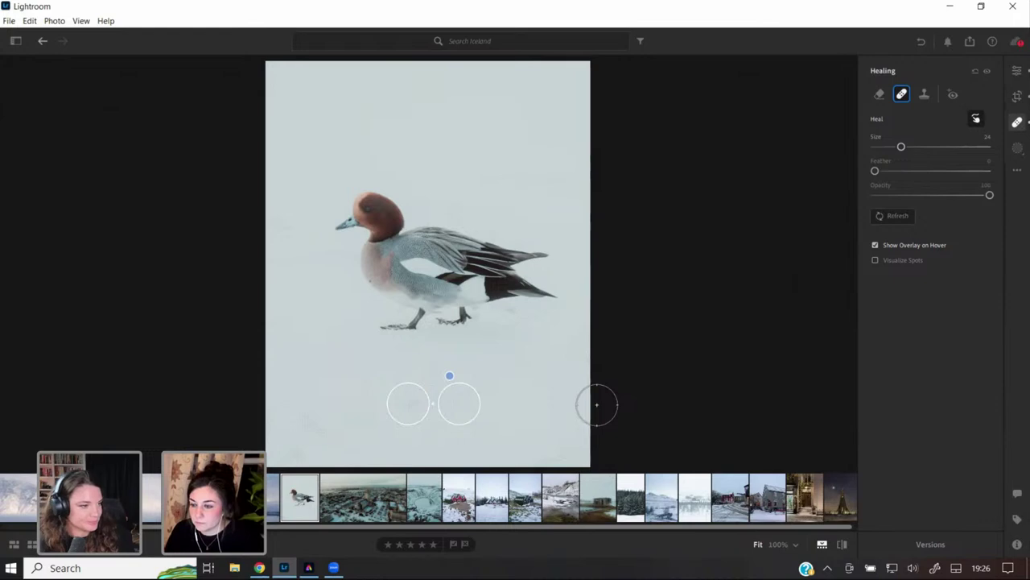
click(294, 455)
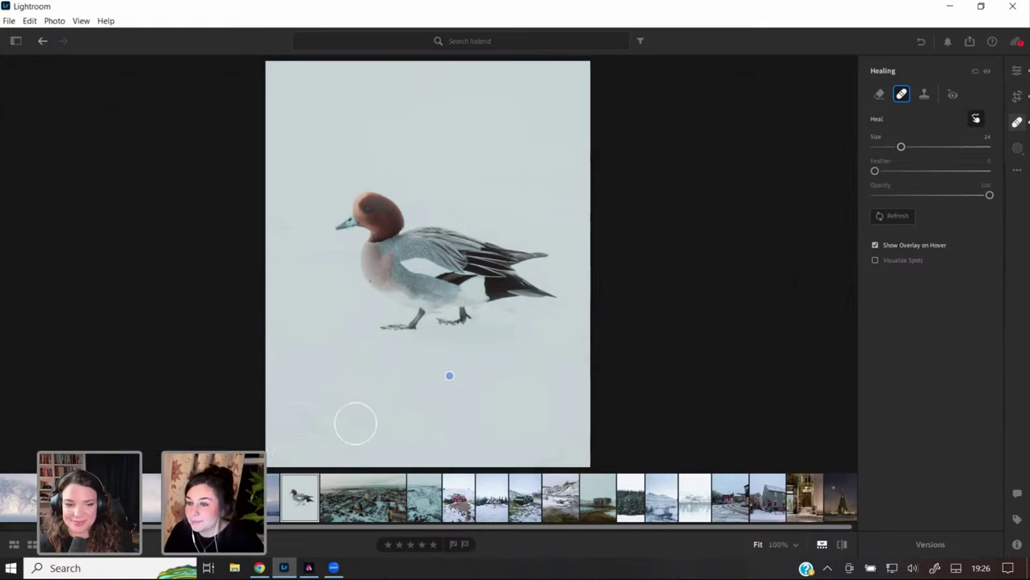
- Heal the faint marks in the snow in front of the duck's beak and breast, out to the photo's left edge
click(285, 228)
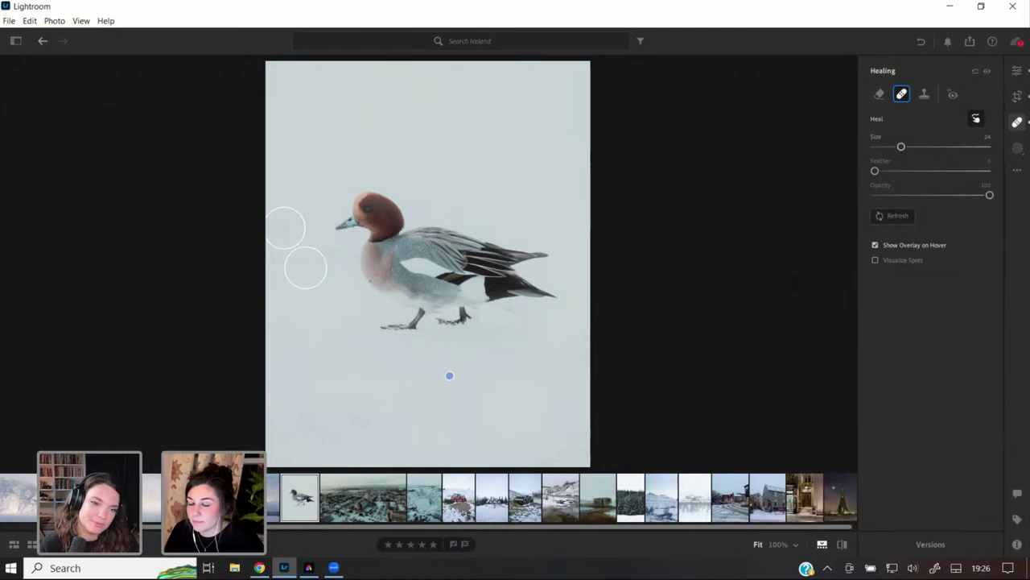
click(335, 260)
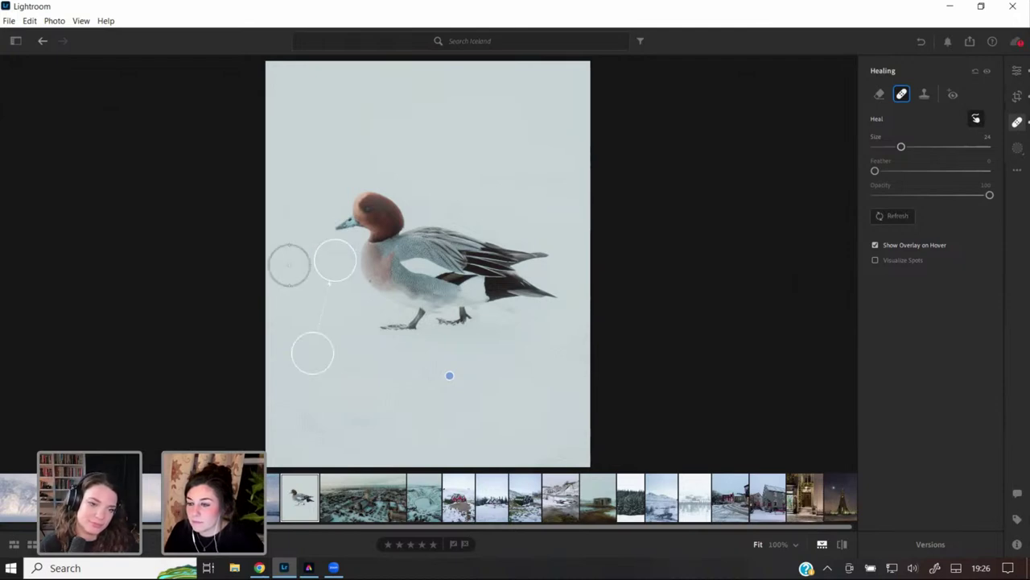
key(ctrl+z)
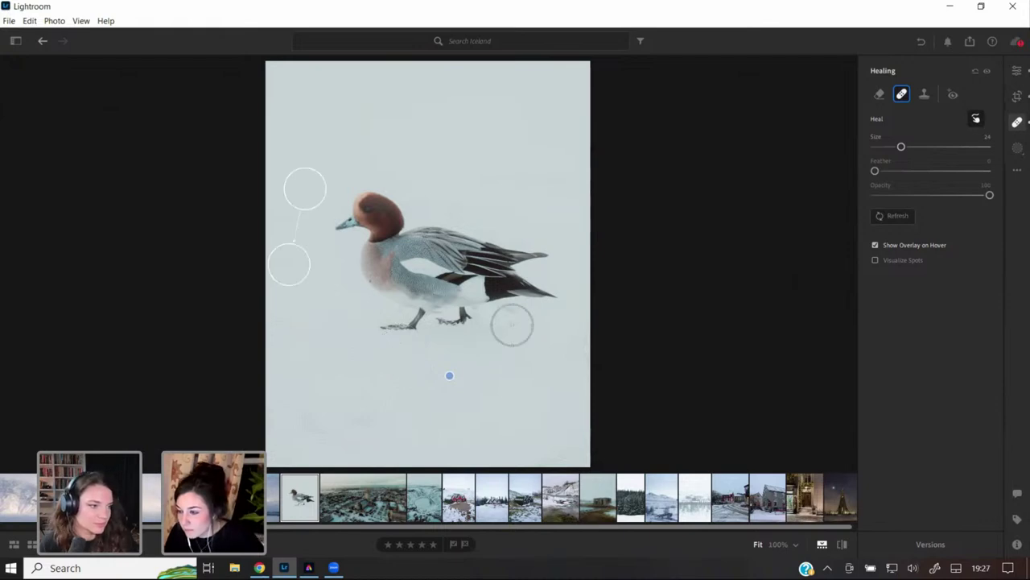
- Heal the marks in the snow beneath the duck's tail and in the photo's lower-right corner
click(512, 325)
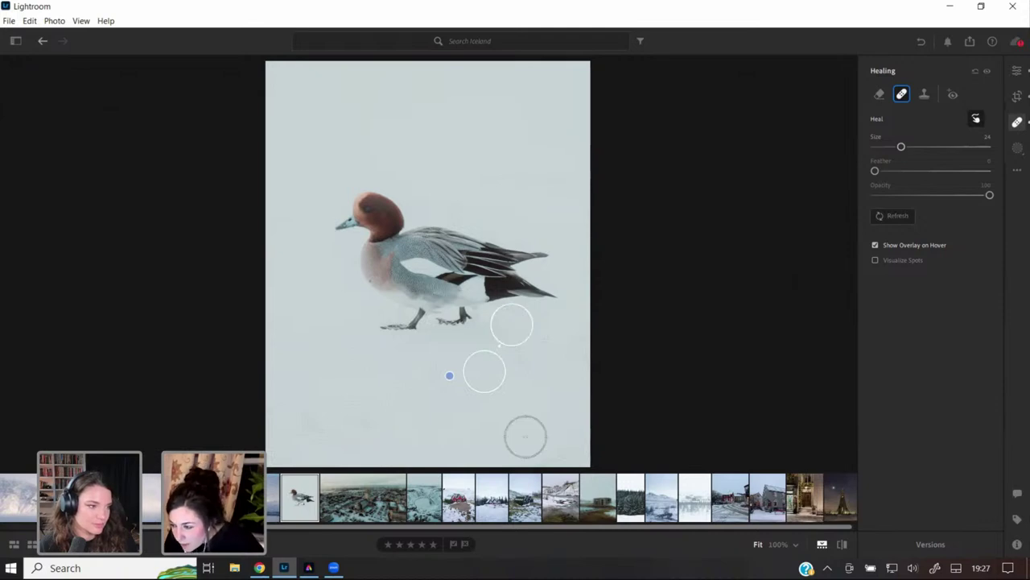
key(Delete)
click(543, 455)
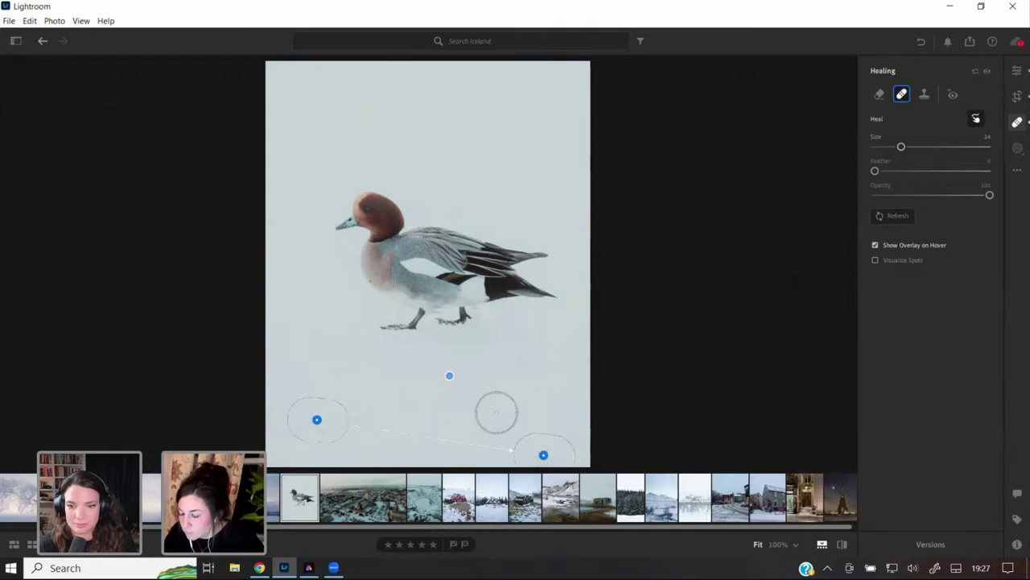
key(Delete)
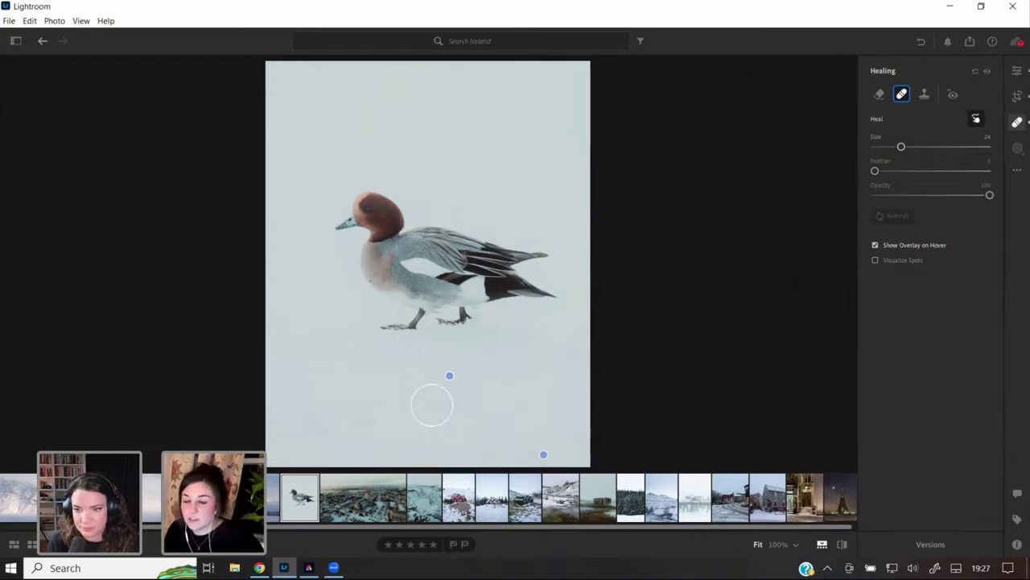
- Using the Visualize Spots view, heal remaining marks below the duck's tail, near the photo's lower-left corner and along its right edge
click(876, 260)
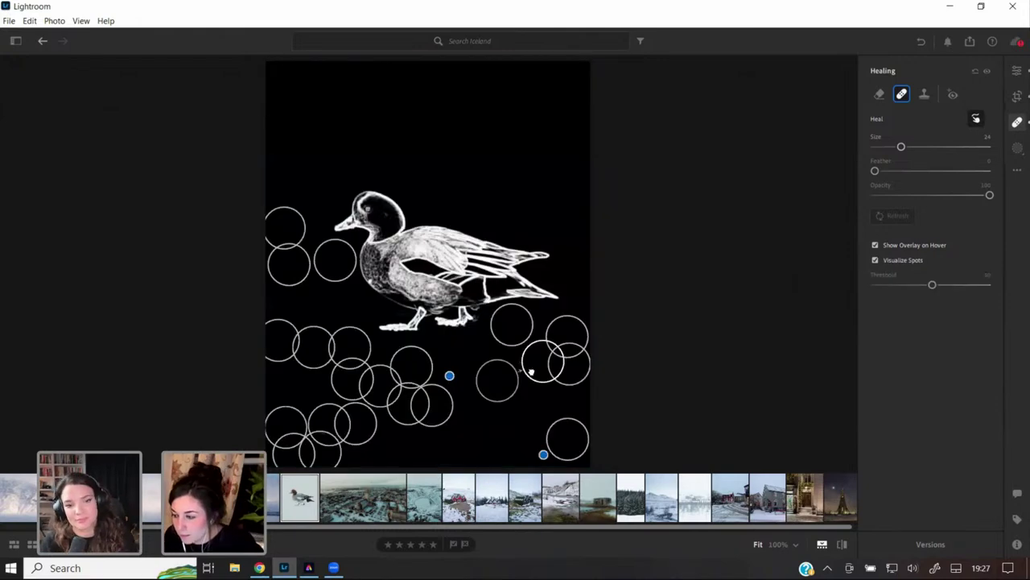
click(538, 367)
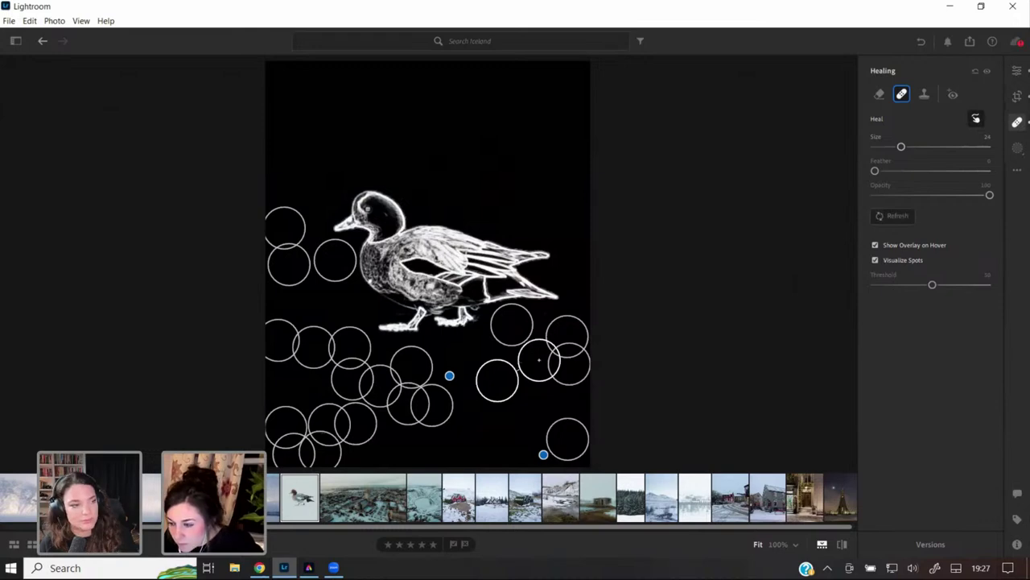
drag(346, 451, 322, 432)
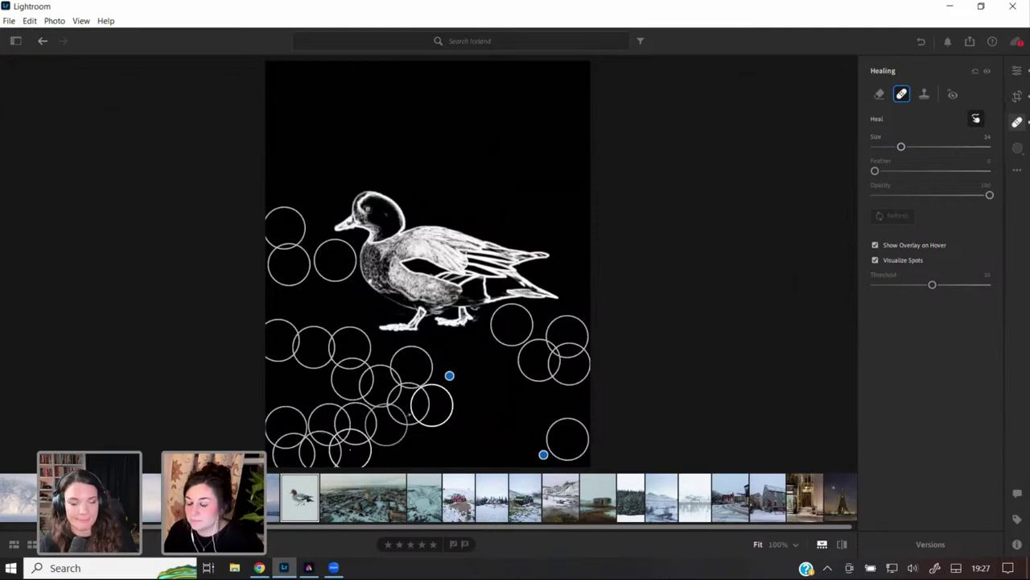
key(ctrl+z)
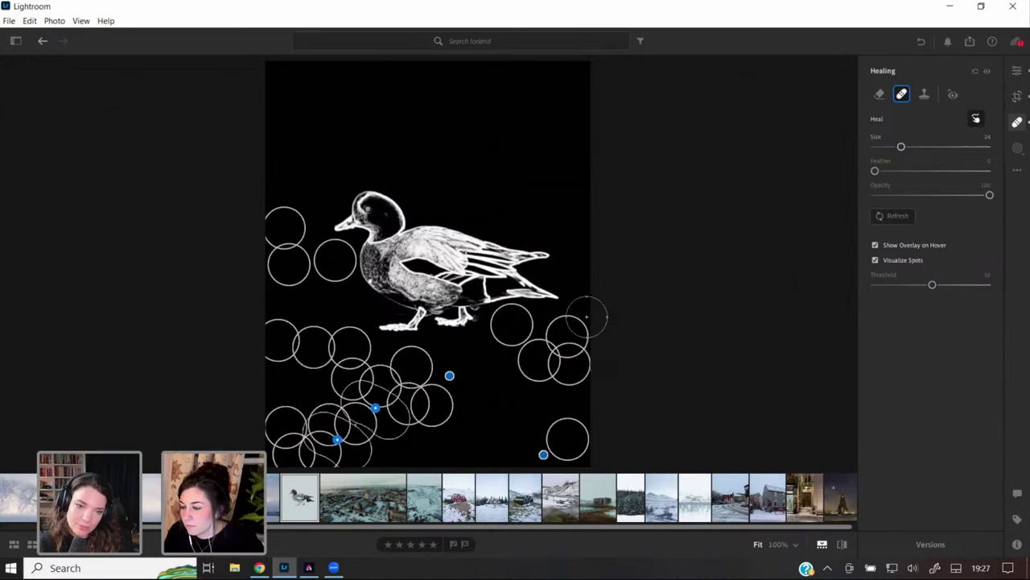
key(Delete)
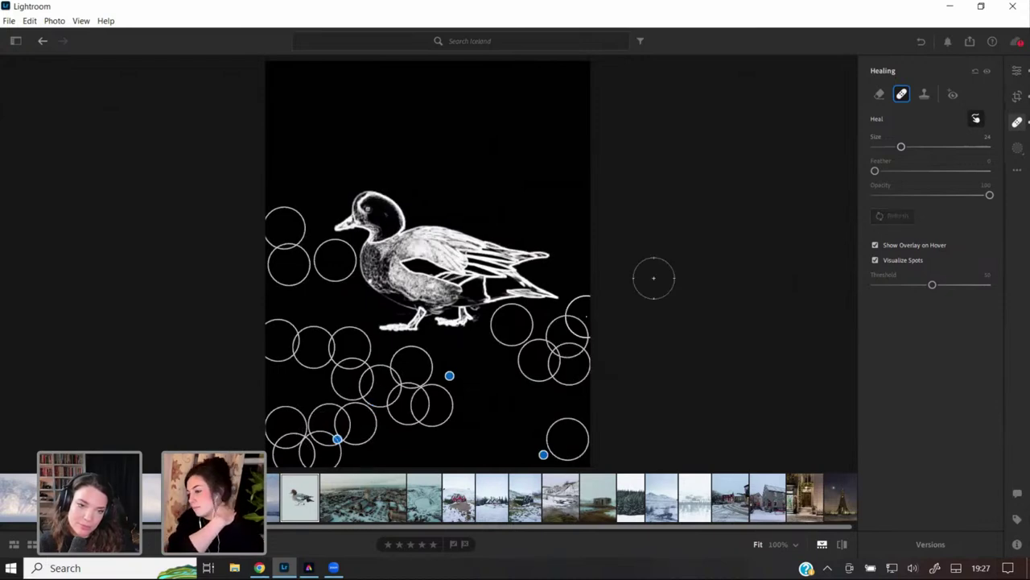
click(875, 260)
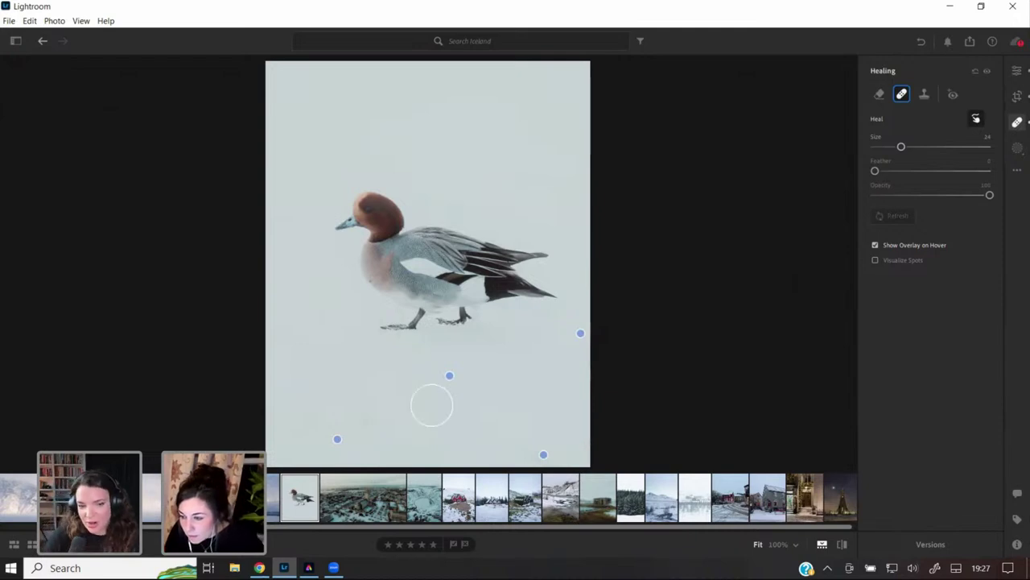
- Heal the patch of snow below and slightly left of the duck's feet, near the photo's lower edge
click(385, 428)
key(Delete)
key(ctrl+z)
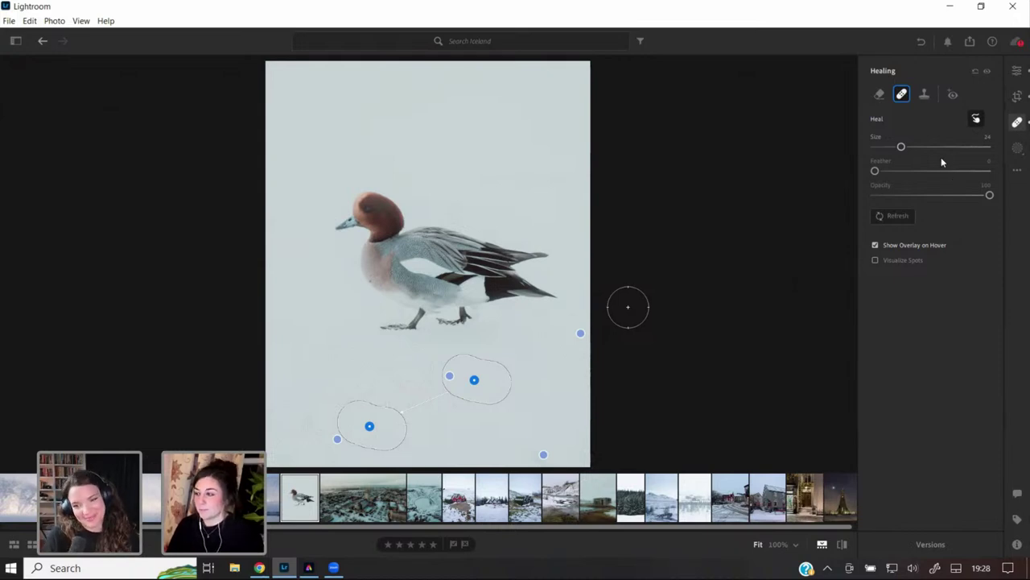
- Create a brush mask with size 12.6 and paint it over the duck's head, body and wing feathers
click(1017, 71)
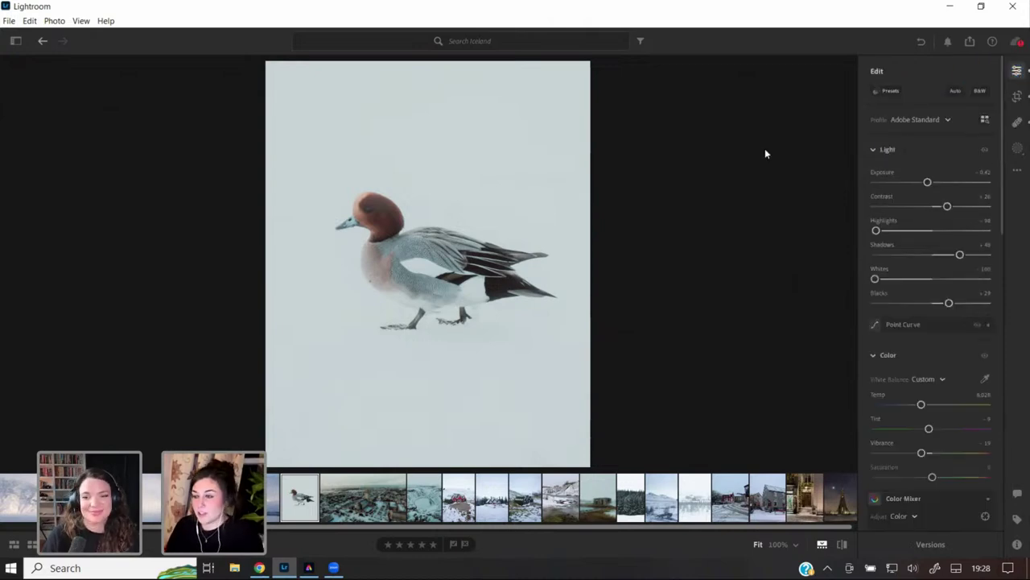
click(1018, 149)
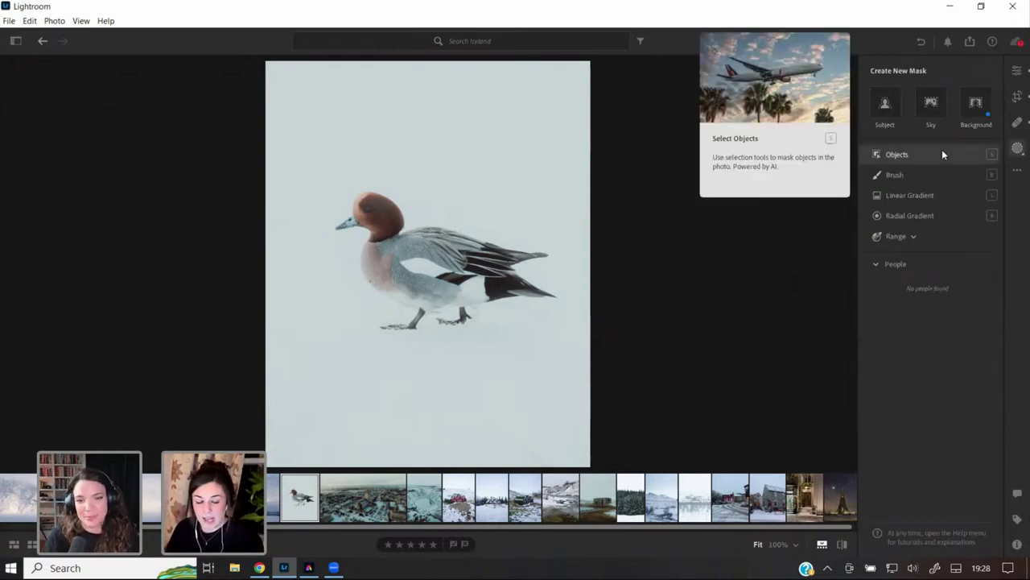
click(906, 184)
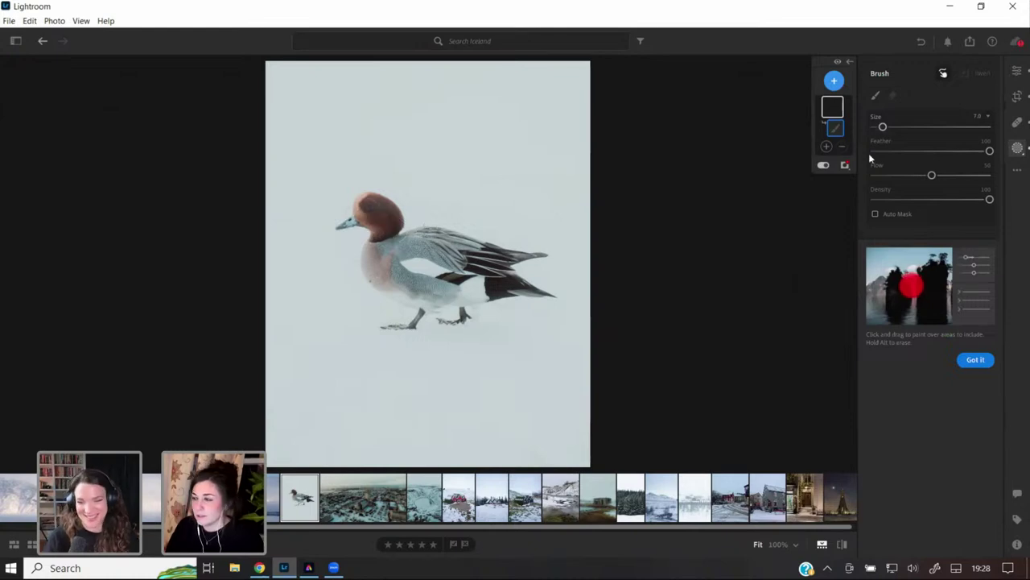
drag(883, 127, 896, 129)
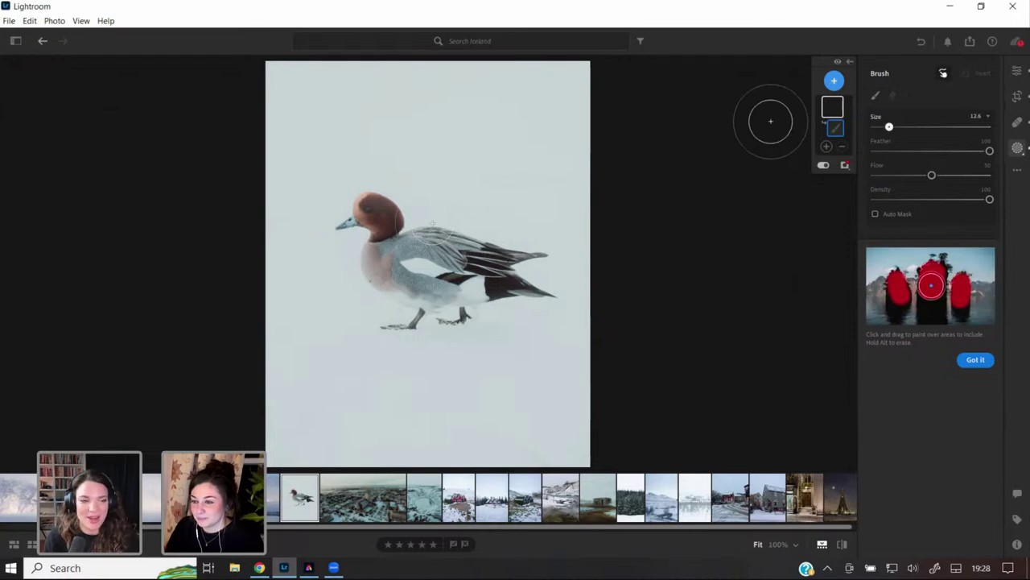
drag(372, 213, 375, 221)
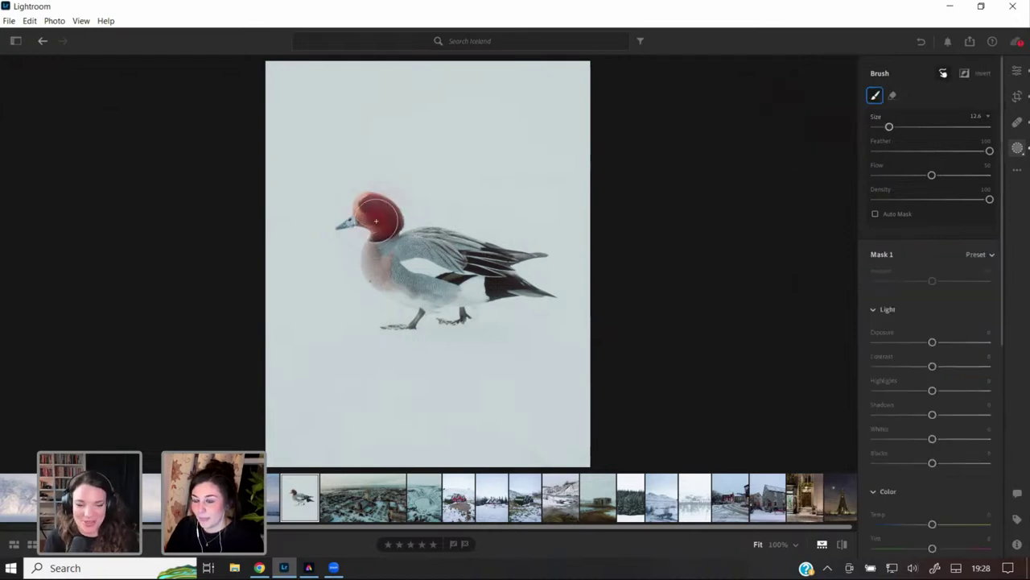
mouse_move(426, 290)
mouse_down()
mouse_move(403, 242)
mouse_move(459, 242)
mouse_move(499, 258)
mouse_move(503, 282)
mouse_move(519, 288)
mouse_move(448, 295)
mouse_move(401, 265)
mouse_move(382, 217)
mouse_up()
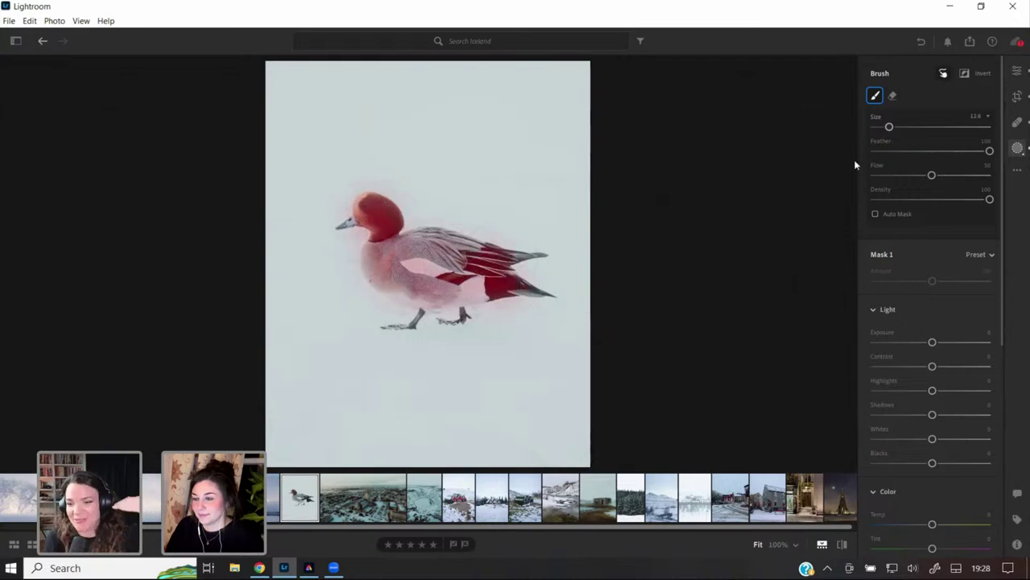
- Set the duck mask's Sharpness to +66, Exposure to −0.12 and Shadows to +24
scroll(943, 372, down, 3)
scroll(943, 372, down, 3)
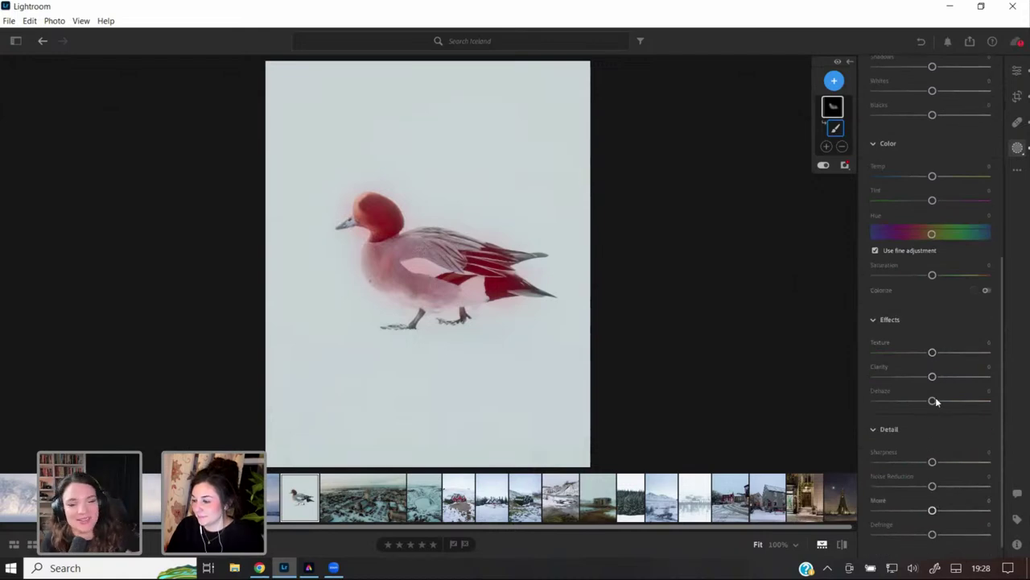
drag(932, 462, 974, 463)
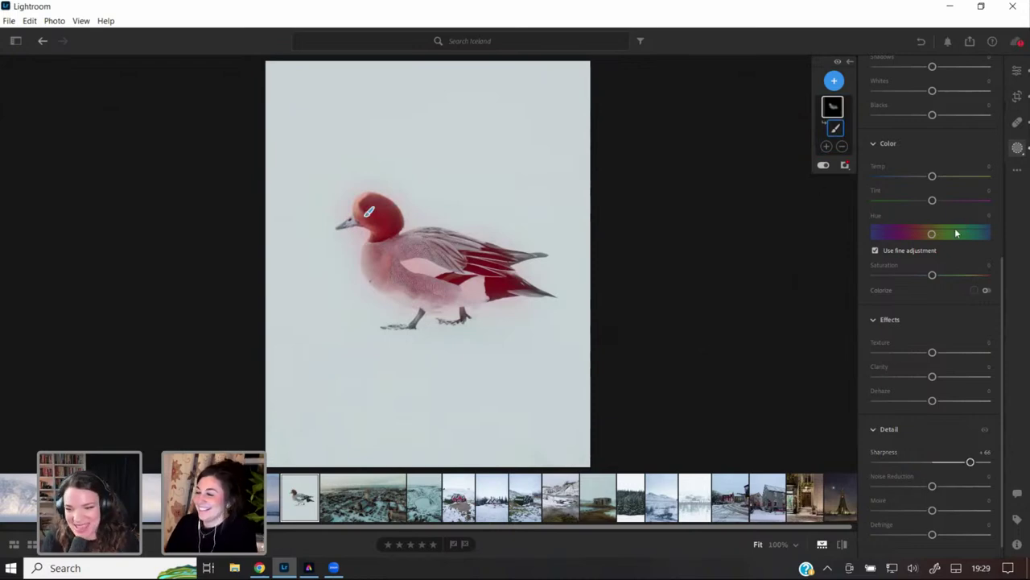
scroll(954, 241, up, 5)
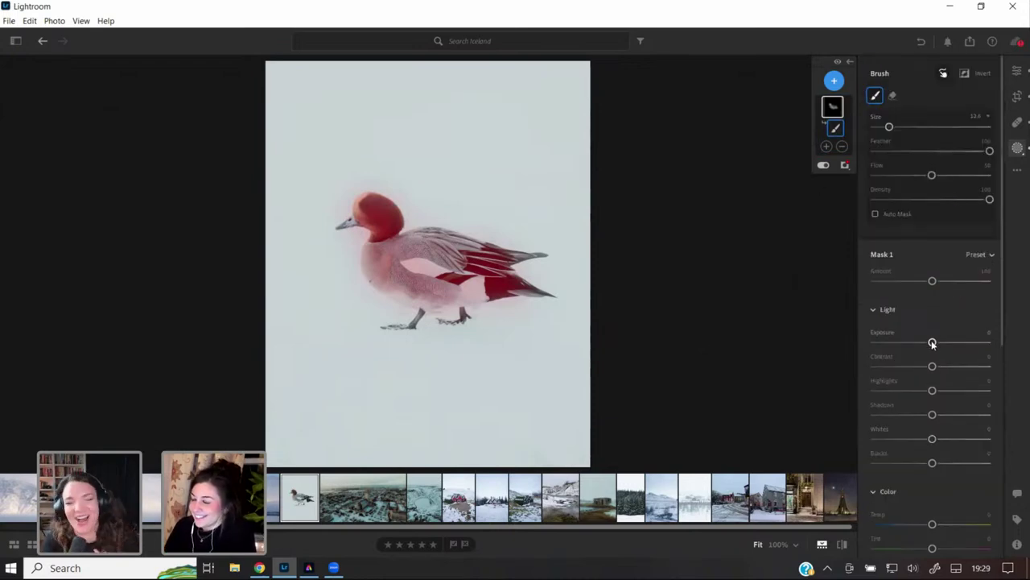
drag(933, 342, 931, 342)
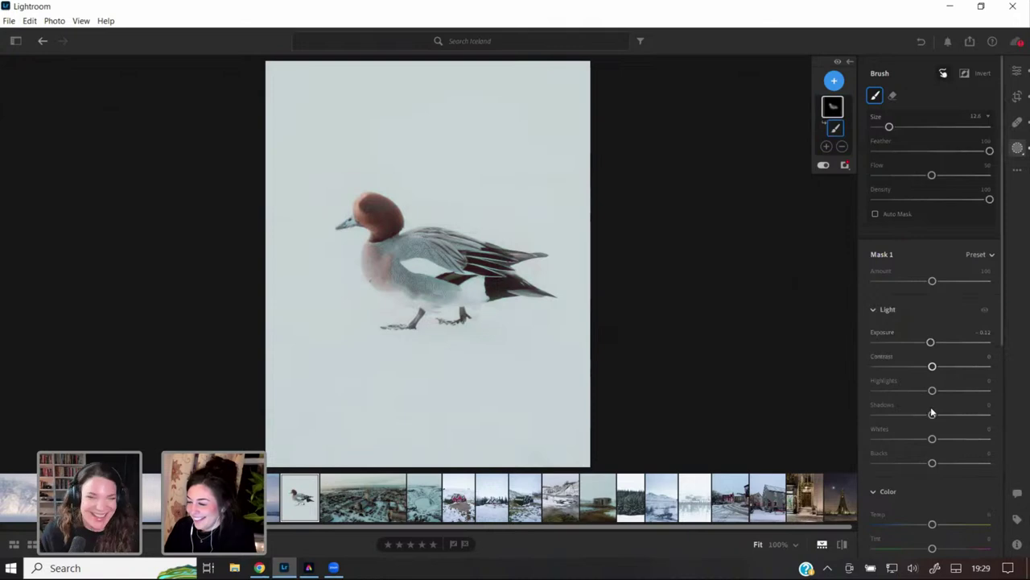
drag(942, 416, 946, 414)
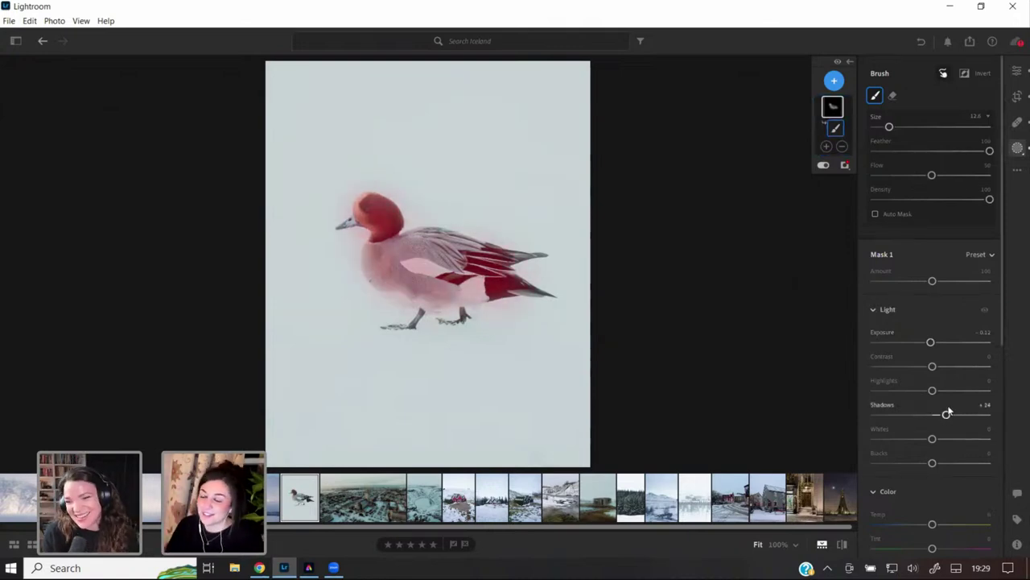
- Crop the photo slightly tighter around the duck, keeping the 4 x 5 aspect ratio
click(1016, 100)
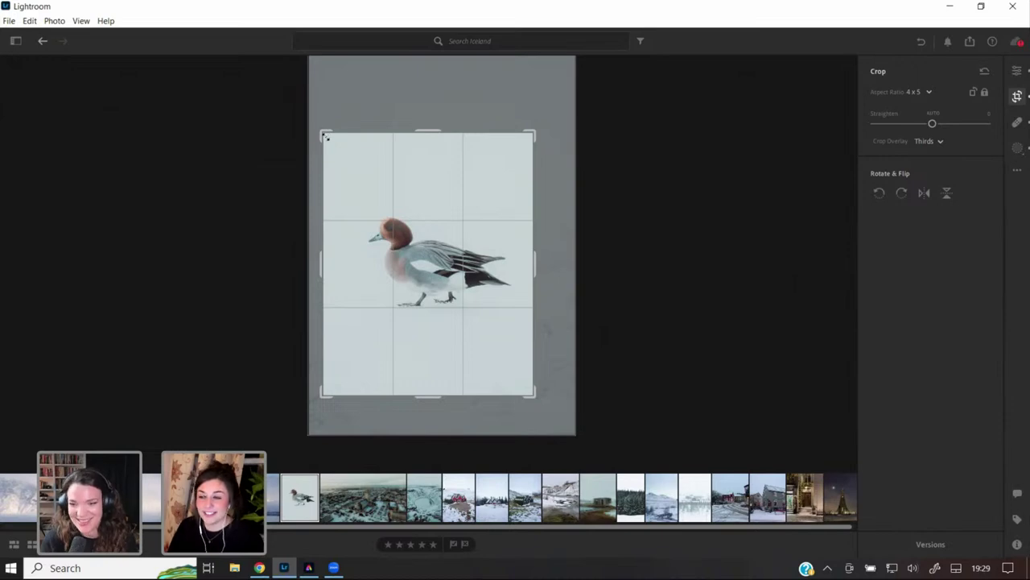
drag(325, 135, 330, 141)
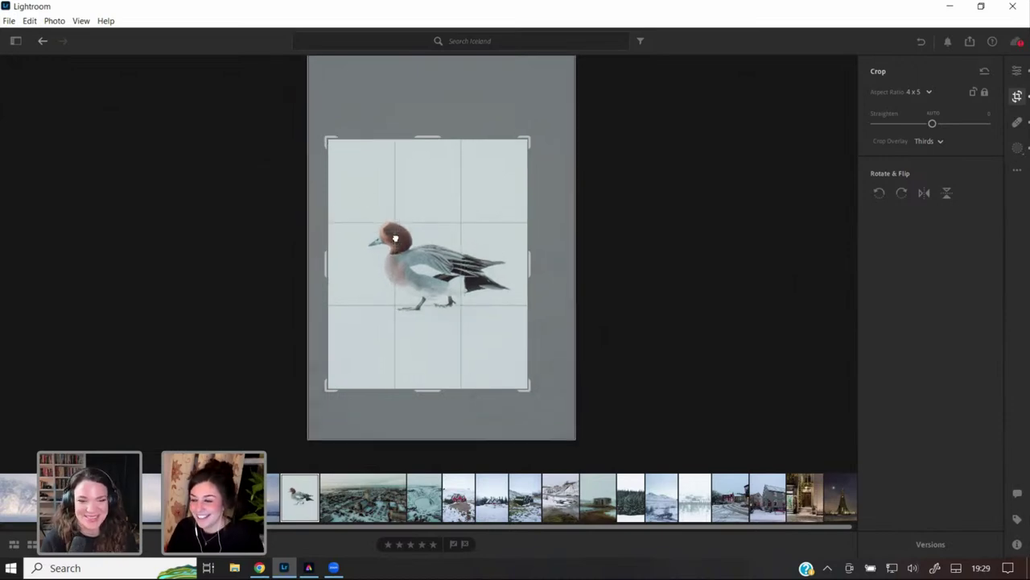
key(Return)
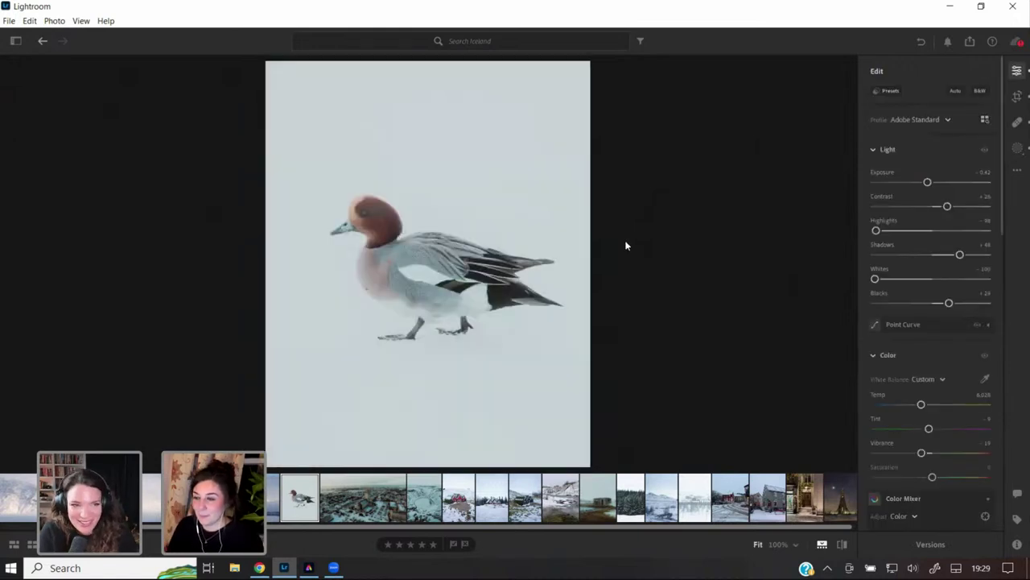
- Reopen the duck's brush mask and lower its Exposure to −0.40
click(1016, 151)
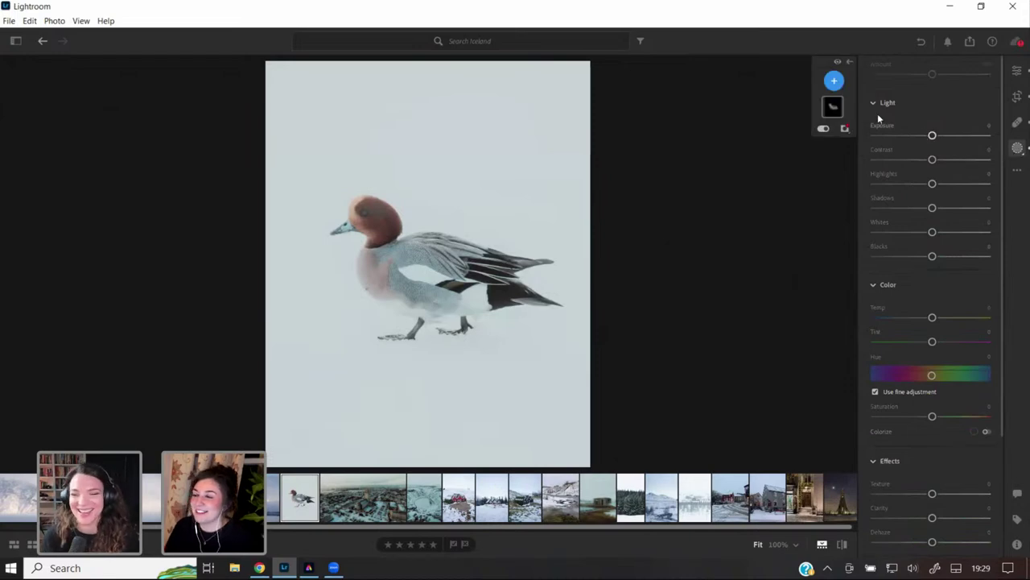
click(832, 106)
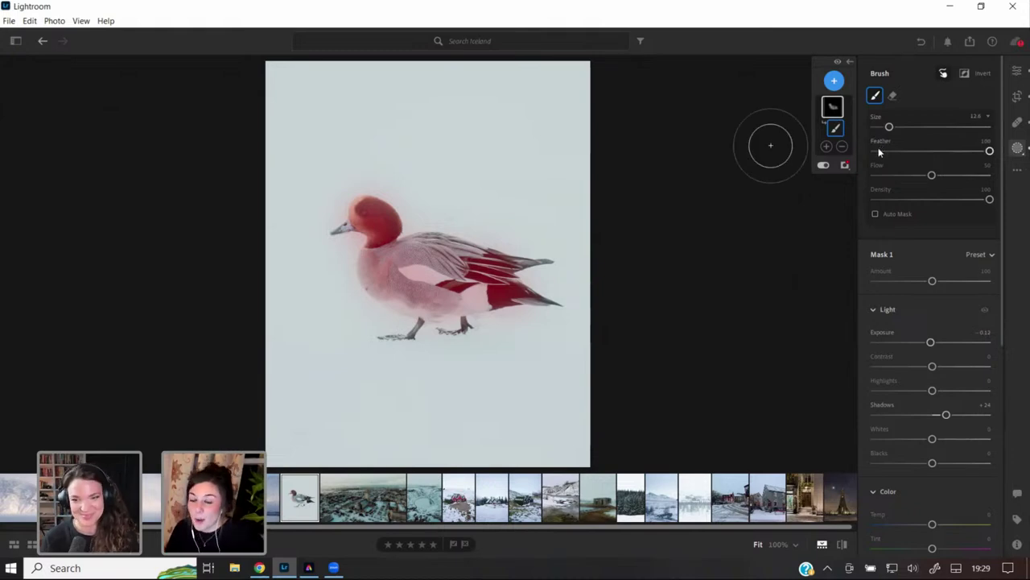
click(930, 343)
drag(931, 344, 929, 343)
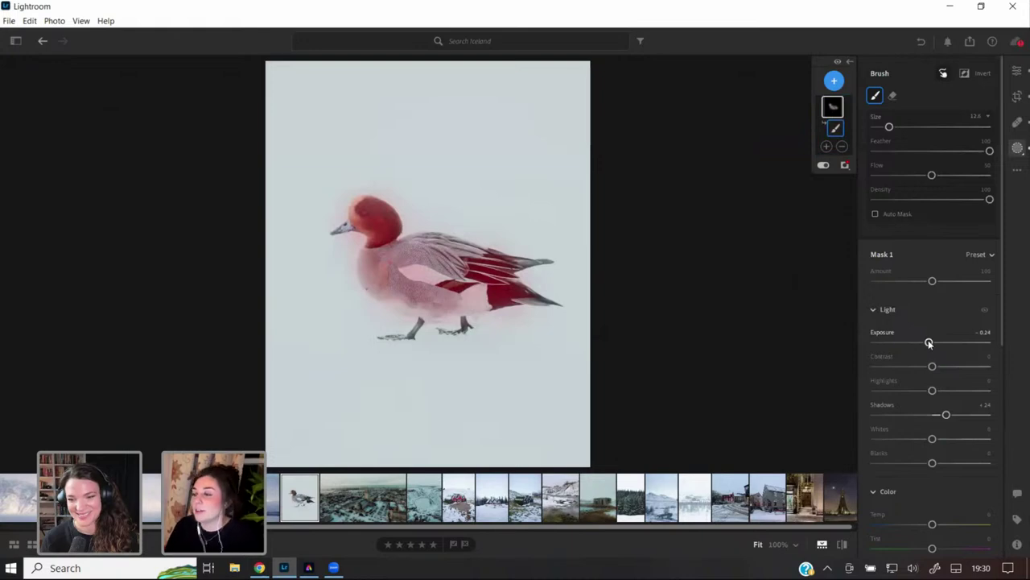
click(929, 343)
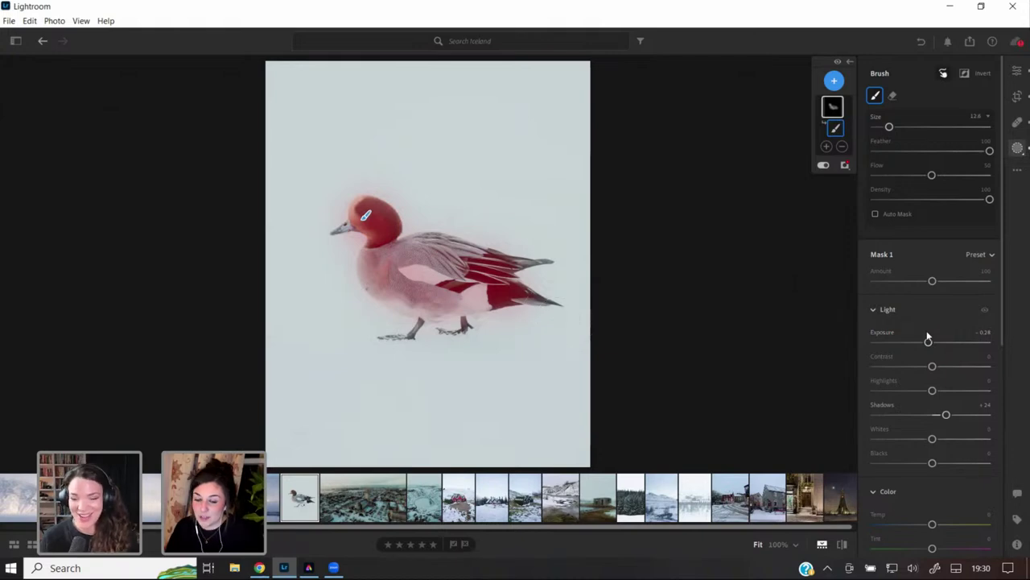
drag(928, 344, 925, 343)
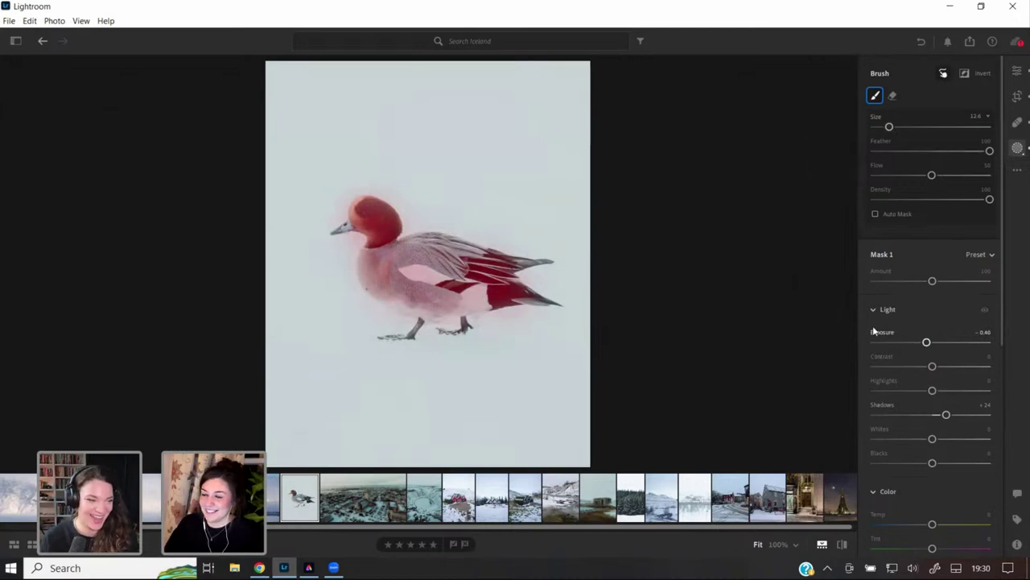
- Leave the duck's mask and return to the Iceland album's photo grid
key(e)
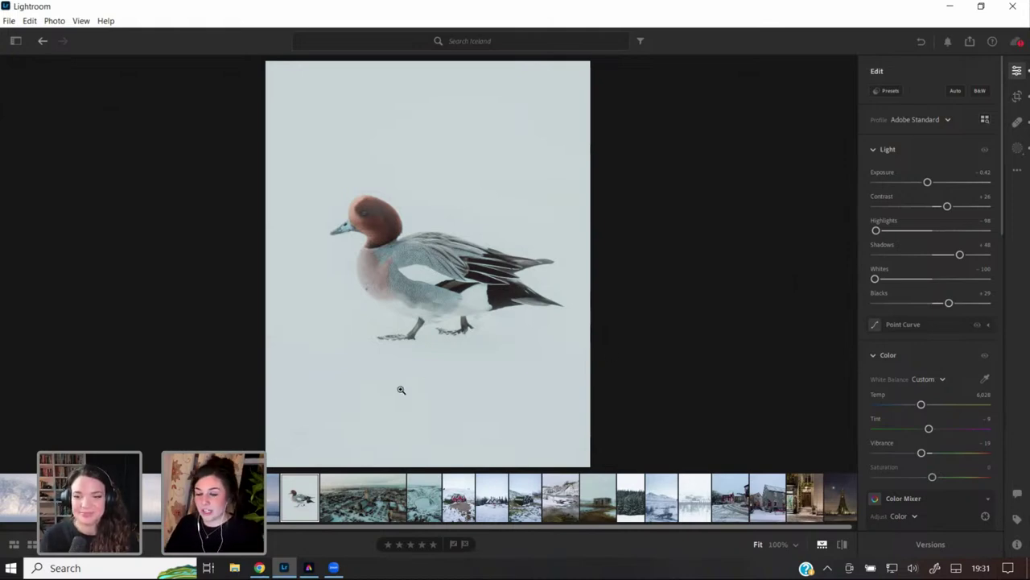
click(30, 544)
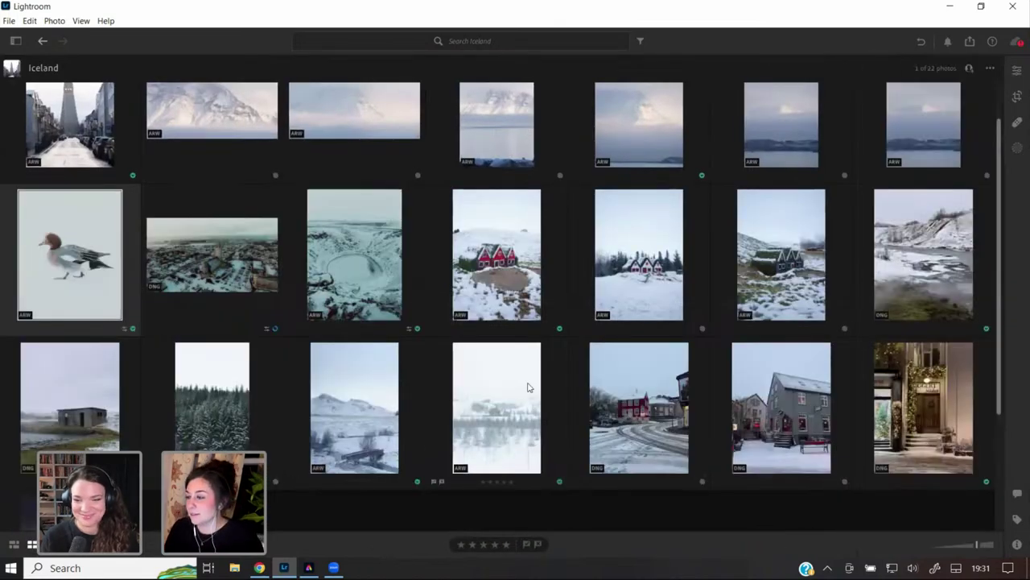
scroll(527, 387, up, 1)
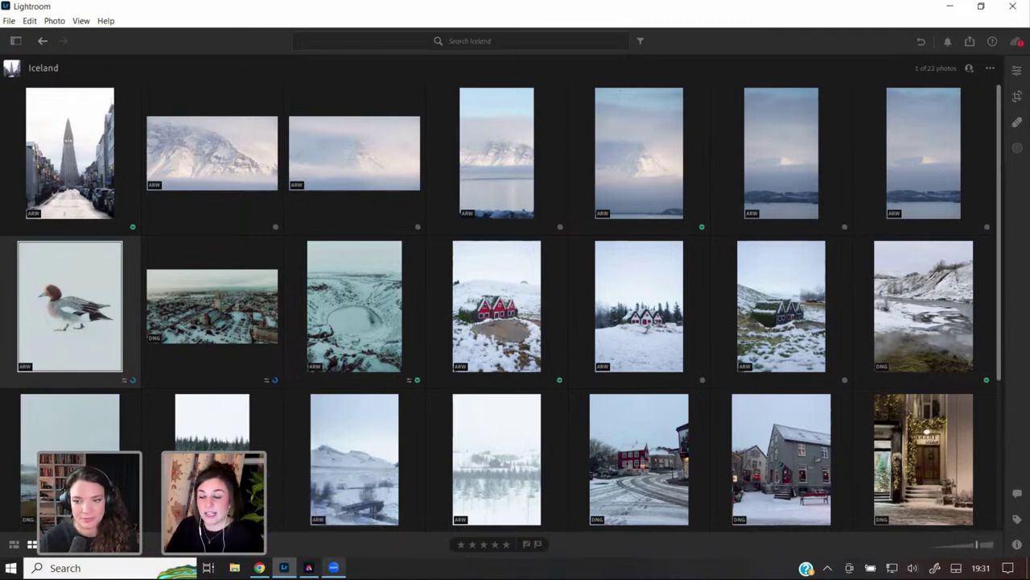
- Switch to Adobe Express and bring up its home page
mouse_move(307, 574)
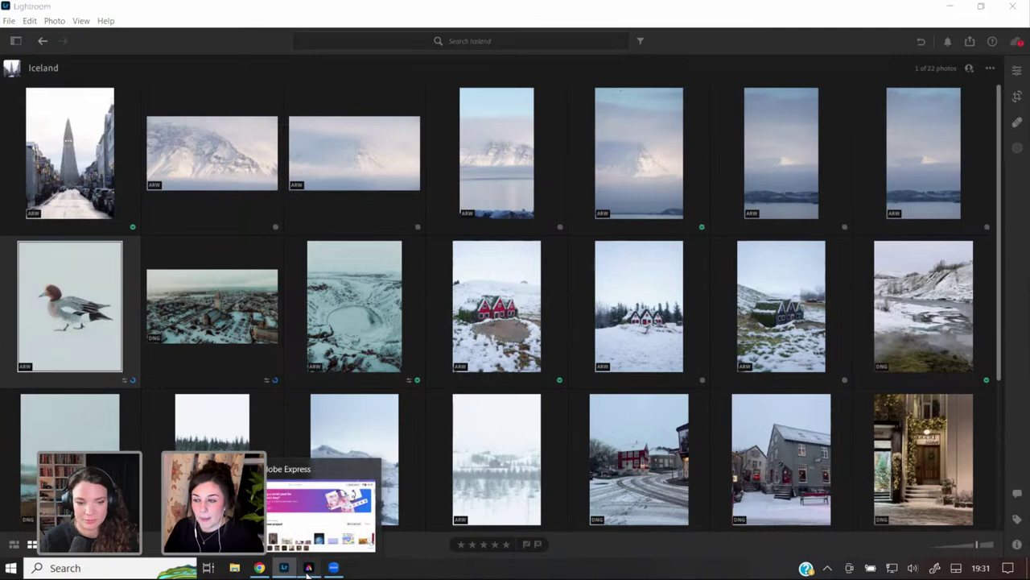
drag(306, 571, 333, 572)
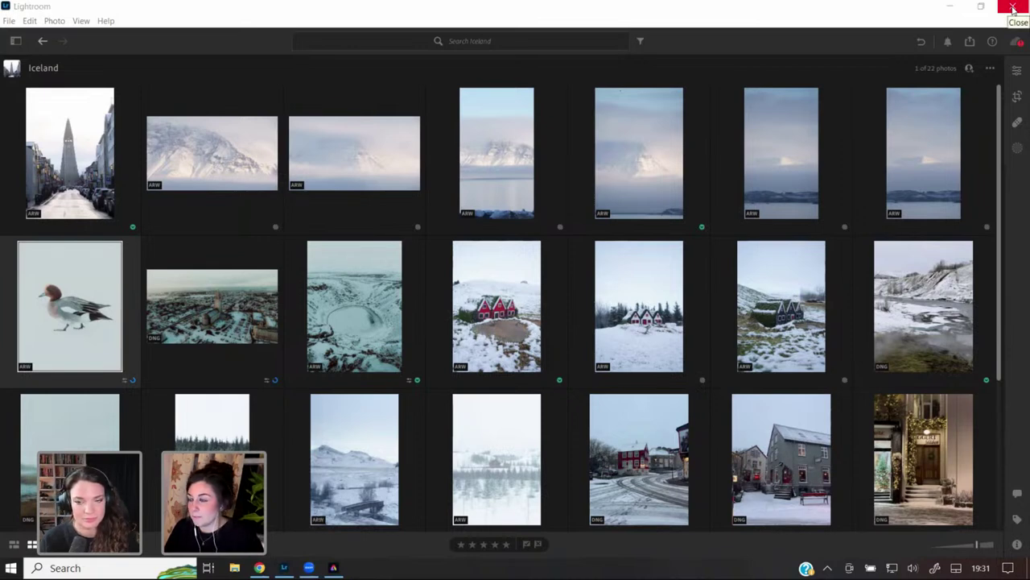
click(336, 570)
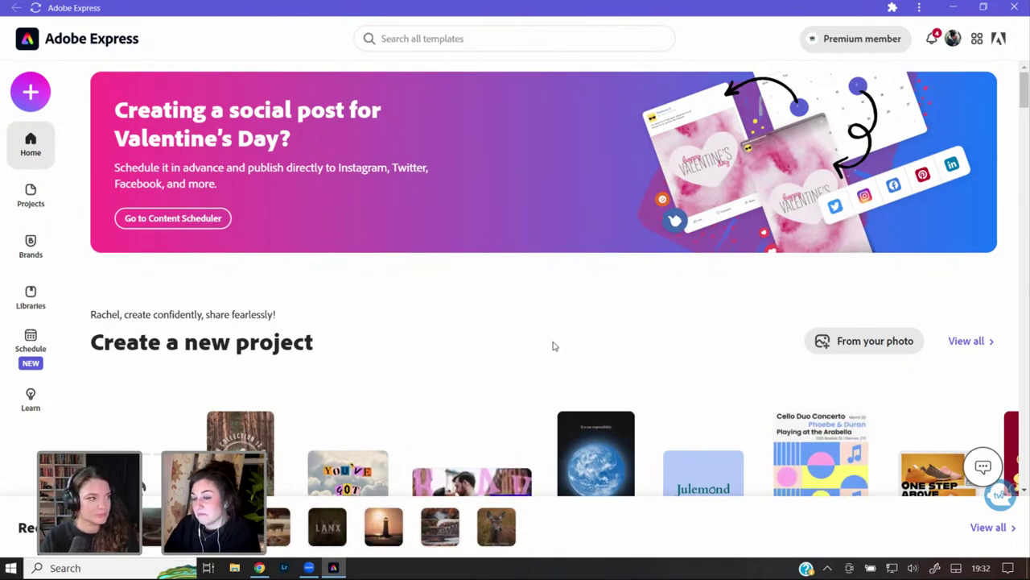
- Look over the home page's new project types and quick actions, including the video quick actions
scroll(553, 346, down, 3)
scroll(402, 321, up, 1)
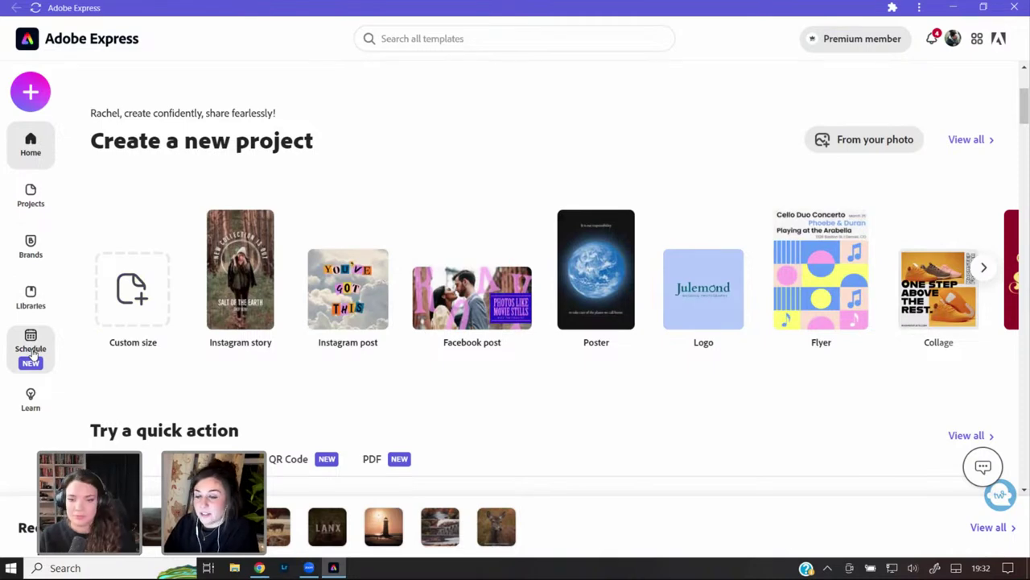
scroll(417, 383, down, 3)
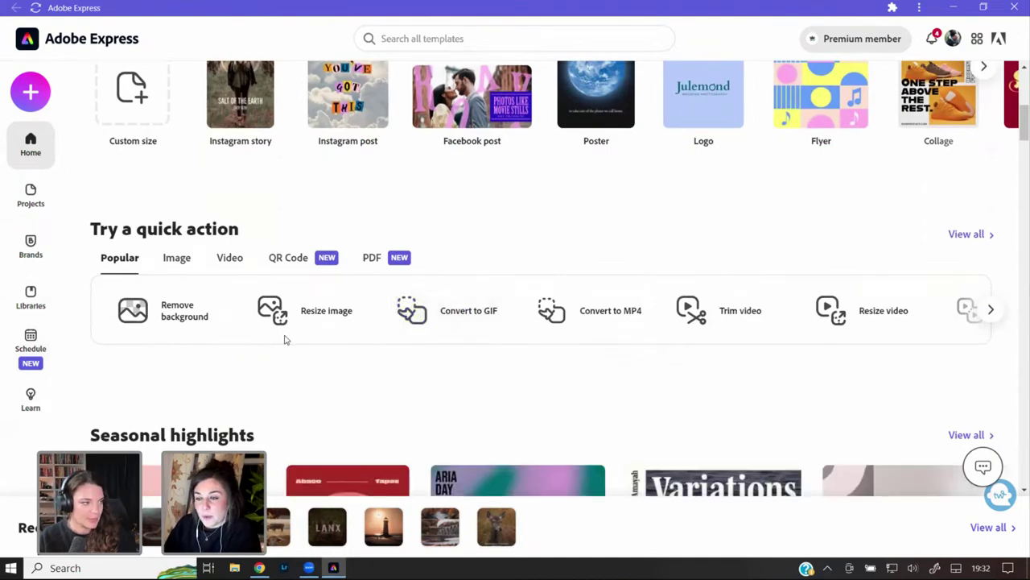
click(233, 267)
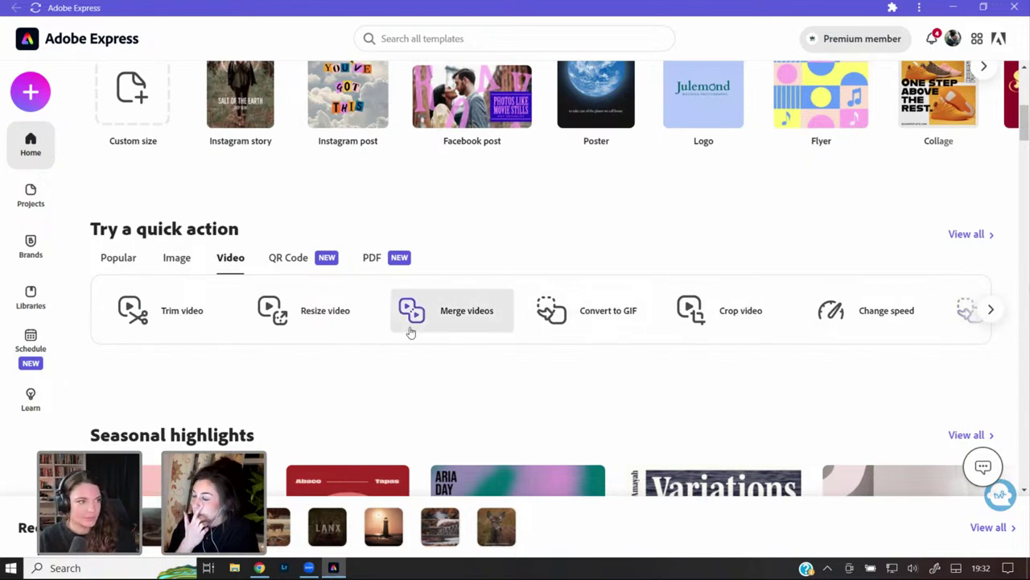
scroll(452, 368, up, 2)
scroll(451, 368, up, 2)
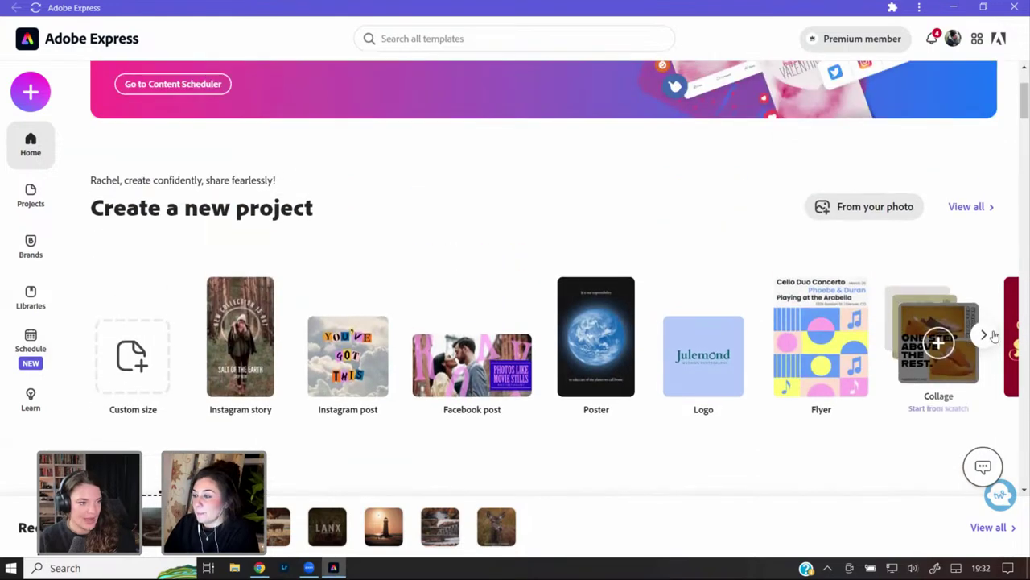
click(984, 334)
click(993, 335)
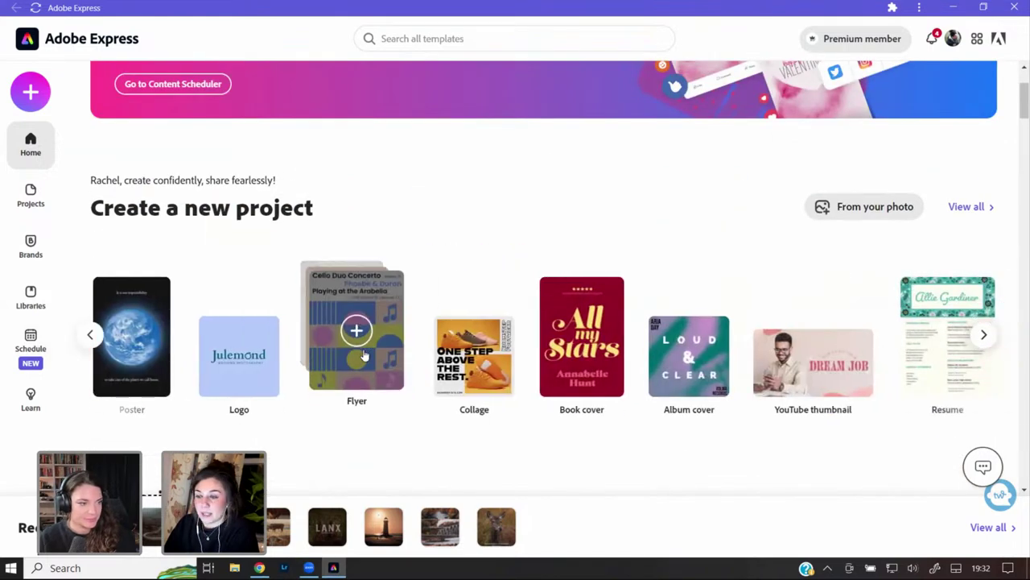
click(985, 334)
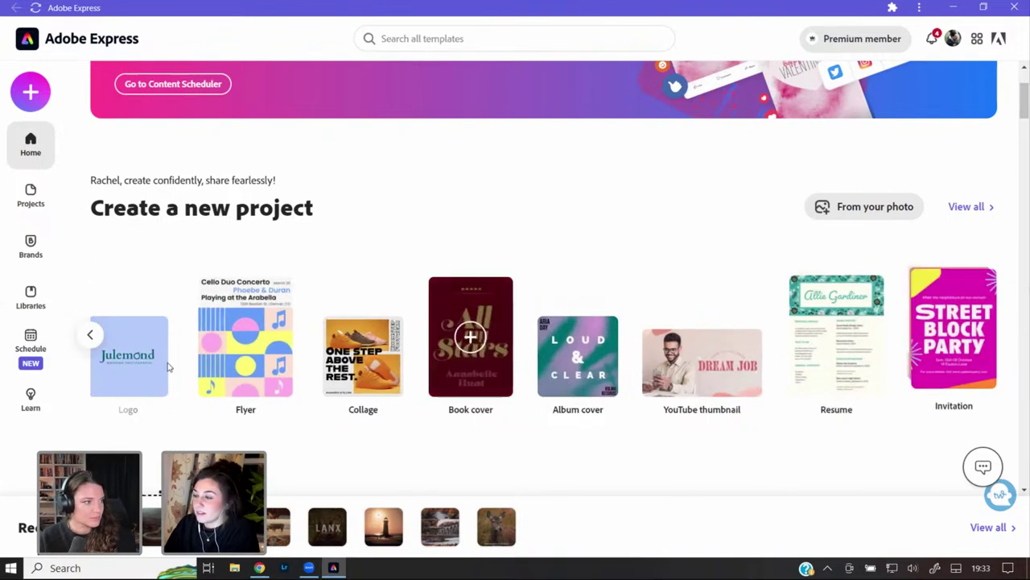
click(89, 335)
click(89, 337)
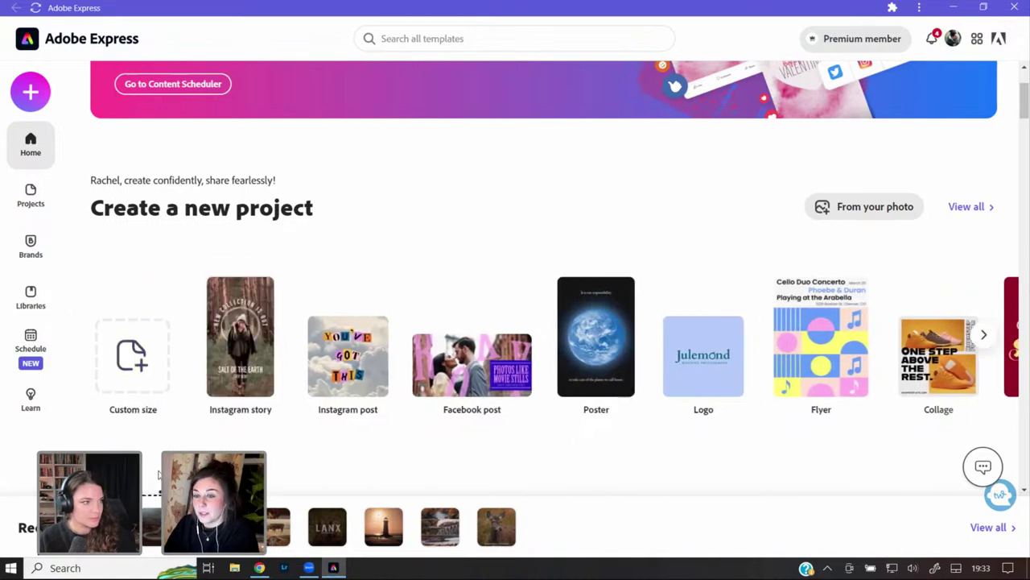
- Open the list of your own projects and look over the saved designs
click(38, 193)
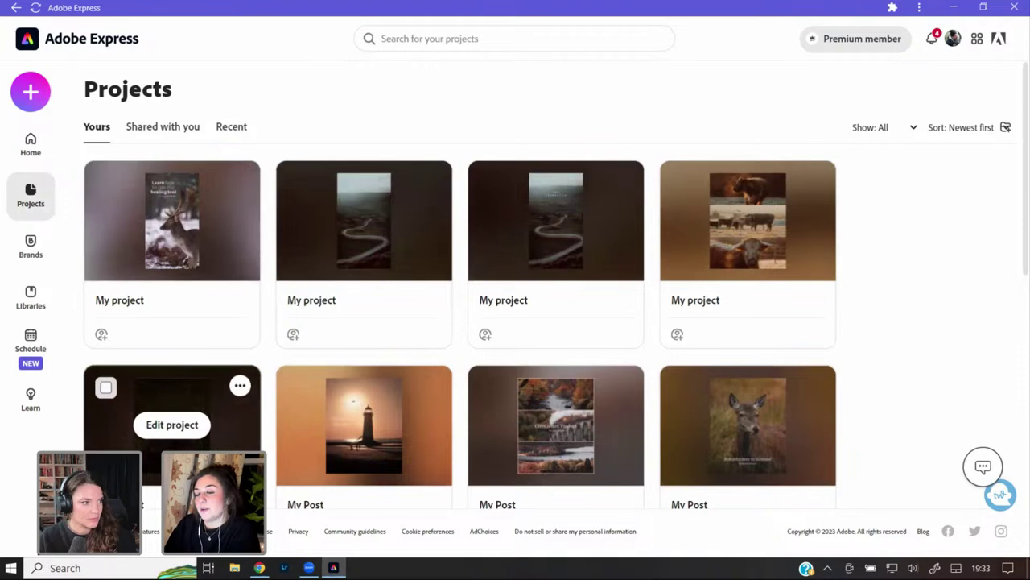
mouse_move(190, 398)
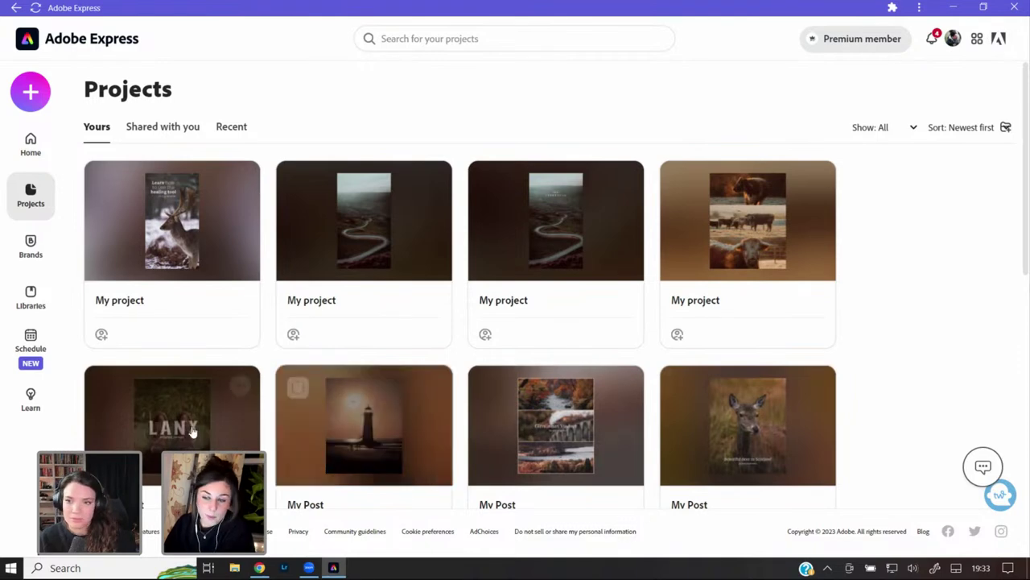
mouse_move(193, 439)
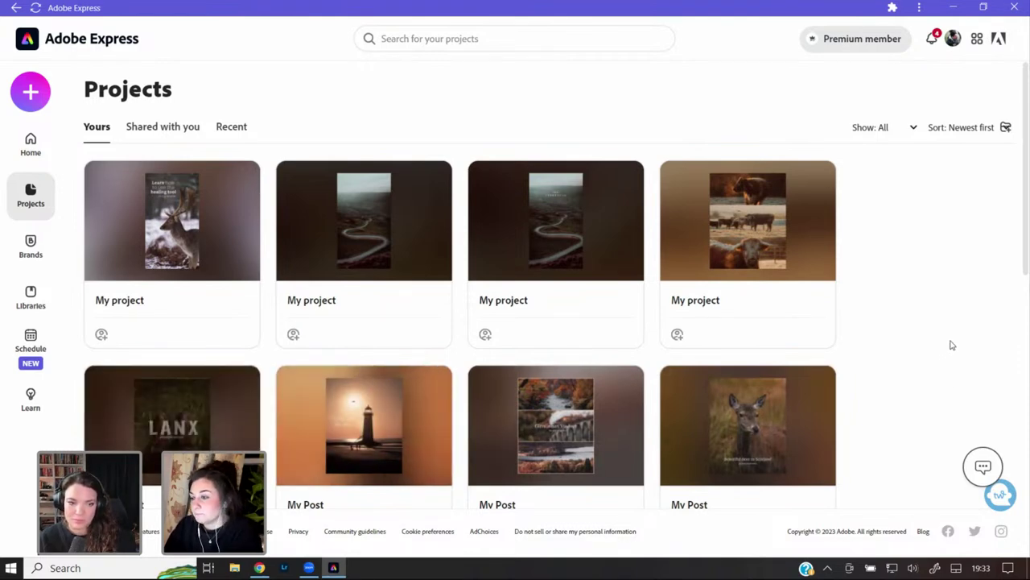
mouse_move(750, 232)
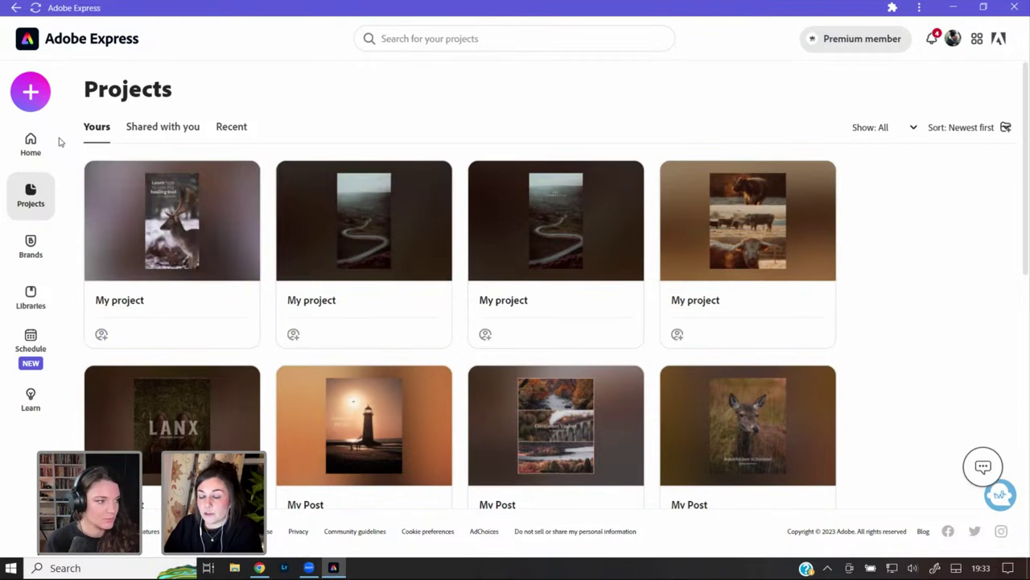
- Create a new blank Instagram story and browse the available Instagram story templates
click(32, 94)
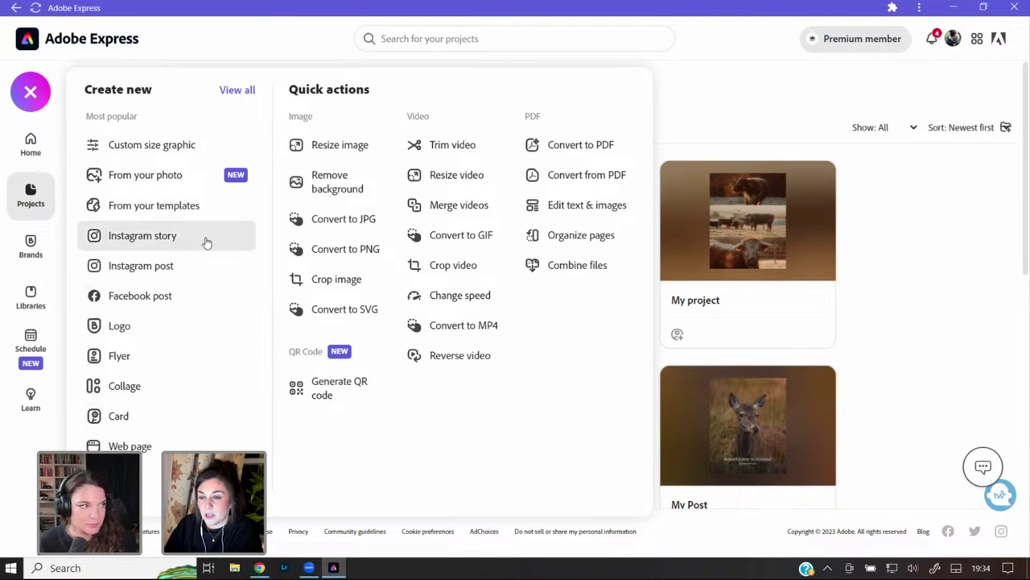
click(135, 242)
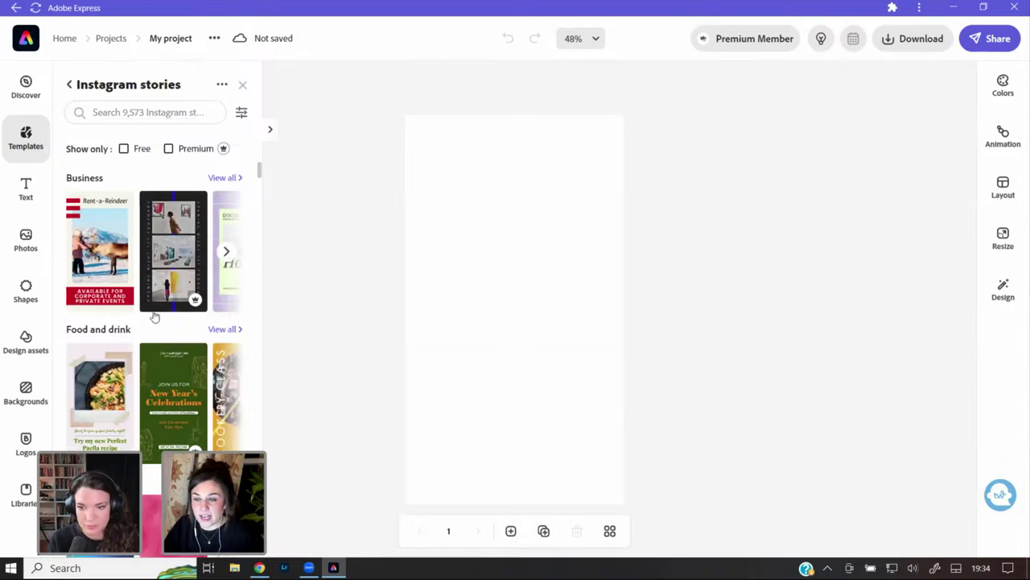
scroll(169, 312, down, 1)
scroll(169, 312, down, 6)
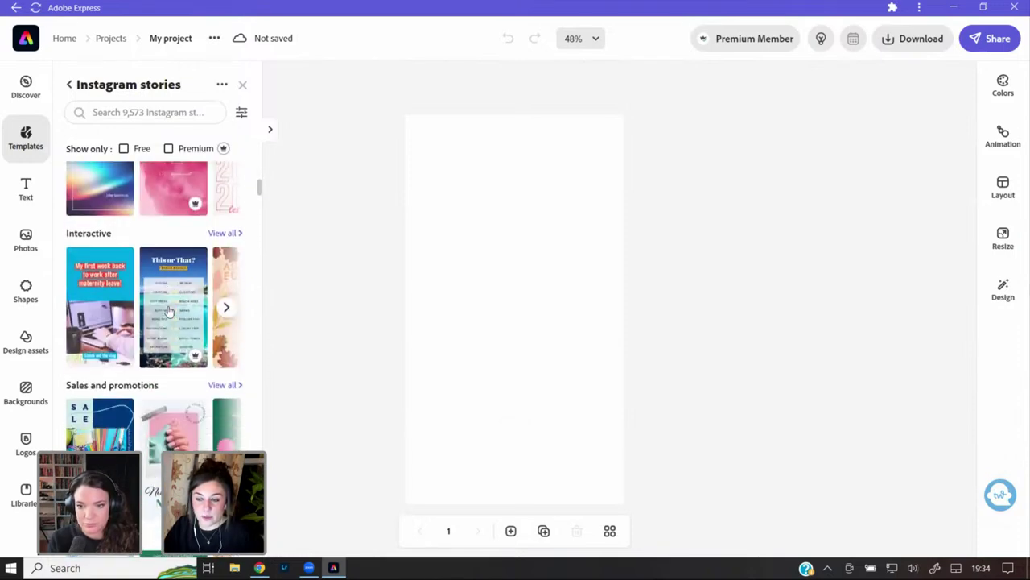
scroll(169, 313, down, 6)
scroll(169, 313, up, 4)
scroll(169, 313, down, 2)
scroll(169, 313, down, 4)
scroll(169, 312, up, 9)
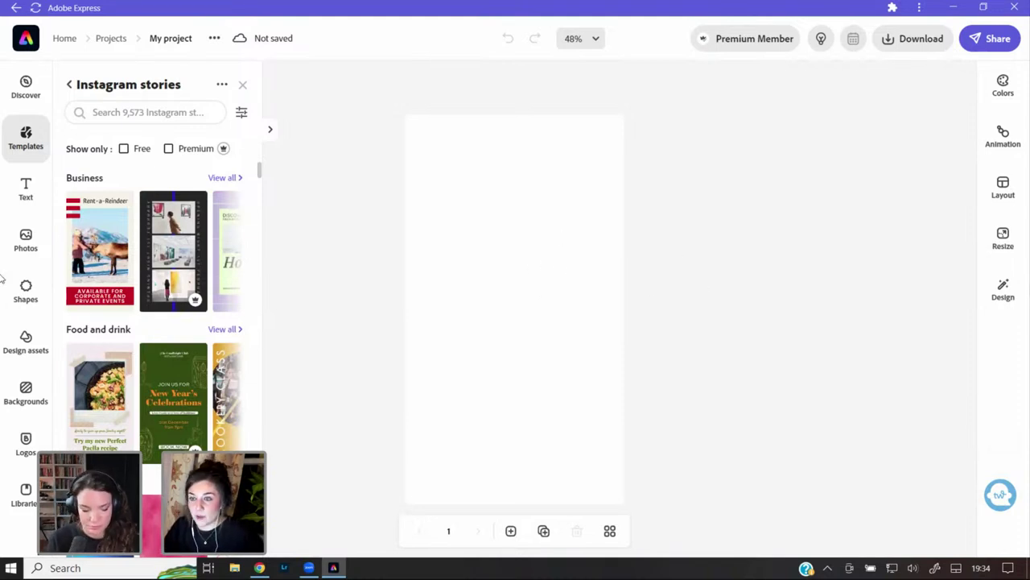
- Upload the deer photo DSC09164-3 from the Downloads folder to the story and select it on the page
click(25, 242)
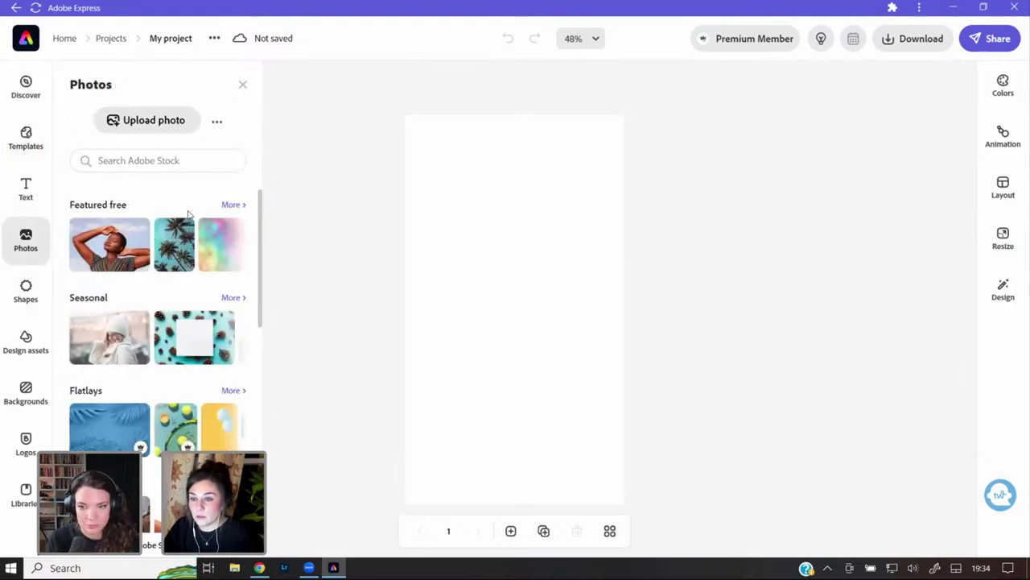
scroll(173, 272, down, 6)
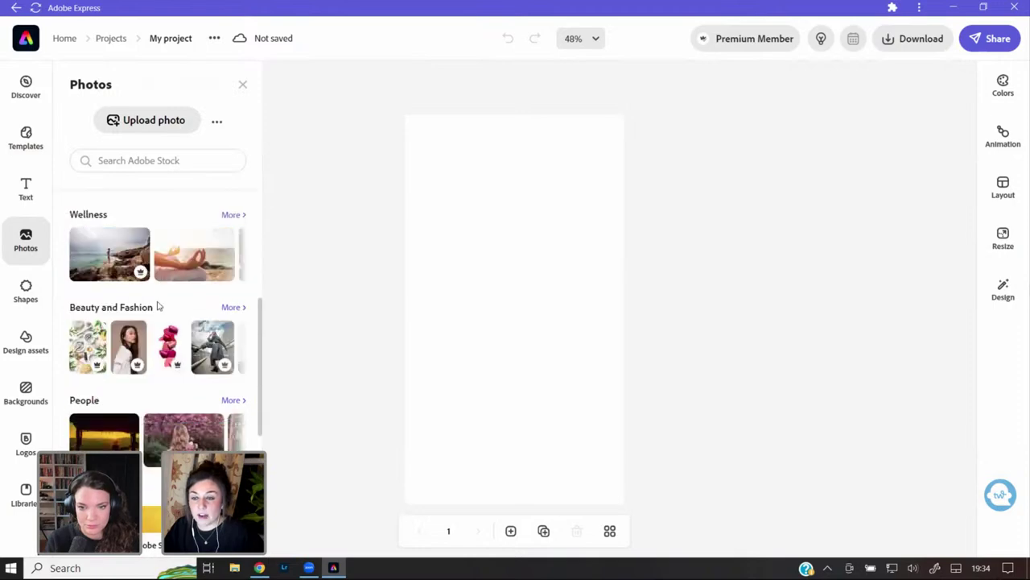
scroll(165, 299, up, 2)
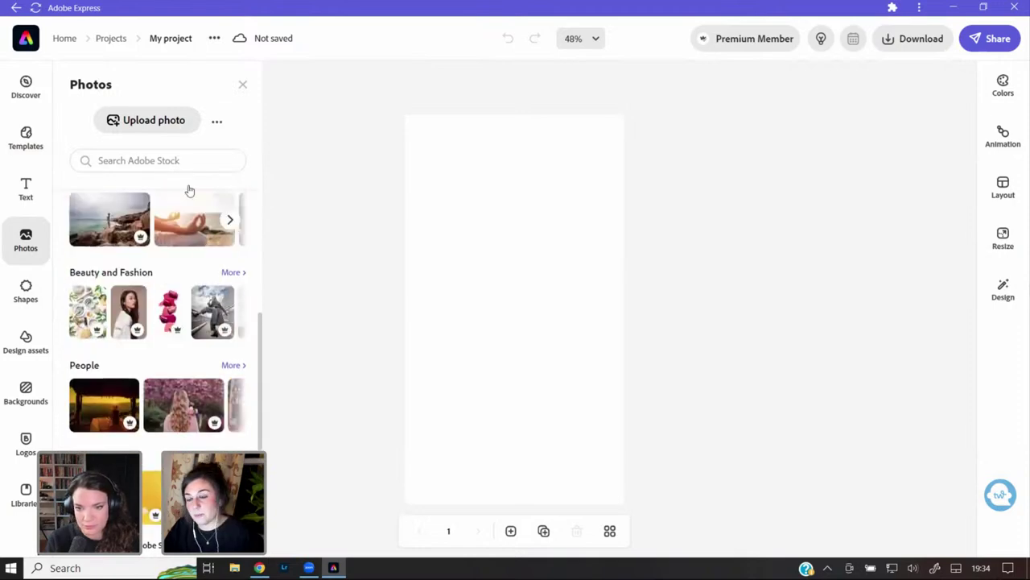
scroll(181, 392, up, 3)
scroll(181, 392, up, 1)
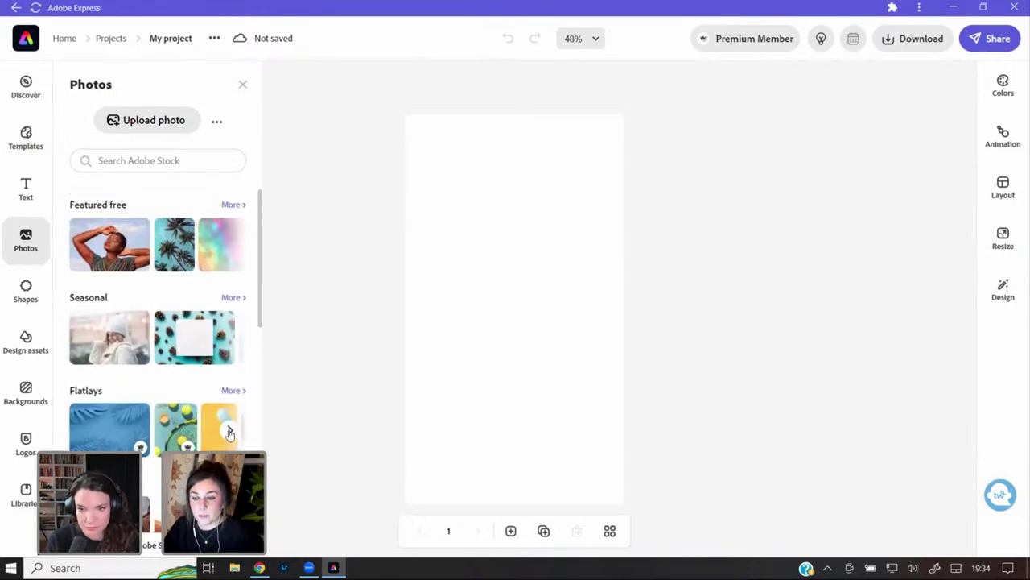
click(169, 127)
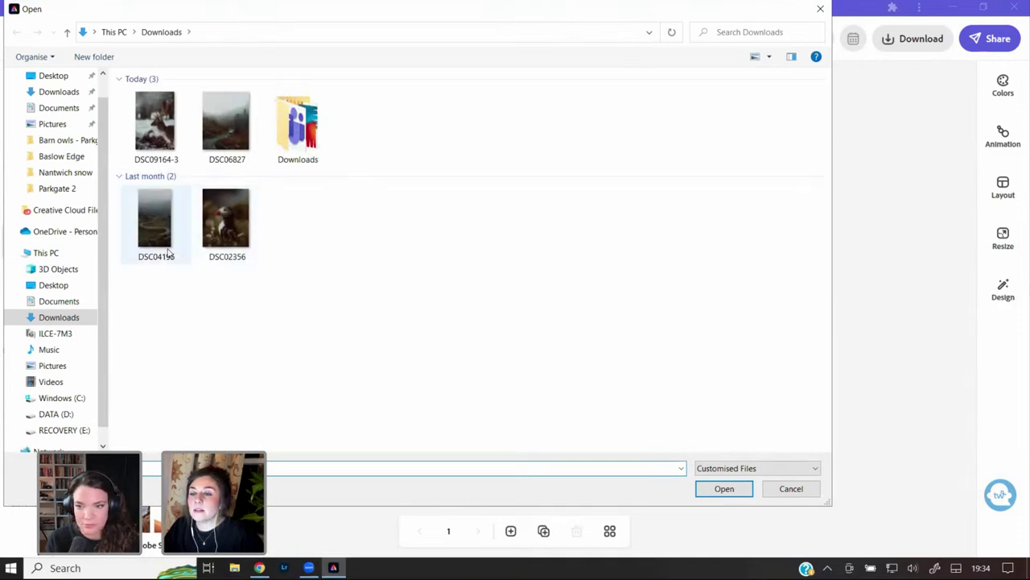
click(169, 140)
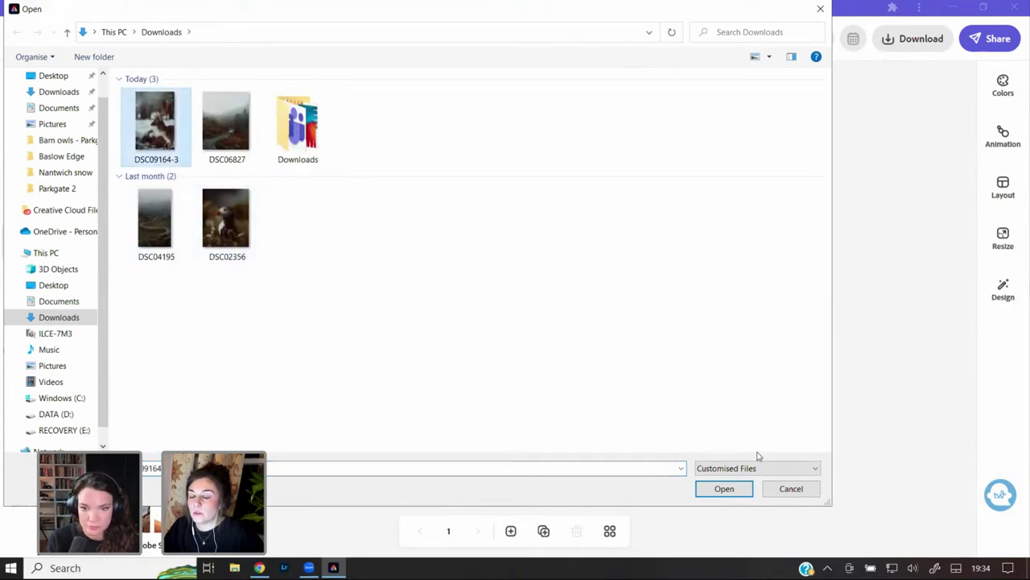
click(738, 493)
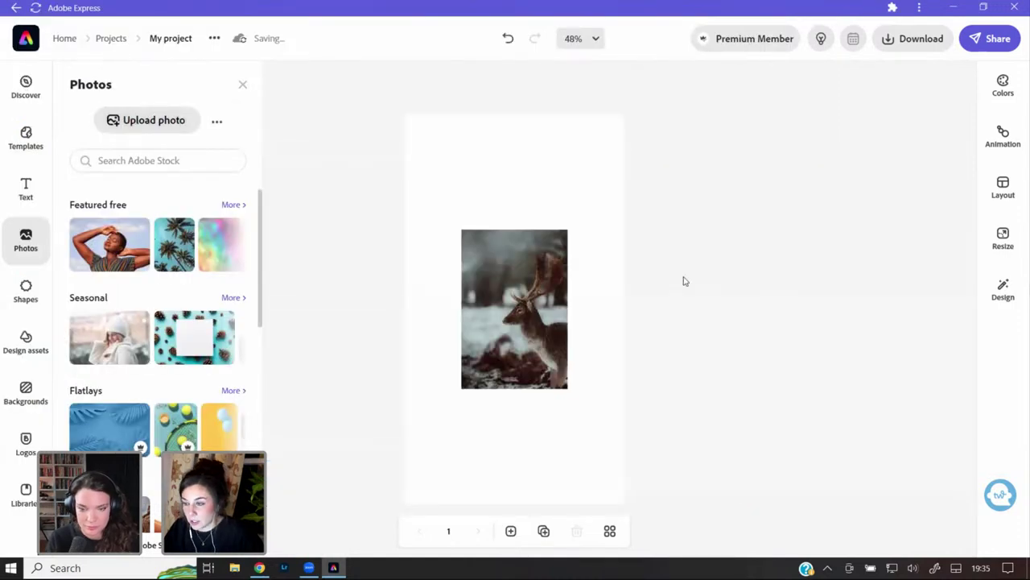
click(501, 280)
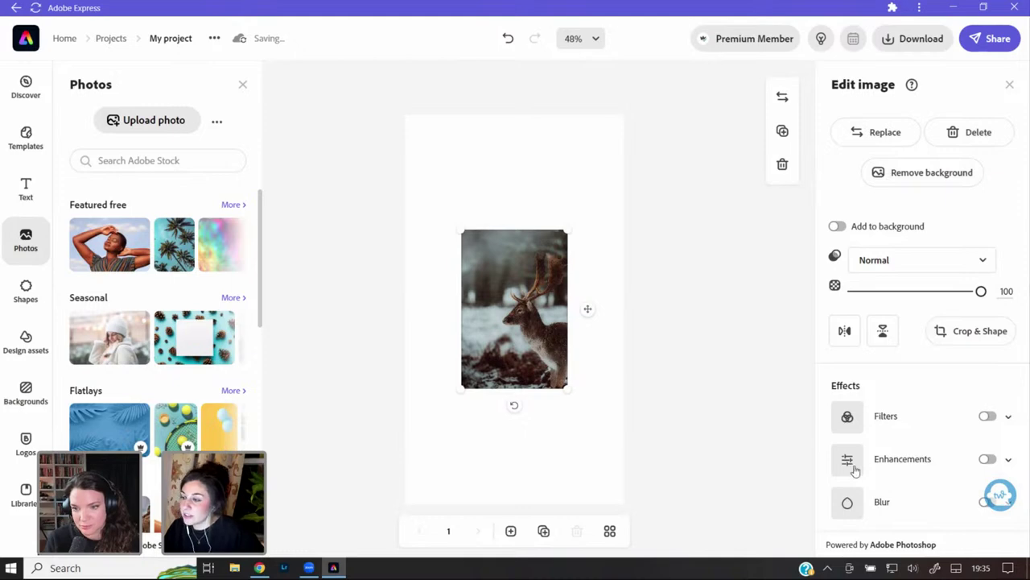
- Try the Enhancements effect on the deer photo with Contrast at 30
click(972, 459)
click(934, 509)
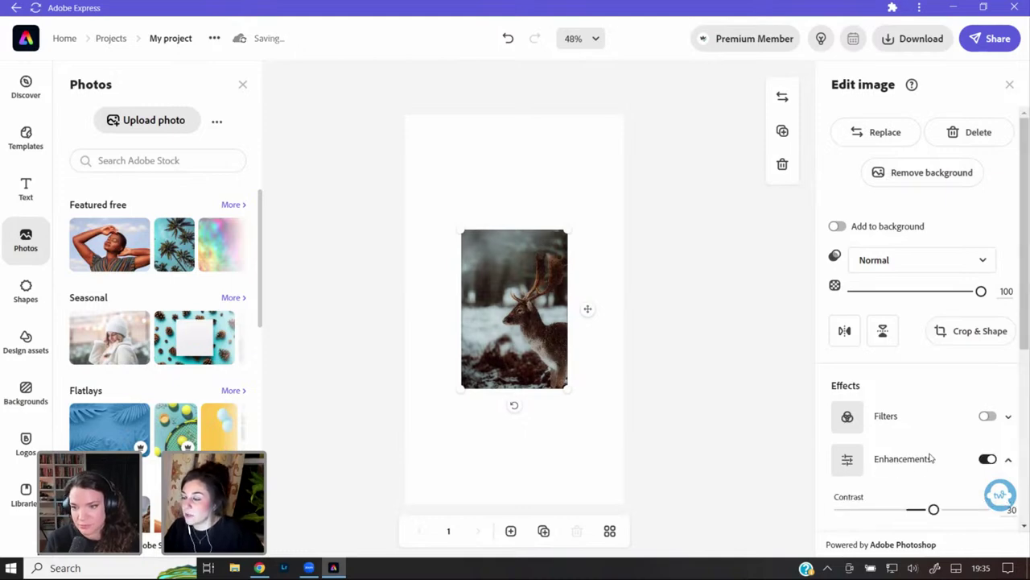
scroll(913, 451, down, 4)
scroll(906, 354, up, 3)
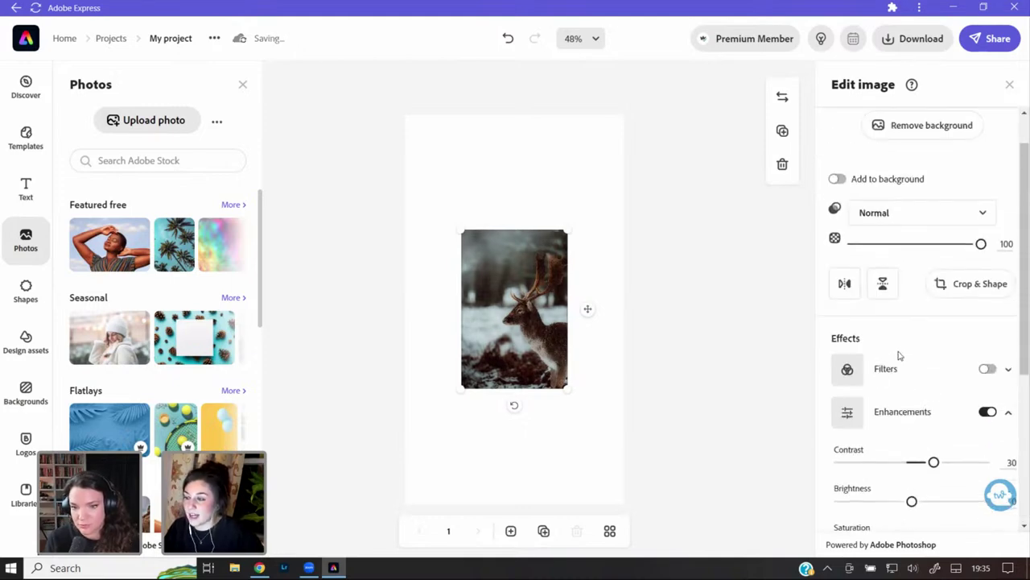
click(857, 424)
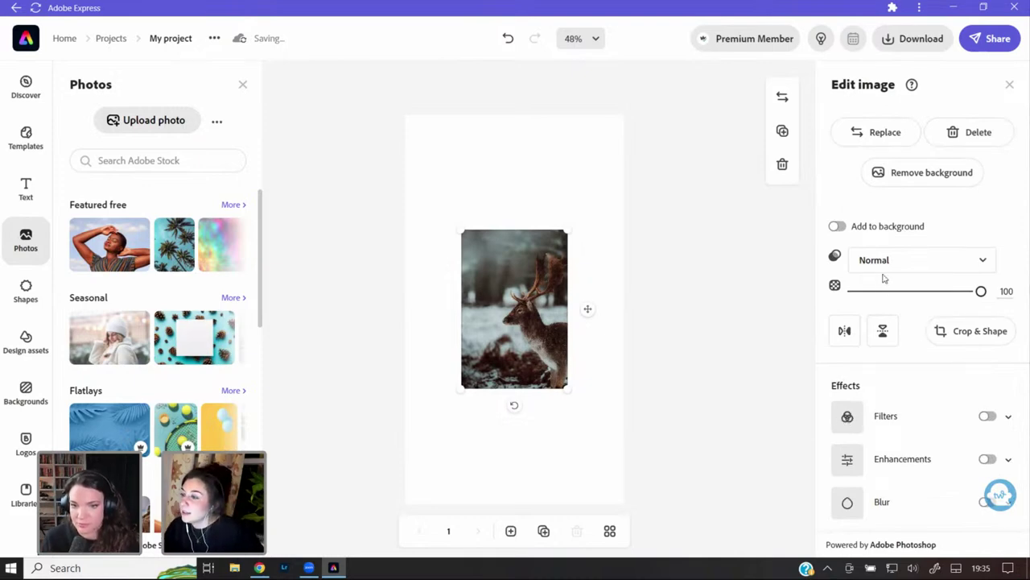
- Add the deer photo to the background so it fills the story page
click(838, 226)
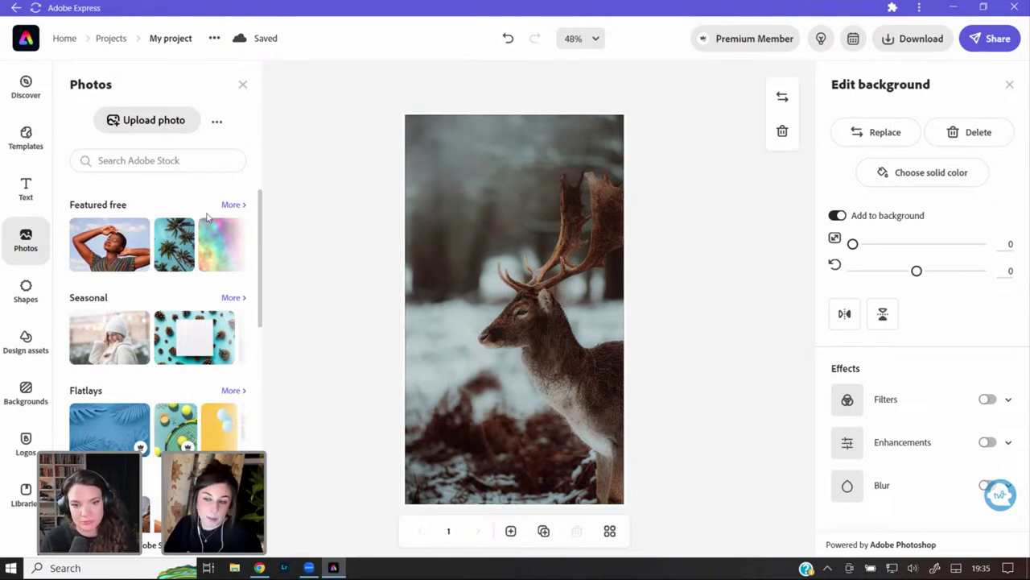
- Browse the ready-made text designs and add a blank text box of your own to the story
click(26, 189)
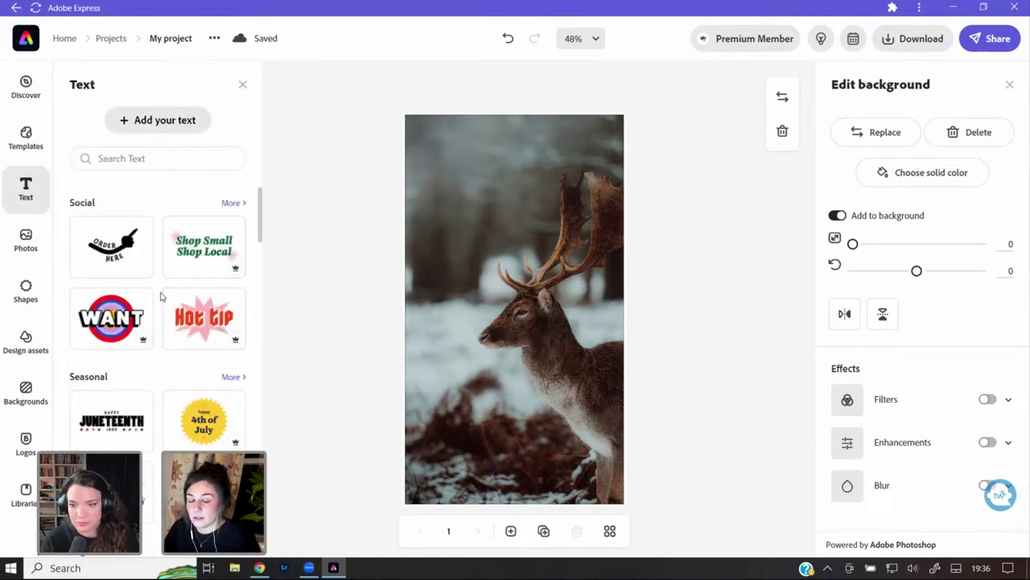
scroll(161, 297, down, 15)
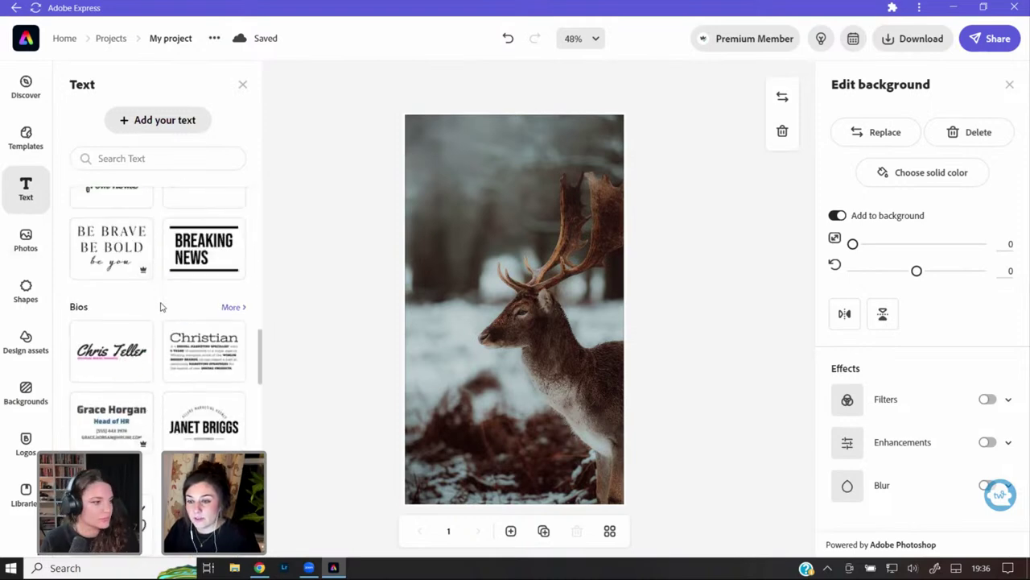
scroll(185, 402, down, 8)
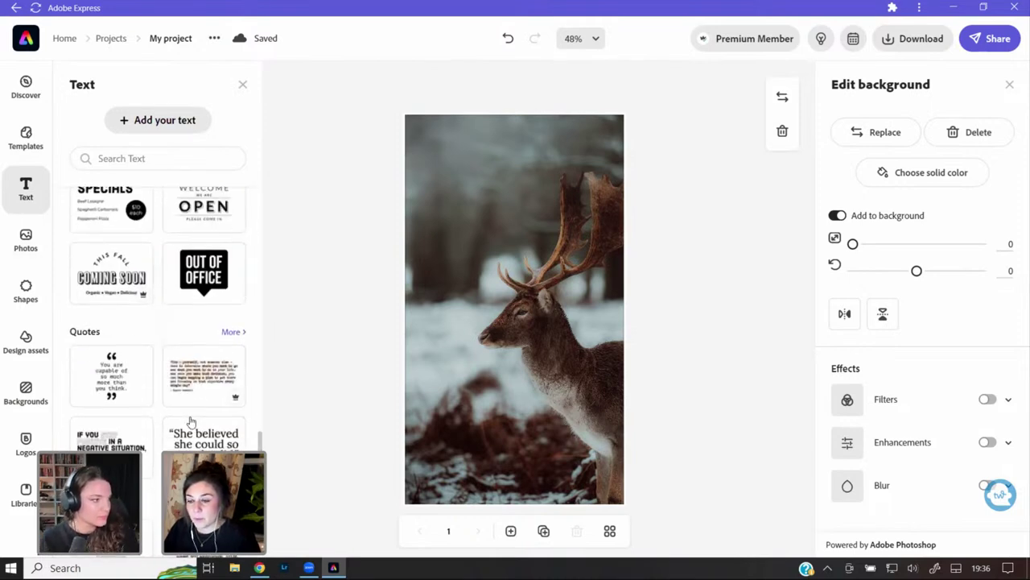
scroll(191, 422, up, 20)
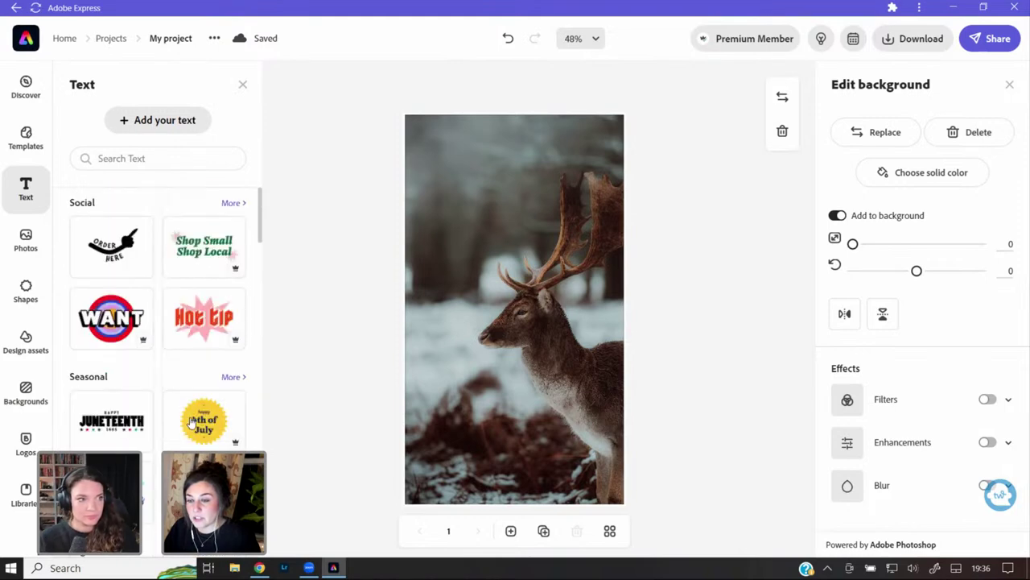
click(165, 121)
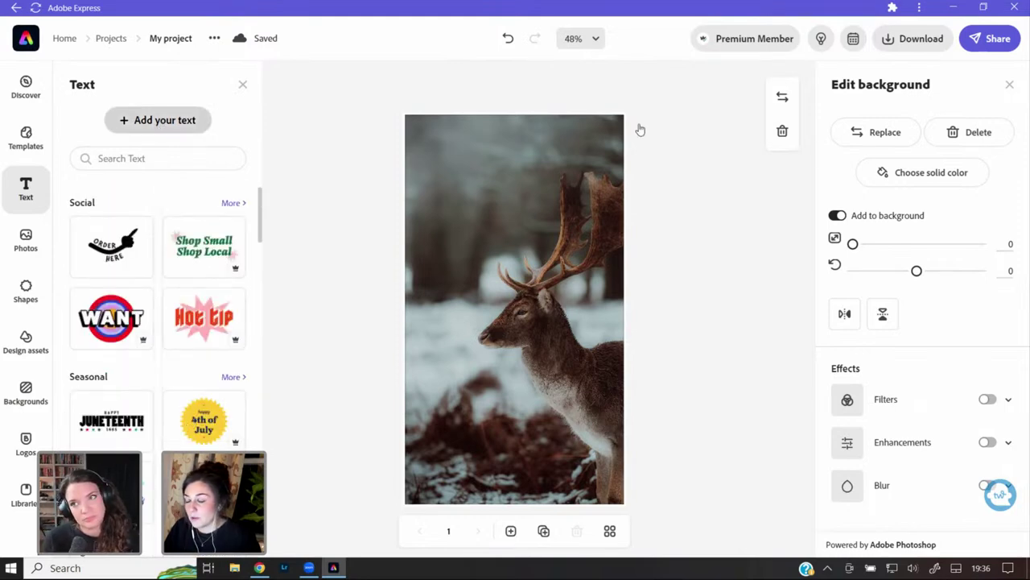
- Replace the placeholder with "Learn how to use the healing tool" and fit it on two lines above the deer at about size 79.5
click(946, 125)
drag(947, 125, 827, 137)
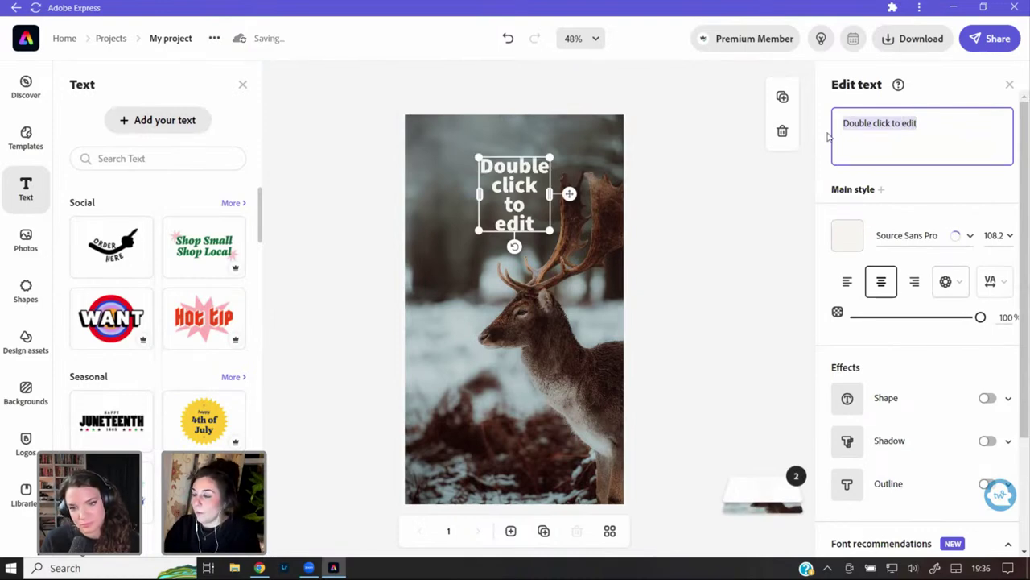
key(BackSpace)
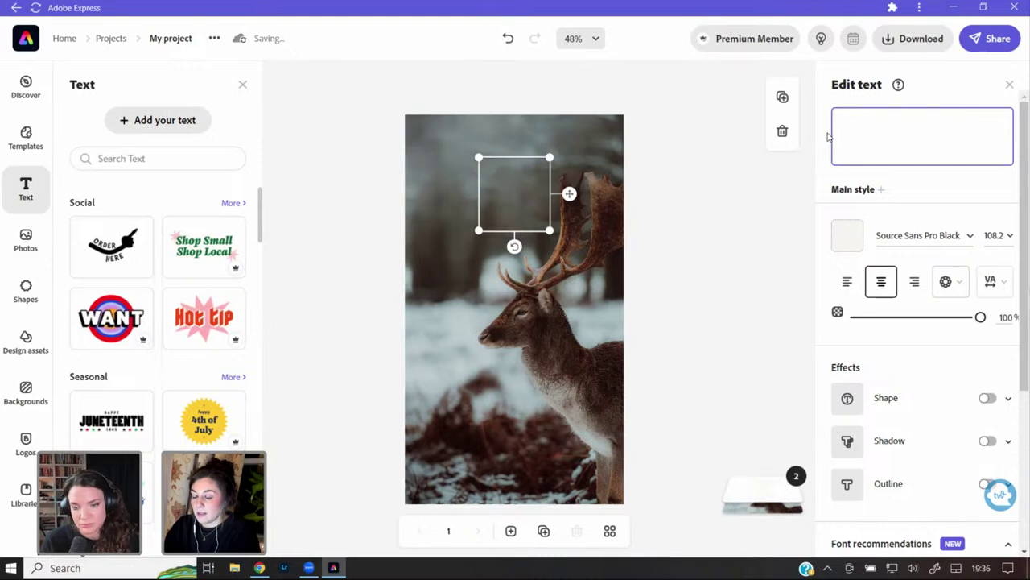
text(Learn h)
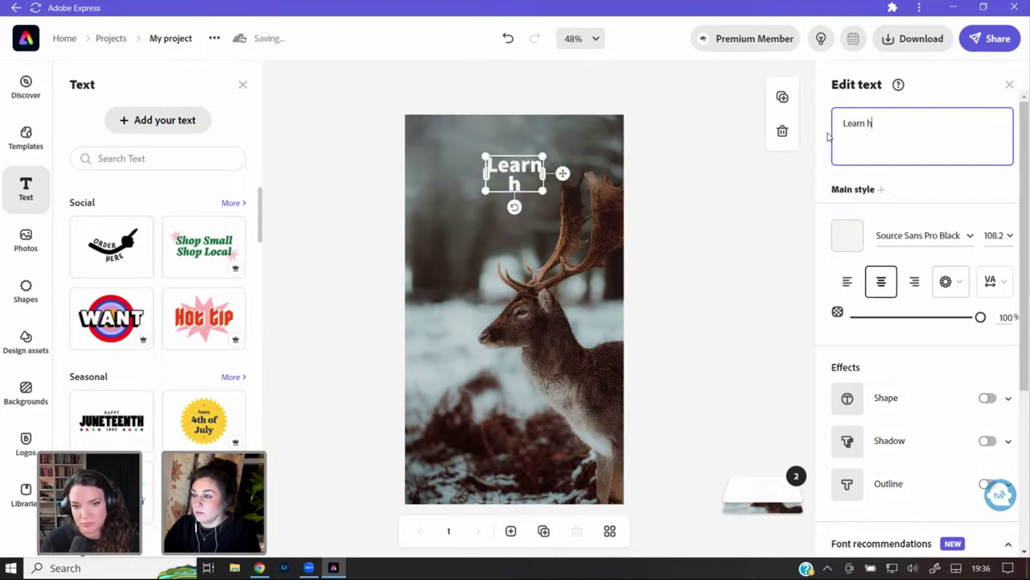
text(ow to use )
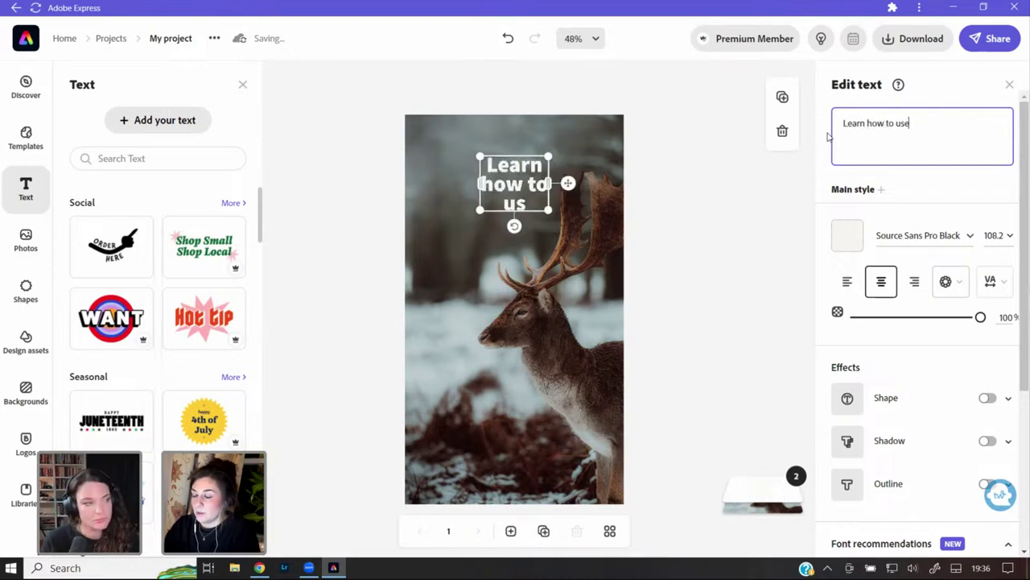
text(th)
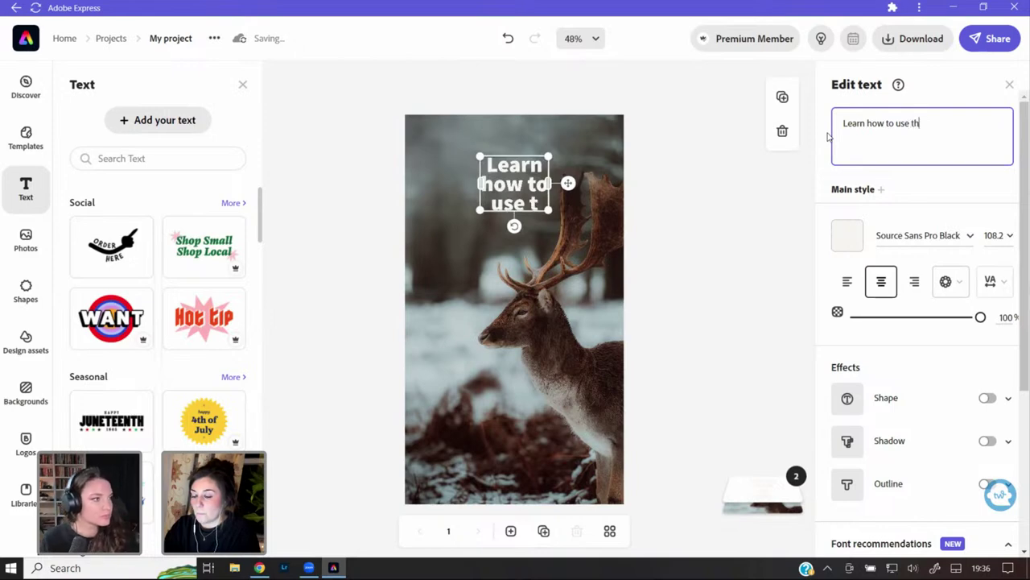
text(e healing tool)
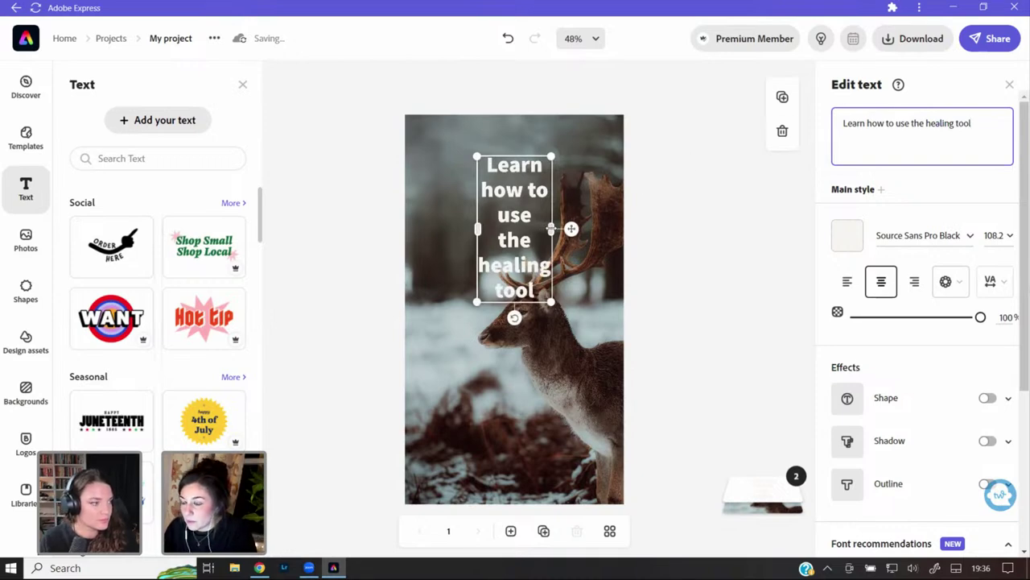
mouse_move(550, 301)
mouse_down()
mouse_move(588, 199)
mouse_move(463, 182)
mouse_move(484, 173)
mouse_move(520, 190)
mouse_move(524, 171)
mouse_move(545, 170)
mouse_move(552, 183)
mouse_move(512, 174)
mouse_up()
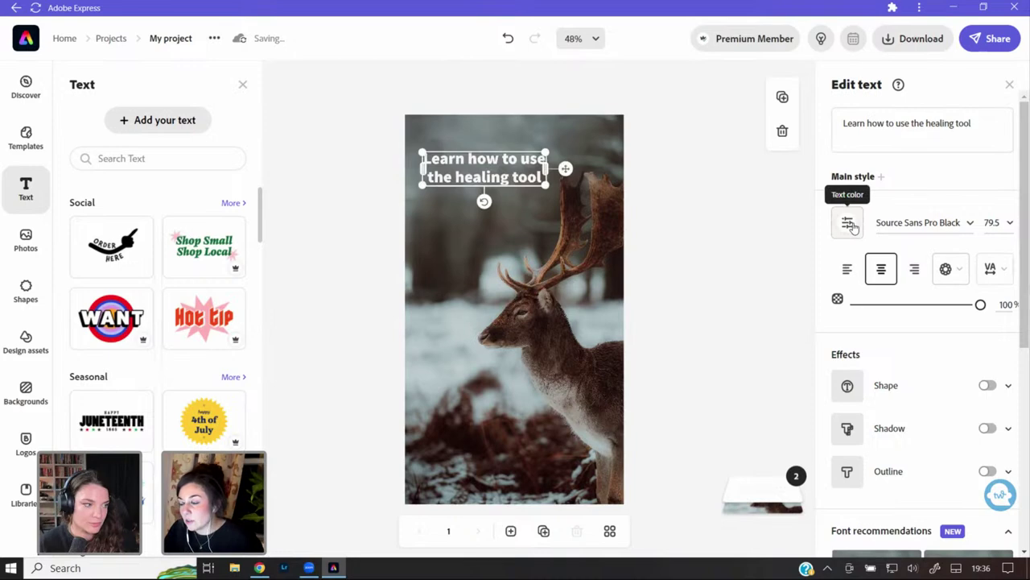
- Try text colours sampled from the deer photo: B38049, AABABA and 9BA4A1
click(851, 226)
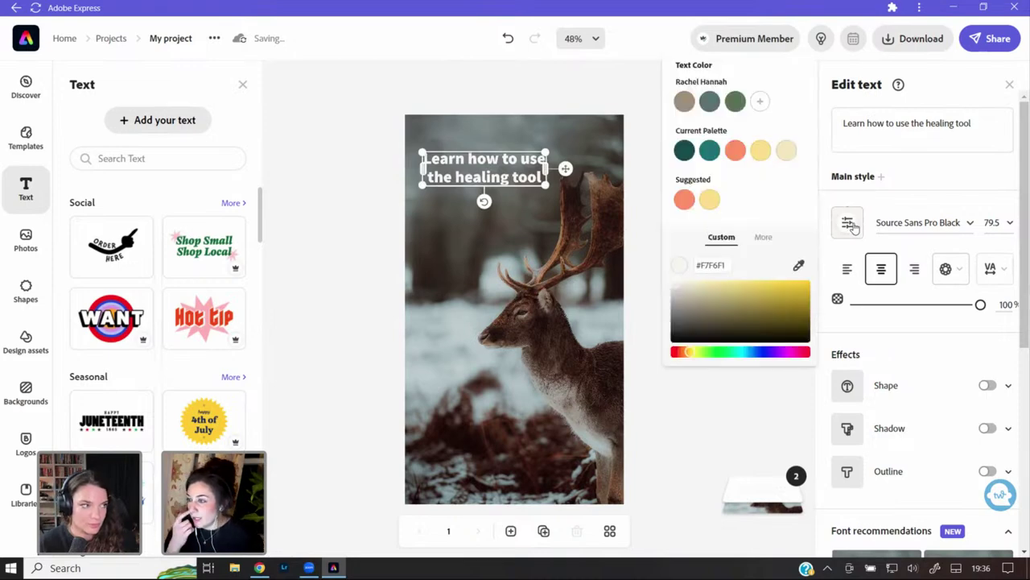
click(797, 271)
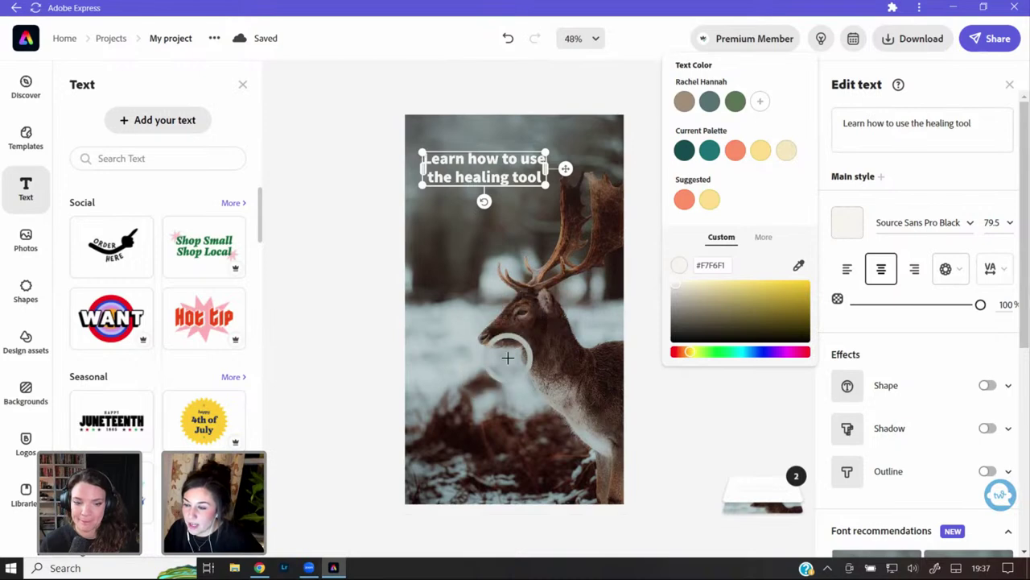
click(553, 264)
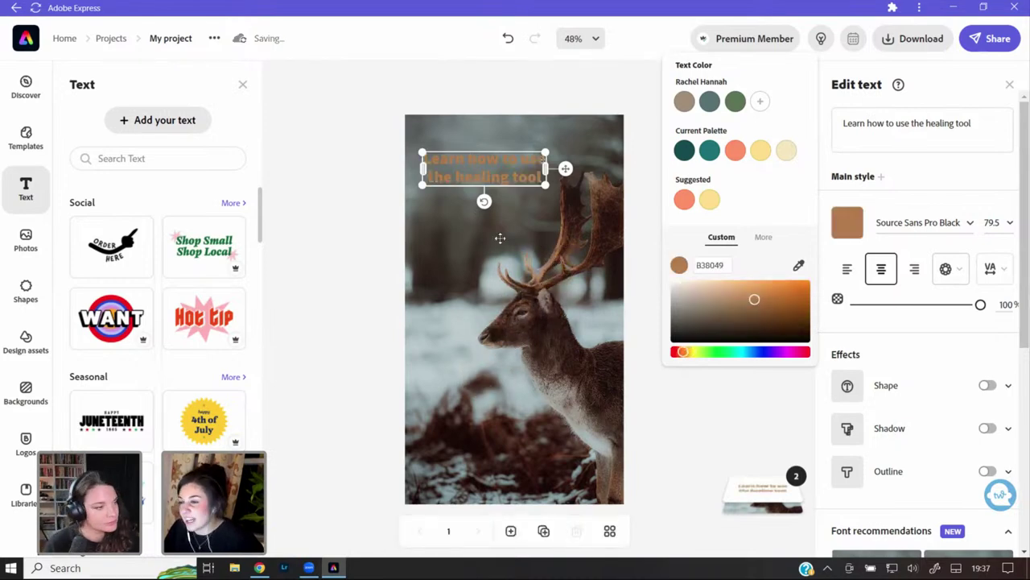
click(799, 266)
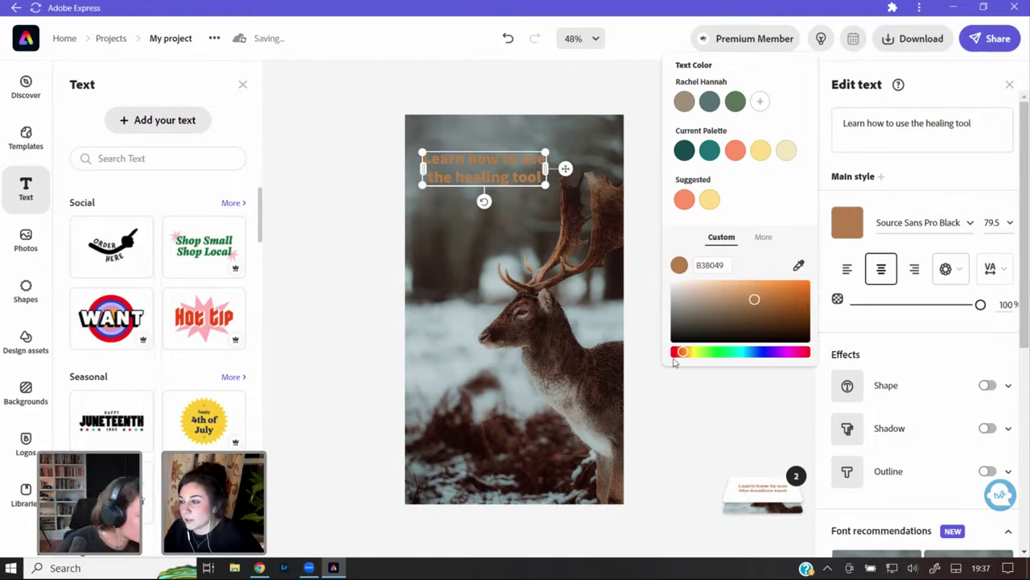
click(592, 442)
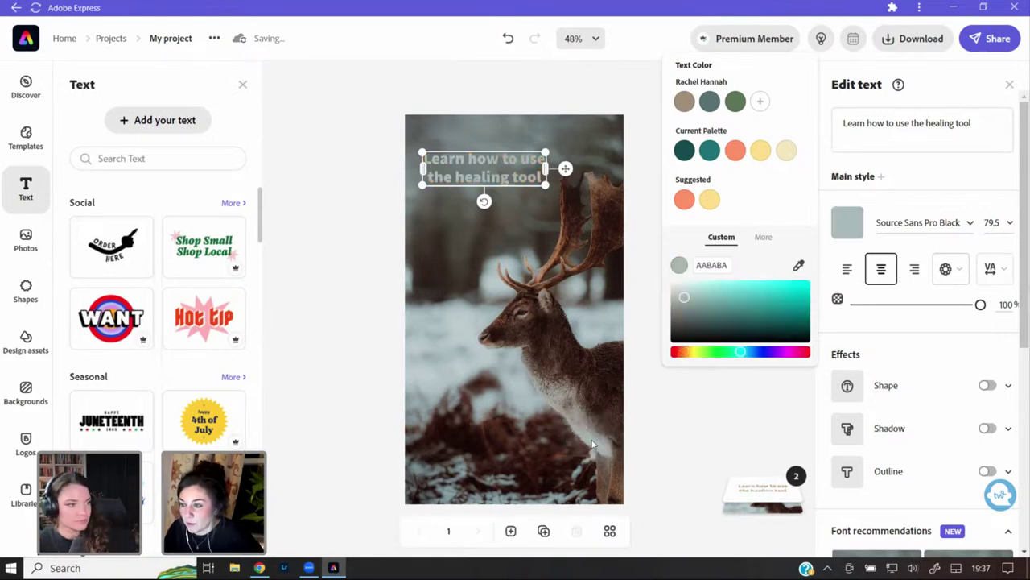
click(799, 265)
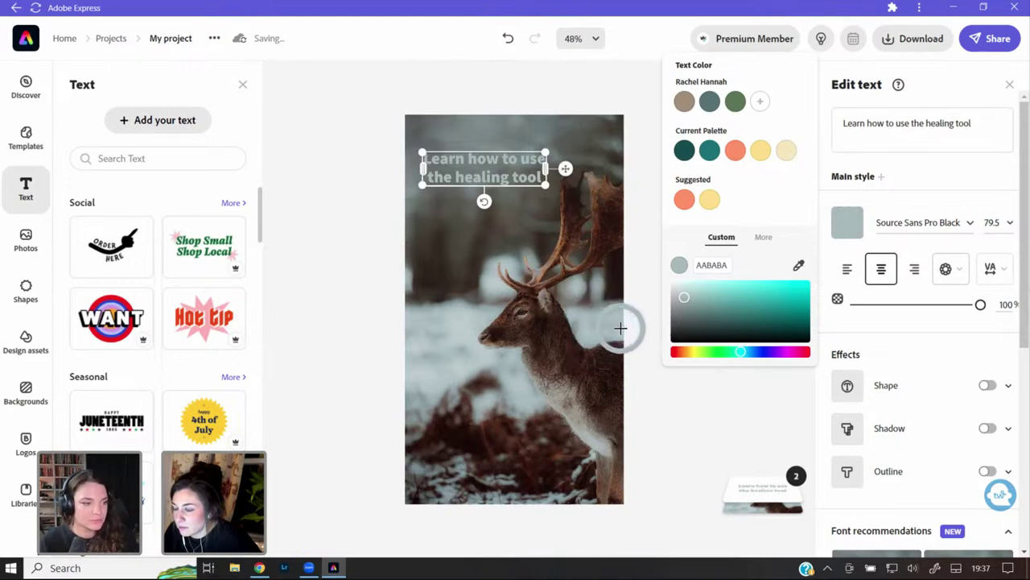
click(607, 455)
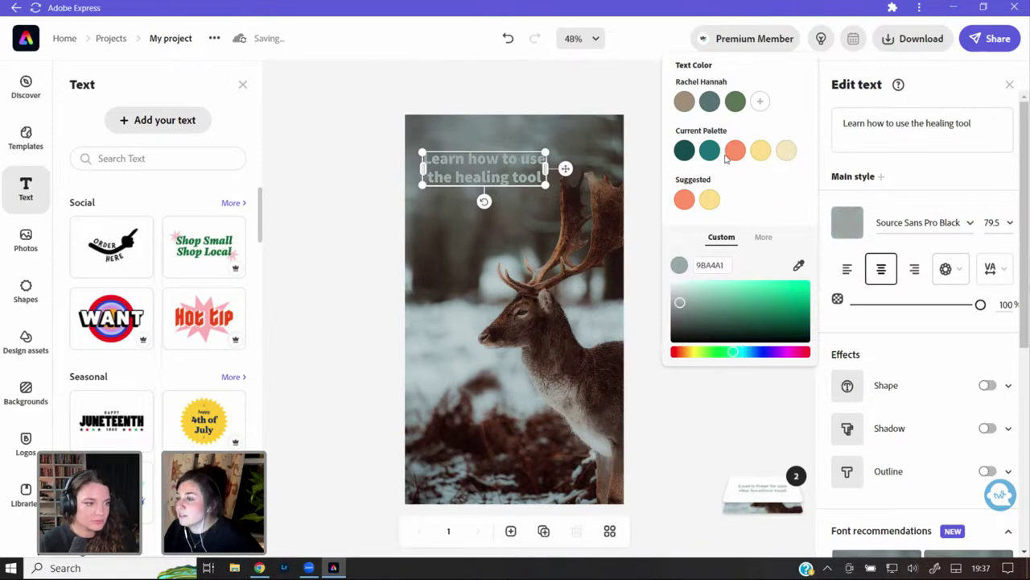
- Set the text colour to white #FFFFFF and look over the font recommendations and text effects
drag(679, 303, 672, 278)
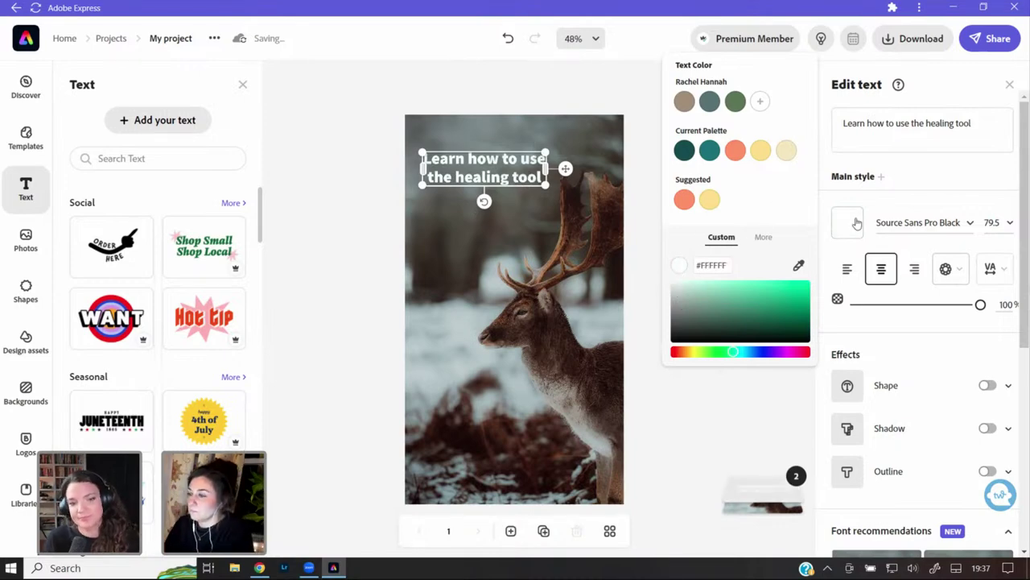
click(865, 251)
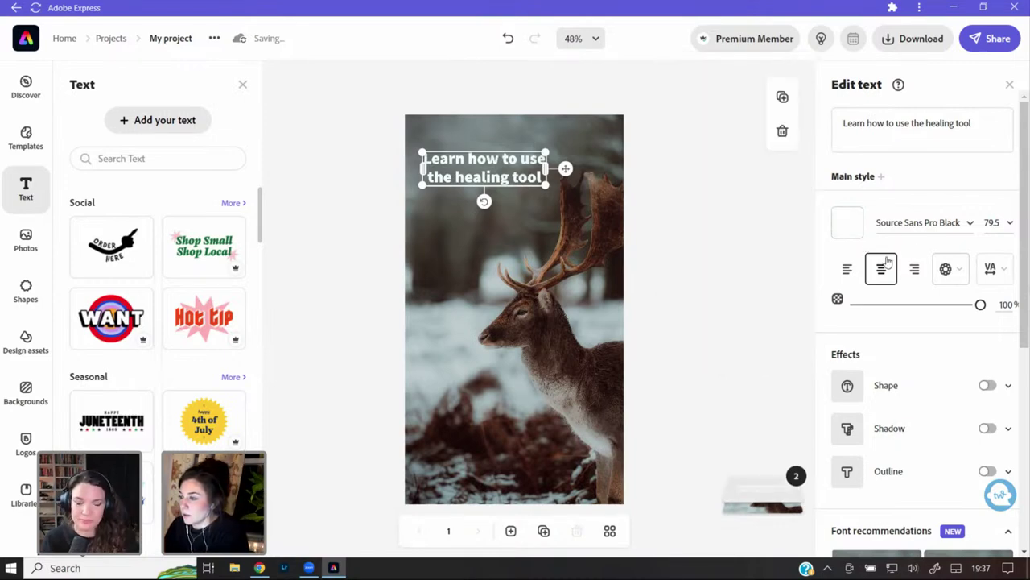
scroll(889, 394, down, 3)
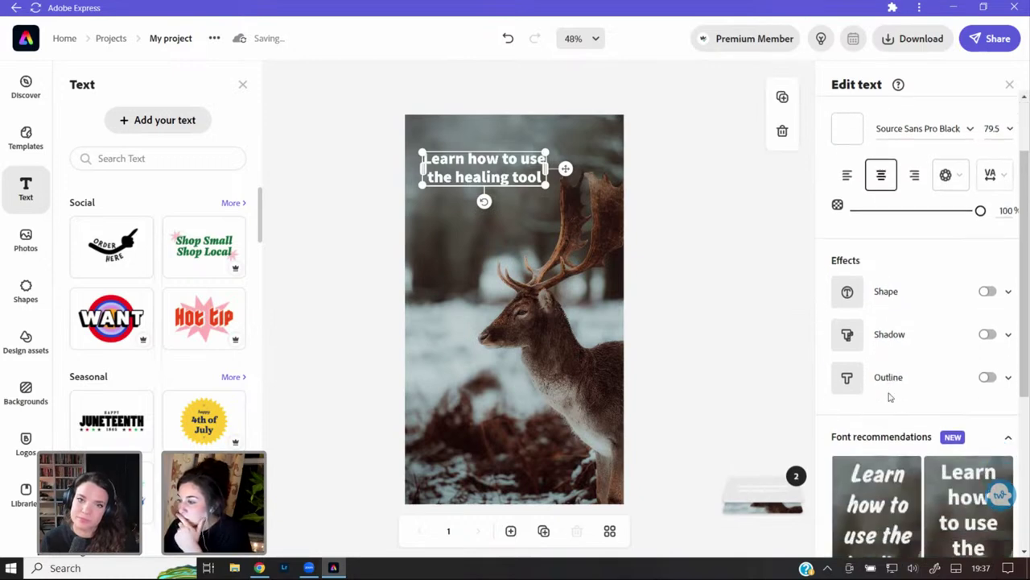
scroll(940, 387, down, 1)
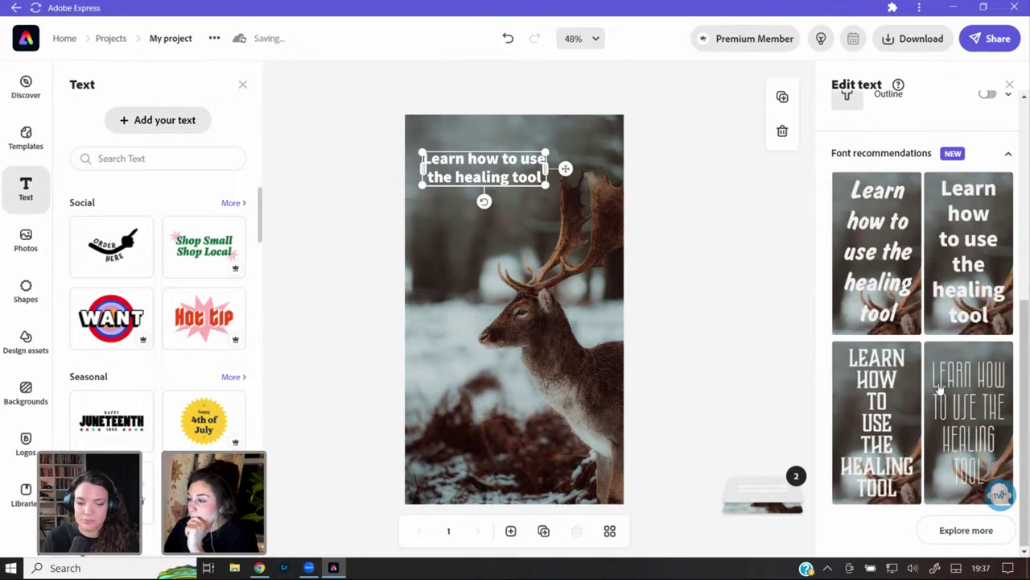
scroll(926, 362, up, 3)
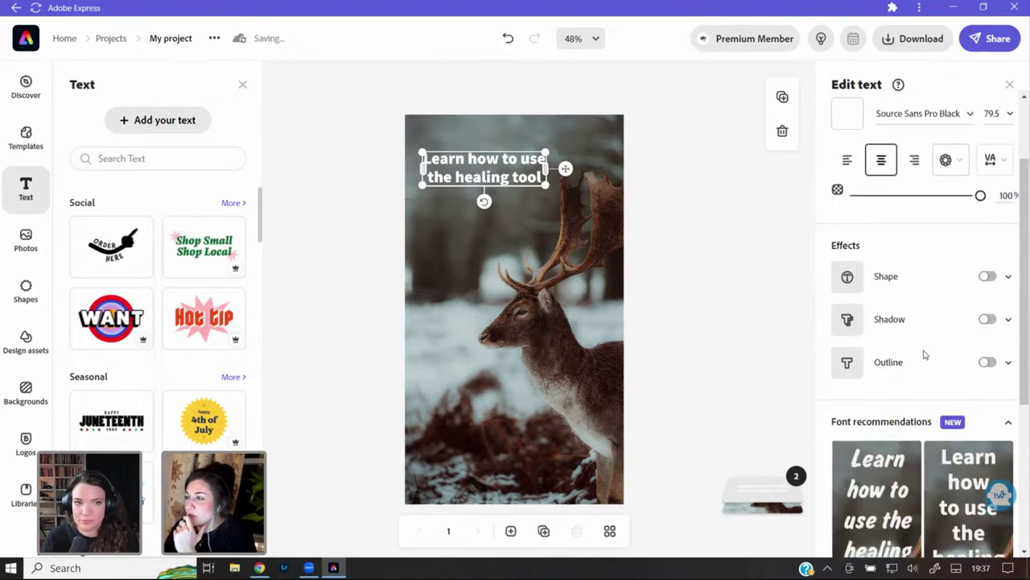
scroll(924, 234, up, 1)
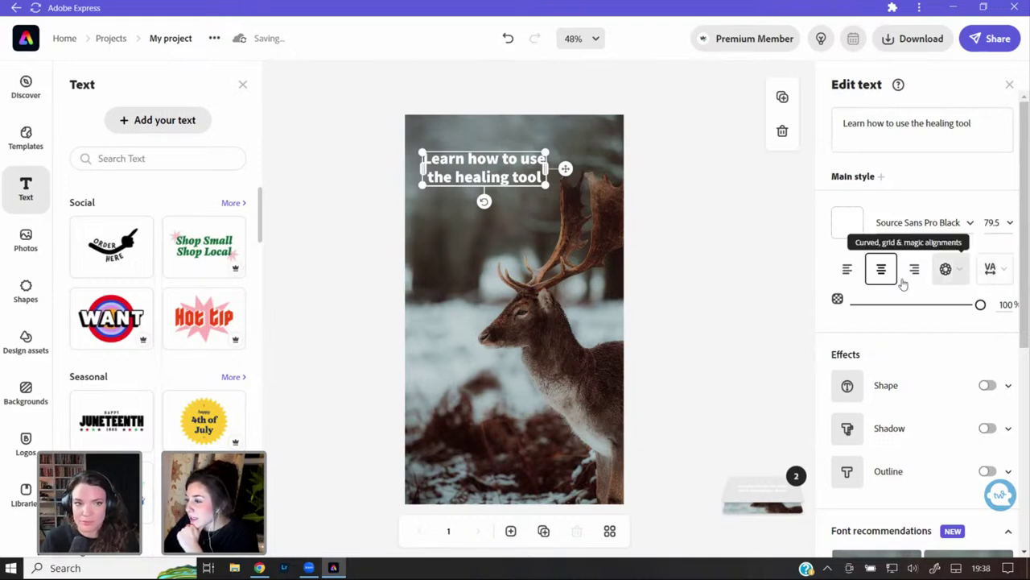
scroll(886, 326, down, 2)
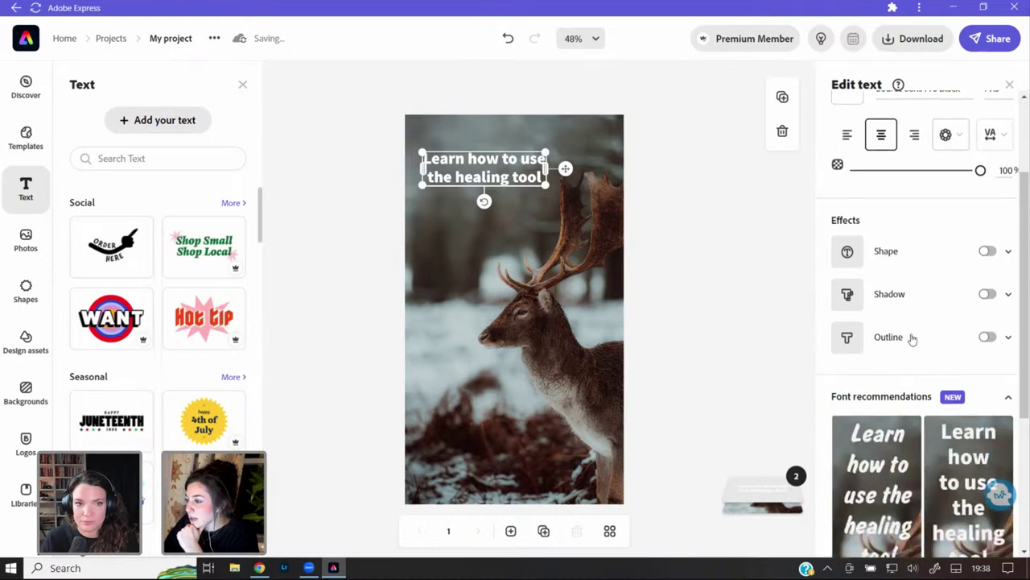
- Try the Outline effect on the text, and give it a Shadow in near-black #0A0A0A instead
click(987, 337)
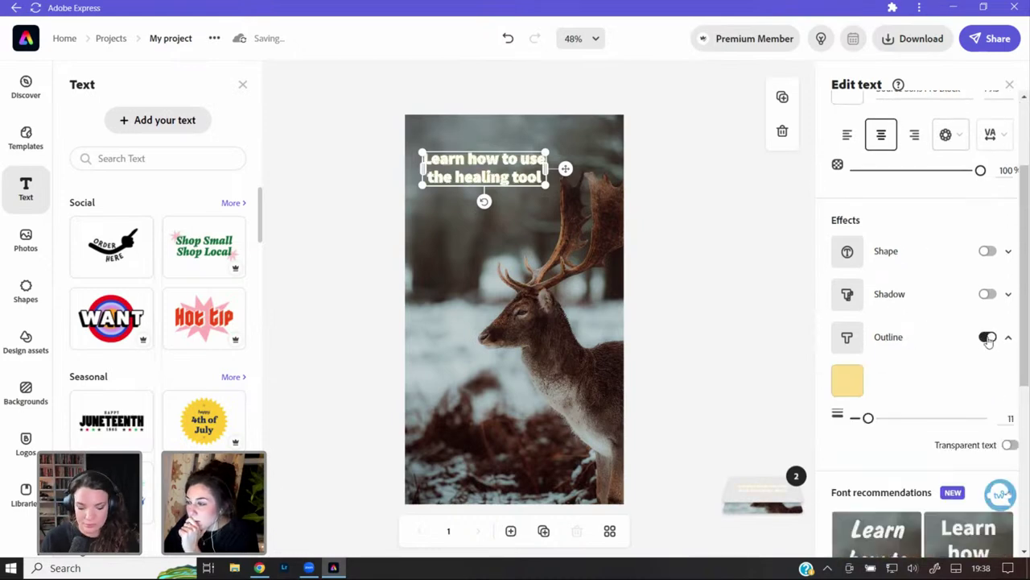
click(988, 338)
click(987, 294)
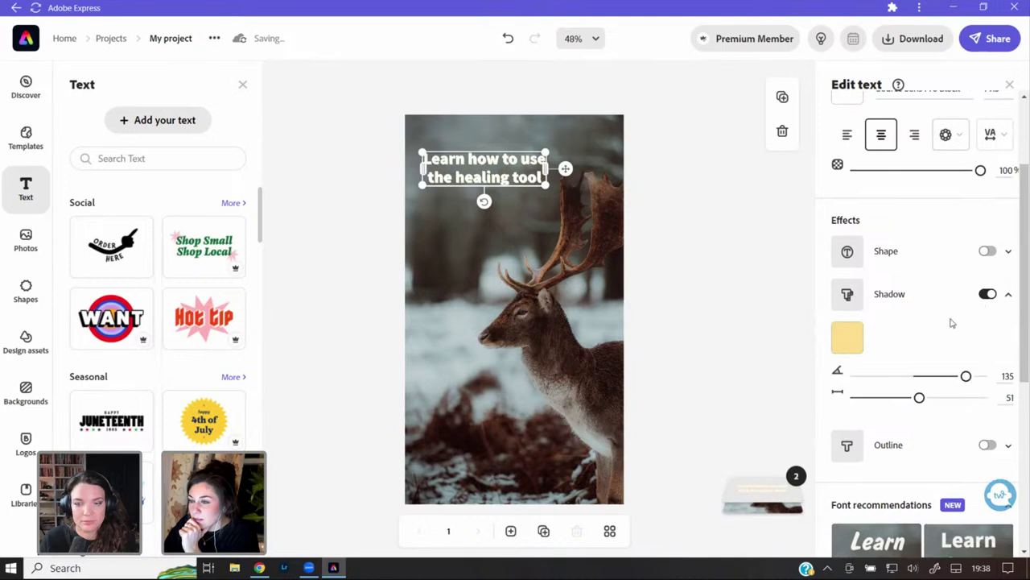
click(847, 338)
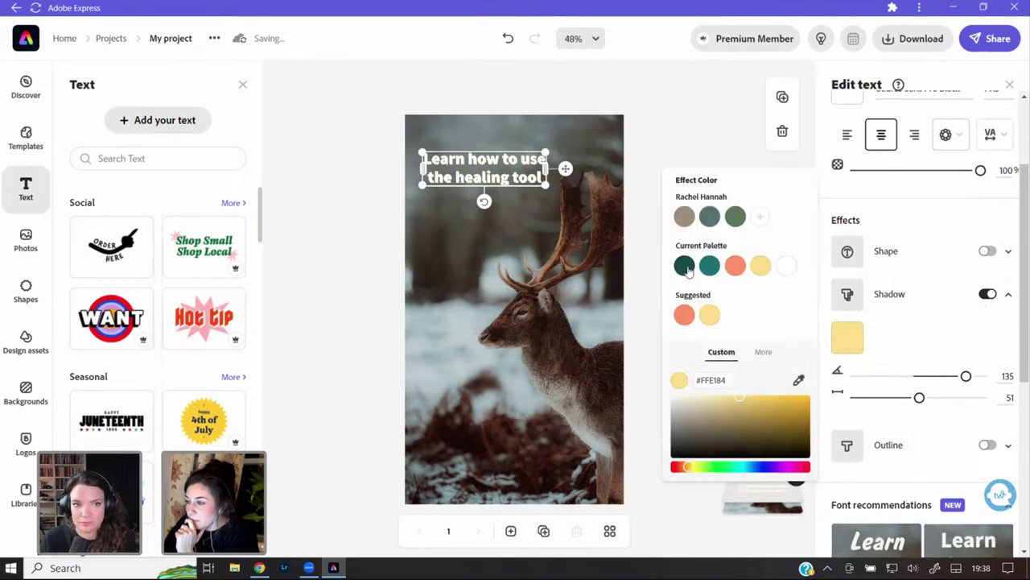
click(677, 456)
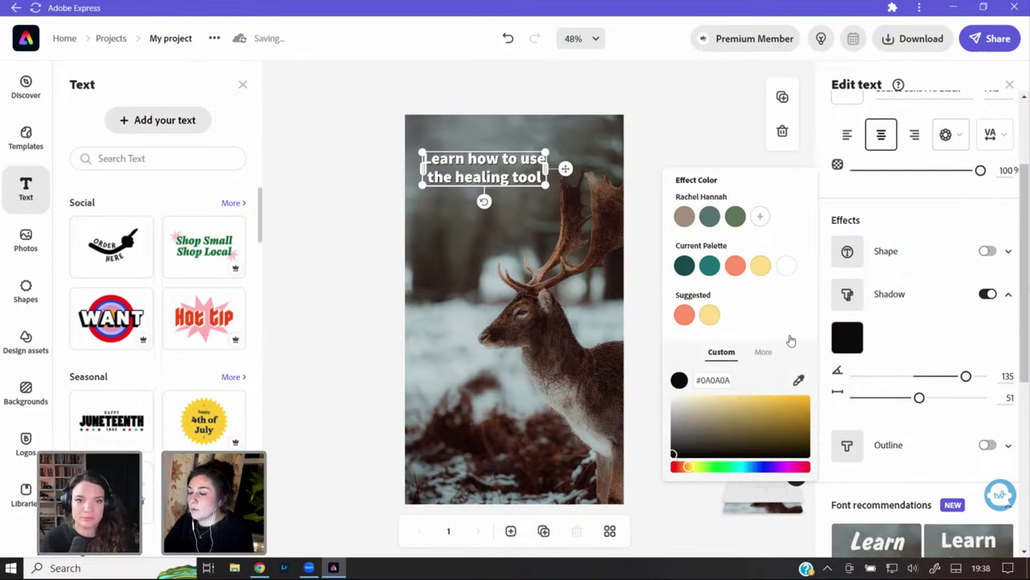
click(966, 230)
- Add a Highlight style to the word "Learn" and set its shadow colour to white #FFFFFF
scroll(946, 222, up, 3)
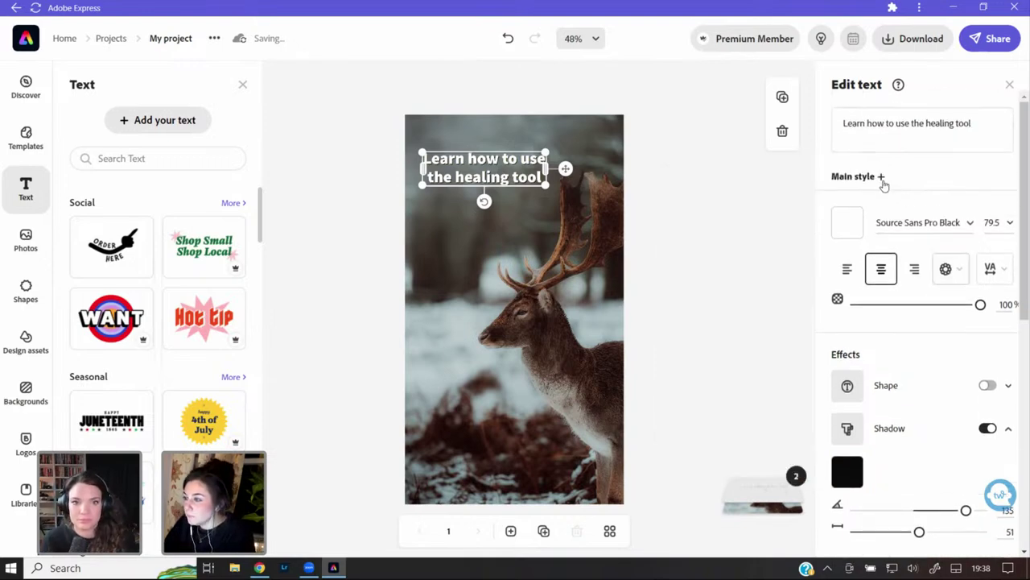
click(880, 178)
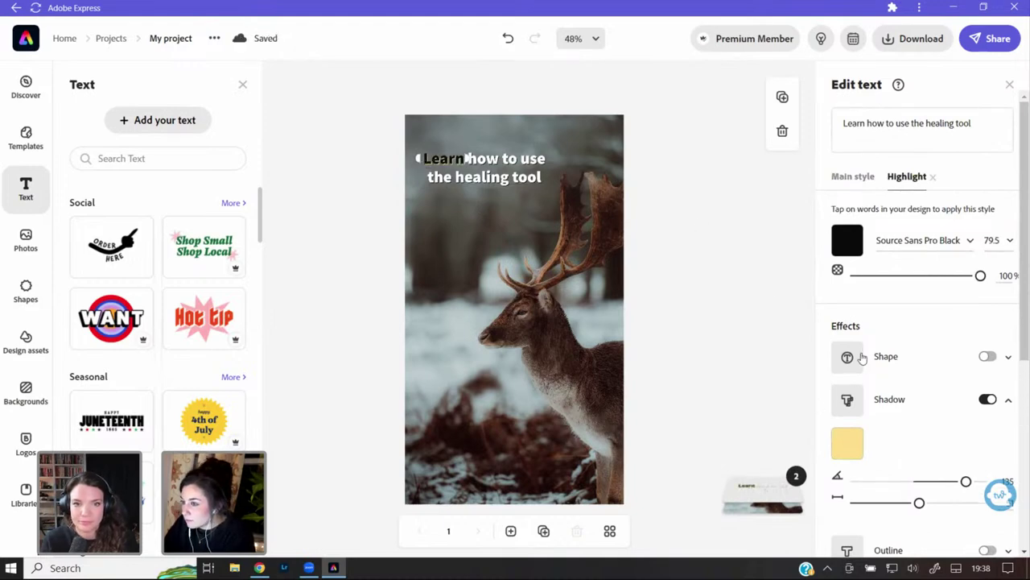
scroll(865, 379, down, 1)
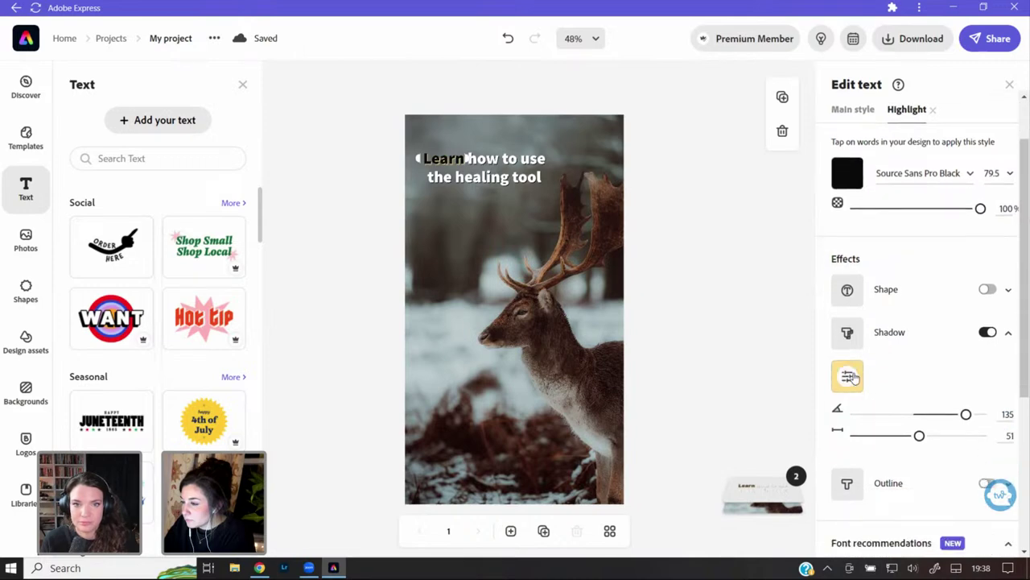
click(847, 376)
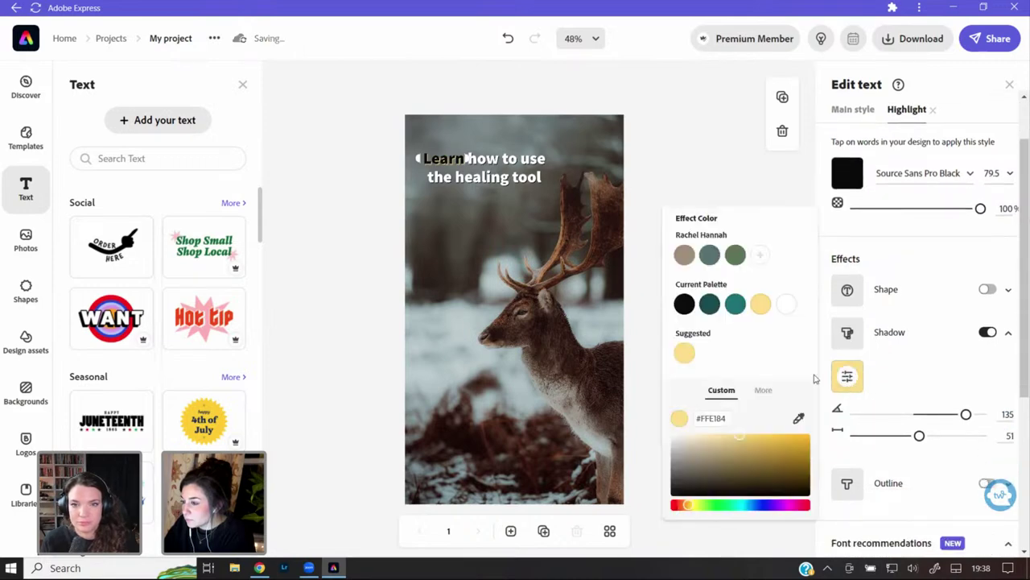
click(785, 305)
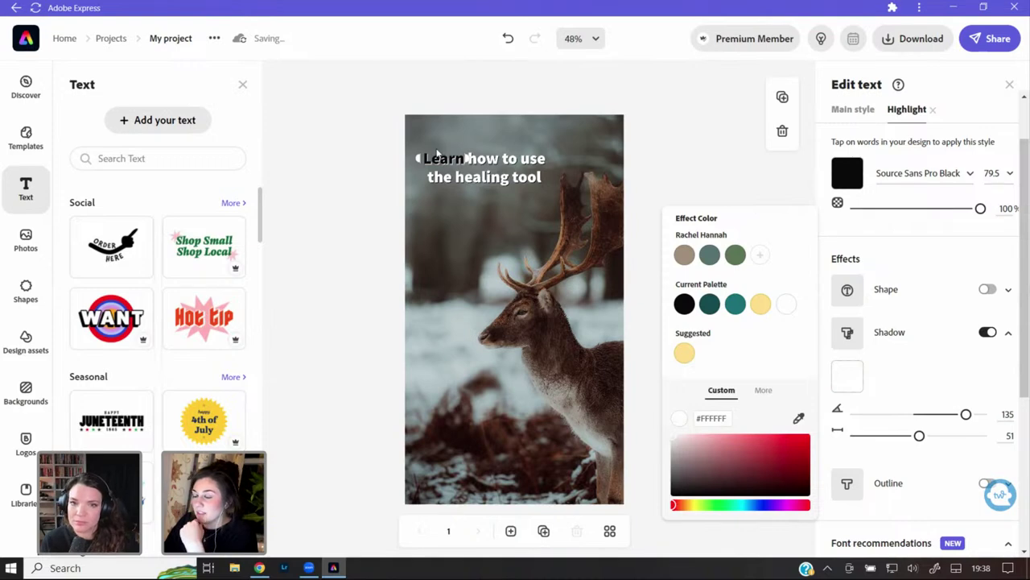
- Move the black Highlight style to only the words "healing tool" and turn off its Shadow effect
click(536, 179)
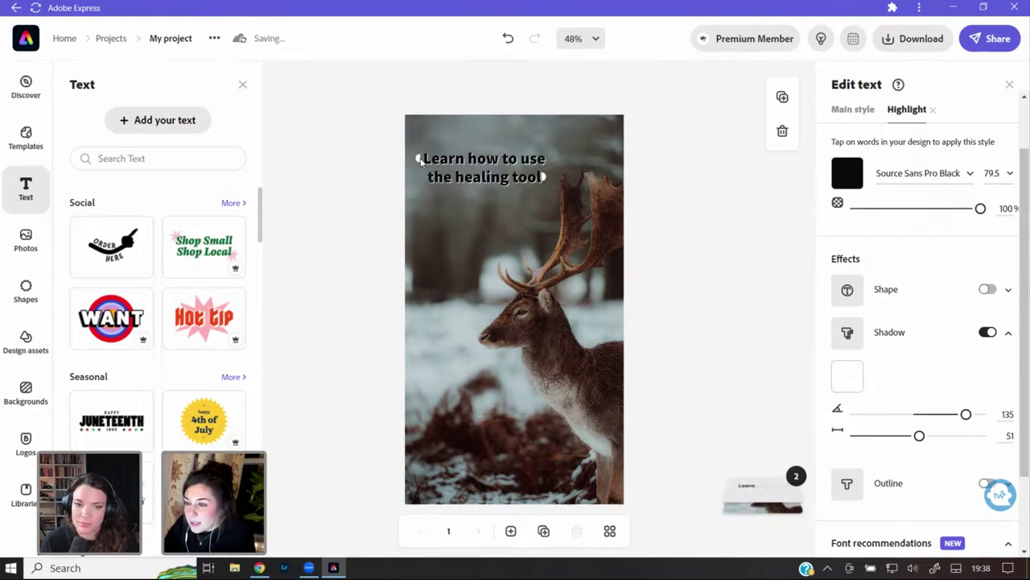
click(456, 182)
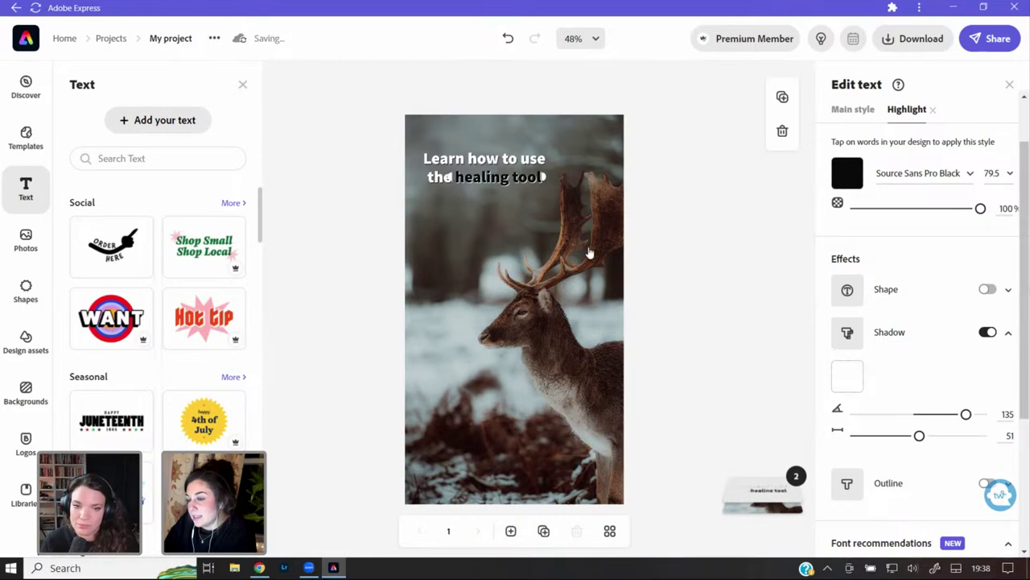
click(987, 332)
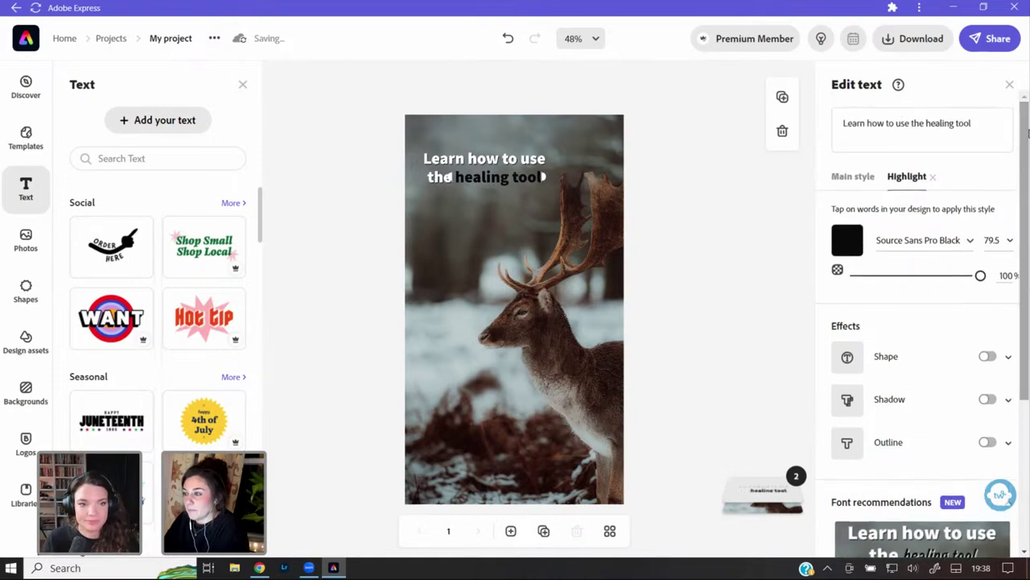
- Add a second text box to the deer story reading "In Lightroom"
click(171, 131)
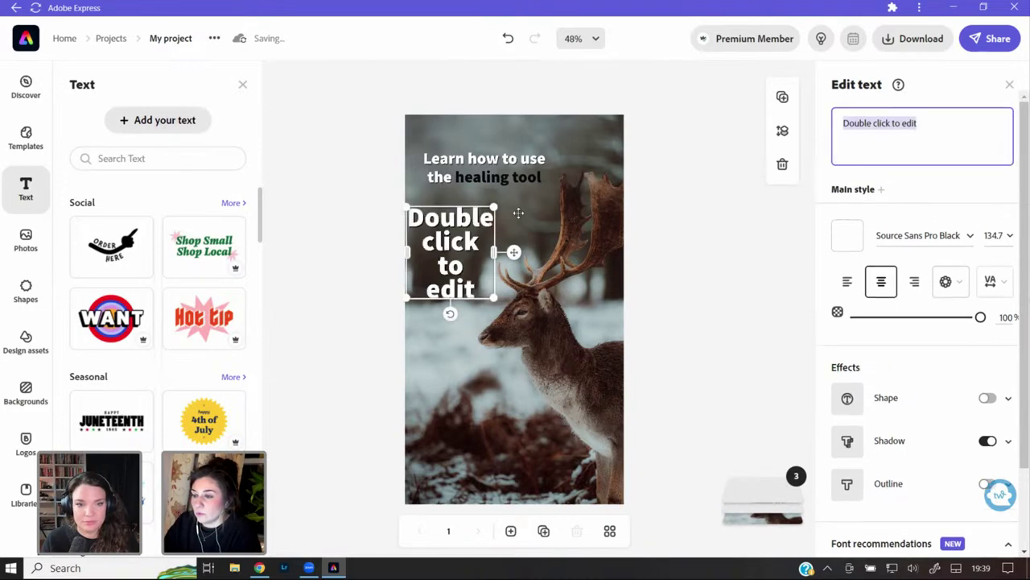
click(892, 128)
drag(932, 119, 843, 122)
key(BackSpace)
text(In Ligh)
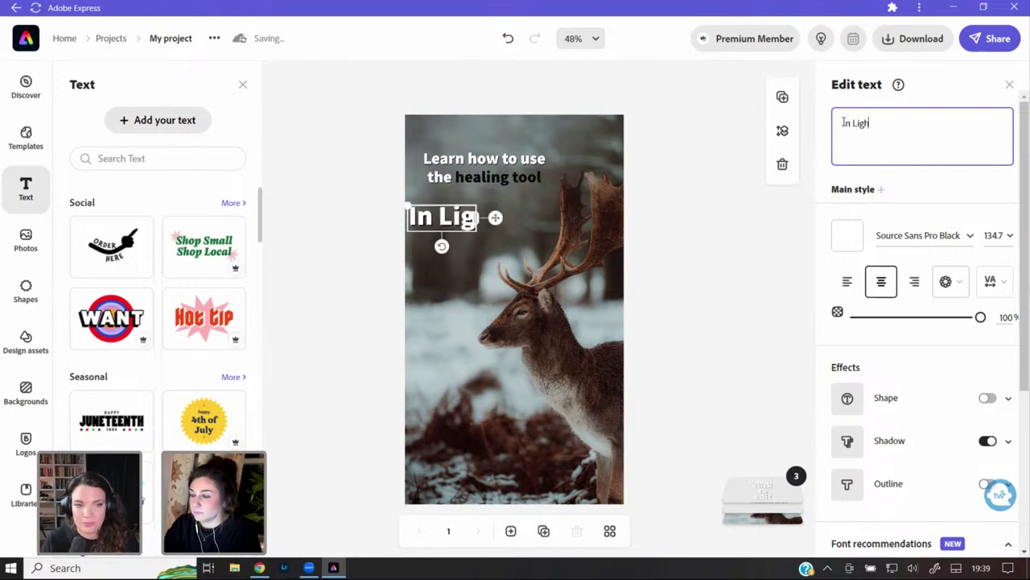
text(troom)
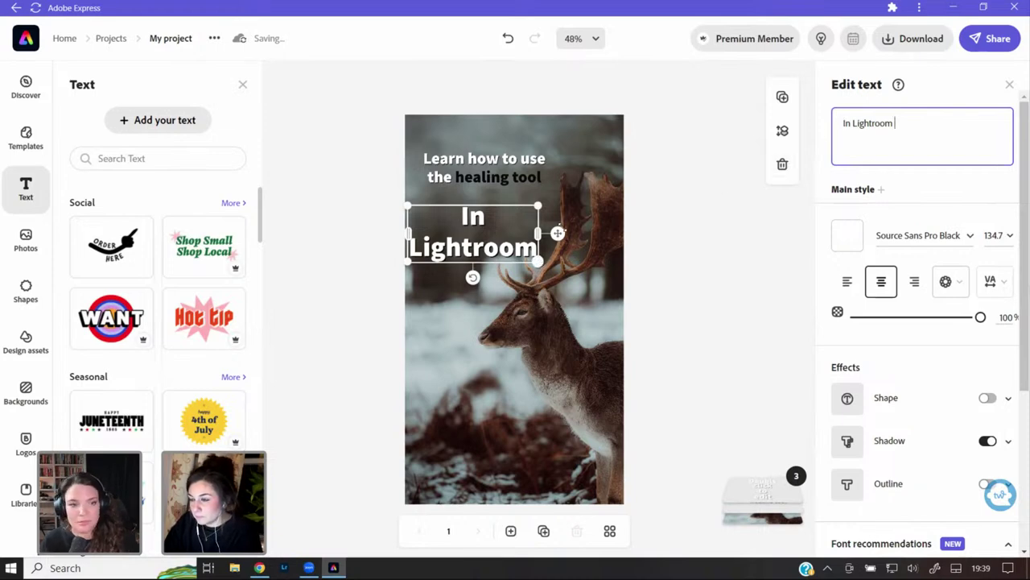
- Shrink the "In Lightroom" text to one small line and place it directly under "healing tool"
drag(555, 231, 564, 226)
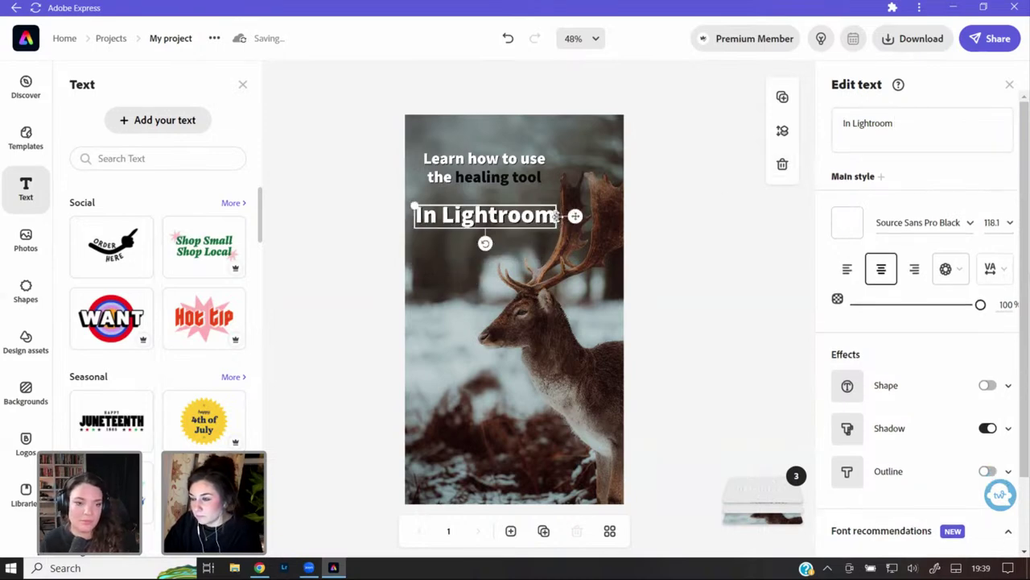
click(516, 216)
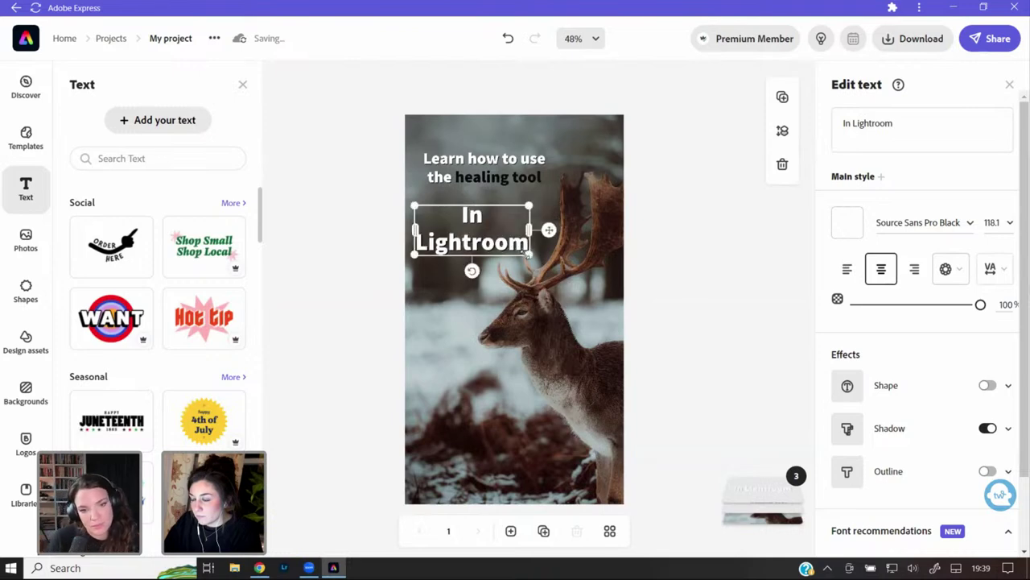
mouse_move(545, 229)
mouse_down()
mouse_move(558, 212)
mouse_move(481, 211)
mouse_move(491, 195)
mouse_move(475, 188)
mouse_move(513, 195)
mouse_move(499, 194)
mouse_up()
click(720, 288)
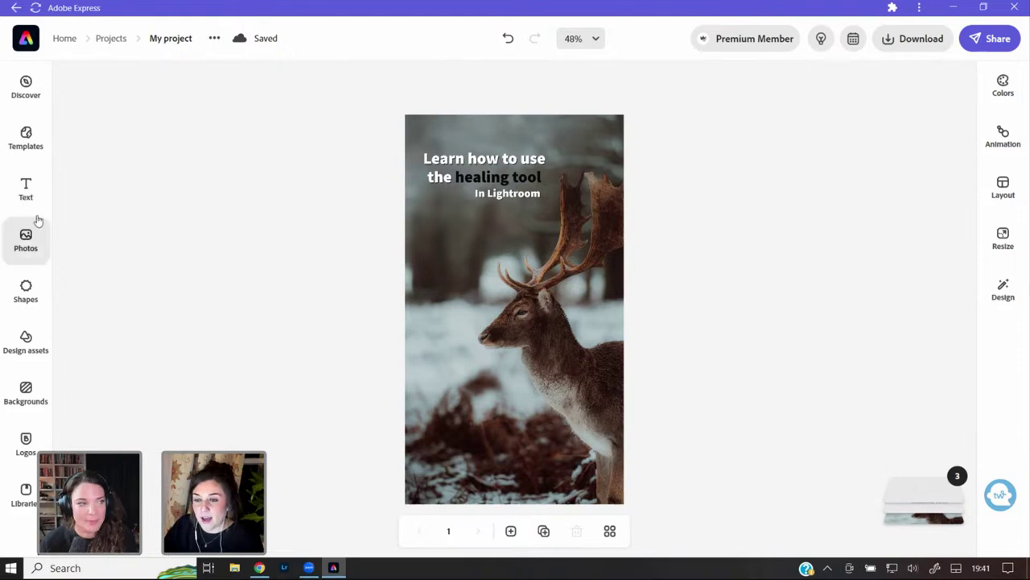
- Open the other deer story from the saved projects and examine its finished text design
click(104, 45)
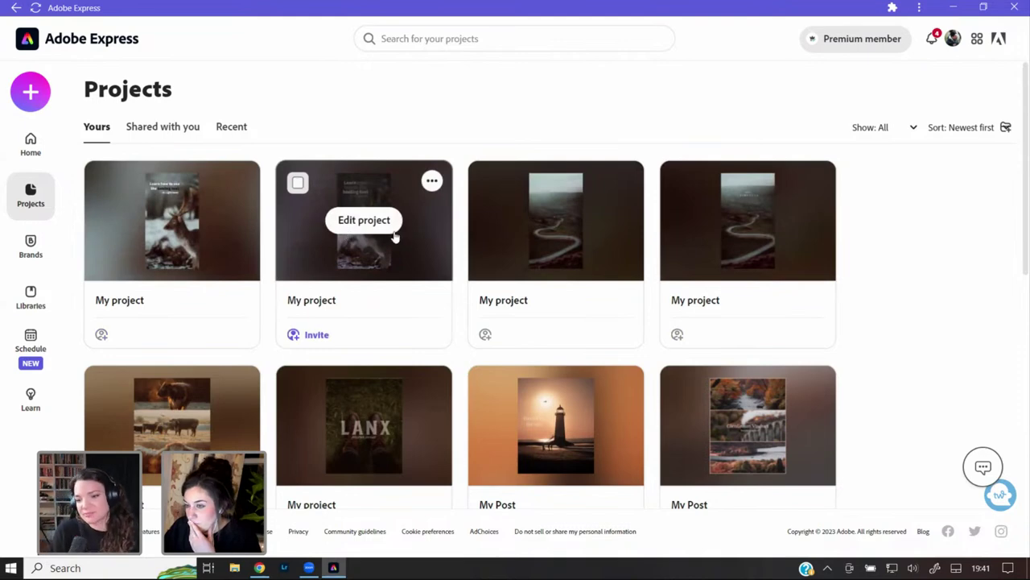
click(377, 255)
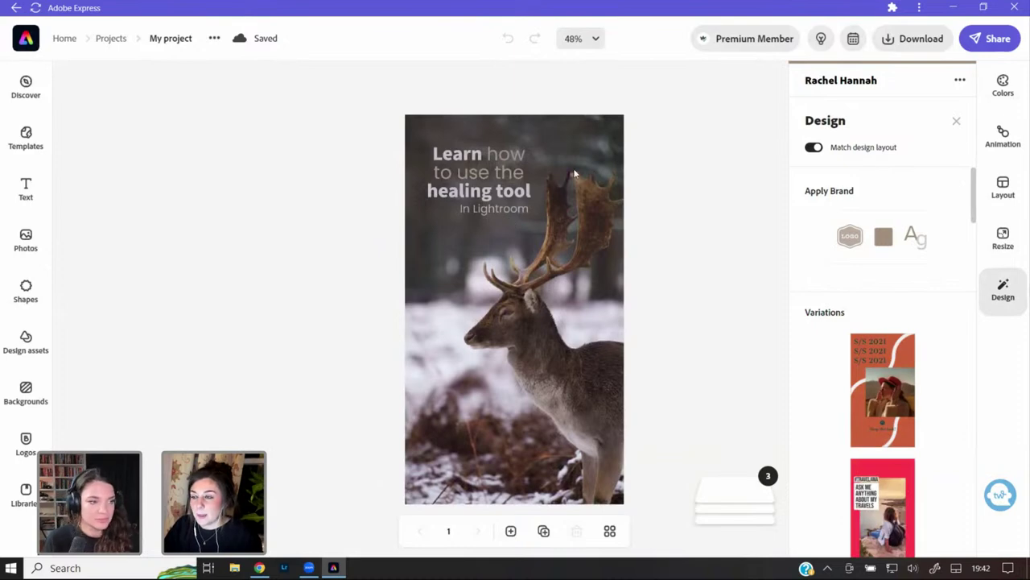
click(25, 238)
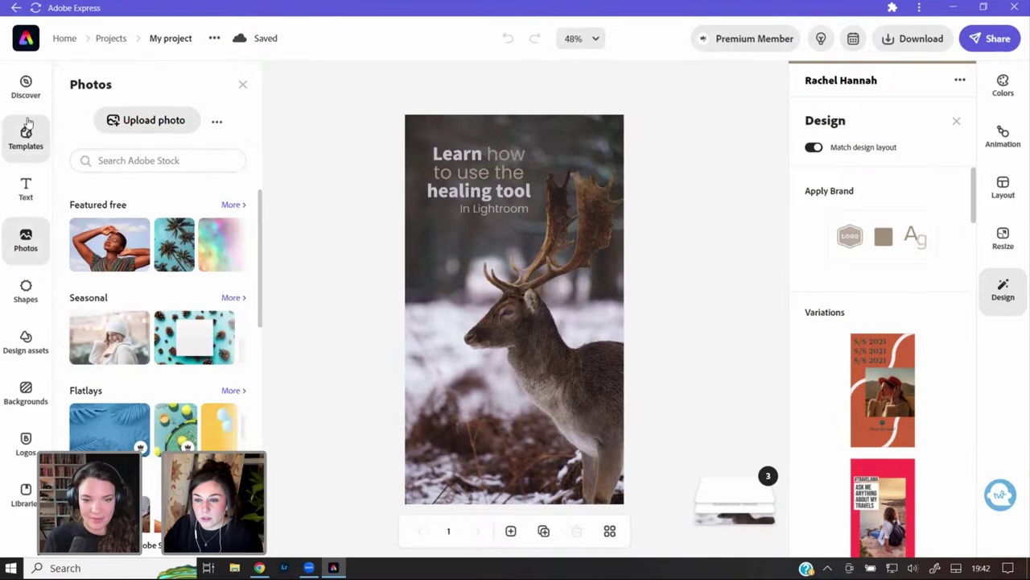
- Create a new Instagram story with the uploaded photo DSC06827 as its full background
click(110, 39)
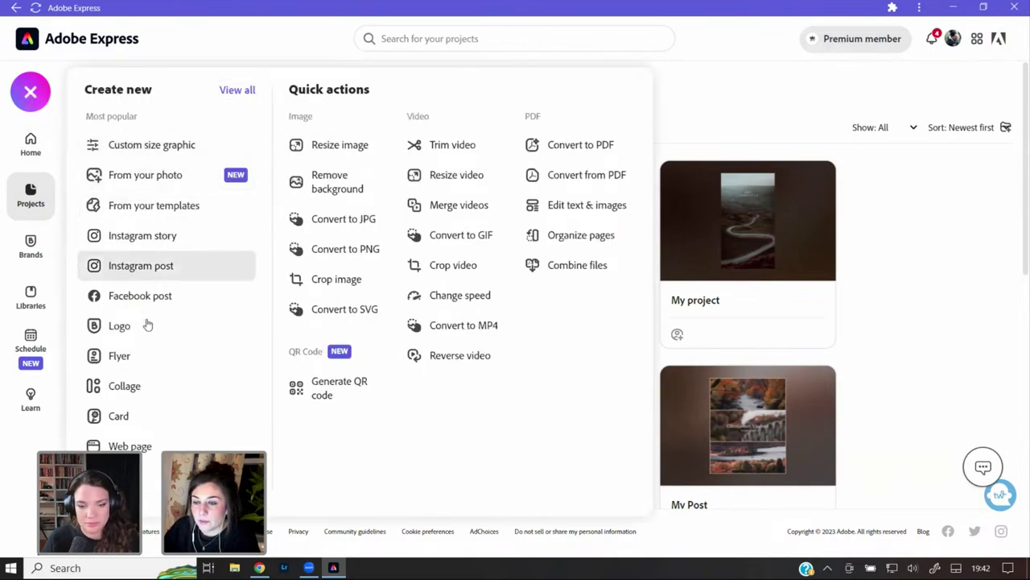
click(168, 241)
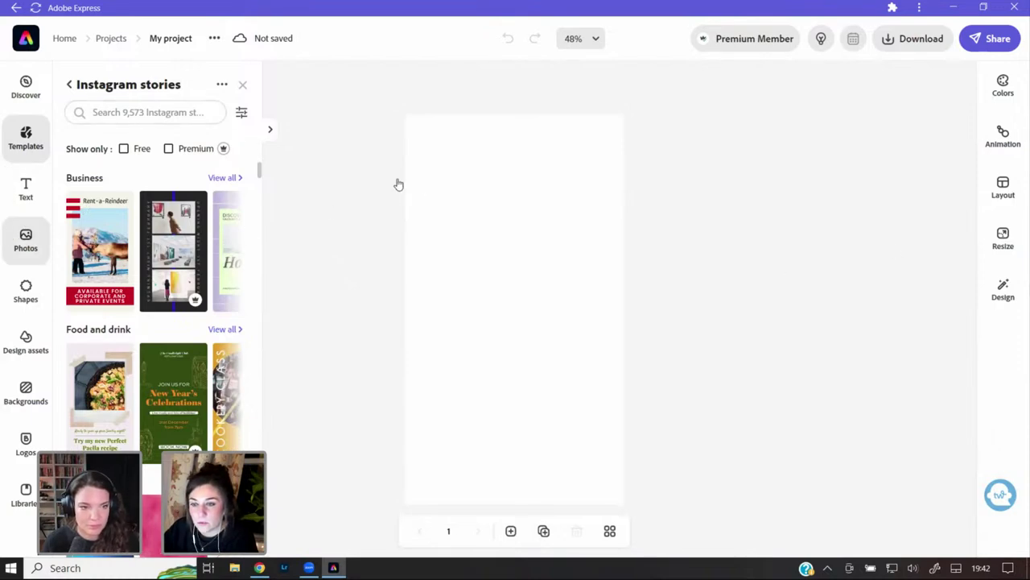
click(152, 122)
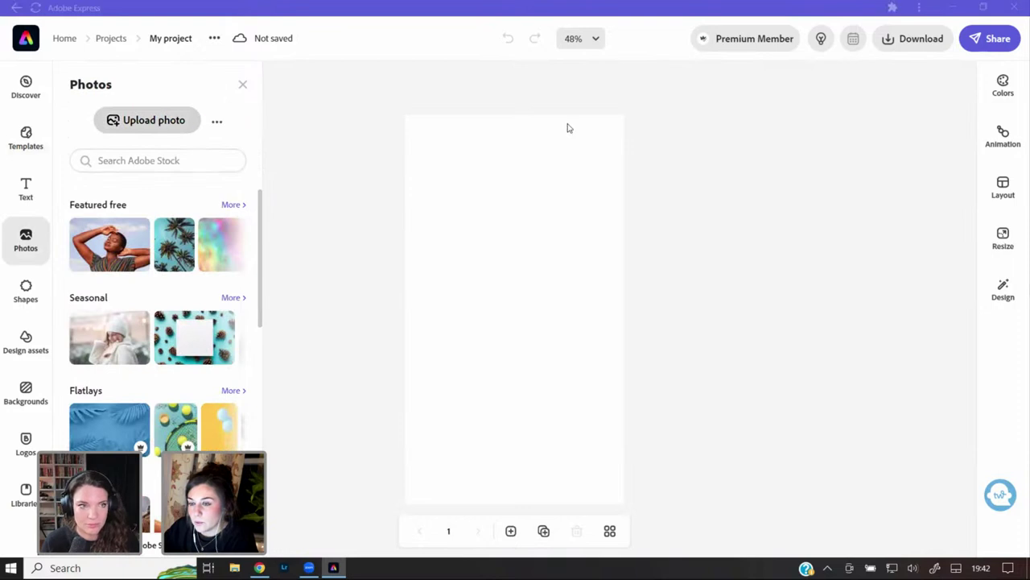
click(226, 123)
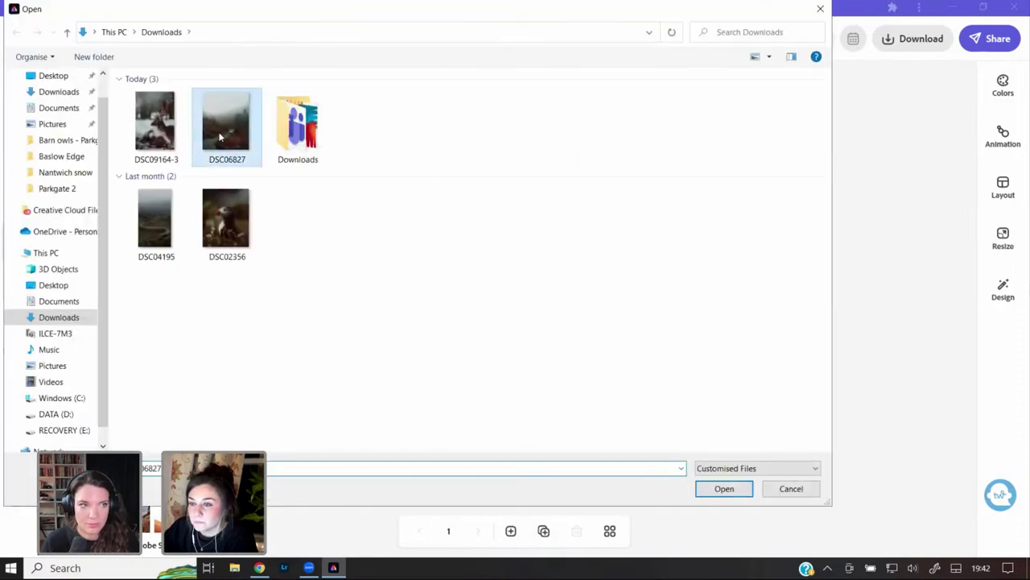
click(739, 492)
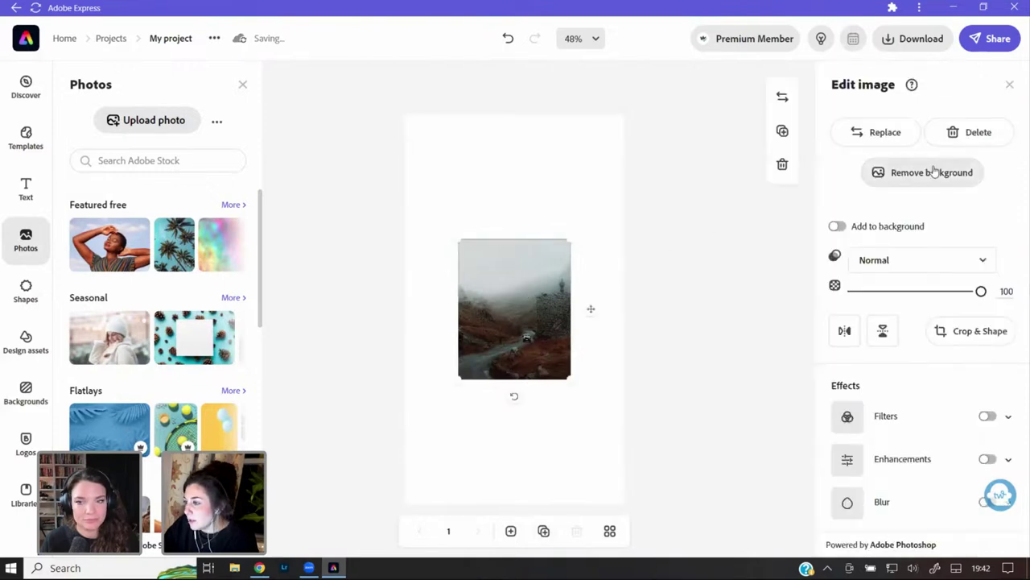
click(863, 232)
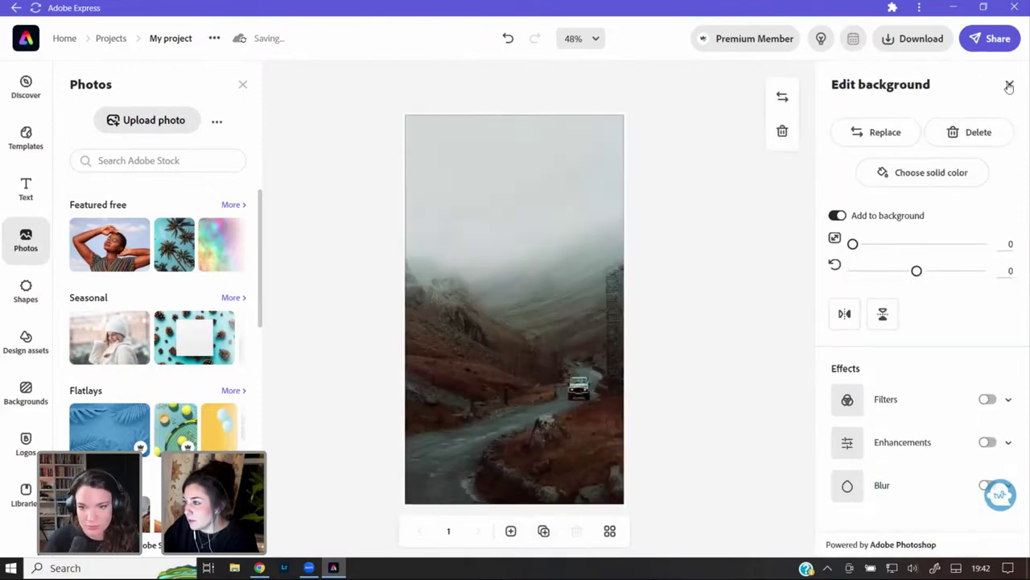
click(1008, 85)
- Try both Zoom directions and the Pan and Fade photo animations on the road background
click(1006, 129)
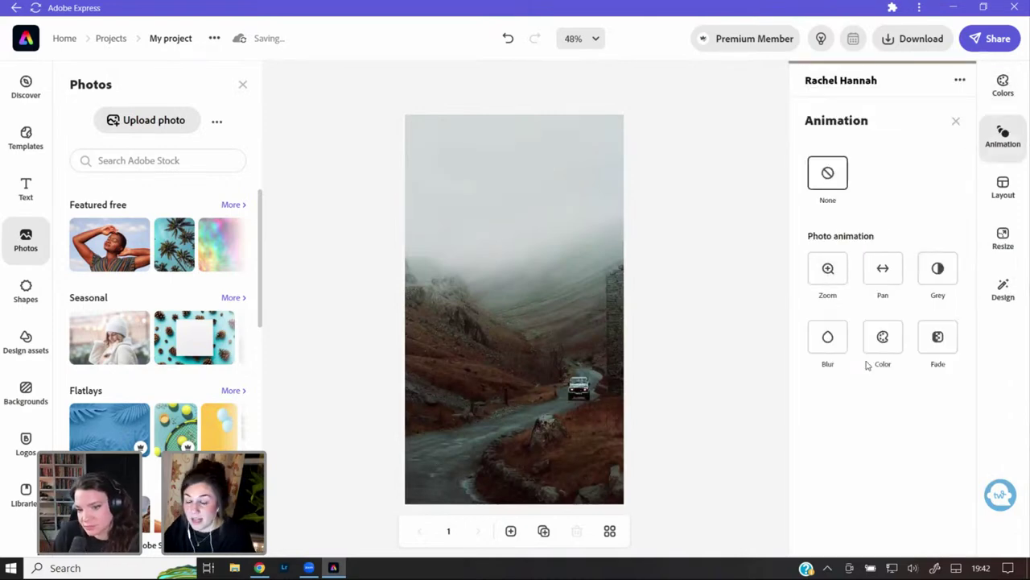
click(821, 278)
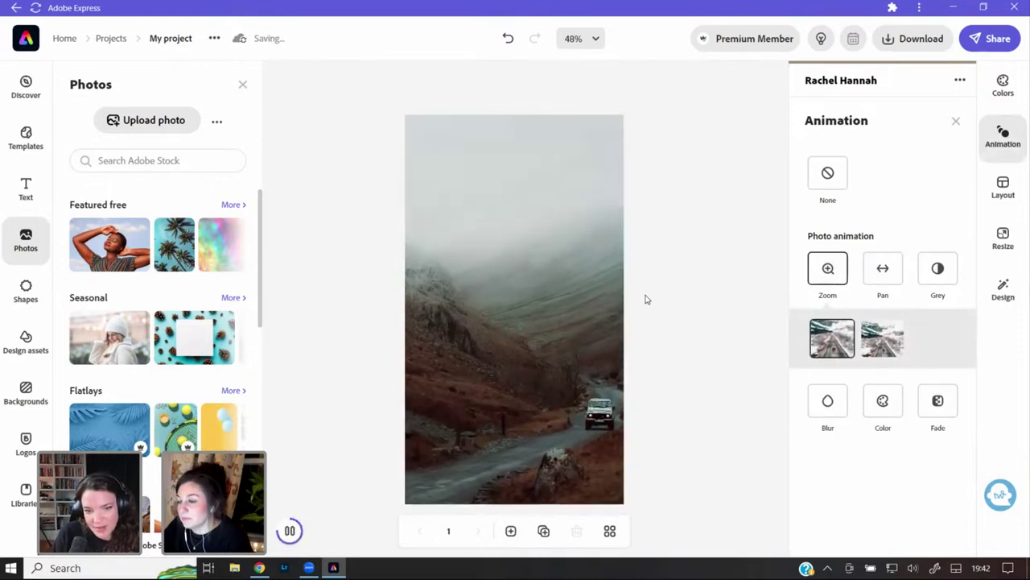
click(873, 342)
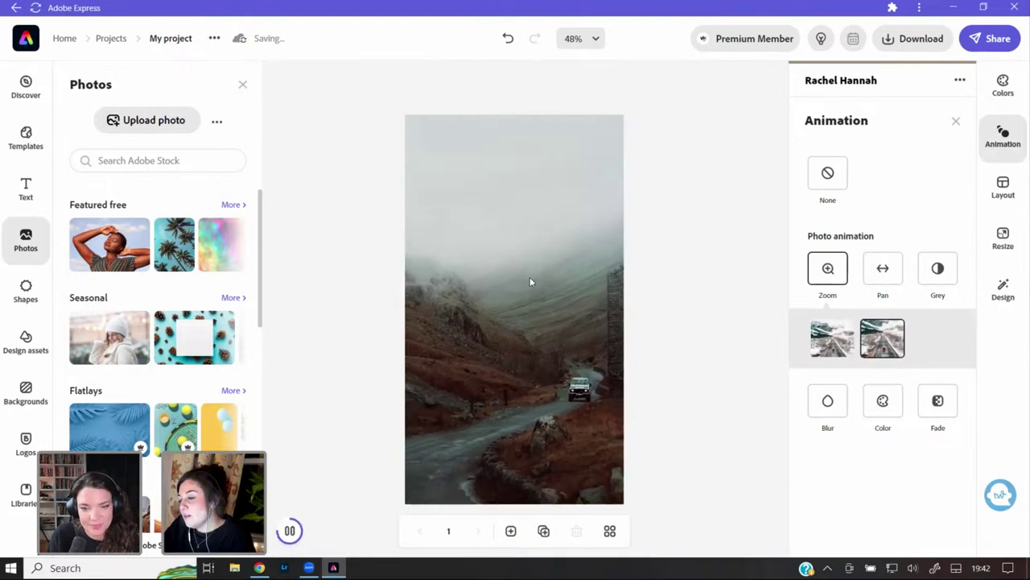
click(884, 270)
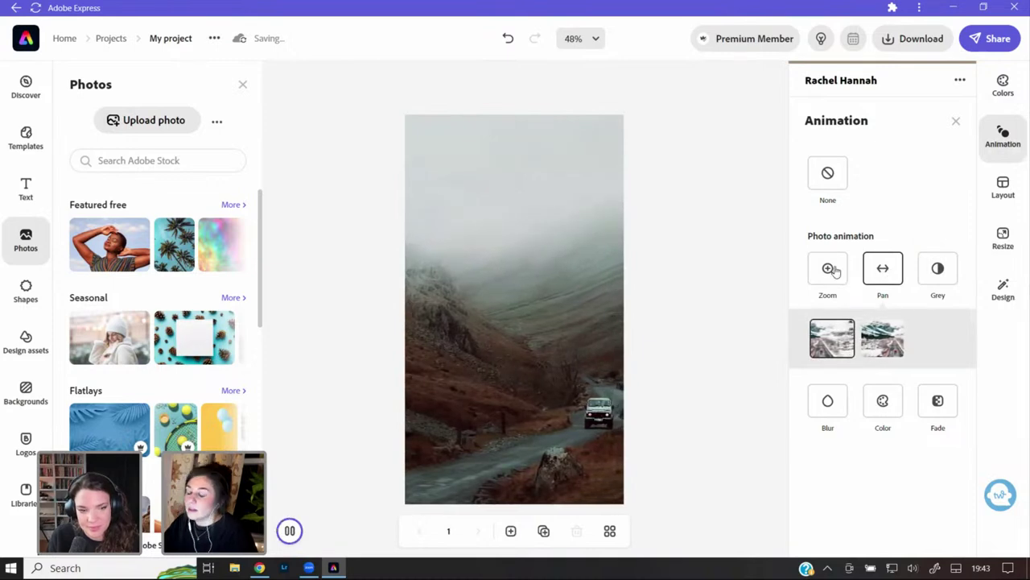
click(952, 404)
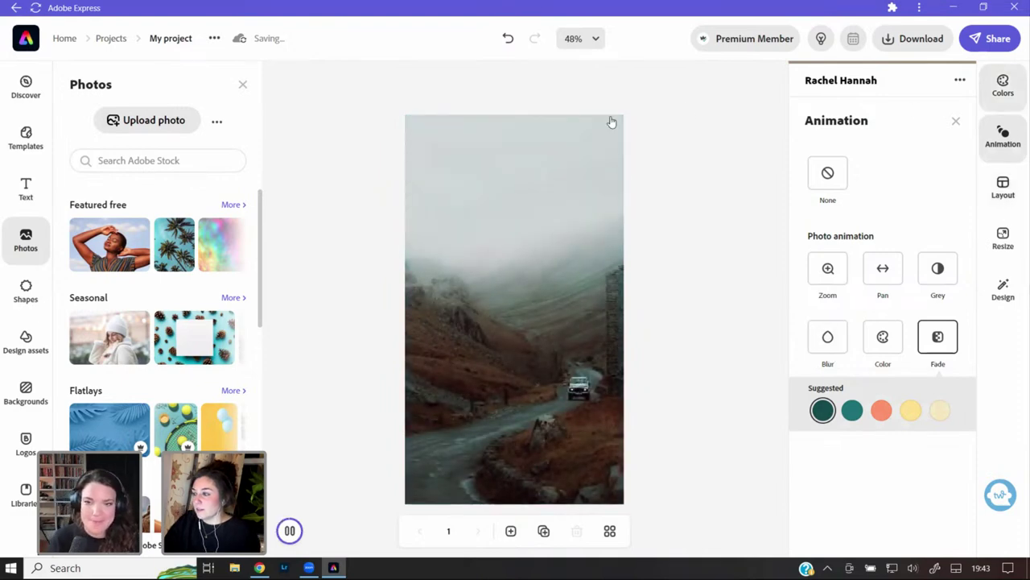
- Try the Grey, teal Color and Blur photo animations, and set the animation back to None
click(926, 276)
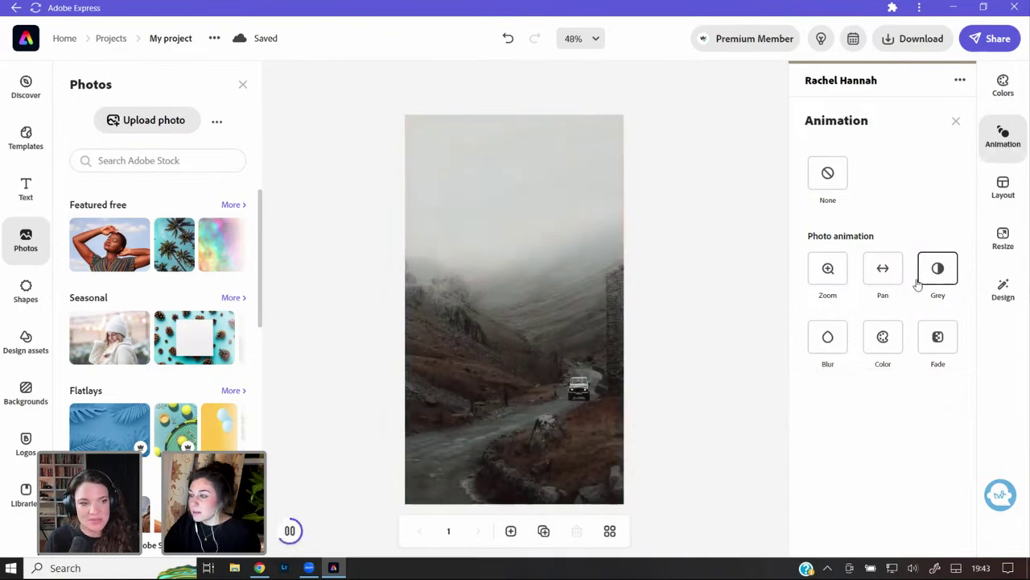
click(883, 338)
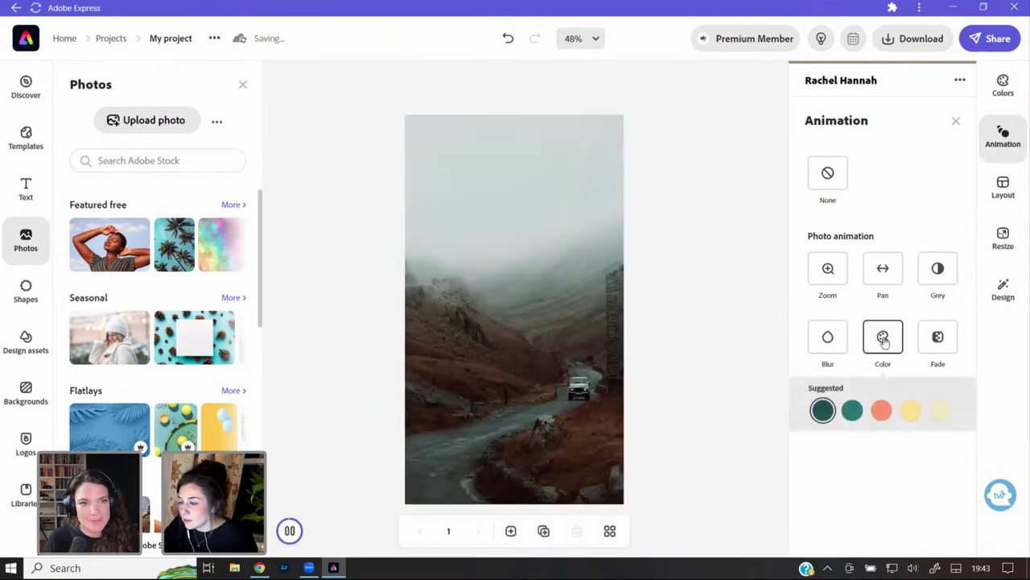
click(851, 411)
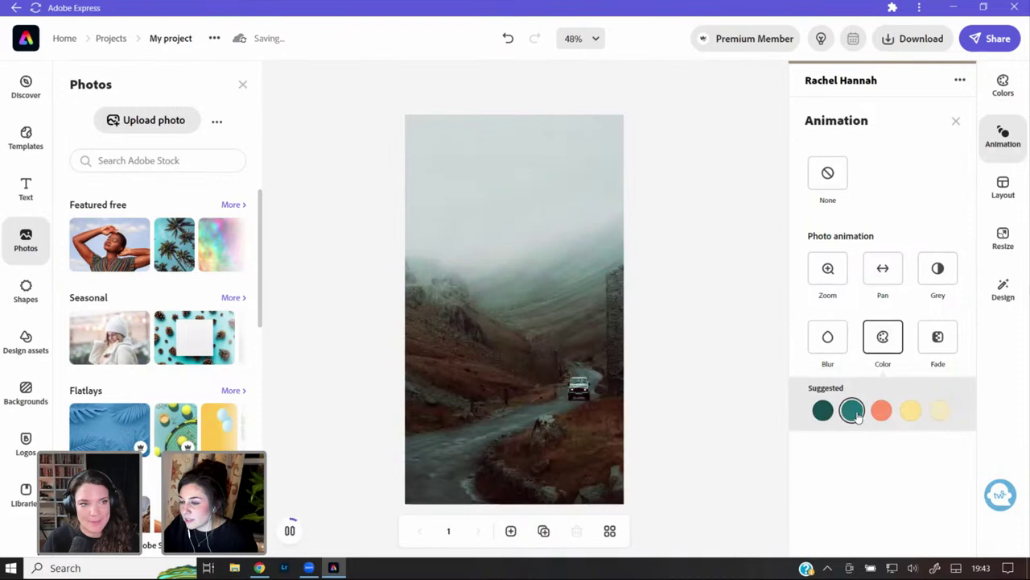
click(821, 348)
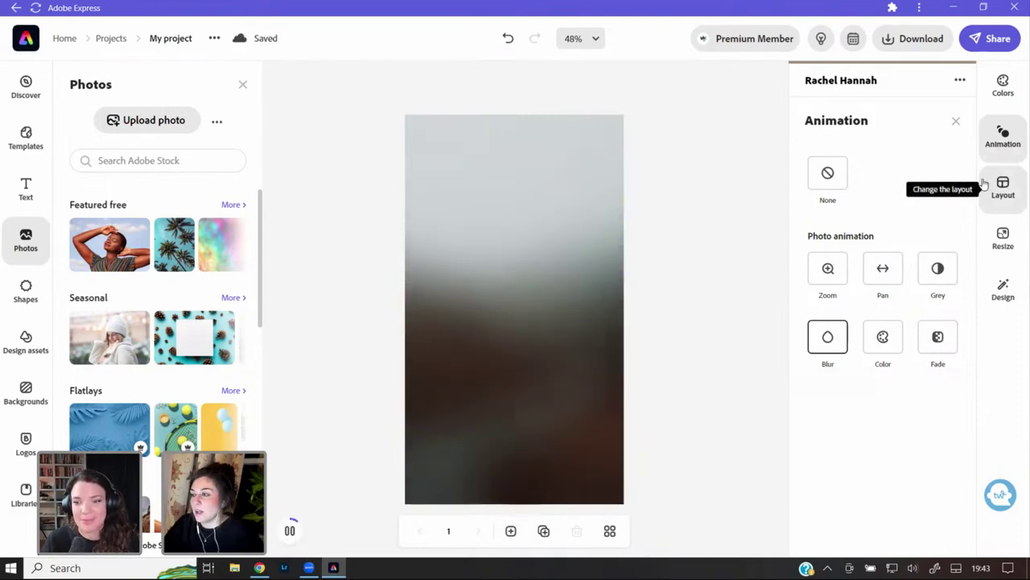
click(1002, 137)
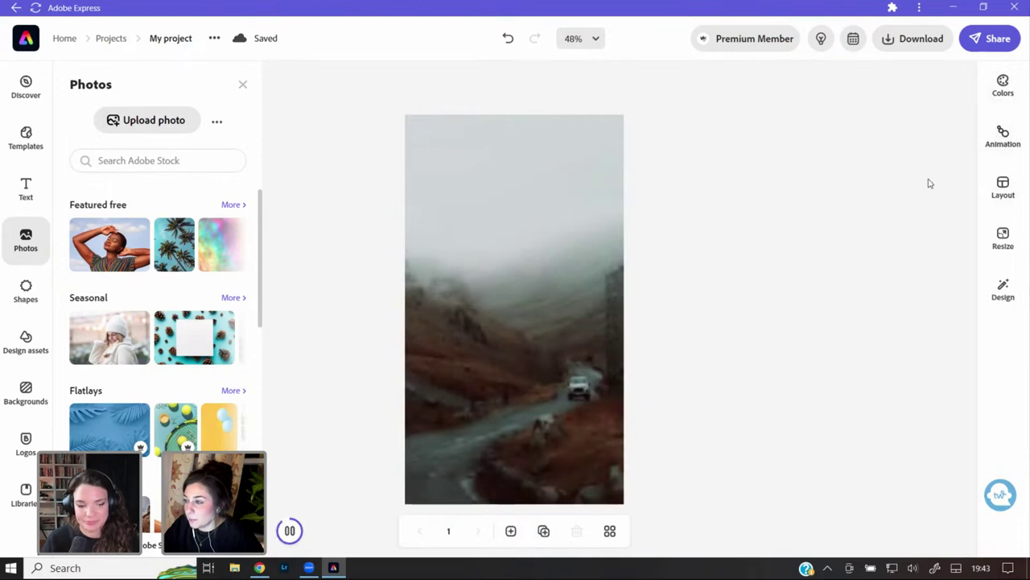
click(996, 137)
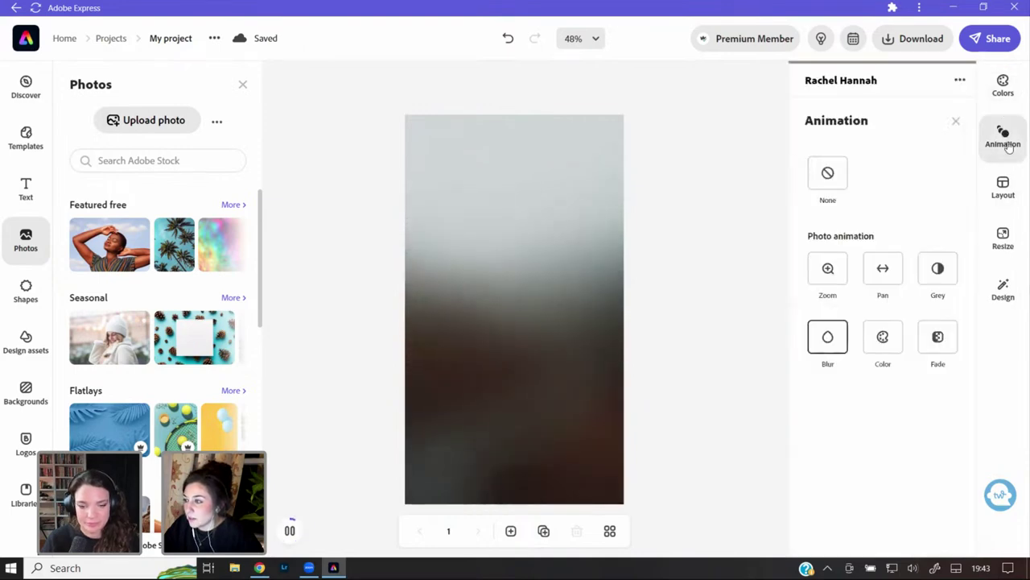
click(831, 198)
click(955, 121)
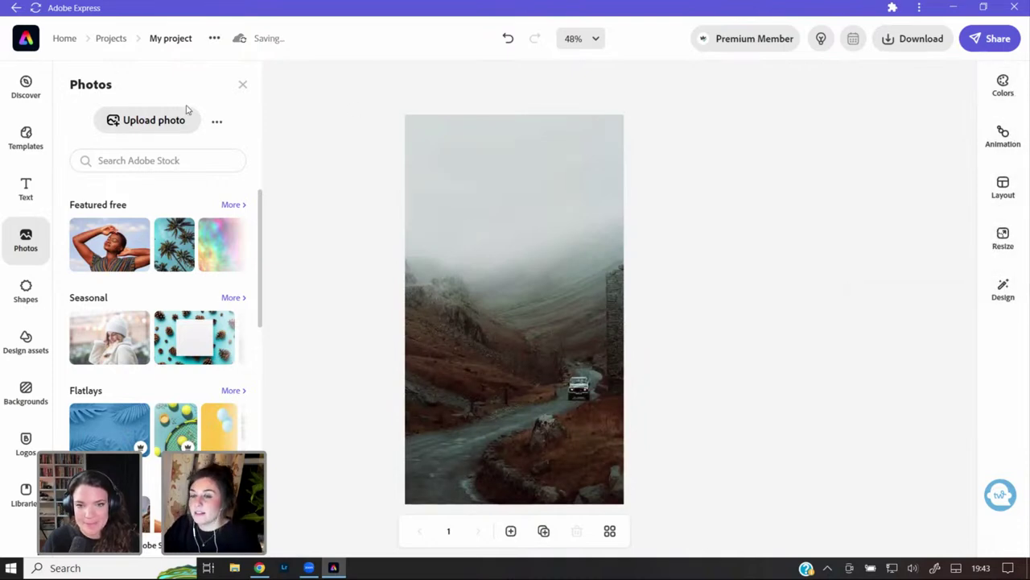
- Apply the Blur effect to the road background photo at its minimum strength
click(465, 263)
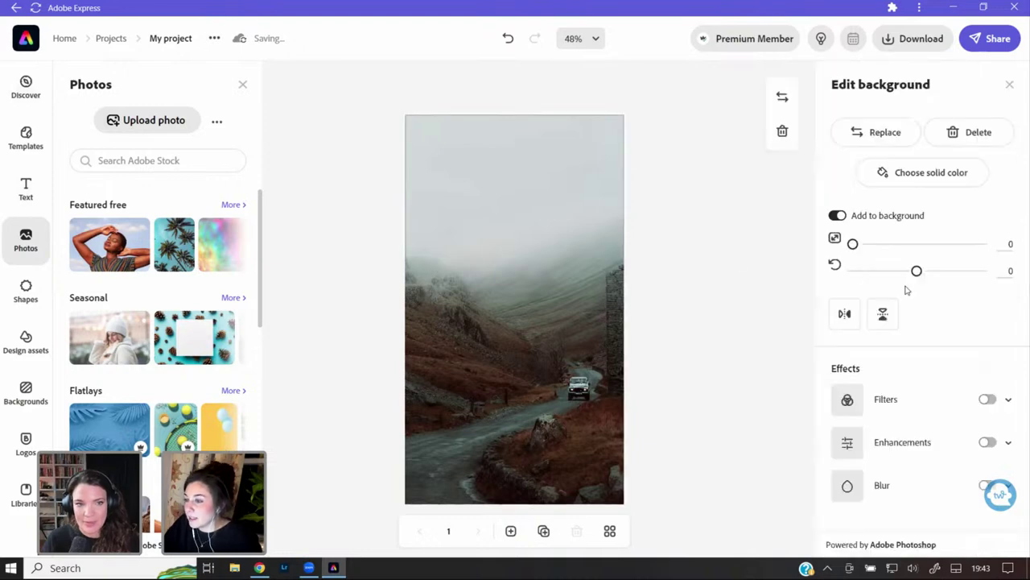
click(855, 490)
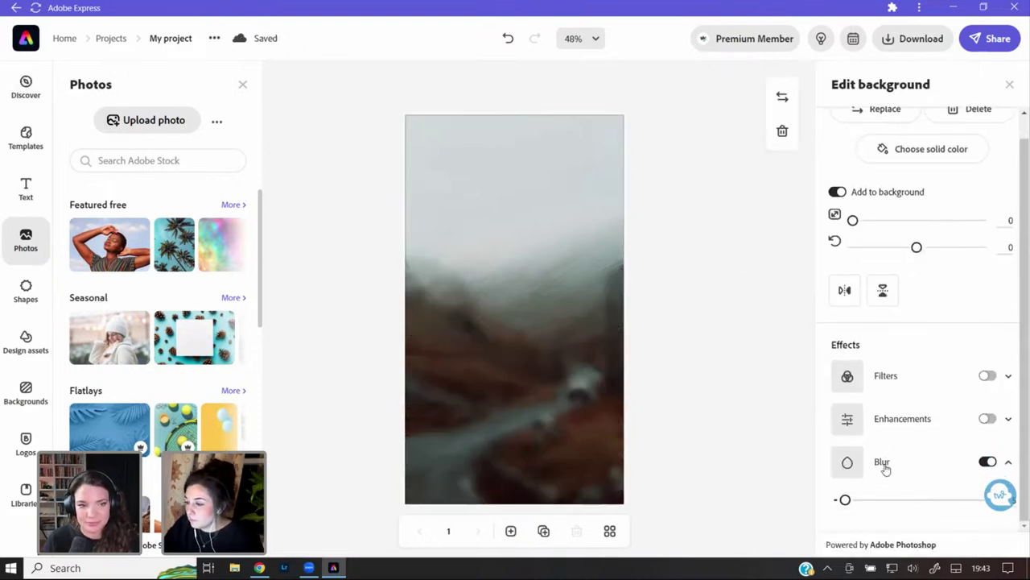
drag(853, 500, 776, 518)
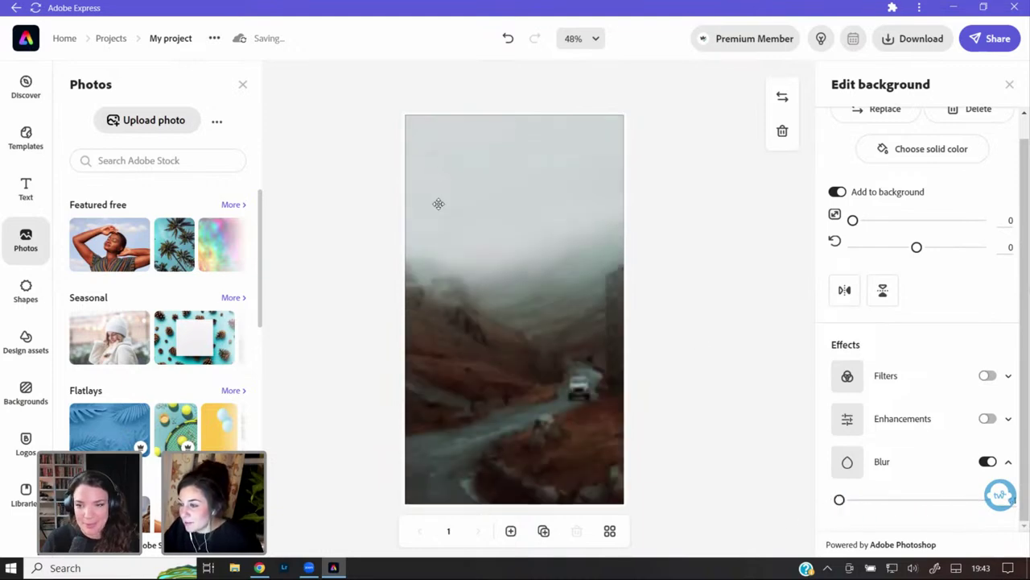
- Add a text box to the story reading "Transform your photos using"
click(26, 189)
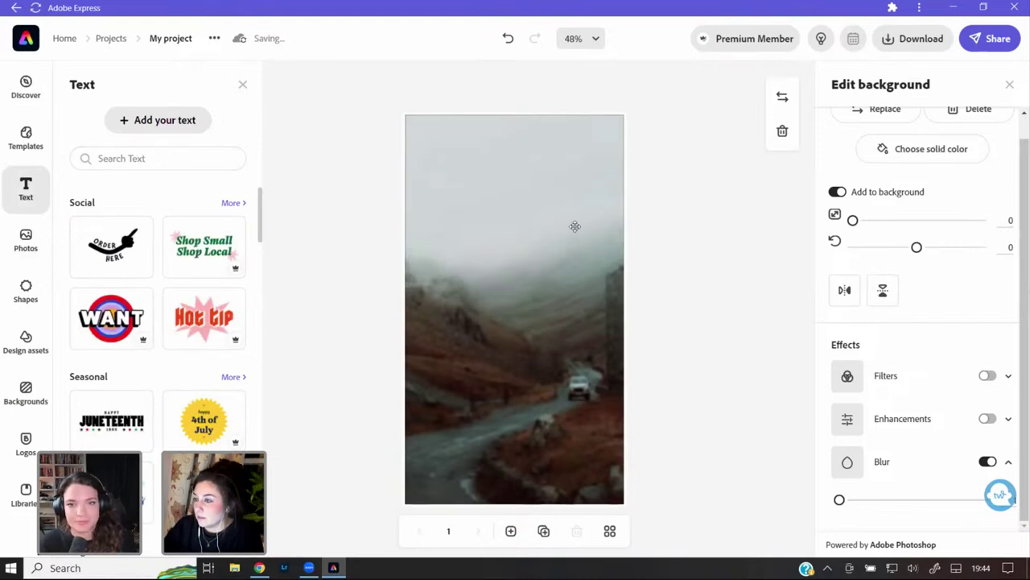
scroll(1006, 222, up, 1)
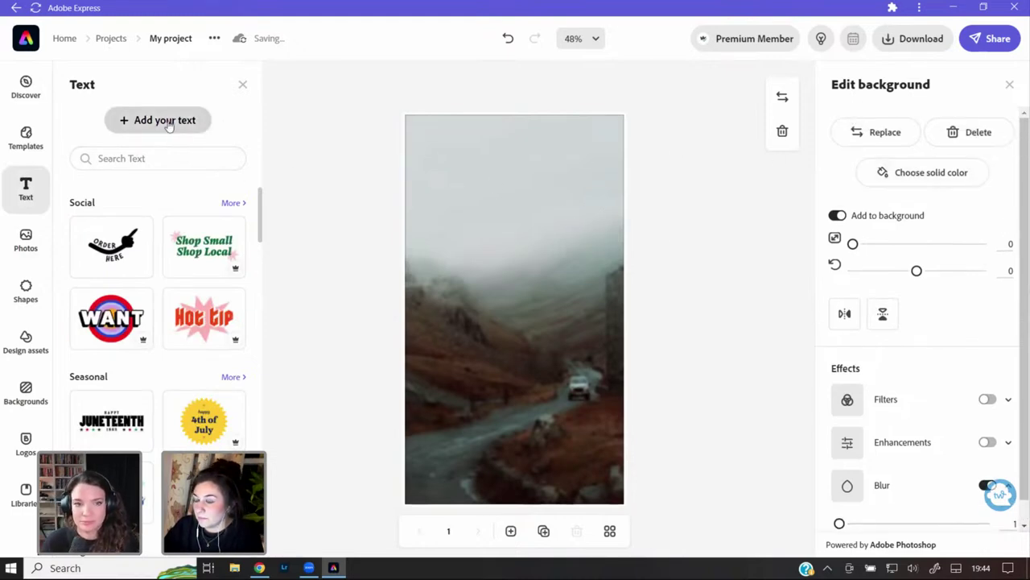
key(t)
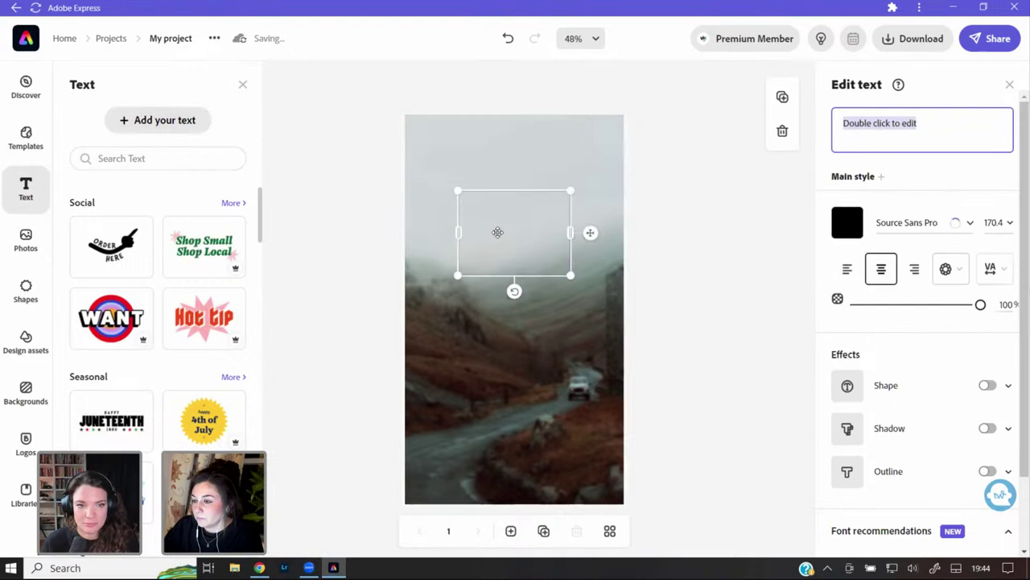
click(922, 129)
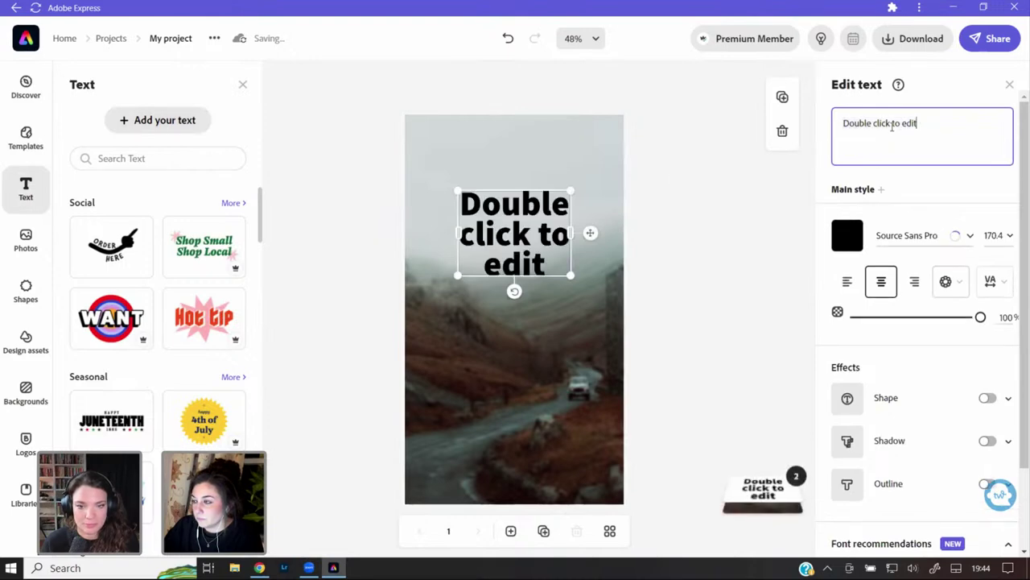
drag(931, 123, 829, 129)
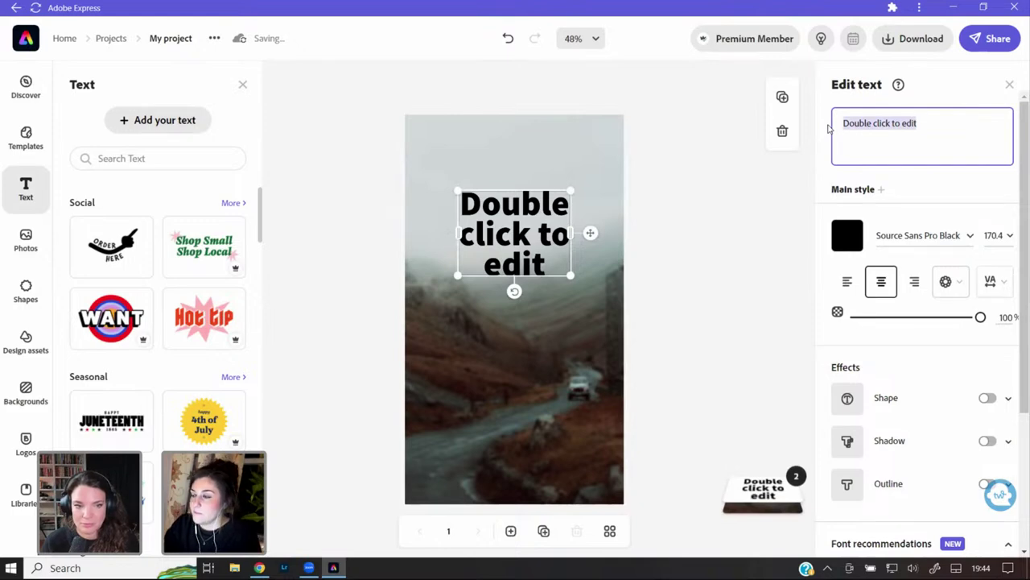
text(Trans)
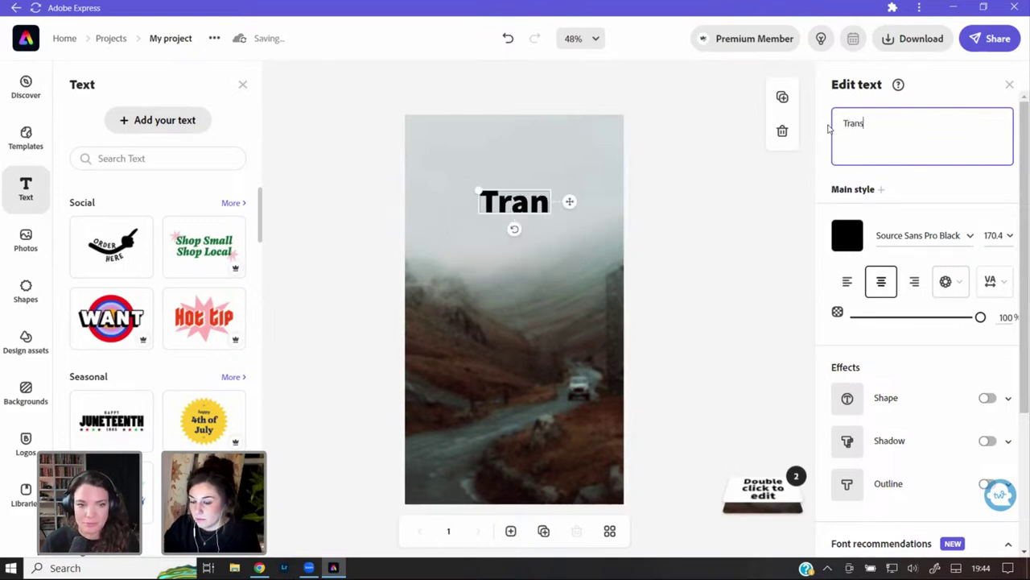
text(form y)
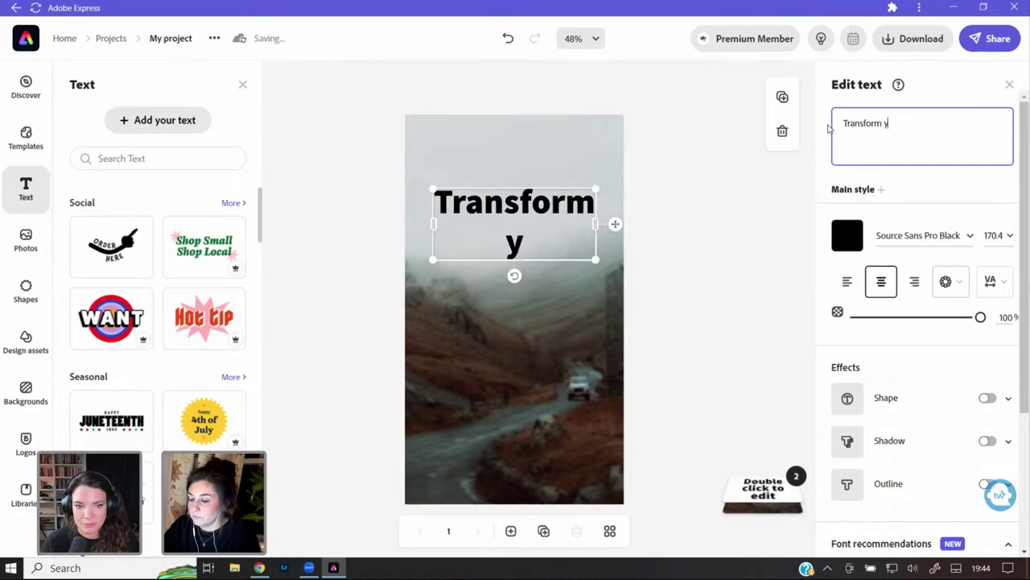
text(our photos)
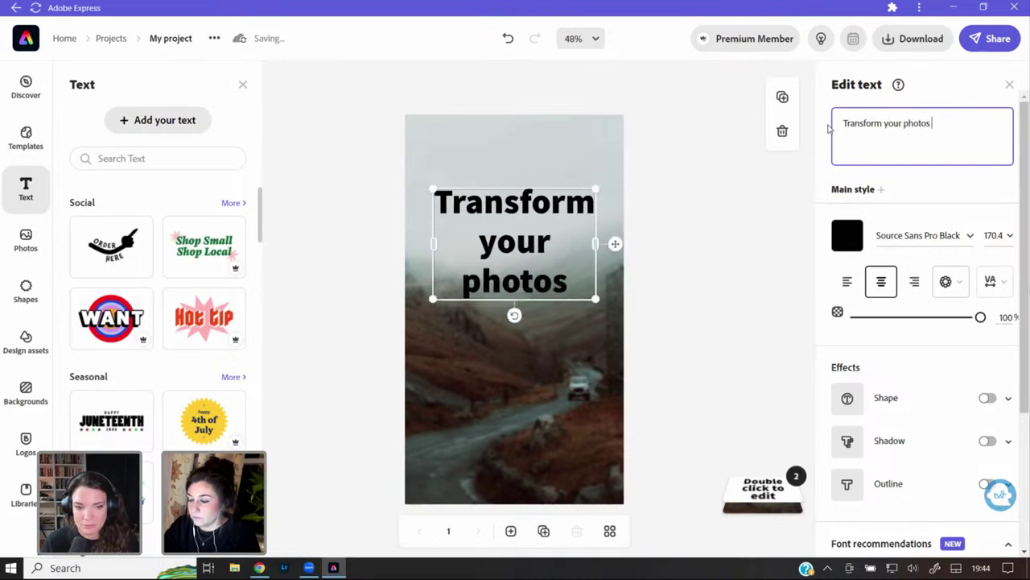
text( using)
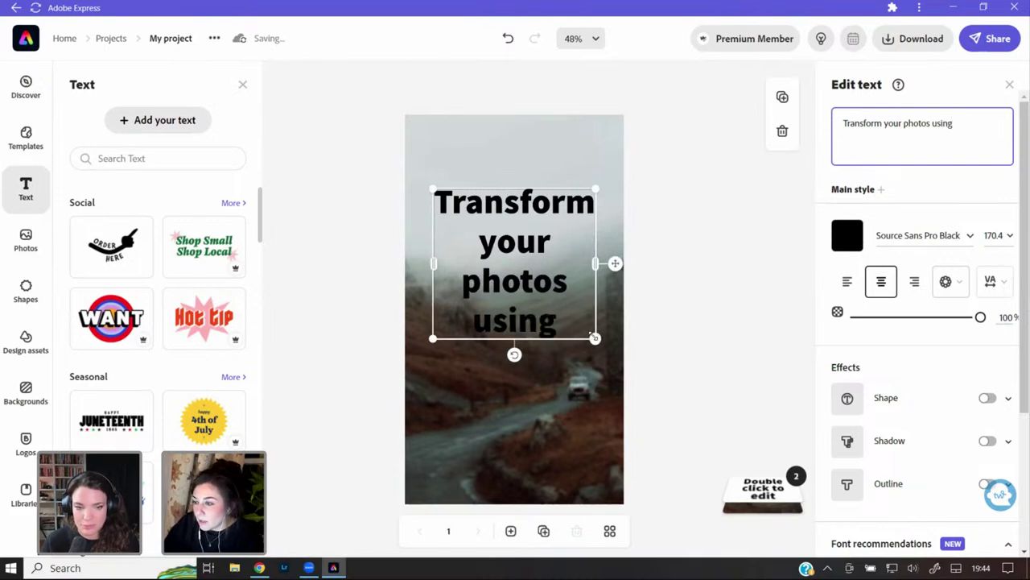
- Shorten the text to "Transform your photos", resize it to about 109, and centre it near the top of the story
drag(595, 338, 555, 212)
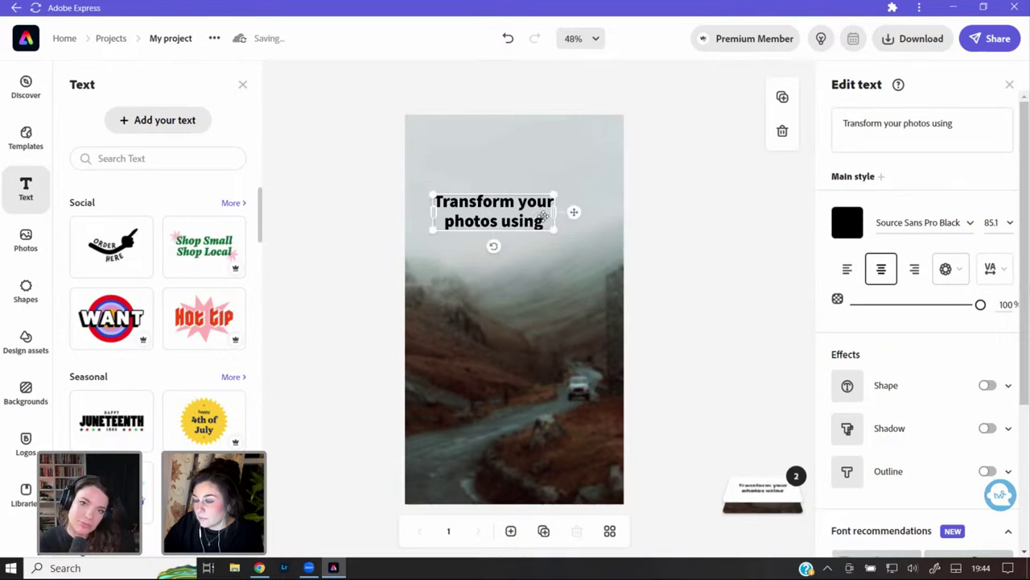
double_click(539, 222)
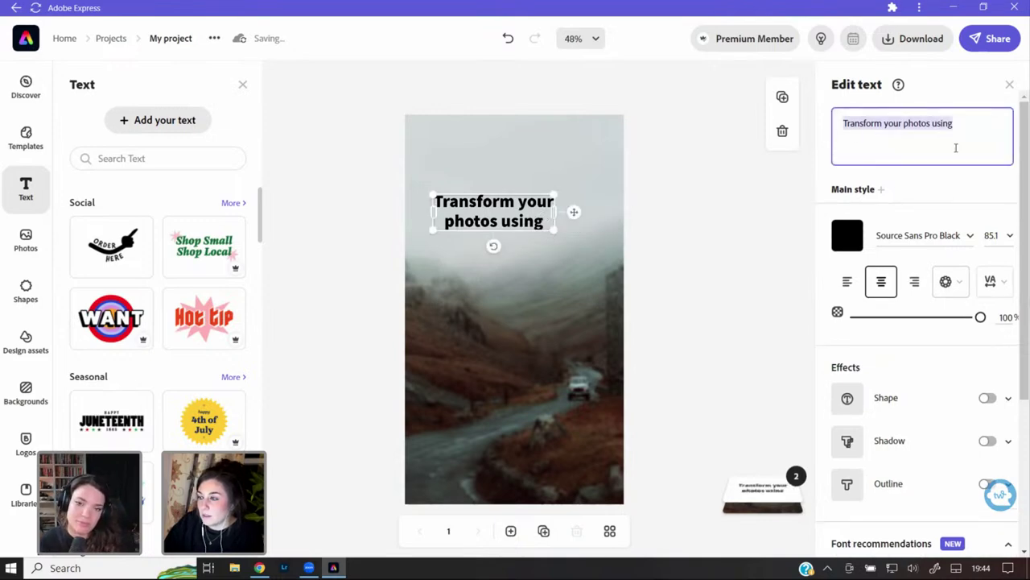
click(963, 125)
key(BackSpace)
key(BackSpace)
key(BackSpace)
key(BackSpace)
key(BackSpace)
key(BackSpace)
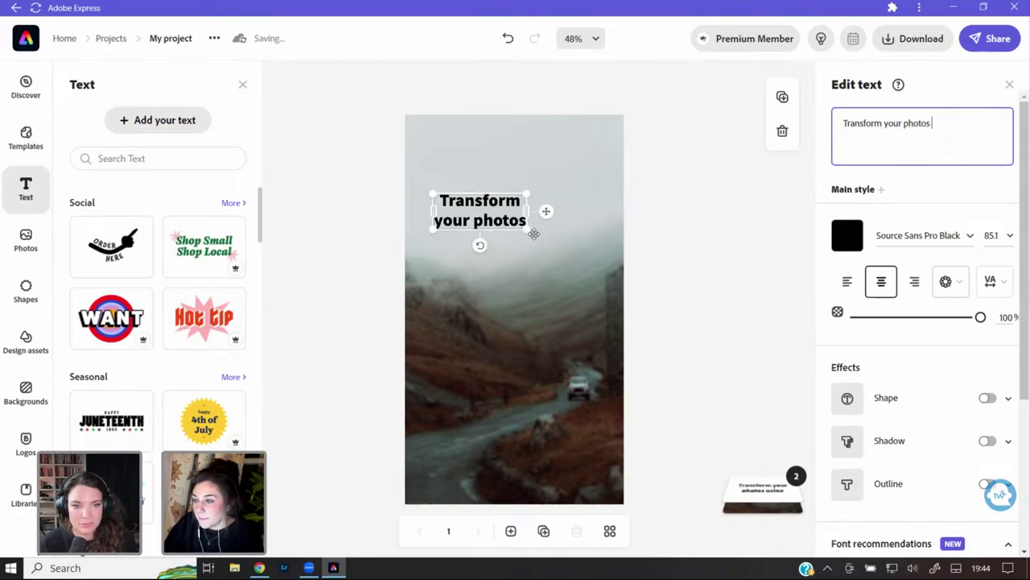
mouse_move(541, 241)
mouse_down()
mouse_move(543, 232)
mouse_move(552, 244)
mouse_up()
drag(516, 203, 533, 168)
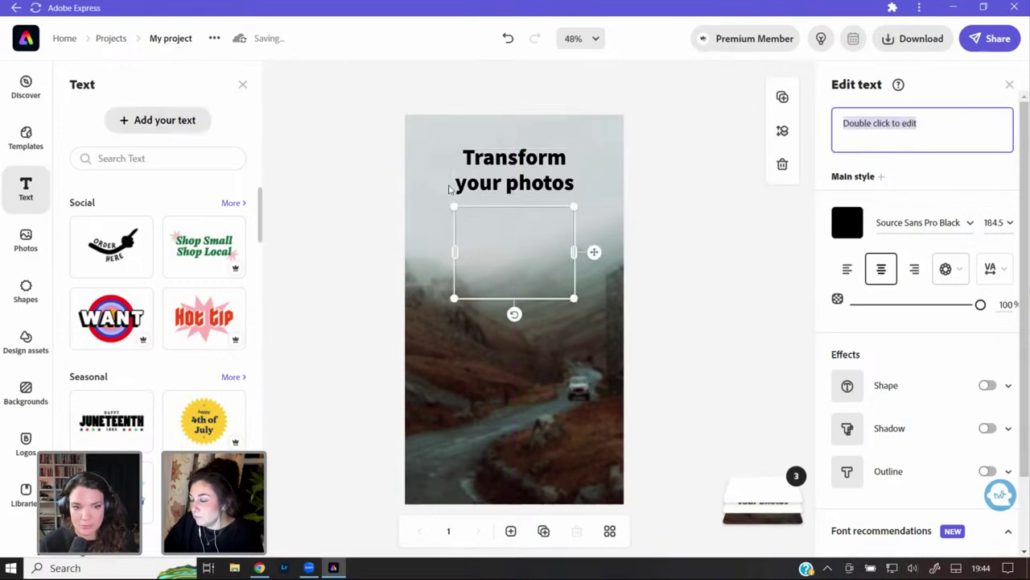
- Add a second text box reading "Using Masking Tools" and shrink it to about 54, centred directly beneath the heading
click(917, 123)
drag(819, 123, 805, 126)
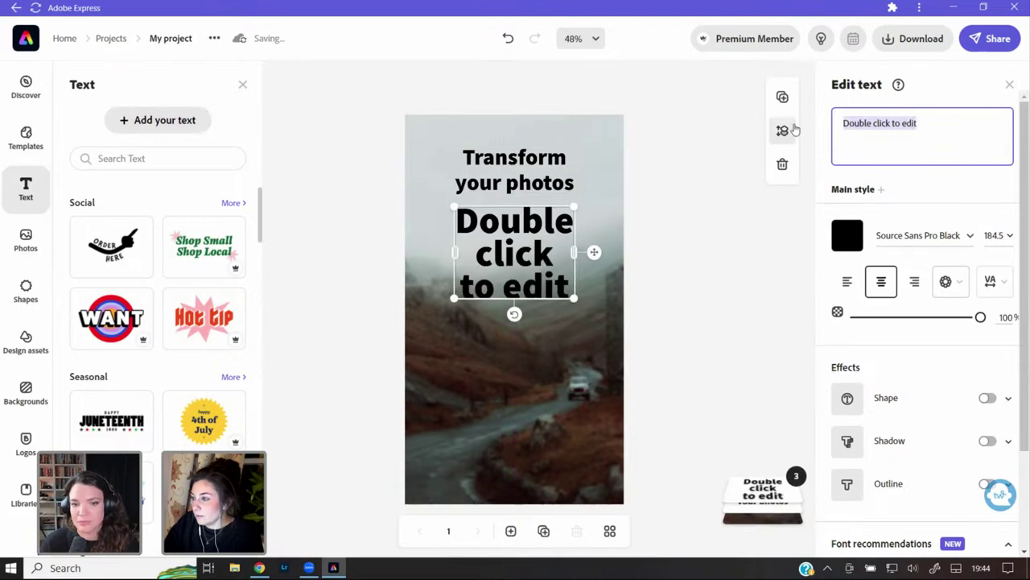
text(Using )
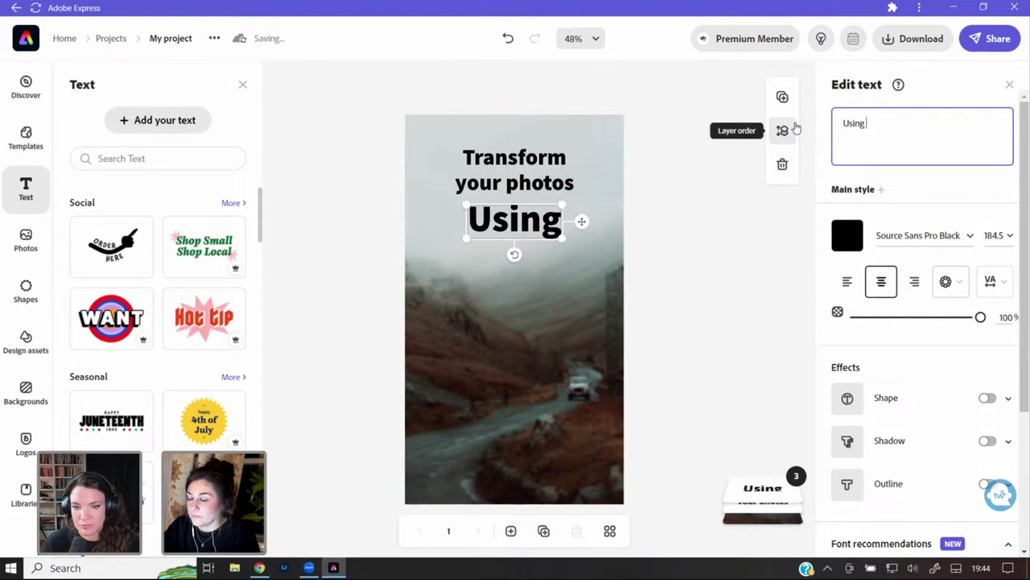
text(Ms)
key(BackSpace)
text(asking Toll)
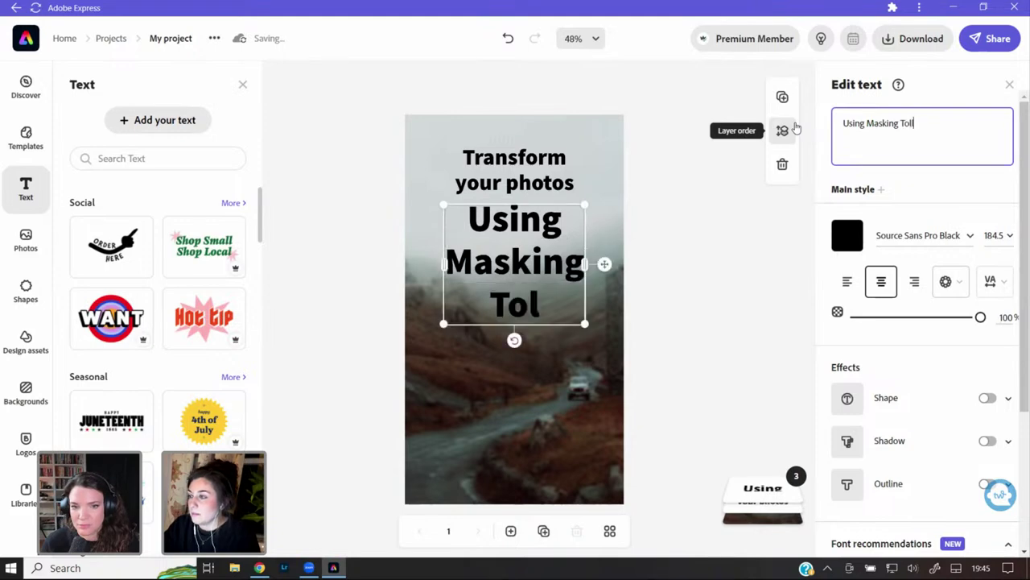
key(BackSpace)
key(BackSpace)
text(ols)
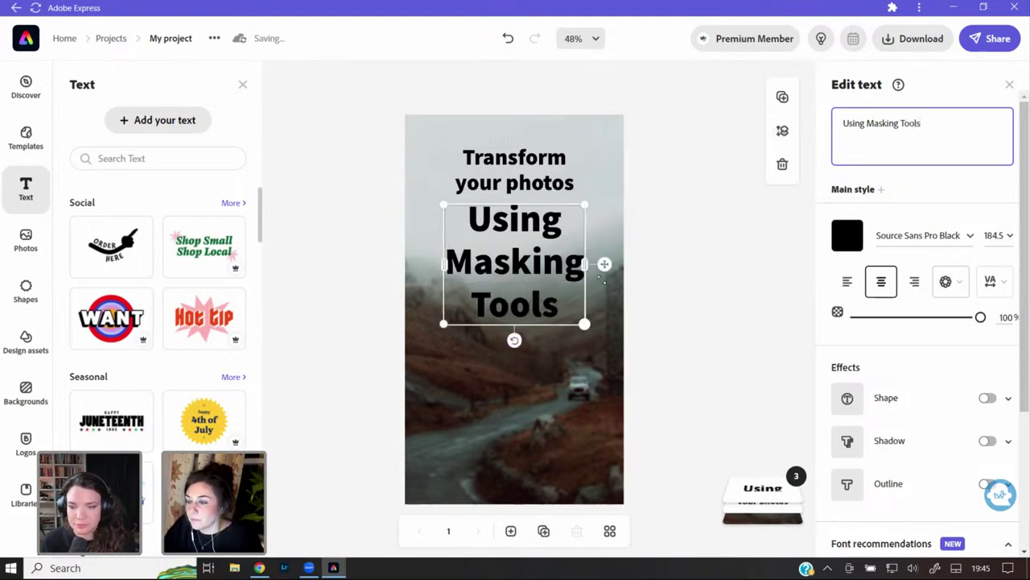
drag(603, 264, 540, 209)
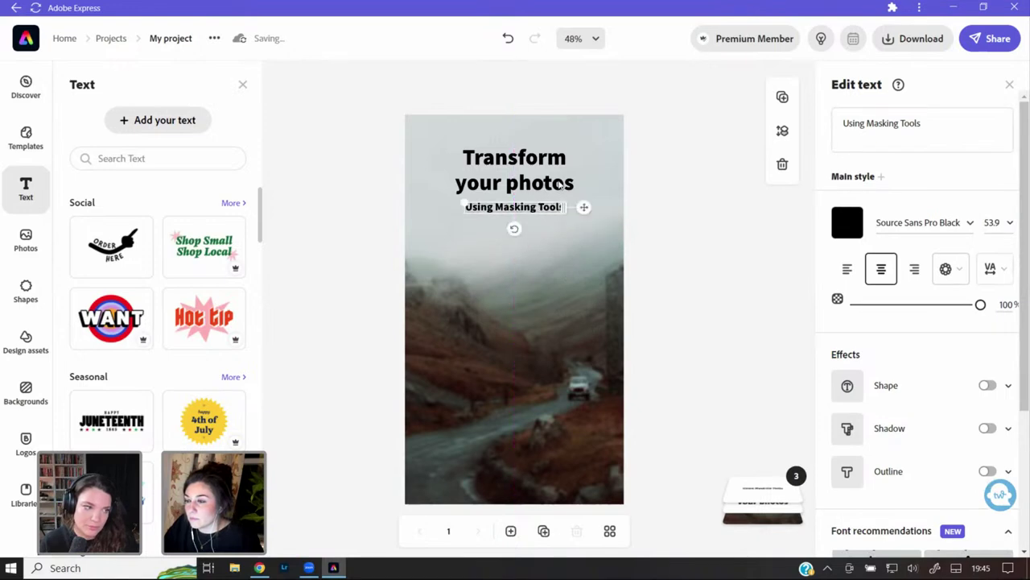
- Give the "Transform your photos" heading an outline in off-white #FDFBF4
click(560, 186)
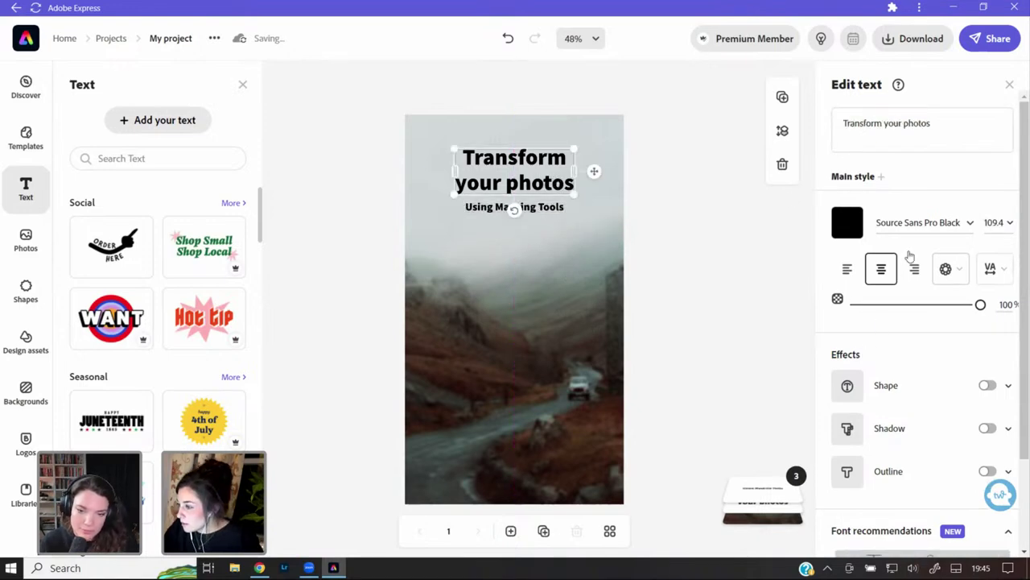
scroll(904, 386, down, 2)
scroll(904, 386, down, 2)
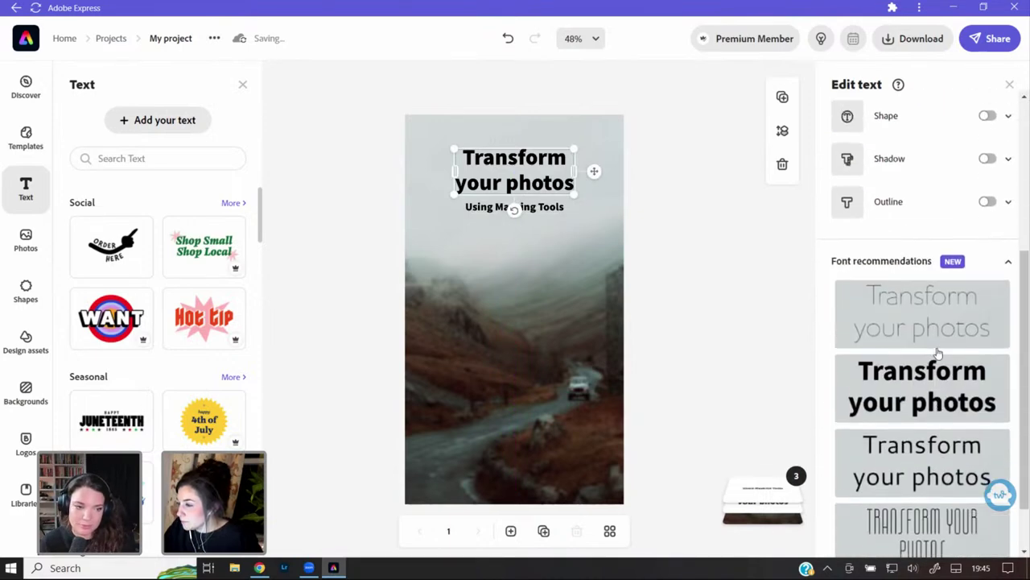
scroll(942, 346, up, 3)
click(988, 403)
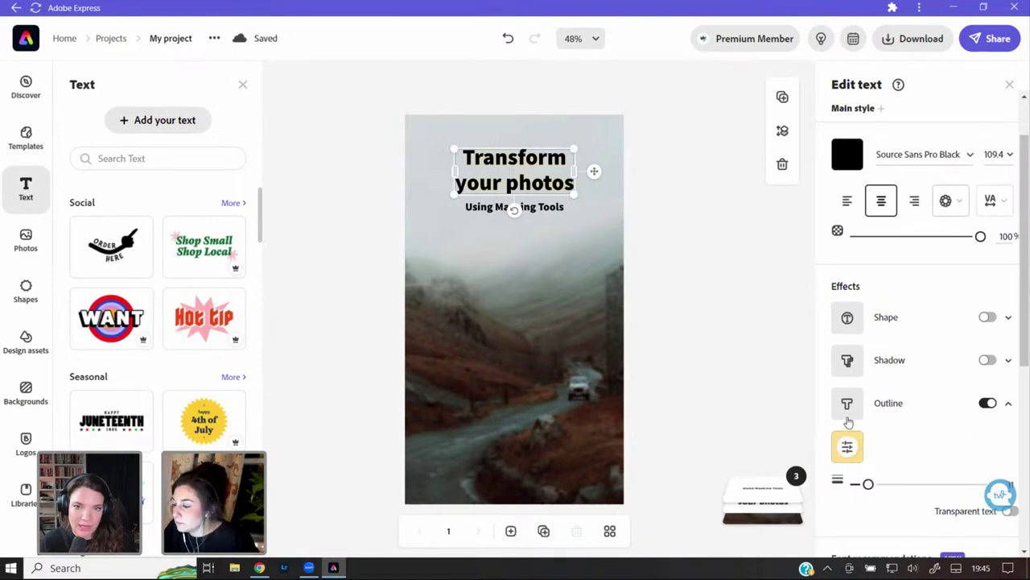
click(847, 449)
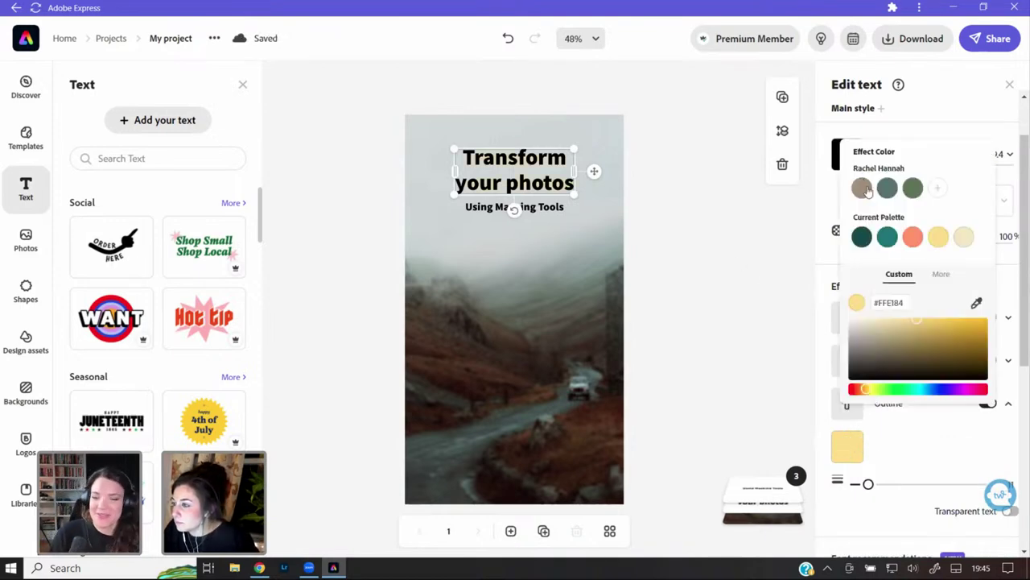
click(851, 325)
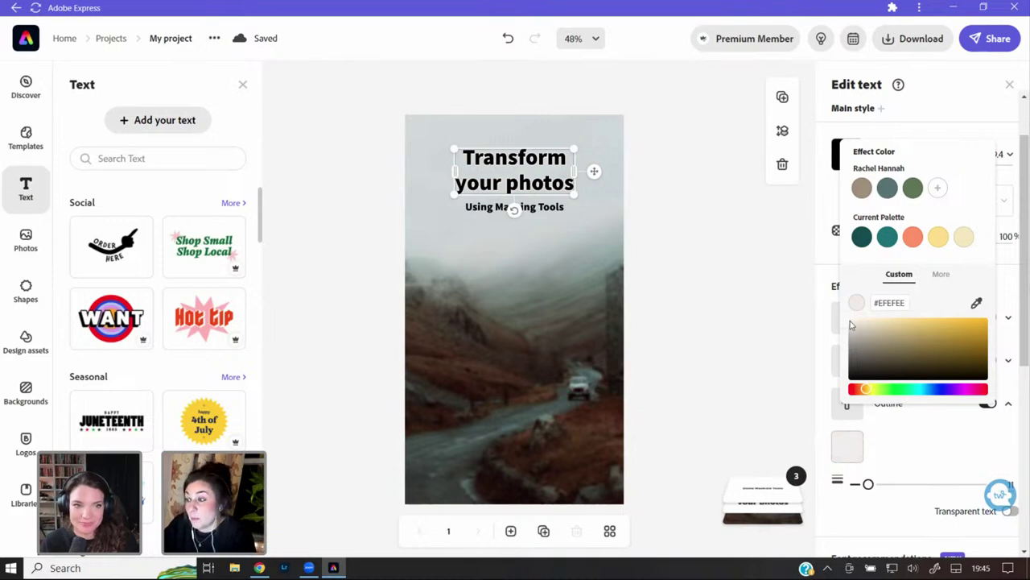
drag(851, 330, 855, 321)
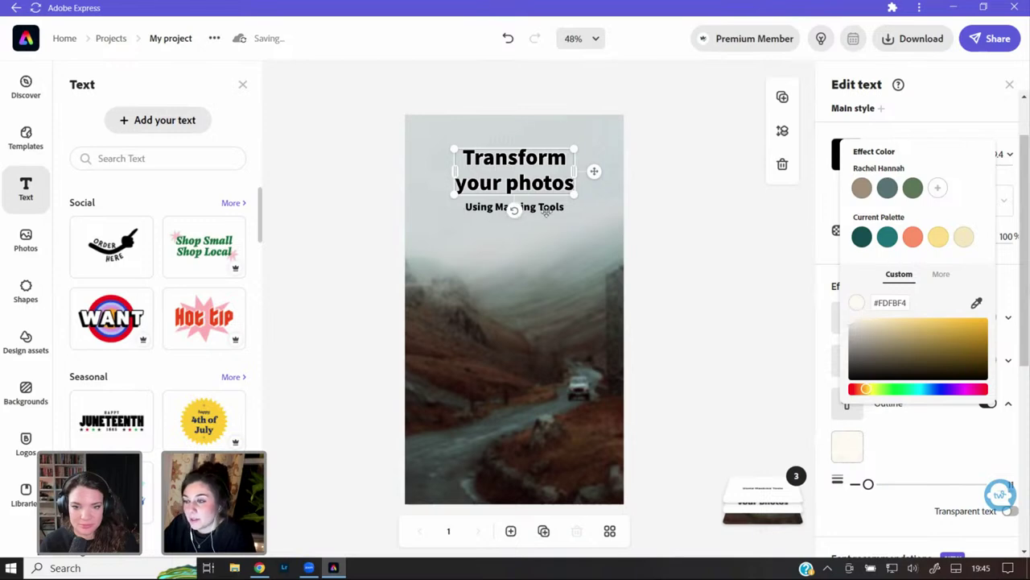
click(965, 111)
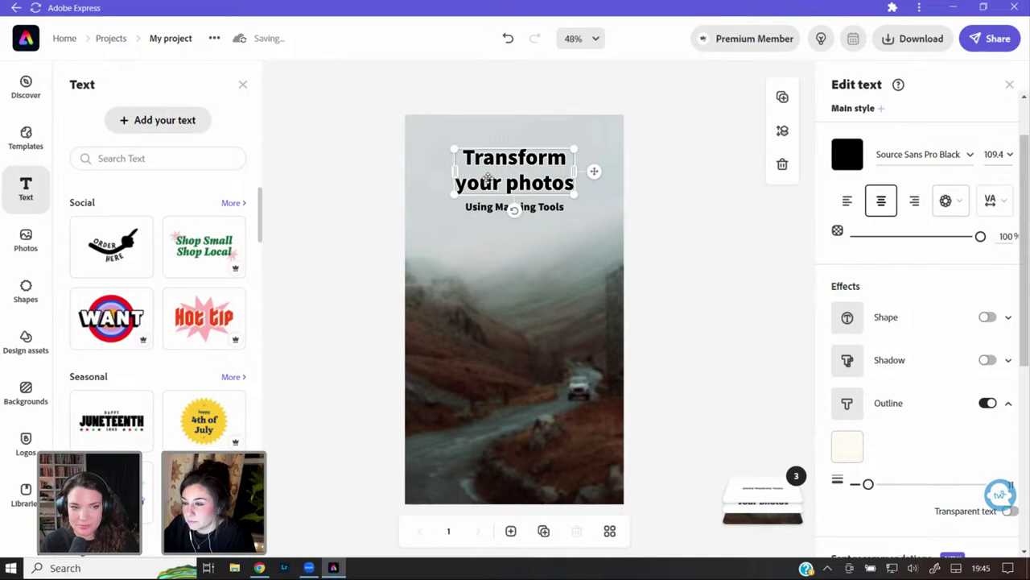
- Add a Highlight style to the heading and apply it only to the word "your"
click(881, 108)
click(459, 161)
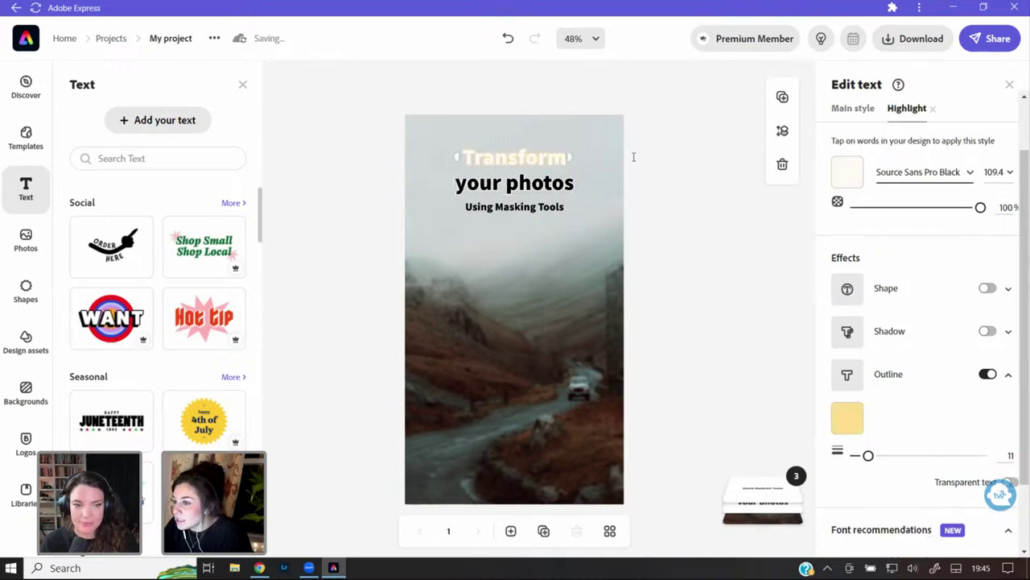
click(458, 185)
click(459, 158)
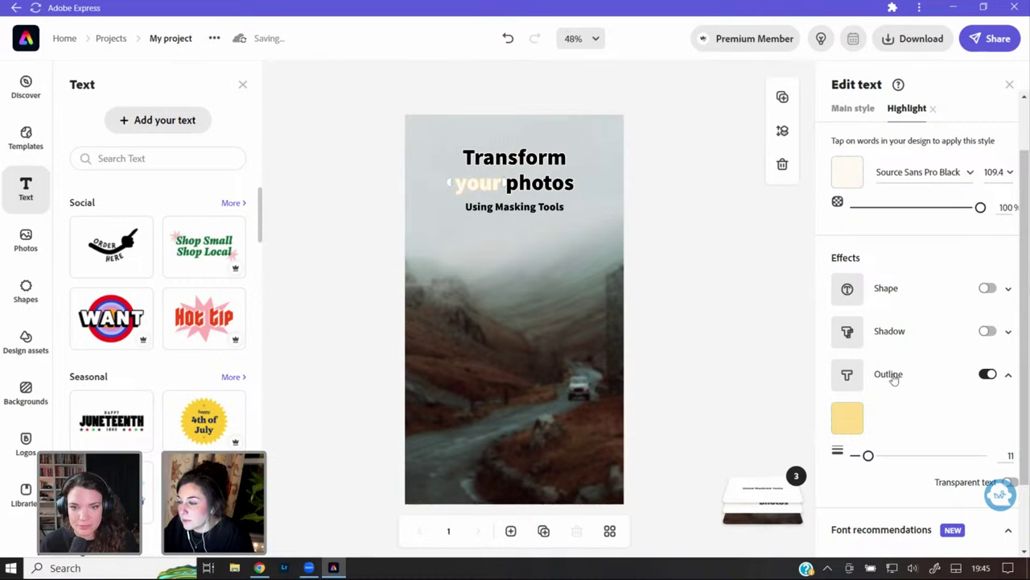
- Set the highlighted word's text colour to dark brown 3A3127, sampled from the road photo
click(849, 423)
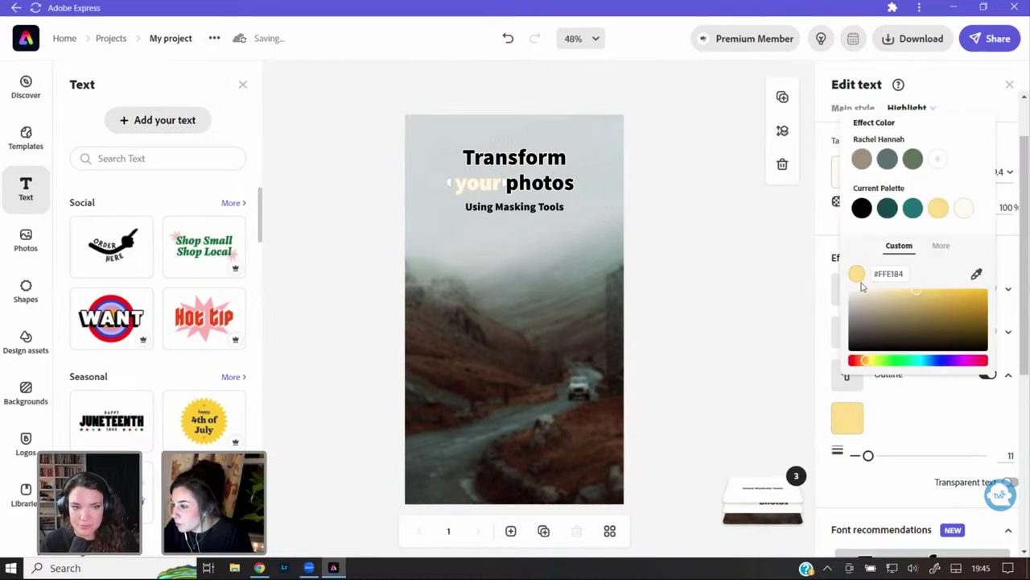
click(837, 175)
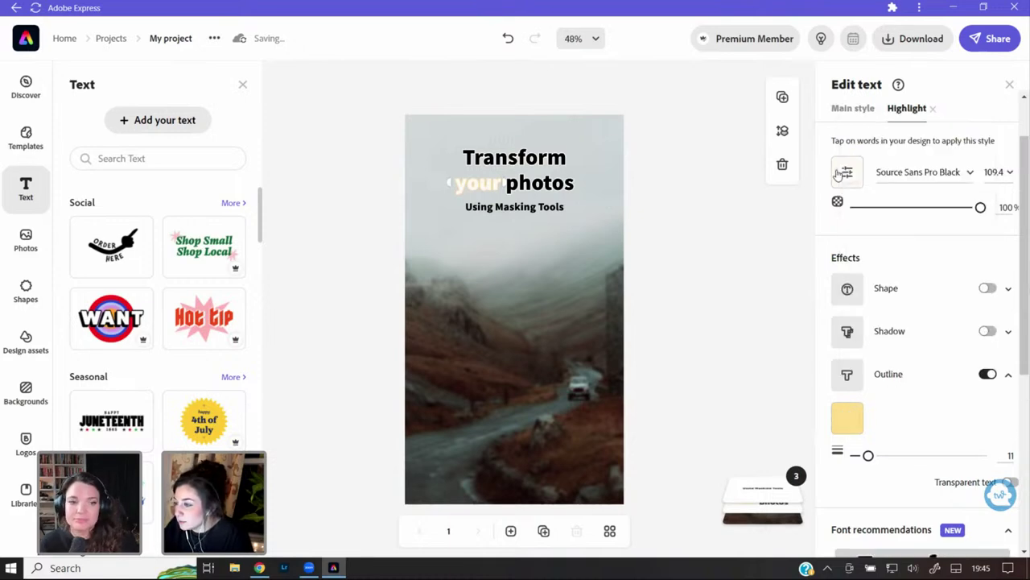
click(846, 174)
click(847, 174)
click(847, 174)
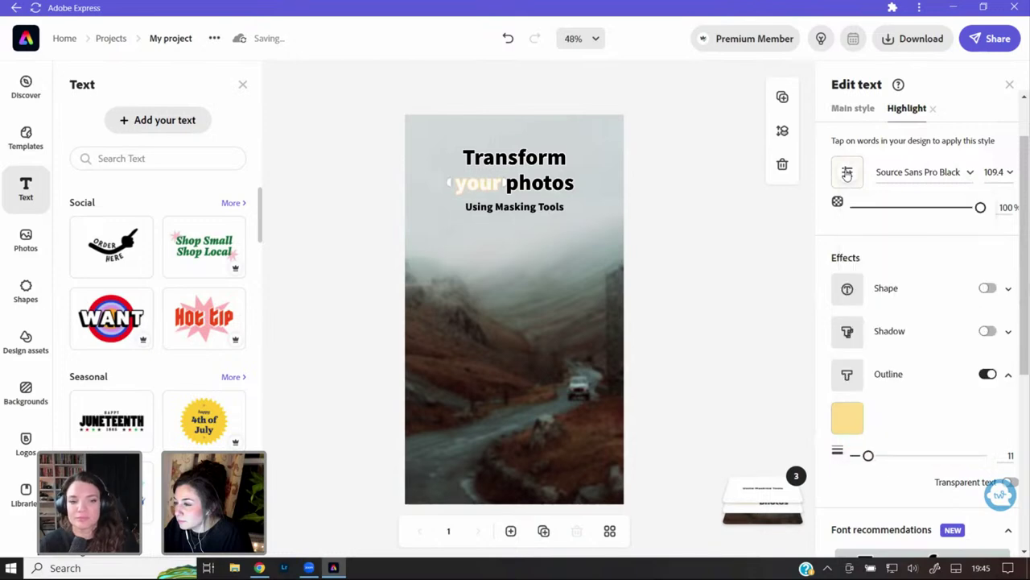
click(473, 342)
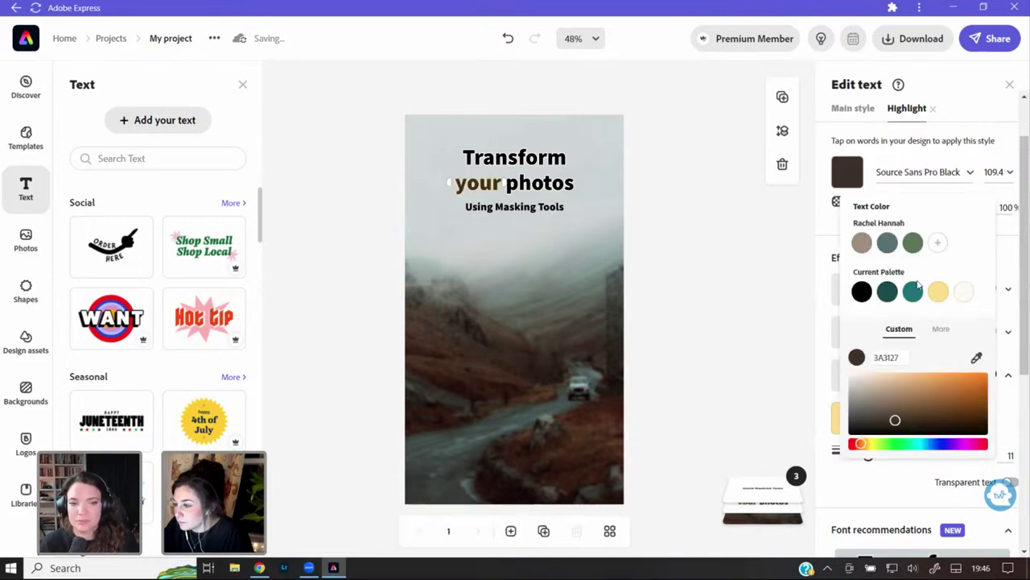
click(825, 354)
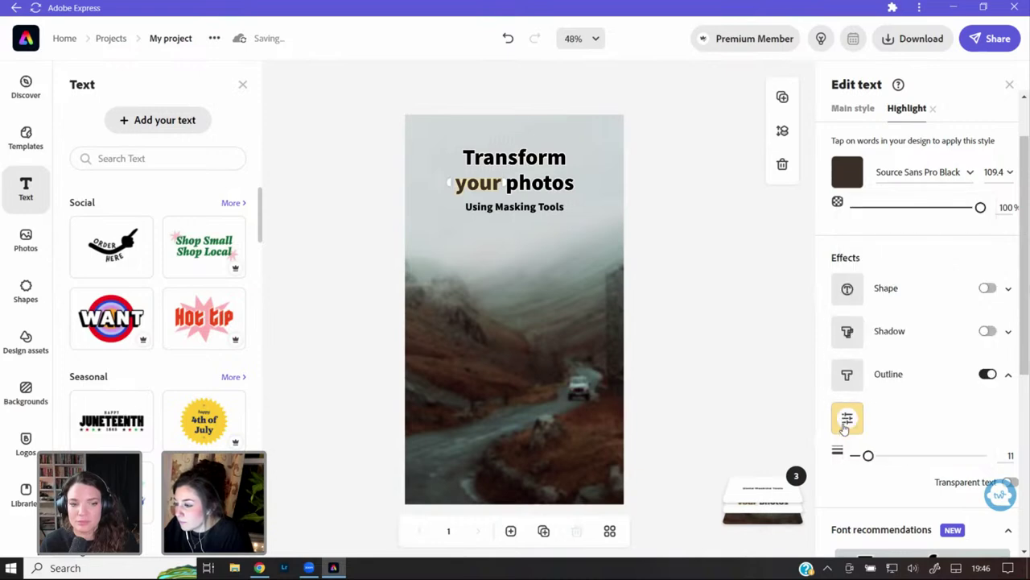
- Try black for the highlighted word's outline, and settle on off-white #FDFBF4
click(845, 420)
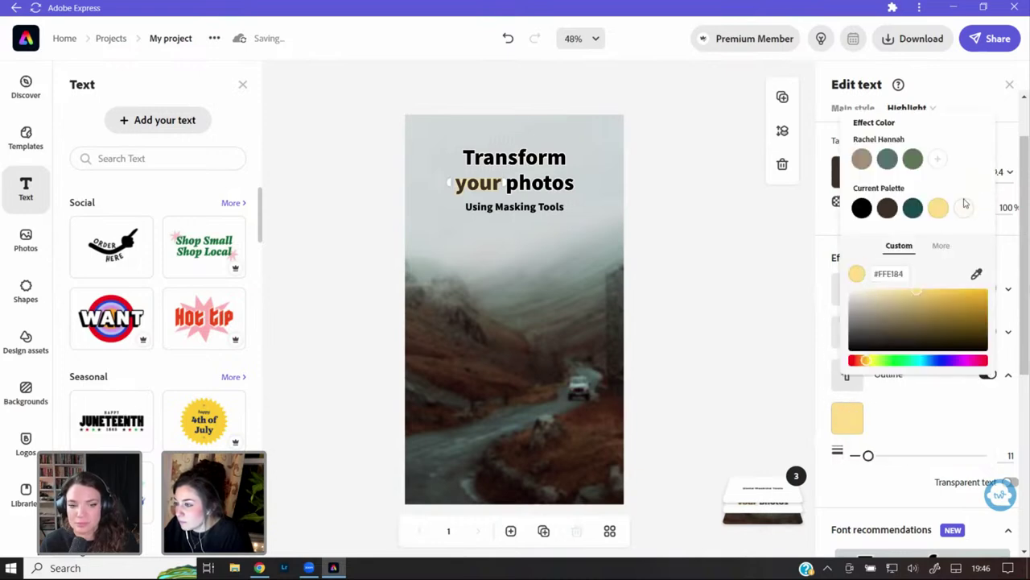
click(862, 209)
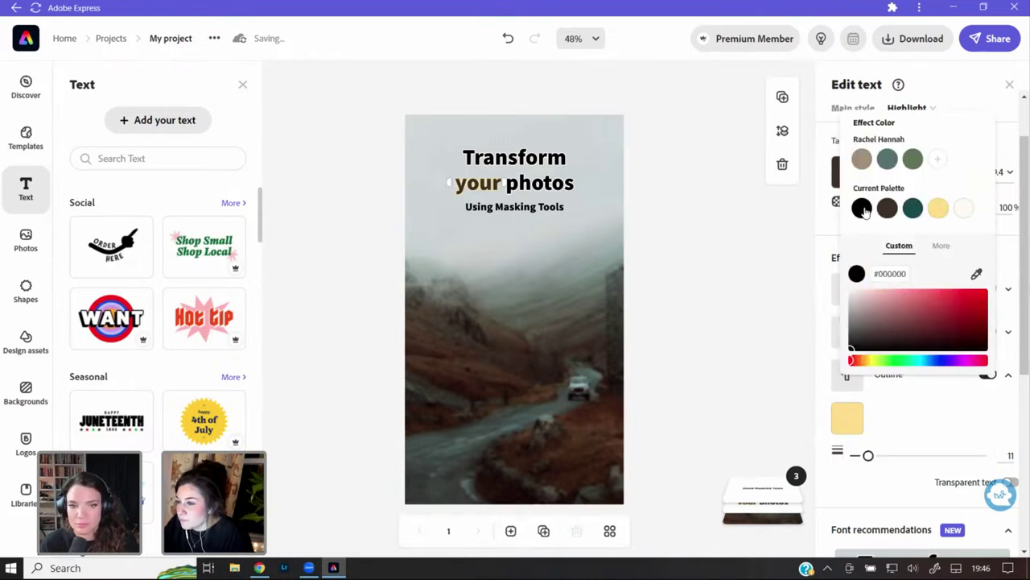
click(964, 214)
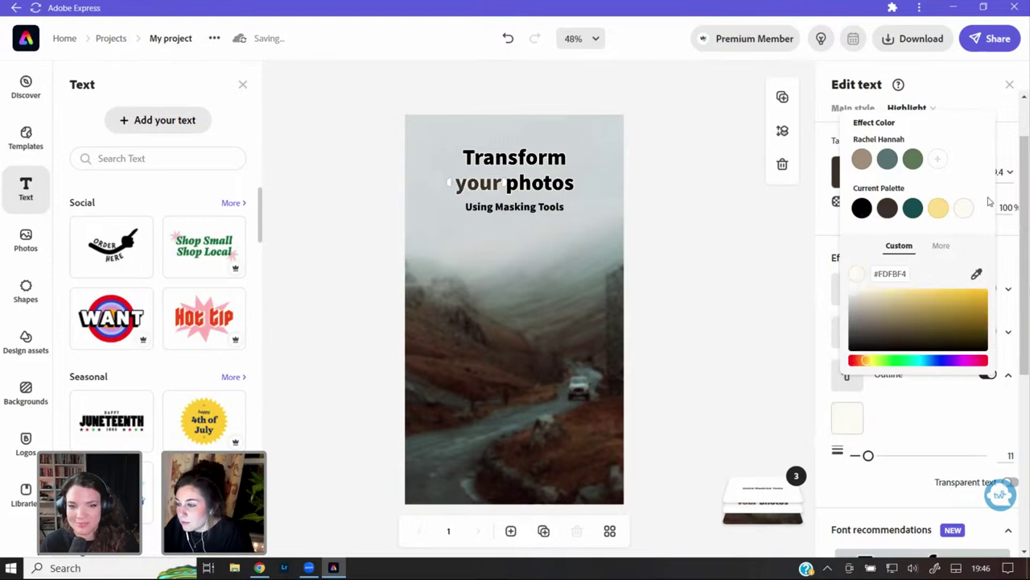
- Turn off the highlighted word's outline and recolour its text with photo samples, trying 423729 and then reddish brown 4D2D1B
click(925, 393)
click(989, 374)
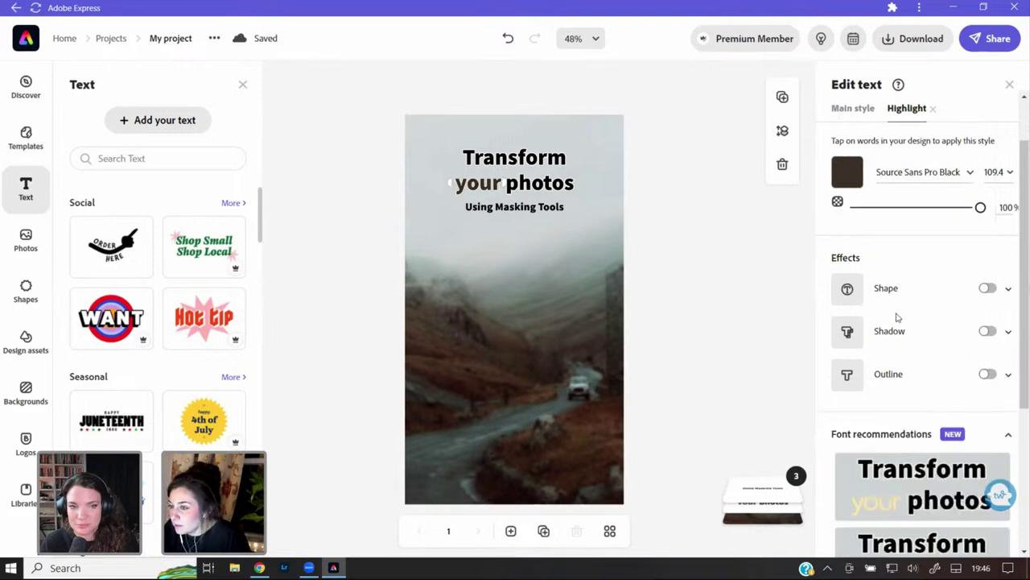
click(853, 176)
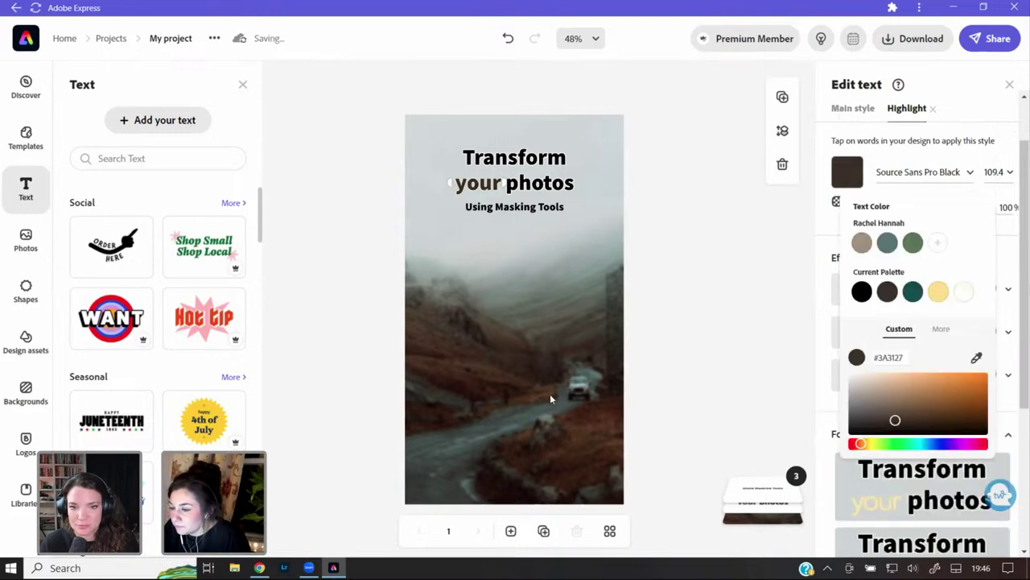
click(974, 356)
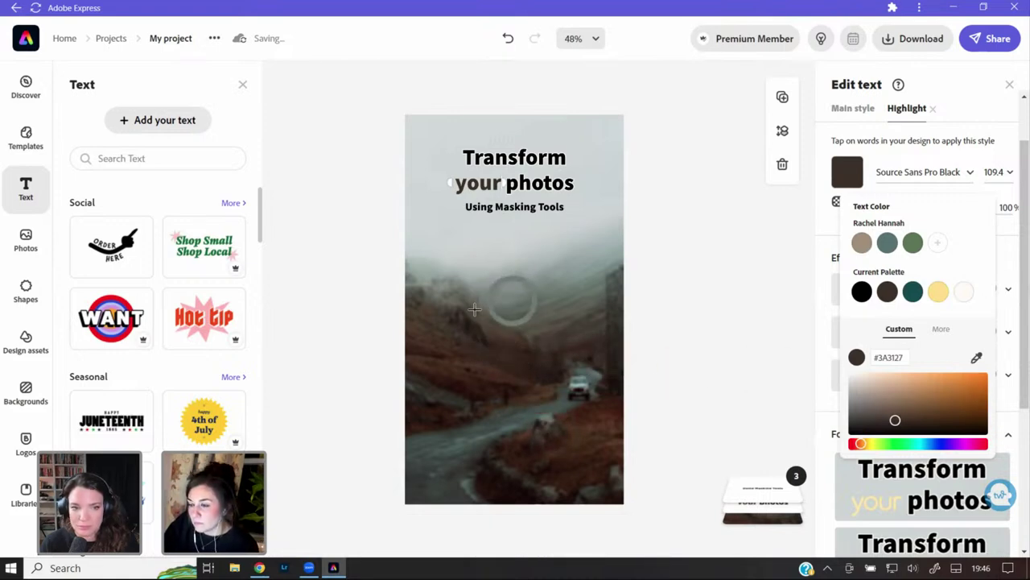
click(429, 325)
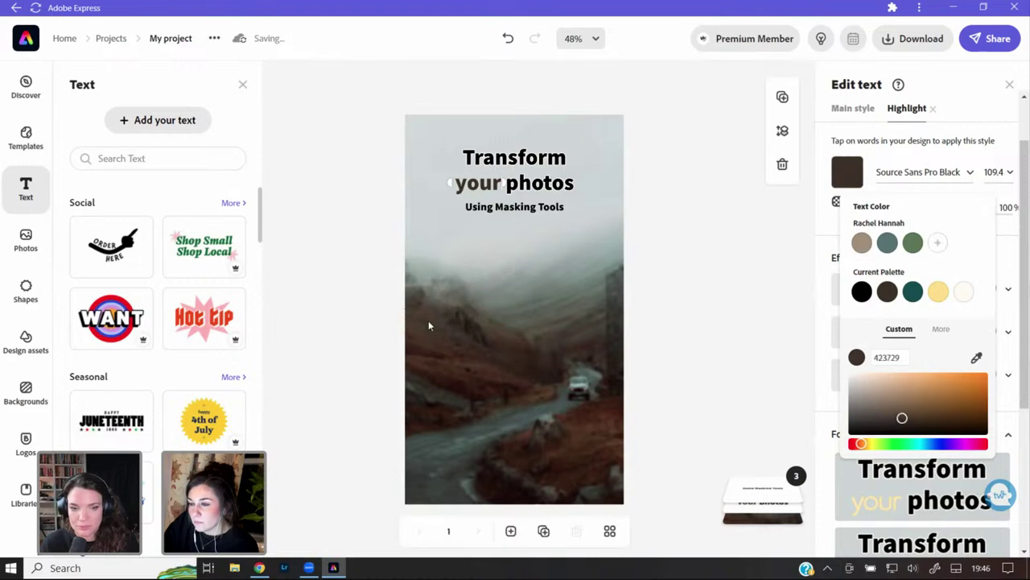
click(976, 358)
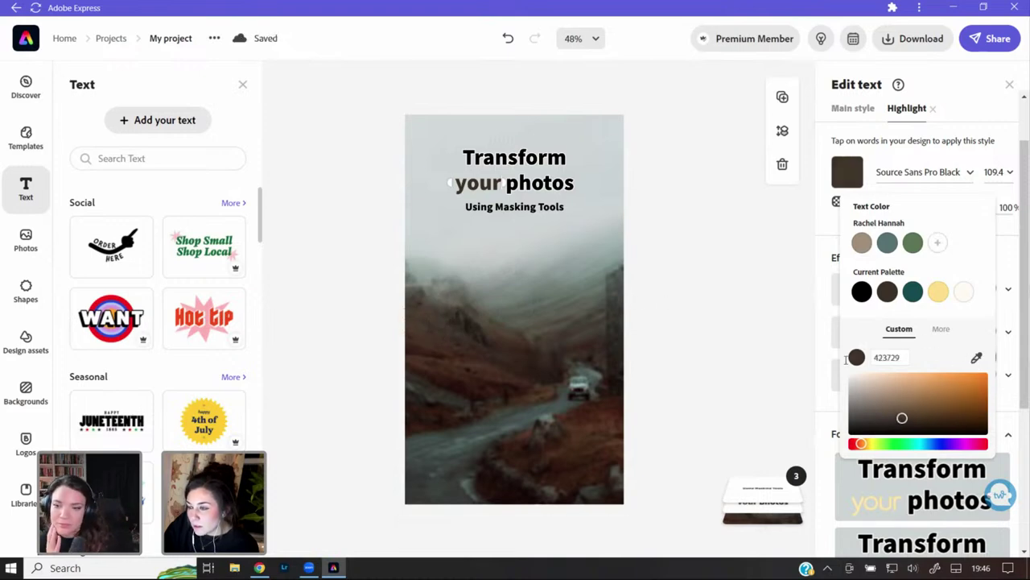
click(607, 418)
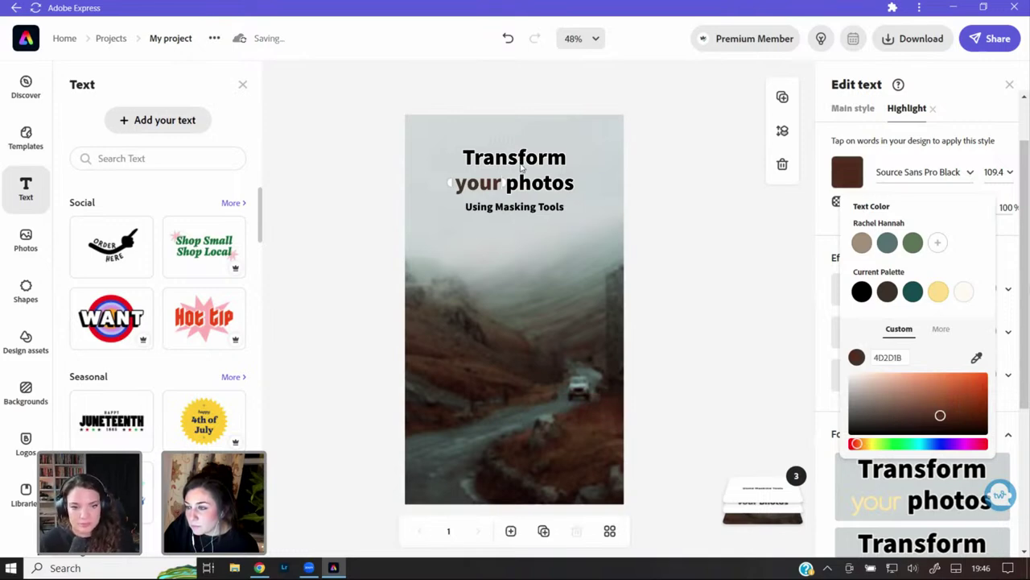
click(1018, 271)
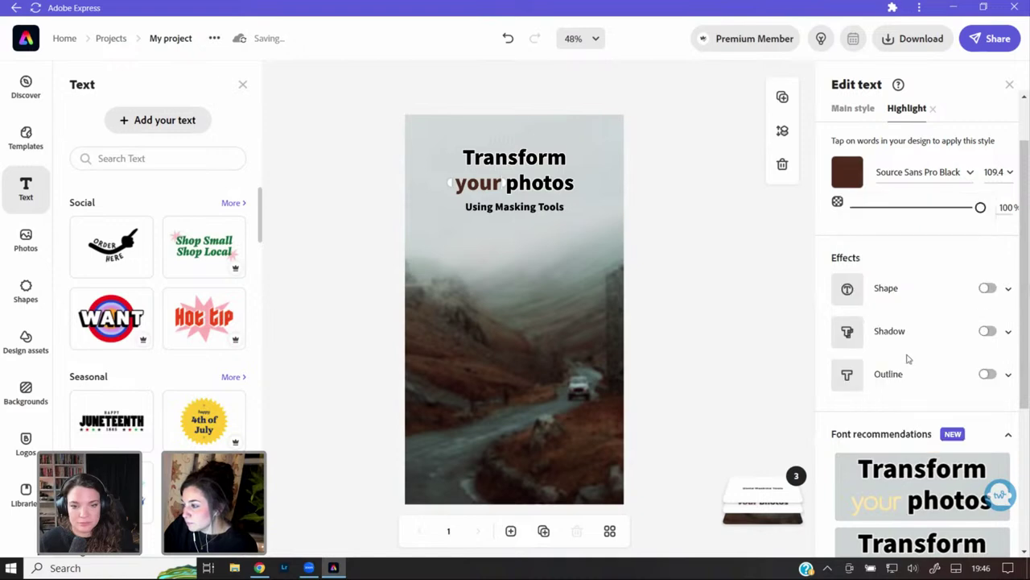
- Add a shadow to the highlighted word and change the shadow colour to off-white #F8F6F4
click(983, 332)
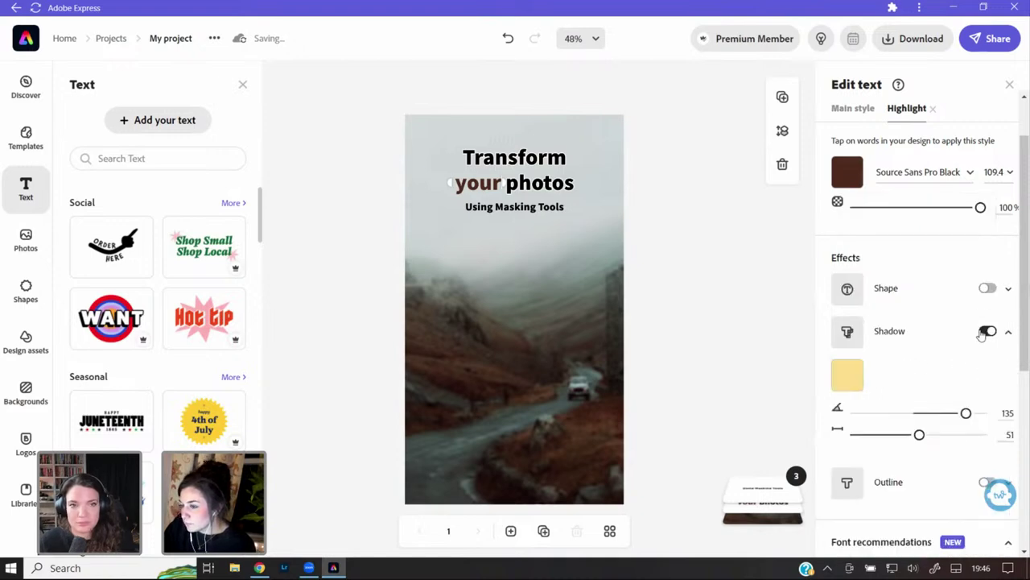
click(841, 382)
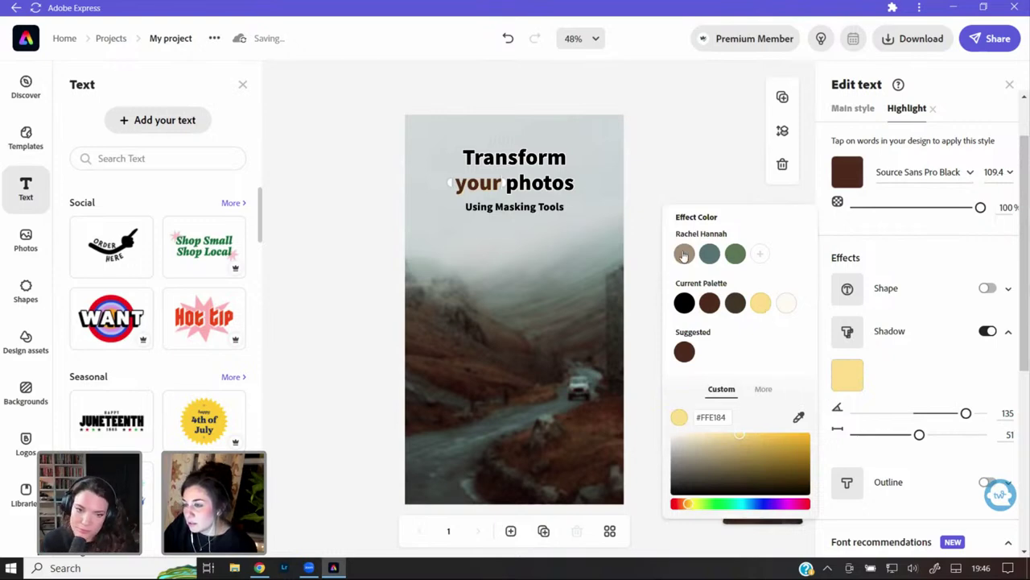
click(683, 255)
drag(698, 459, 678, 436)
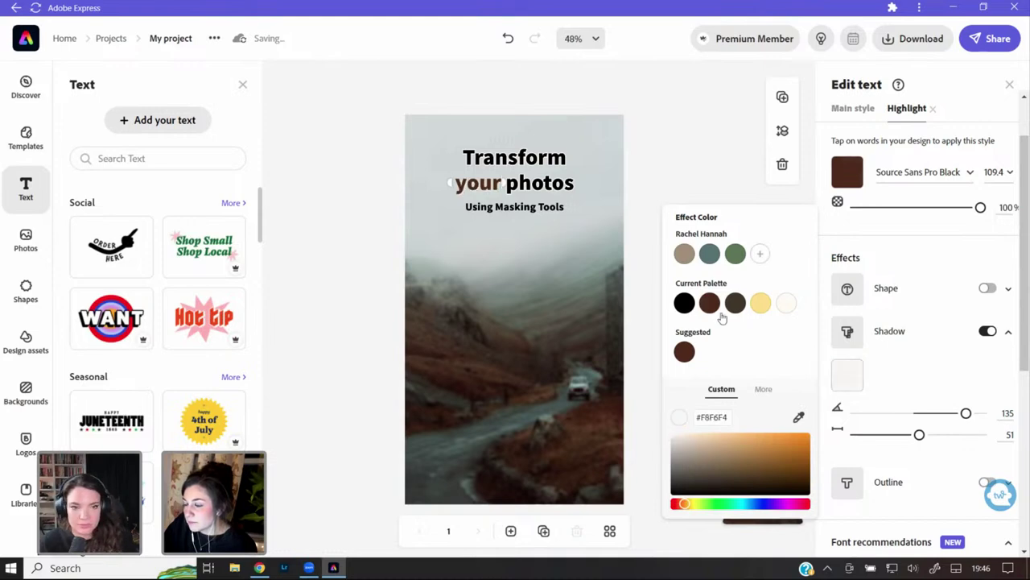
- Set the highlighted word's text colour to off-white #F5F2EE and give it a black #000000 outline
click(846, 172)
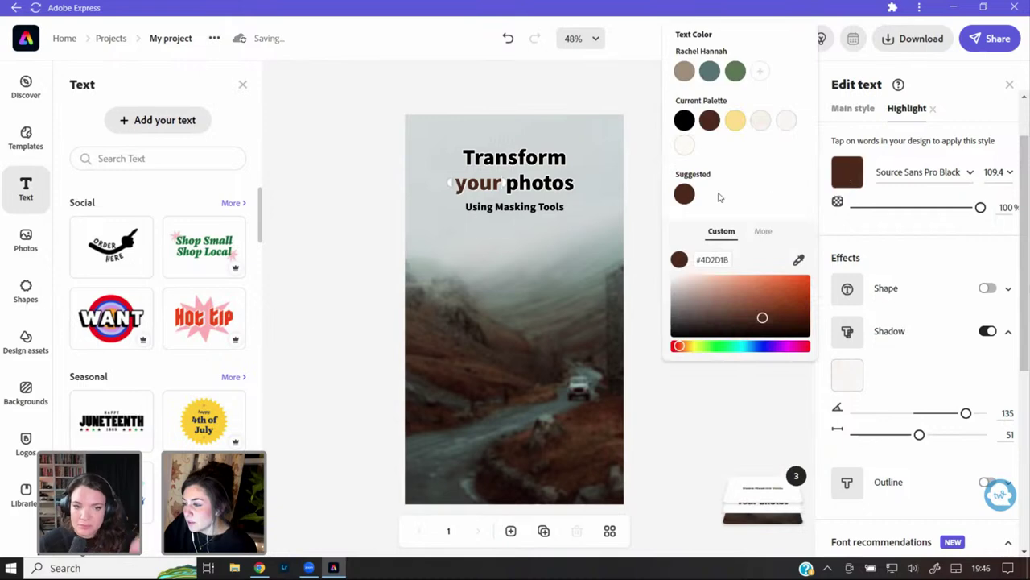
click(761, 121)
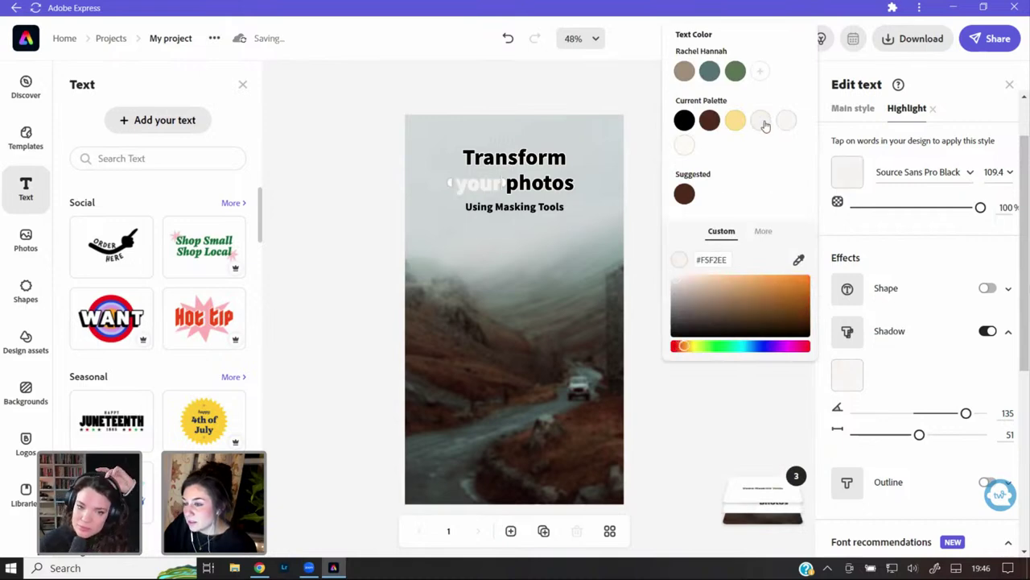
scroll(874, 325, down, 2)
scroll(861, 370, up, 1)
click(851, 416)
click(850, 459)
click(862, 176)
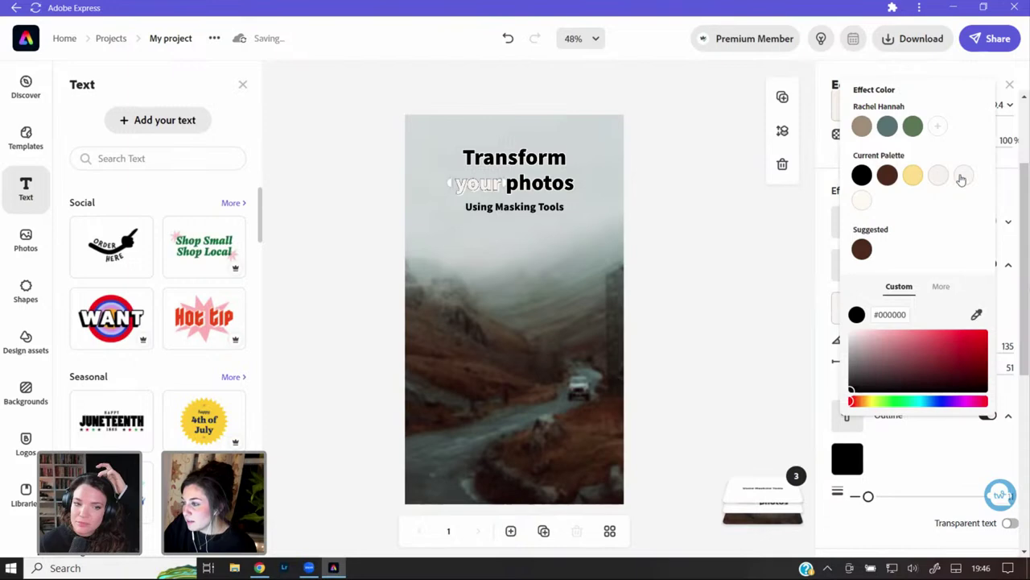
click(919, 452)
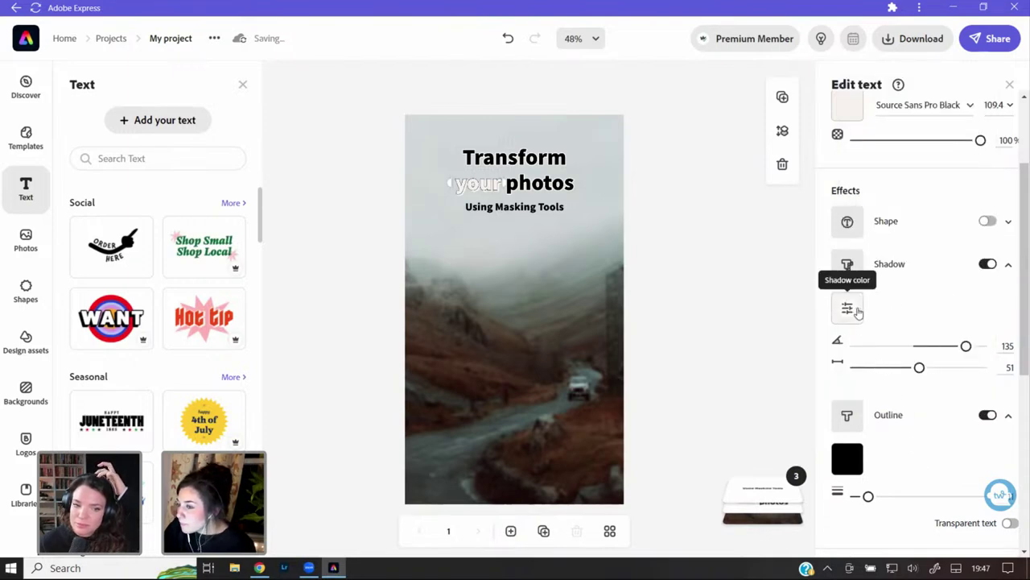
- Remove the highlighted word's shadow and set its outline thickness to 7, keeping the Highlight style only on "your"
click(985, 265)
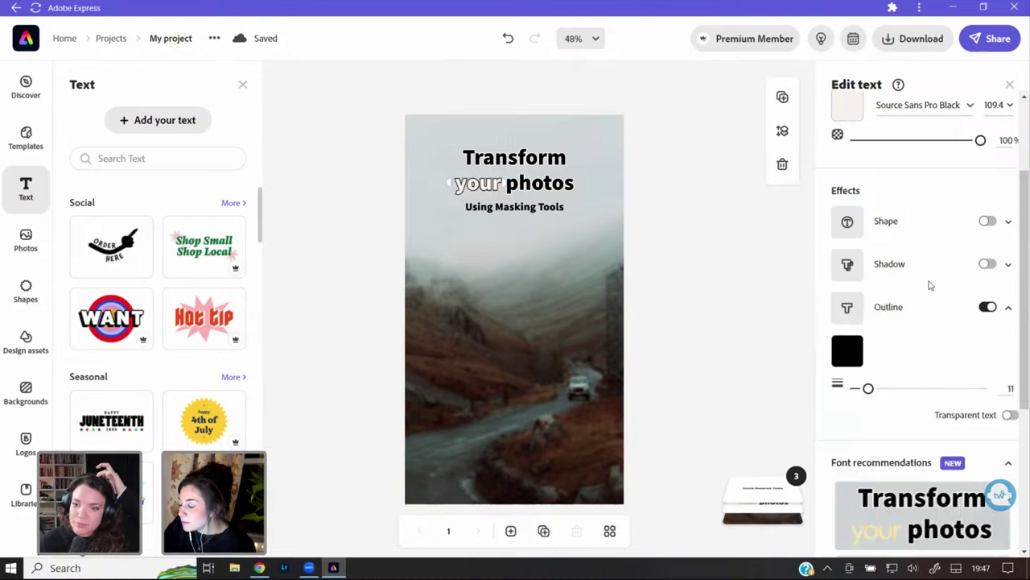
drag(867, 391, 862, 391)
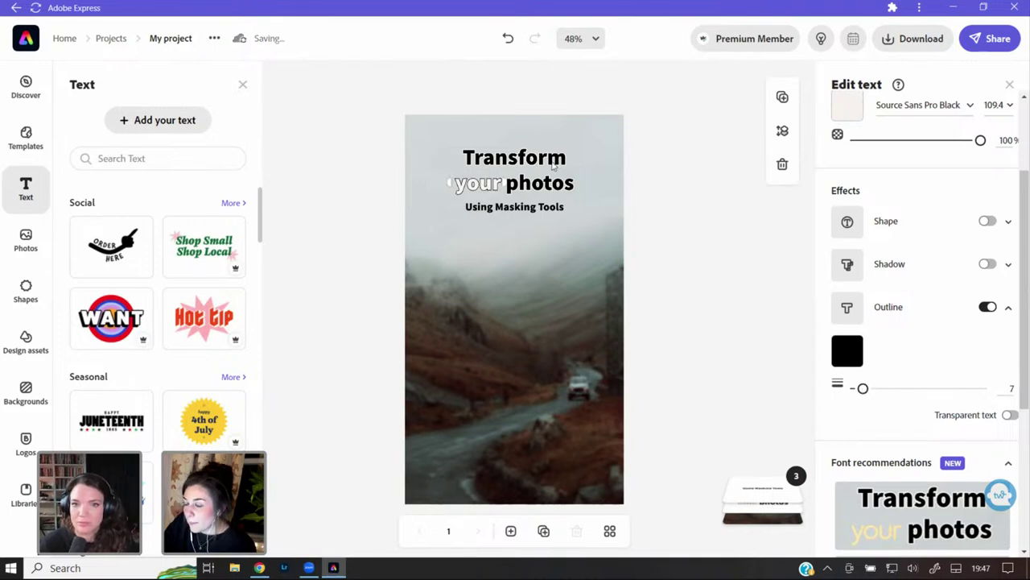
scroll(909, 201, up, 2)
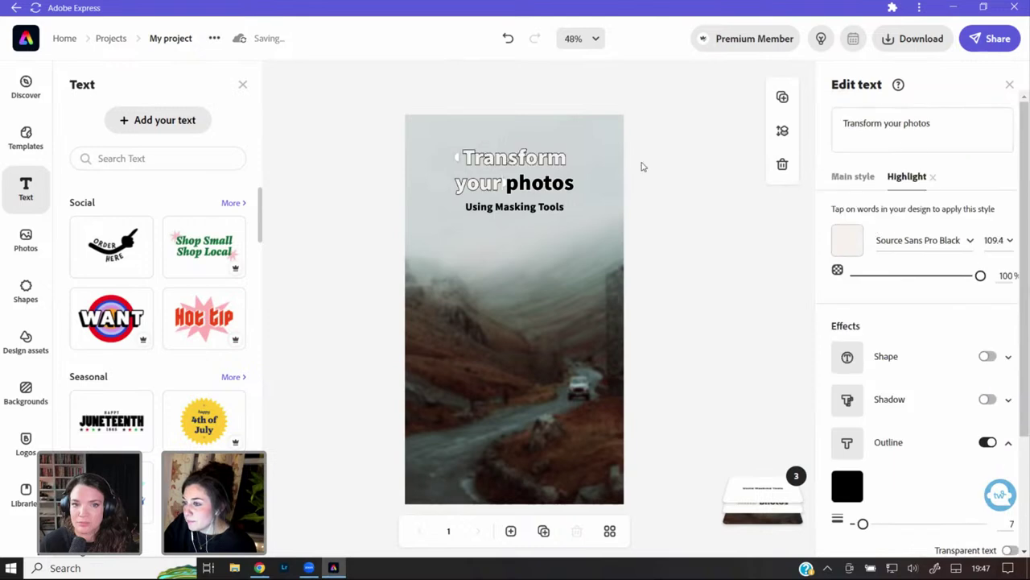
click(455, 186)
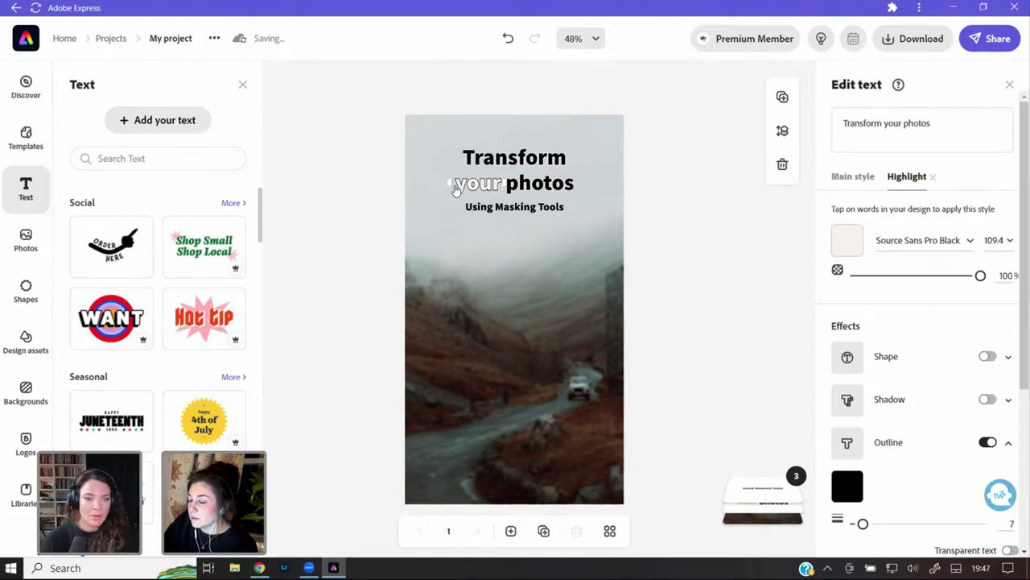
- Try the suggested reddish brown #4D2D1B as the text colour of the heading's main style
click(858, 181)
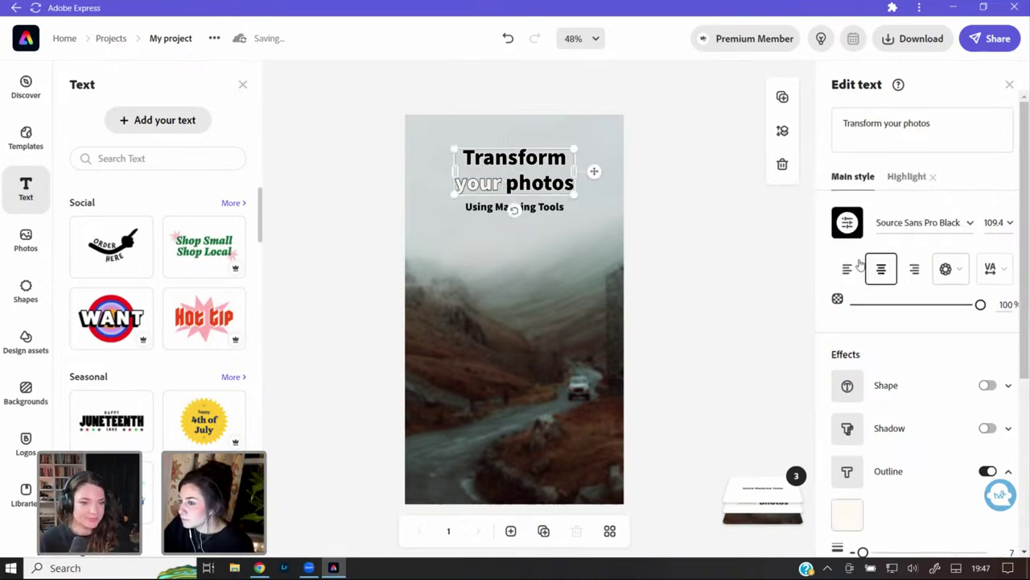
scroll(928, 410, down, 1)
scroll(926, 386, down, 4)
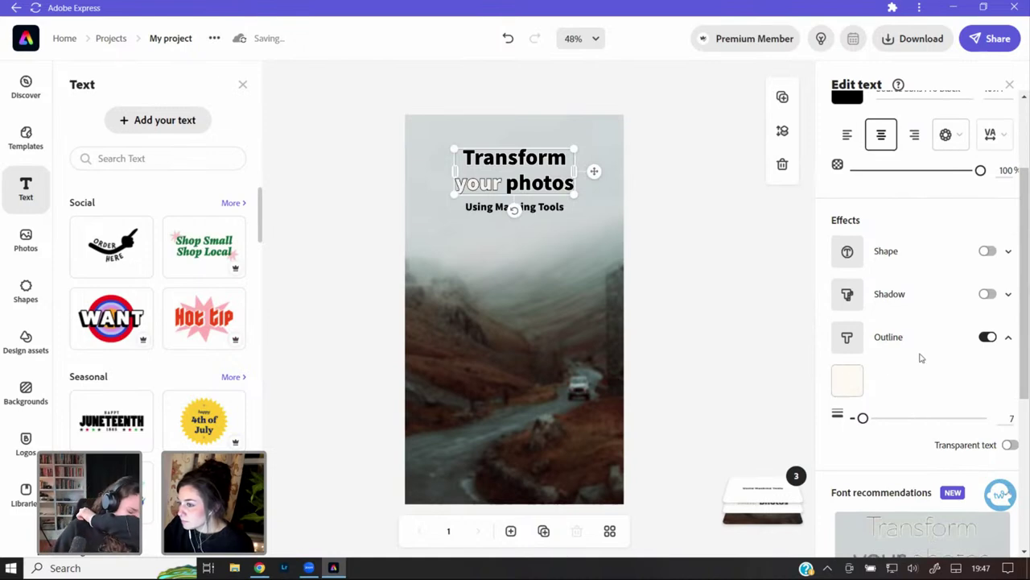
scroll(920, 363, down, 2)
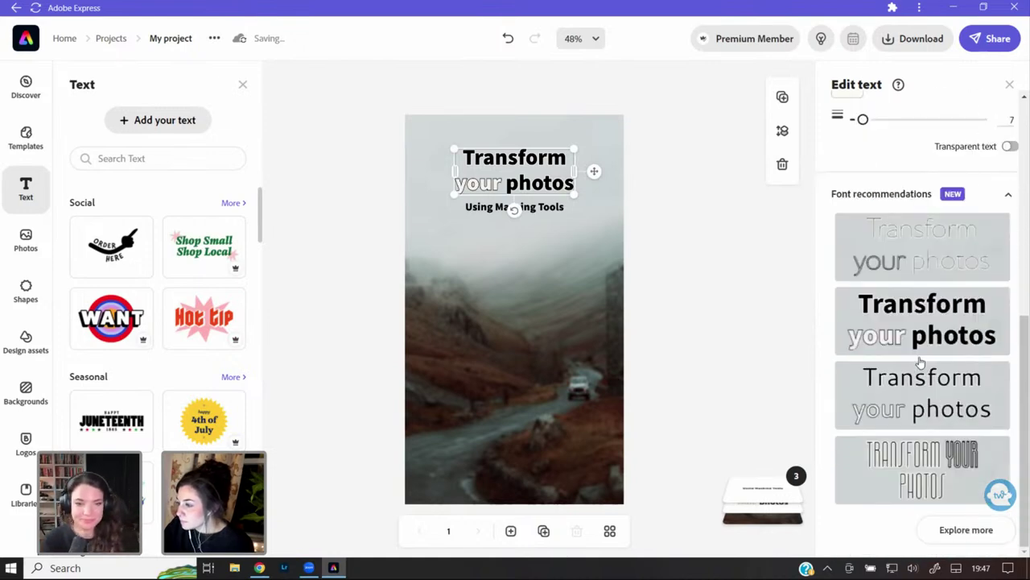
scroll(921, 354, up, 10)
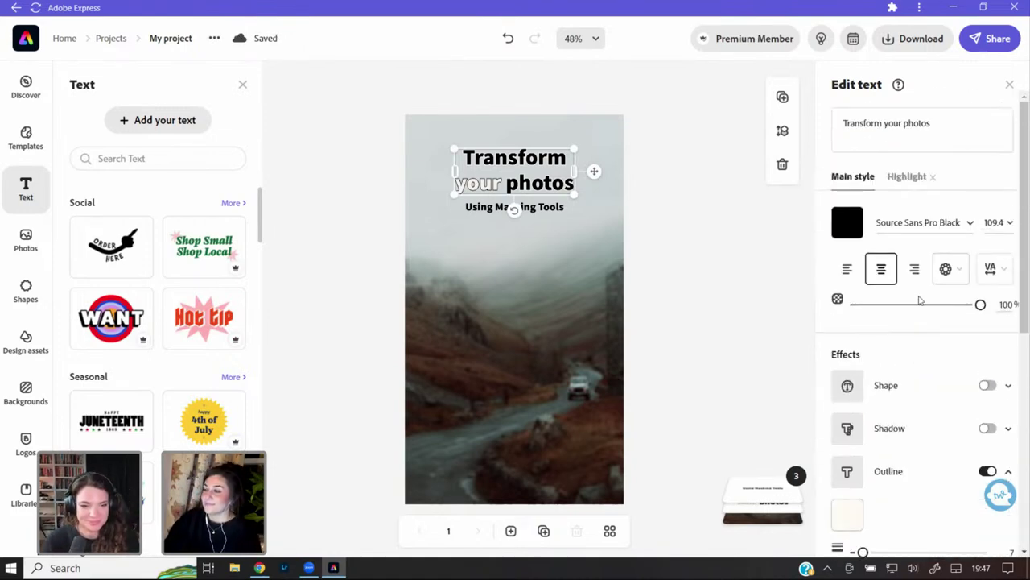
click(848, 230)
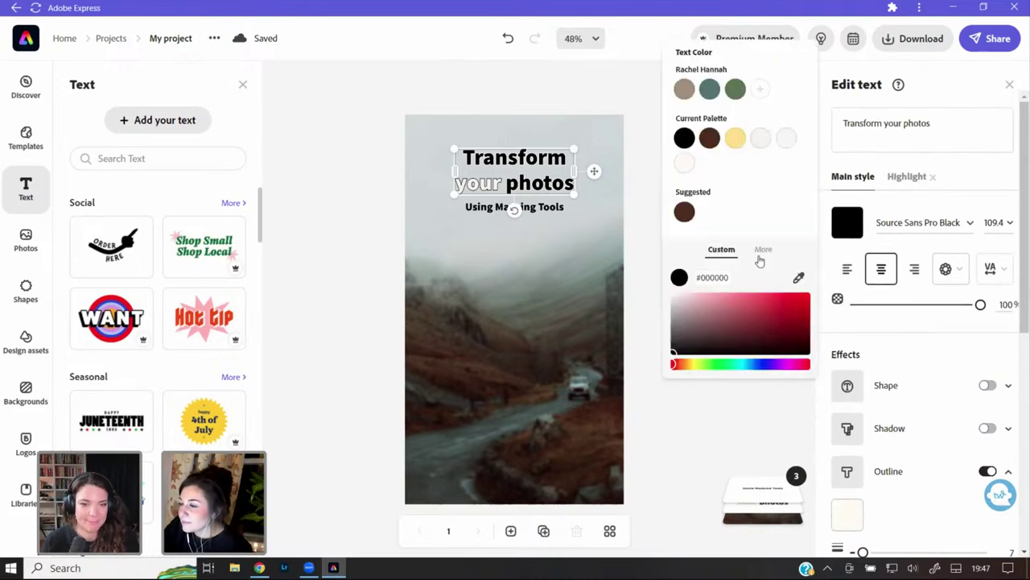
click(684, 213)
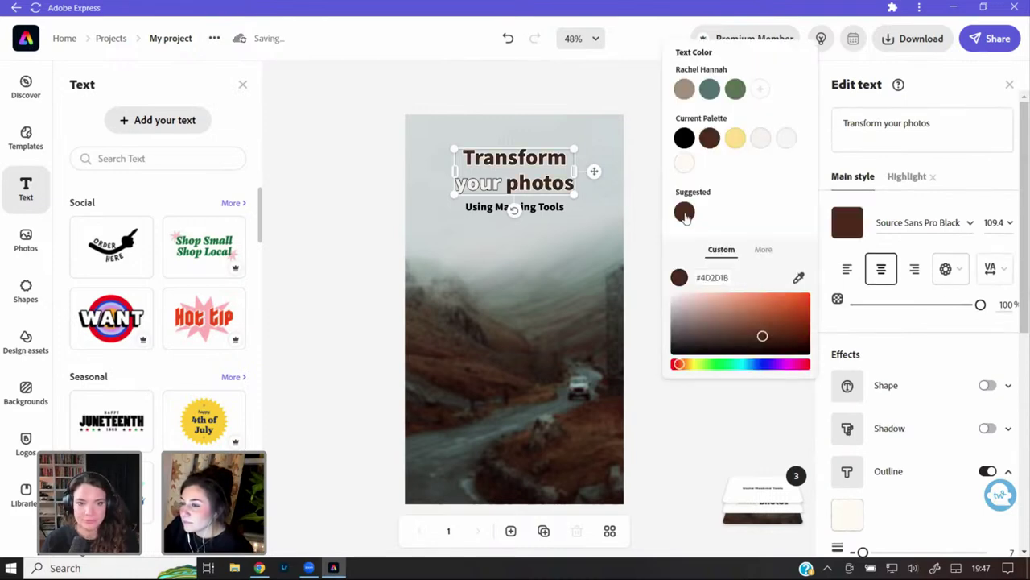
- Compare the heading's main style with and without its outline, leaving the outline off
scroll(933, 378, down, 2)
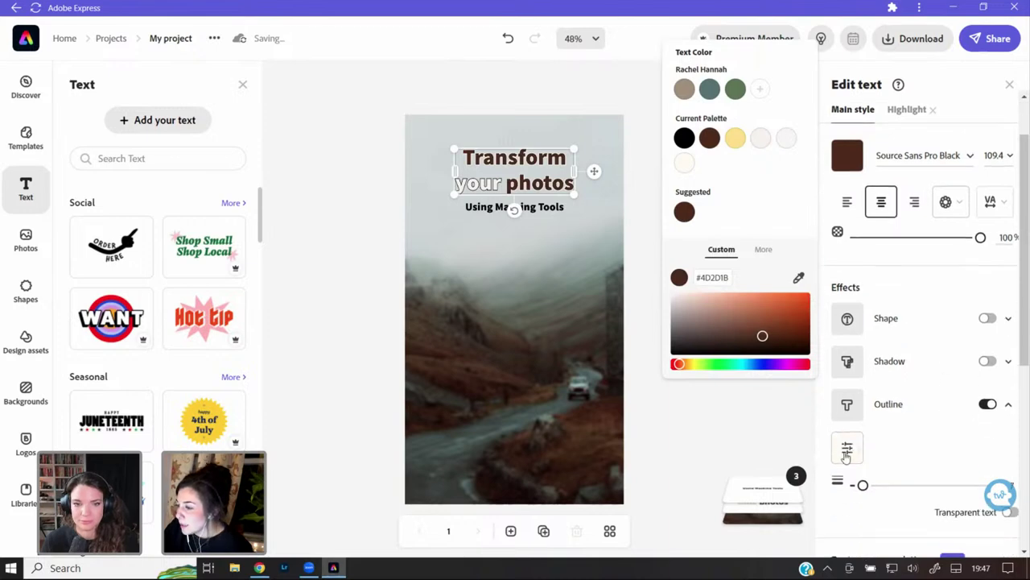
click(987, 404)
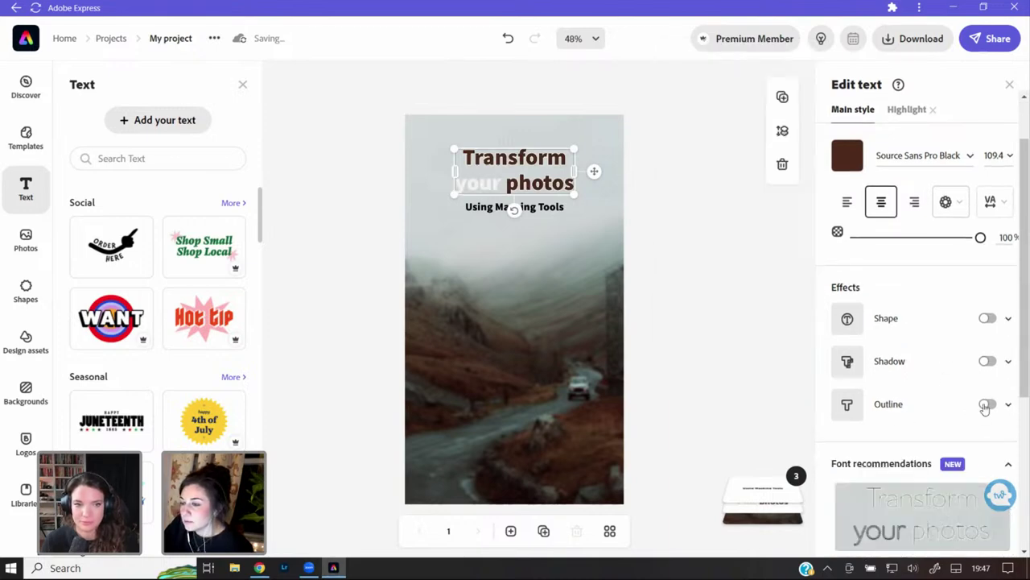
click(985, 405)
click(985, 405)
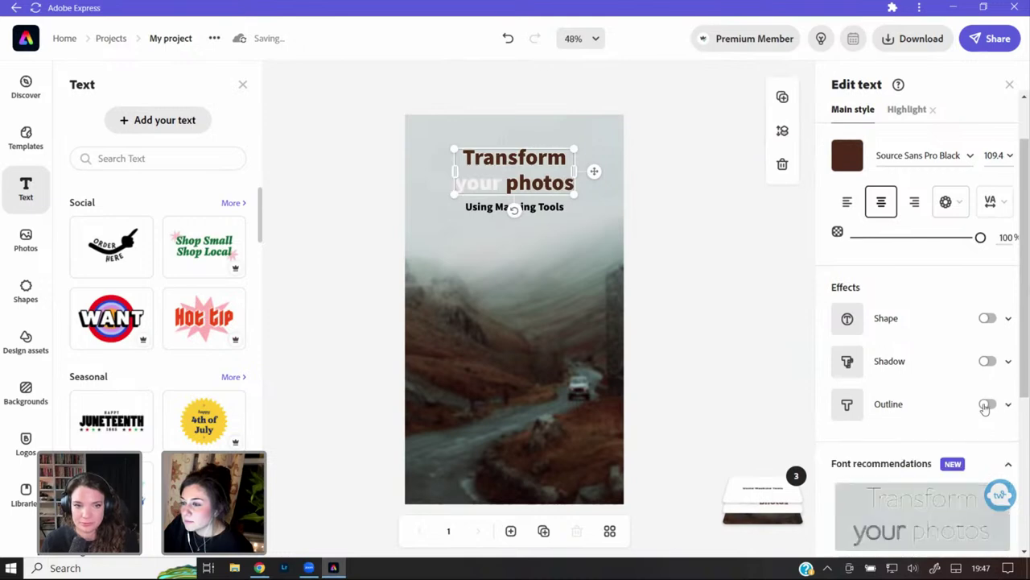
click(985, 405)
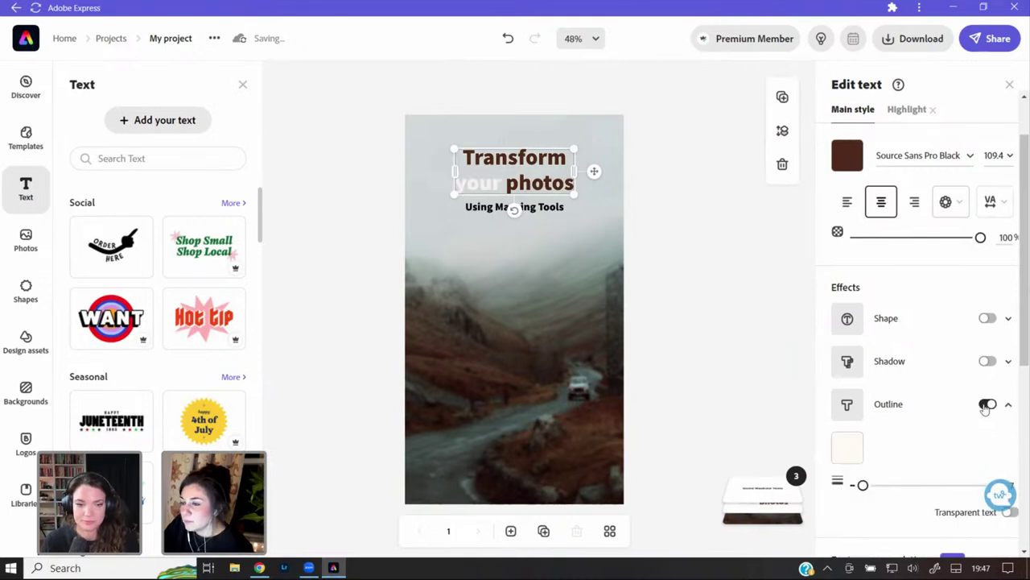
click(986, 404)
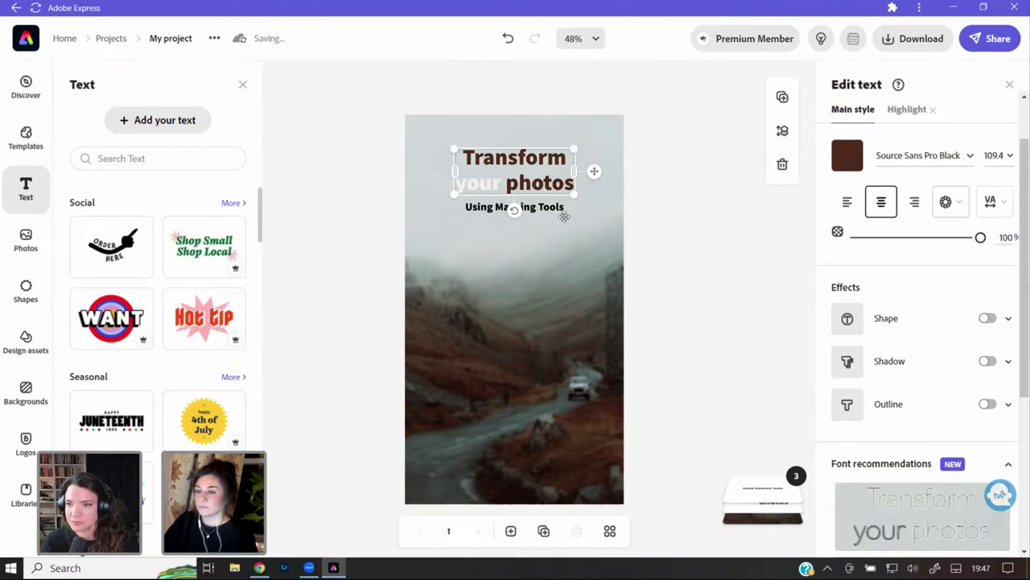
- Try a shadow and a background shape on the heading's main style, remove both, and turn the outline back on
click(987, 362)
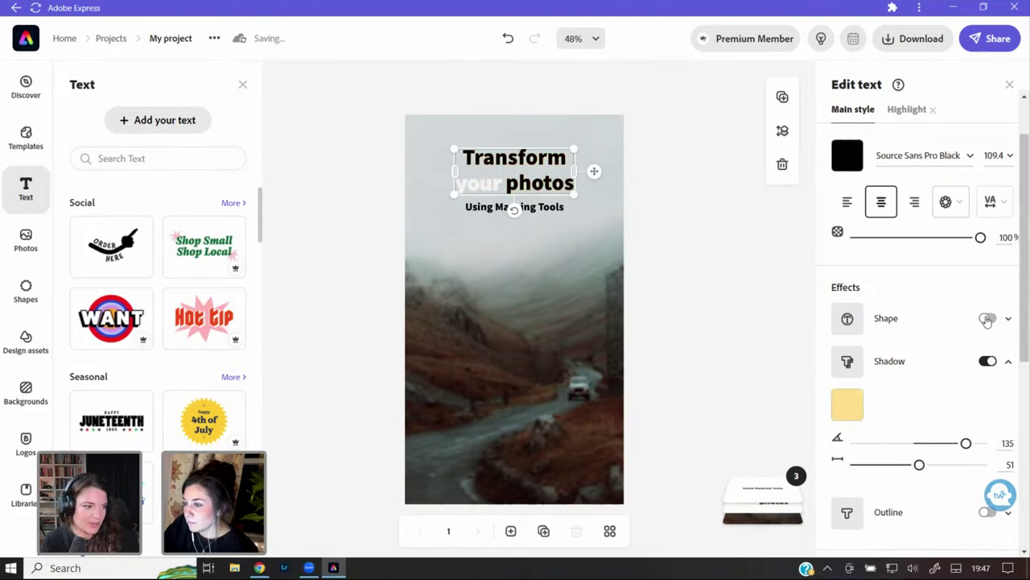
click(987, 361)
click(987, 319)
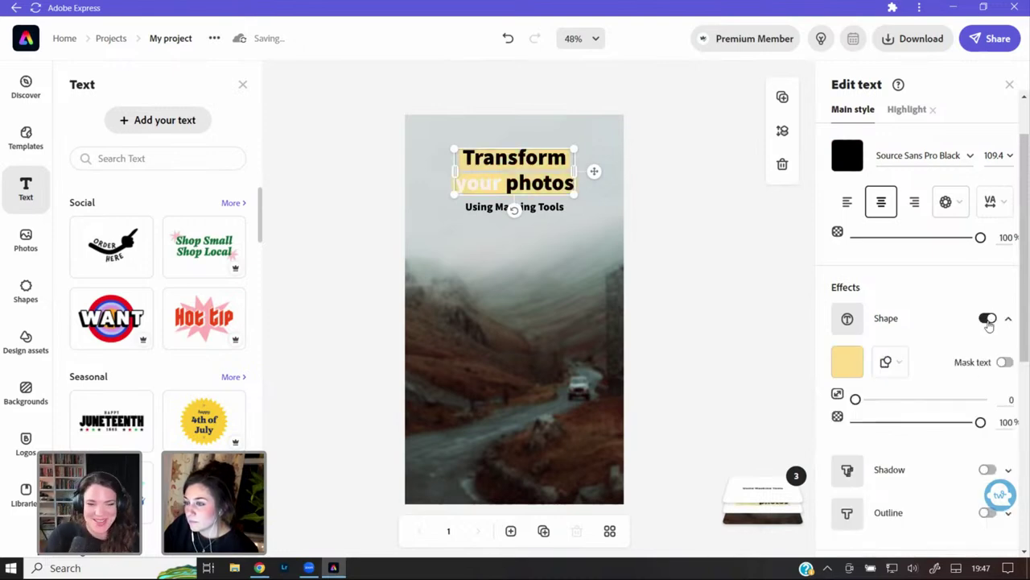
click(987, 319)
click(986, 404)
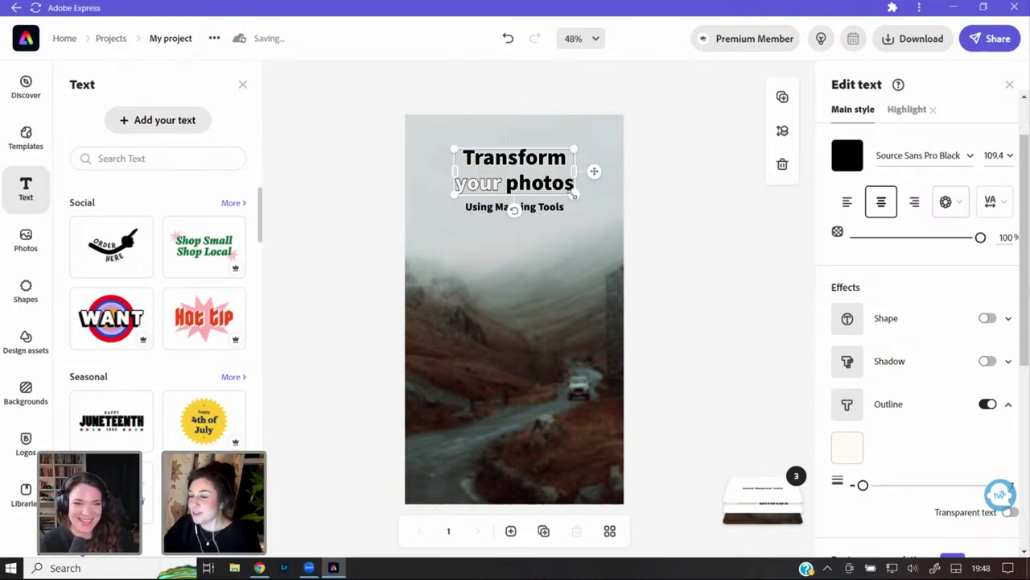
- Try the heading and the "Using Masking Tools" line over the road in the lower part of the story
mouse_move(540, 169)
mouse_down()
mouse_move(510, 169)
mouse_move(538, 175)
mouse_up()
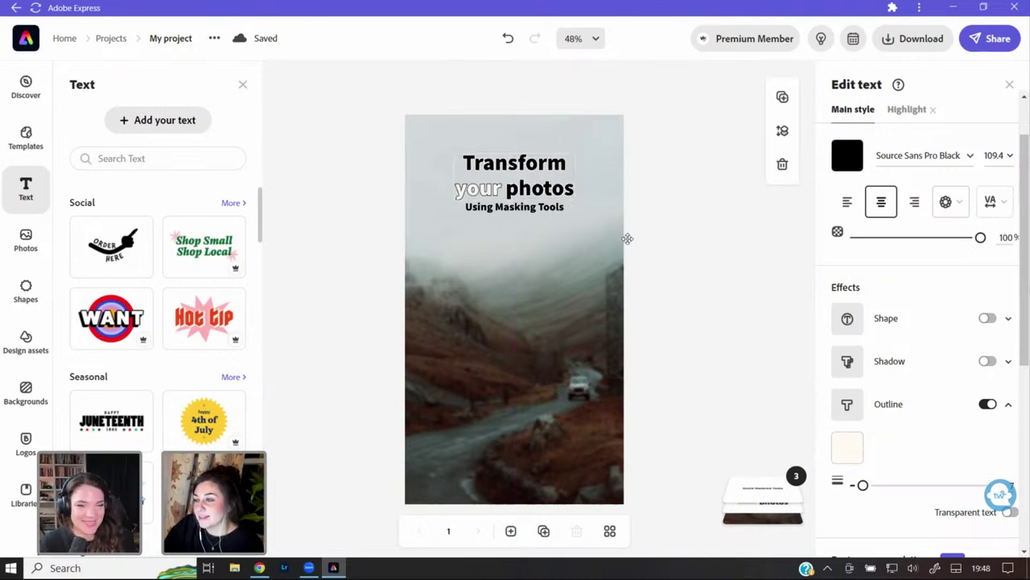
click(661, 262)
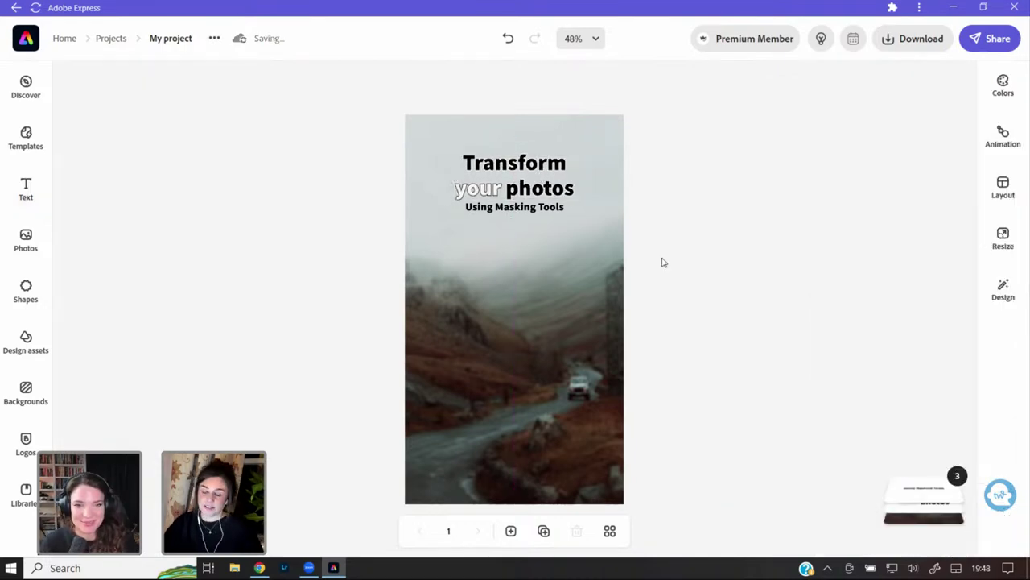
drag(527, 173, 516, 409)
click(529, 205)
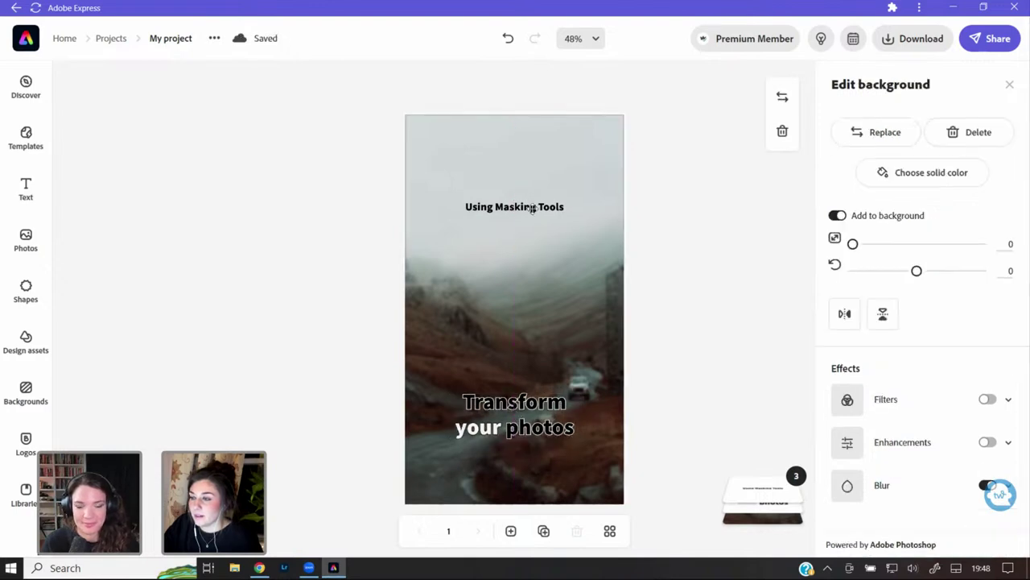
drag(528, 206, 522, 454)
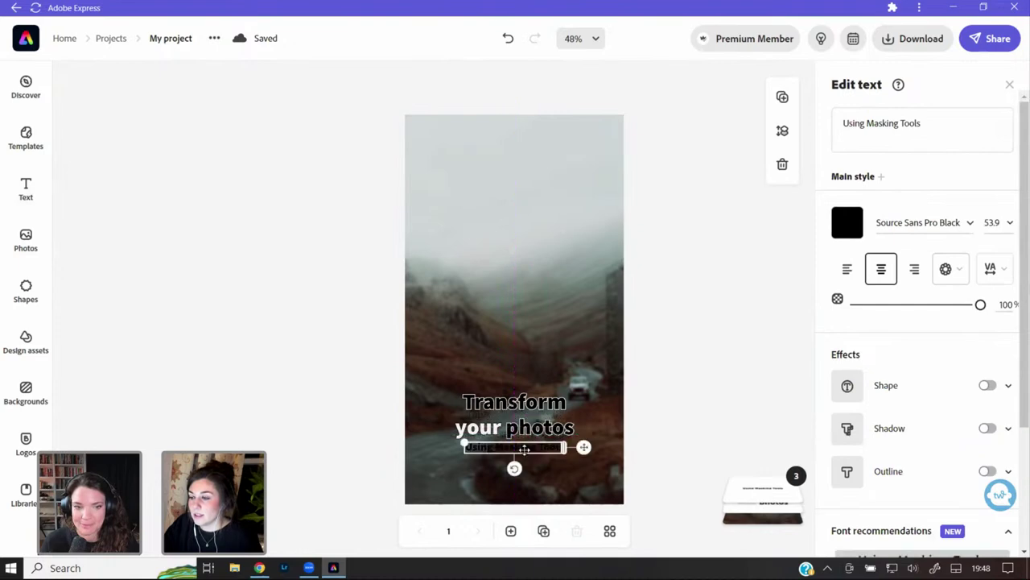
- Set the "Using Masking Tools" line's text colour to the off-white #F8F6F4 from the current palette
click(846, 223)
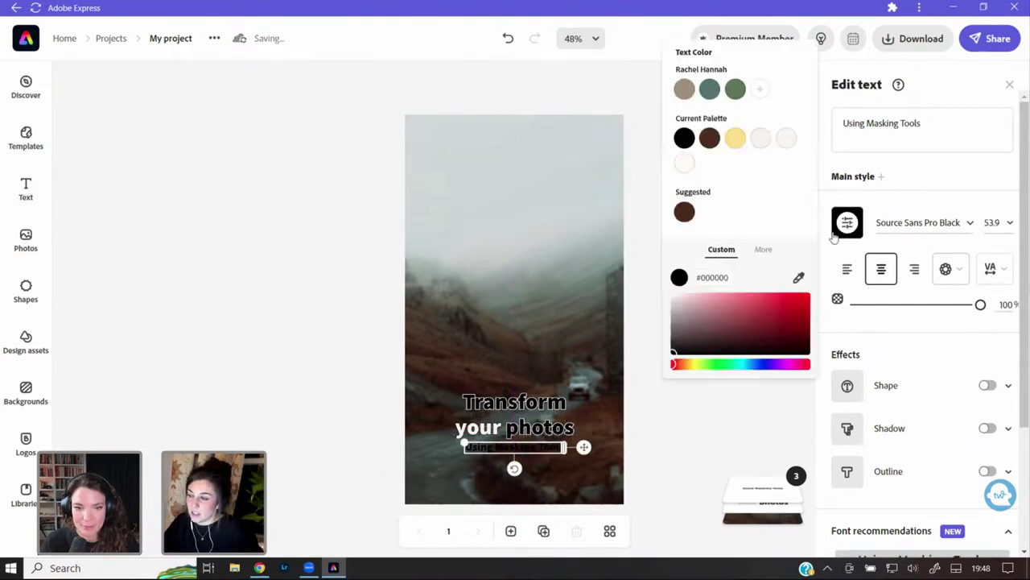
click(787, 141)
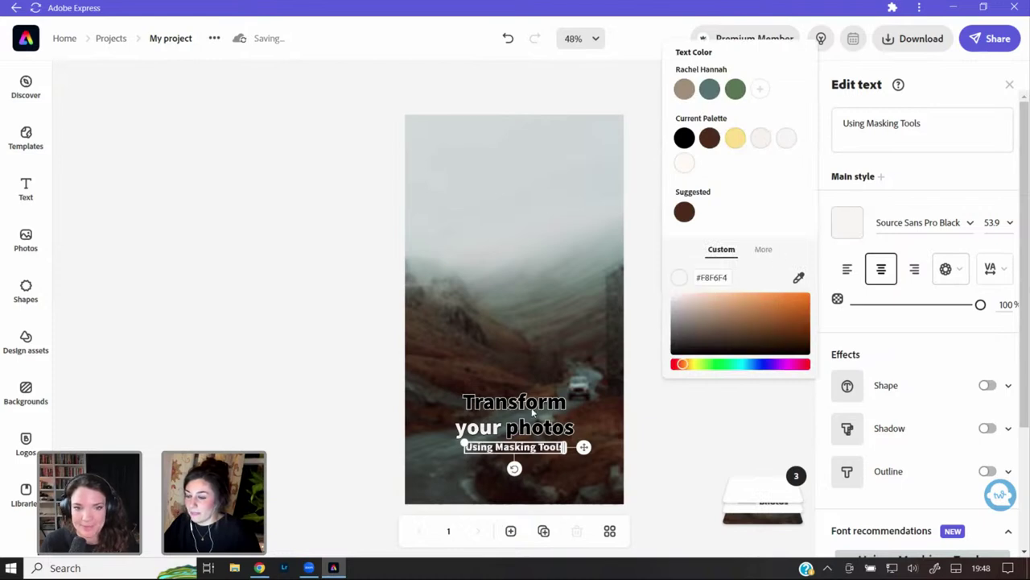
click(551, 359)
click(551, 352)
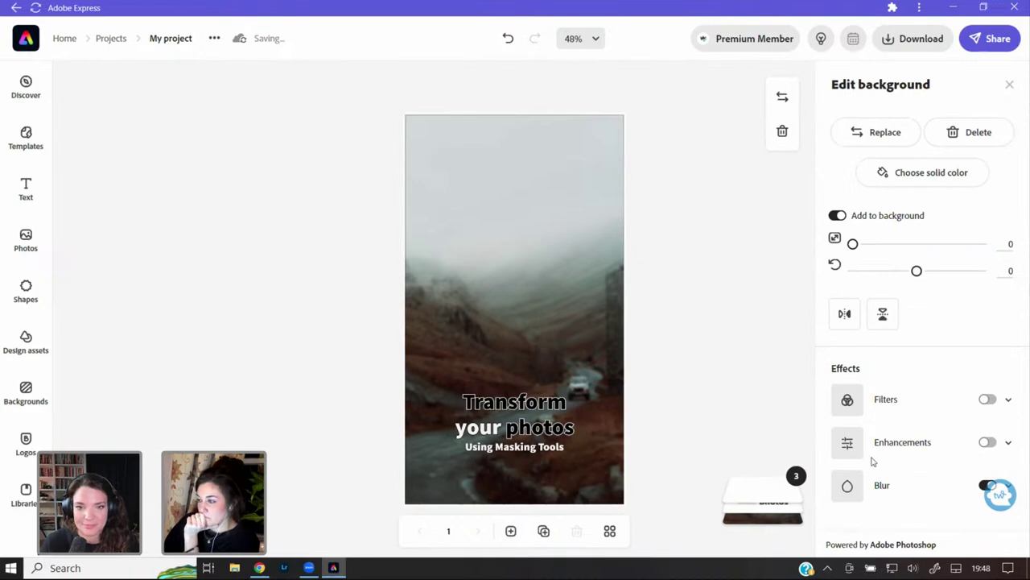
- Compare the background photo with and without its Blur effect, leaving the blur on
click(985, 487)
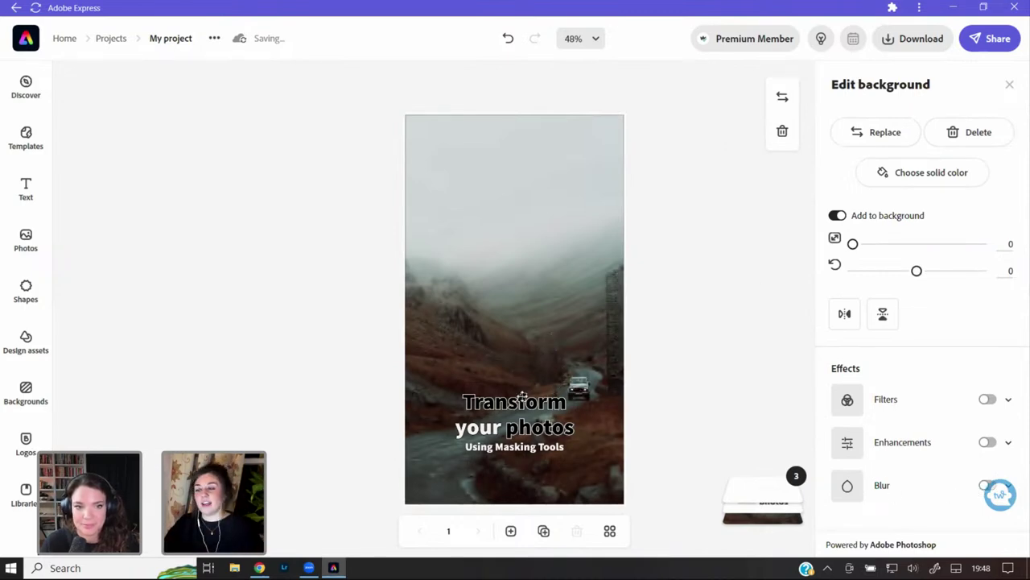
click(985, 486)
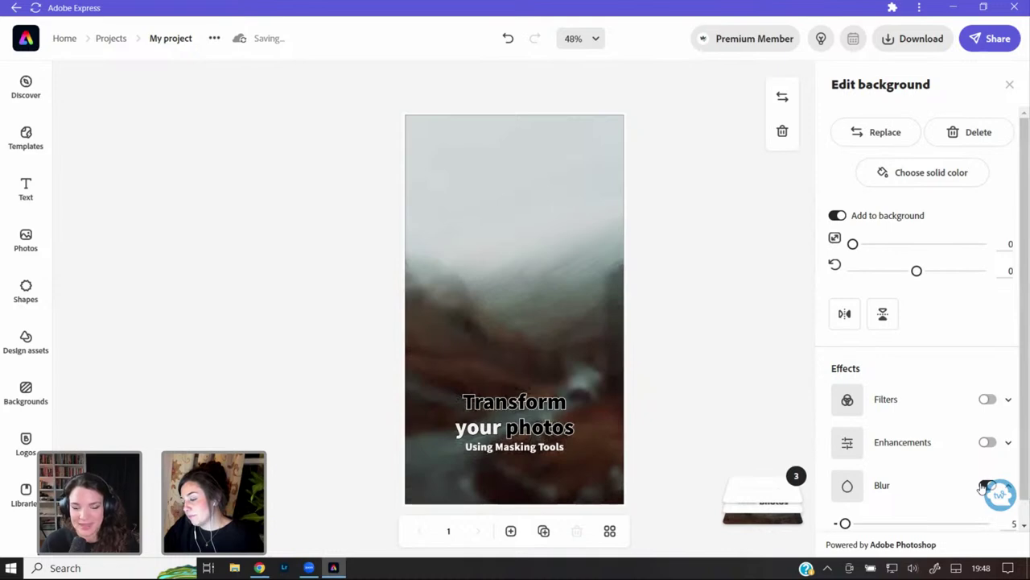
click(985, 486)
click(986, 486)
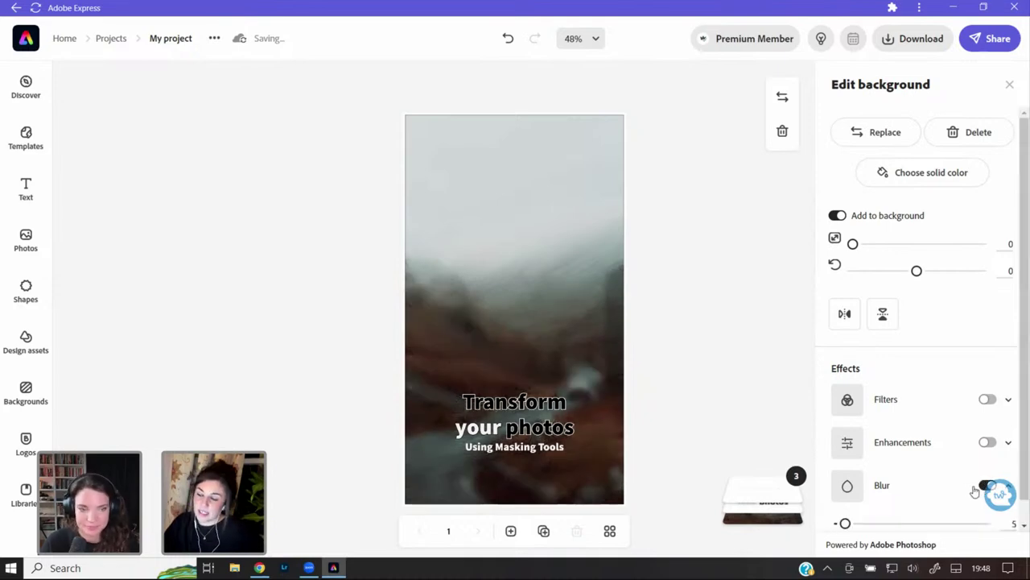
click(985, 486)
click(985, 486)
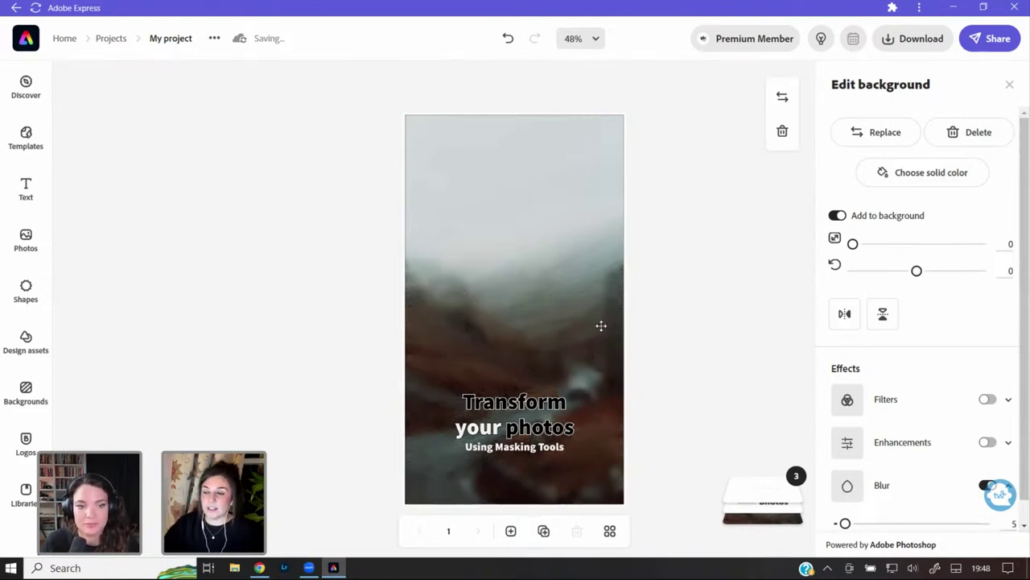
- Move the heading back to the pale sky area and place the "Using Masking Tools" line directly beneath it
click(524, 410)
drag(508, 407, 515, 148)
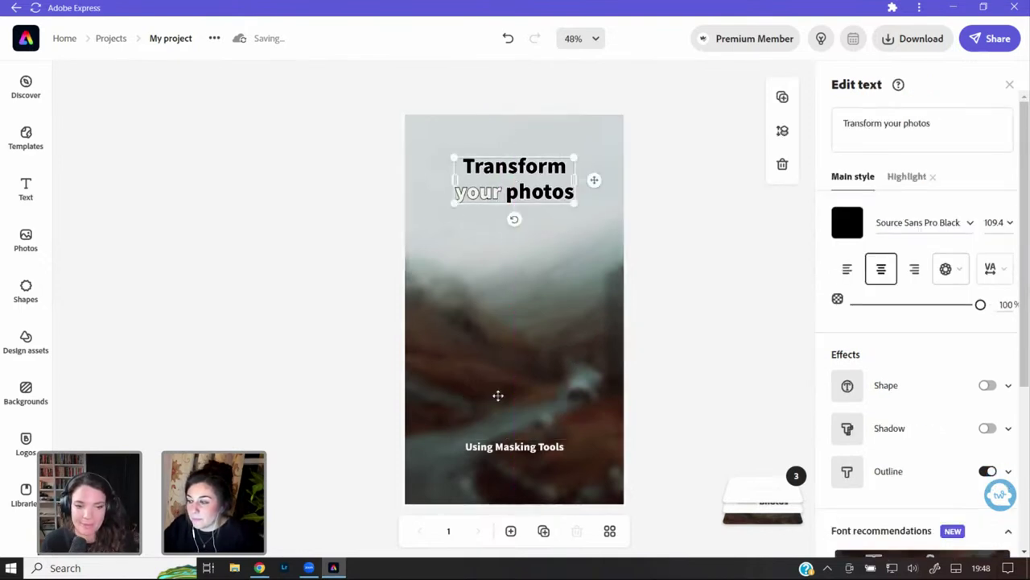
click(508, 443)
drag(530, 443, 528, 210)
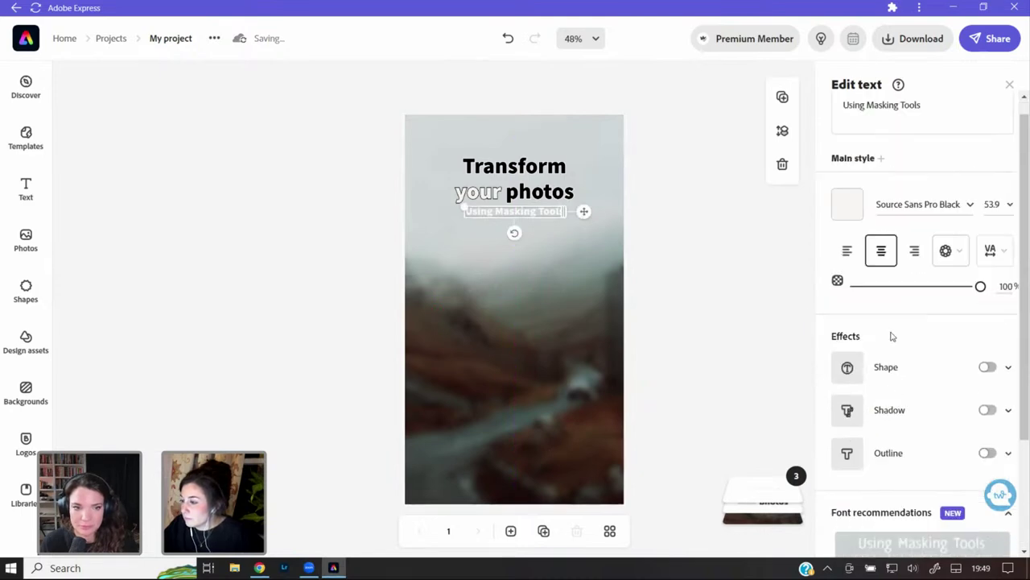
- Set the "Using Masking Tools" line's text colour to black #000000 and deselect it
click(847, 221)
click(684, 138)
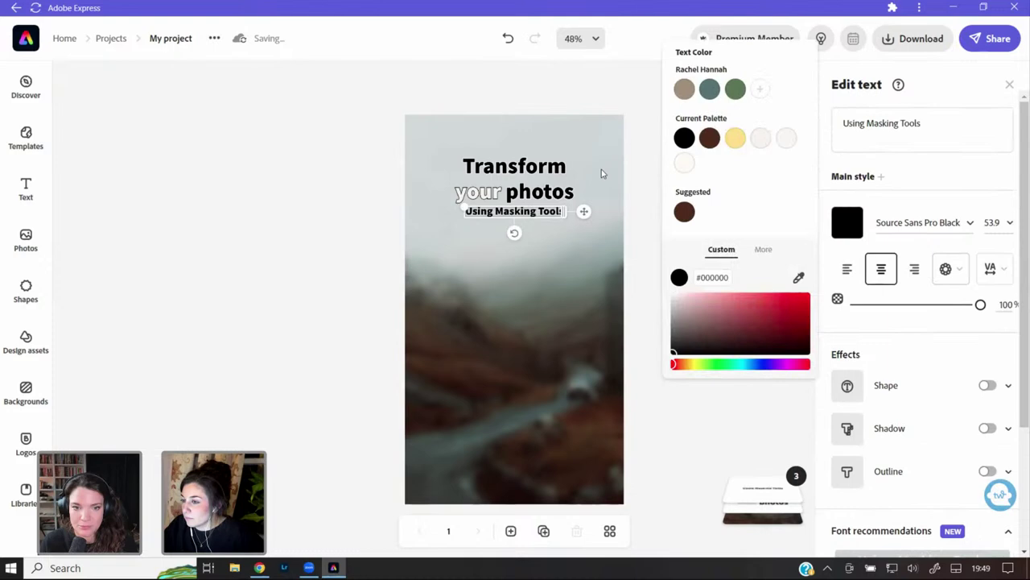
click(641, 313)
click(642, 312)
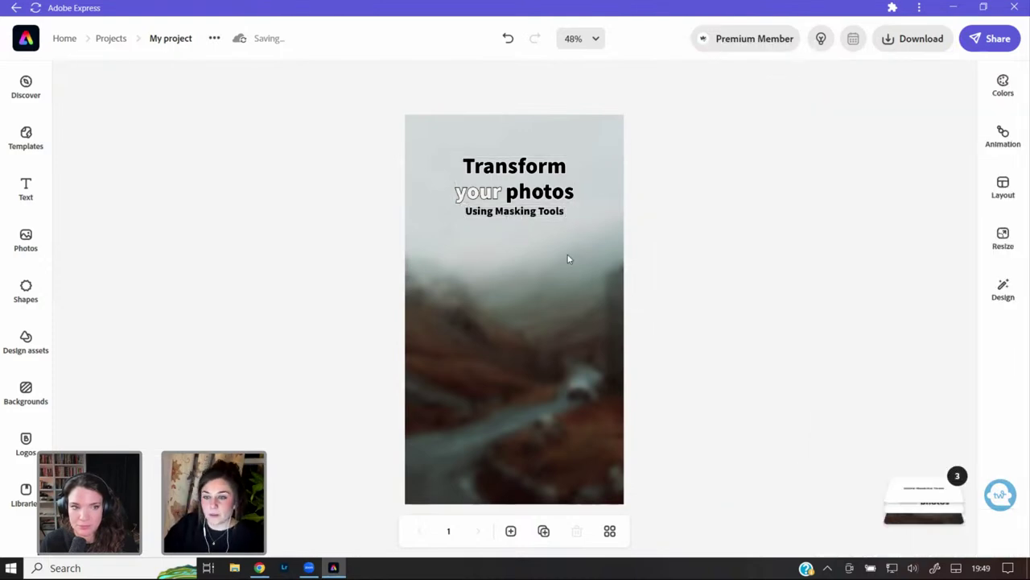
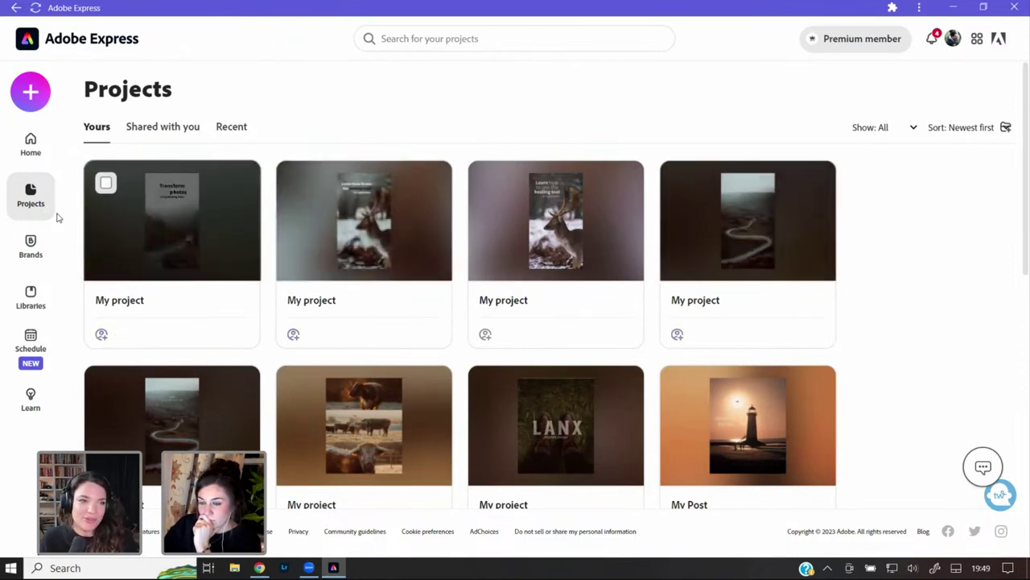
- Create a new blank Instagram story and glance through its template suggestions
click(37, 106)
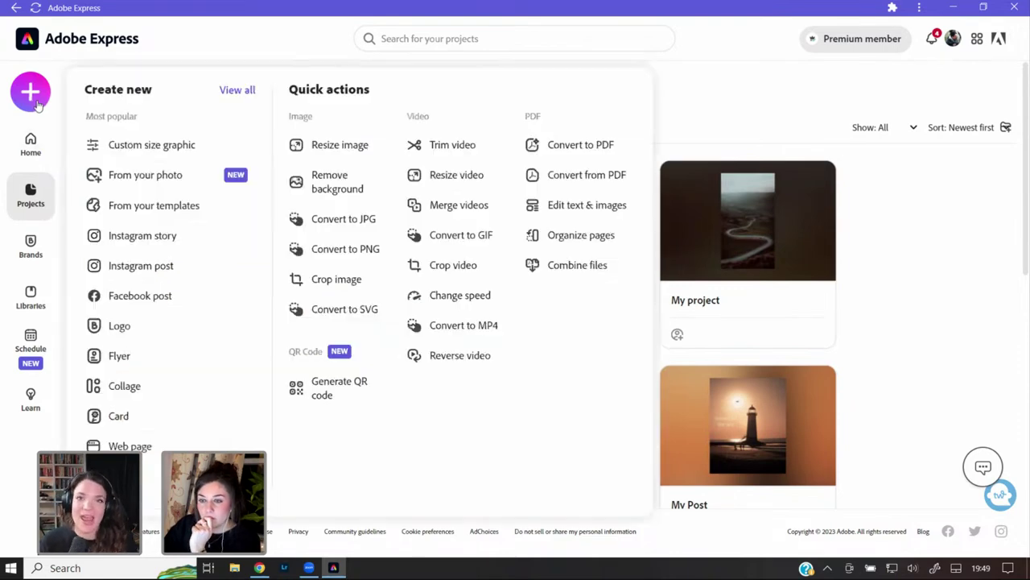
click(177, 245)
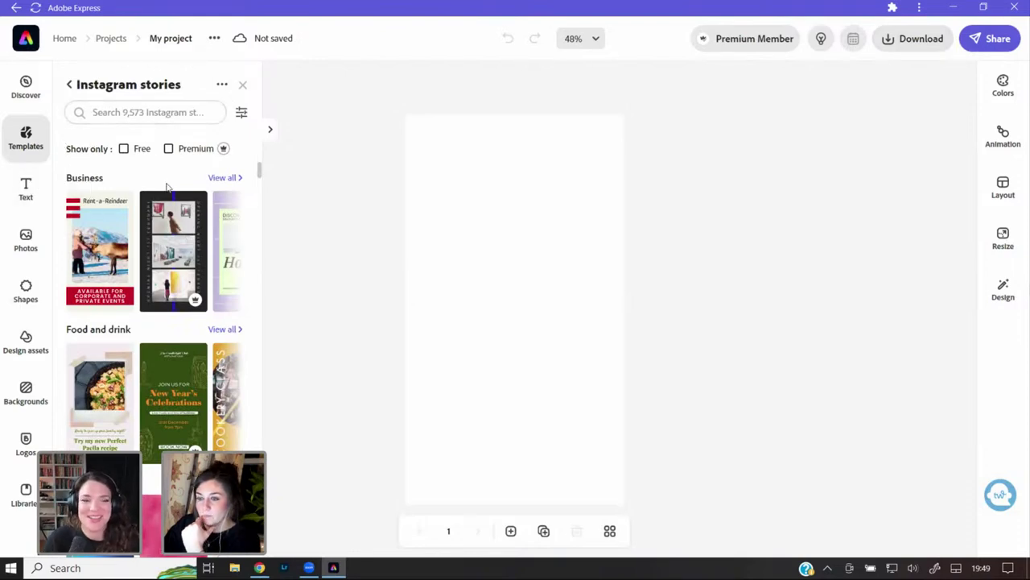
scroll(168, 187, down, 5)
scroll(161, 210, up, 5)
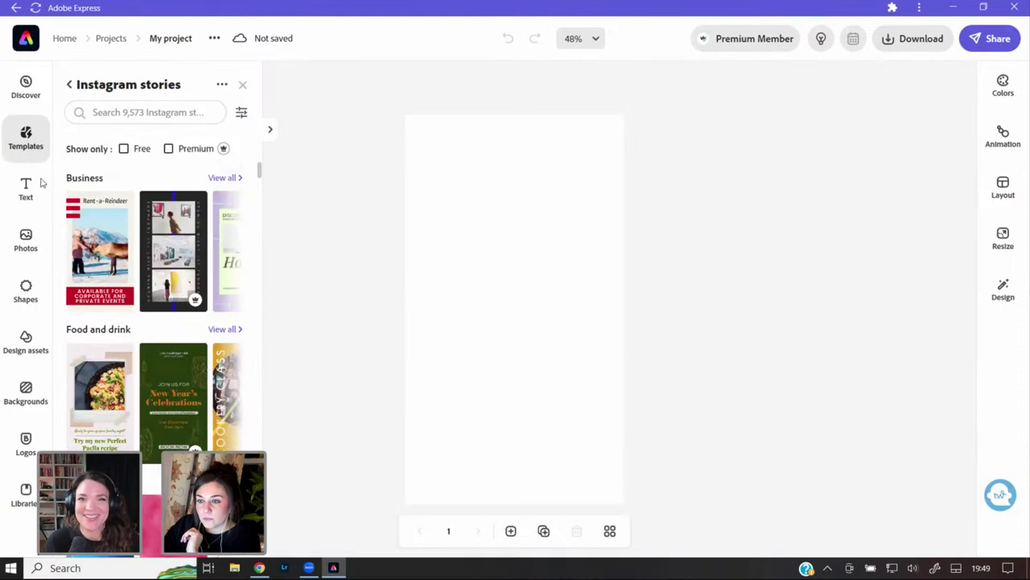
- Upload the puffin photo DSC02356 from the Downloads folder into the new story
click(25, 239)
click(114, 126)
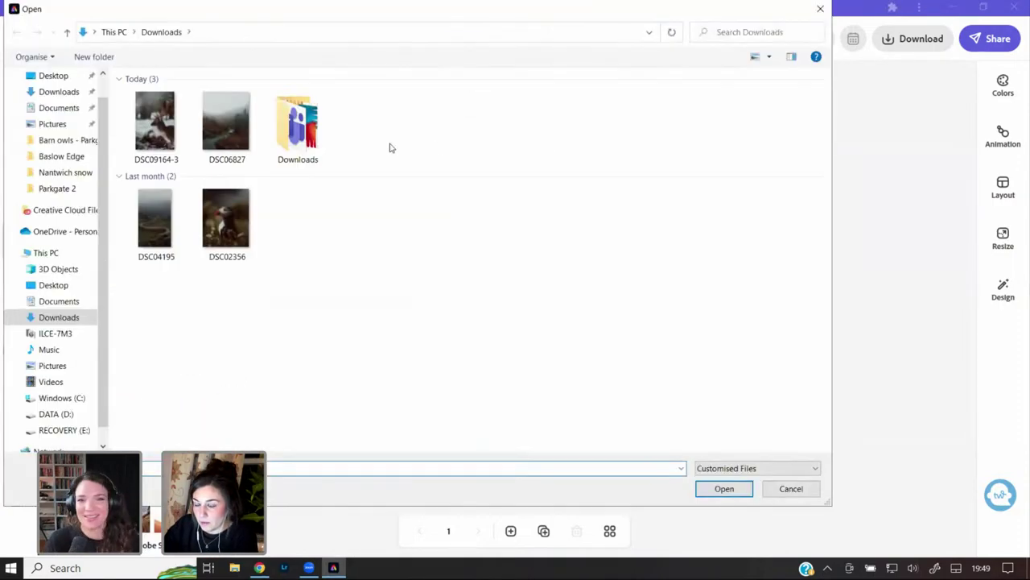
click(231, 214)
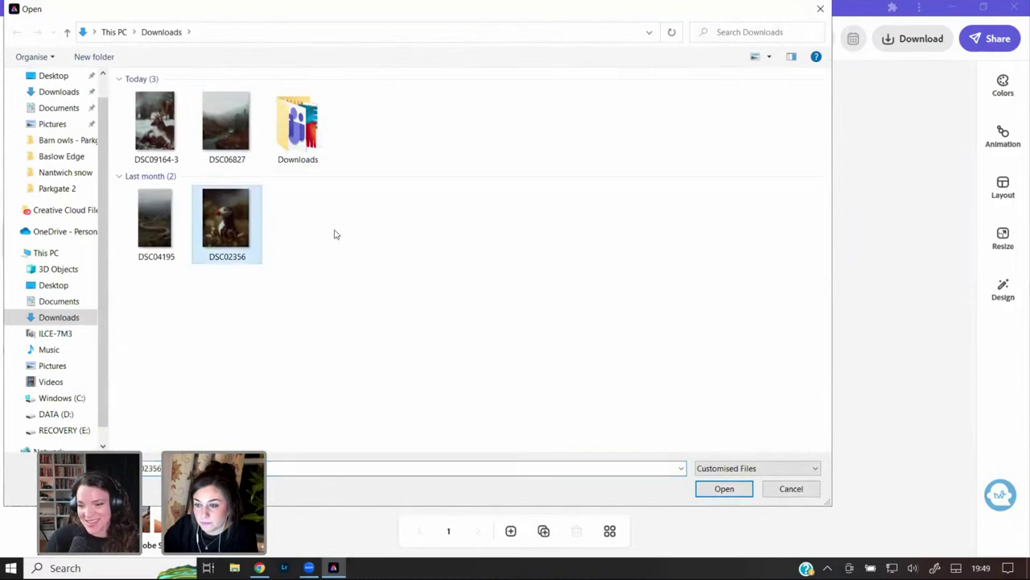
click(740, 489)
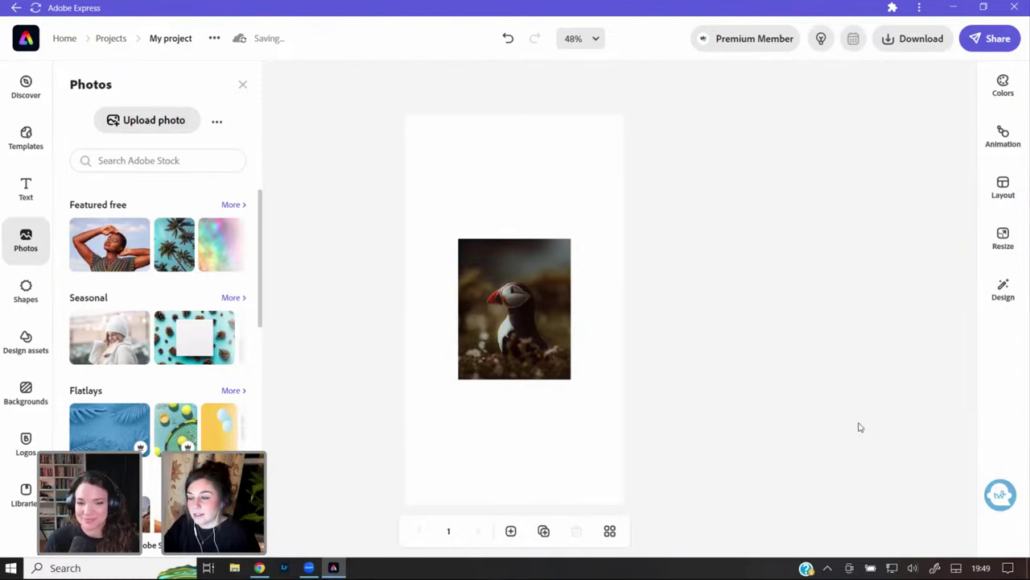
- Turn the puffin photo into the story's full-page background and deselect it
click(543, 309)
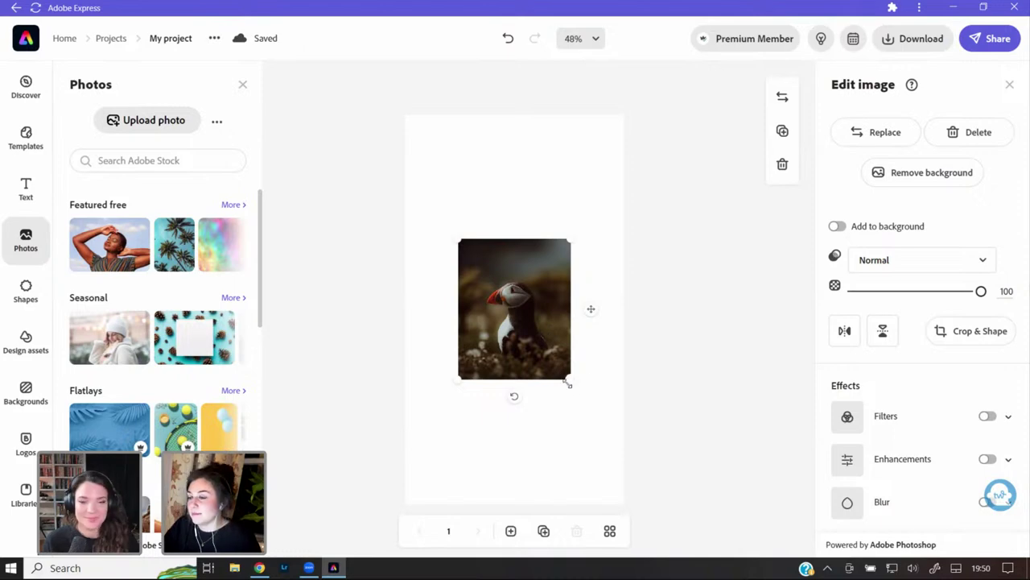
click(838, 226)
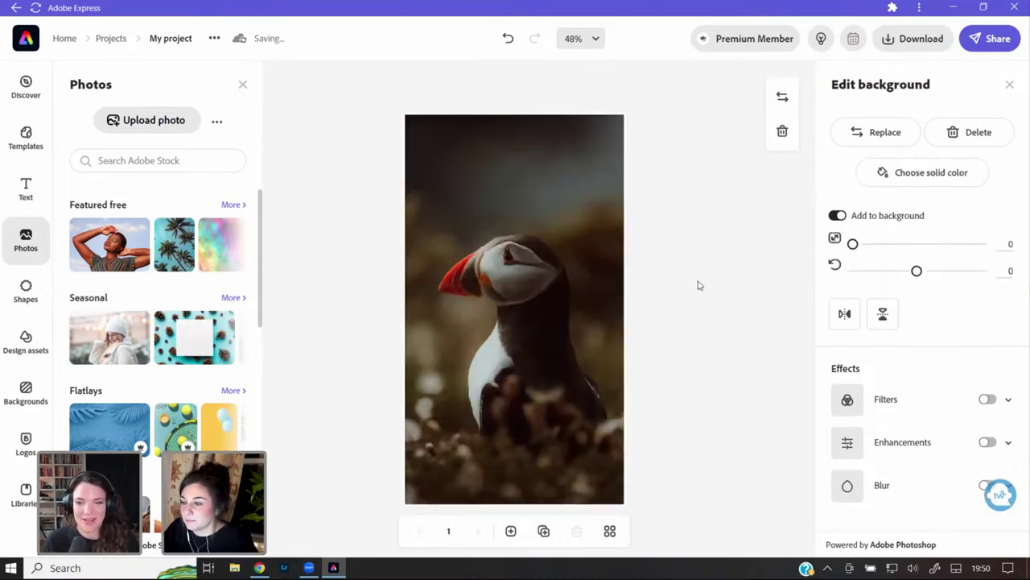
click(733, 234)
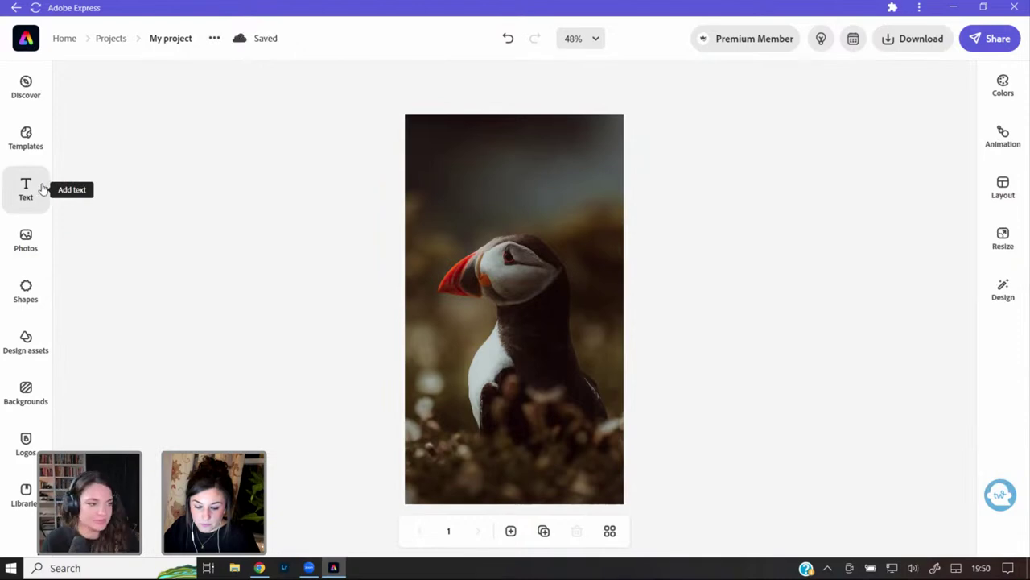
click(40, 247)
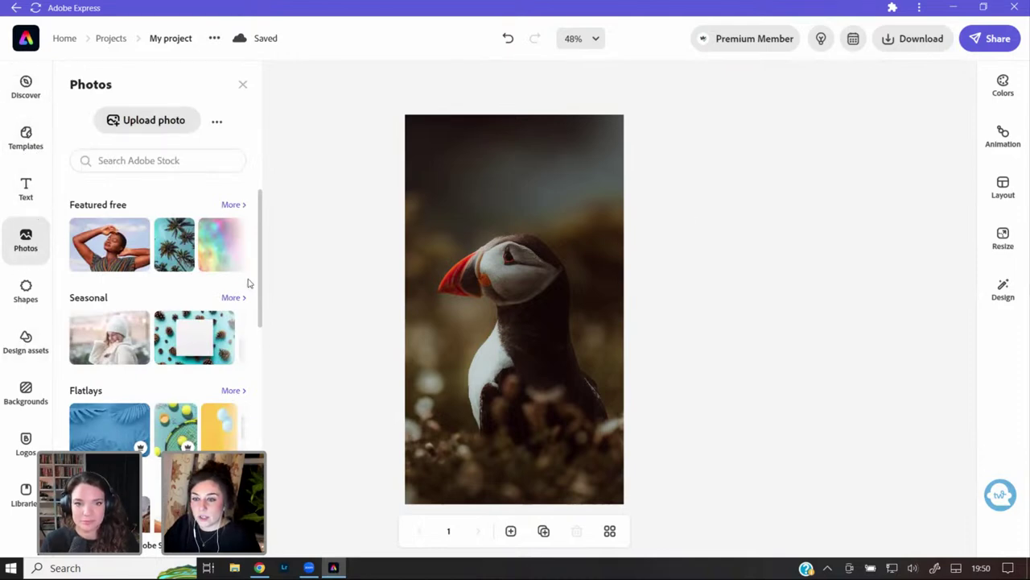
click(285, 194)
- Open the "Learn how to use the healing tool" deer story from the saved projects and download it as a PNG
click(110, 39)
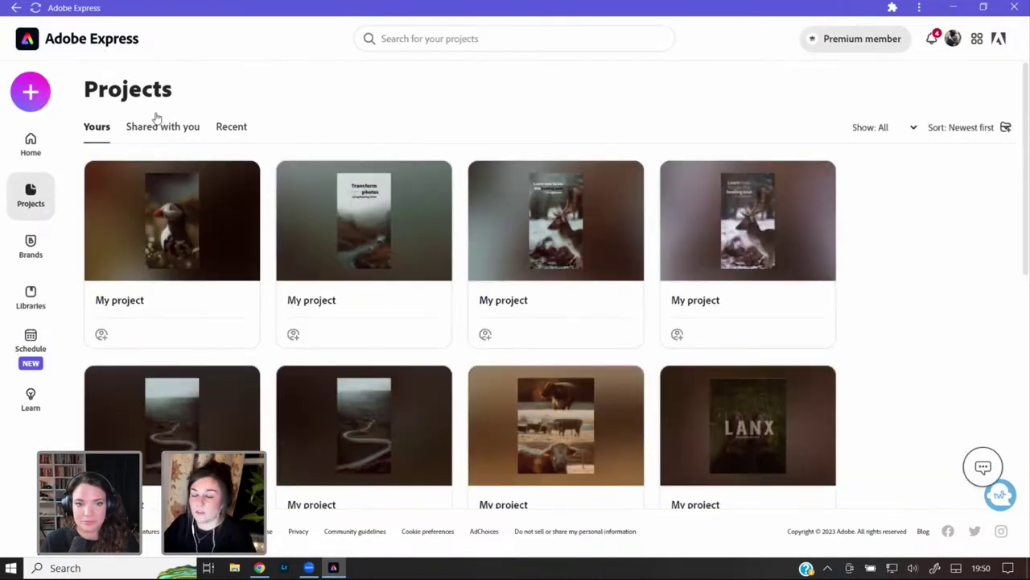
click(556, 220)
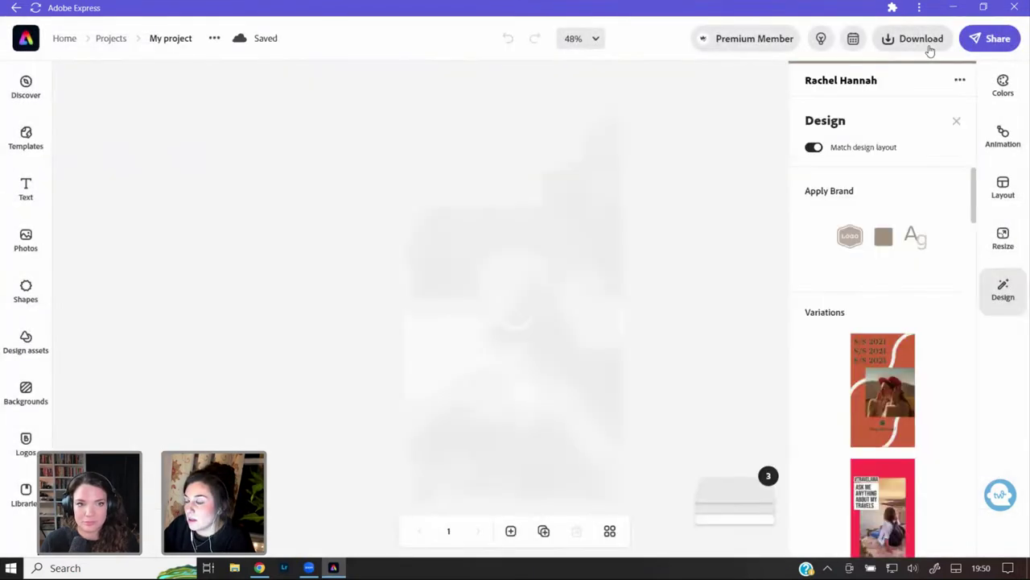
click(930, 50)
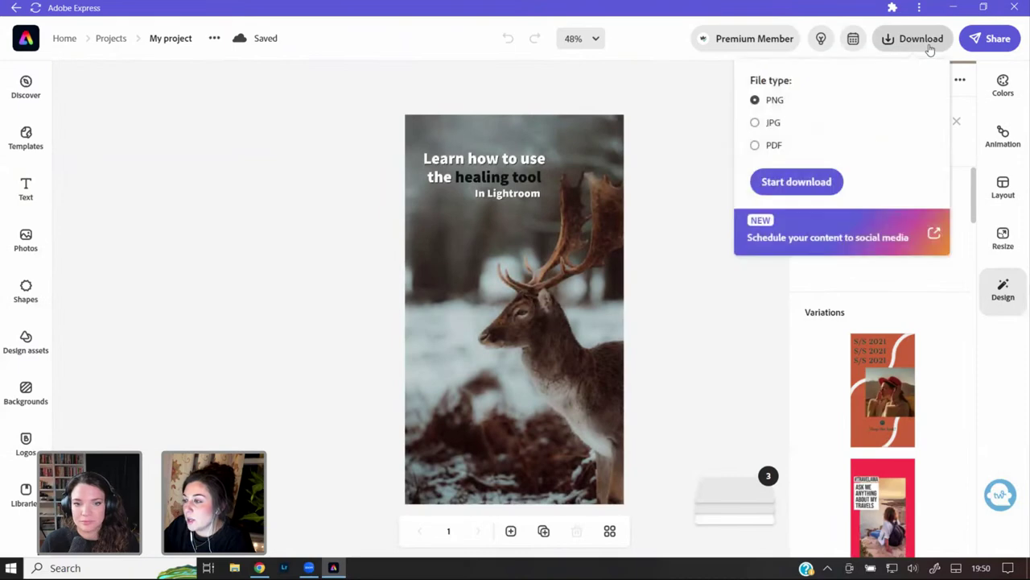
click(771, 128)
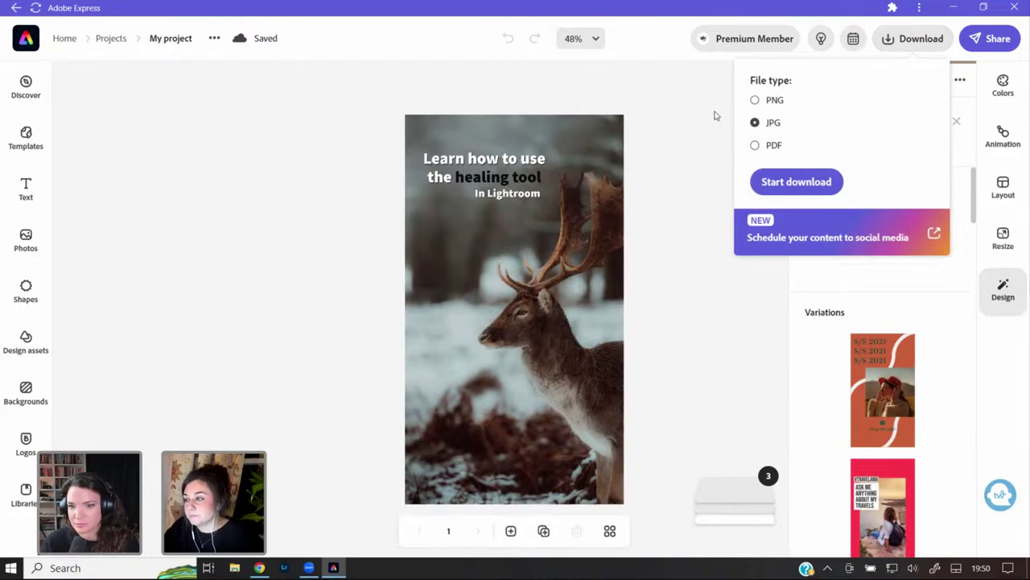
click(766, 102)
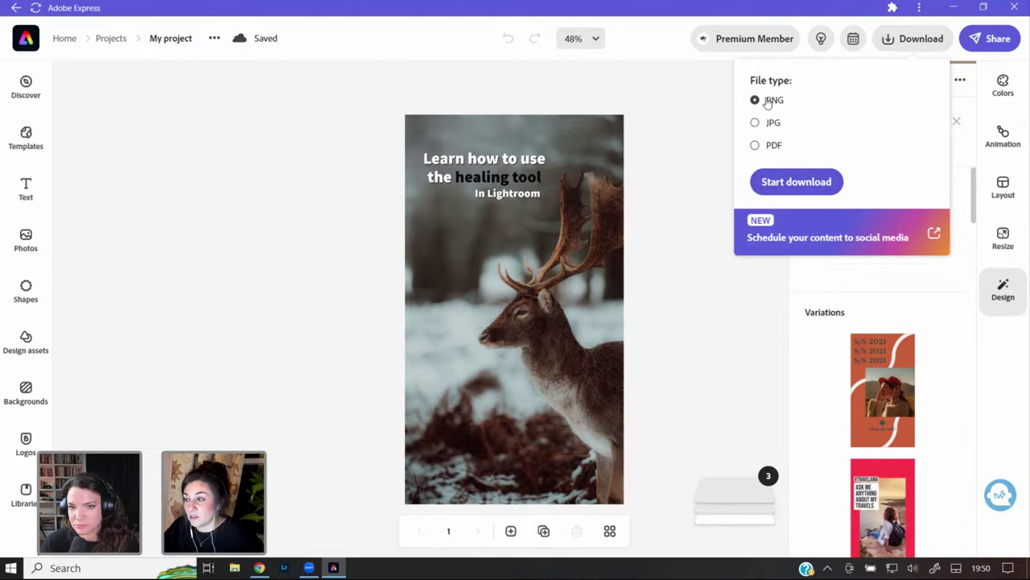
click(785, 186)
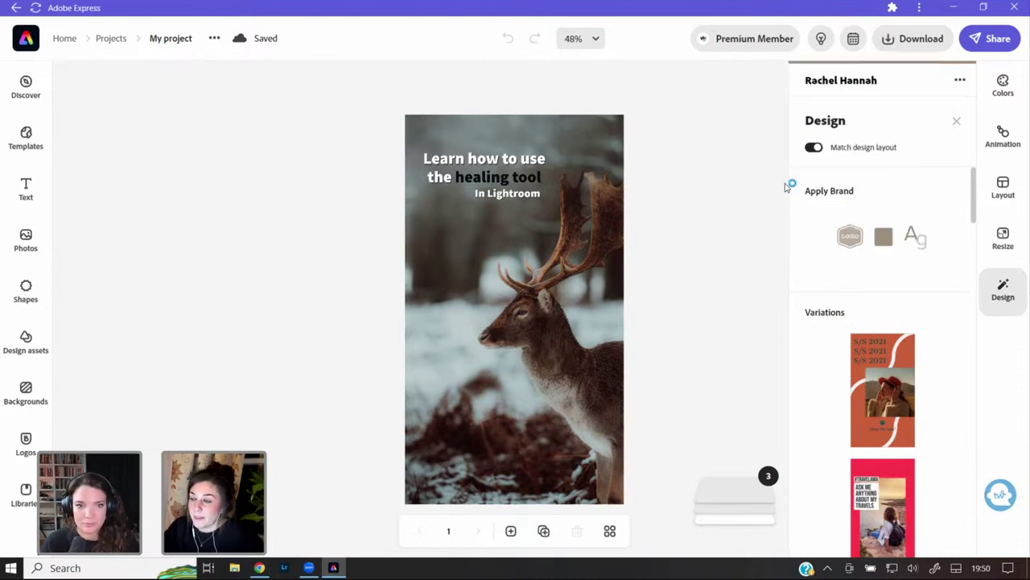
- Show the downloaded story in its Downloads folder and display the files as extra large icons
click(148, 531)
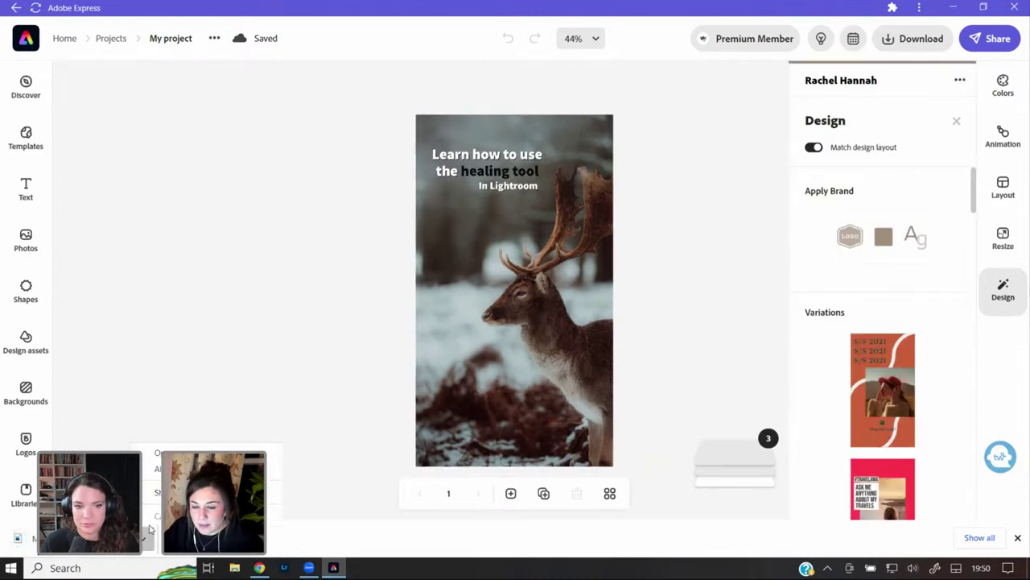
click(193, 492)
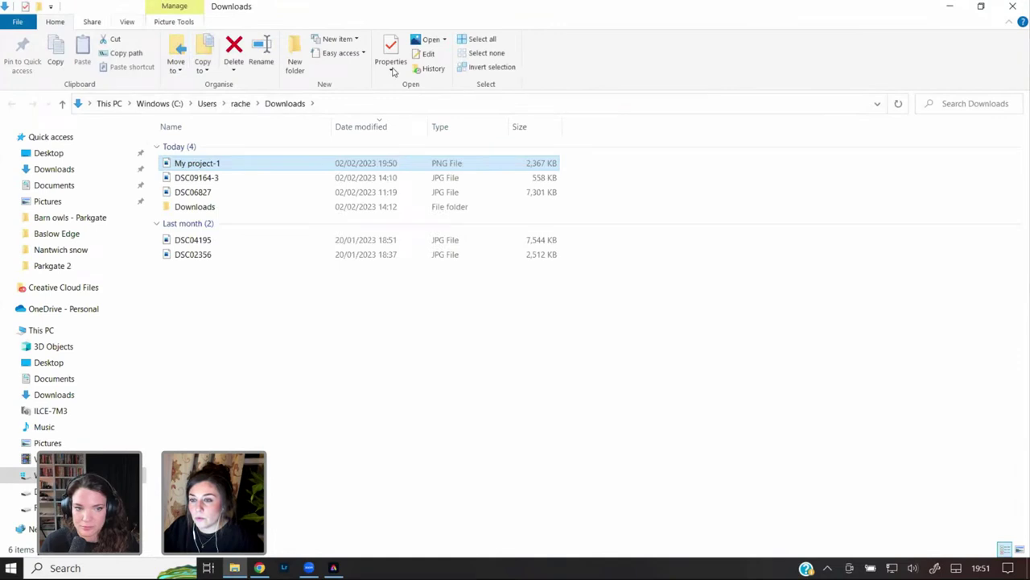
click(127, 22)
click(135, 41)
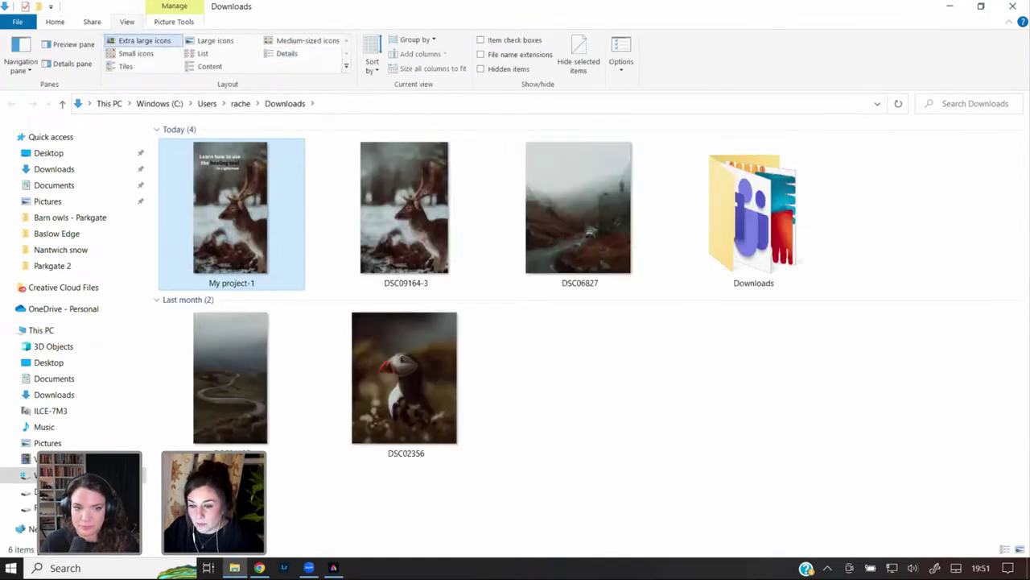
right_click(225, 155)
click(330, 524)
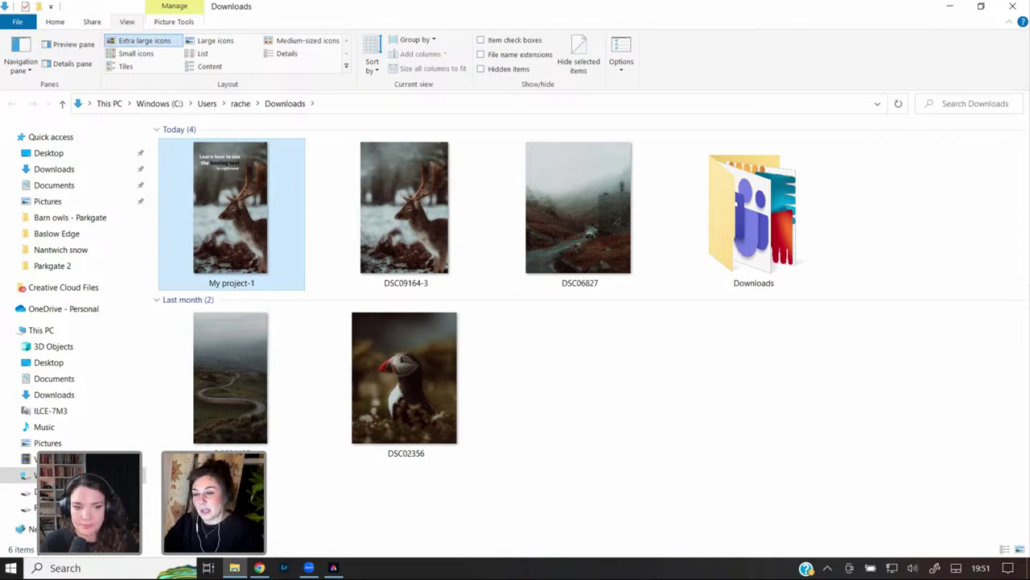
mouse_move(264, 191)
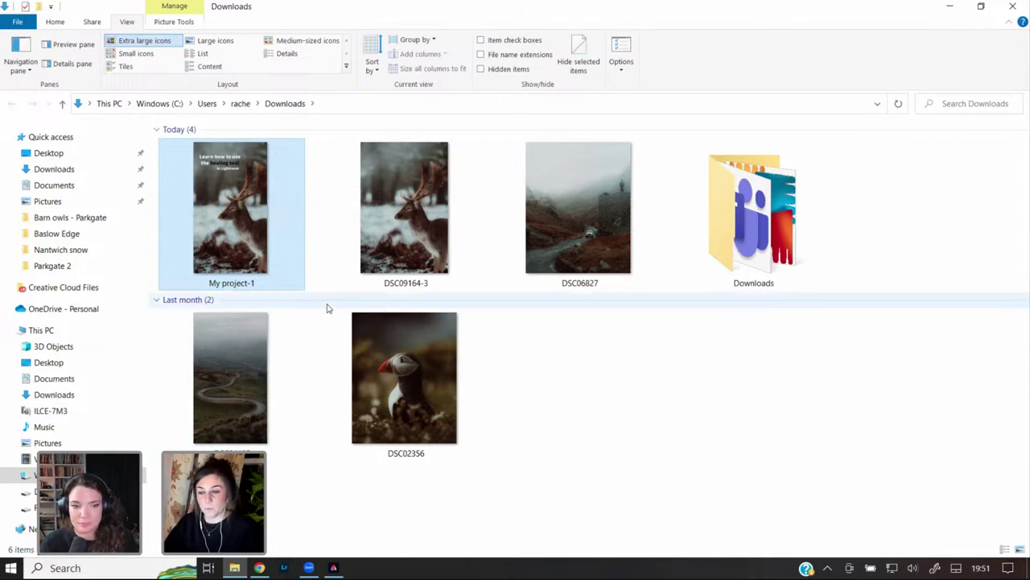
click(260, 569)
click(259, 569)
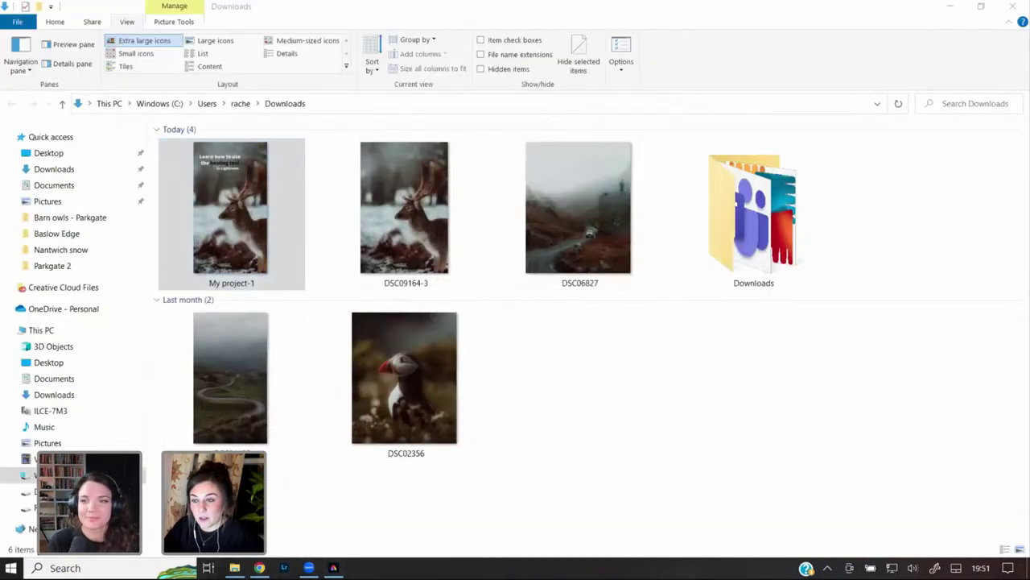
- Switch to Adobe Express, show the file type options for downloading the deer story, and compare with the exported file in Downloads
click(333, 567)
click(914, 36)
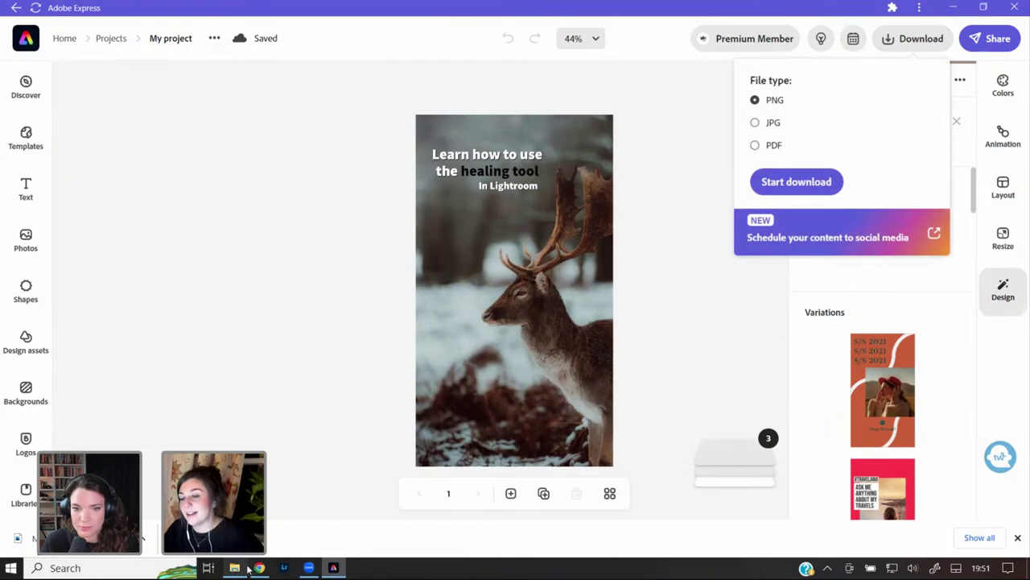
mouse_move(248, 568)
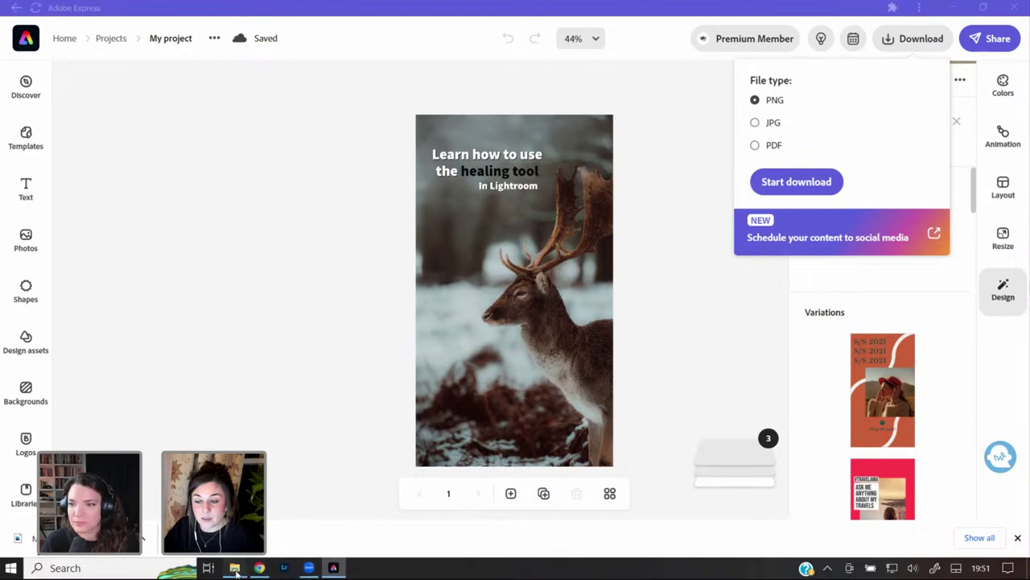
click(234, 568)
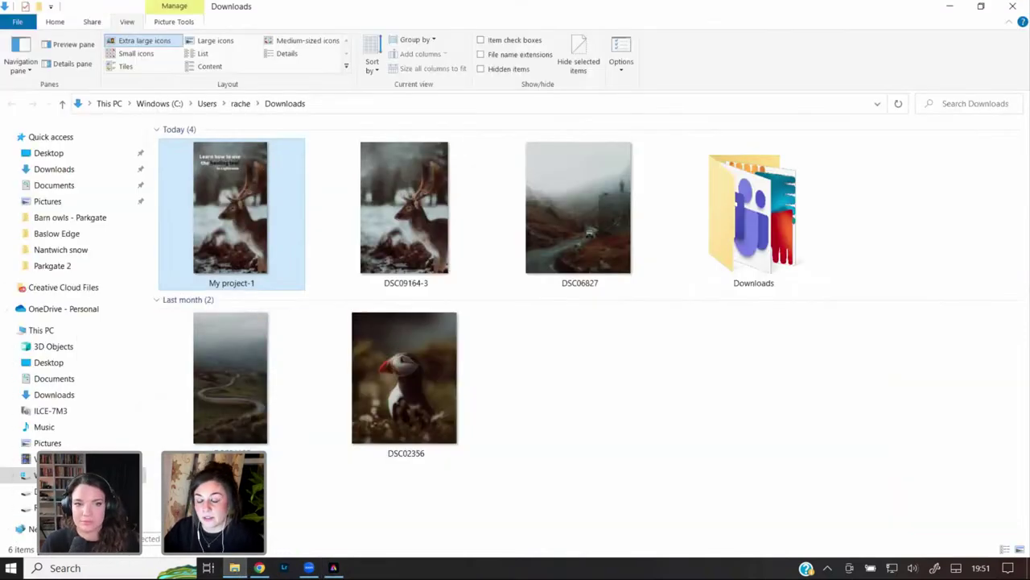
click(334, 567)
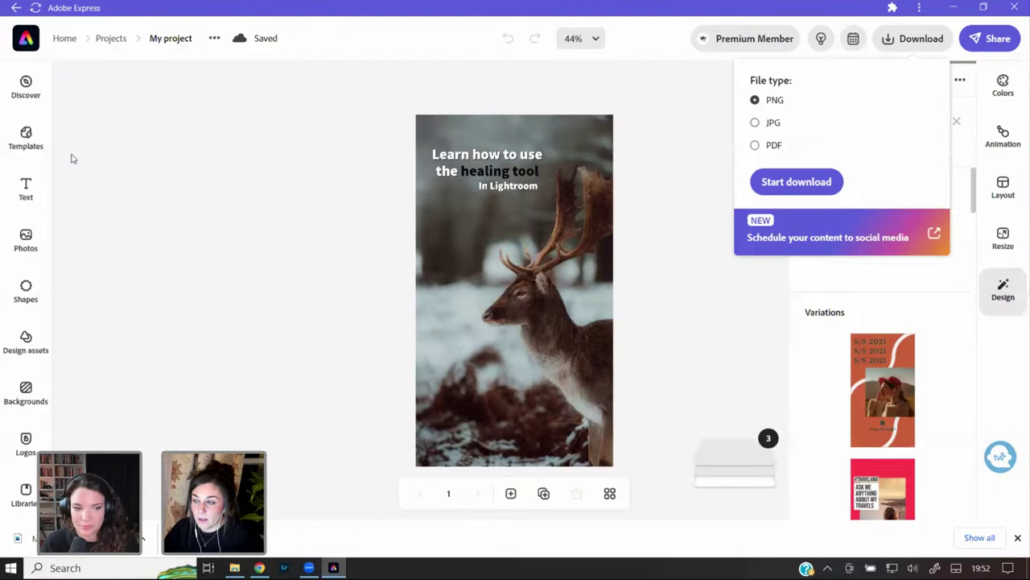
- Leave the deer story and open the puffin story from the saved projects for editing
click(110, 38)
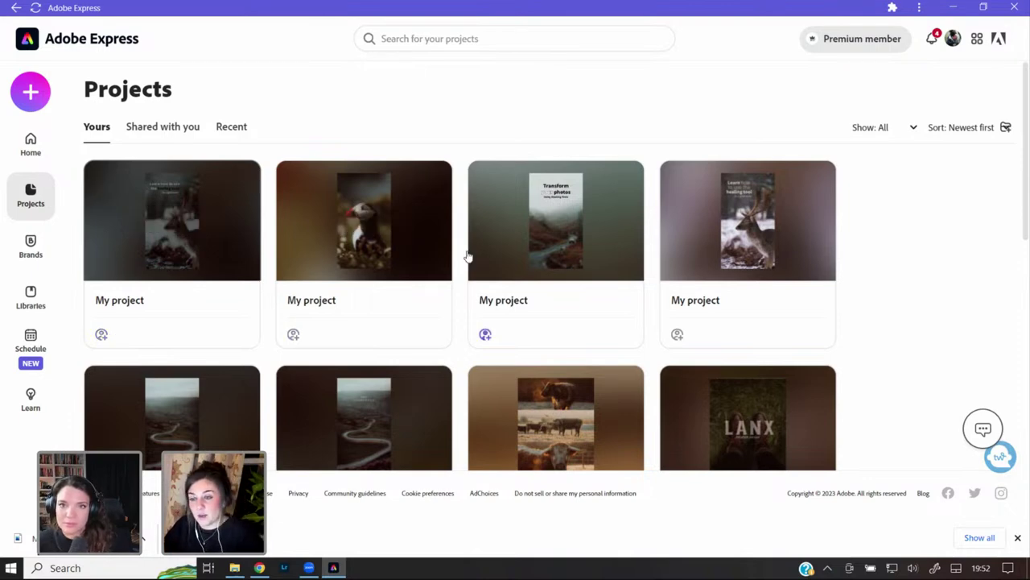
scroll(877, 251, down, 1)
scroll(875, 251, down, 6)
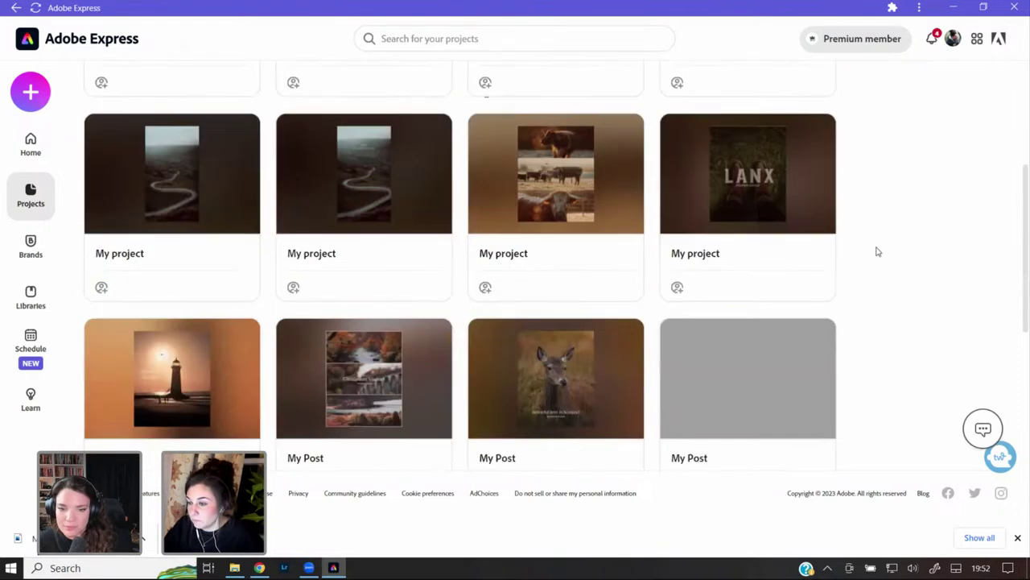
scroll(854, 245, up, 7)
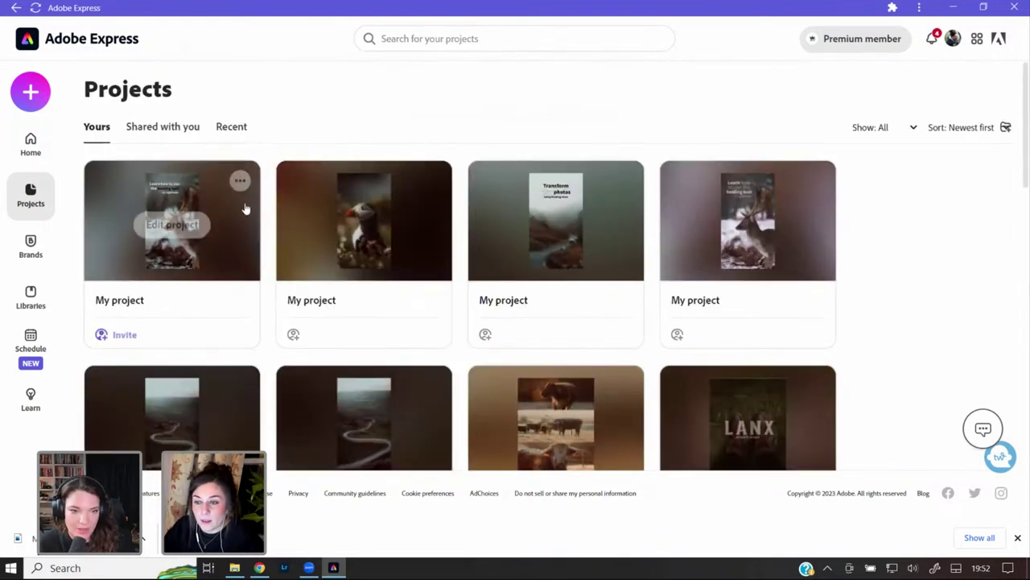
click(359, 223)
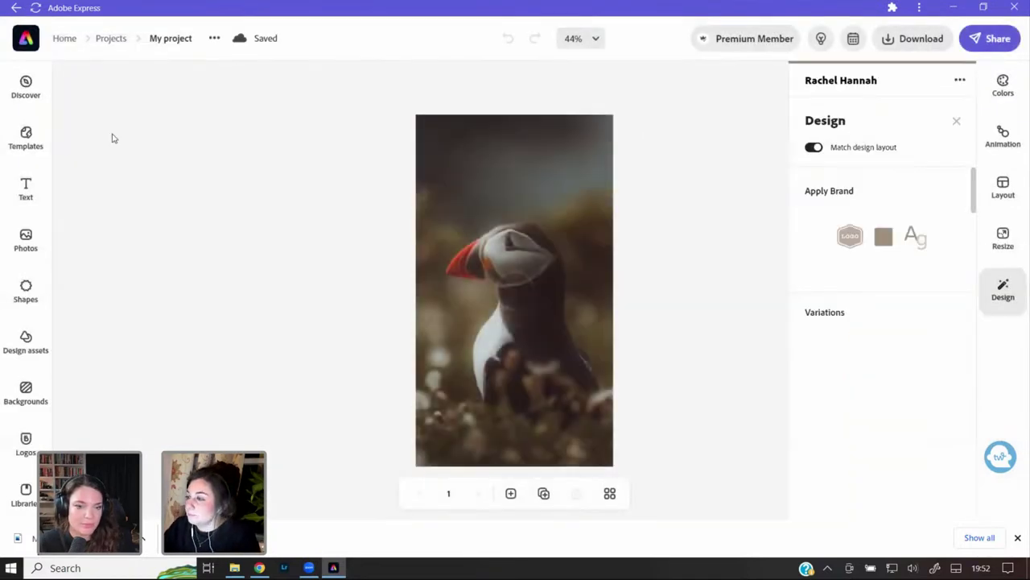
- Add a text box to the puffin story reading "Exploring the puffins at Skomer Island"
click(36, 195)
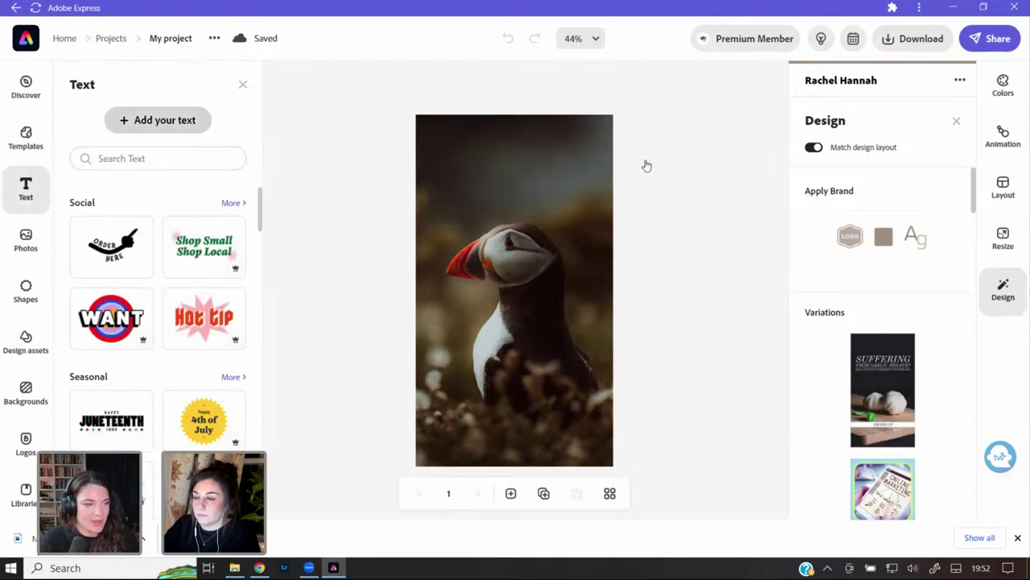
key(t)
click(925, 122)
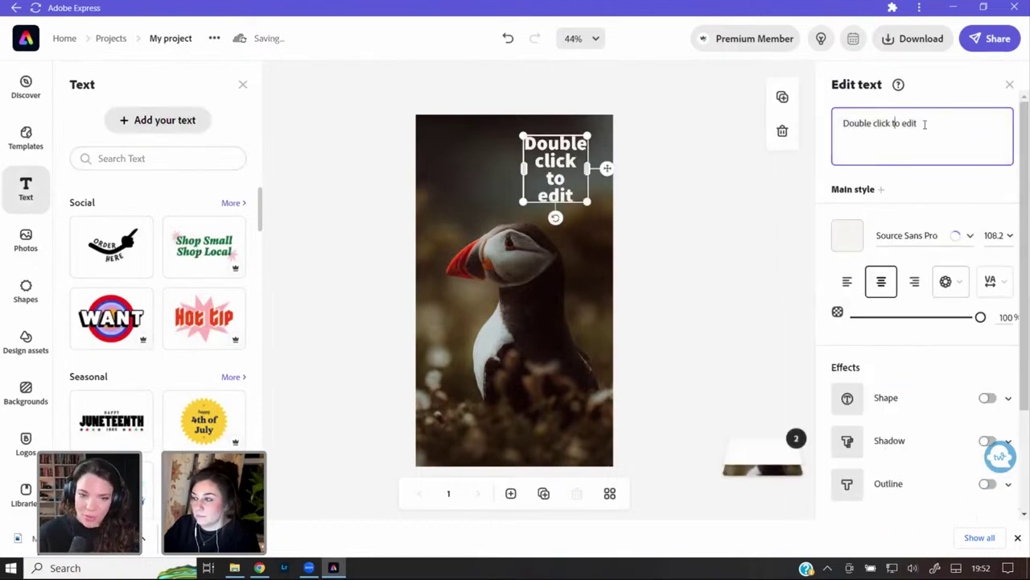
drag(925, 122, 842, 123)
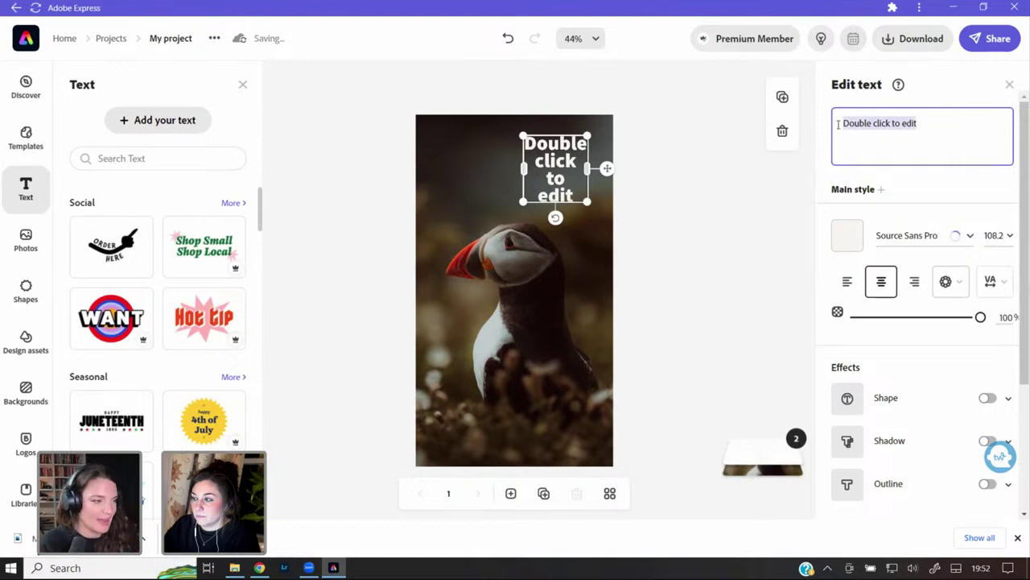
text(Exploring)
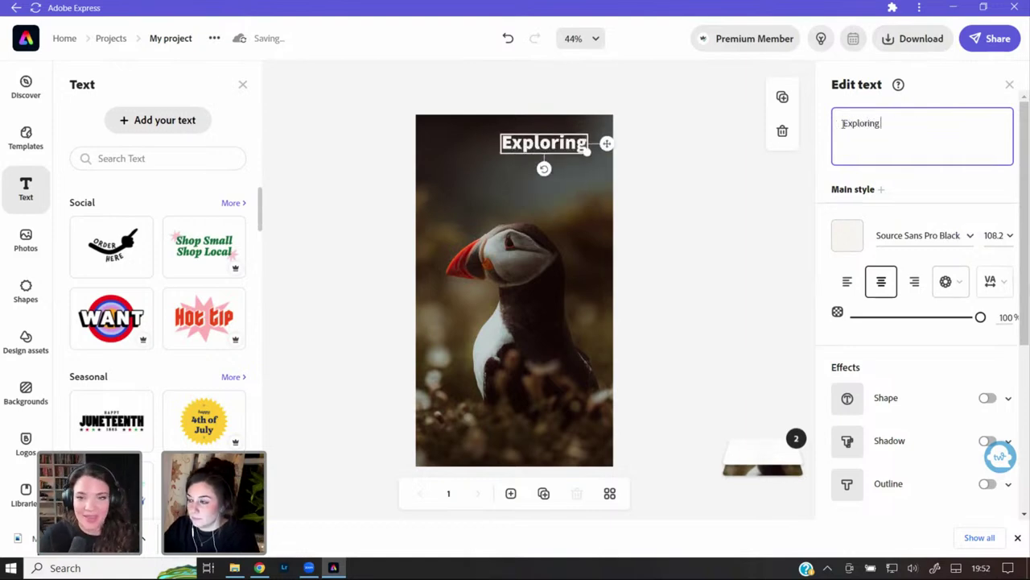
text( the puffins)
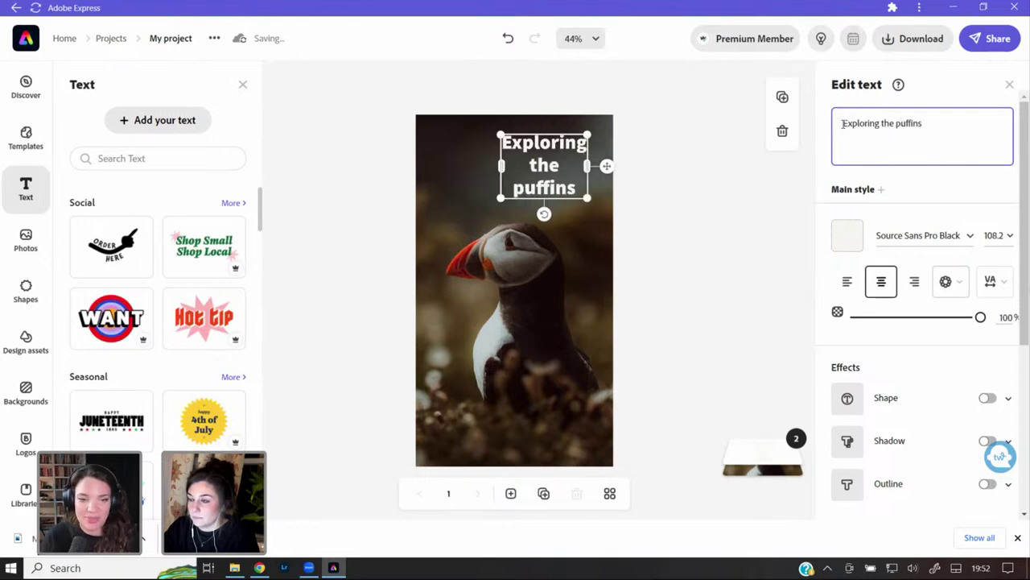
text( at S)
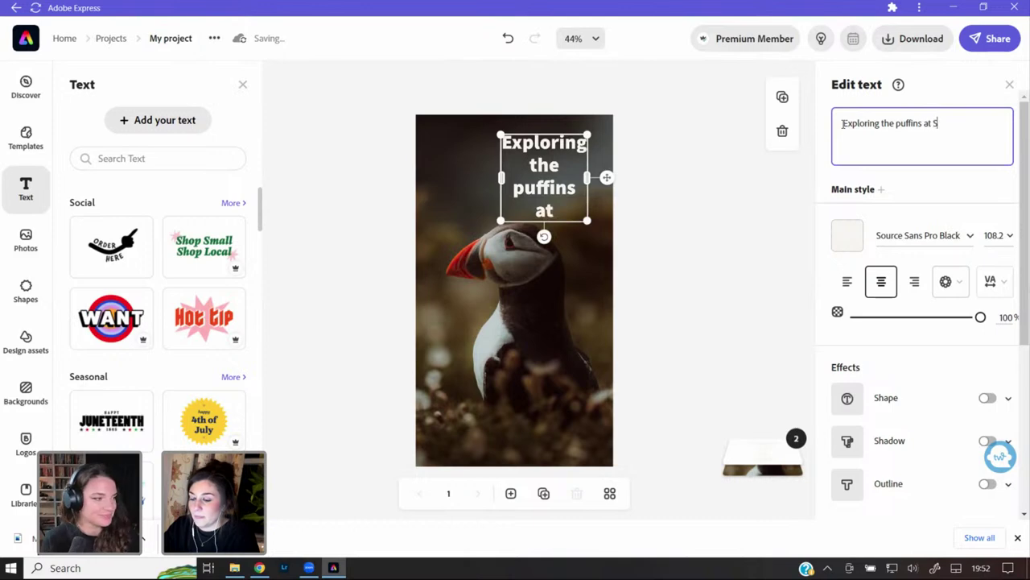
text(komer ISland)
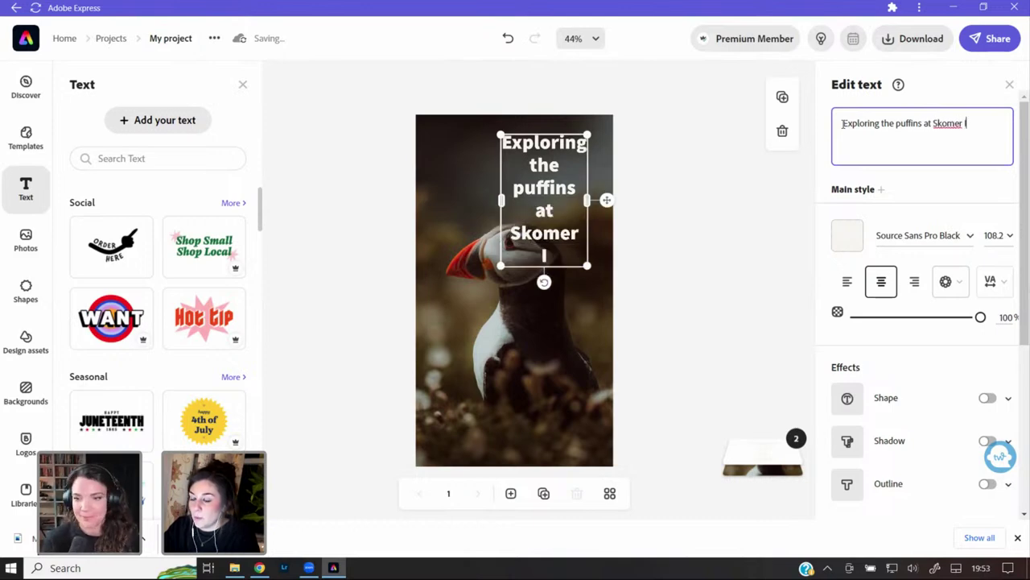
key(BackSpace)
key(BackSpace)
key(BackSpace)
key(BackSpace)
key(BackSpace)
text(sland)
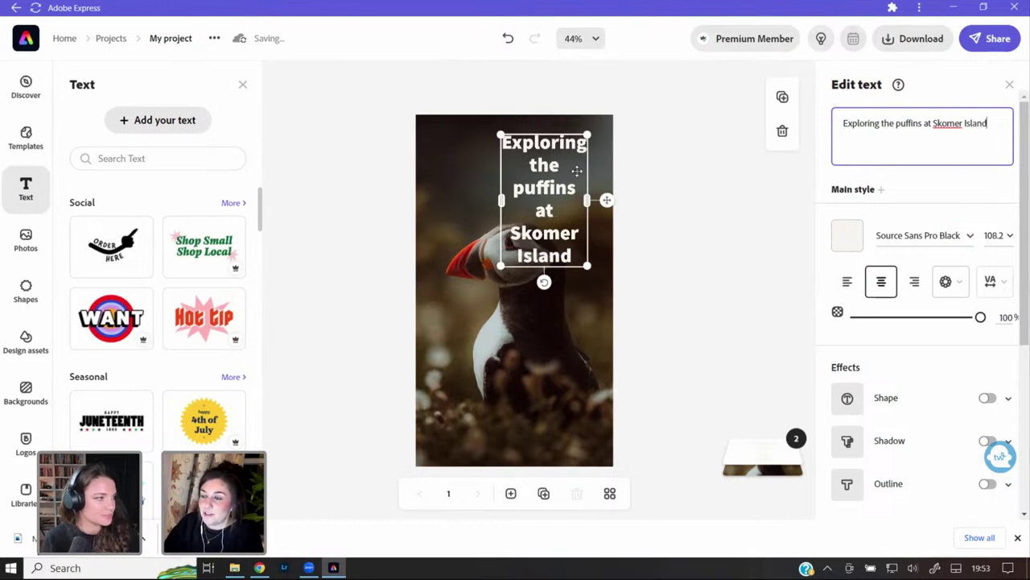
- Widen the title text box to wrap onto three lines, centre it horizontally above the puffin, and deselect it
drag(502, 200, 444, 200)
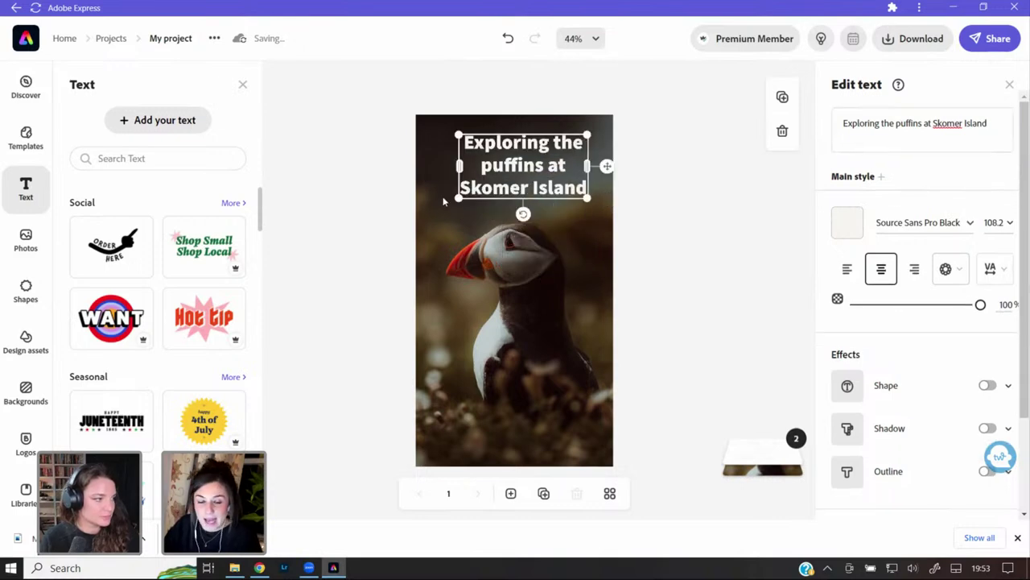
drag(507, 168, 498, 170)
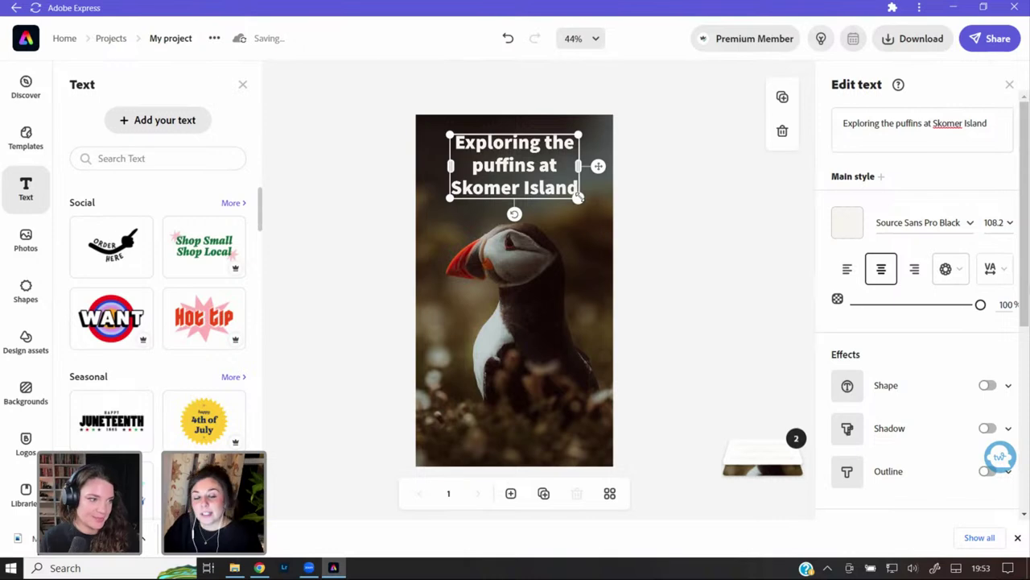
click(554, 176)
click(553, 176)
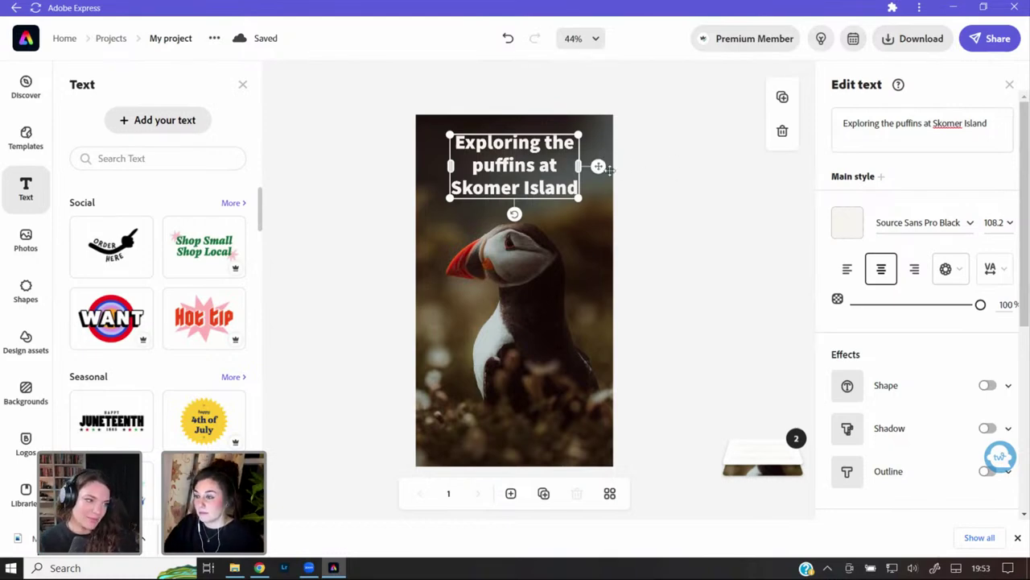
click(676, 209)
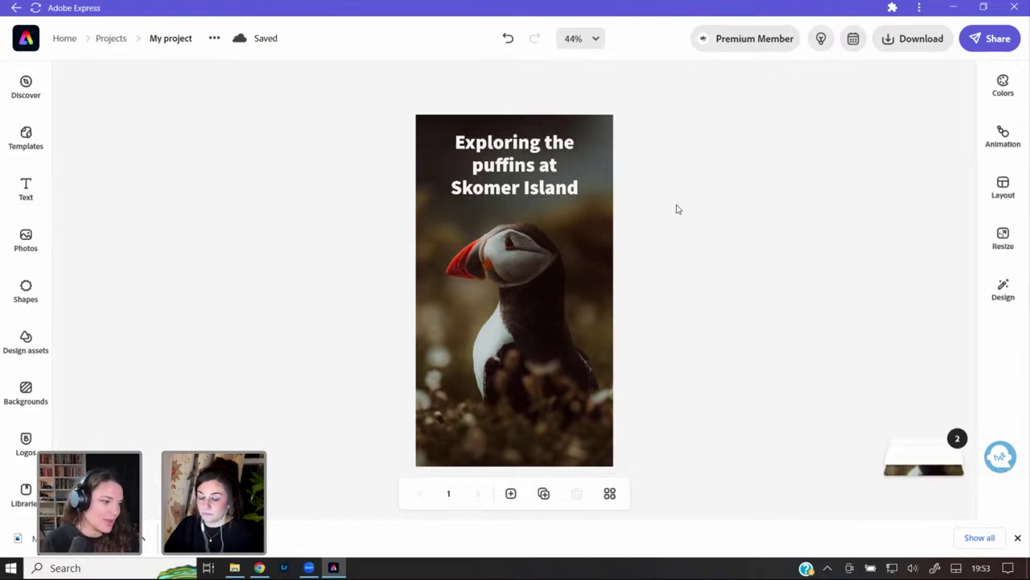